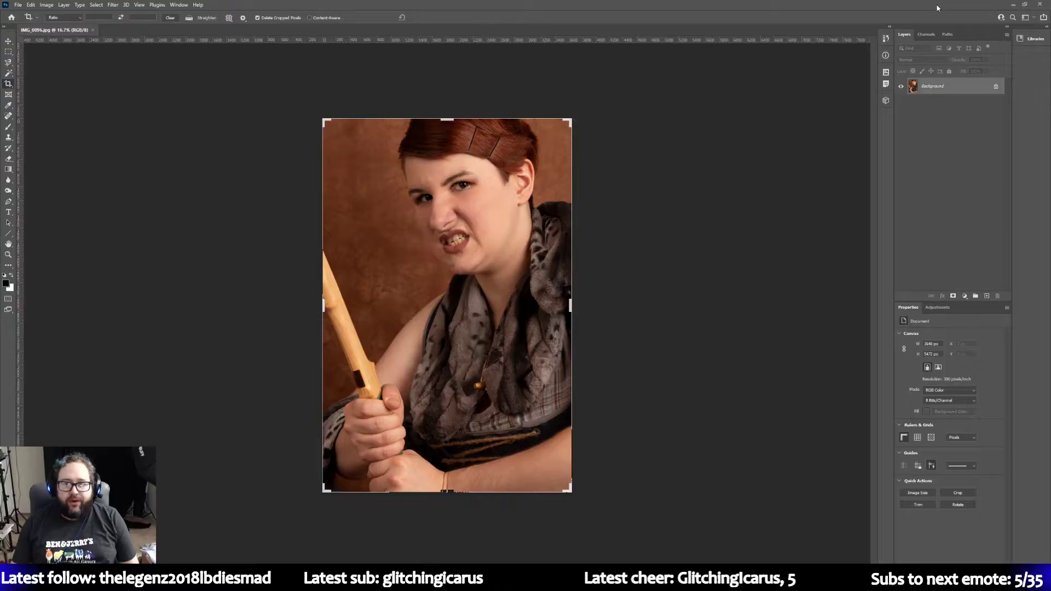
Step: Duplicate the Background layer as Background copy
{"action": "right_click", "coordinate": [944, 84]}
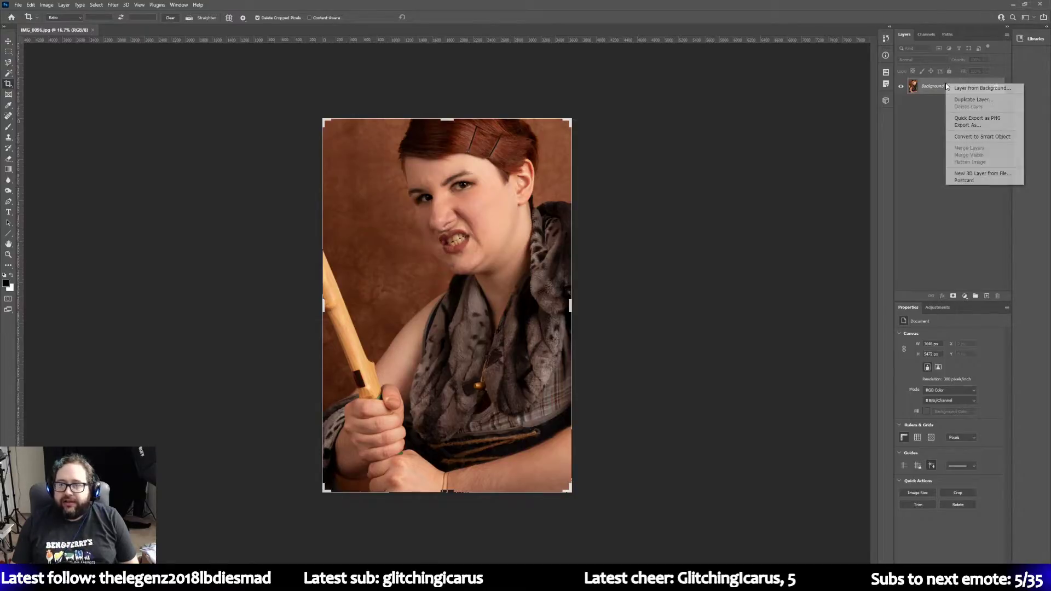
{"action": "left_click", "coordinate": [973, 99]}
{"action": "left_click", "coordinate": [863, 206]}
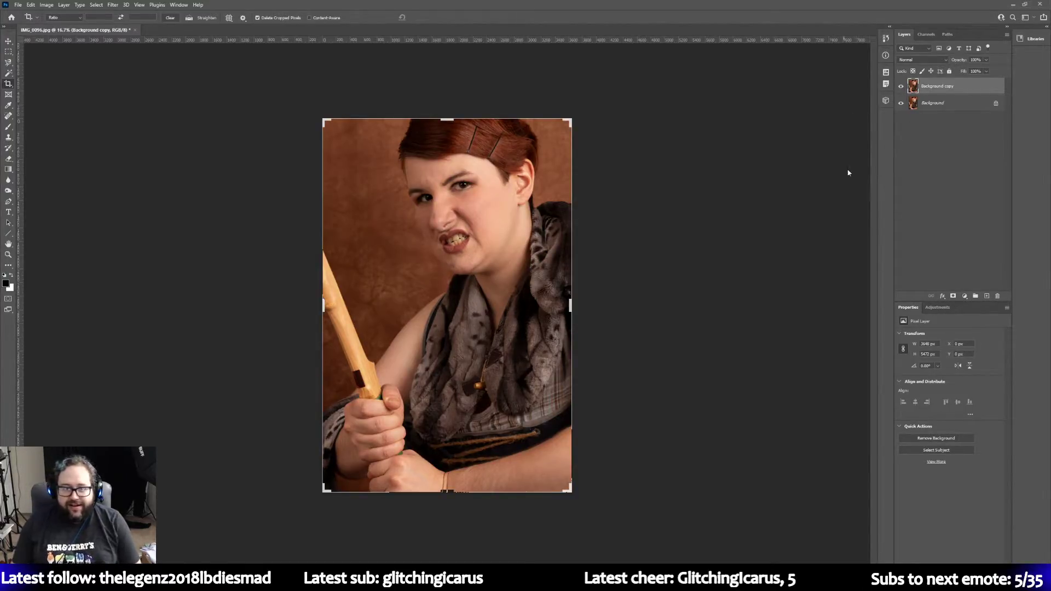
Step: Add a Curves adjustment layer and move its white point inward to an input of about 245
{"action": "left_click", "coordinate": [936, 307]}
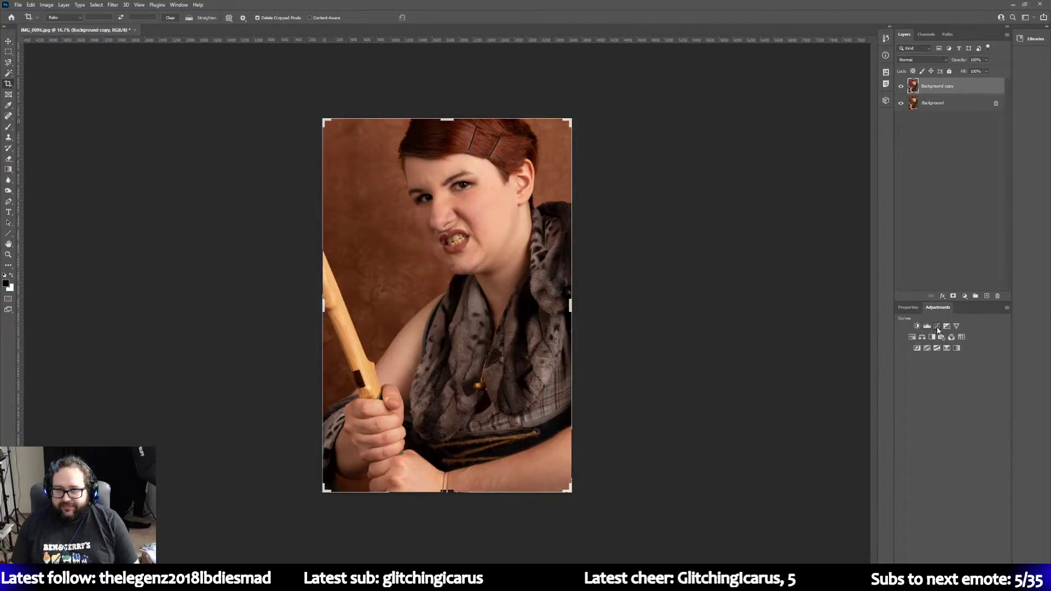
{"action": "left_click", "coordinate": [937, 326]}
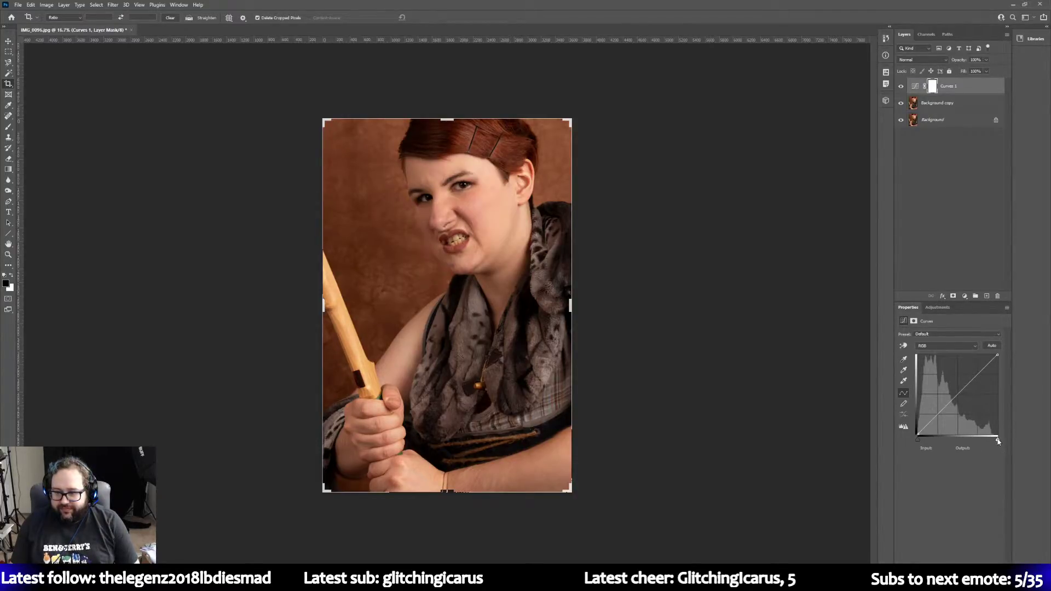
{"action": "left_click_drag", "start_coordinate": [997, 441], "coordinate": [995, 440]}
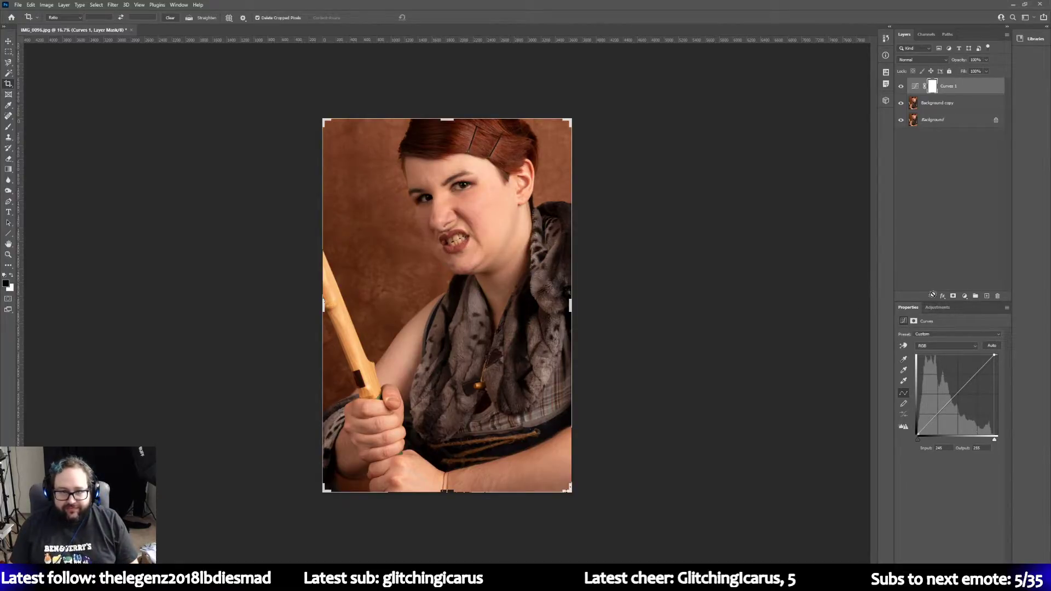
Step: Add a Hue/Saturation adjustment layer and lower its Master saturation to about -15
{"action": "left_click", "coordinate": [937, 307]}
{"action": "left_click", "coordinate": [912, 338]}
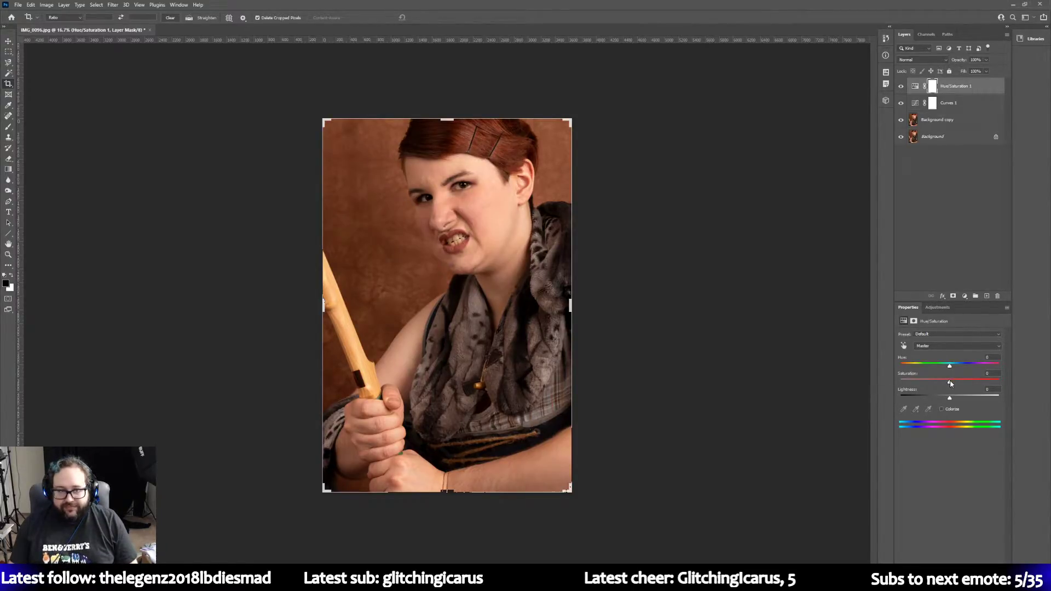
{"action": "left_click_drag", "start_coordinate": [949, 383], "coordinate": [943, 384]}
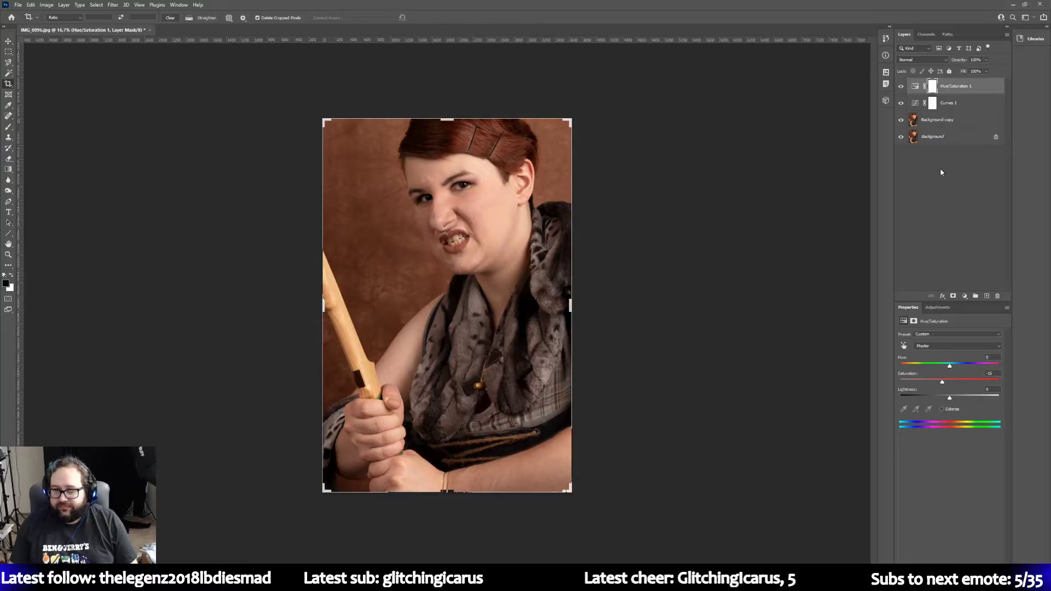
Step: Slightly lower the saturation of the Reds range in the Hue/Saturation adjustment
{"action": "left_click", "coordinate": [963, 346]}
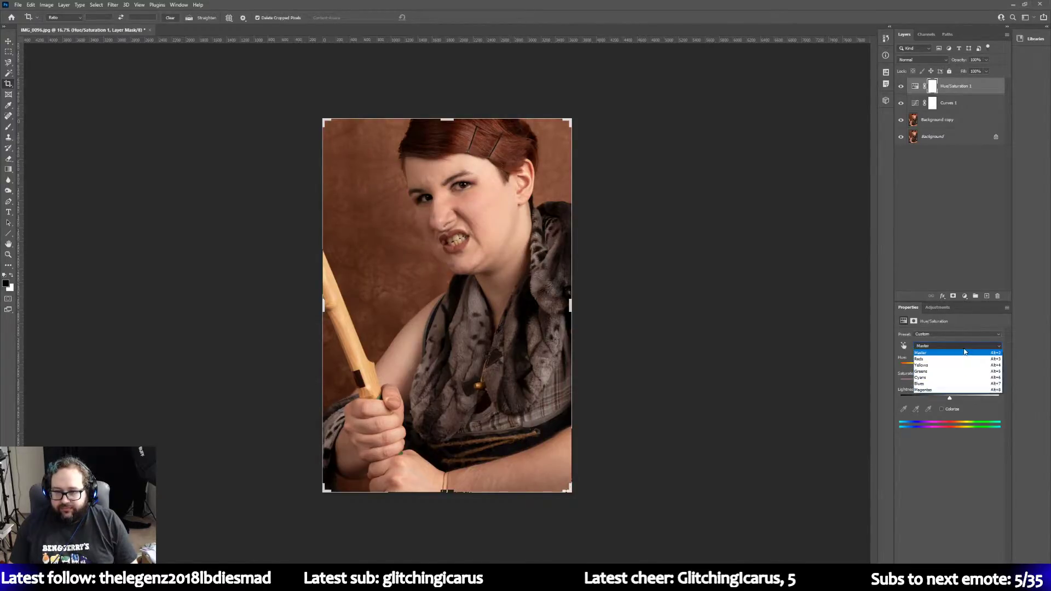
{"action": "left_click", "coordinate": [921, 359]}
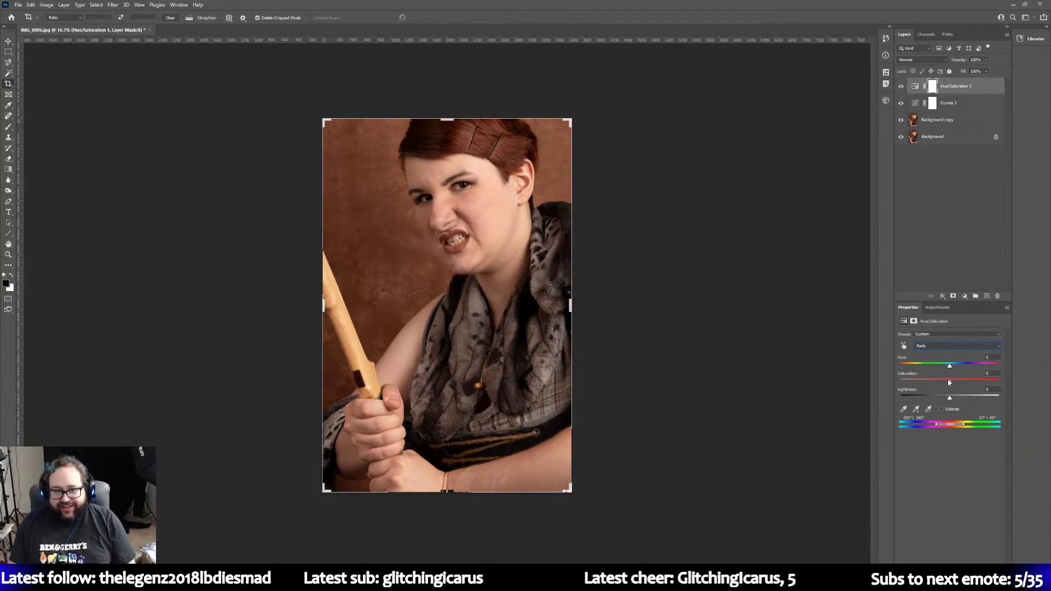
{"action": "left_click_drag", "start_coordinate": [949, 382], "coordinate": [946, 383]}
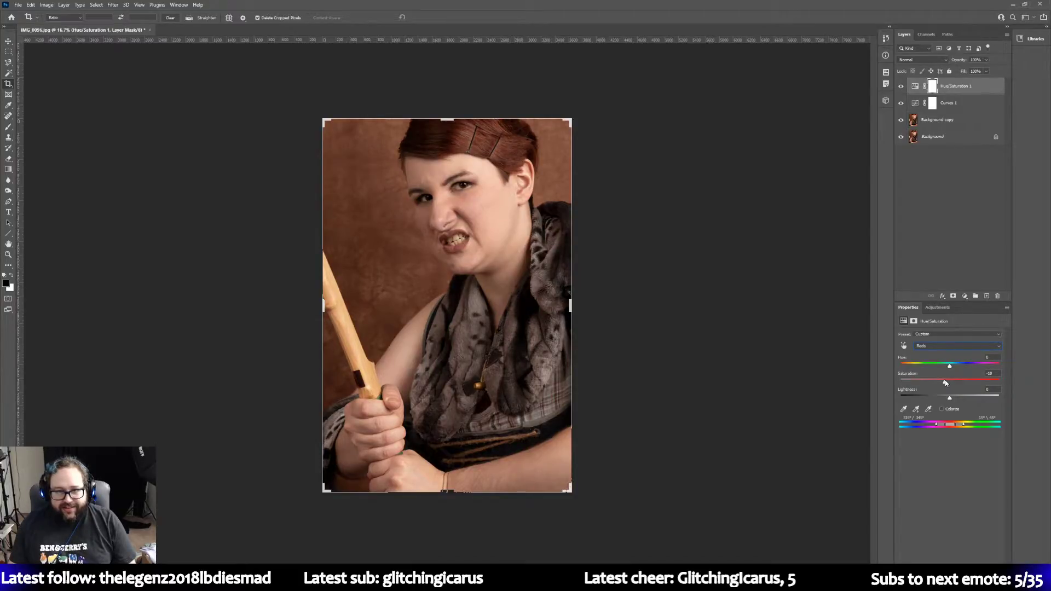
Step: On the Background copy layer, darken the photo's upper-left and lower-right corners with diagonal black-to-transparent gradients
{"action": "left_click", "coordinate": [955, 122]}
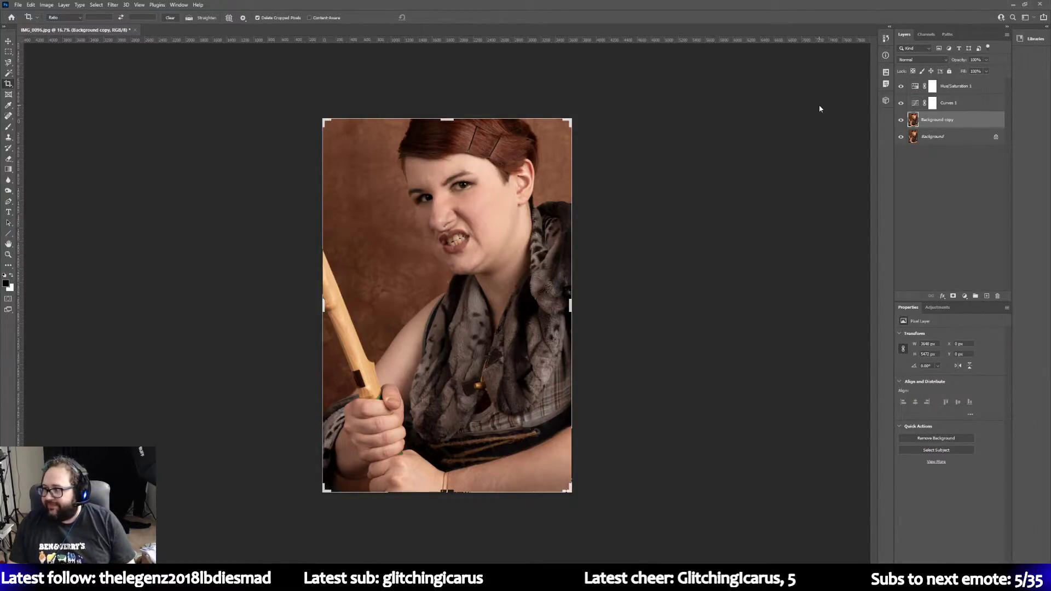
{"action": "left_click", "coordinate": [6, 168]}
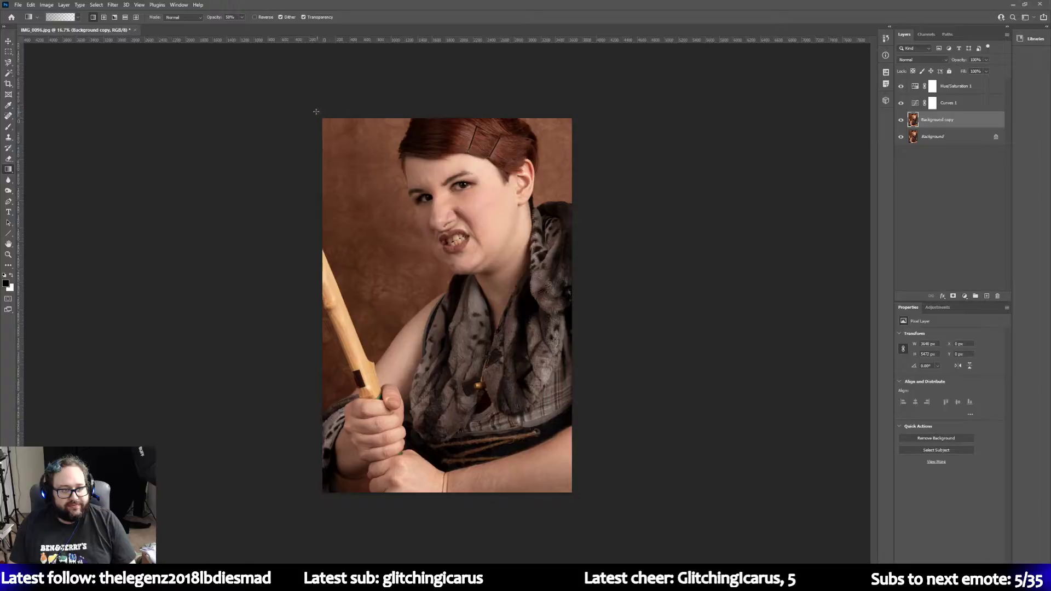
{"action": "left_click_drag", "start_coordinate": [316, 114], "coordinate": [412, 229]}
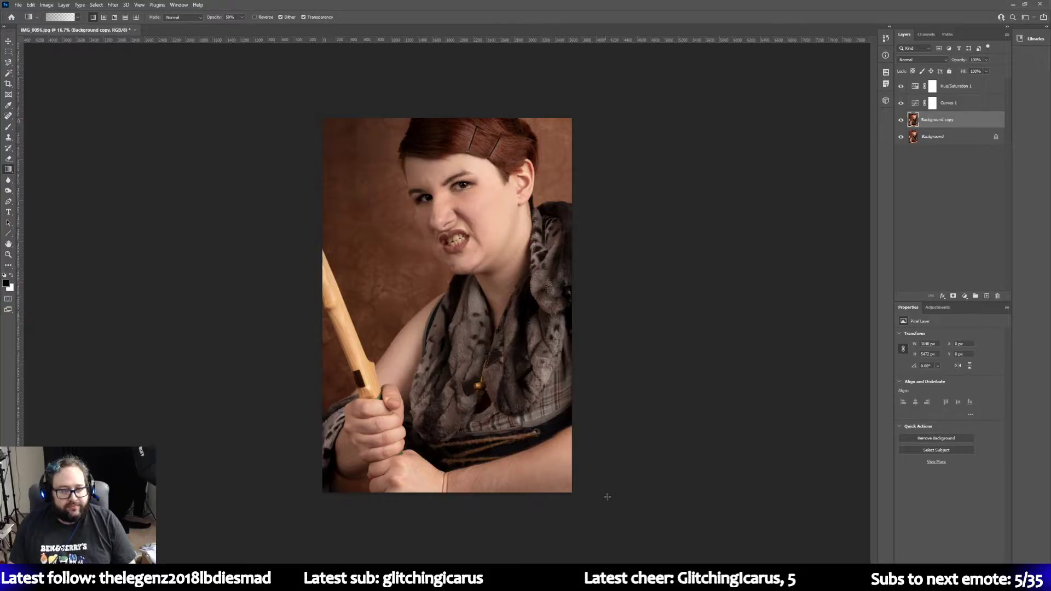
{"action": "left_click_drag", "start_coordinate": [601, 512], "coordinate": [470, 340]}
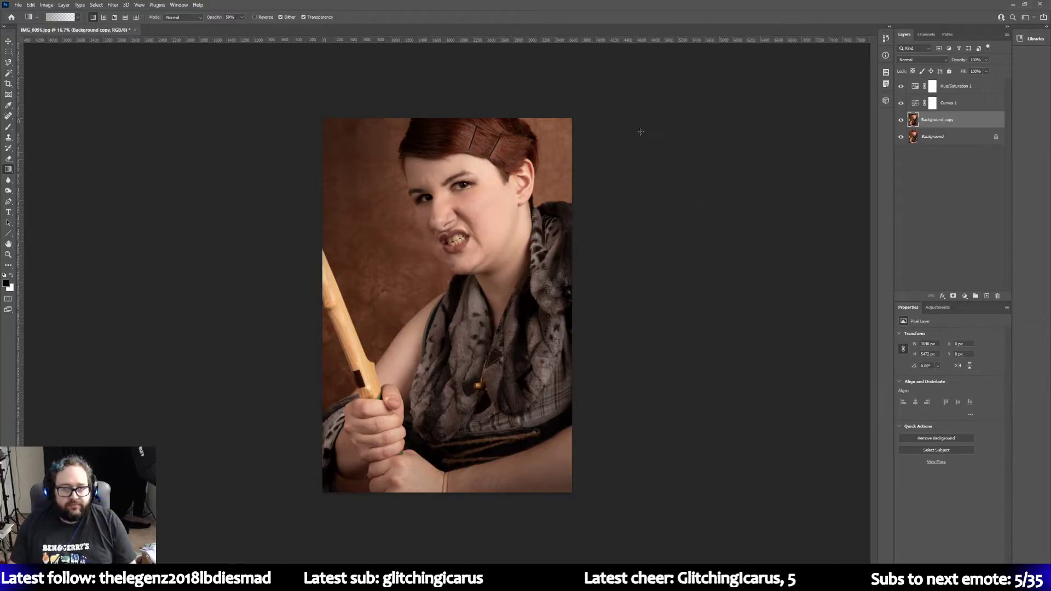
Step: Try a dark diagonal gradient over the photo's upper-right corner and undo it
{"action": "left_click_drag", "start_coordinate": [582, 96], "coordinate": [464, 210]}
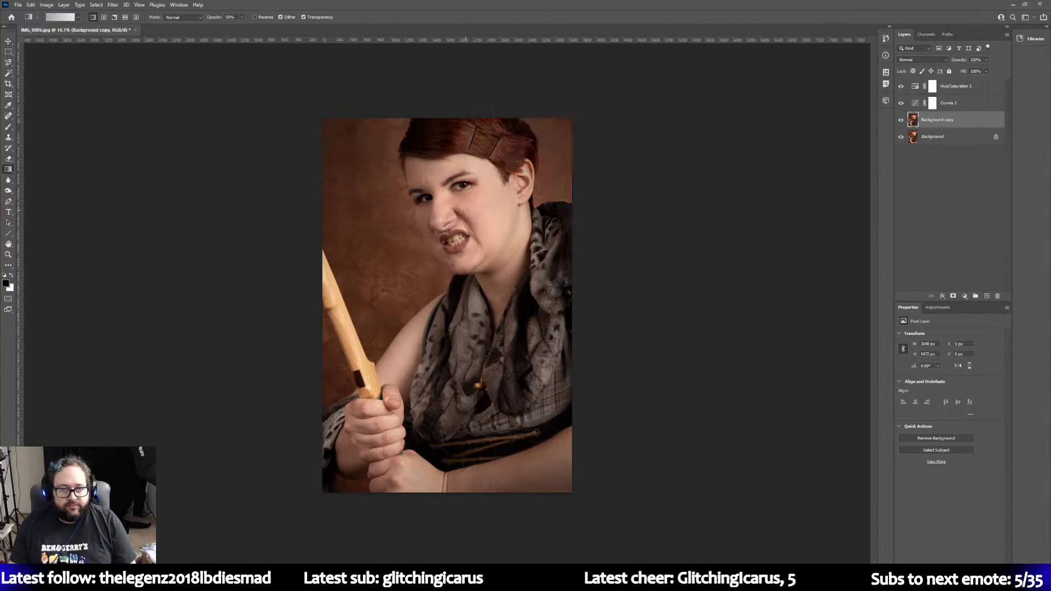
{"action": "left_click", "coordinate": [30, 4]}
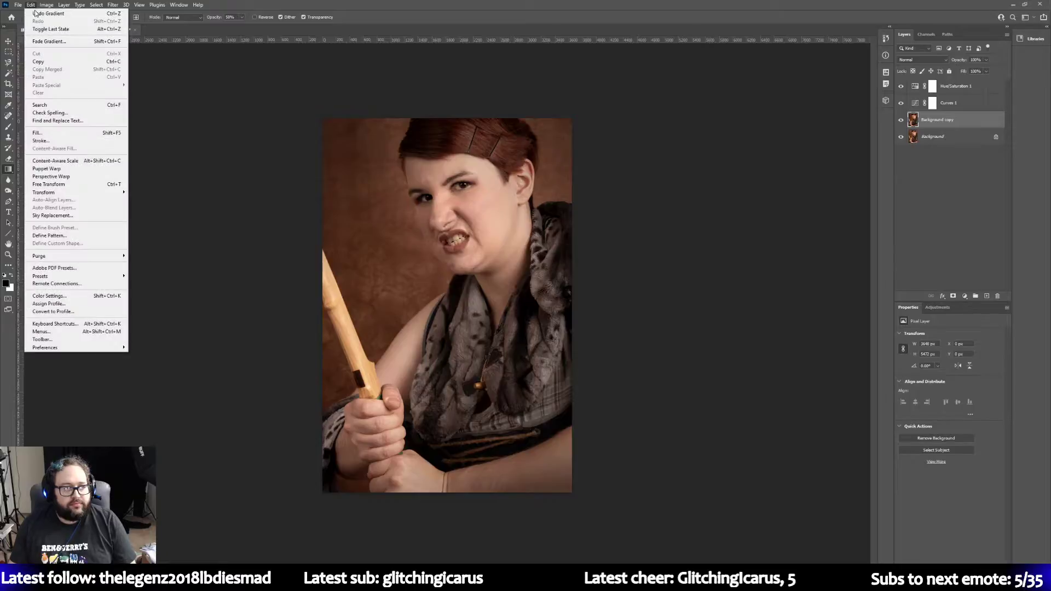
{"action": "left_click", "coordinate": [36, 13]}
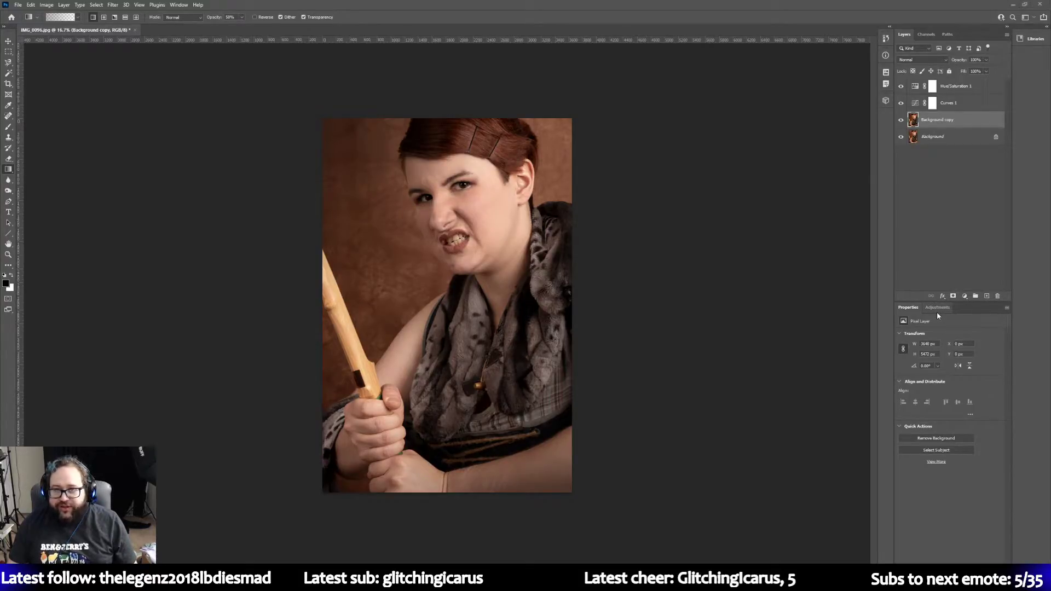
Step: Select the Hue/Saturation layer and try shifting its Master hue
{"action": "left_click", "coordinate": [979, 88]}
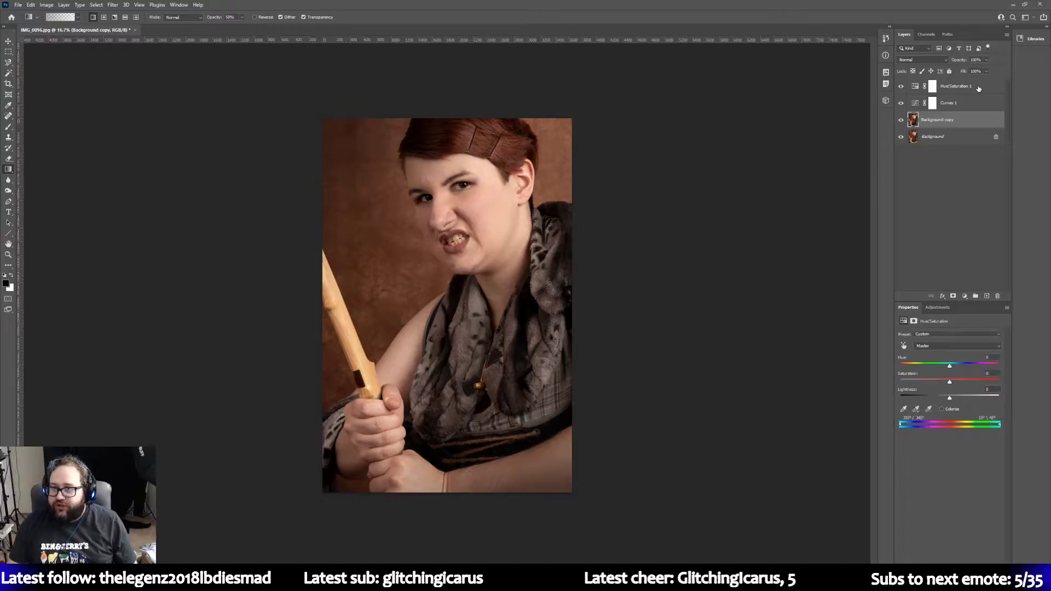
{"action": "left_click", "coordinate": [937, 307]}
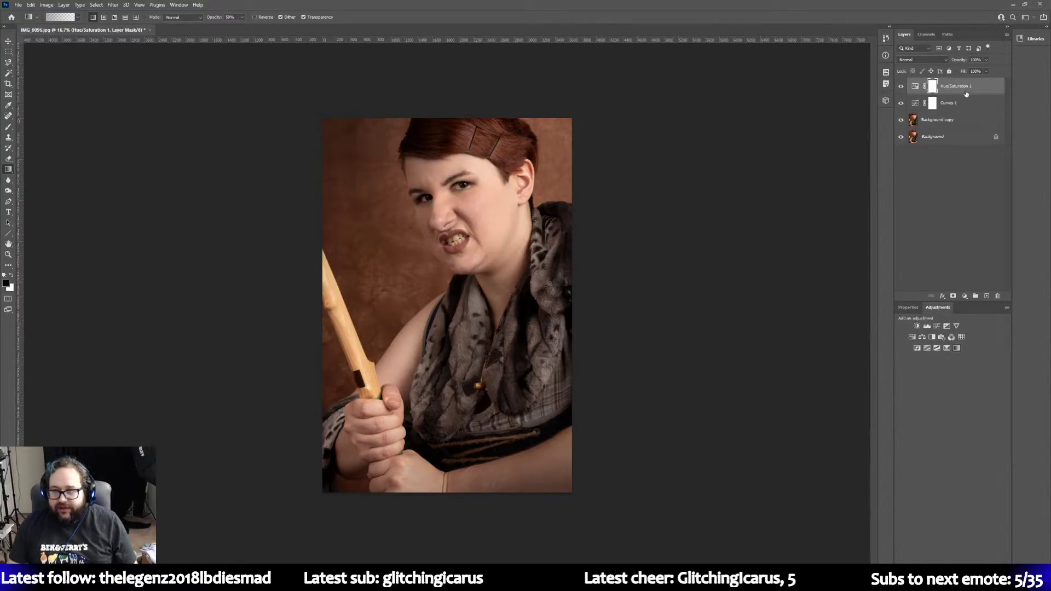
{"action": "left_click", "coordinate": [908, 308]}
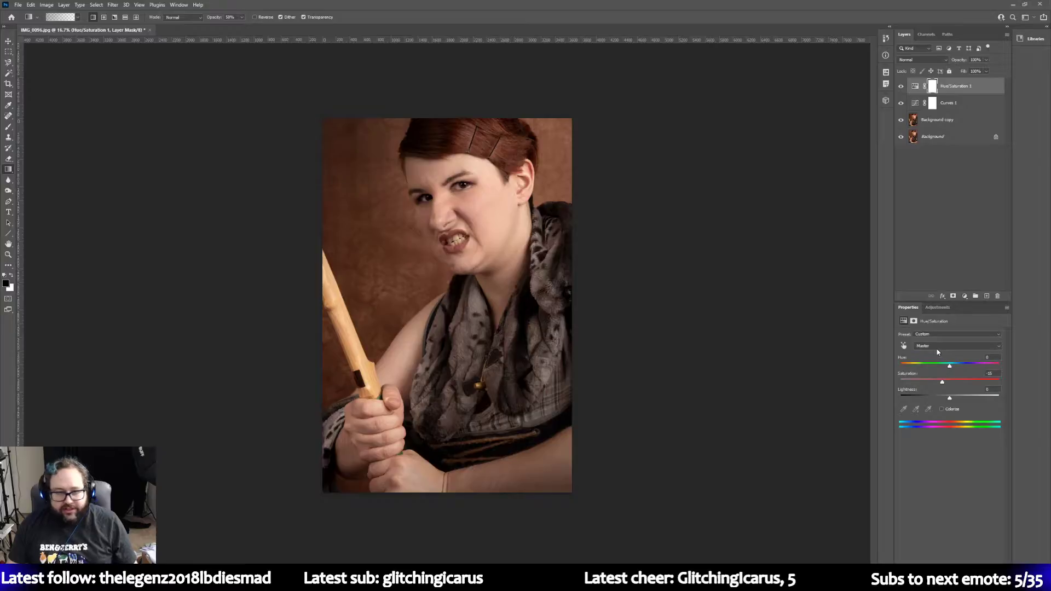
{"action": "mouse_move", "coordinate": [949, 367]}
{"action": "left_mouse_down"}
{"action": "mouse_move", "coordinate": [870, 367]}
{"action": "mouse_move", "coordinate": [1003, 373]}
{"action": "mouse_move", "coordinate": [902, 368]}
{"action": "mouse_move", "coordinate": [950, 371]}
{"action": "left_mouse_up"}
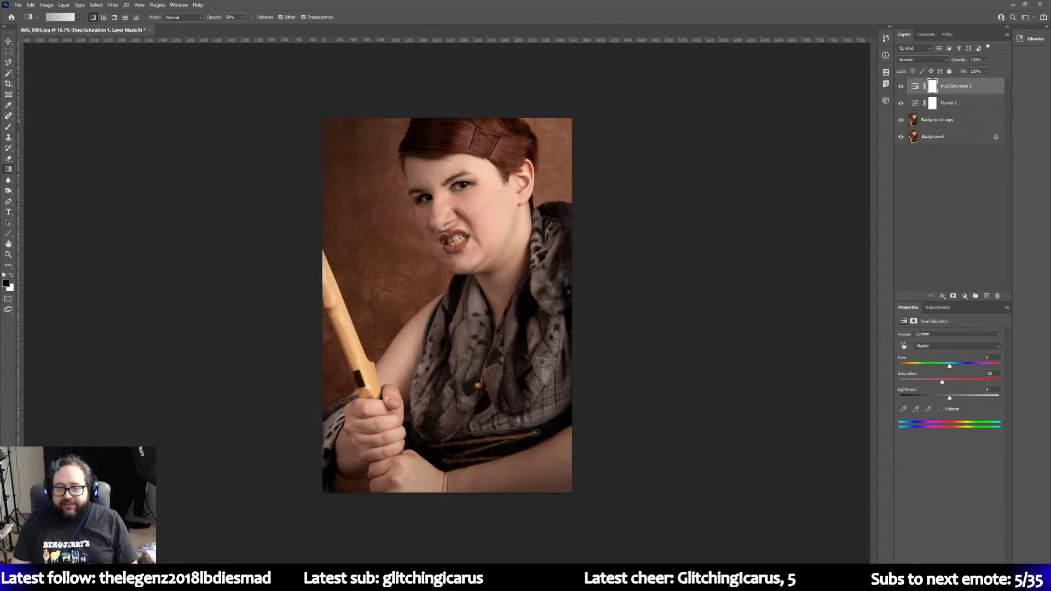
Step: Add a Selective Color adjustment layer above Hue/Saturation and raise Black in the Blacks range to about +5%
{"action": "left_click", "coordinate": [937, 308]}
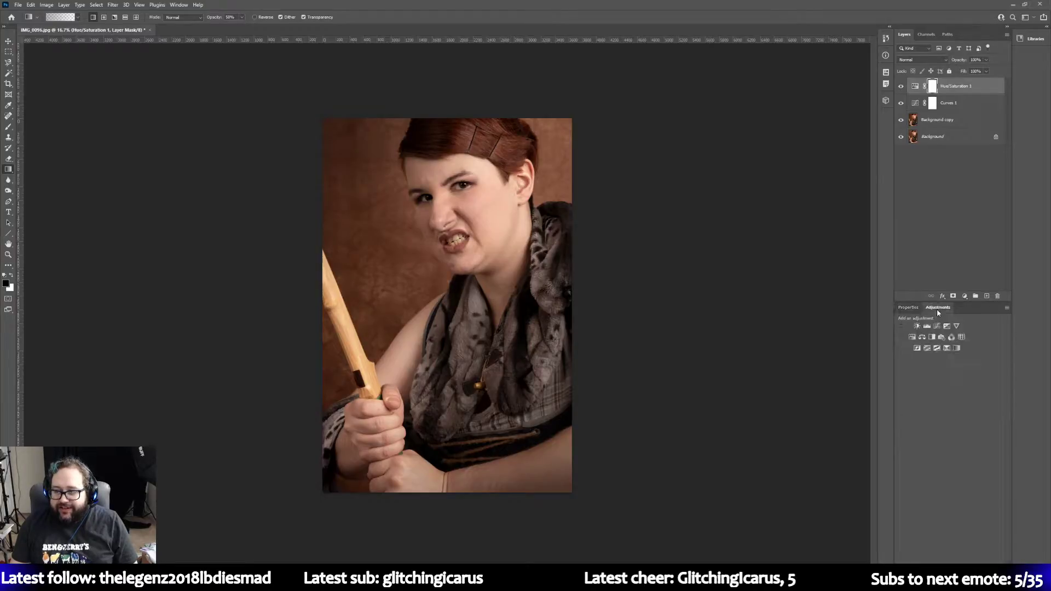
{"action": "left_click", "coordinate": [947, 349]}
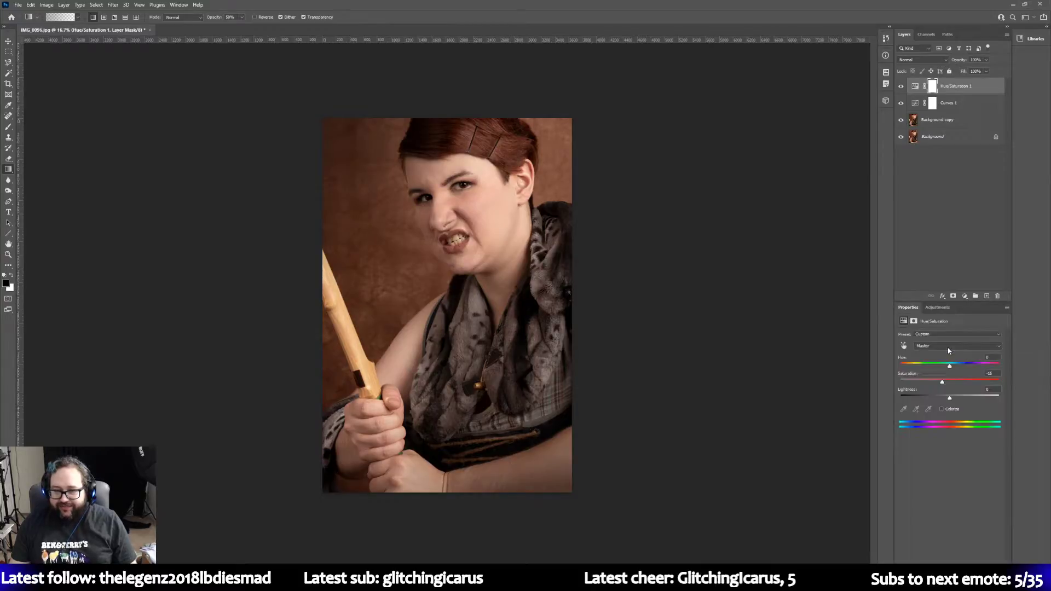
{"action": "left_click", "coordinate": [947, 345]}
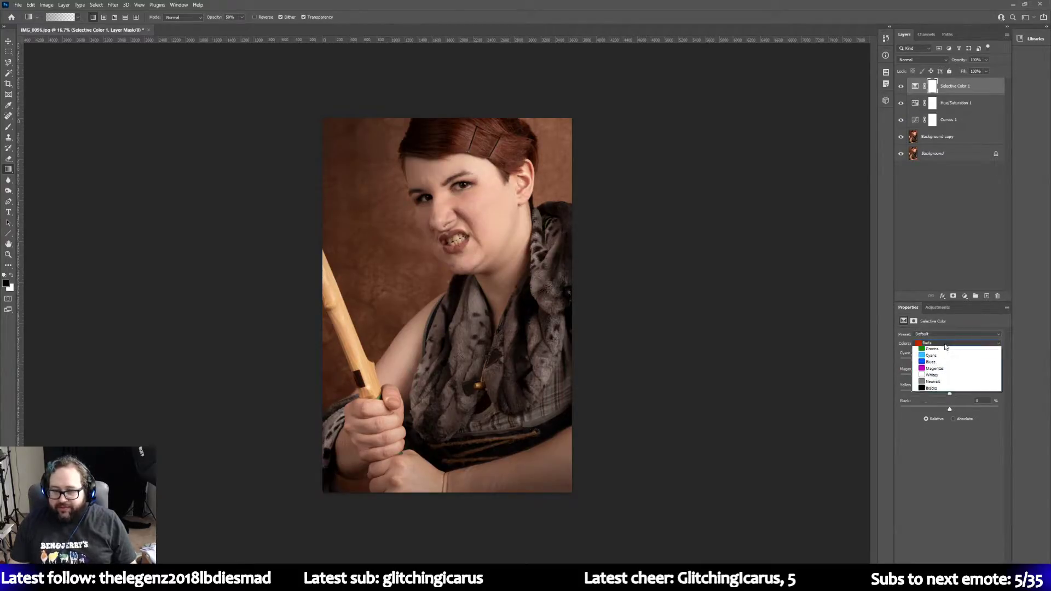
{"action": "left_click", "coordinate": [936, 403]}
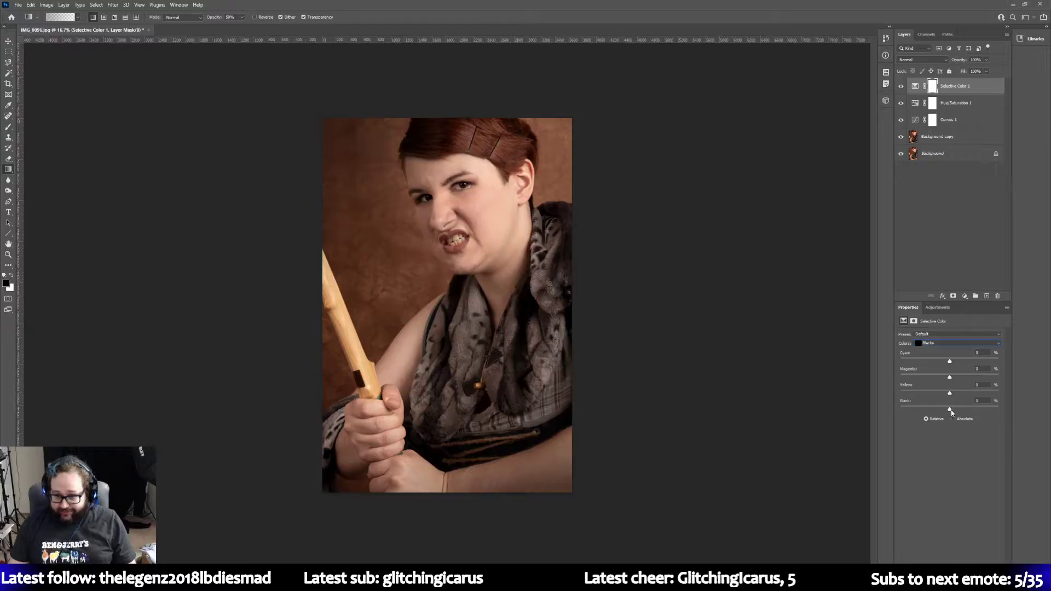
{"action": "left_click_drag", "start_coordinate": [950, 411], "coordinate": [953, 411]}
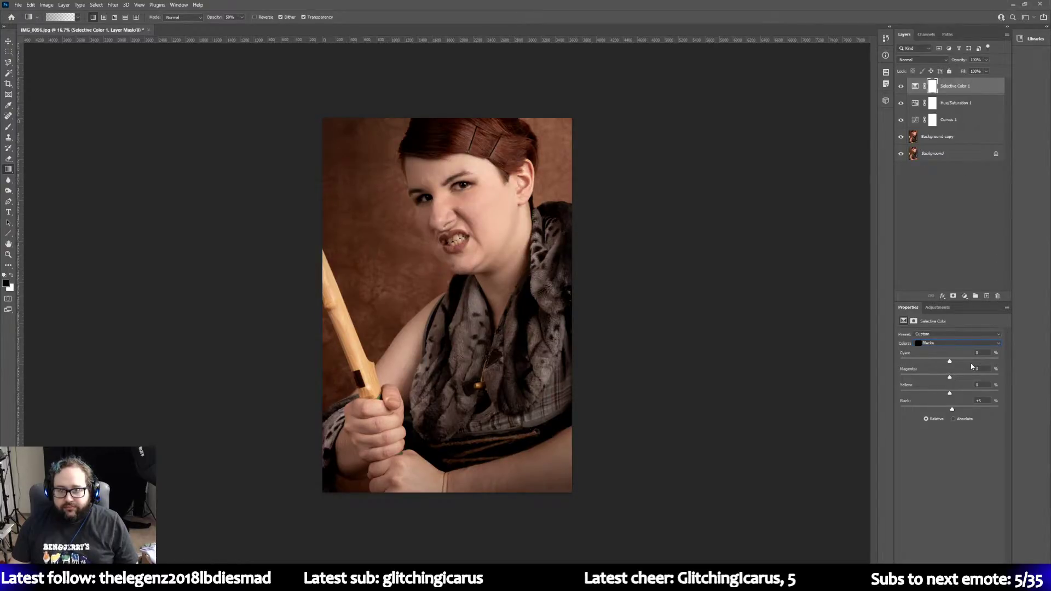
Step: Try varying the Black amount of the Reds and Yellows ranges in the Selective Color adjustment
{"action": "left_click", "coordinate": [953, 343]}
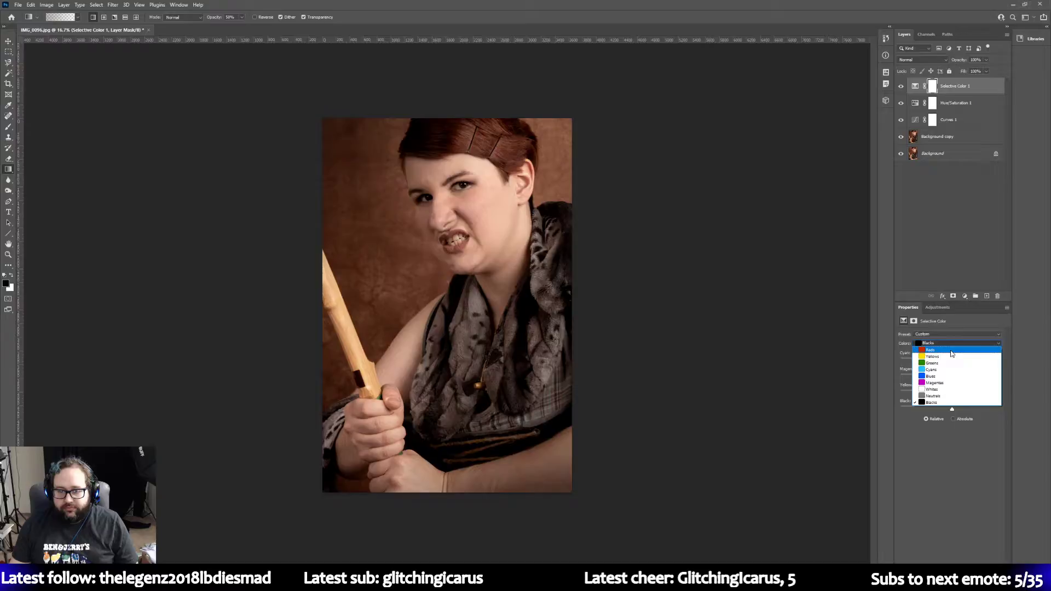
{"action": "left_click", "coordinate": [951, 350]}
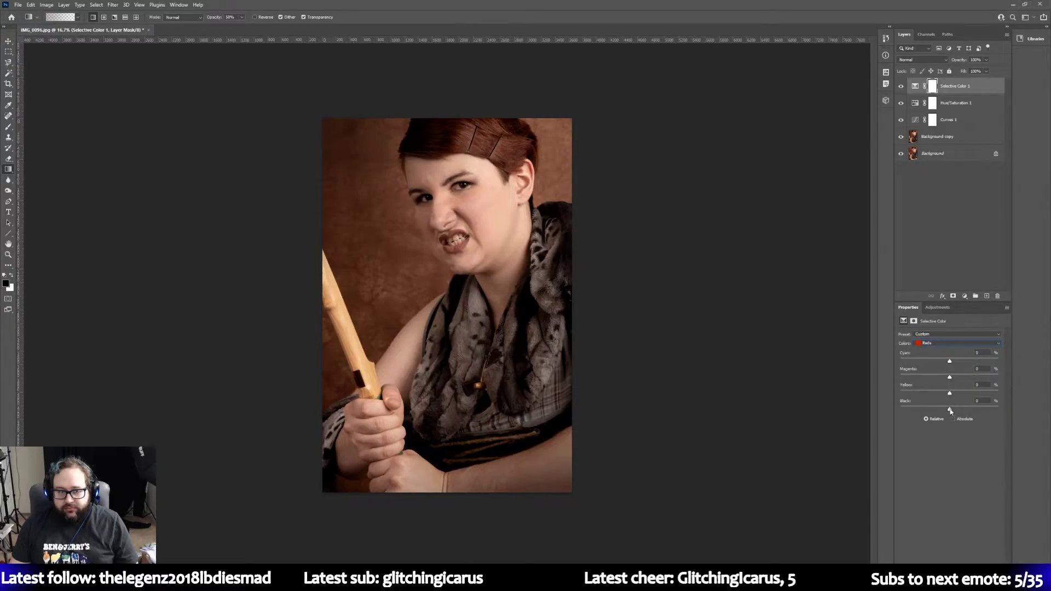
{"action": "mouse_move", "coordinate": [950, 410]}
{"action": "left_mouse_down"}
{"action": "mouse_move", "coordinate": [925, 410]}
{"action": "mouse_move", "coordinate": [988, 409]}
{"action": "mouse_move", "coordinate": [958, 417]}
{"action": "mouse_move", "coordinate": [999, 407]}
{"action": "mouse_move", "coordinate": [947, 410]}
{"action": "left_mouse_up"}
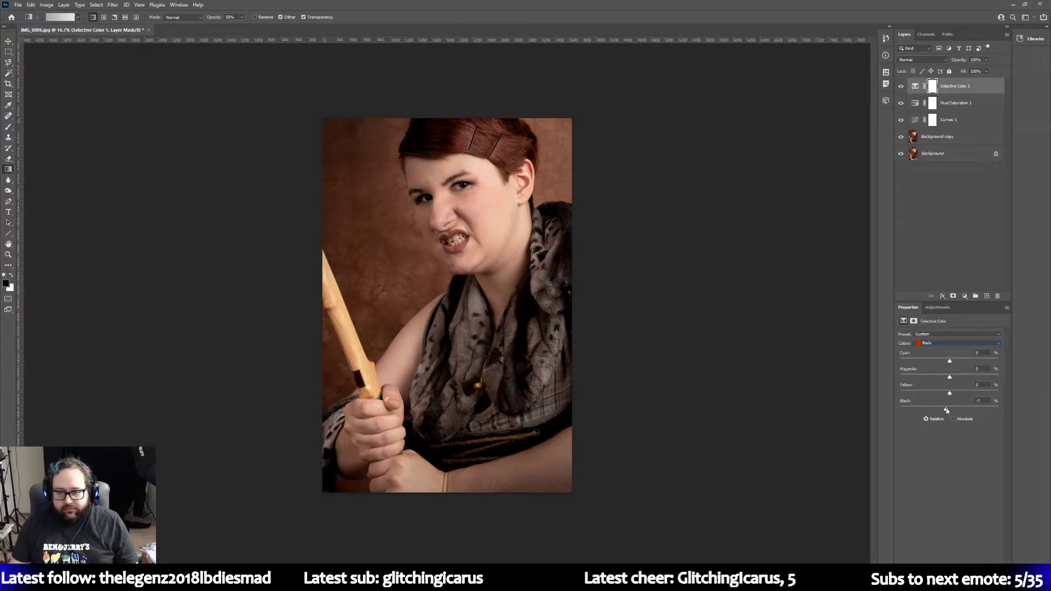
{"action": "left_click", "coordinate": [928, 343]}
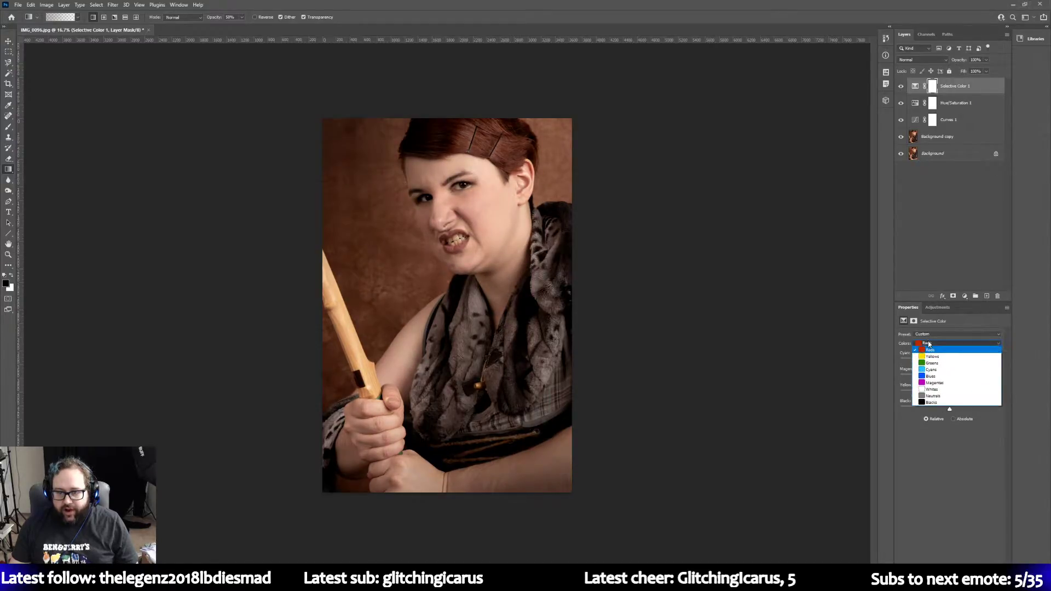
{"action": "left_click", "coordinate": [932, 356]}
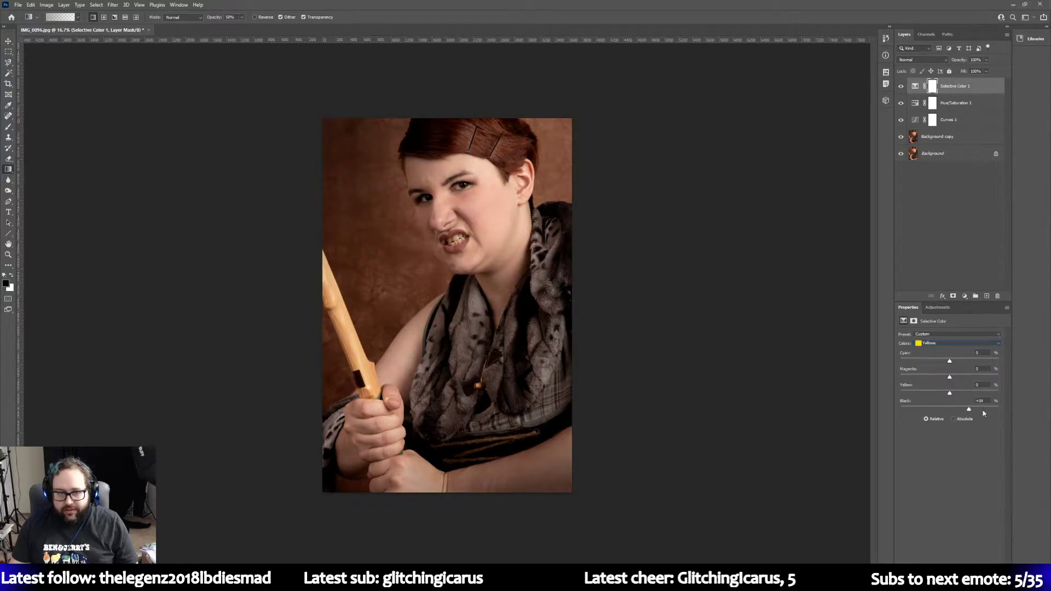
{"action": "mouse_move", "coordinate": [950, 409]}
{"action": "left_mouse_down"}
{"action": "mouse_move", "coordinate": [1041, 405]}
{"action": "mouse_move", "coordinate": [950, 403]}
{"action": "left_mouse_up"}
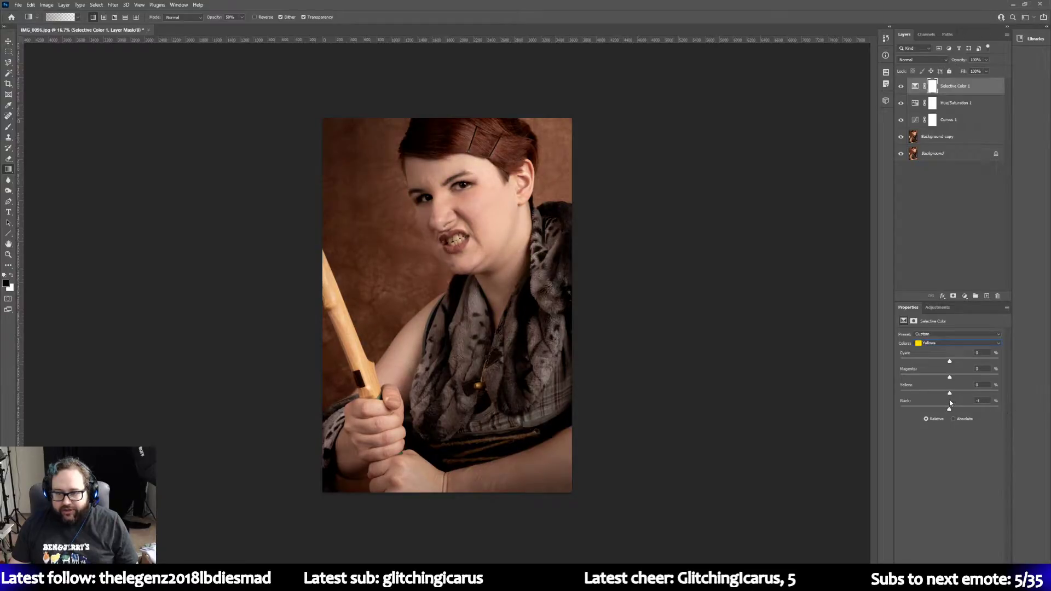
Step: Try raising the Black amount of the Magentas range and return it to zero
{"action": "left_click", "coordinate": [931, 343]}
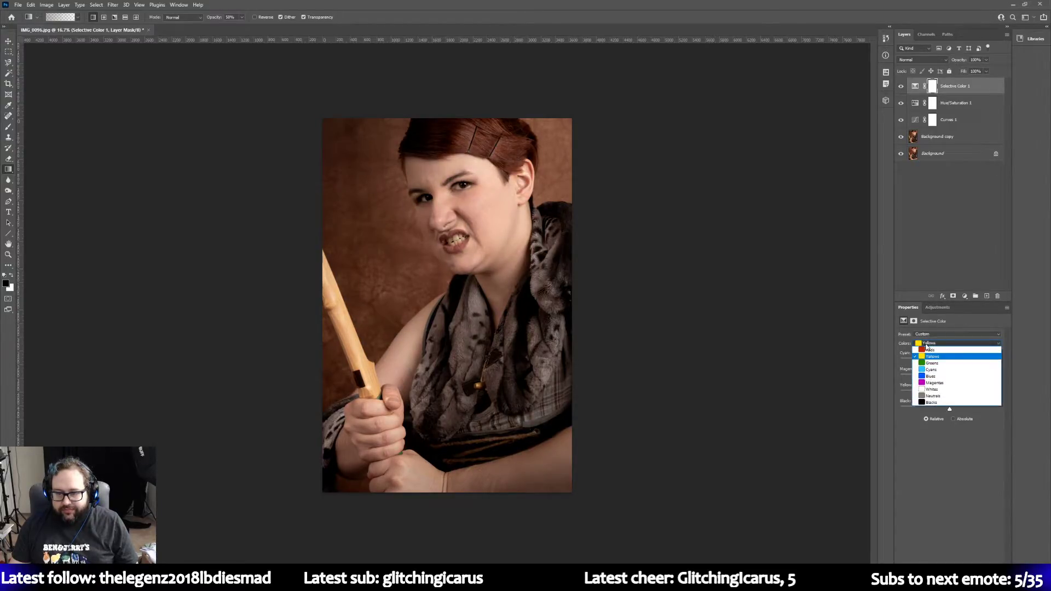
{"action": "left_click", "coordinate": [934, 382]}
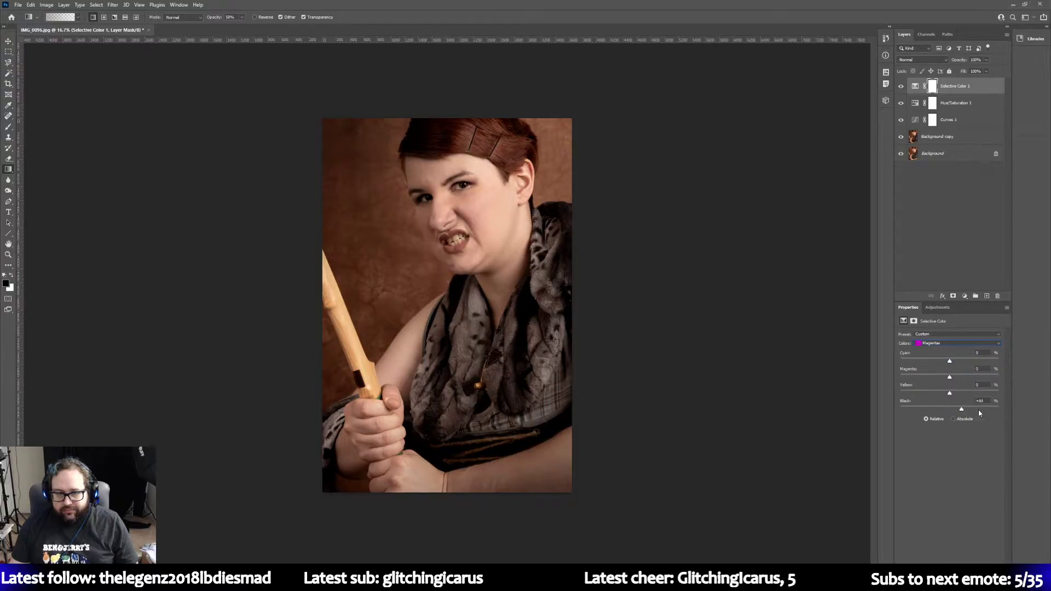
{"action": "left_click_drag", "start_coordinate": [999, 408], "coordinate": [950, 412]}
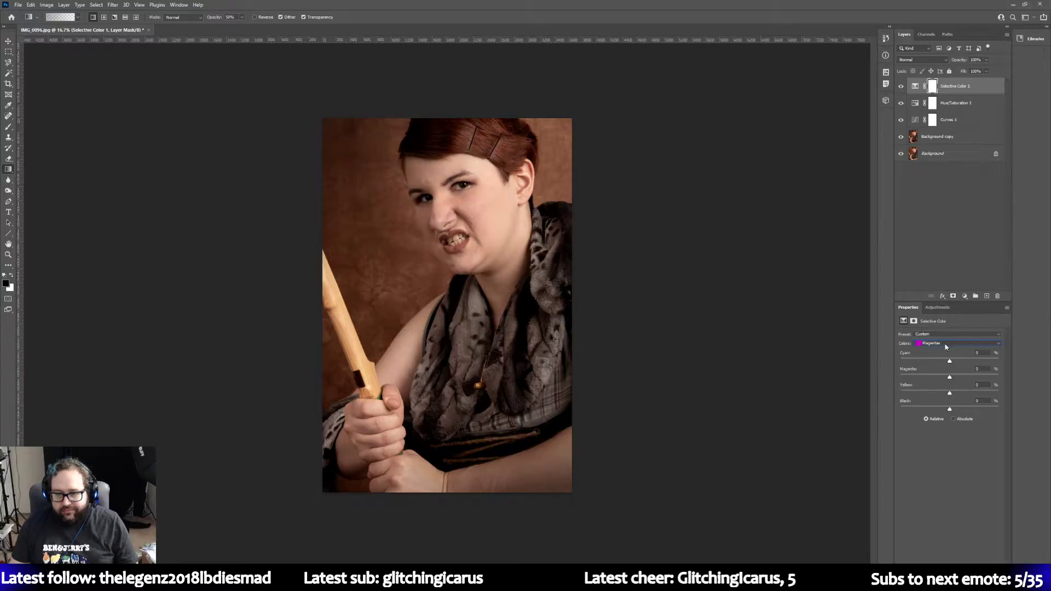
Step: Fine-tune the Cyan and Yellow amounts in the Neutrals range of the Selective Color adjustment and return to the Blacks range
{"action": "left_click", "coordinate": [945, 344]}
{"action": "left_click", "coordinate": [953, 398]}
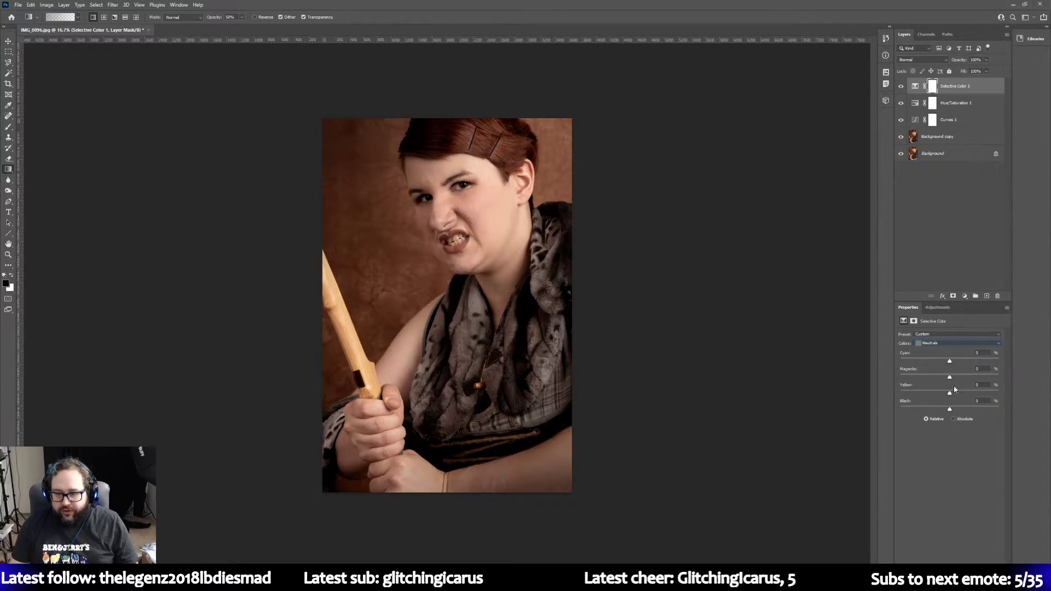
{"action": "mouse_move", "coordinate": [949, 361]}
{"action": "left_mouse_down"}
{"action": "mouse_move", "coordinate": [1007, 359]}
{"action": "mouse_move", "coordinate": [863, 354]}
{"action": "mouse_move", "coordinate": [950, 362]}
{"action": "left_mouse_up"}
{"action": "mouse_move", "coordinate": [949, 394]}
{"action": "left_mouse_down"}
{"action": "mouse_move", "coordinate": [925, 395]}
{"action": "mouse_move", "coordinate": [952, 394]}
{"action": "left_mouse_up"}
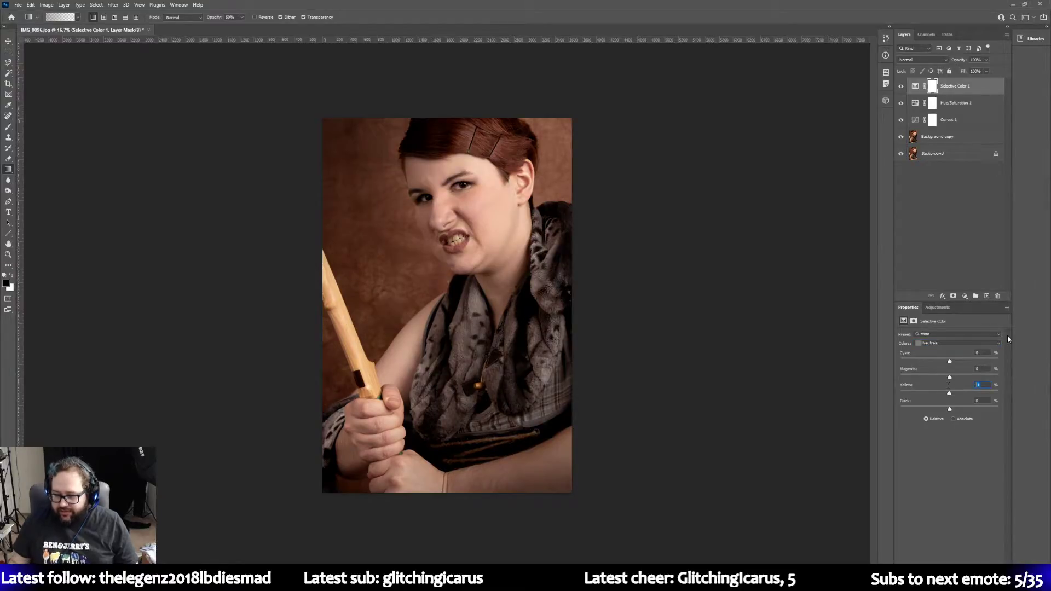
{"action": "left_click", "coordinate": [947, 343]}
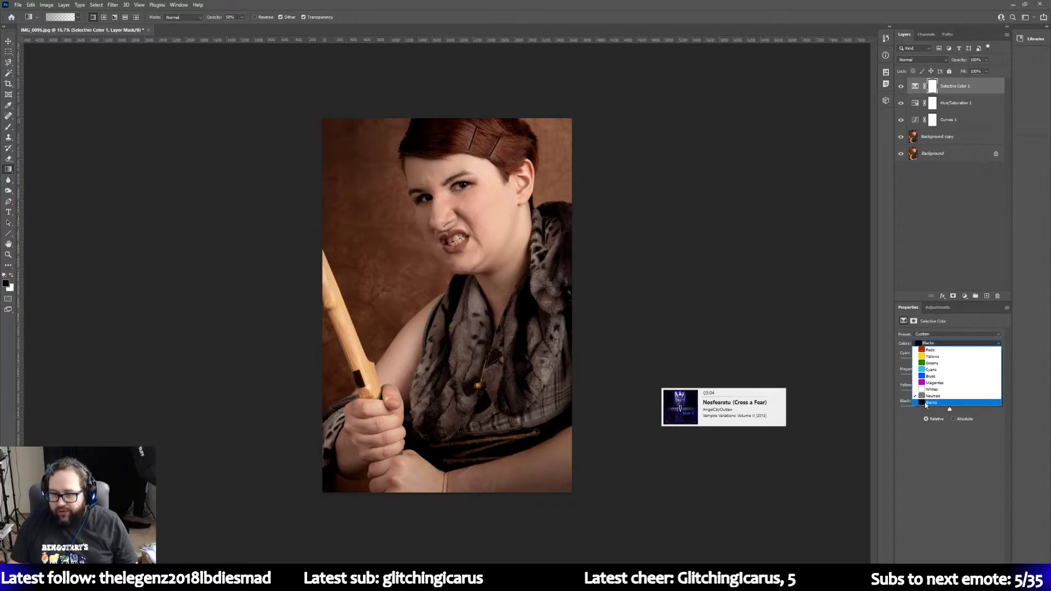
{"action": "left_click", "coordinate": [924, 403]}
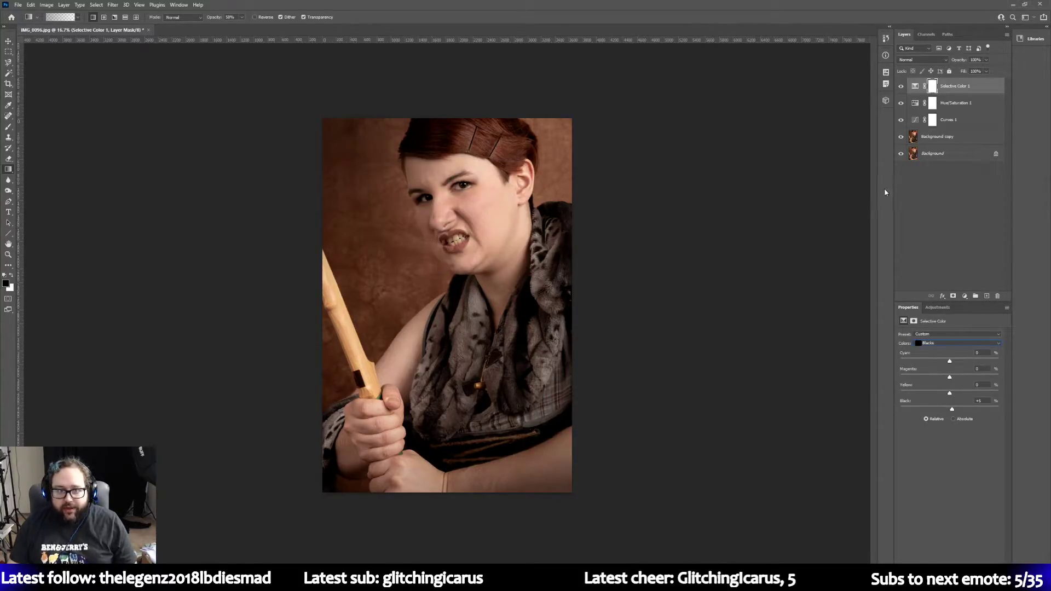
Step: Try a long dark gradient from the upper-left corner of the Background copy layer and undo it
{"action": "left_click", "coordinate": [955, 136]}
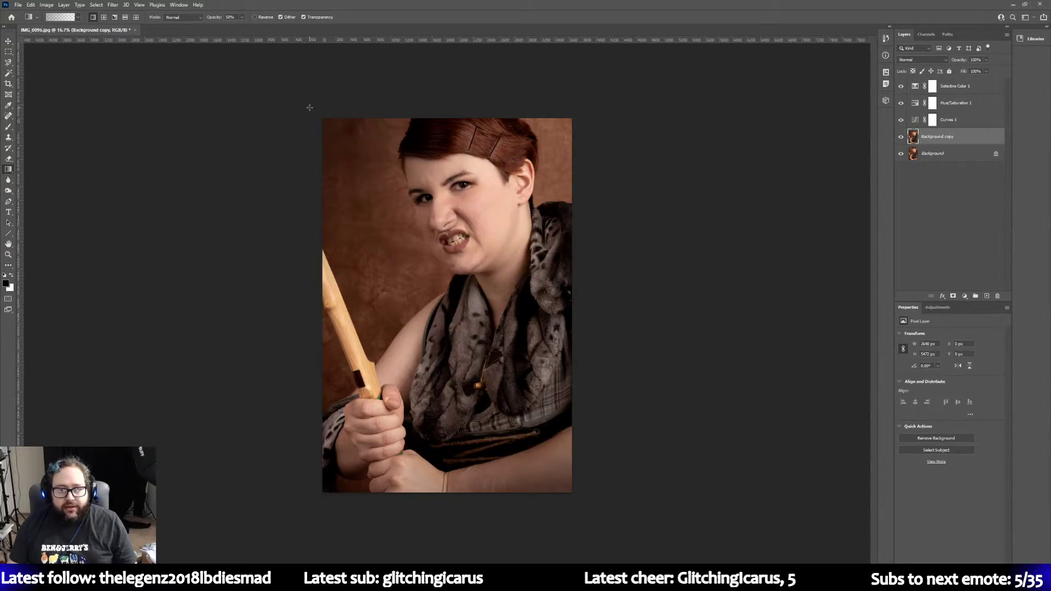
{"action": "left_click_drag", "start_coordinate": [308, 107], "coordinate": [416, 251]}
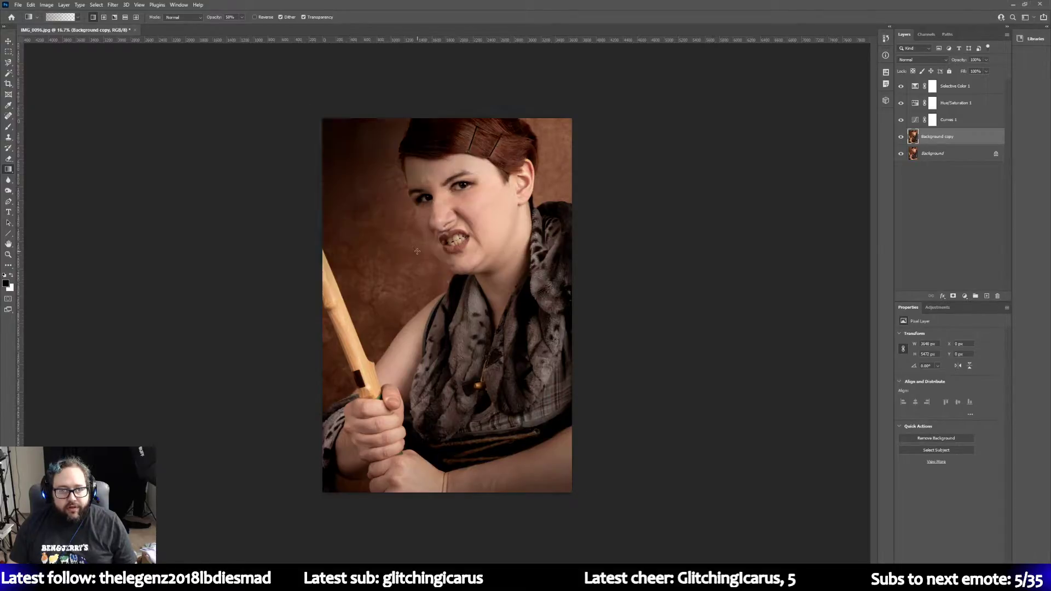
{"action": "left_click", "coordinate": [31, 5]}
{"action": "left_click", "coordinate": [37, 16]}
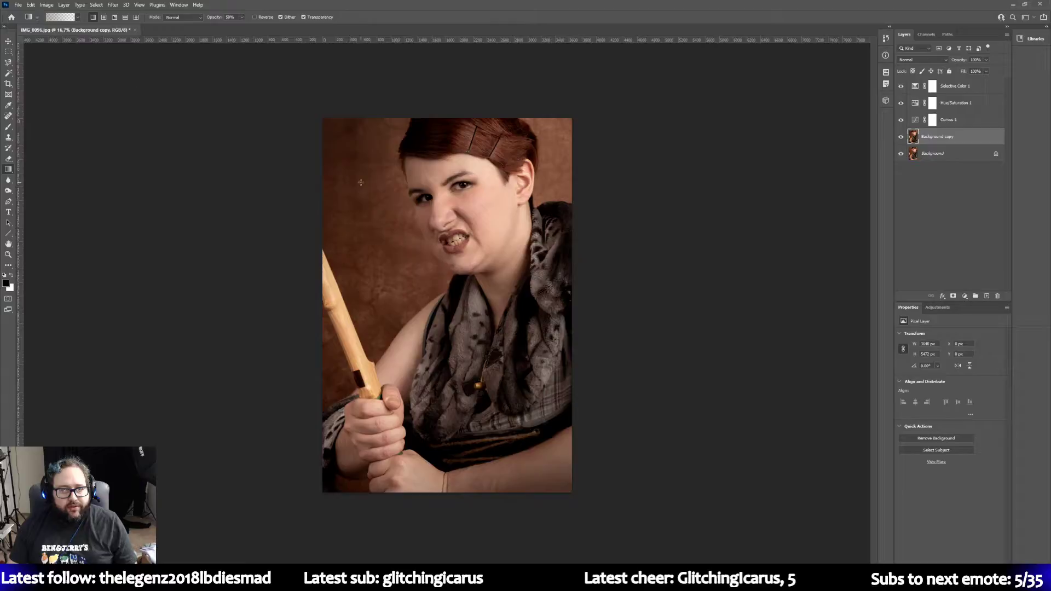
Step: Slightly lower the Black amount in the Blacks range of the Selective Color layer
{"action": "left_click", "coordinate": [955, 88]}
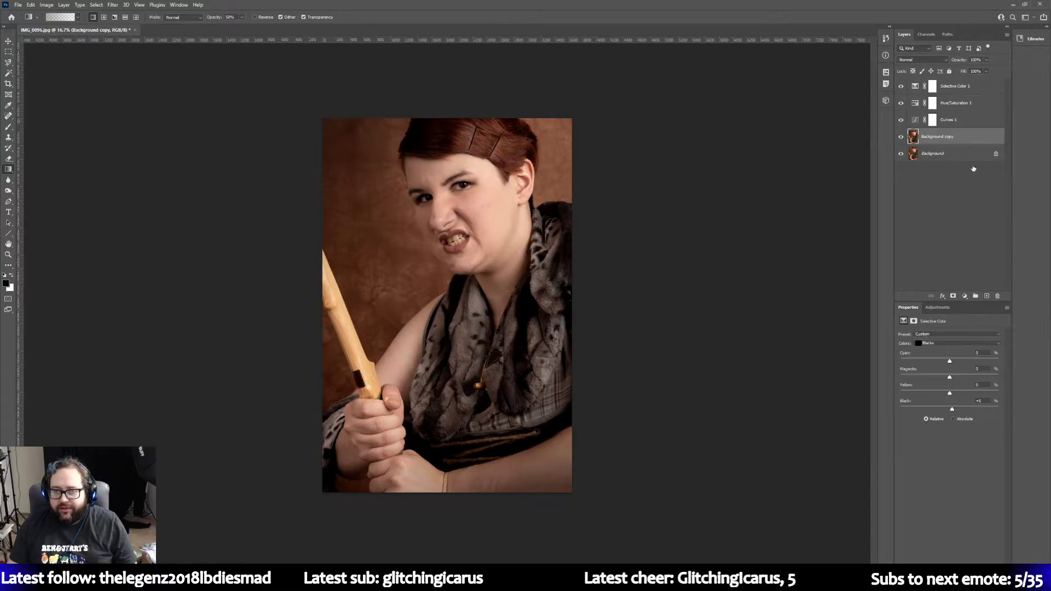
{"action": "left_click_drag", "start_coordinate": [951, 409], "coordinate": [951, 410]}
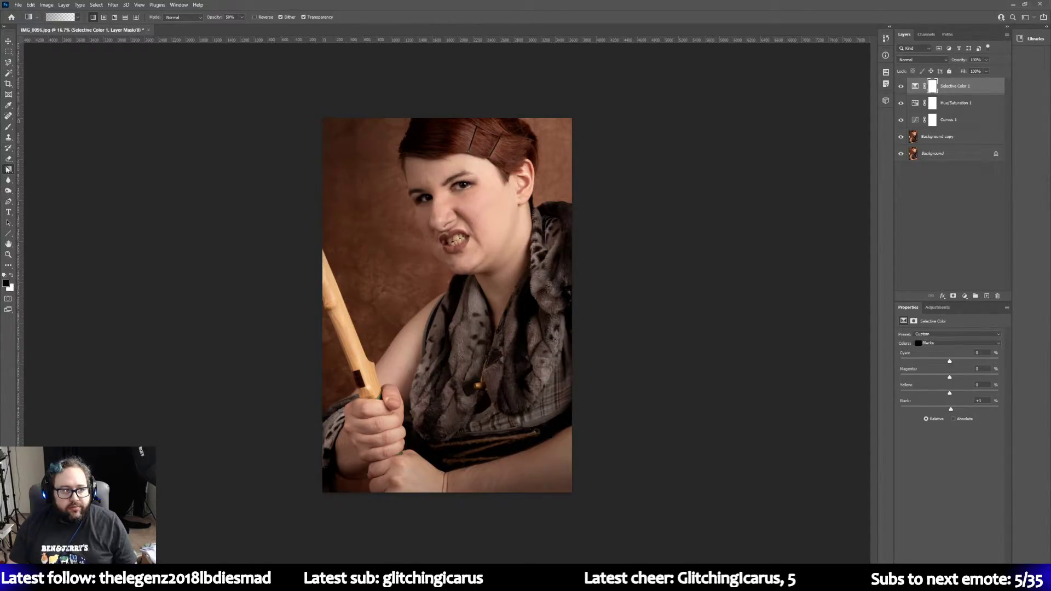
Step: Darken the upper-left, lower-left and upper-right corners of the Background copy layer with short diagonal gradients
{"action": "left_click_drag", "start_coordinate": [317, 112], "coordinate": [377, 171]}
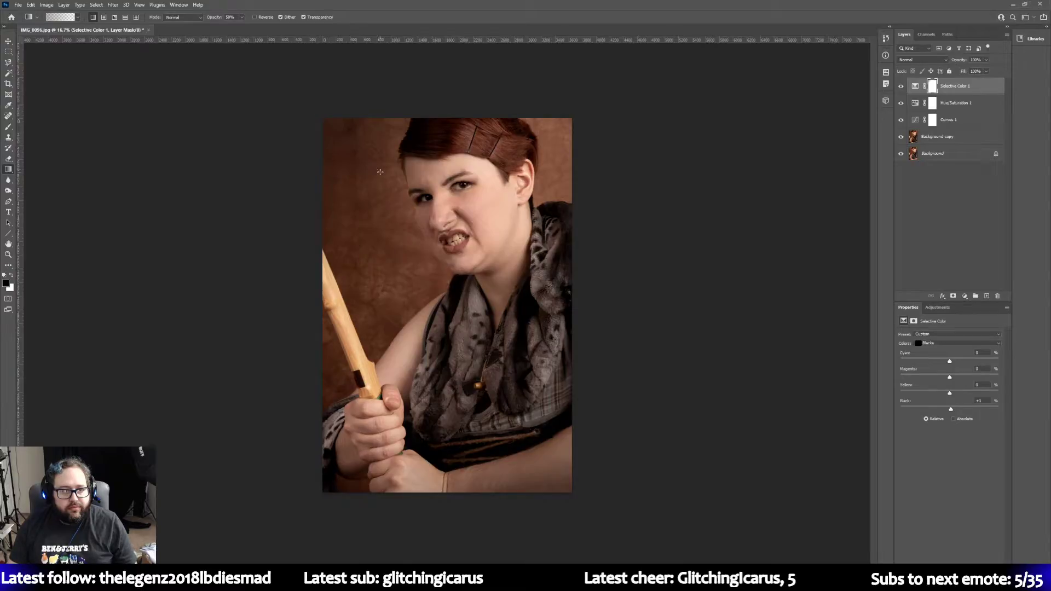
{"action": "left_click", "coordinate": [969, 137]}
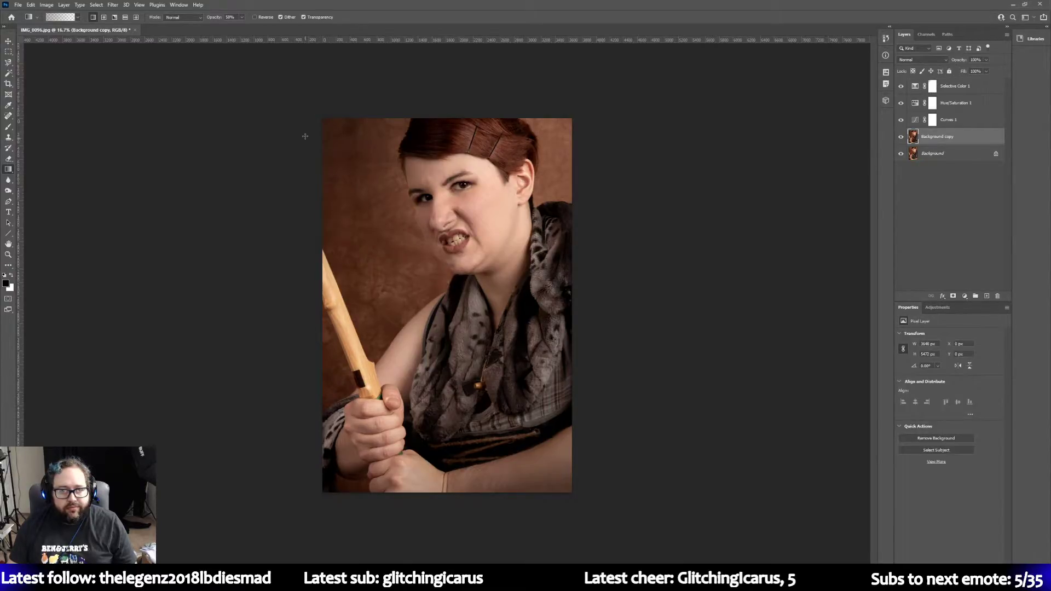
{"action": "left_click_drag", "start_coordinate": [304, 109], "coordinate": [386, 185]}
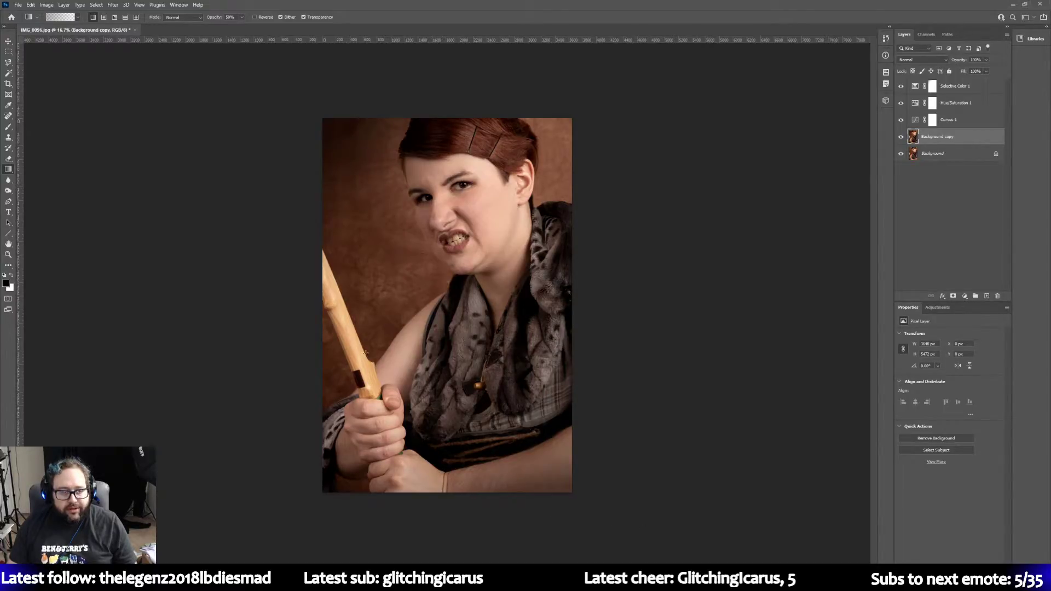
{"action": "left_click_drag", "start_coordinate": [331, 497], "coordinate": [373, 443]}
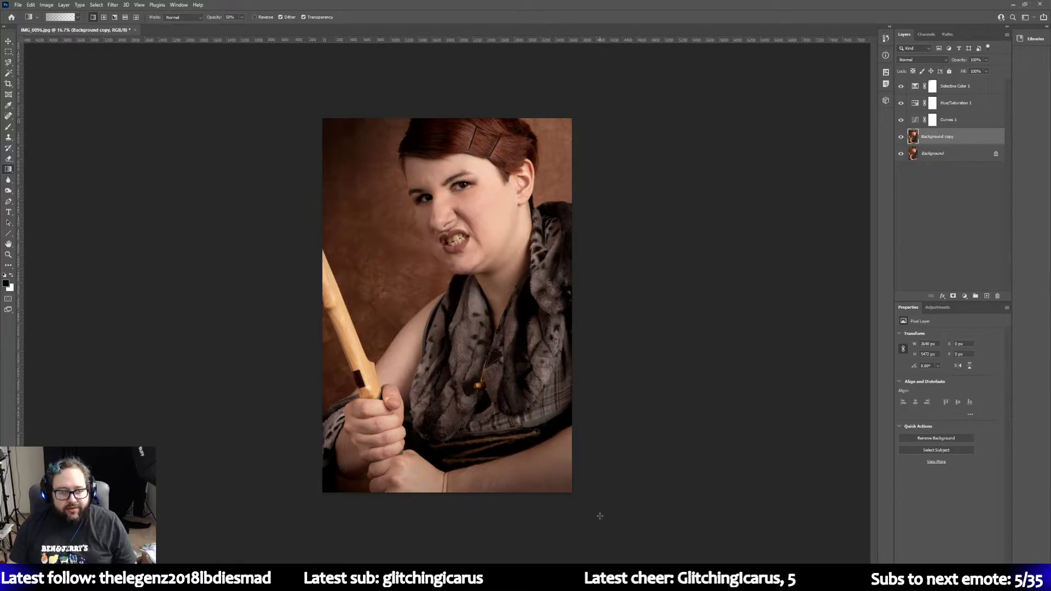
{"action": "left_click_drag", "start_coordinate": [581, 108], "coordinate": [545, 148]}
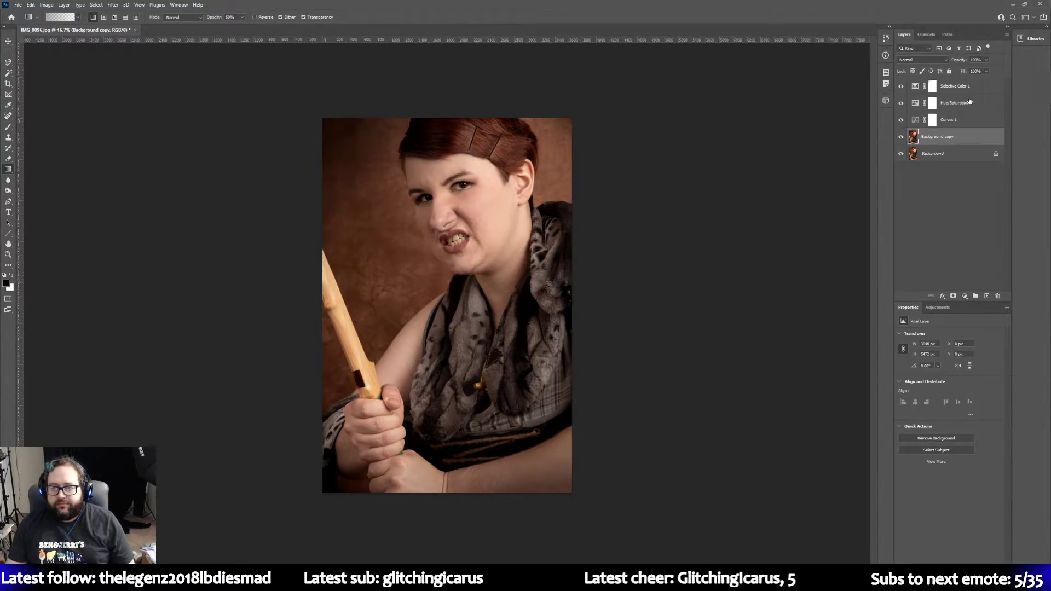
Step: Try the Burn tool with the Shadows range on the photo's upper-left background and undo the strokes
{"action": "left_click", "coordinate": [8, 255]}
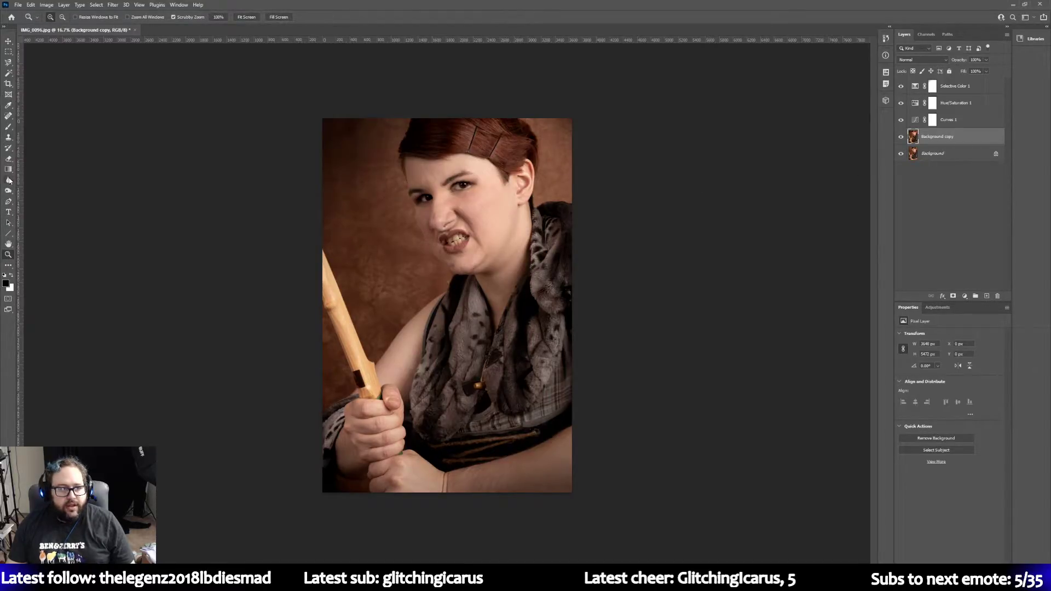
{"action": "left_click", "coordinate": [9, 195]}
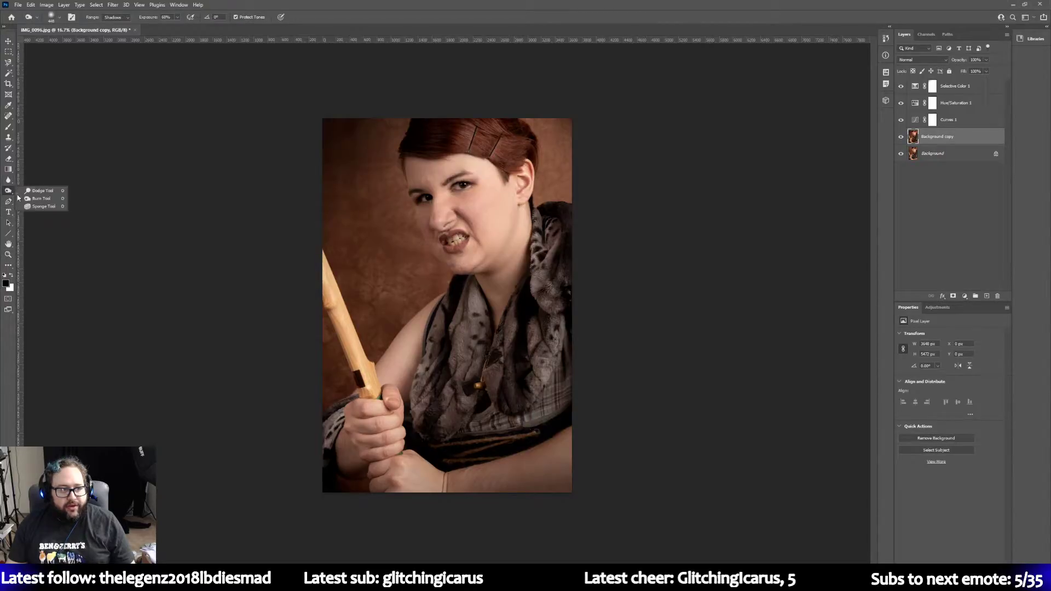
{"action": "left_click", "coordinate": [41, 198]}
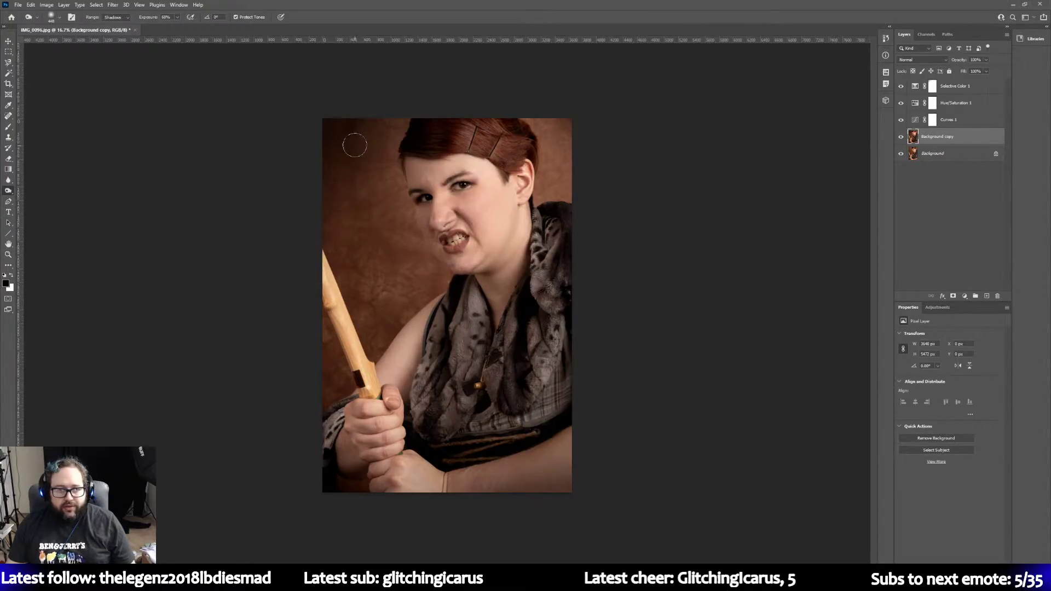
{"action": "mouse_move", "coordinate": [355, 145]}
{"action": "left_mouse_down"}
{"action": "mouse_move", "coordinate": [375, 131]}
{"action": "mouse_move", "coordinate": [373, 150]}
{"action": "mouse_move", "coordinate": [379, 125]}
{"action": "mouse_move", "coordinate": [319, 124]}
{"action": "left_mouse_up"}
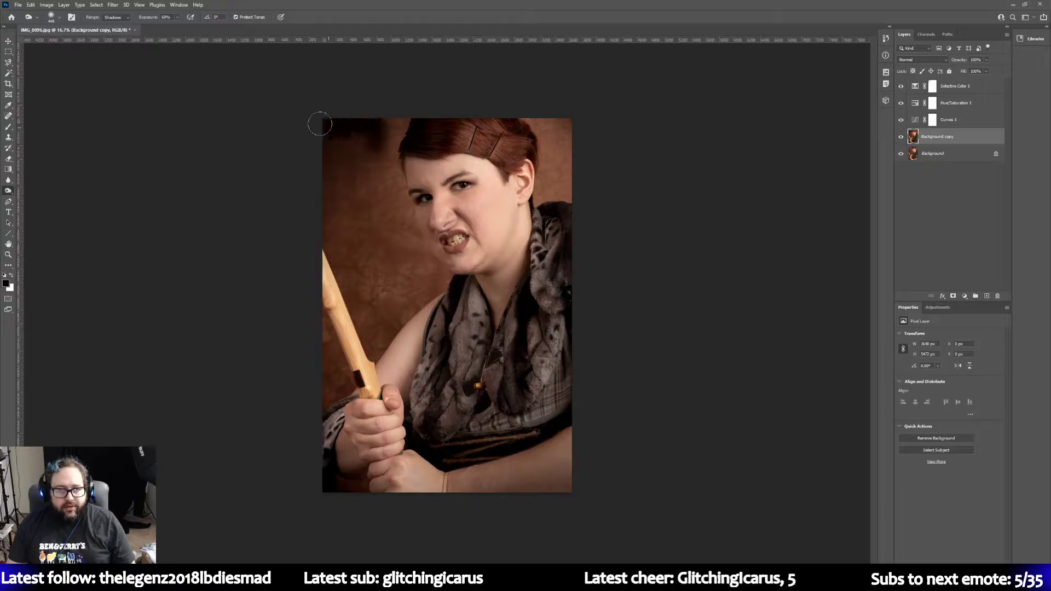
{"action": "left_click", "coordinate": [41, 6]}
{"action": "left_click", "coordinate": [38, 14]}
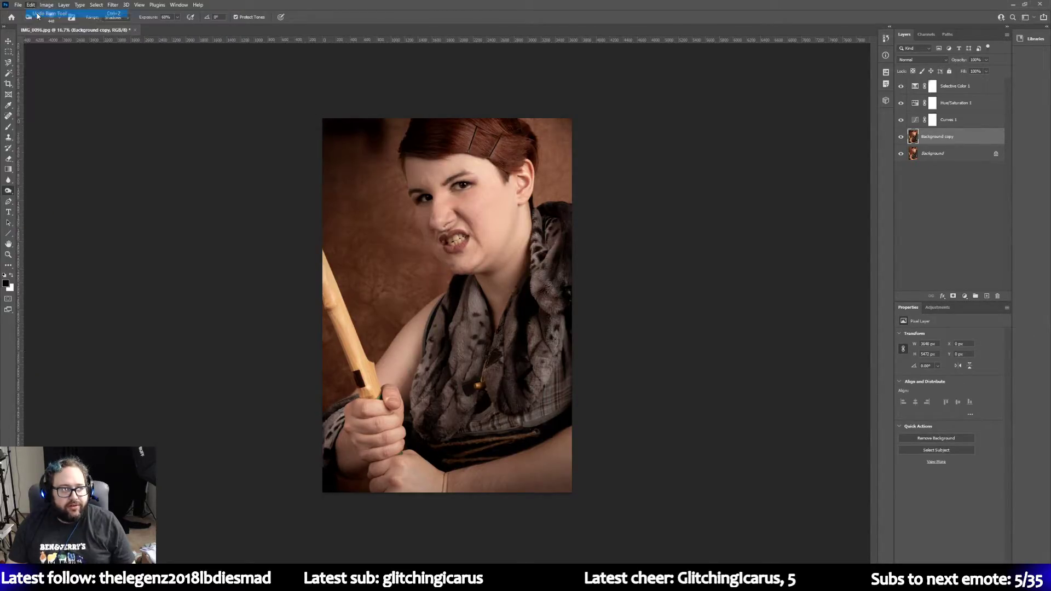
{"action": "left_click", "coordinate": [33, 6]}
{"action": "left_click", "coordinate": [38, 14]}
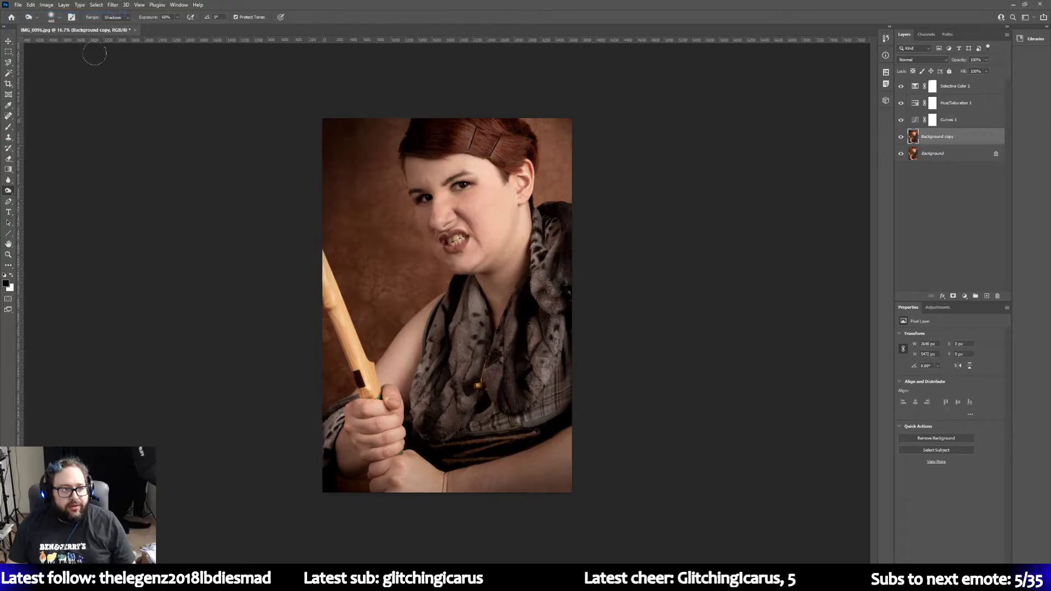
Step: Set the Burn tool's range to Midtones and try burning the background in the photo's upper-left corner
{"action": "left_click", "coordinate": [127, 18]}
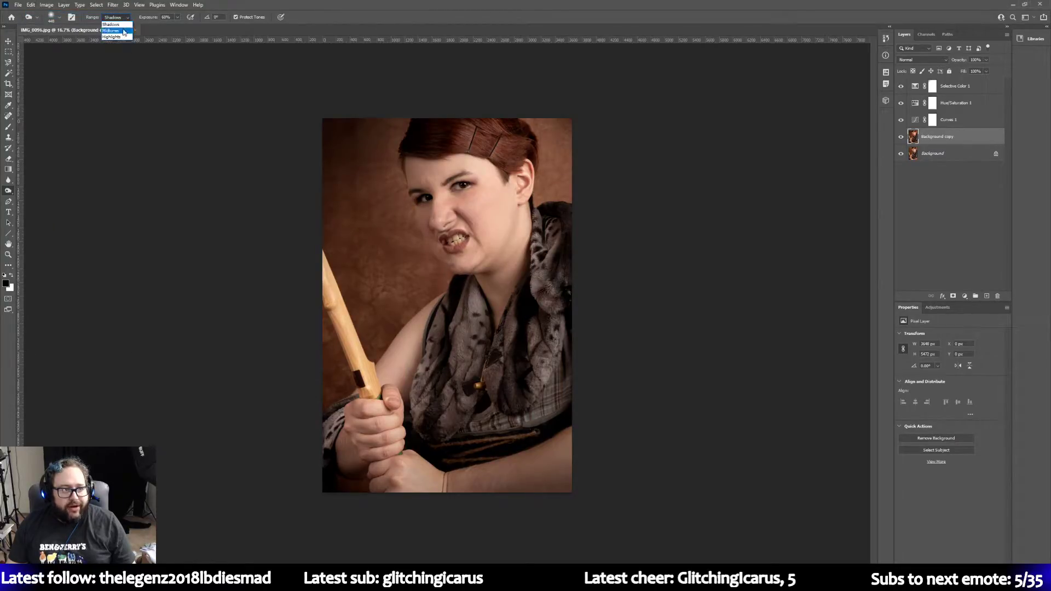
{"action": "left_click", "coordinate": [118, 31]}
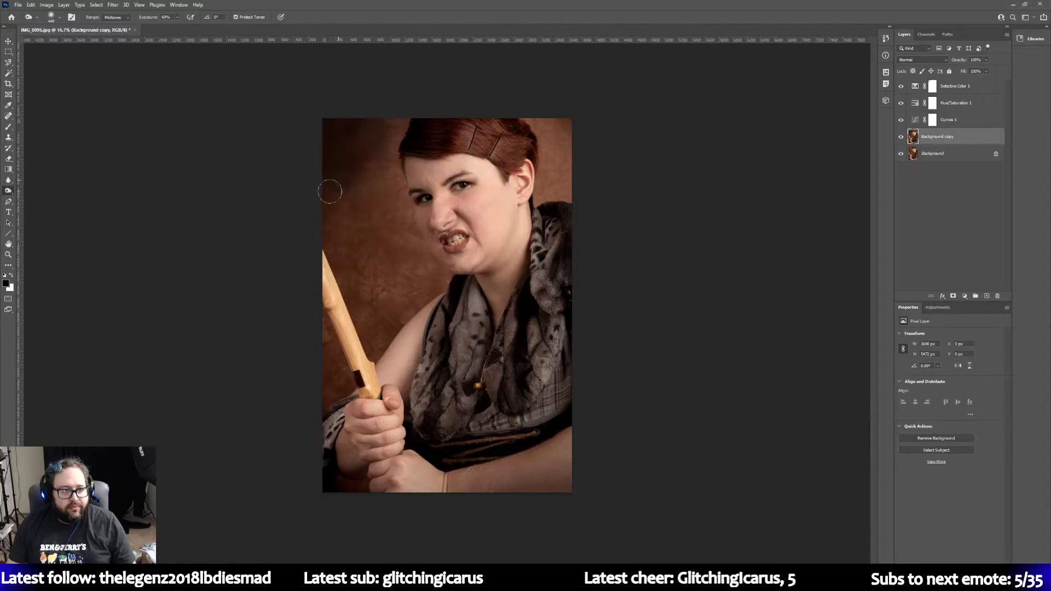
{"action": "left_click_drag", "start_coordinate": [337, 194], "coordinate": [397, 131]}
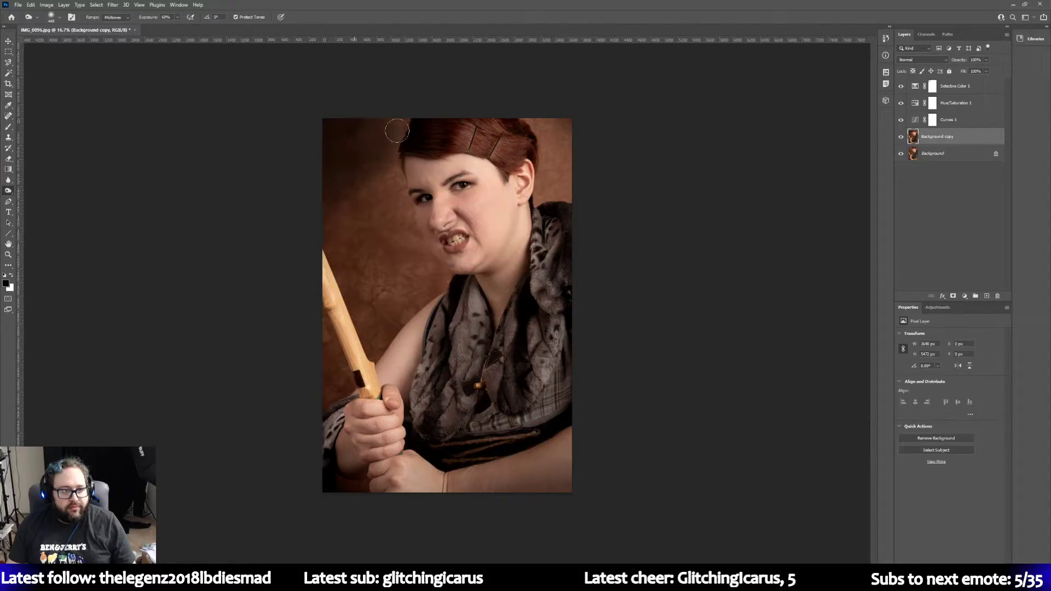
Step: Undo the Midtones burn strokes together with the most recent corner gradients
{"action": "left_click", "coordinate": [31, 5]}
{"action": "left_click", "coordinate": [33, 14]}
{"action": "left_click", "coordinate": [39, 6]}
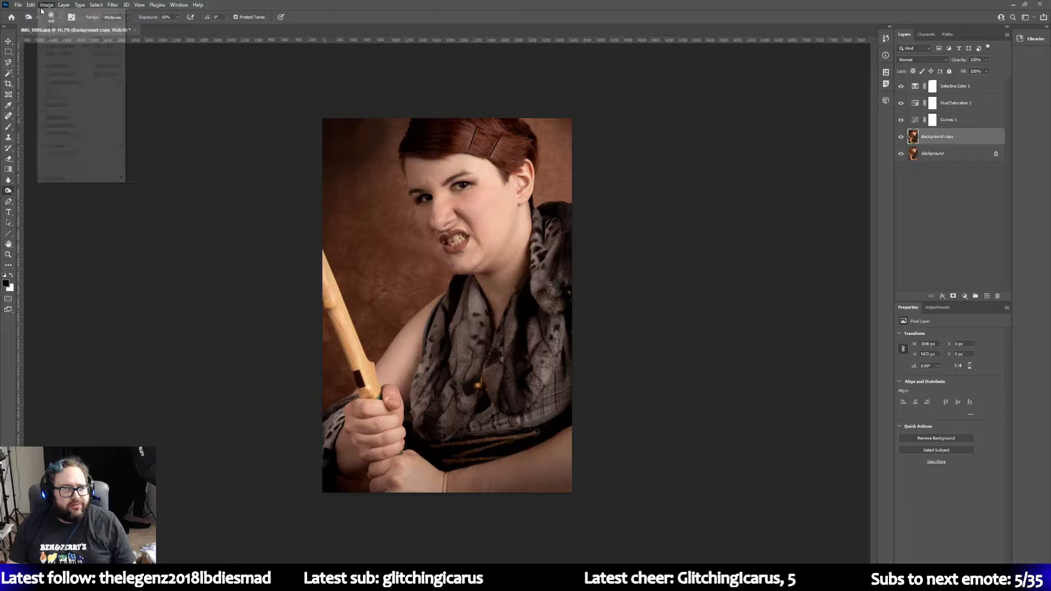
{"action": "left_click", "coordinate": [35, 12]}
{"action": "left_click", "coordinate": [34, 5]}
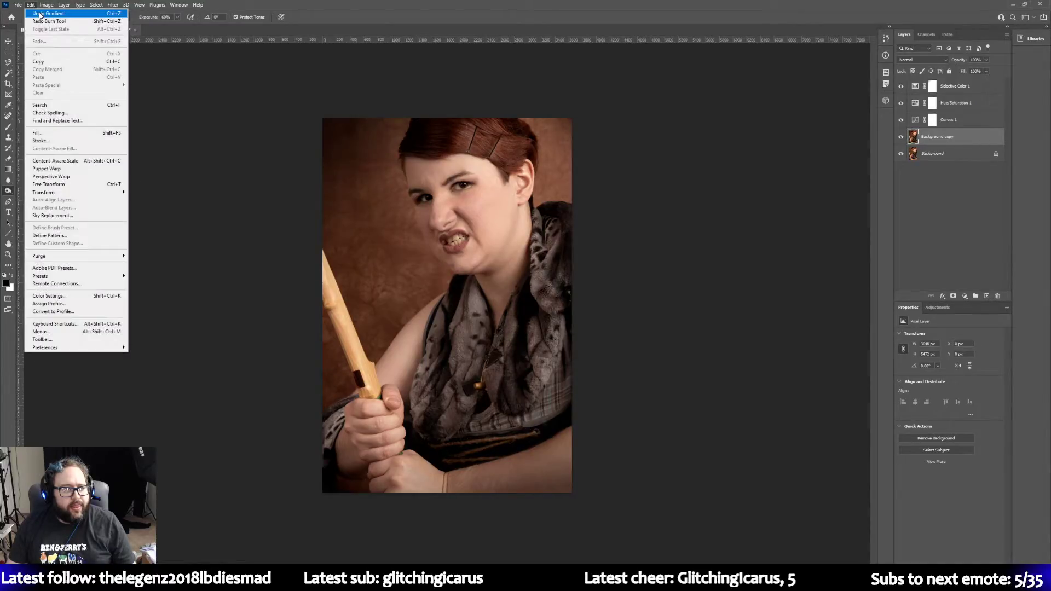
{"action": "left_click", "coordinate": [35, 13]}
{"action": "left_click", "coordinate": [36, 5]}
{"action": "left_click", "coordinate": [37, 13]}
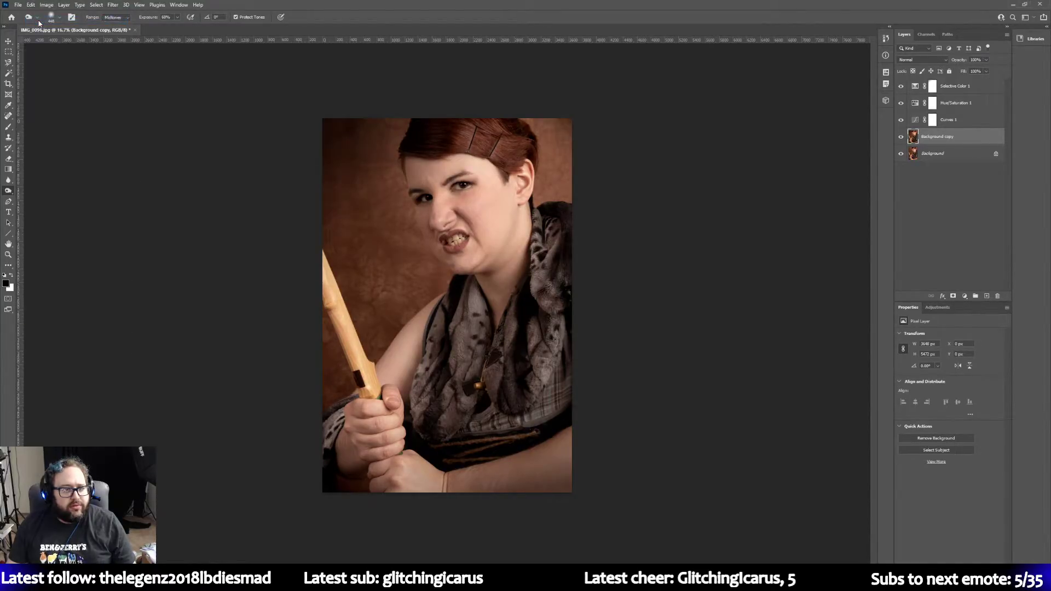
Step: Lower the Burn tool's exposure to about 22% and burn the background near the photo's upper-left corner
{"action": "left_click", "coordinate": [178, 17]}
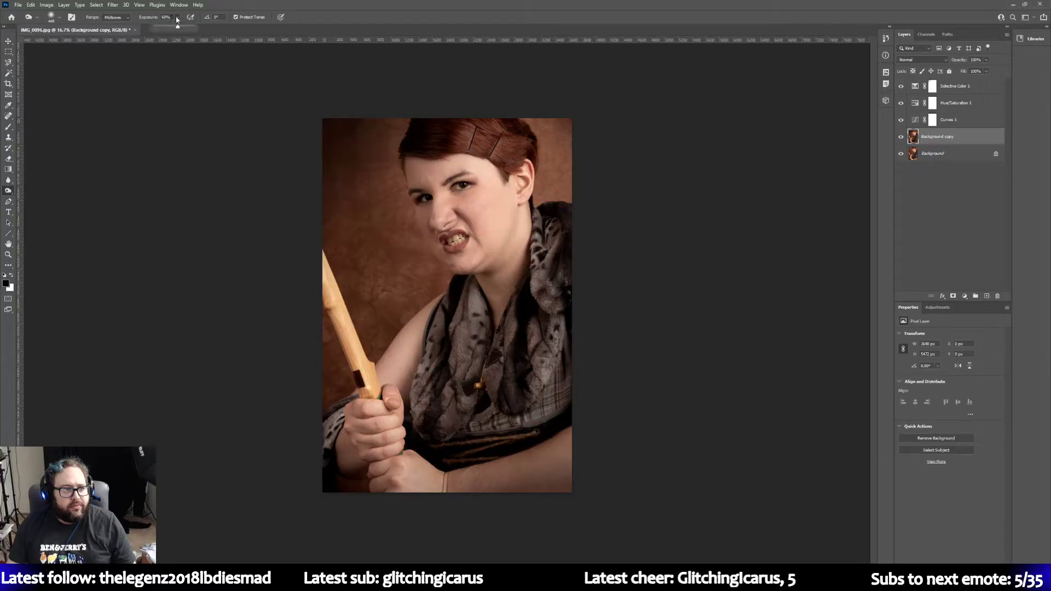
{"action": "left_click_drag", "start_coordinate": [178, 26], "coordinate": [162, 30]}
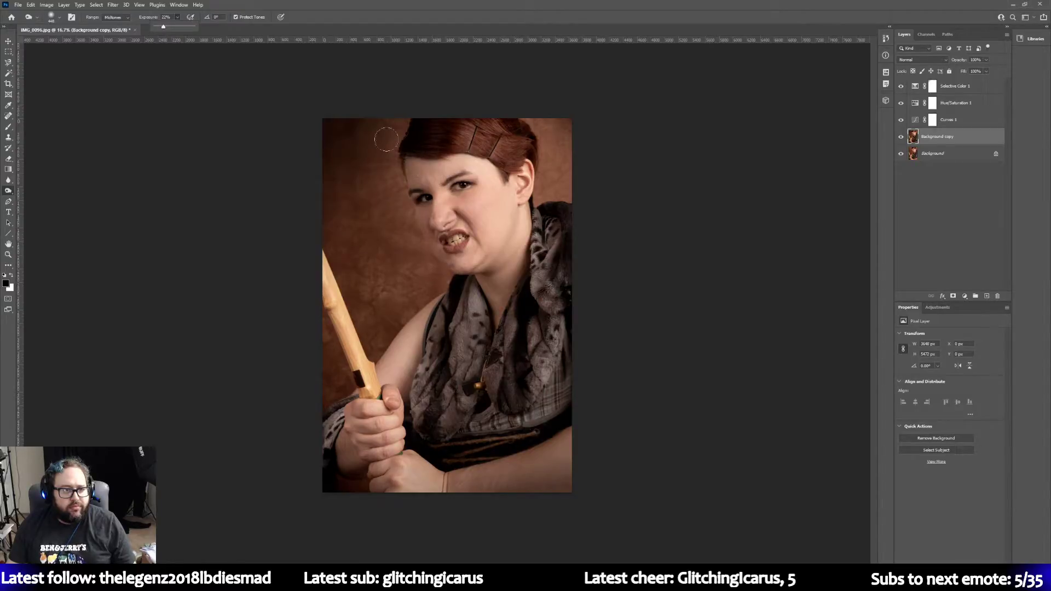
{"action": "mouse_move", "coordinate": [361, 198]}
{"action": "left_mouse_down"}
{"action": "mouse_move", "coordinate": [340, 211]}
{"action": "mouse_move", "coordinate": [366, 178]}
{"action": "mouse_move", "coordinate": [341, 186]}
{"action": "left_mouse_up"}
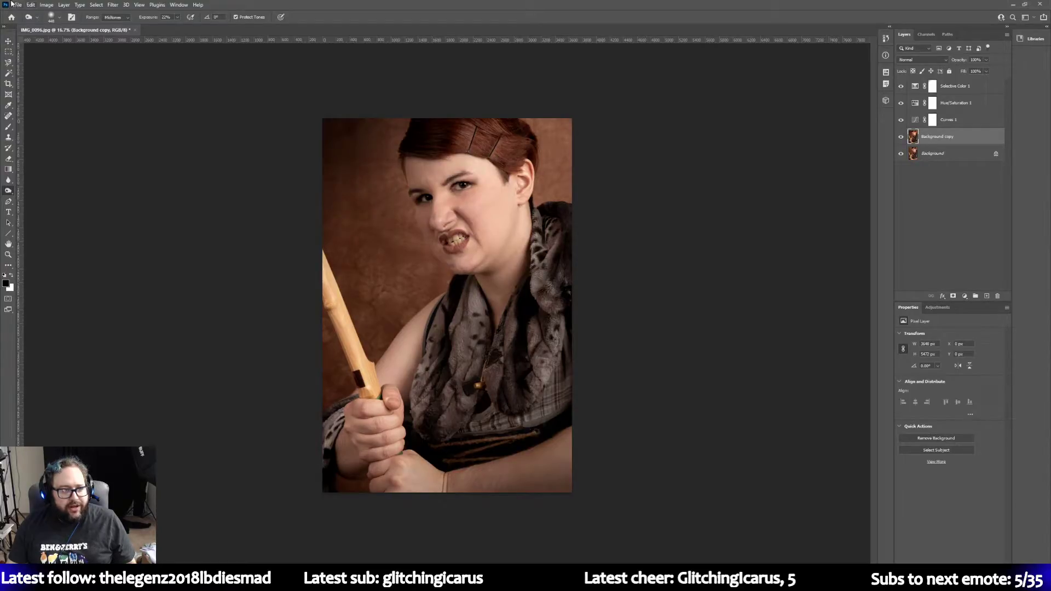
Step: Undo the low-exposure burn strokes and redo the corner gradient undone along with them
{"action": "left_click", "coordinate": [30, 5]}
{"action": "left_click", "coordinate": [30, 6]}
{"action": "left_click", "coordinate": [32, 6]}
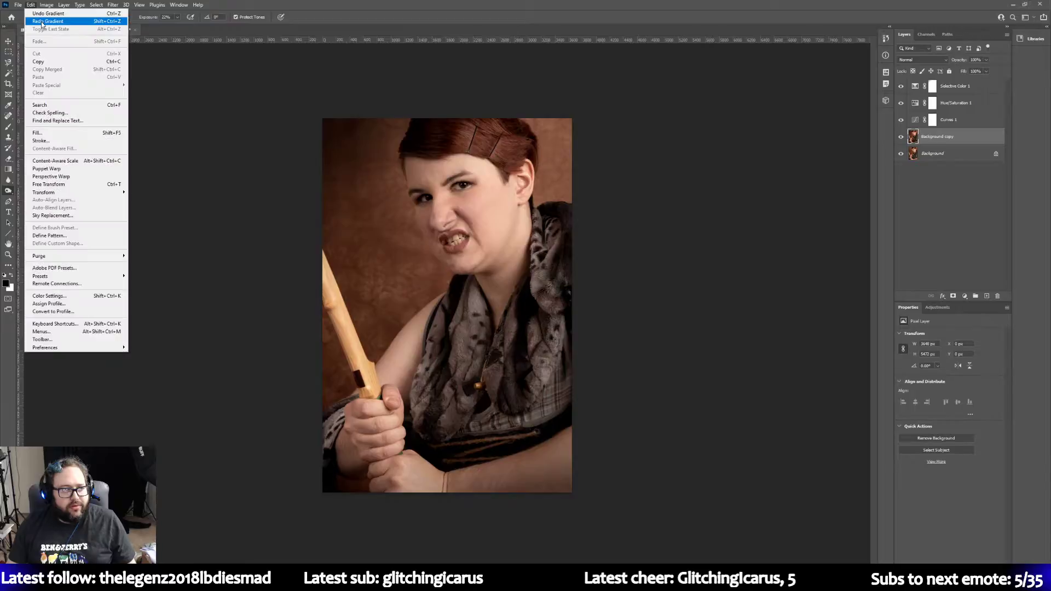
{"action": "left_click", "coordinate": [34, 6]}
{"action": "left_click", "coordinate": [35, 8]}
{"action": "left_click", "coordinate": [36, 8]}
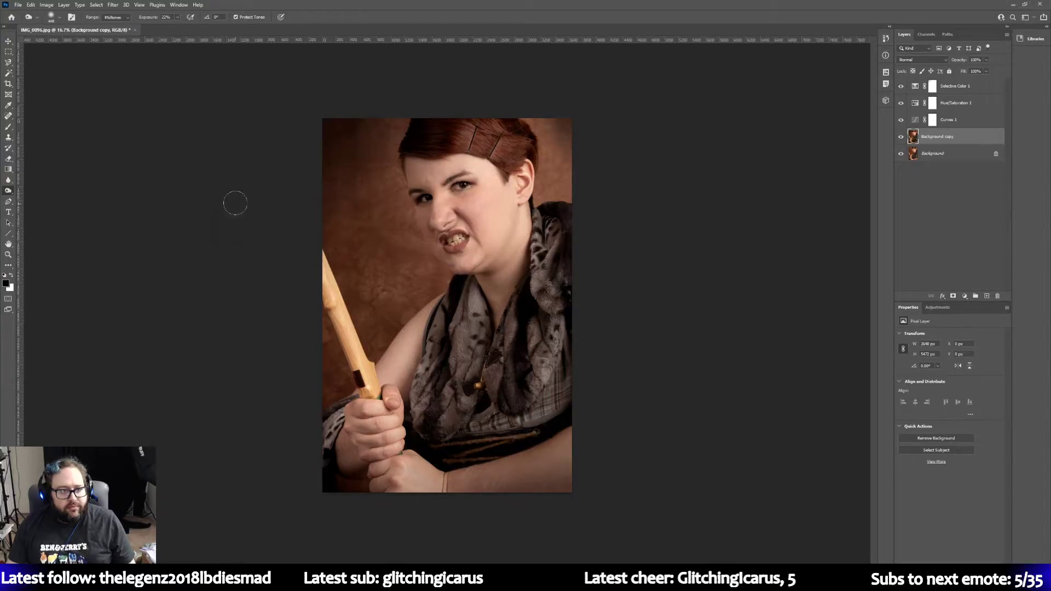
Step: Try burning the photo with the Burn tool's range set to Highlights and undo the last two burn strokes
{"action": "left_click", "coordinate": [127, 19]}
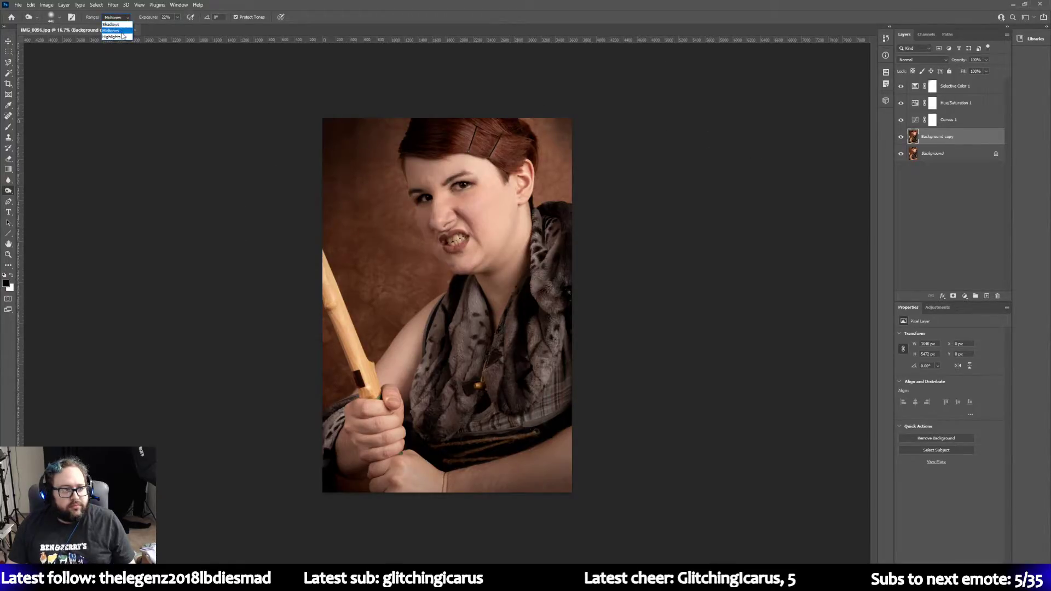
{"action": "left_click", "coordinate": [111, 36]}
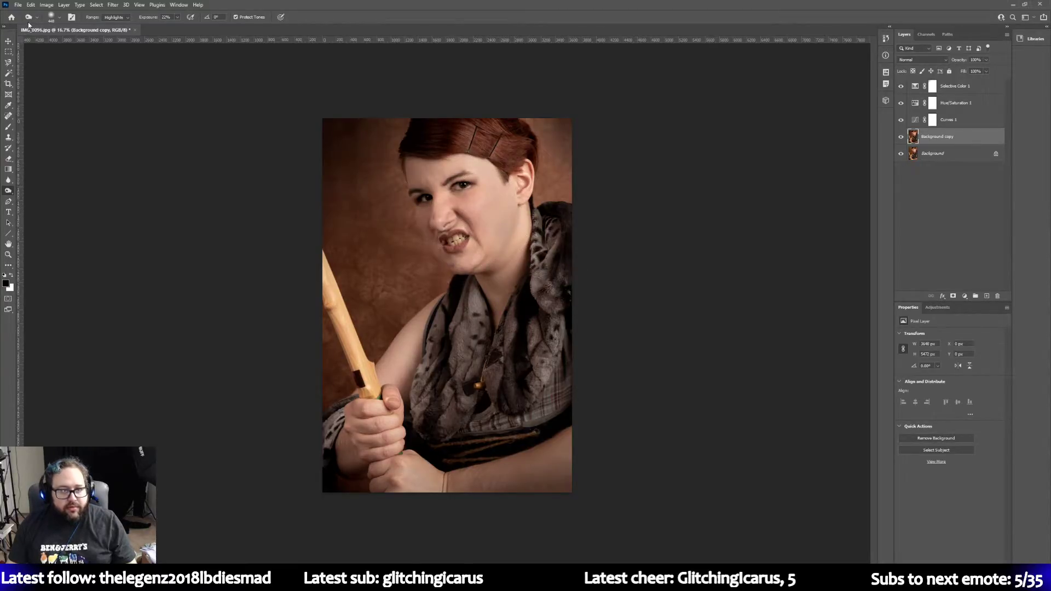
{"action": "left_click", "coordinate": [31, 4]}
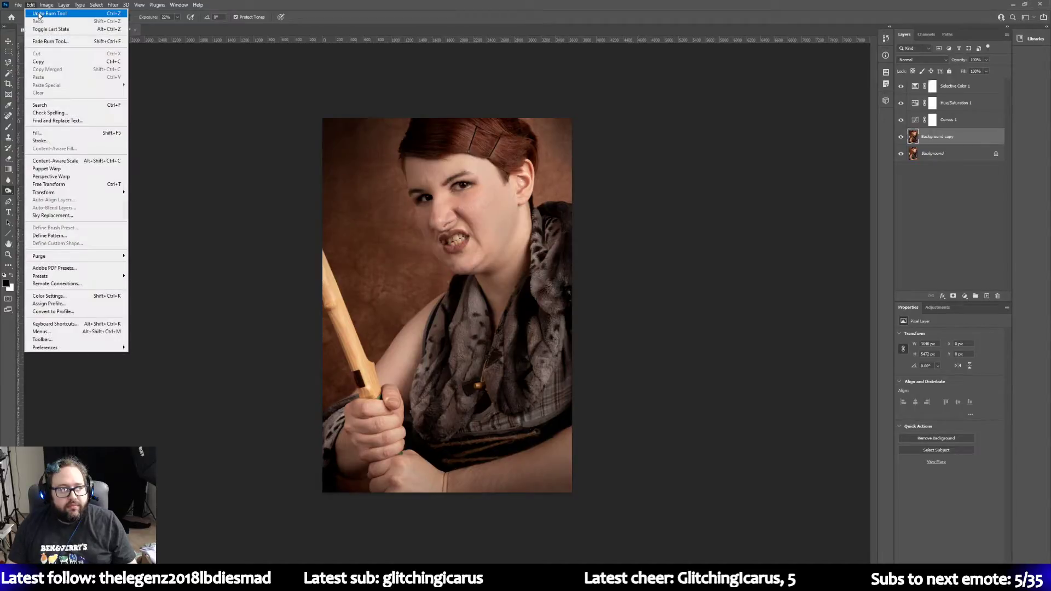
{"action": "left_click", "coordinate": [39, 14]}
{"action": "left_click", "coordinate": [37, 5]}
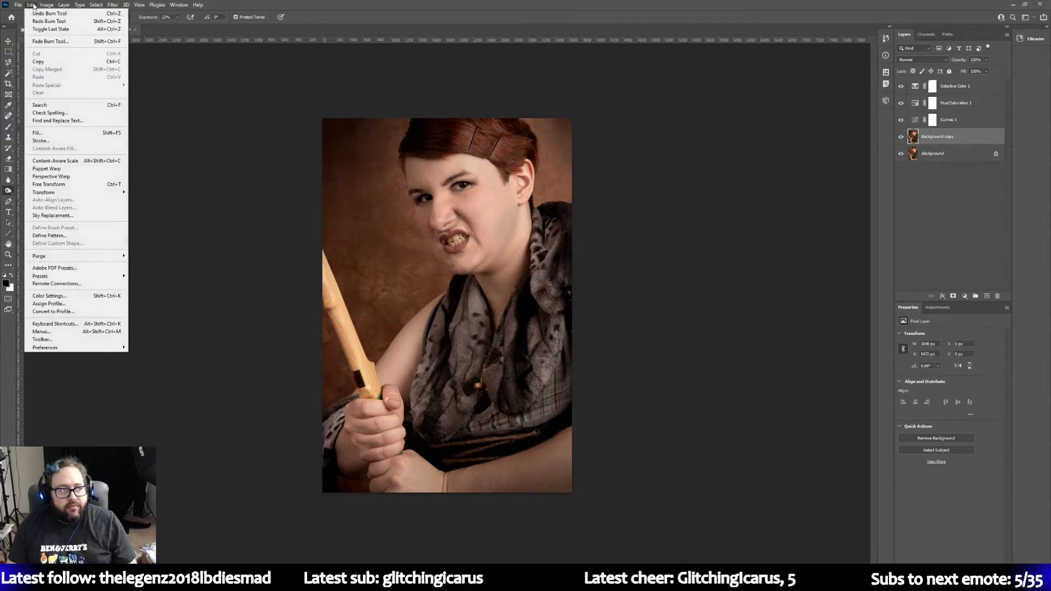
{"action": "left_click", "coordinate": [39, 15]}
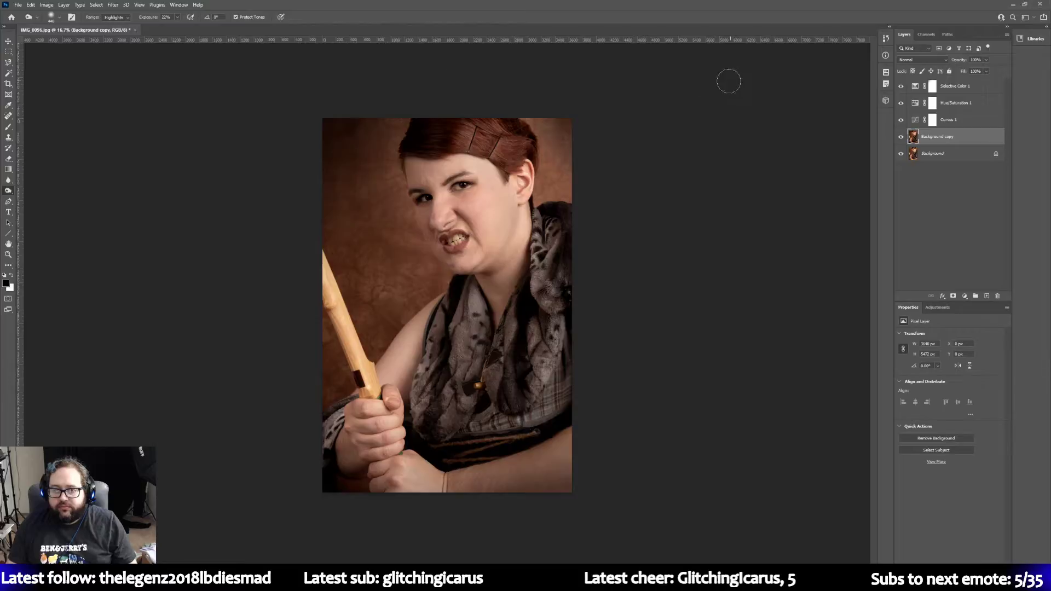
Step: Select the iris of the eye on the photo's left side with the Magnetic Lasso and refine the selection's edge with Select and Mask
{"action": "left_click", "coordinate": [8, 255]}
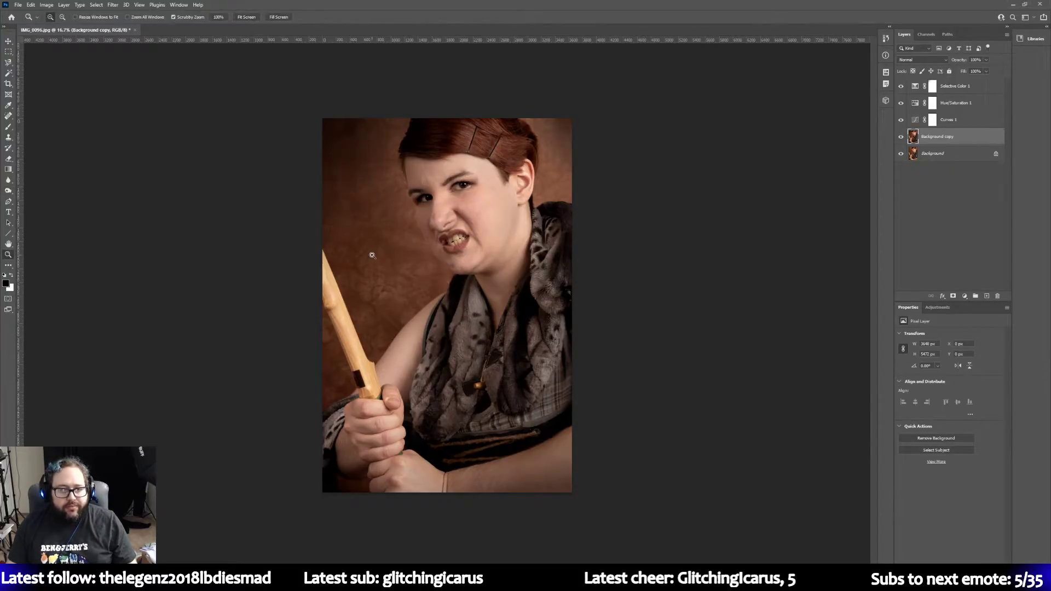
{"action": "left_click_drag", "start_coordinate": [422, 211], "coordinate": [430, 200]}
{"action": "left_click", "coordinate": [430, 199]}
{"action": "scroll", "coordinate": [465, 253], "scroll_direction": "up", "scroll_amount": 4}
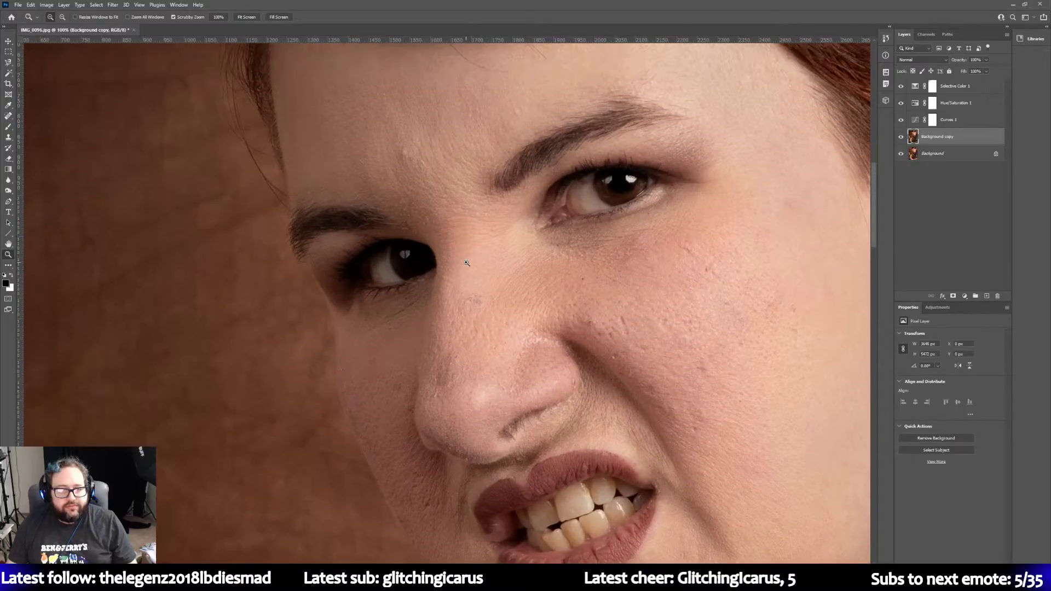
{"action": "left_click", "coordinate": [8, 62]}
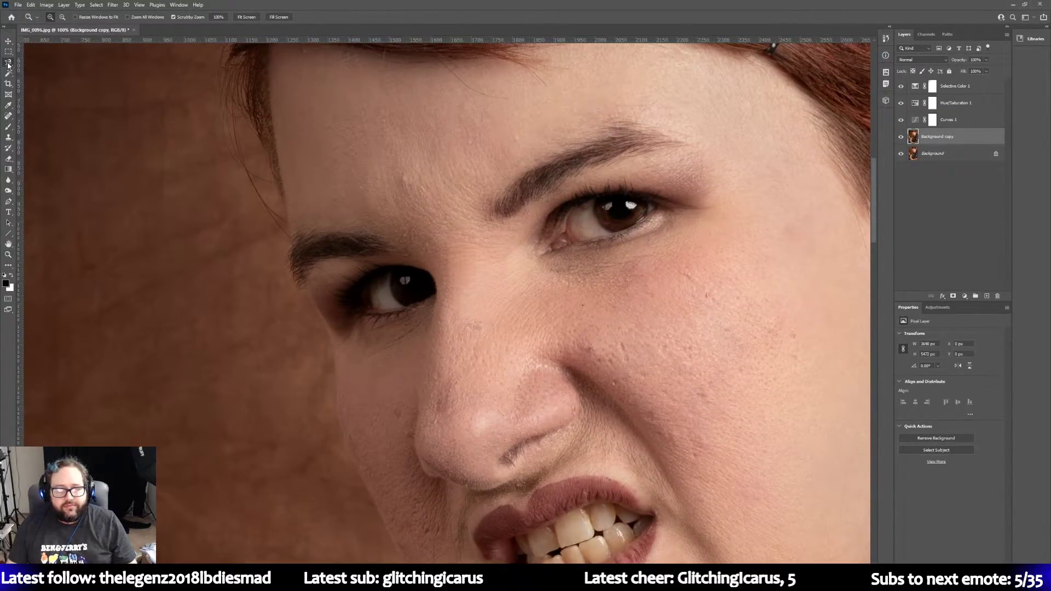
{"action": "left_click", "coordinate": [395, 272]}
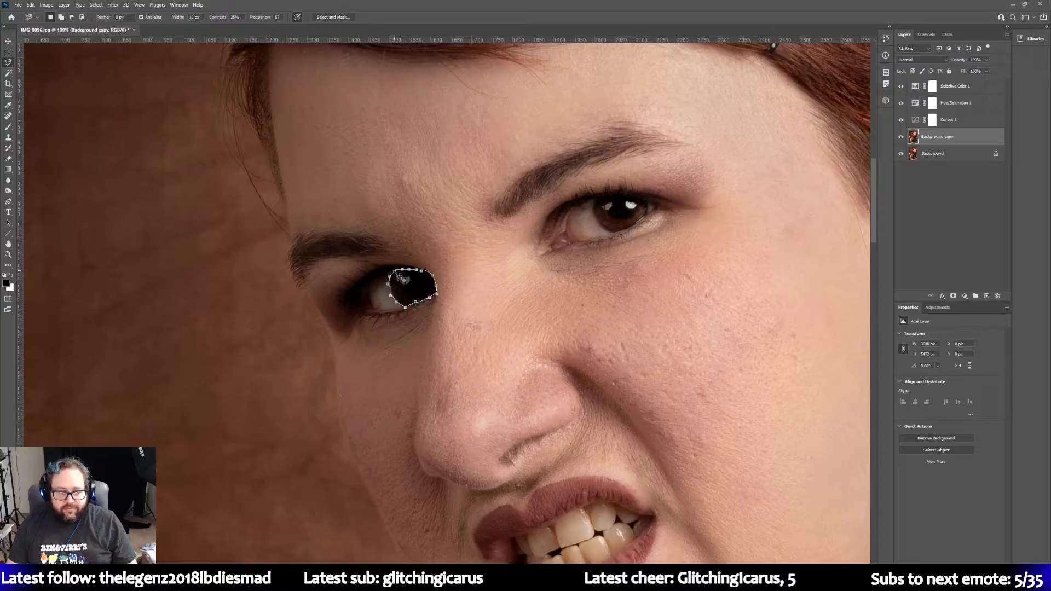
{"action": "left_click", "coordinate": [395, 273]}
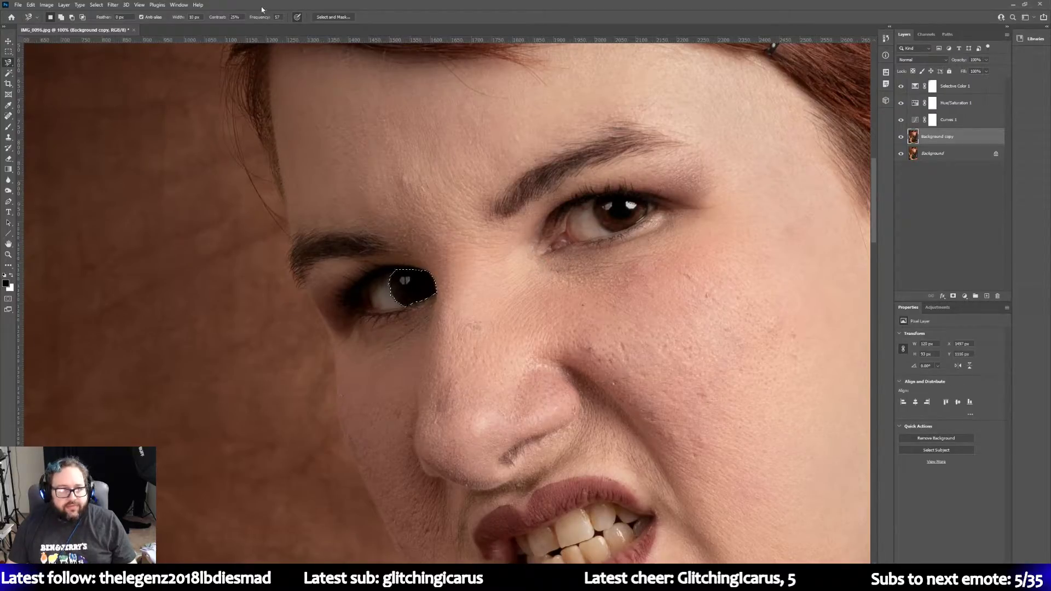
{"action": "left_click", "coordinate": [333, 17]}
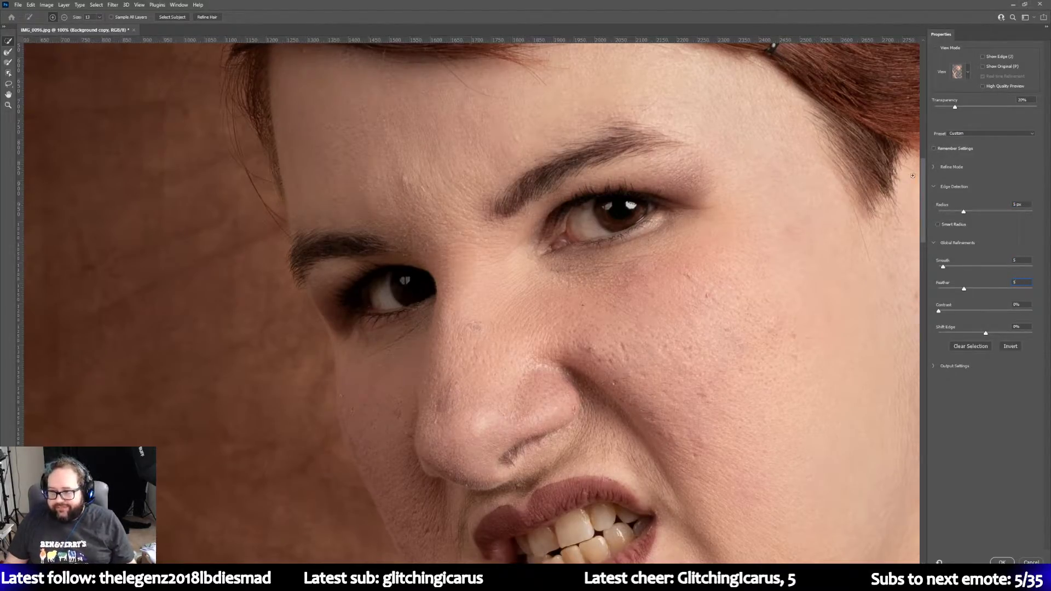
{"action": "left_click", "coordinate": [1001, 562]}
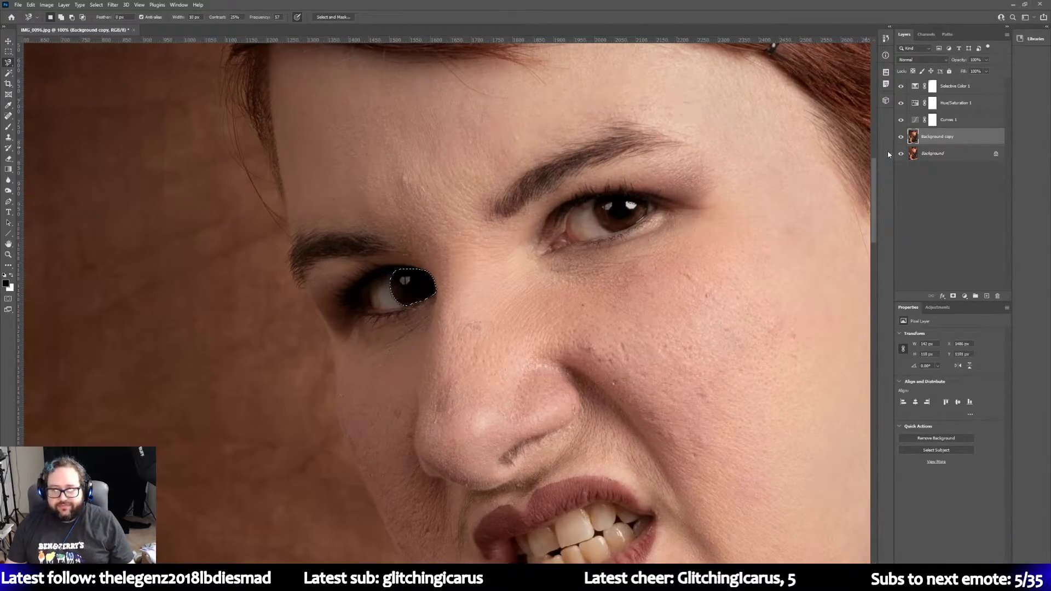
Step: Copy the selected iris to a new layer and place that layer above the Selective Color 1 adjustment
{"action": "right_click", "coordinate": [405, 284]}
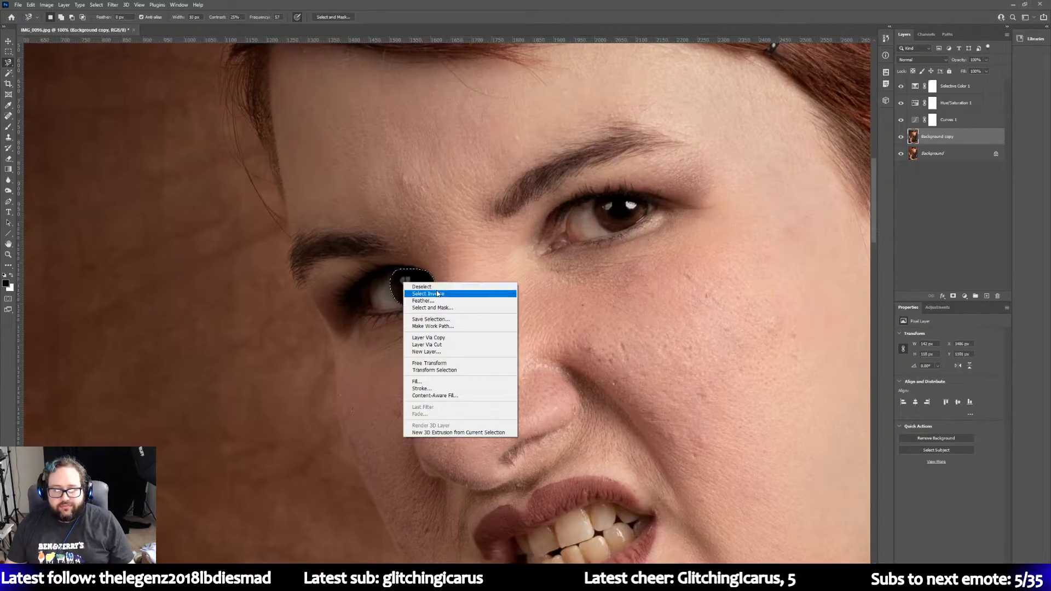
{"action": "left_click", "coordinate": [473, 337]}
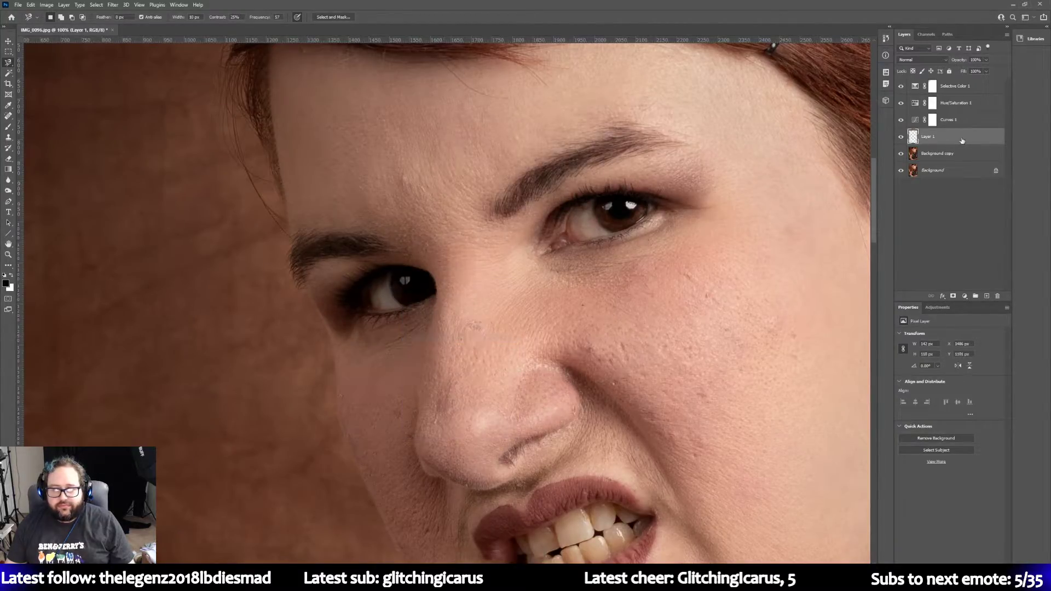
{"action": "left_click_drag", "start_coordinate": [961, 140], "coordinate": [957, 85]}
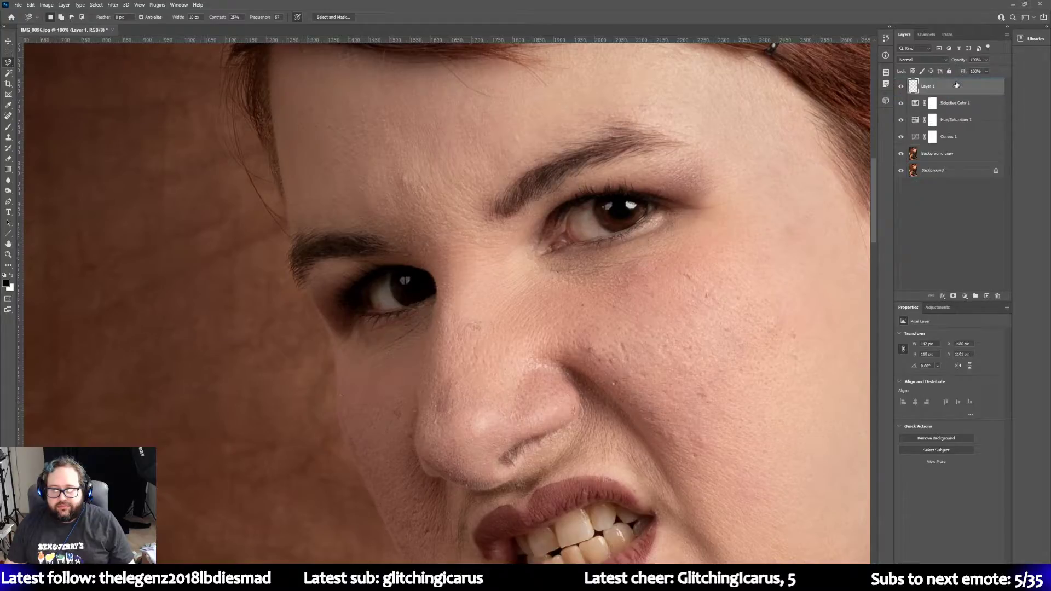
Step: Add a Curves adjustment clipped to the copied iris layer and raise its curve steeply to brighten the iris strongly
{"action": "left_click", "coordinate": [937, 307]}
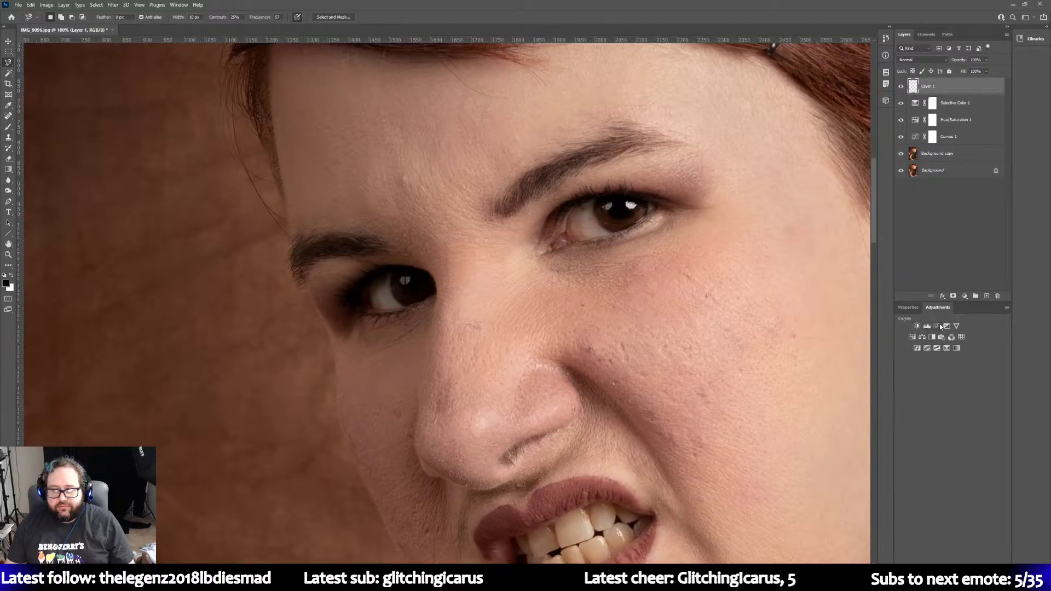
{"action": "left_click", "coordinate": [936, 326]}
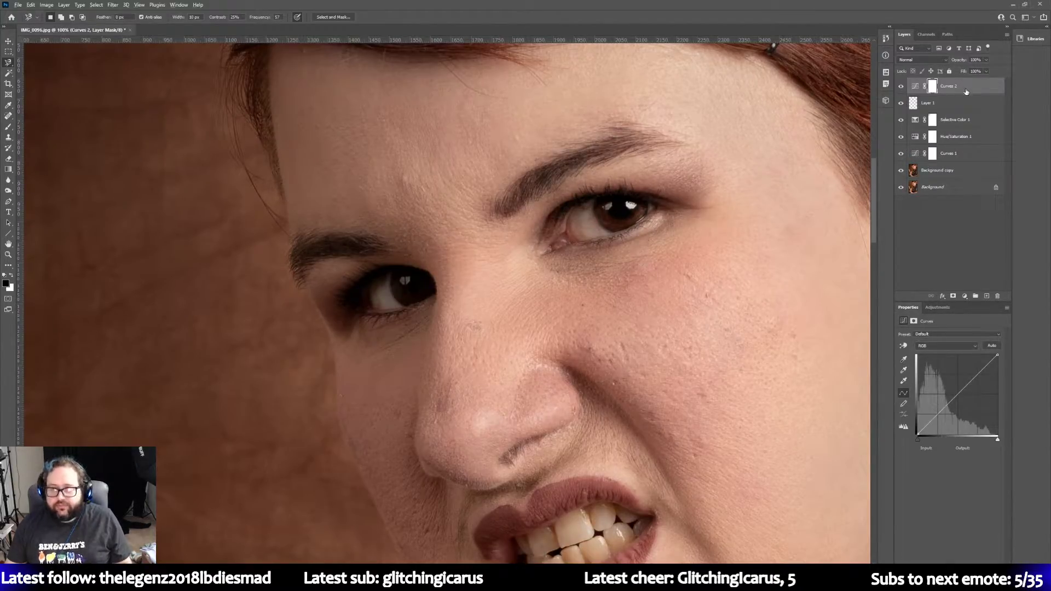
{"action": "left_click", "coordinate": [966, 97], "text": "alt"}
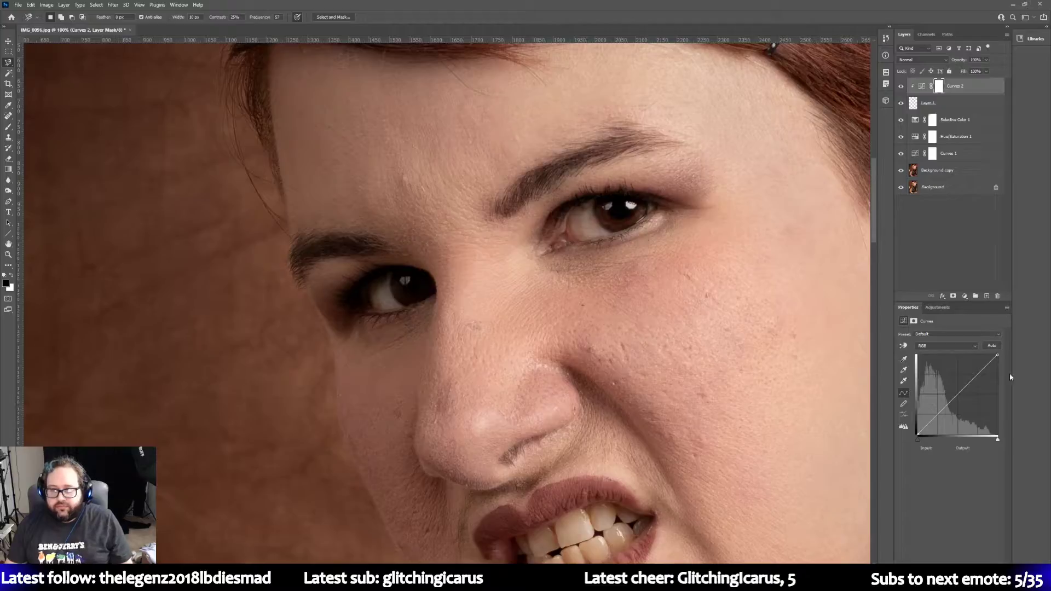
{"action": "left_click_drag", "start_coordinate": [959, 391], "coordinate": [931, 365]}
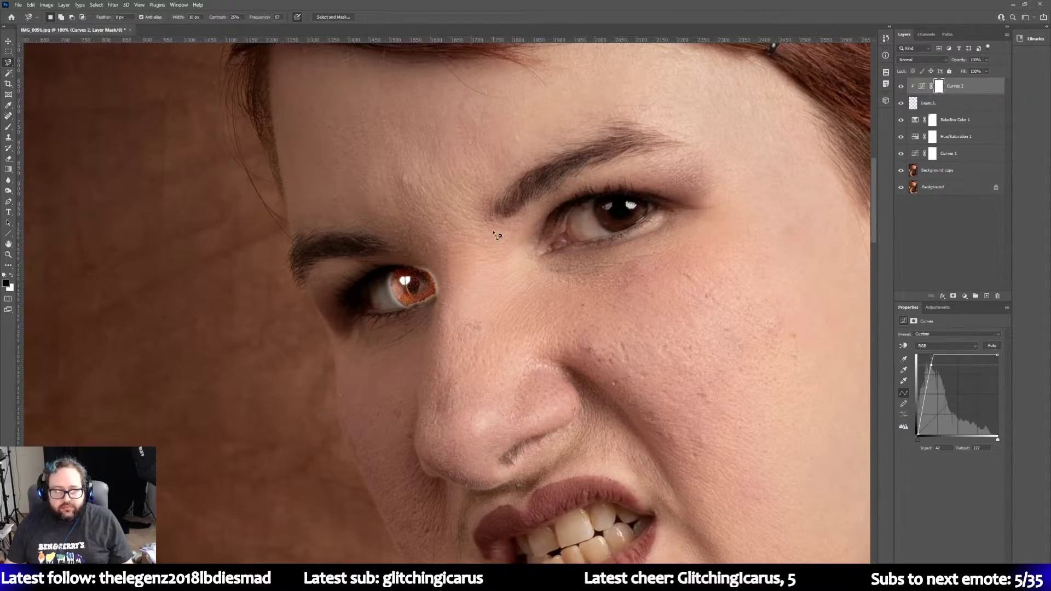
Step: Erase the bright fringe around the iris on Layer 1 with a small soft Eraser
{"action": "left_click", "coordinate": [8, 158]}
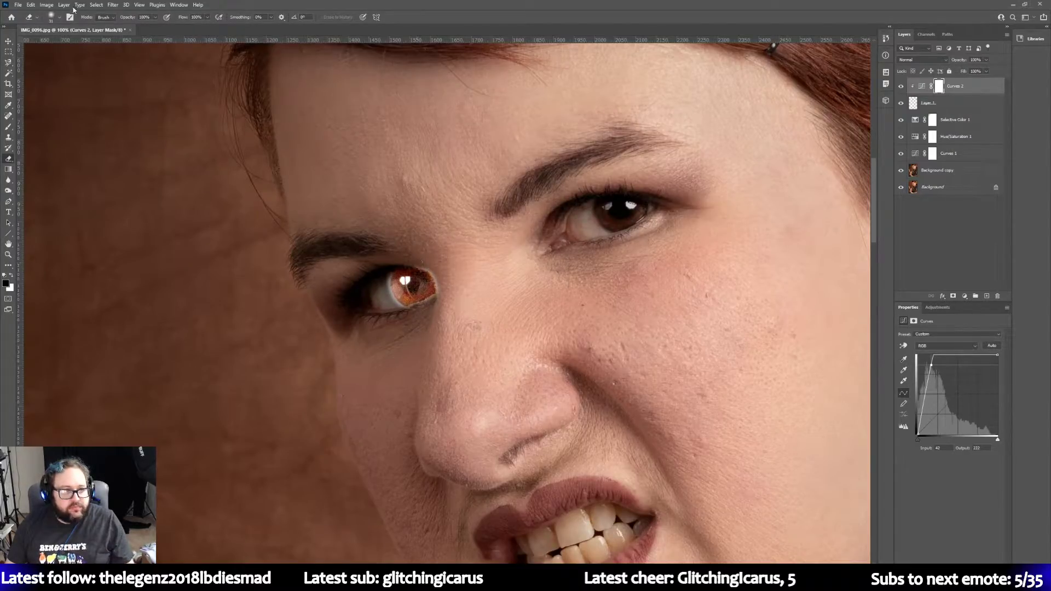
{"action": "left_click", "coordinate": [59, 18]}
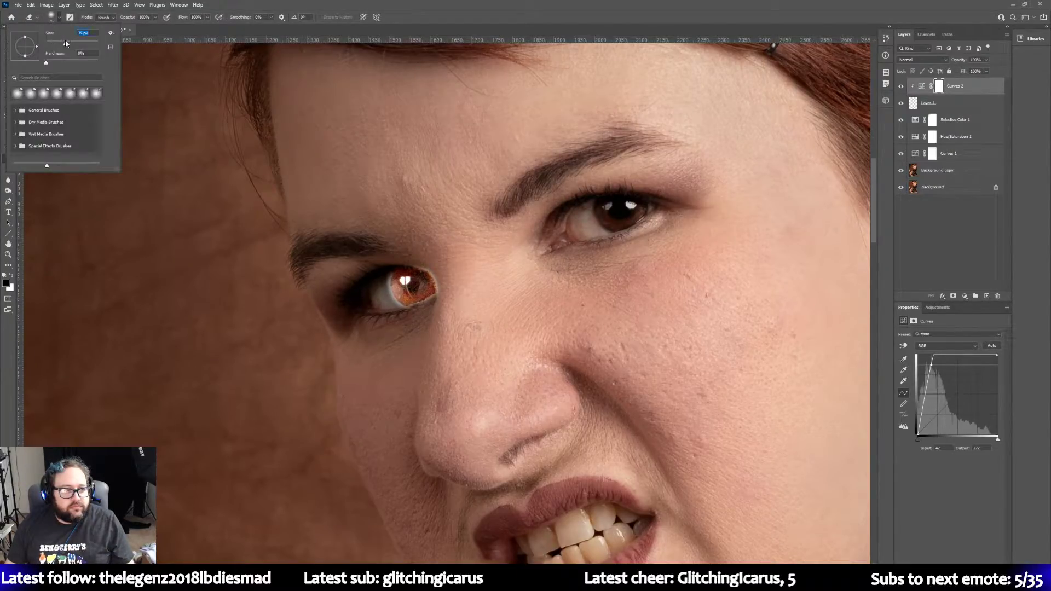
{"action": "left_click", "coordinate": [423, 260]}
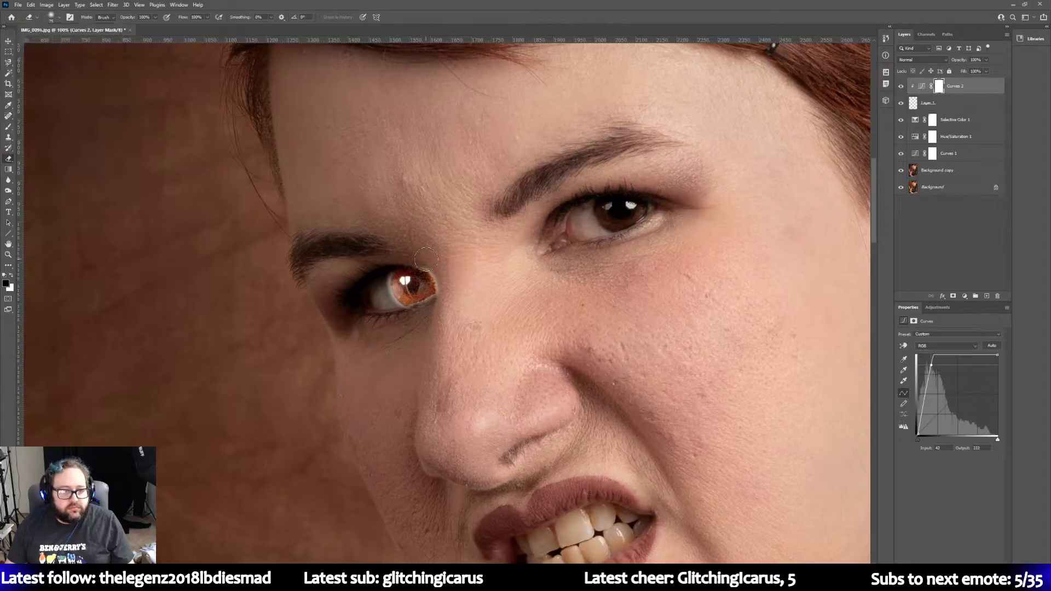
{"action": "key", "text": "alt+bracketleft"}
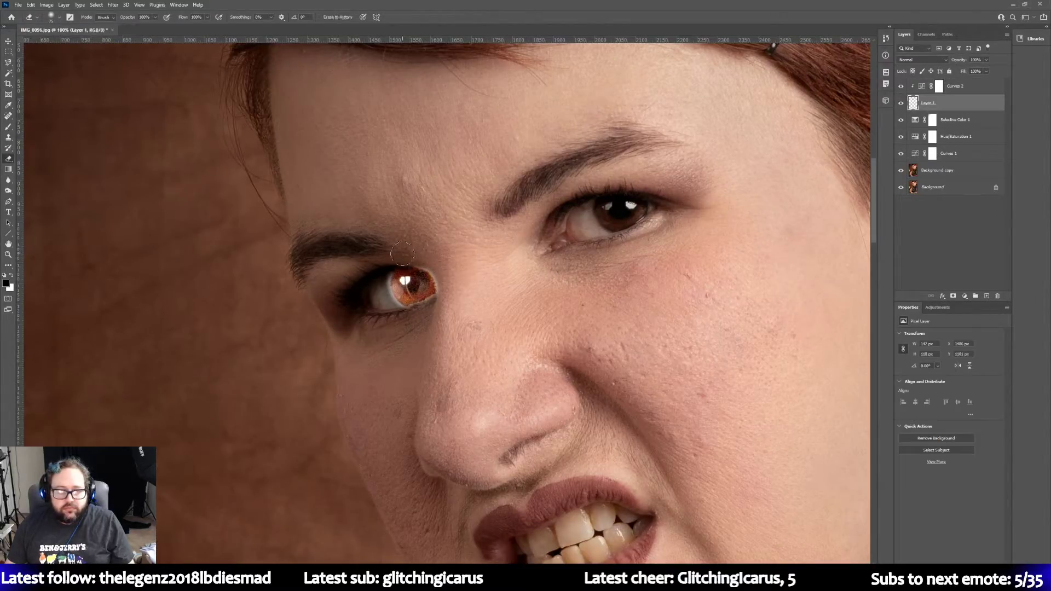
{"action": "left_click_drag", "start_coordinate": [419, 260], "coordinate": [441, 283]}
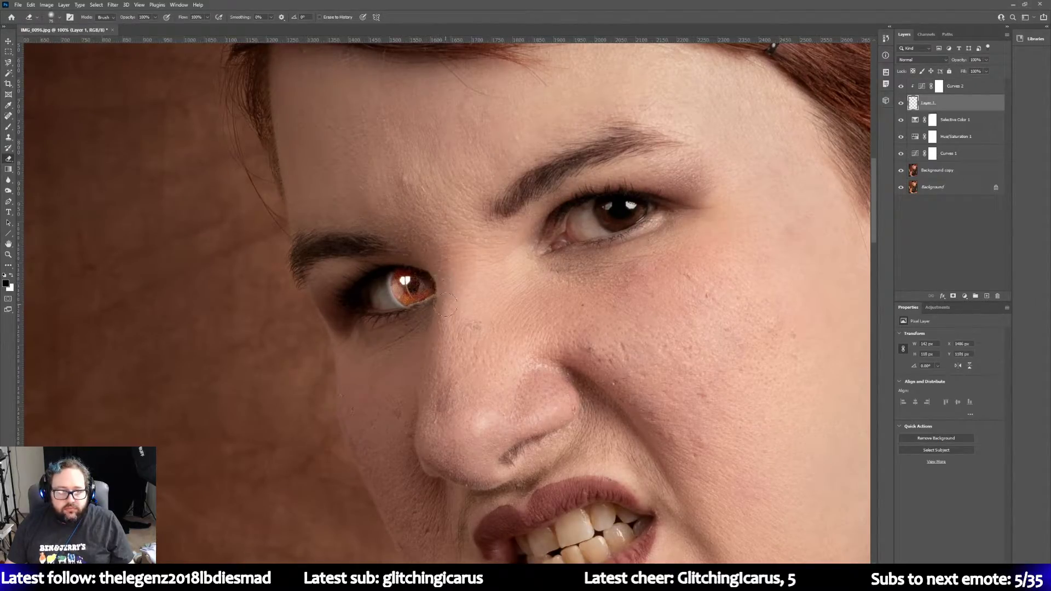
{"action": "mouse_move", "coordinate": [382, 268]}
{"action": "left_mouse_down"}
{"action": "mouse_move", "coordinate": [378, 283]}
{"action": "mouse_move", "coordinate": [398, 316]}
{"action": "mouse_move", "coordinate": [390, 320]}
{"action": "mouse_move", "coordinate": [438, 307]}
{"action": "mouse_move", "coordinate": [377, 273]}
{"action": "mouse_move", "coordinate": [390, 321]}
{"action": "mouse_move", "coordinate": [408, 317]}
{"action": "mouse_move", "coordinate": [391, 312]}
{"action": "left_mouse_up"}
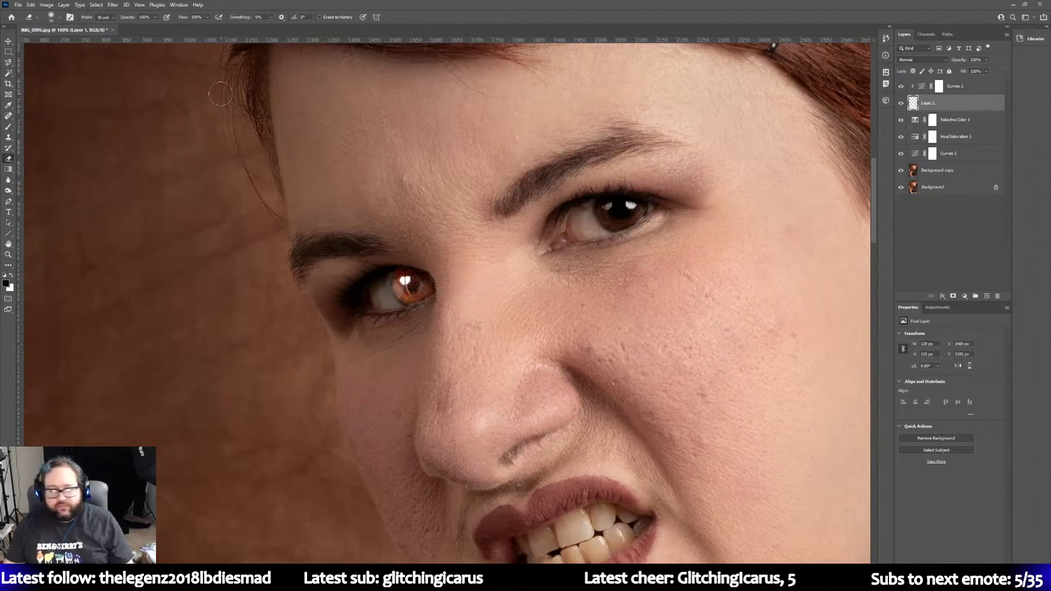
Step: Paint the pupil black on Layer 1 with a small soft brush
{"action": "left_click", "coordinate": [10, 129]}
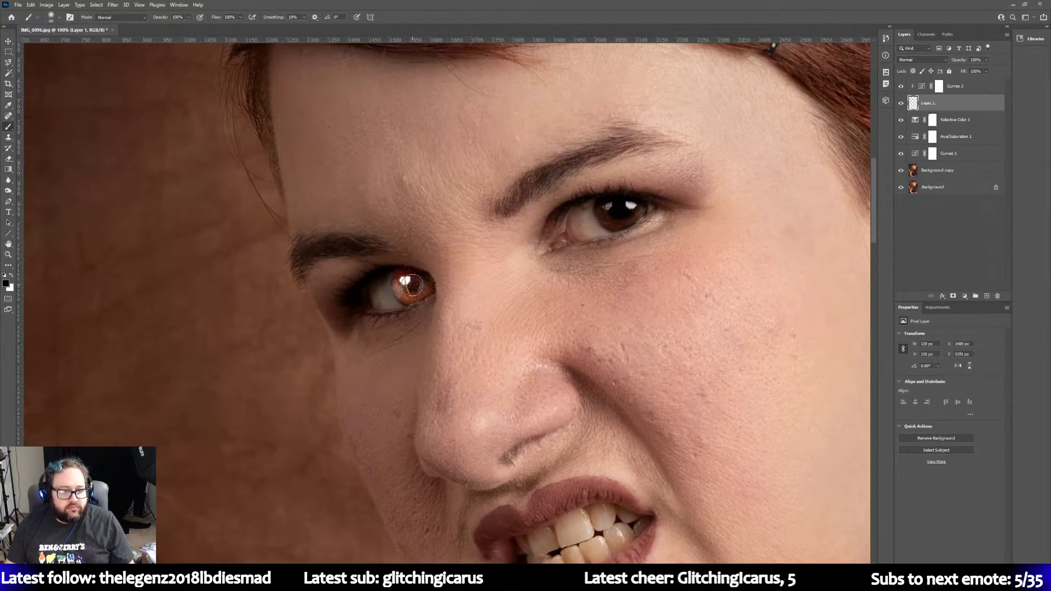
{"action": "left_click", "coordinate": [61, 18]}
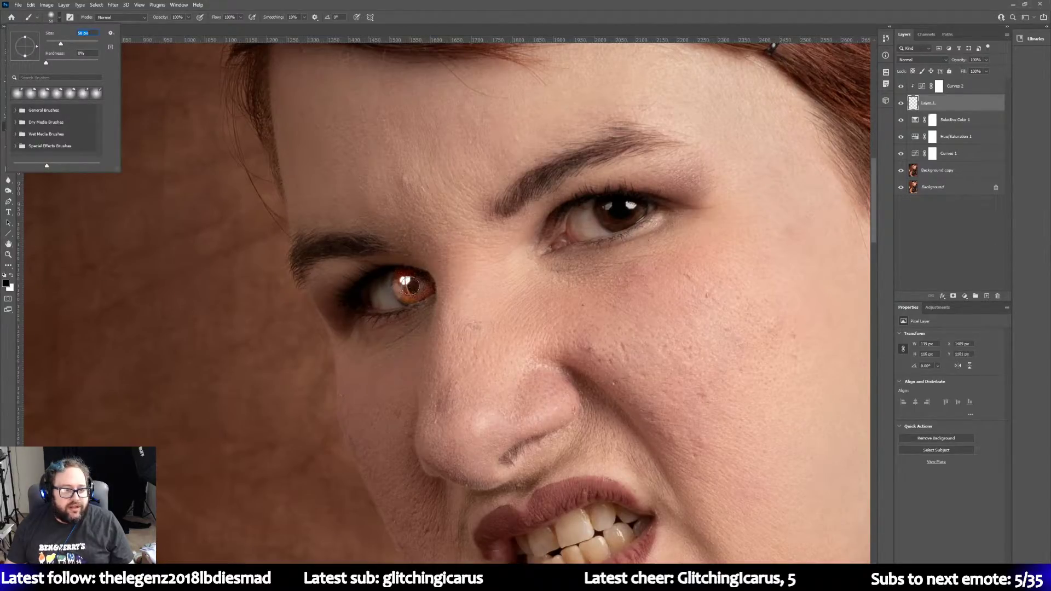
{"action": "key", "text": "Return"}
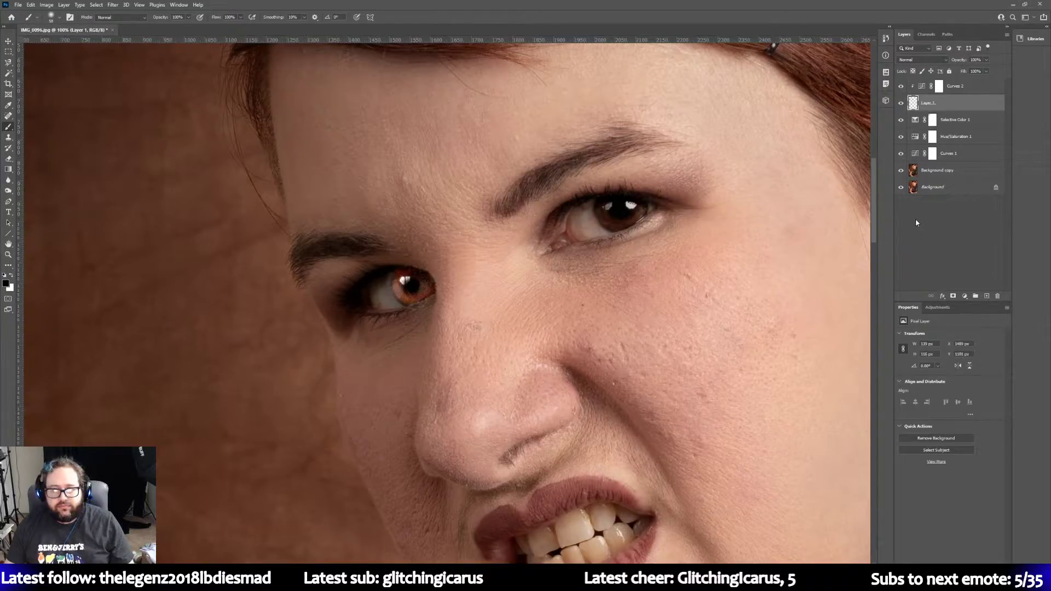
Step: Steepen the Curves 2 adjustment further by moving its curve point up and towards the shadows to intensify the iris
{"action": "left_click", "coordinate": [944, 89]}
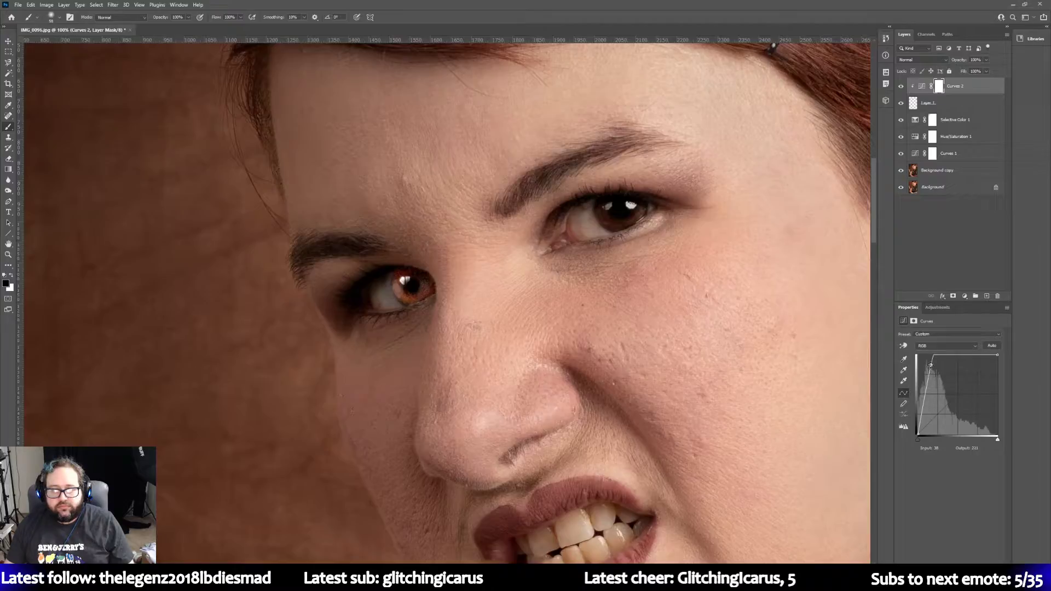
{"action": "left_click", "coordinate": [930, 364]}
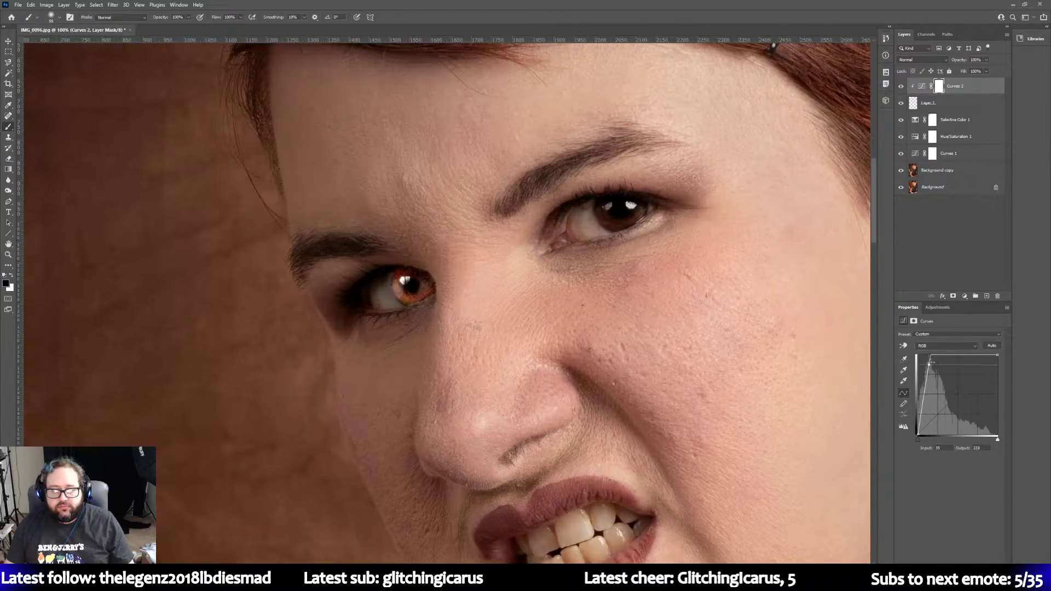
{"action": "left_click_drag", "start_coordinate": [929, 363], "coordinate": [928, 361]}
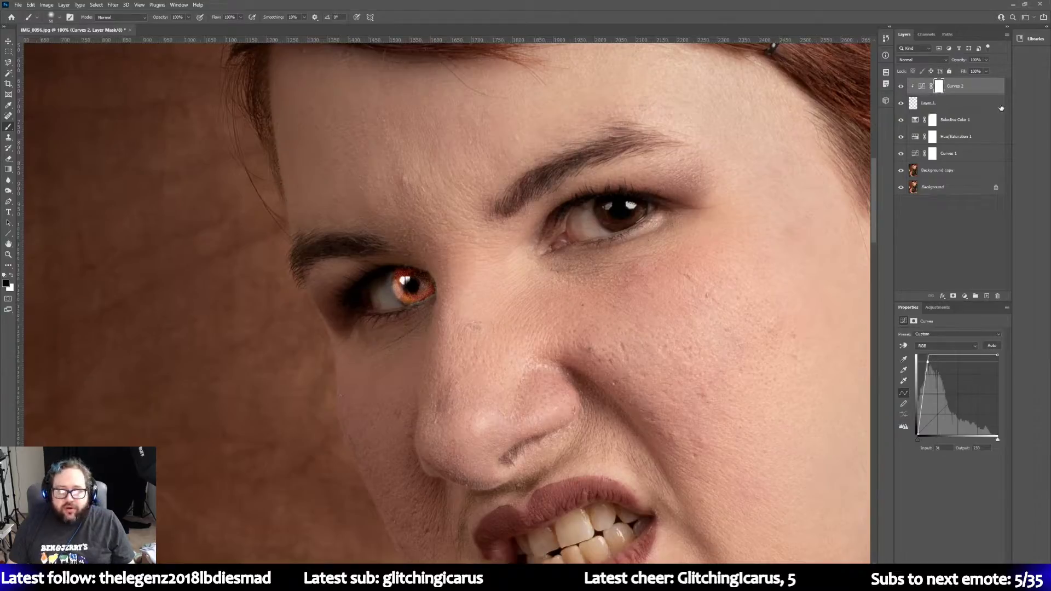
Step: Erase a little more of the iris on Layer 1 and compare the result by undoing and redoing the eraser stroke
{"action": "left_click", "coordinate": [979, 106]}
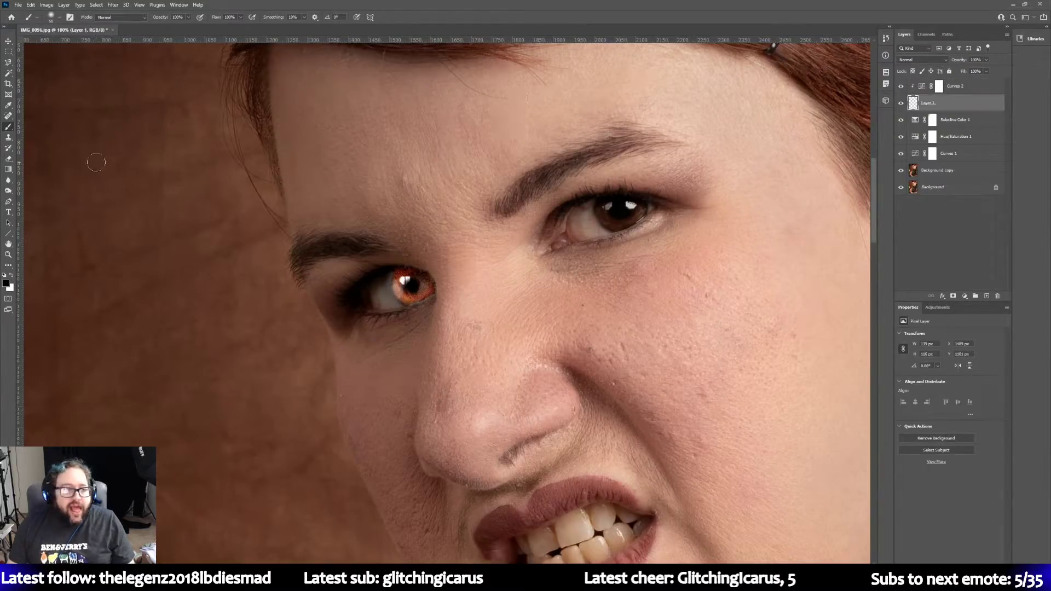
{"action": "left_click", "coordinate": [9, 159]}
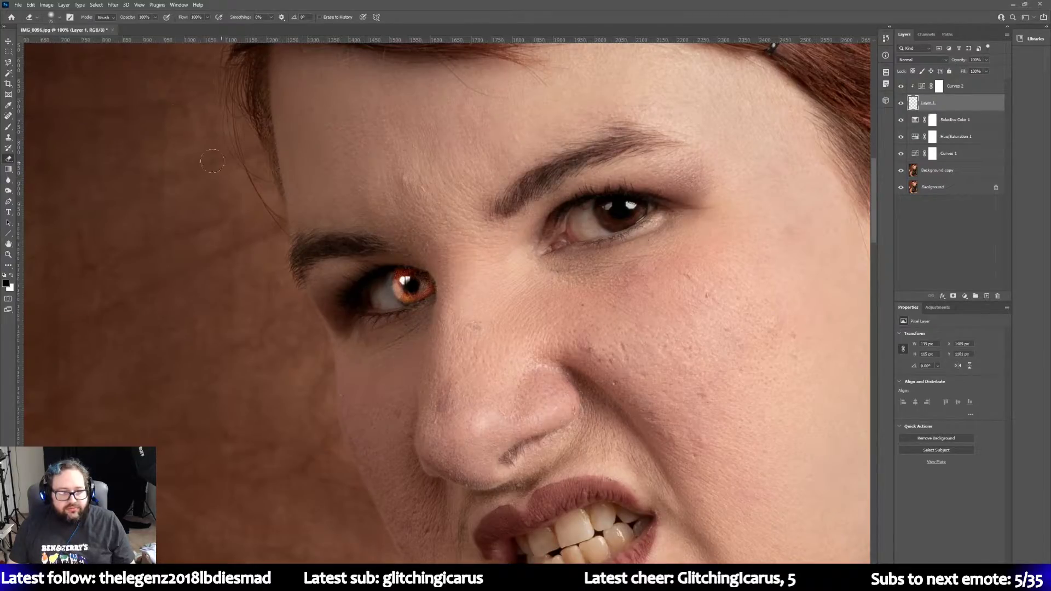
{"action": "left_click", "coordinate": [30, 4]}
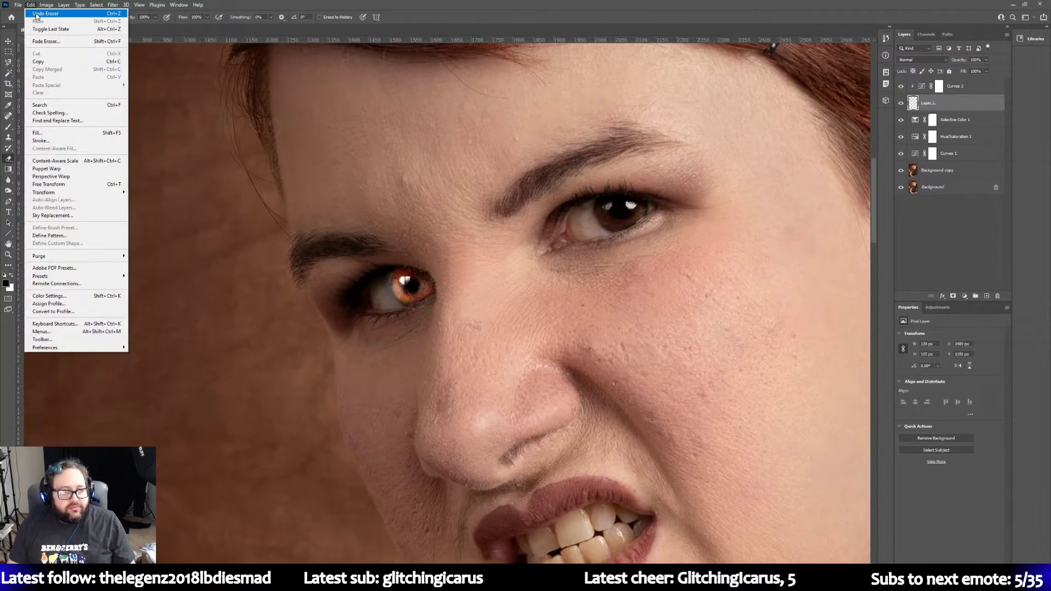
{"action": "left_click", "coordinate": [36, 14]}
{"action": "left_click", "coordinate": [31, 5]}
{"action": "left_click", "coordinate": [45, 21]}
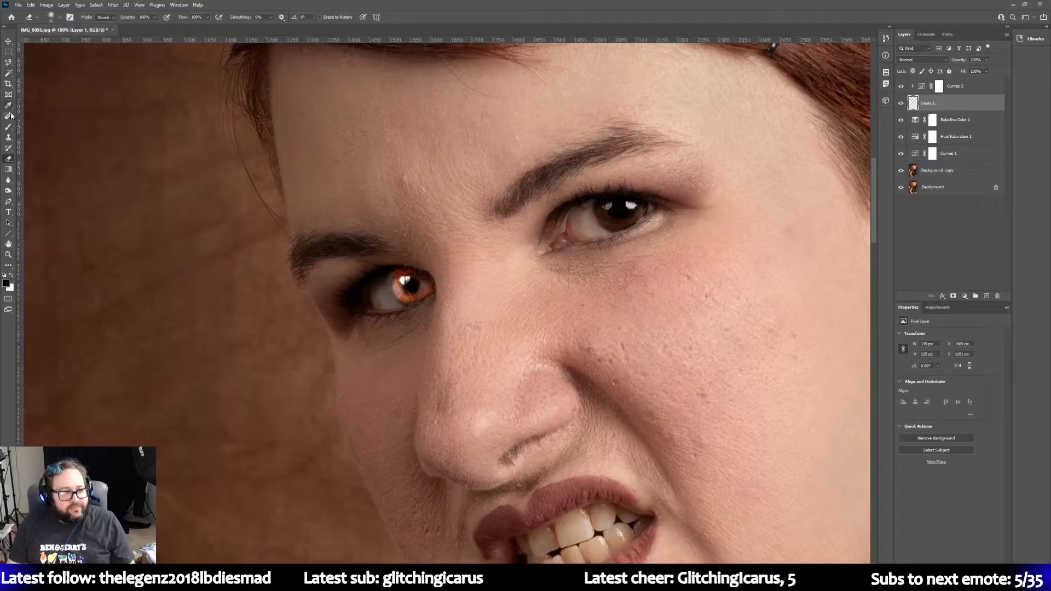
Step: Select the unedited eye's iris on the Background copy layer by tracing its outline with the Magnetic Lasso
{"action": "left_click", "coordinate": [8, 61]}
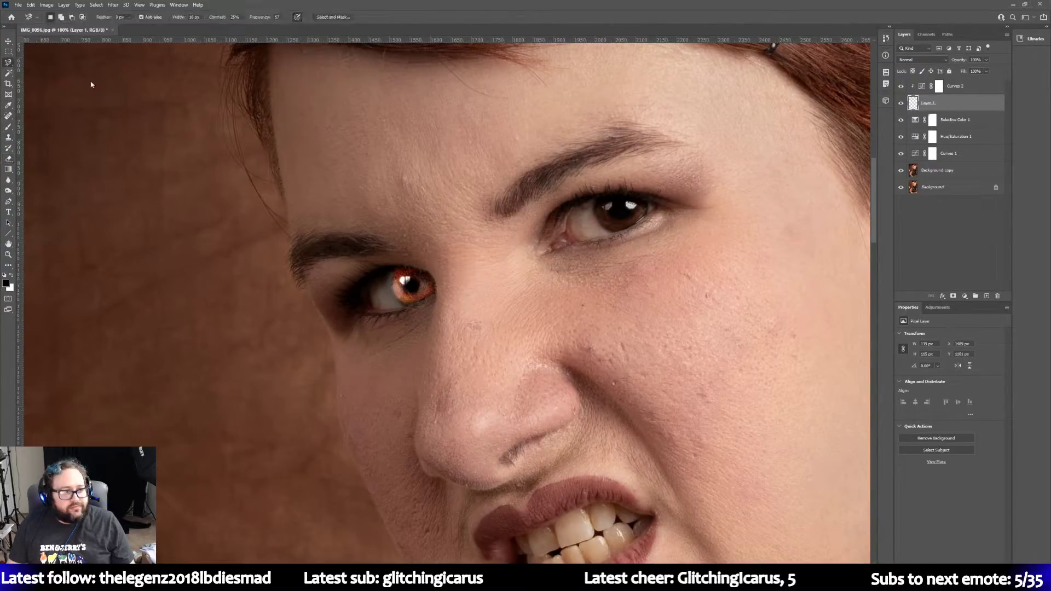
{"action": "right_click", "coordinate": [8, 62]}
{"action": "left_click", "coordinate": [49, 78]}
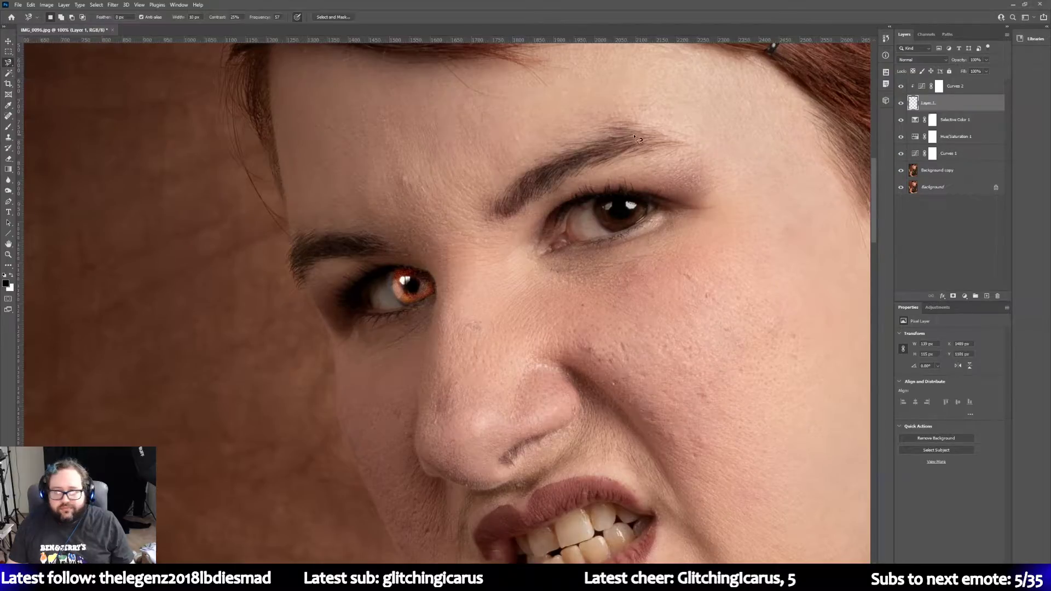
{"action": "left_click", "coordinate": [964, 176]}
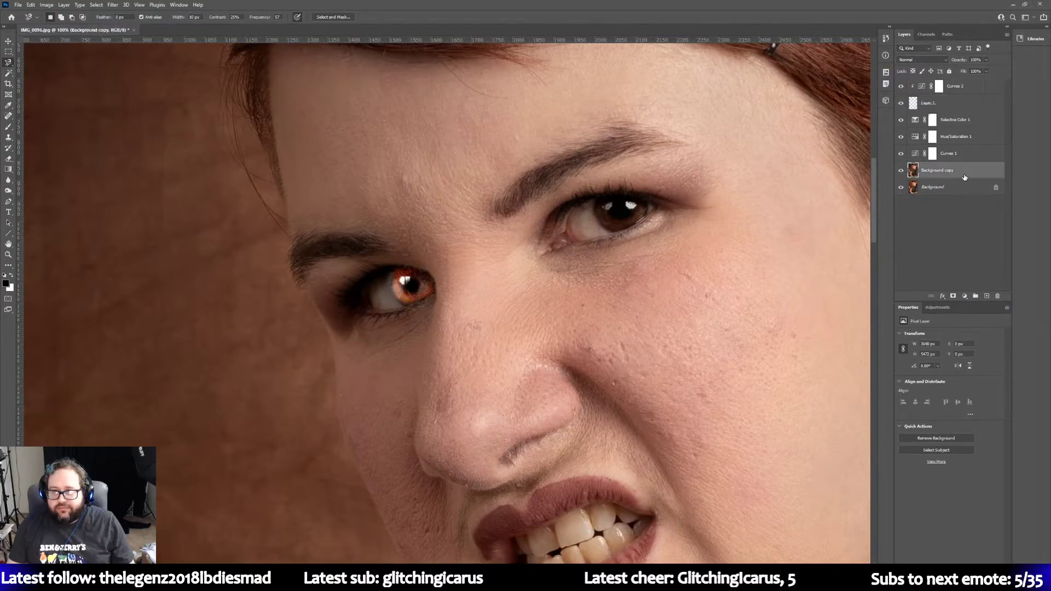
{"action": "left_click", "coordinate": [594, 200]}
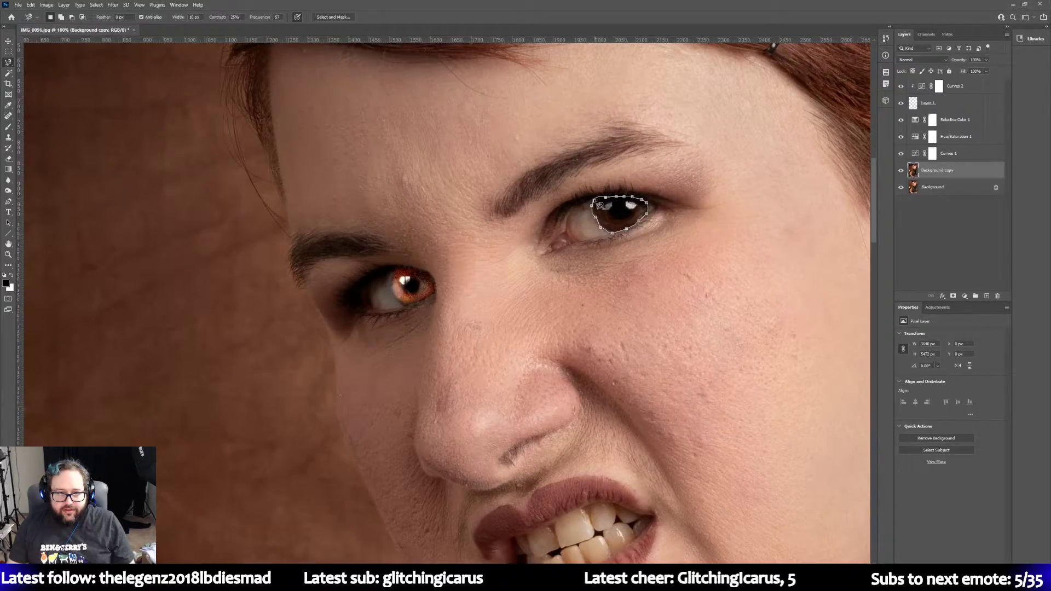
{"action": "left_click", "coordinate": [595, 202]}
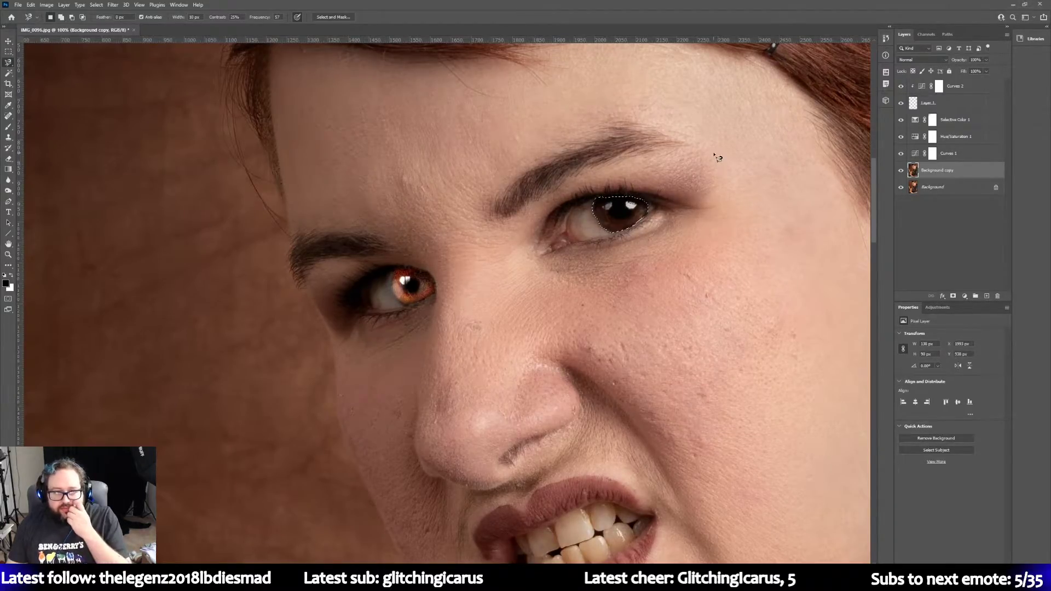
Step: Refine the iris selection in Select and Mask with a 5 px radius, smoothing of 5 and a 5 px feather
{"action": "left_click", "coordinate": [335, 17]}
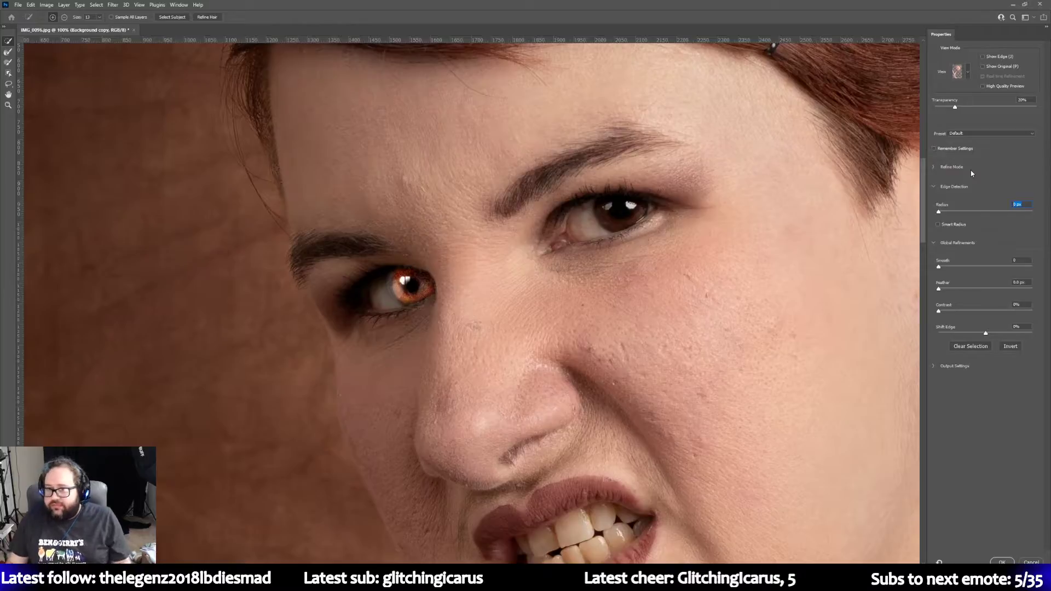
{"action": "type", "text": "5"}
{"action": "key", "text": "Tab"}
{"action": "type", "text": "5"}
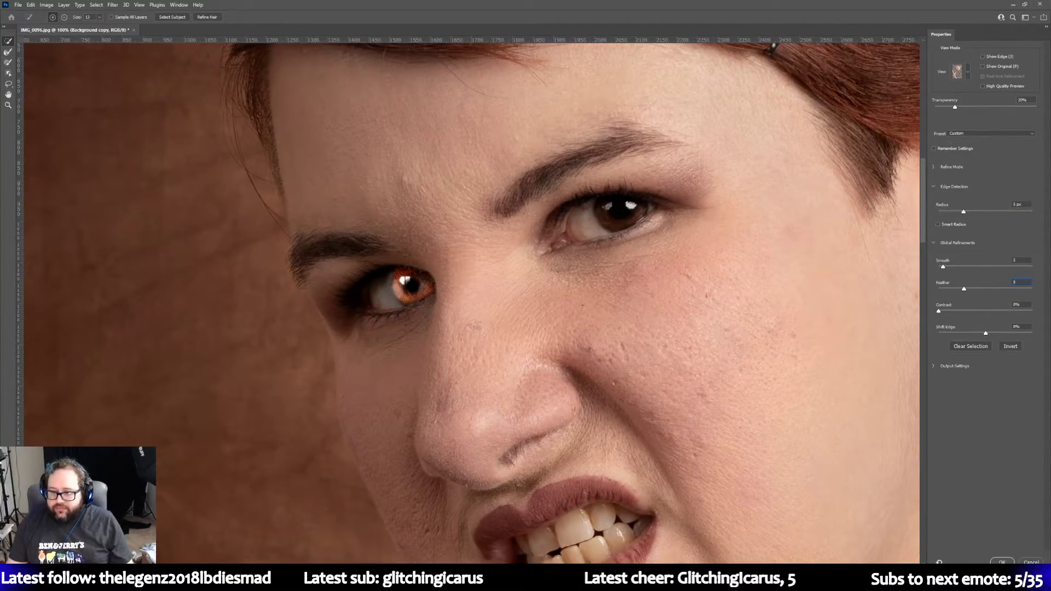
{"action": "left_click", "coordinate": [1001, 562]}
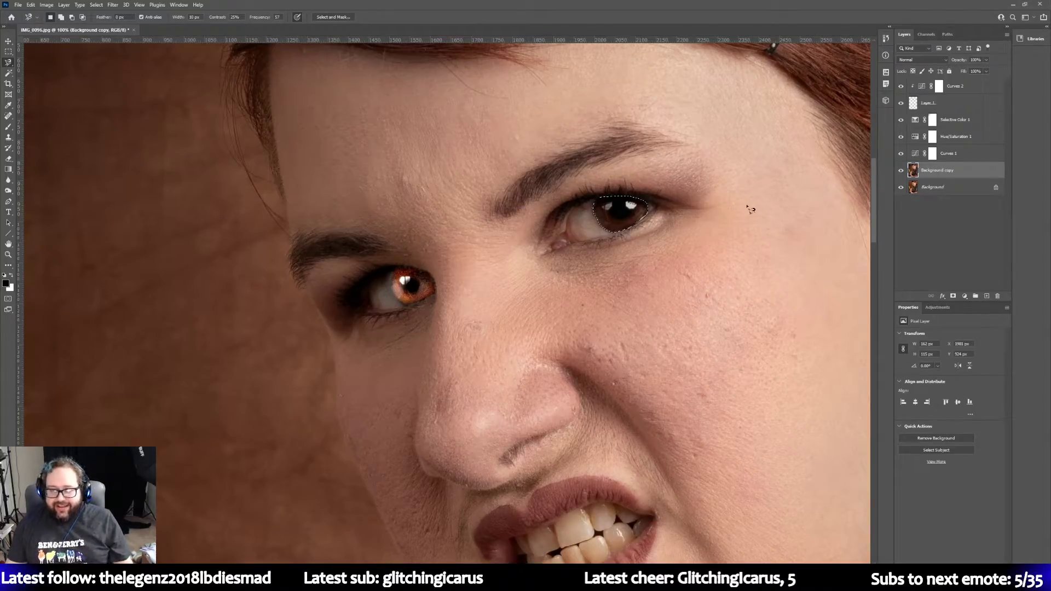
Step: Copy the selected iris to a new layer and move that layer to the top of the layer stack
{"action": "right_click", "coordinate": [615, 218]}
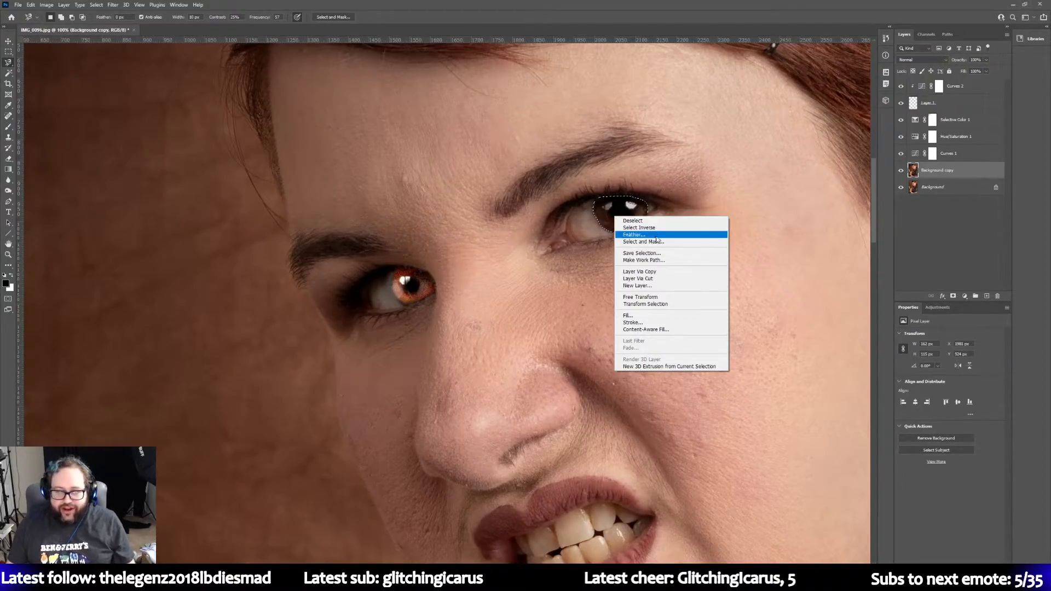
{"action": "left_click", "coordinate": [662, 272]}
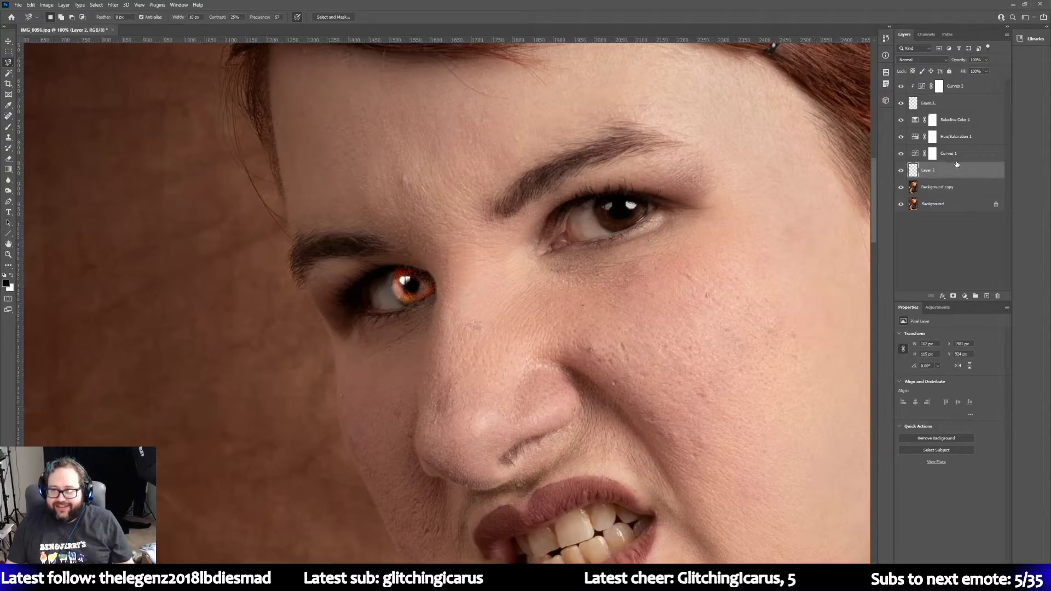
{"action": "left_click_drag", "start_coordinate": [956, 164], "coordinate": [953, 85]}
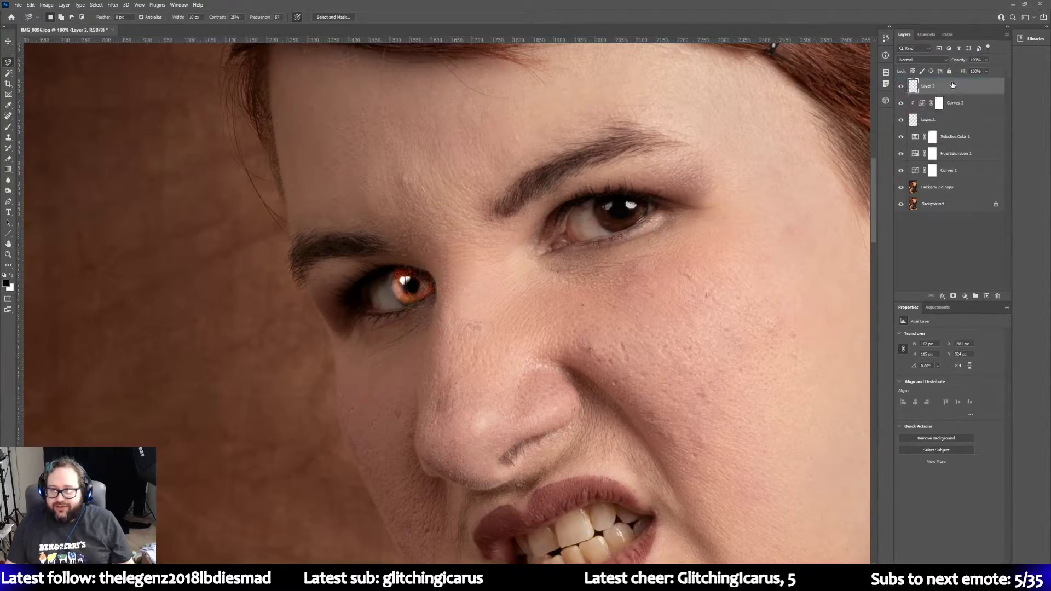
Step: Add a Curves adjustment clipped to the new iris layer and raise its midtones to brighten the iris
{"action": "left_click", "coordinate": [937, 308]}
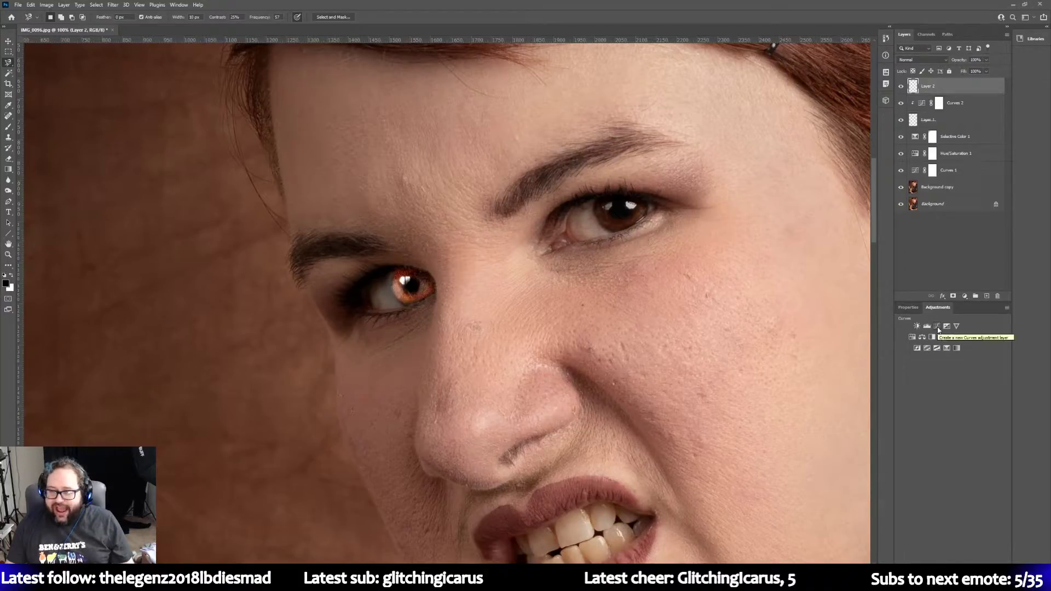
{"action": "left_click", "coordinate": [936, 326]}
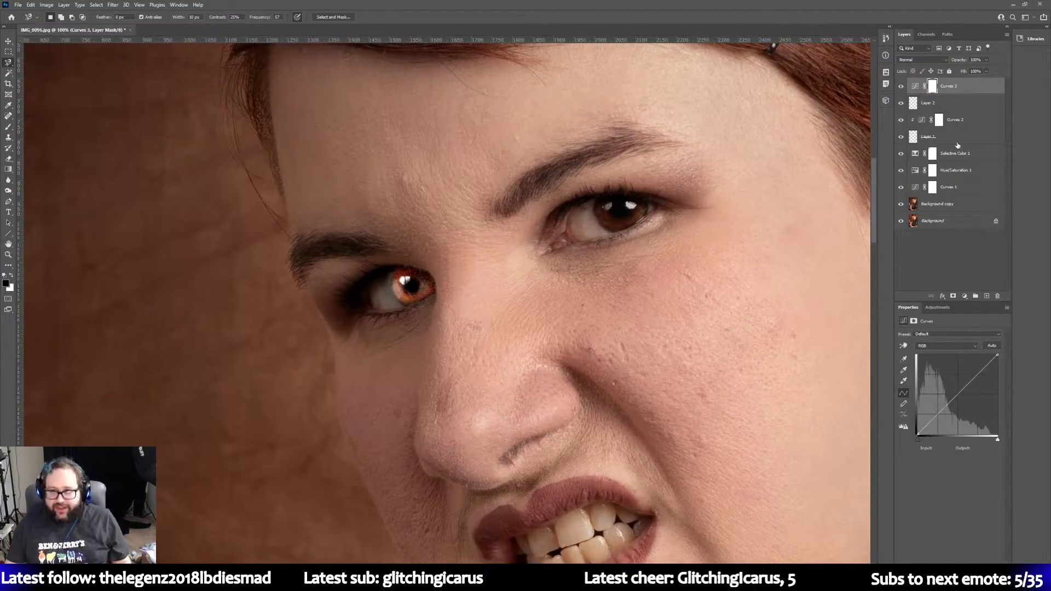
{"action": "left_click", "coordinate": [970, 93], "text": "alt"}
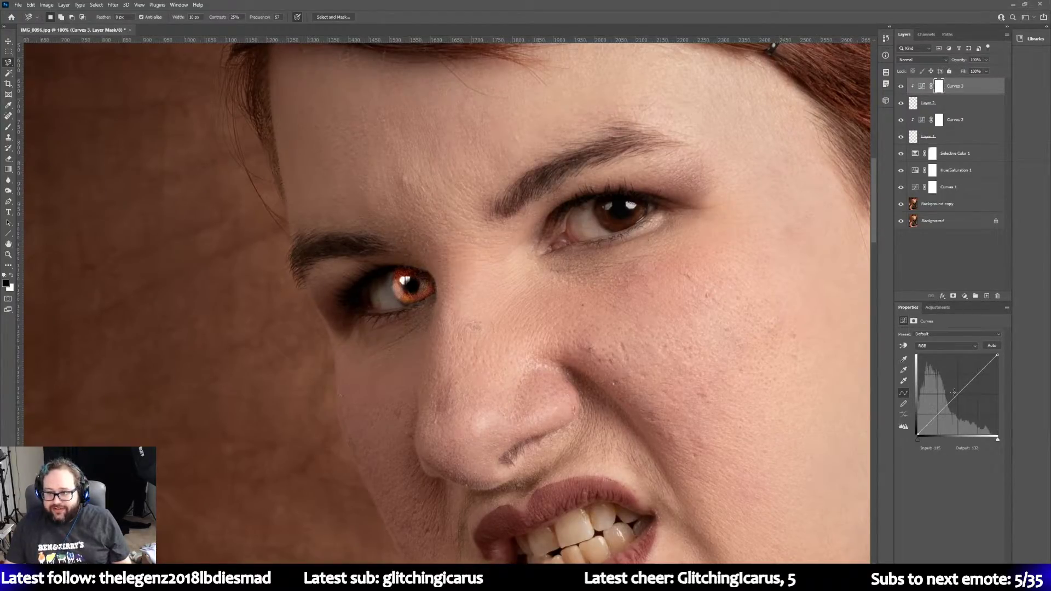
{"action": "left_click_drag", "start_coordinate": [953, 392], "coordinate": [946, 386]}
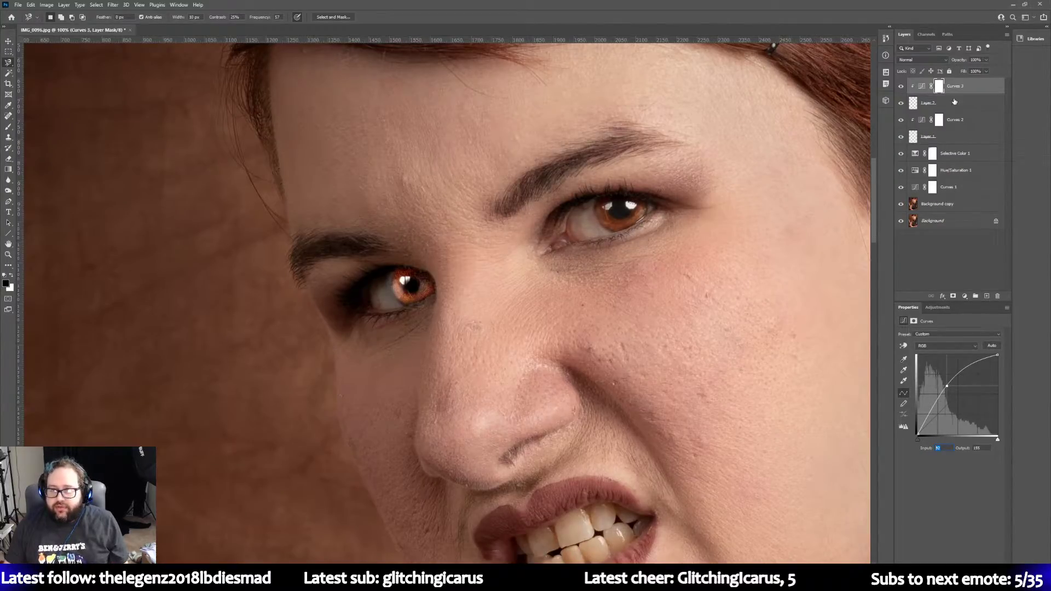
Step: Check the Curves 2 adjustment, then steepen the Curves 3 curve strongly towards the shadows for a matching orange glow
{"action": "left_click", "coordinate": [957, 138]}
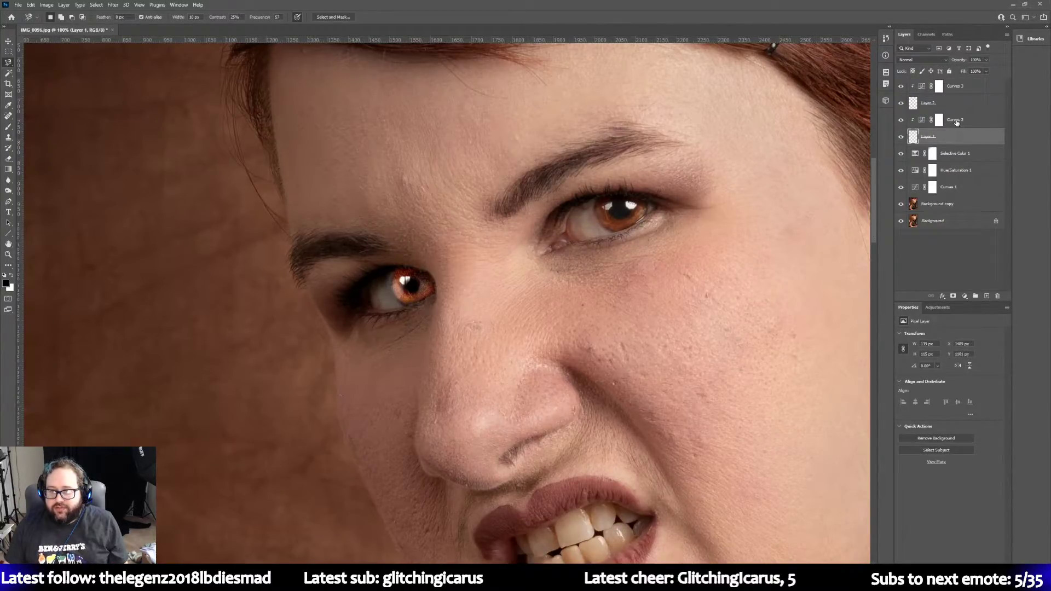
{"action": "left_click", "coordinate": [957, 121]}
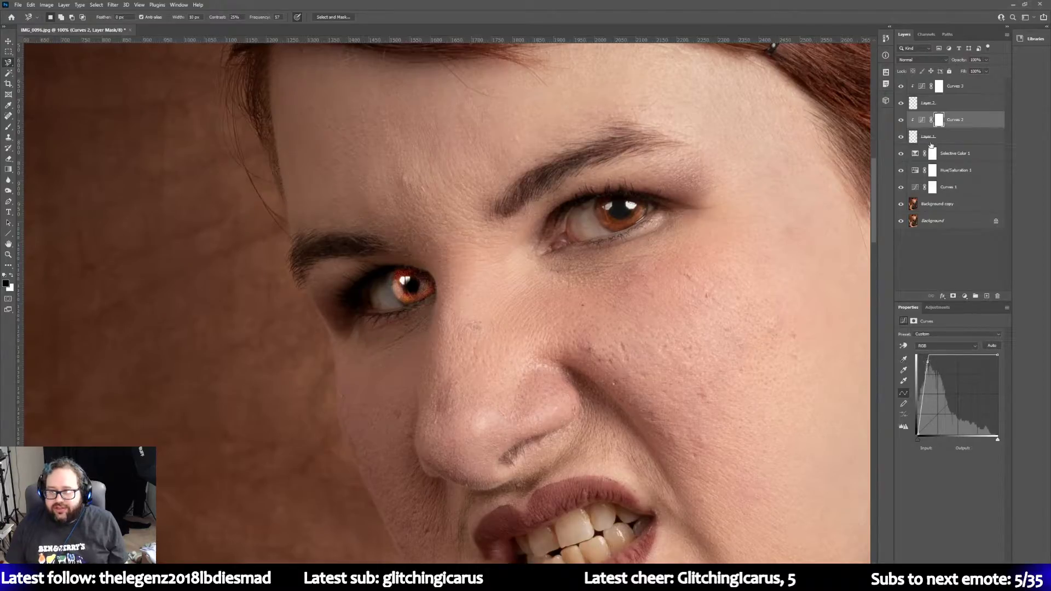
{"action": "left_click", "coordinate": [960, 88]}
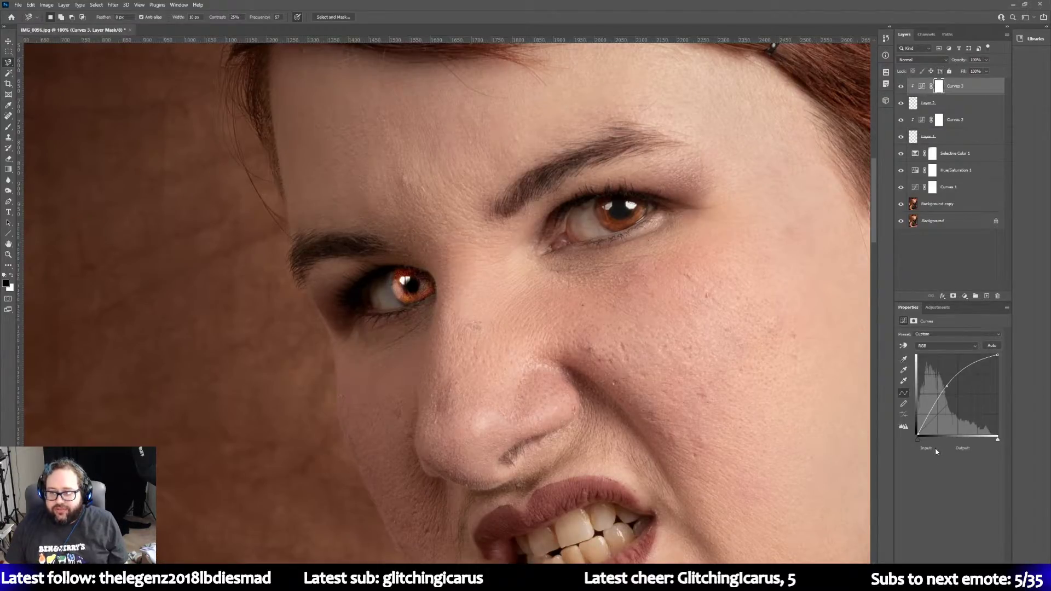
{"action": "left_click_drag", "start_coordinate": [947, 387], "coordinate": [937, 362]}
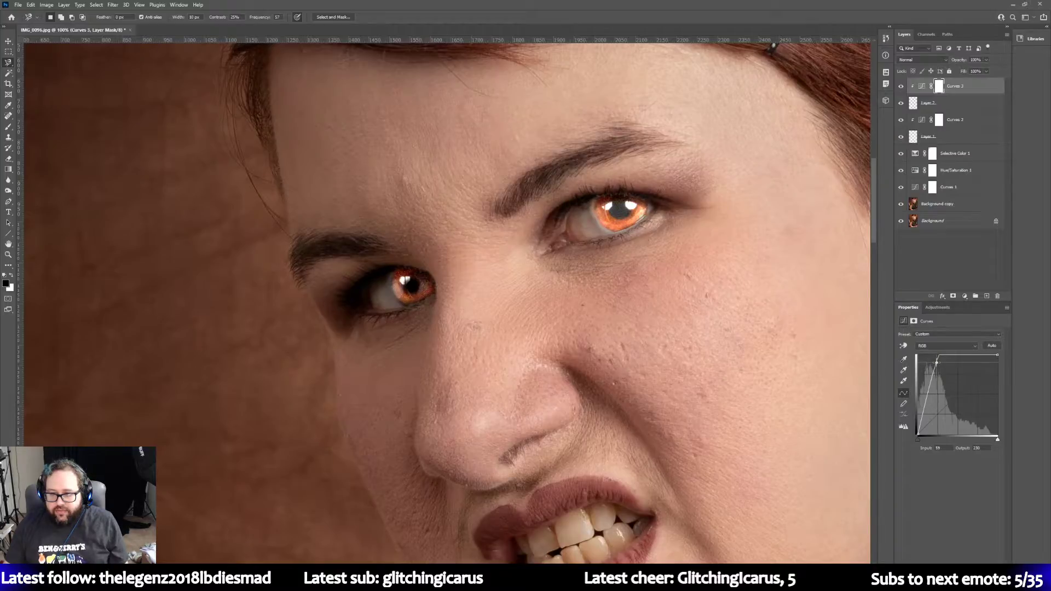
{"action": "left_click_drag", "start_coordinate": [937, 363], "coordinate": [937, 363]}
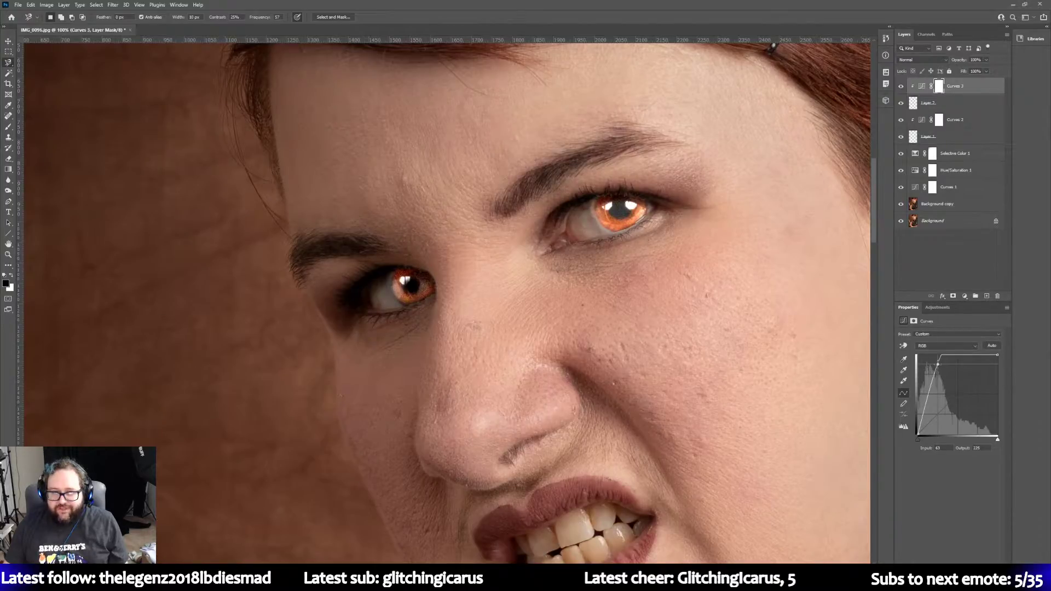
{"action": "left_click_drag", "start_coordinate": [937, 363], "coordinate": [939, 363]}
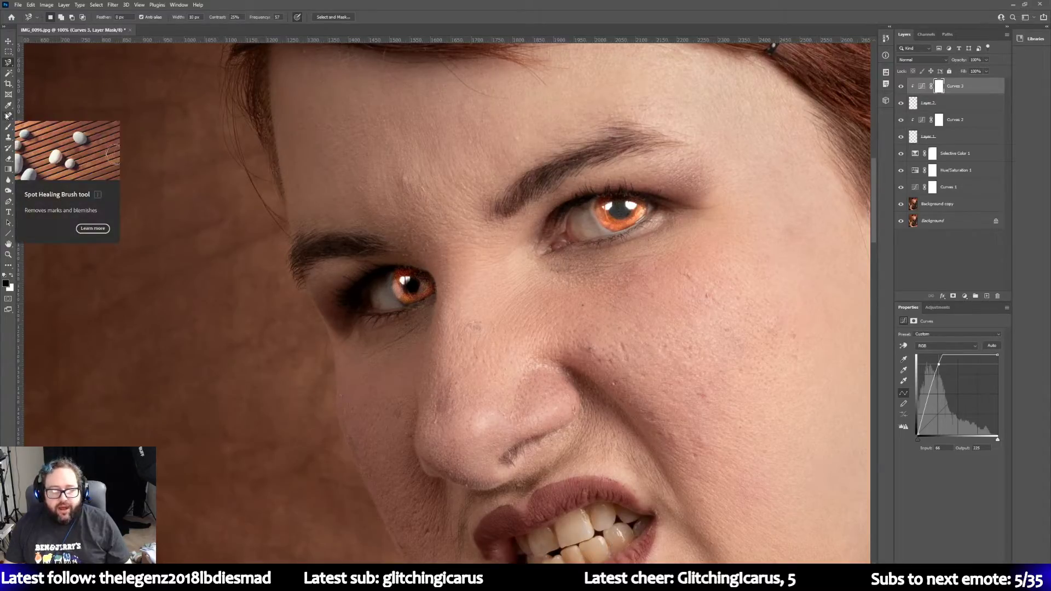
Step: Erase the bright fringe around the iris on Layer 2 with the soft Eraser
{"action": "left_click", "coordinate": [8, 158]}
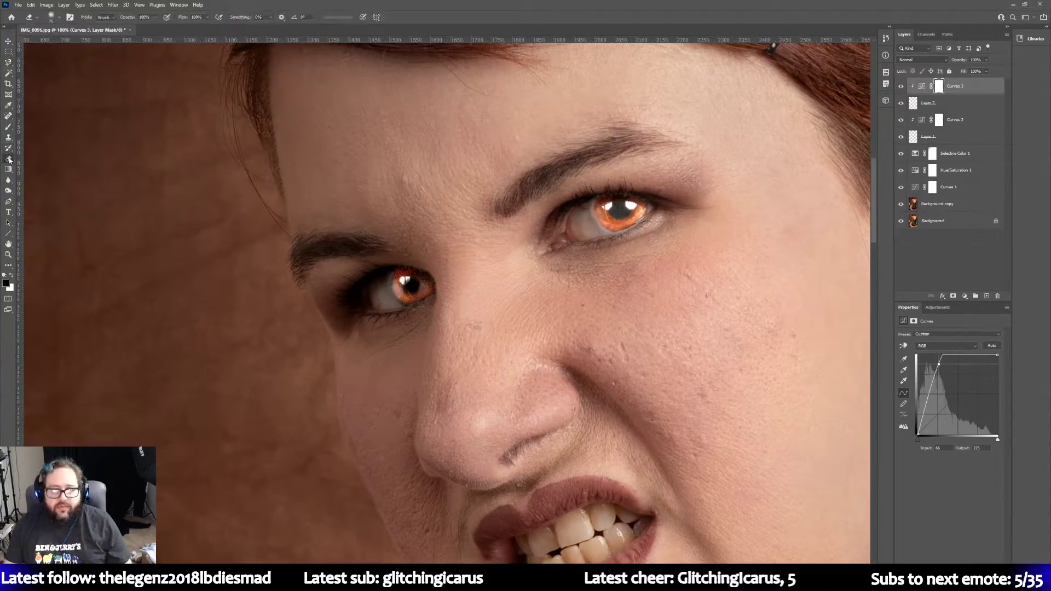
{"action": "left_click", "coordinate": [966, 104]}
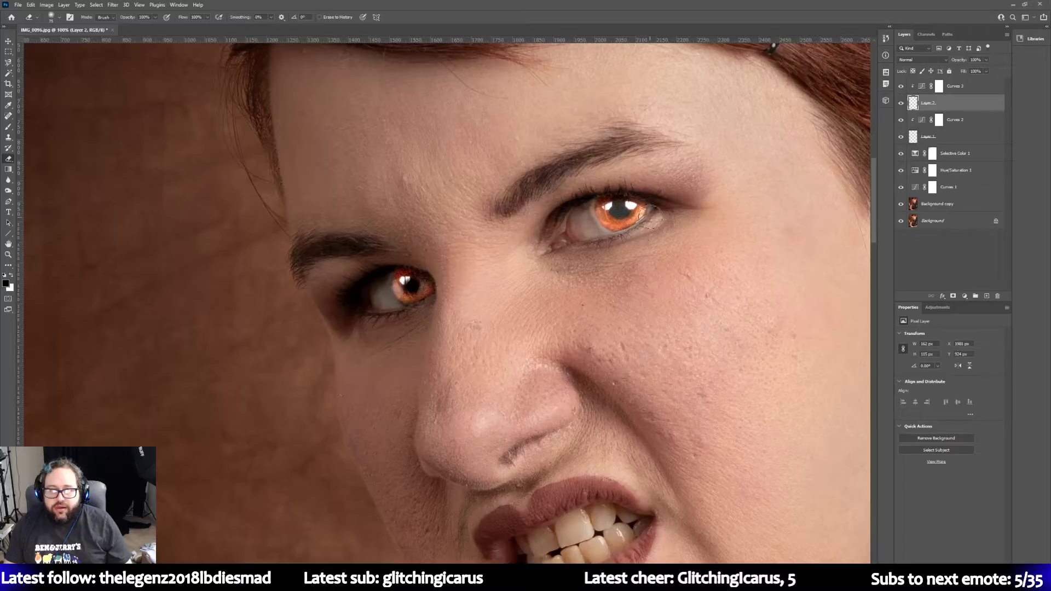
{"action": "mouse_move", "coordinate": [574, 193]}
{"action": "left_mouse_down"}
{"action": "mouse_move", "coordinate": [596, 239]}
{"action": "mouse_move", "coordinate": [633, 243]}
{"action": "mouse_move", "coordinate": [662, 220]}
{"action": "mouse_move", "coordinate": [661, 196]}
{"action": "mouse_move", "coordinate": [626, 182]}
{"action": "mouse_move", "coordinate": [588, 184]}
{"action": "mouse_move", "coordinate": [579, 220]}
{"action": "mouse_move", "coordinate": [610, 242]}
{"action": "left_mouse_up"}
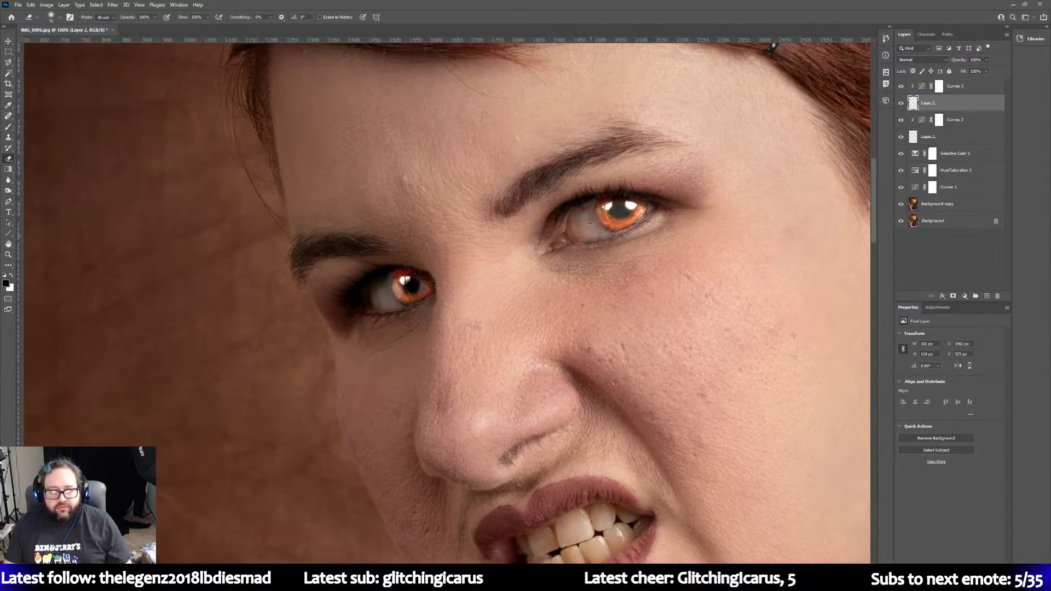
{"action": "left_click_drag", "start_coordinate": [573, 209], "coordinate": [577, 208]}
Step: Paint the pupil black on Layer 2 with a small soft brush
{"action": "left_click", "coordinate": [9, 127]}
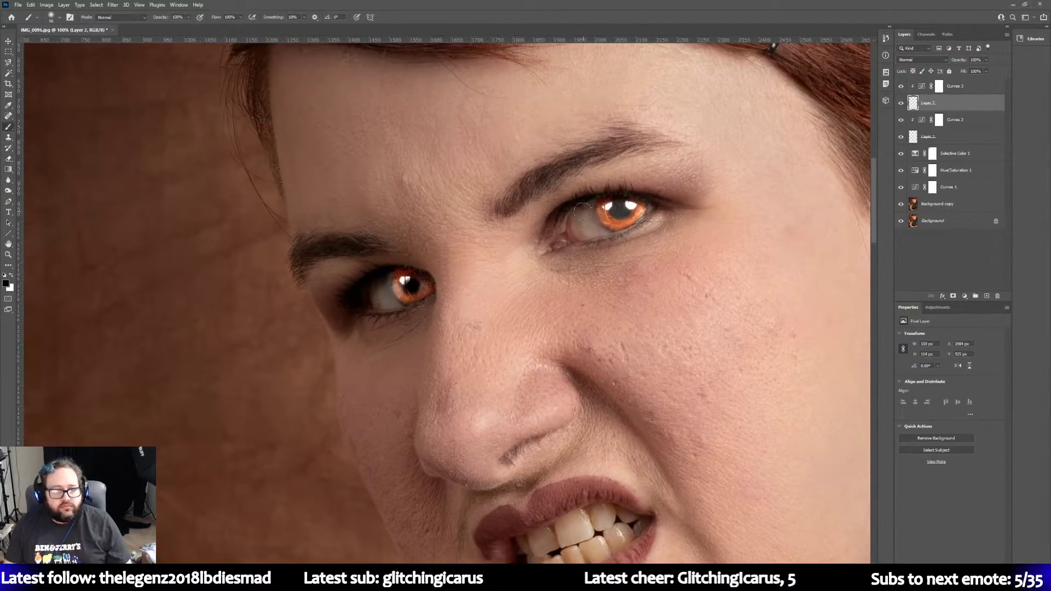
{"action": "left_click", "coordinate": [619, 207]}
{"action": "left_click", "coordinate": [619, 208]}
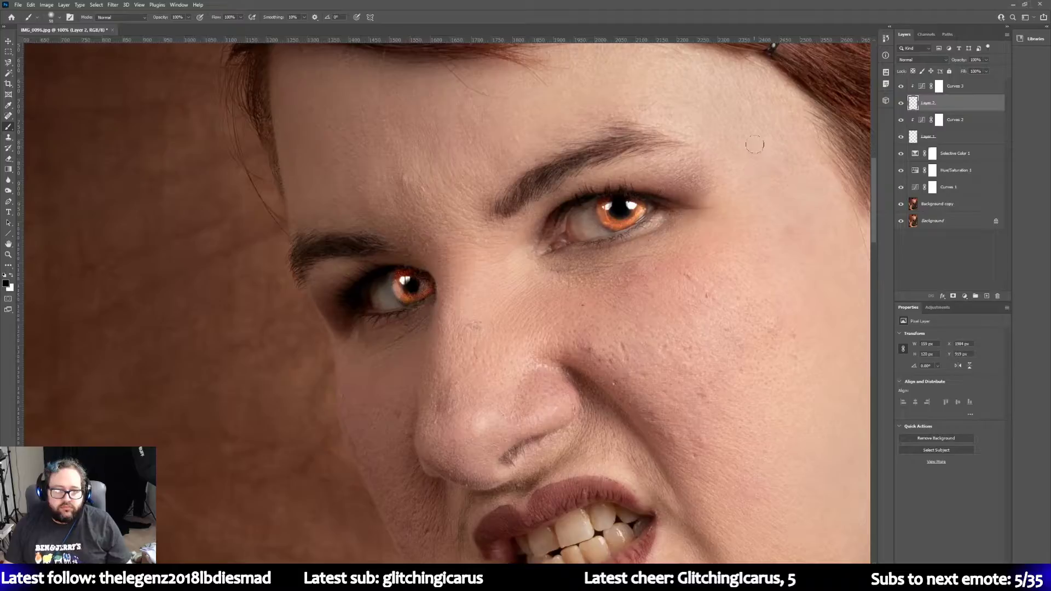
Step: View the whole portrait and save it as a Photoshop file named 0096 in the JPEG folder with maximized compatibility
{"action": "left_click", "coordinate": [9, 256]}
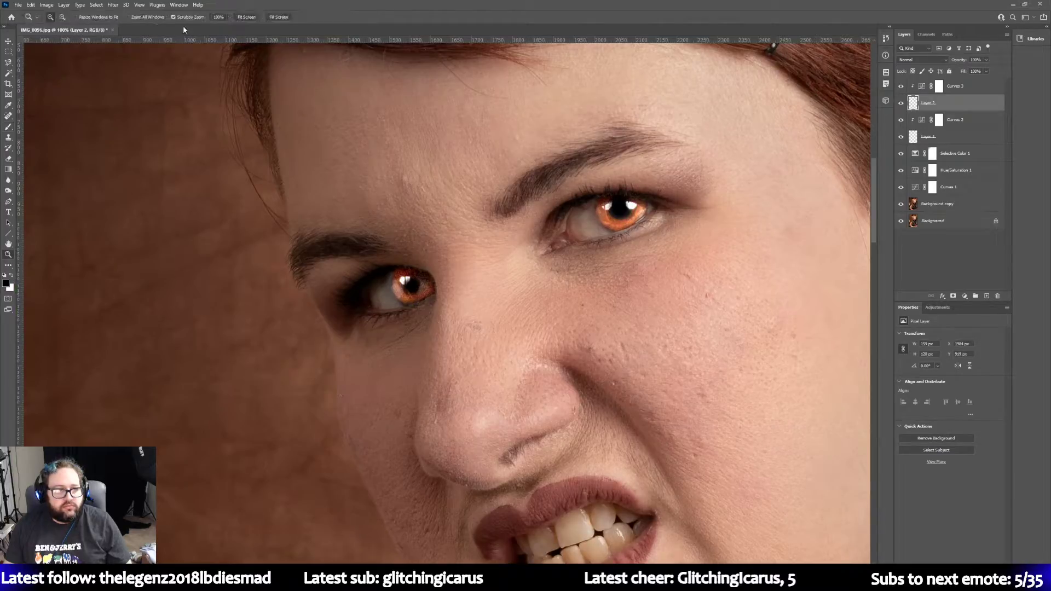
{"action": "left_click", "coordinate": [246, 17]}
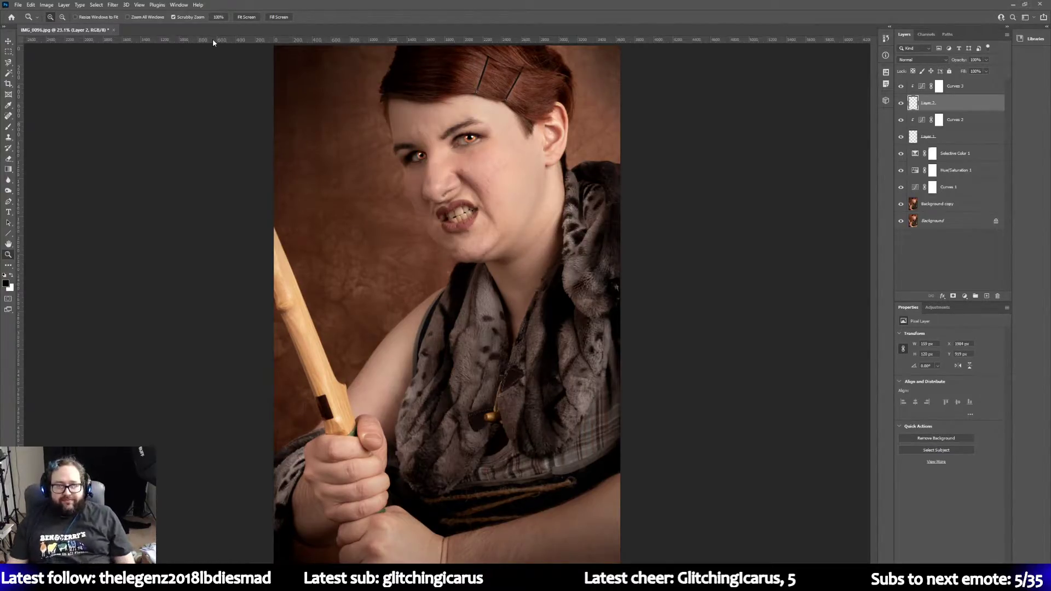
{"action": "left_click", "coordinate": [19, 5]}
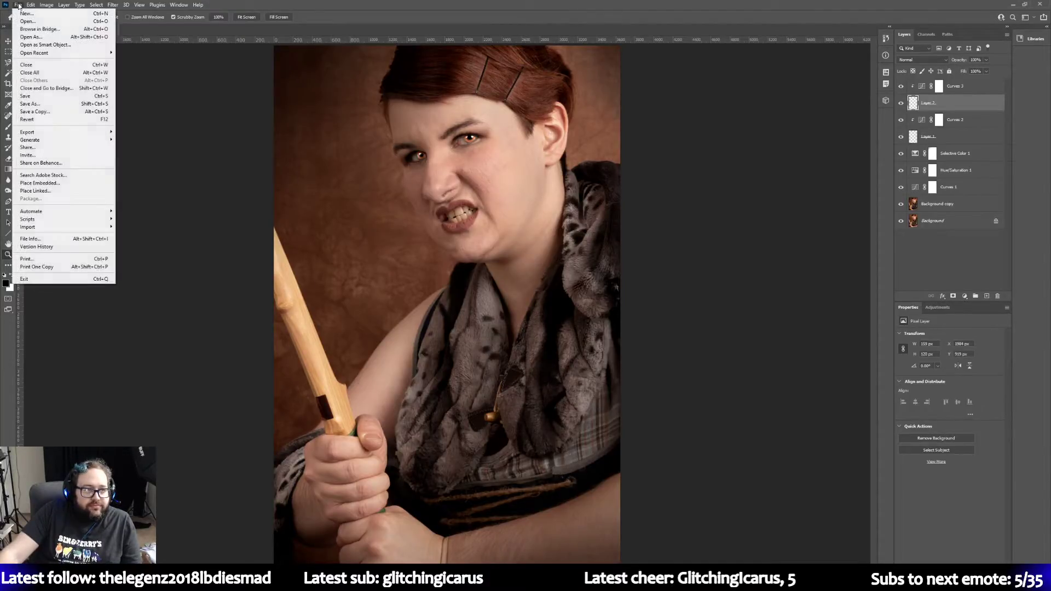
{"action": "left_click", "coordinate": [31, 104]}
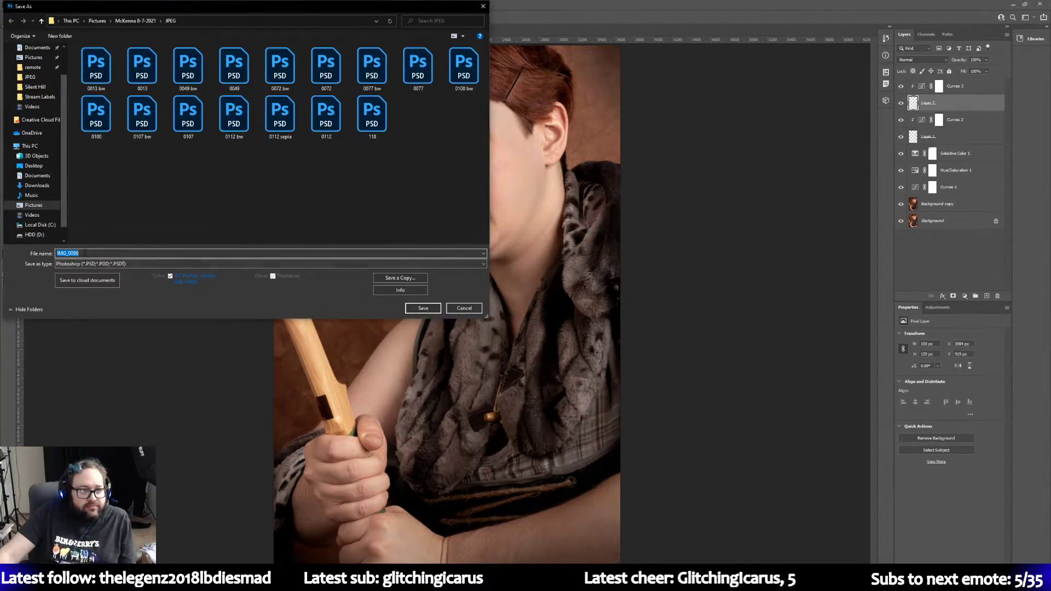
{"action": "left_click", "coordinate": [69, 253]}
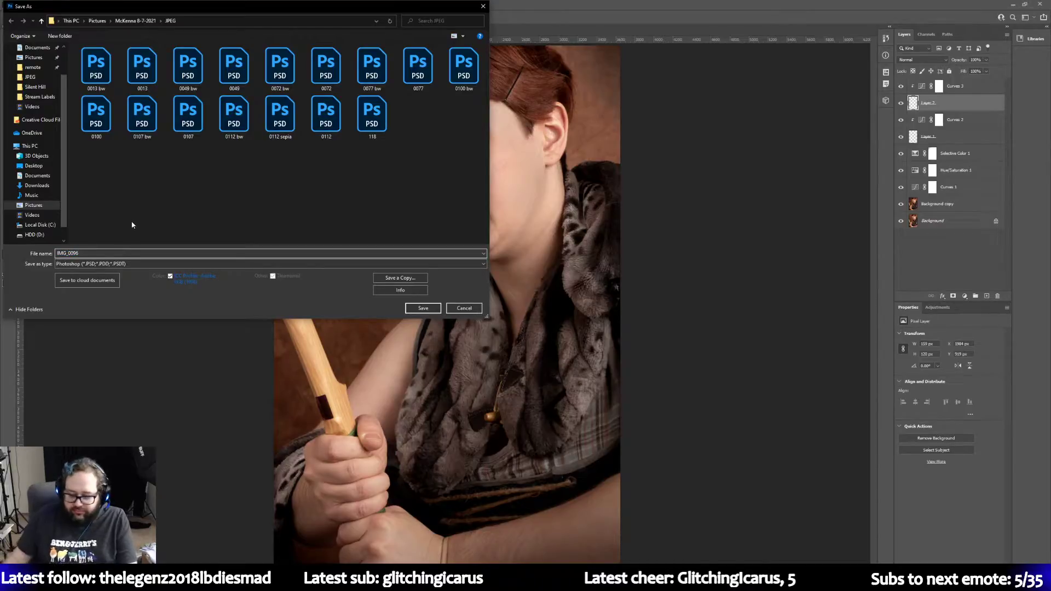
{"action": "key", "text": "BackSpace"}
{"action": "key", "text": "BackSpace"}
{"action": "key", "text": "BackSpace"}
{"action": "key", "text": "BackSpace"}
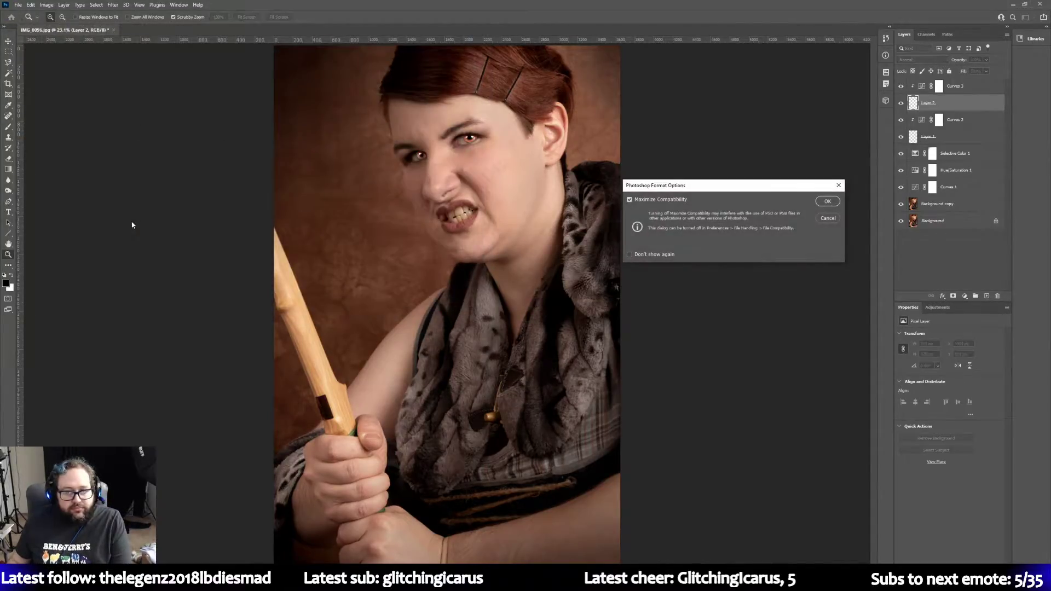
{"action": "key", "text": "Return"}
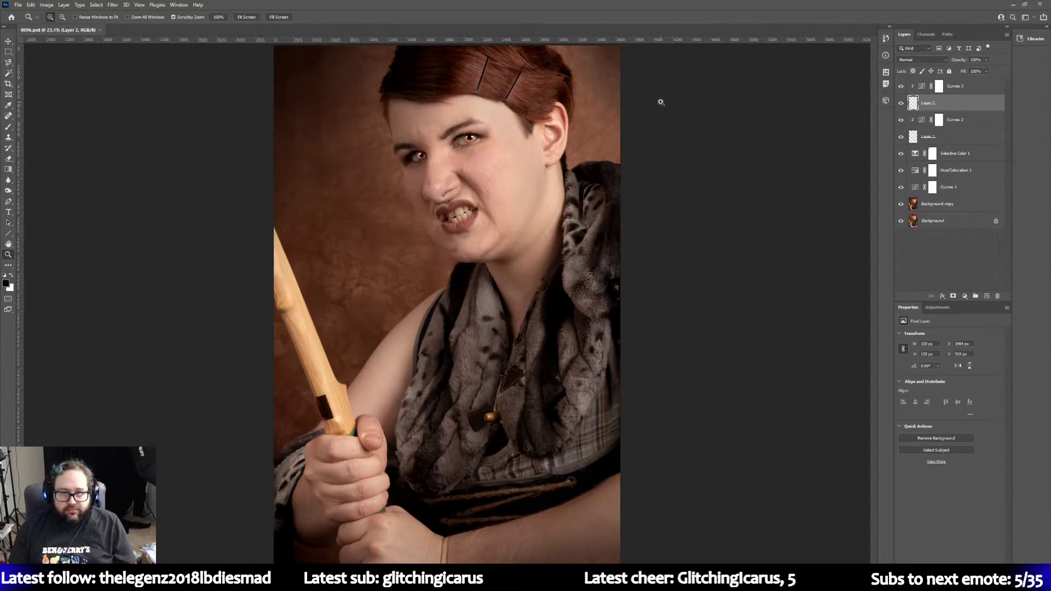
Step: Add a Brightness/Contrast adjustment layer above Curves 3
{"action": "left_click", "coordinate": [973, 84]}
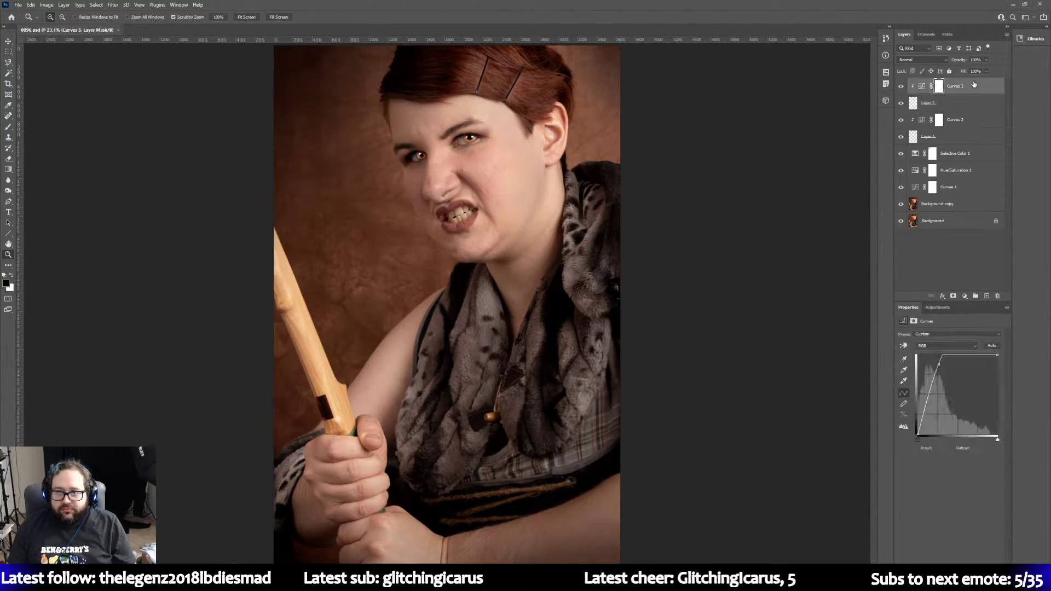
{"action": "left_click", "coordinate": [936, 308]}
{"action": "left_click", "coordinate": [918, 326]}
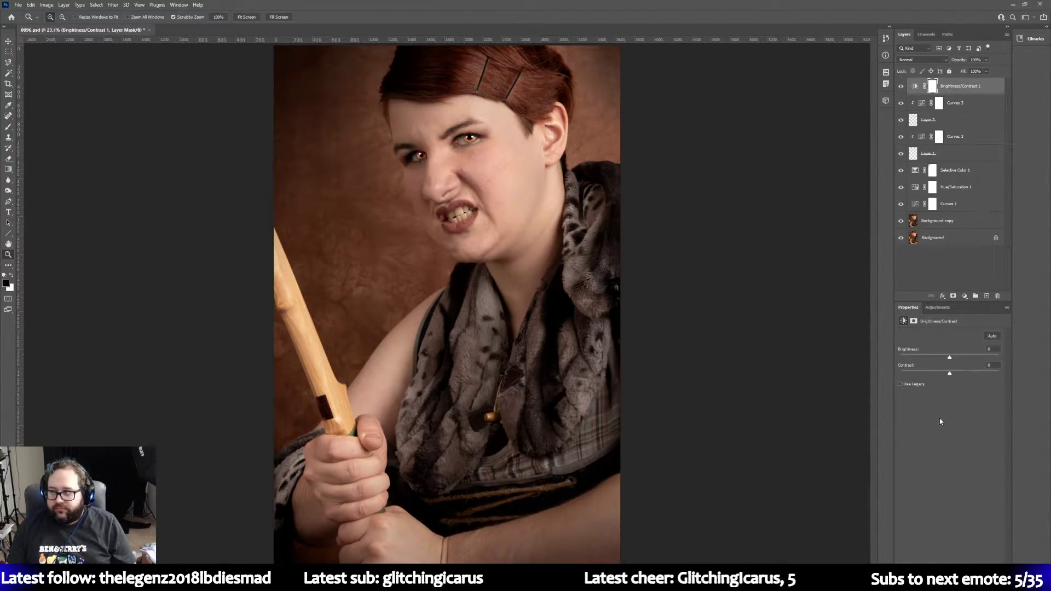
Step: Set Brightness/Contrast 1 to brightness 10 and contrast 37
{"action": "left_click_drag", "start_coordinate": [949, 374], "coordinate": [963, 378]}
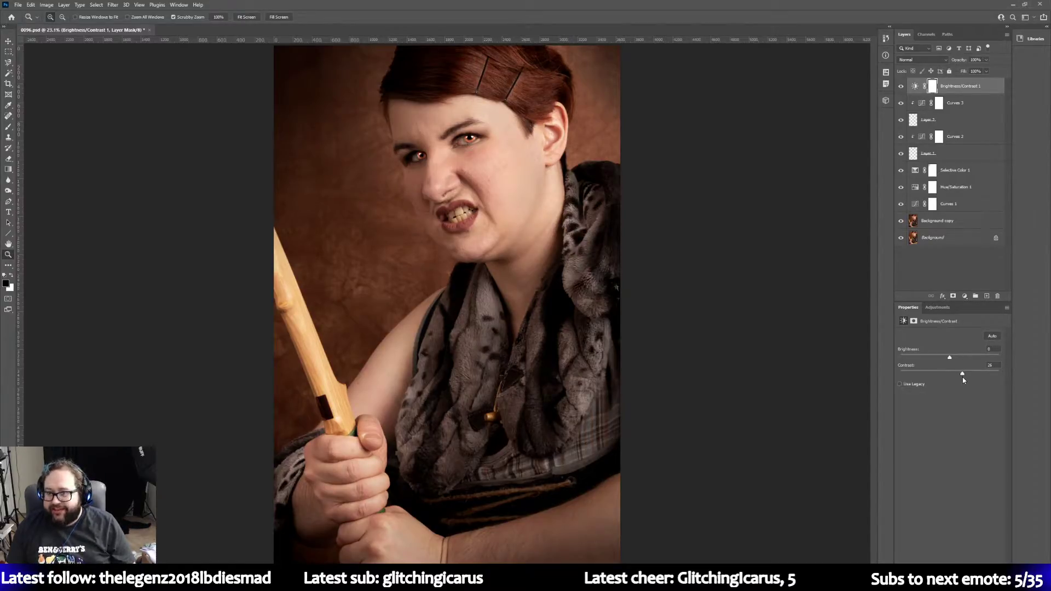
{"action": "left_click_drag", "start_coordinate": [962, 375], "coordinate": [998, 373]}
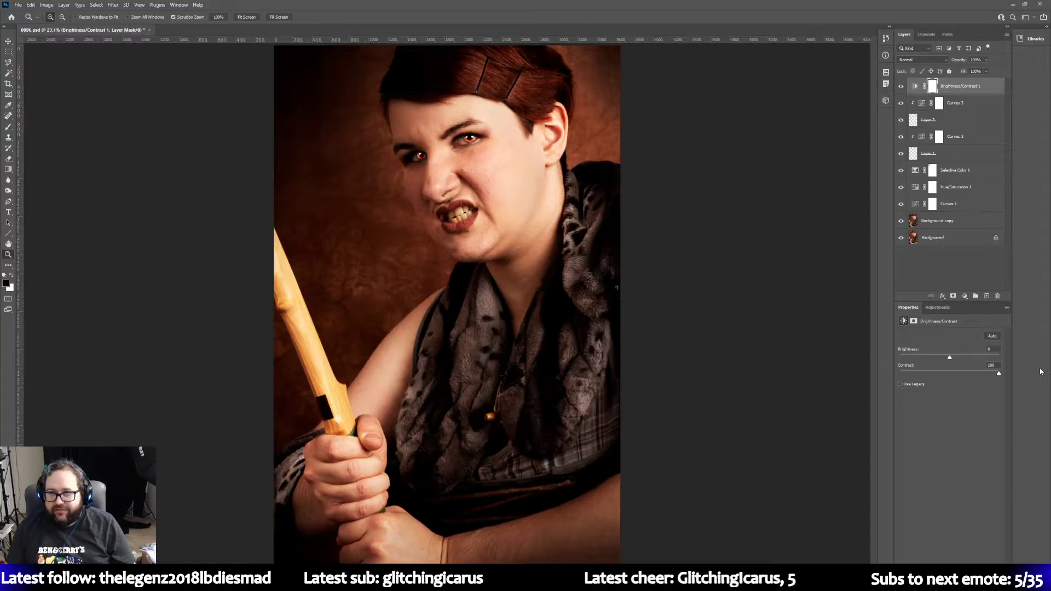
{"action": "left_click_drag", "start_coordinate": [998, 373], "coordinate": [968, 376]}
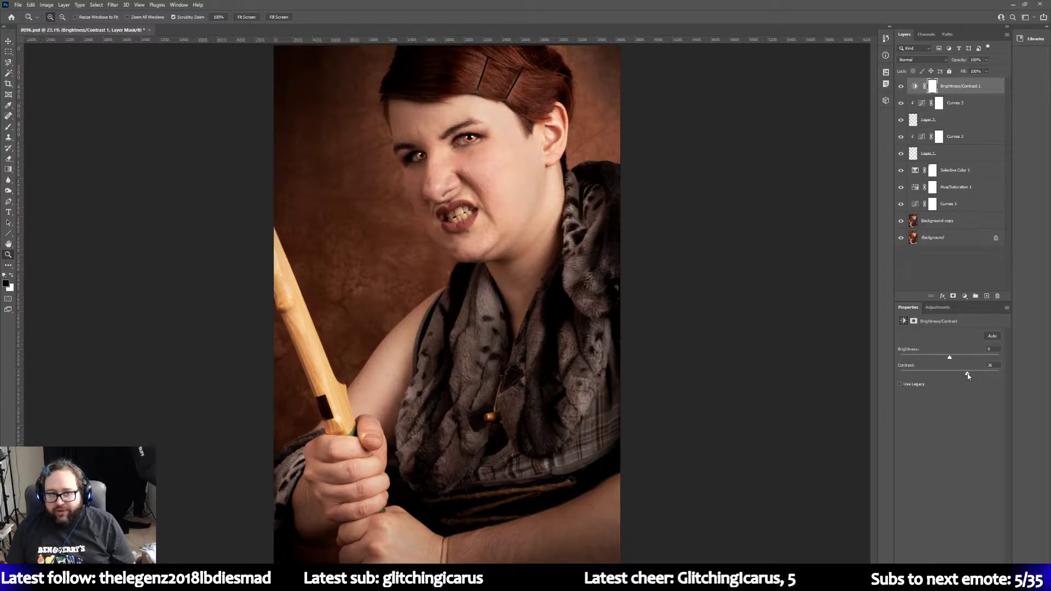
{"action": "left_click_drag", "start_coordinate": [967, 375], "coordinate": [968, 375]}
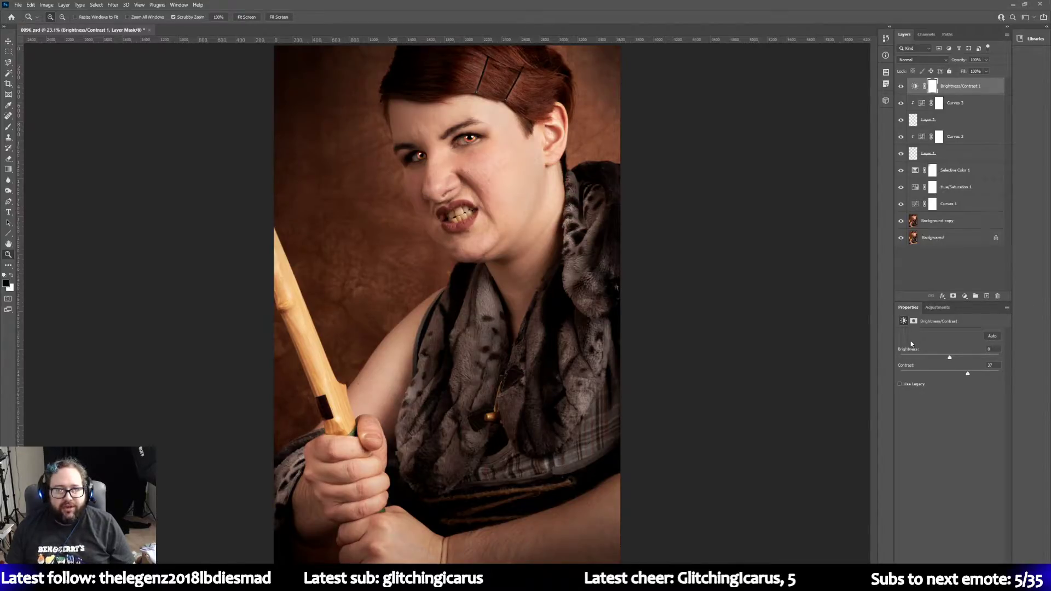
{"action": "left_click_drag", "start_coordinate": [949, 359], "coordinate": [953, 359]}
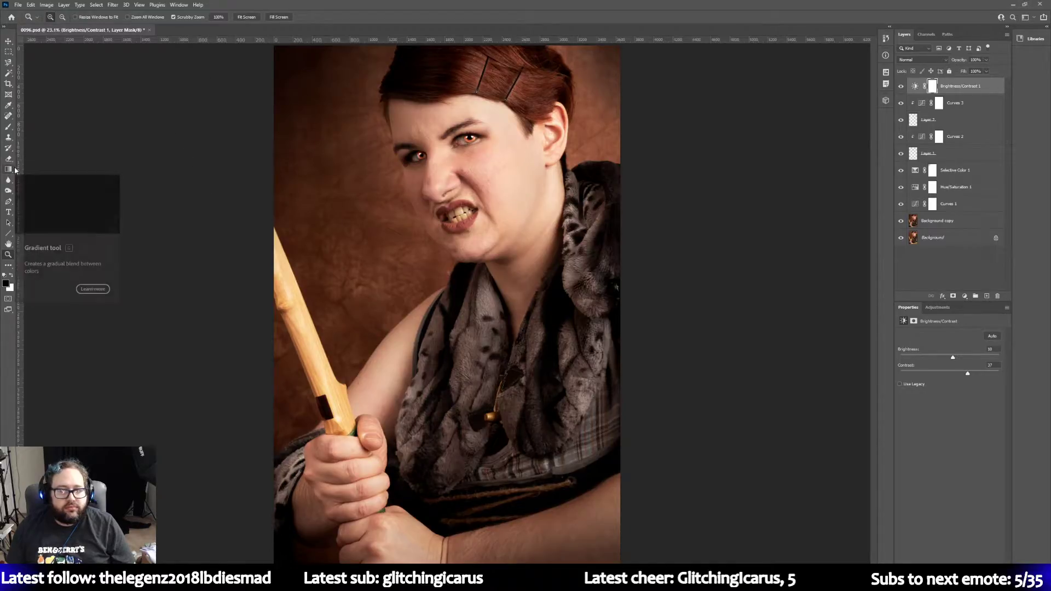
Step: Slightly raise the Black amount for the Blacks range in the Selective Color 1 adjustment
{"action": "left_click", "coordinate": [967, 169]}
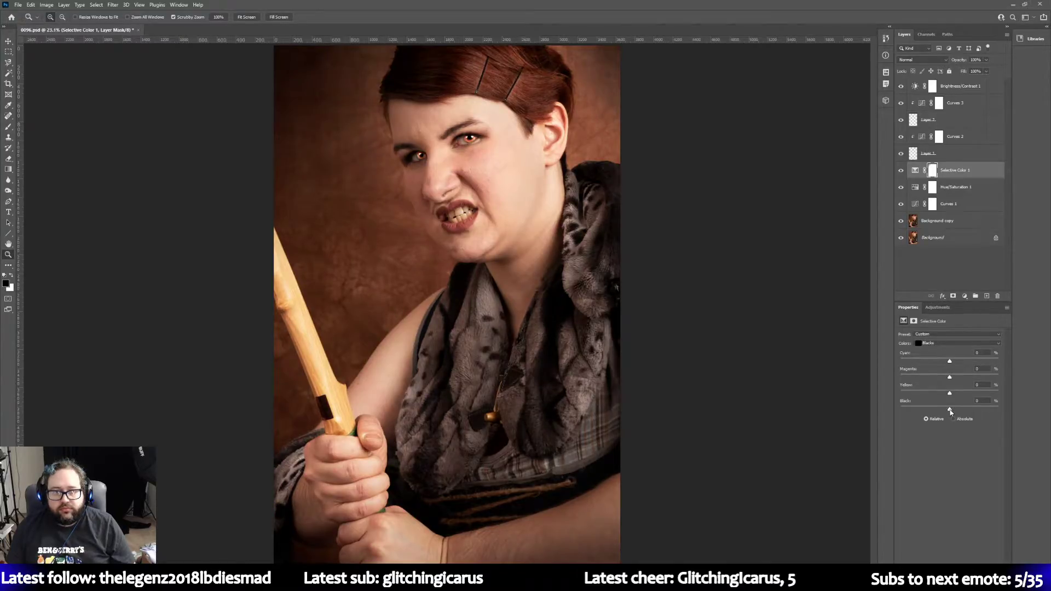
{"action": "left_click_drag", "start_coordinate": [950, 411], "coordinate": [952, 411]}
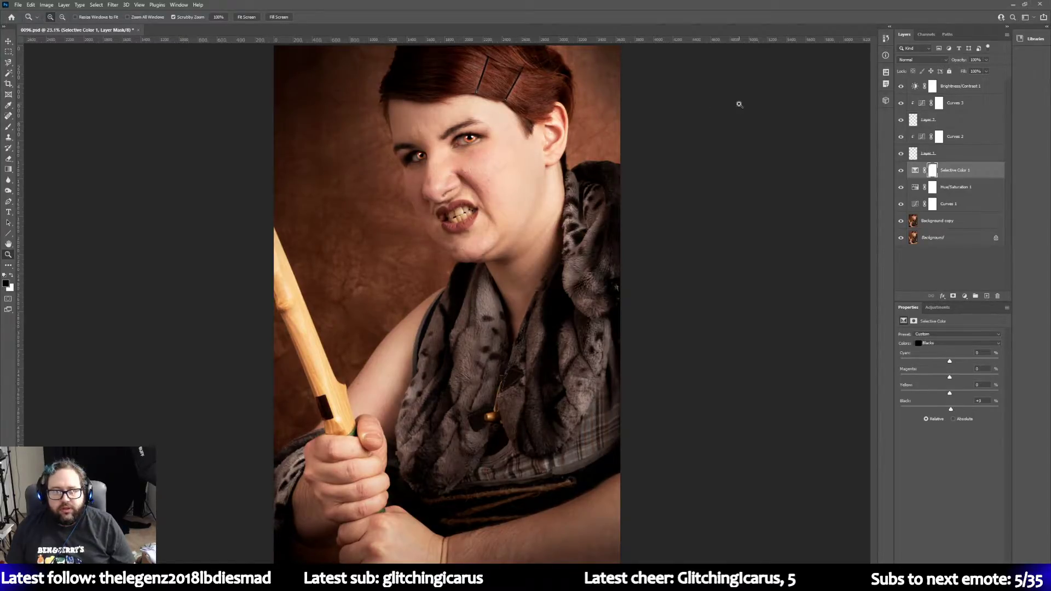
Step: Lighten the dark hair at the front of the head on Background copy with the Dodge tool set to Shadows
{"action": "left_click", "coordinate": [959, 222]}
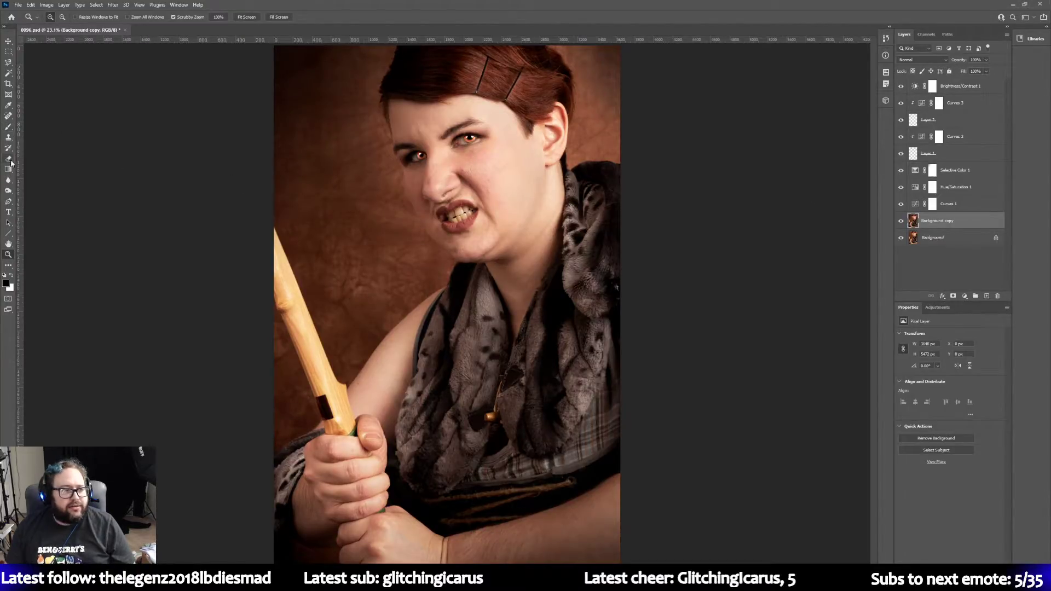
{"action": "left_click", "coordinate": [8, 191]}
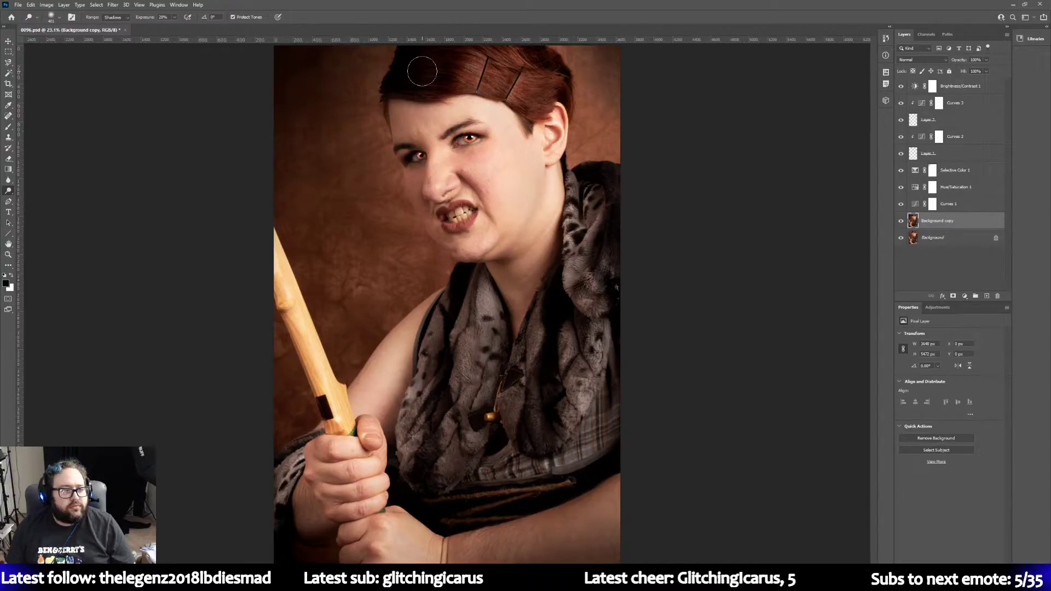
{"action": "mouse_move", "coordinate": [422, 71]}
{"action": "left_mouse_down"}
{"action": "mouse_move", "coordinate": [401, 75]}
{"action": "mouse_move", "coordinate": [423, 75]}
{"action": "left_mouse_up"}
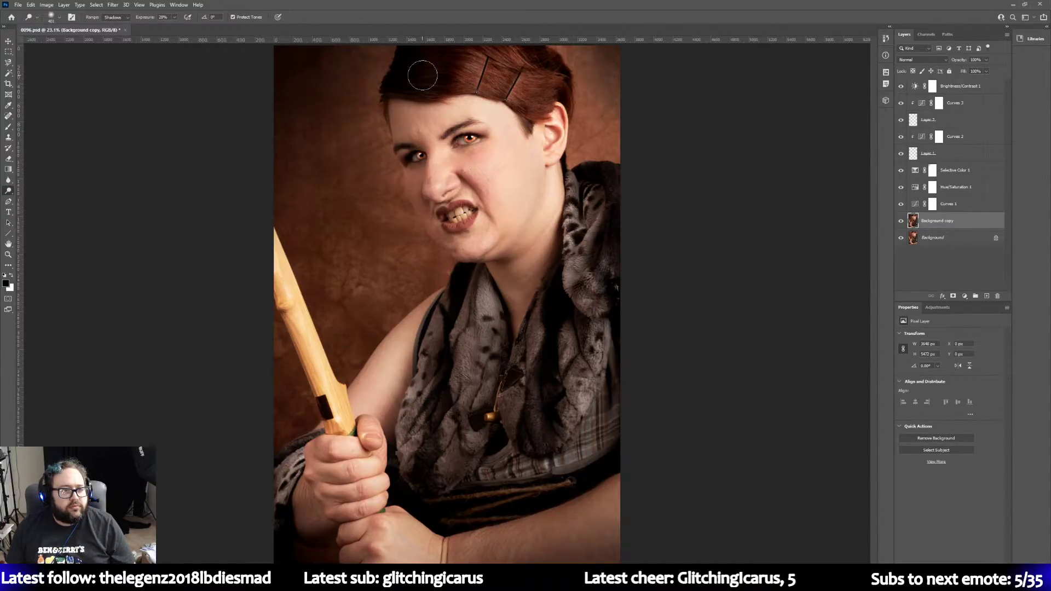
{"action": "left_click", "coordinate": [9, 255]}
{"action": "left_click", "coordinate": [416, 78]}
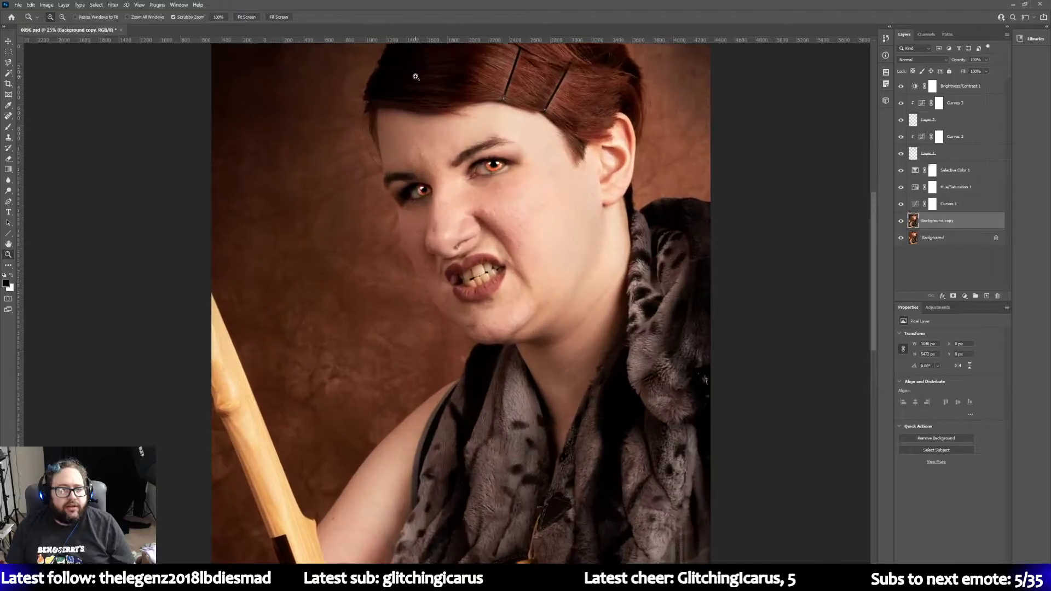
{"action": "left_click", "coordinate": [415, 77]}
{"action": "left_click", "coordinate": [416, 76]}
{"action": "scroll", "coordinate": [420, 146], "scroll_direction": "up", "scroll_amount": 3}
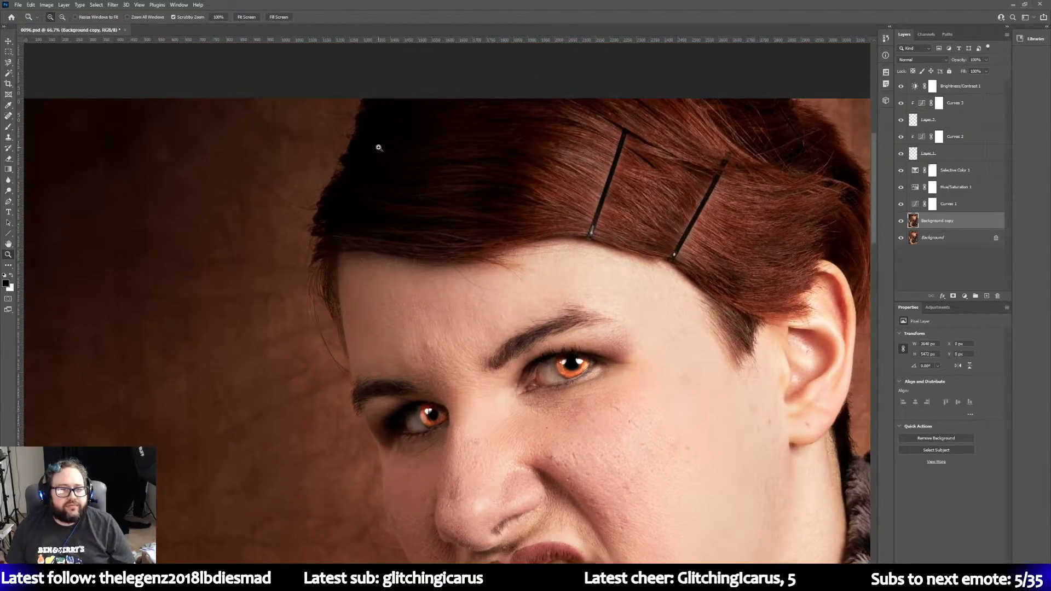
{"action": "left_click", "coordinate": [378, 147]}
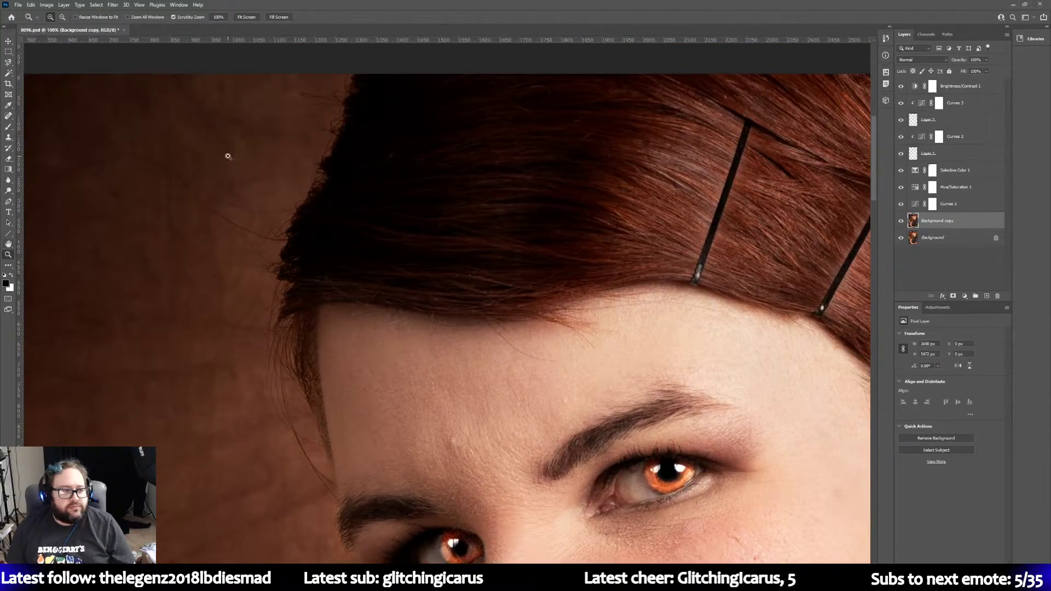
{"action": "left_click", "coordinate": [8, 195]}
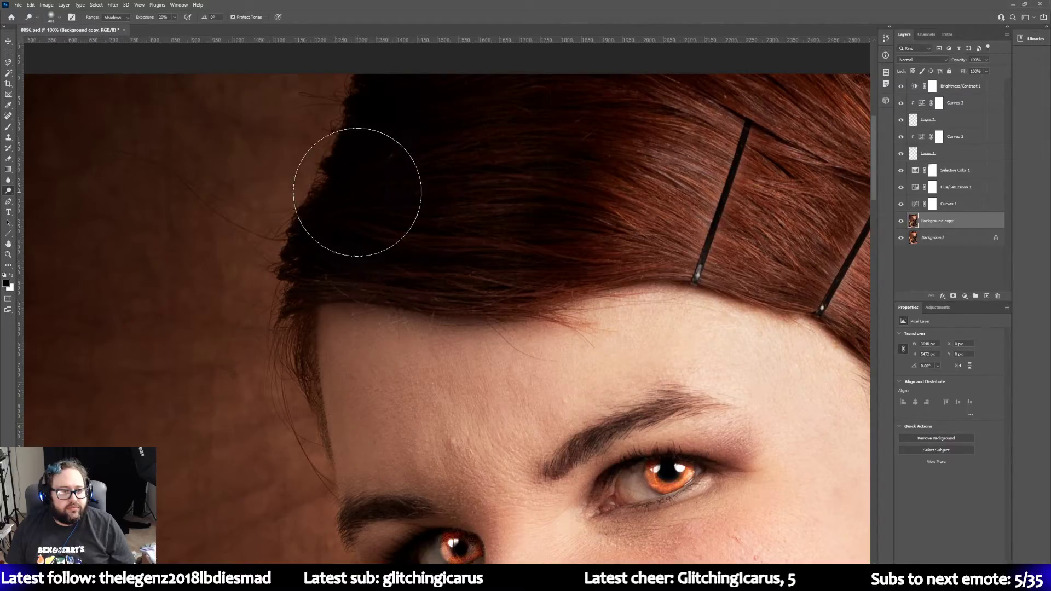
{"action": "mouse_move", "coordinate": [357, 192]}
{"action": "left_mouse_down"}
{"action": "mouse_move", "coordinate": [411, 190]}
{"action": "mouse_move", "coordinate": [312, 258]}
{"action": "mouse_move", "coordinate": [353, 258]}
{"action": "mouse_move", "coordinate": [375, 134]}
{"action": "mouse_move", "coordinate": [441, 132]}
{"action": "mouse_move", "coordinate": [428, 115]}
{"action": "mouse_move", "coordinate": [398, 111]}
{"action": "mouse_move", "coordinate": [438, 111]}
{"action": "left_mouse_up"}
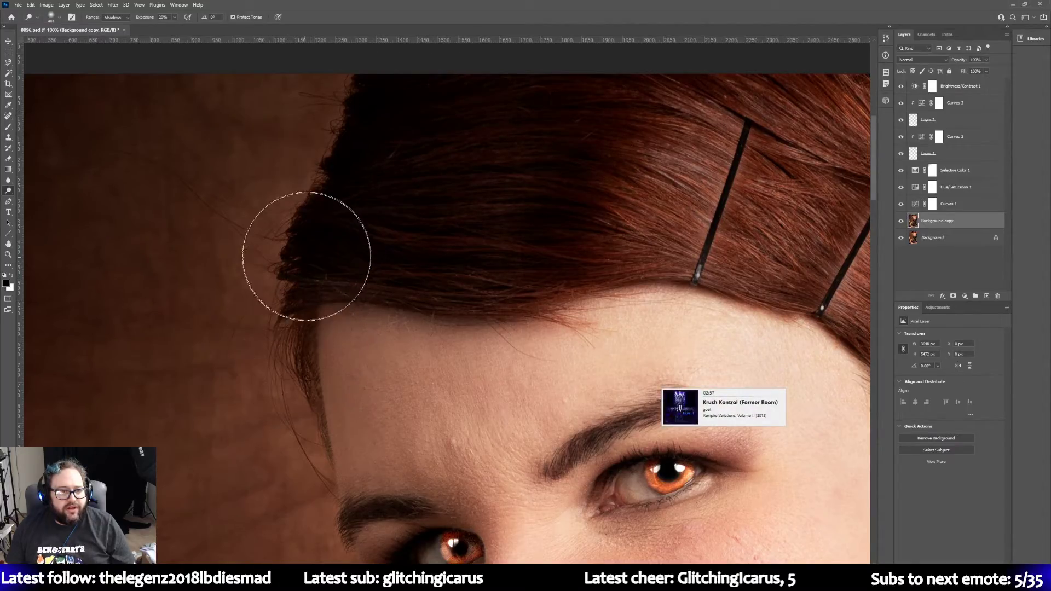
{"action": "mouse_move", "coordinate": [314, 239]}
{"action": "left_mouse_down"}
{"action": "mouse_move", "coordinate": [386, 237]}
{"action": "mouse_move", "coordinate": [342, 239]}
{"action": "mouse_move", "coordinate": [376, 240]}
{"action": "left_mouse_up"}
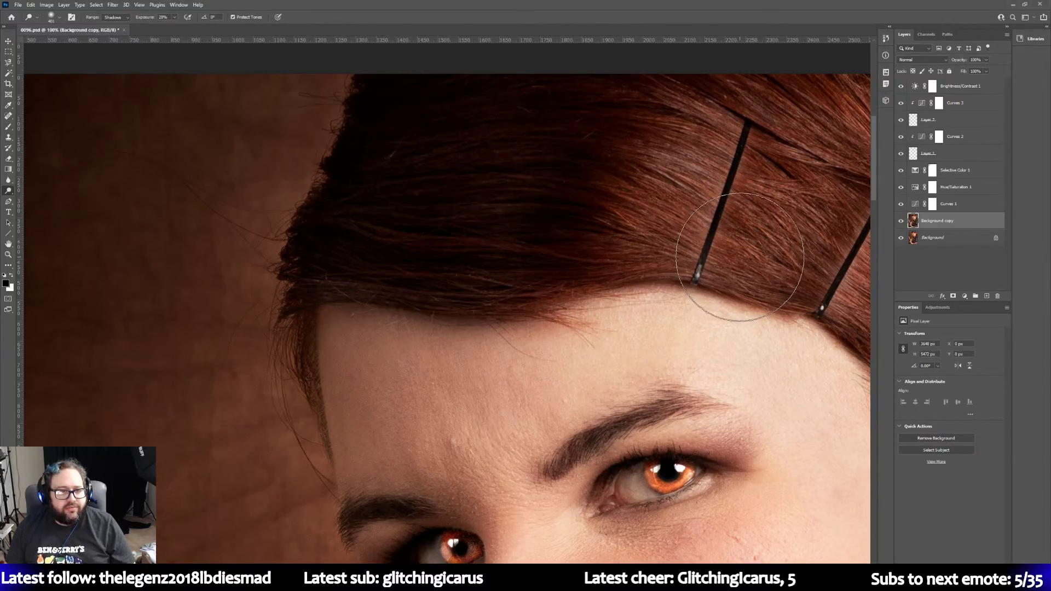
{"action": "scroll", "coordinate": [178, 334], "scroll_direction": "down", "scroll_amount": 1}
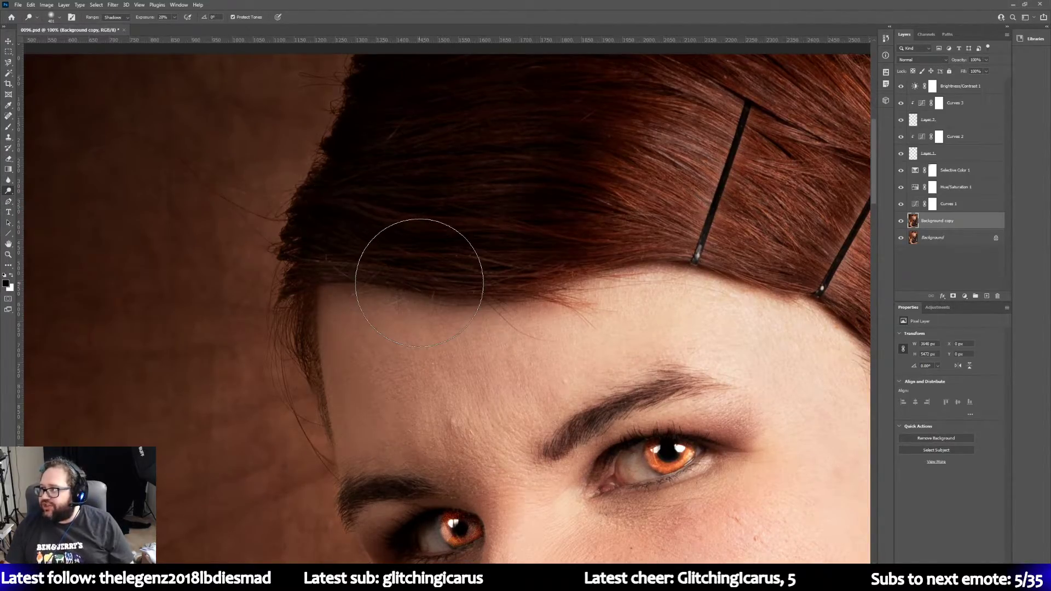
Step: Fit the whole portrait in view and save the changes to the existing 0096 file
{"action": "left_click", "coordinate": [10, 254]}
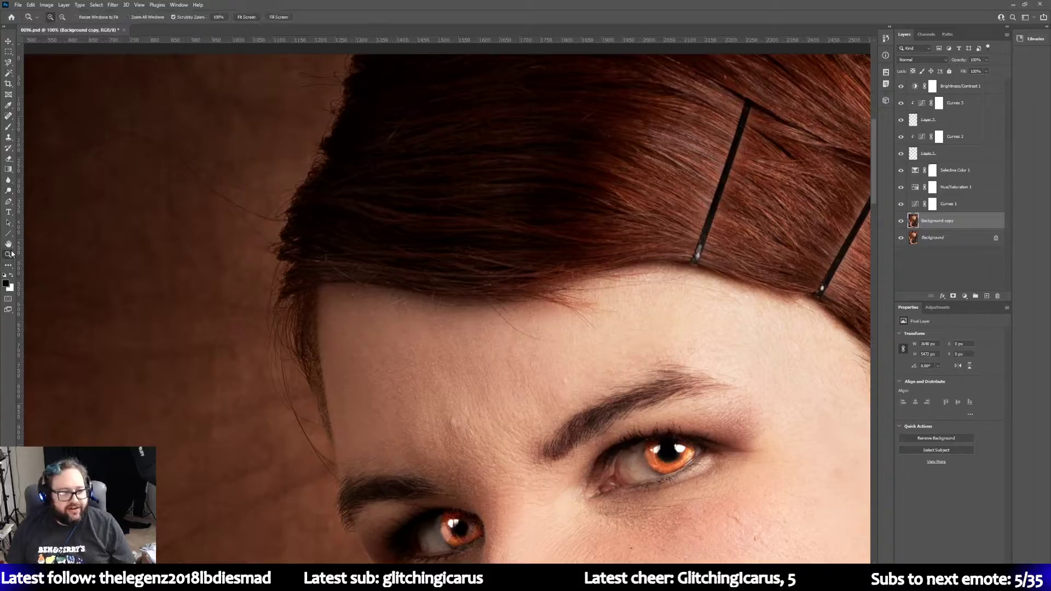
{"action": "left_click", "coordinate": [246, 17]}
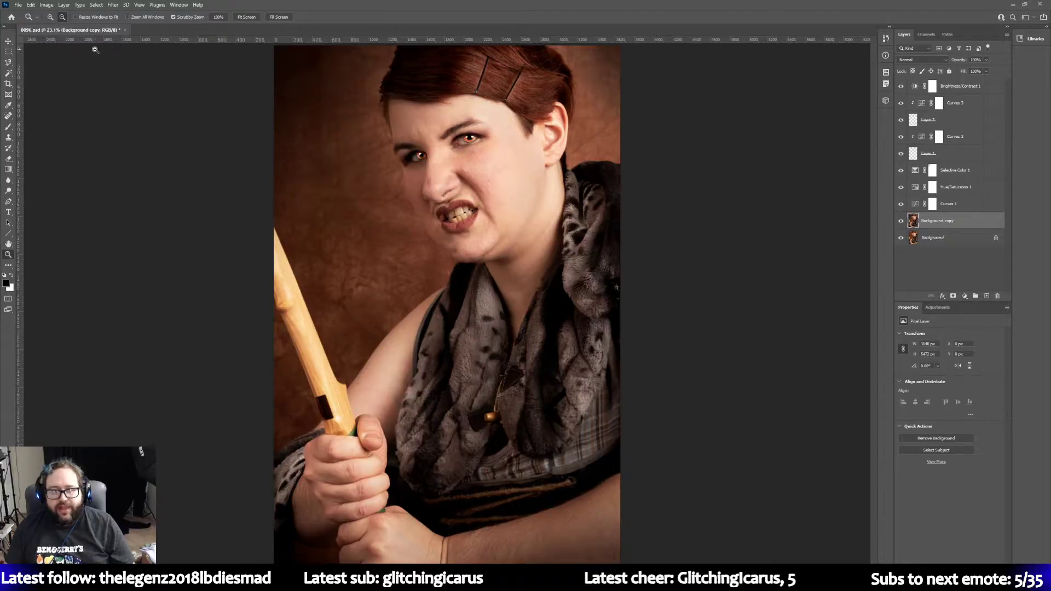
{"action": "left_click", "coordinate": [18, 5]}
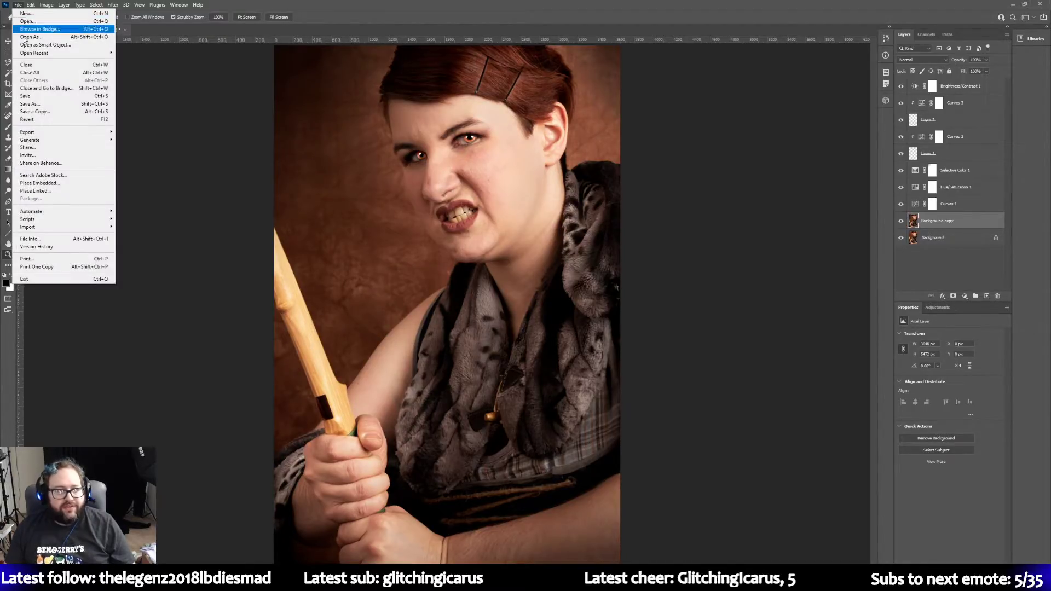
{"action": "left_click", "coordinate": [32, 96]}
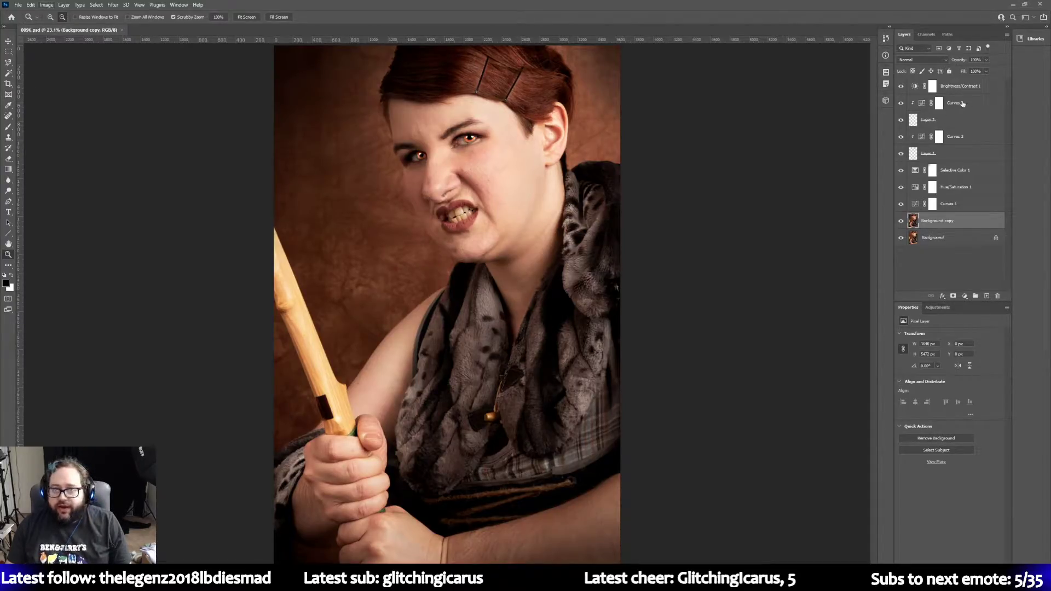
Step: Add a Black & White adjustment layer above Brightness/Contrast 1
{"action": "left_click", "coordinate": [976, 88]}
{"action": "left_click", "coordinate": [937, 307]}
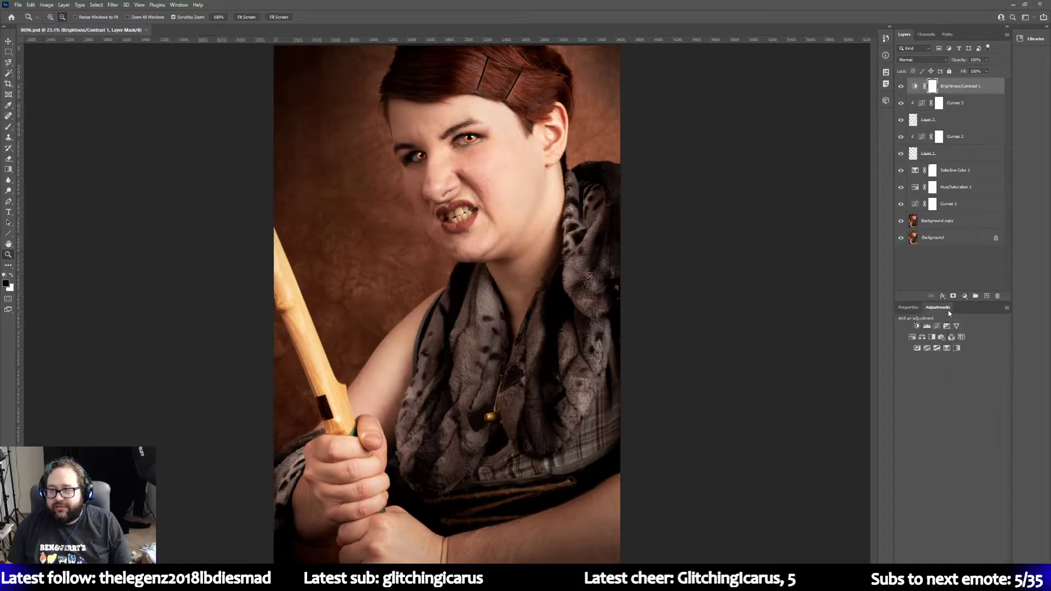
{"action": "left_click", "coordinate": [932, 337]}
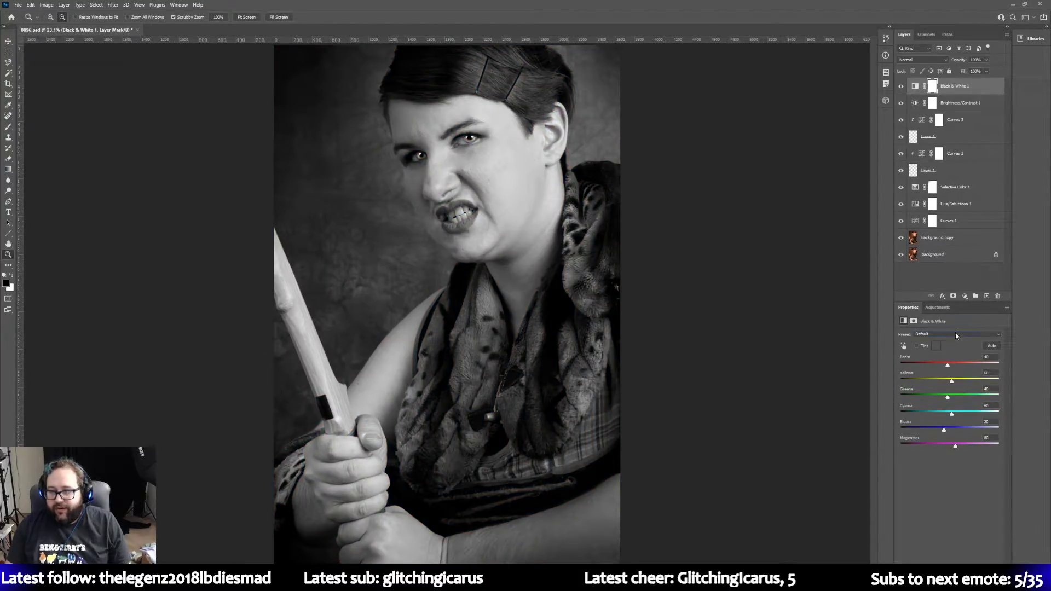
Step: Apply the Maximum Black preset to the Black & White adjustment, then set Reds to about 58 and Yellows to -200
{"action": "left_click", "coordinate": [955, 332]}
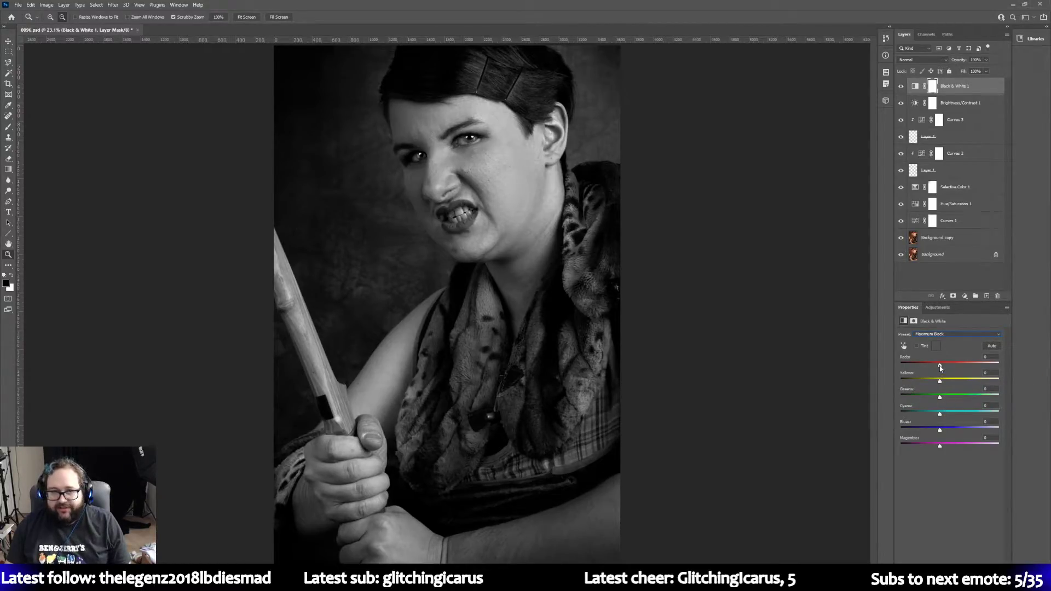
{"action": "mouse_move", "coordinate": [940, 368]}
{"action": "left_mouse_down"}
{"action": "mouse_move", "coordinate": [964, 366]}
{"action": "mouse_move", "coordinate": [951, 366]}
{"action": "left_mouse_up"}
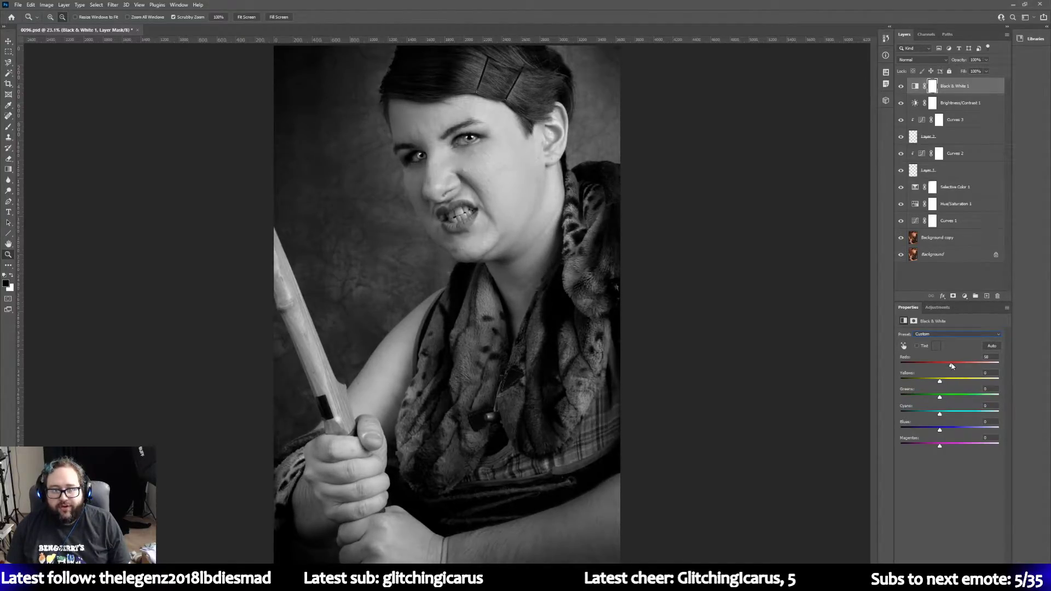
{"action": "mouse_move", "coordinate": [939, 382]}
{"action": "left_mouse_down"}
{"action": "mouse_move", "coordinate": [925, 382]}
{"action": "mouse_move", "coordinate": [952, 381]}
{"action": "mouse_move", "coordinate": [940, 381]}
{"action": "left_mouse_up"}
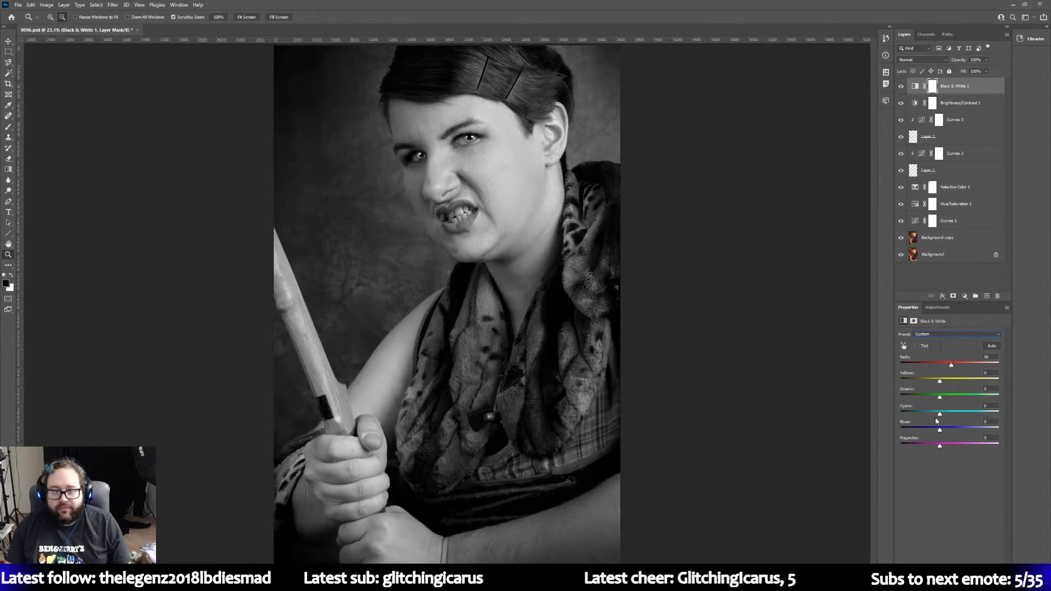
{"action": "mouse_move", "coordinate": [941, 448]}
{"action": "left_mouse_down"}
{"action": "mouse_move", "coordinate": [1029, 446]}
{"action": "mouse_move", "coordinate": [914, 446]}
{"action": "mouse_move", "coordinate": [940, 448]}
{"action": "left_mouse_up"}
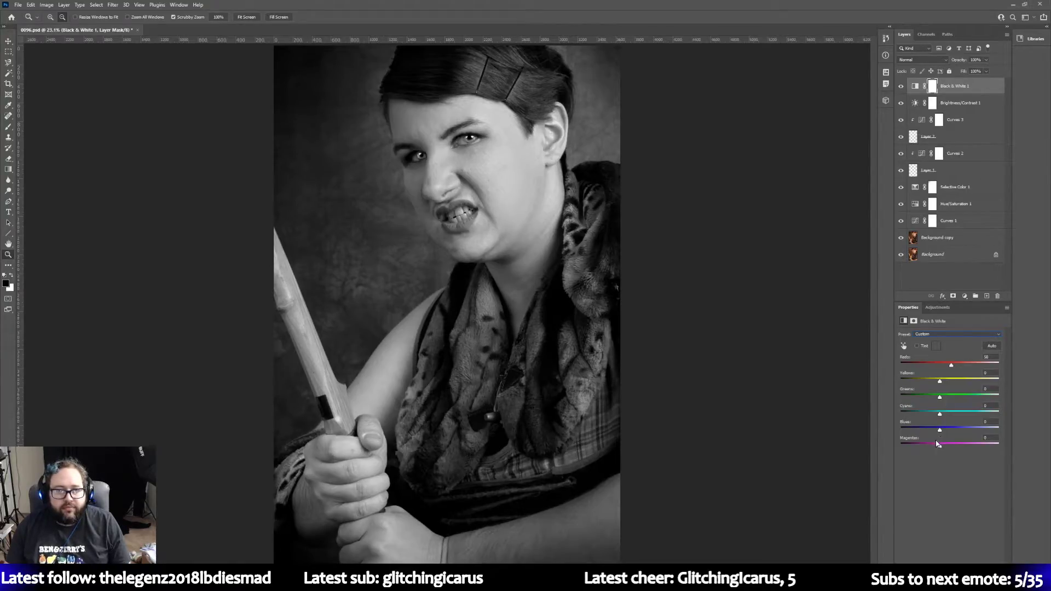
{"action": "left_click_drag", "start_coordinate": [940, 381], "coordinate": [889, 385]}
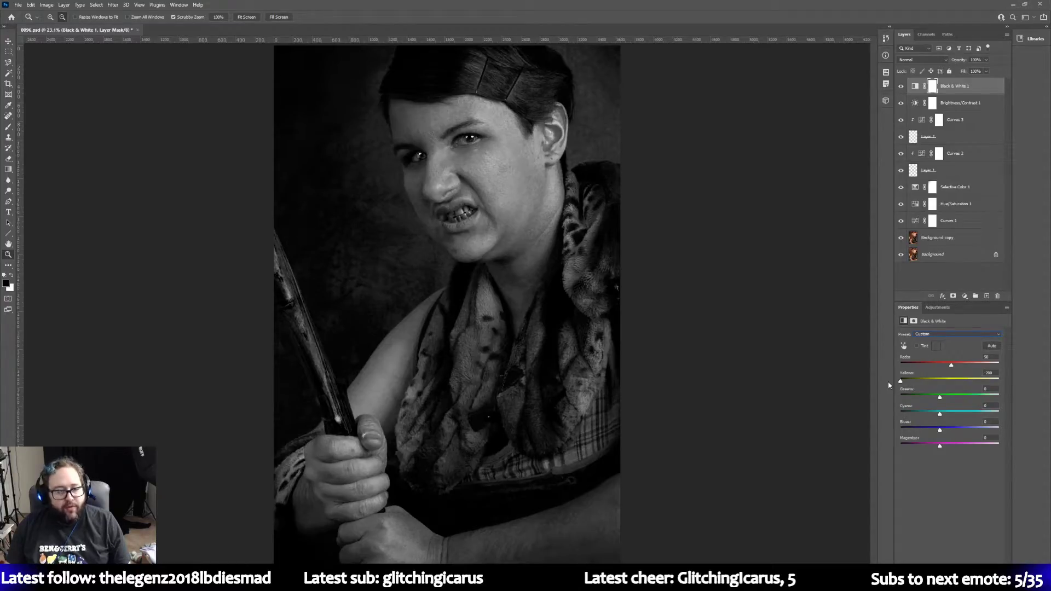
{"action": "left_click_drag", "start_coordinate": [900, 380], "coordinate": [874, 382]}
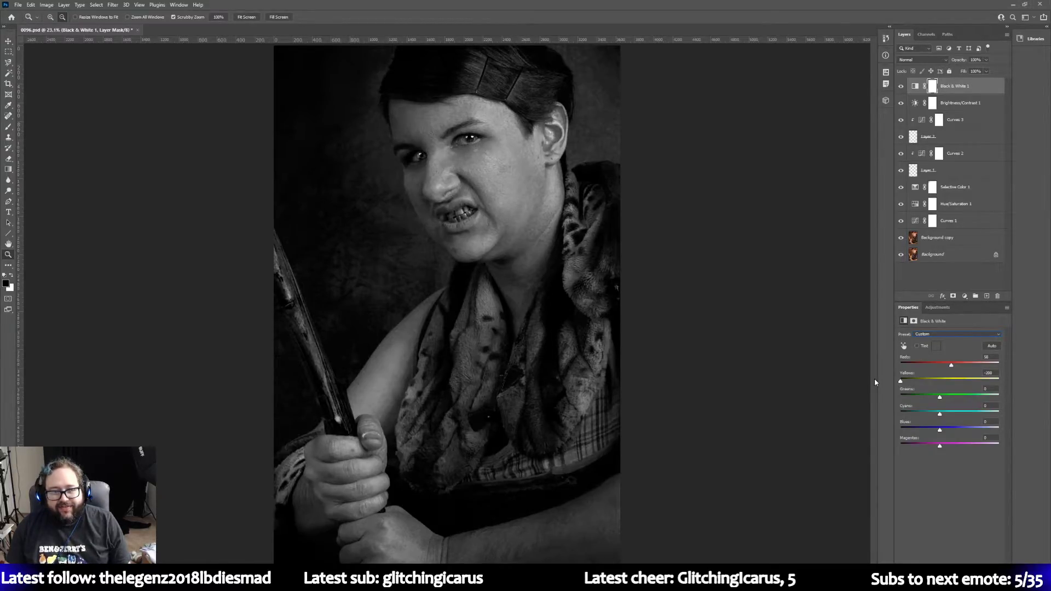
Step: Save the black-and-white version as a separate Photoshop file named "0096 bw grotesque" in the JPEG folder with maximized compatibility
{"action": "left_click", "coordinate": [18, 4]}
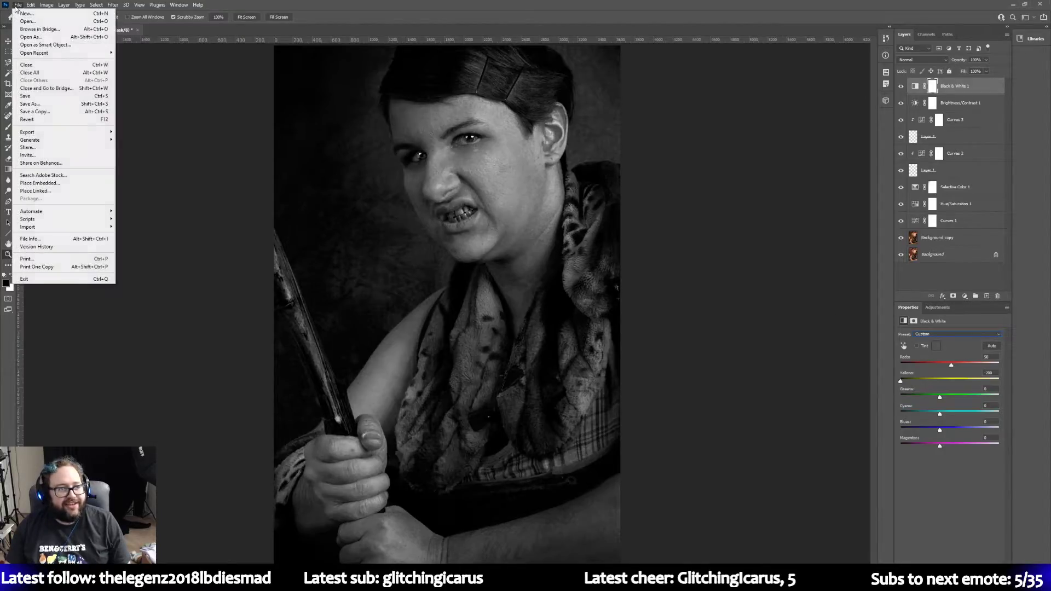
{"action": "left_click", "coordinate": [38, 105]}
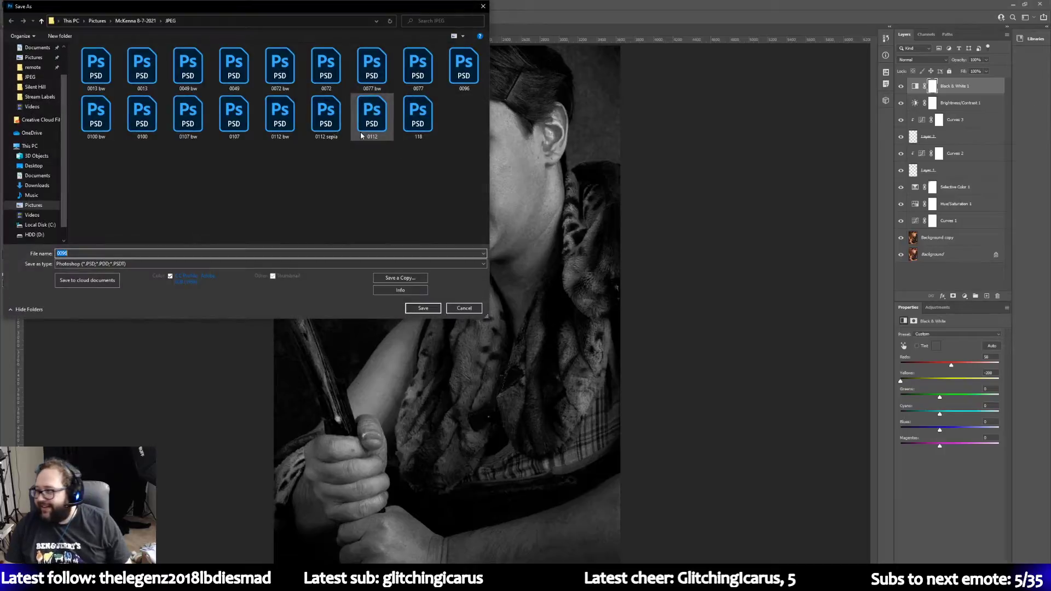
{"action": "left_click", "coordinate": [101, 253]}
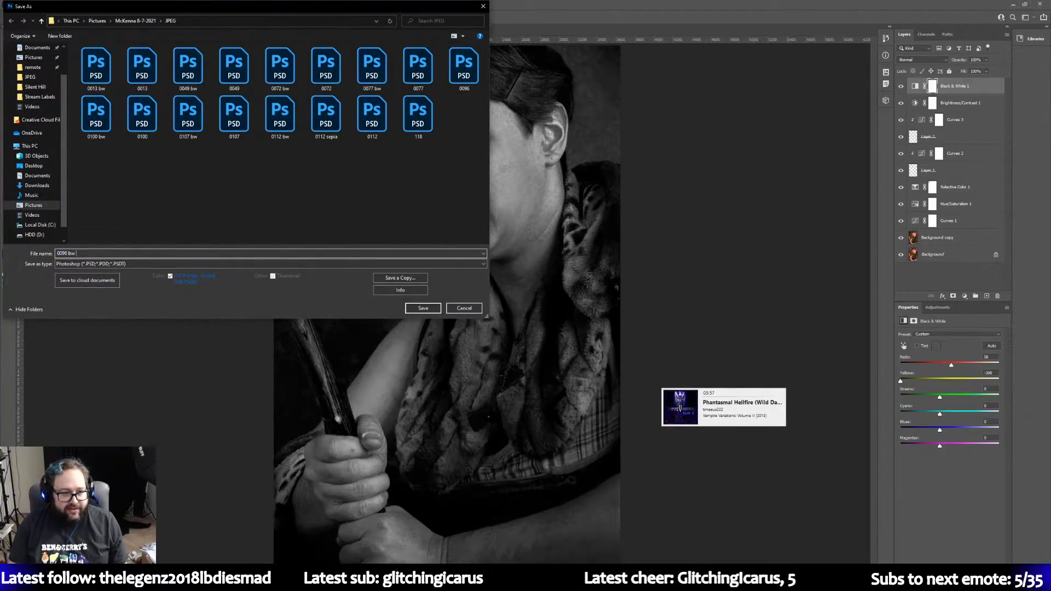
{"action": "type", "text": "bw grotes"}
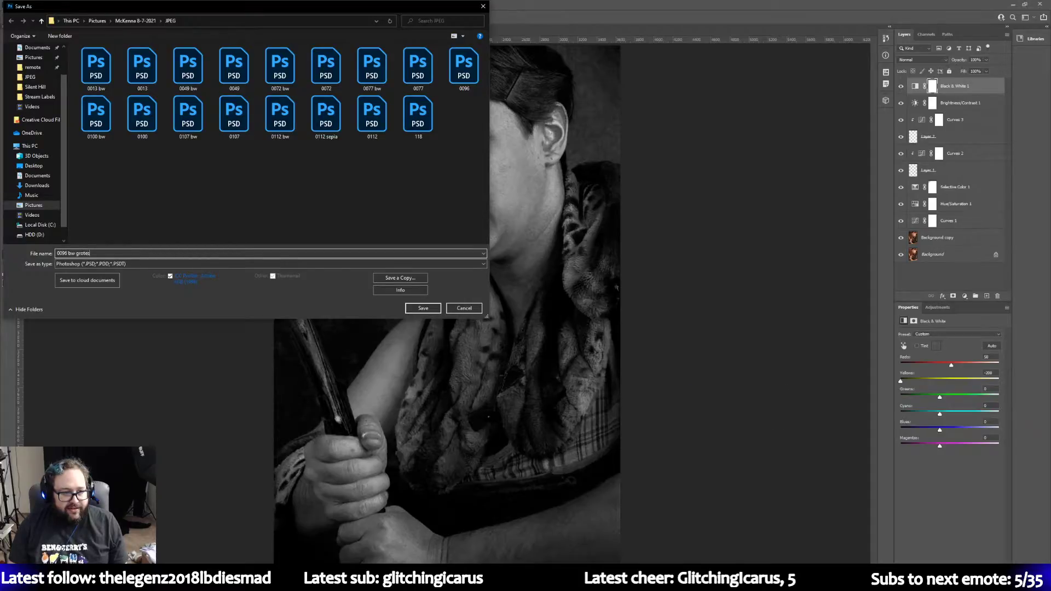
{"action": "type", "text": "que"}
{"action": "key", "text": "Return"}
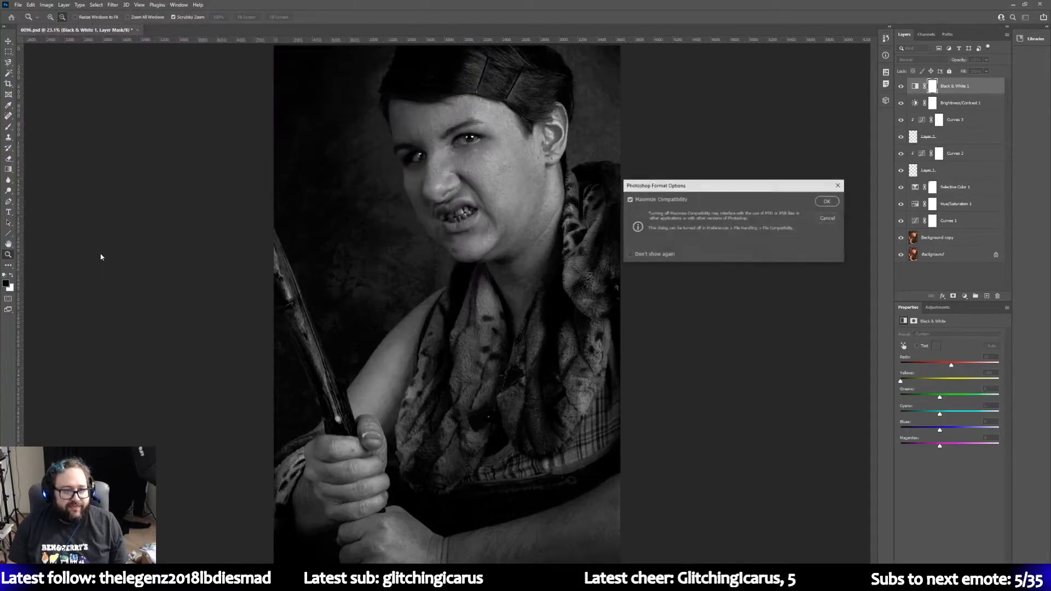
{"action": "key", "text": "Return"}
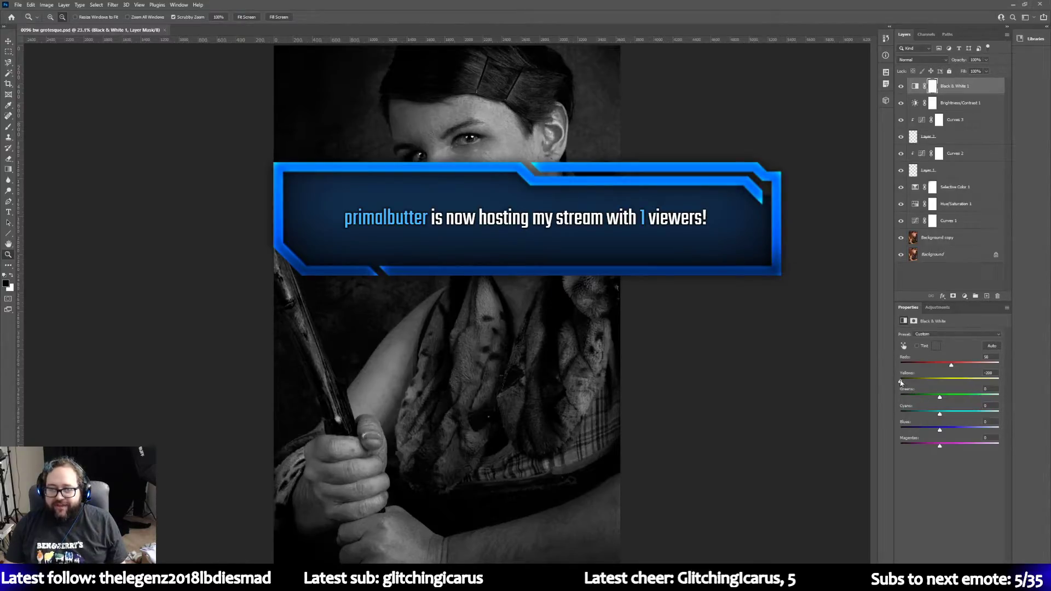
Step: Set Yellows to about -40 and Reds to about 48 in the Black & White adjustment
{"action": "left_click_drag", "start_coordinate": [900, 383], "coordinate": [932, 384]}
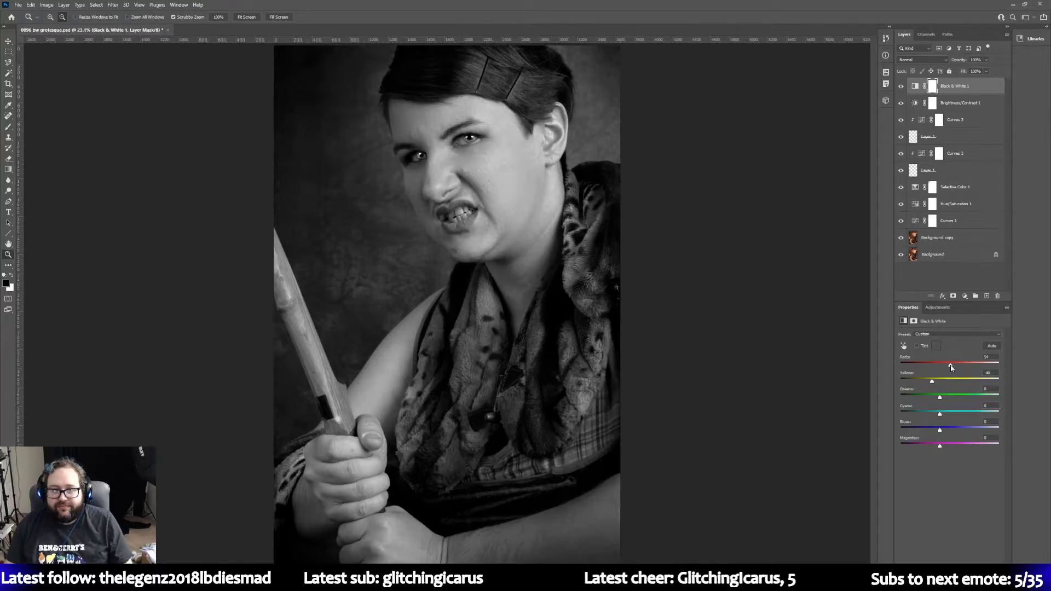
{"action": "left_click_drag", "start_coordinate": [951, 368], "coordinate": [949, 368]}
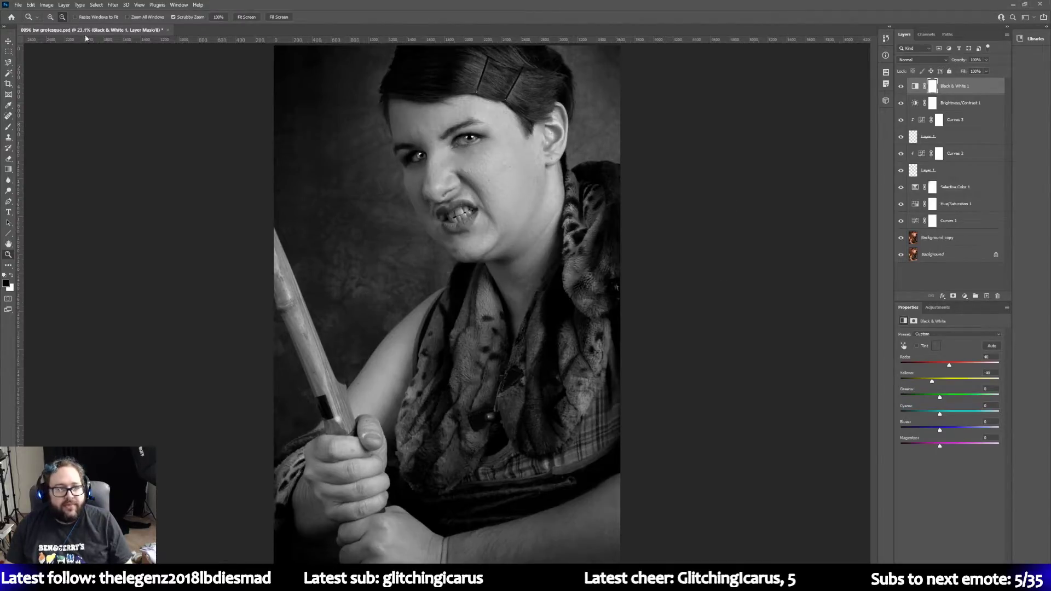
Step: Save this softer black-and-white version as a separate Photoshop file named "0096 bw" in the JPEG folder with maximized compatibility
{"action": "left_click", "coordinate": [19, 6]}
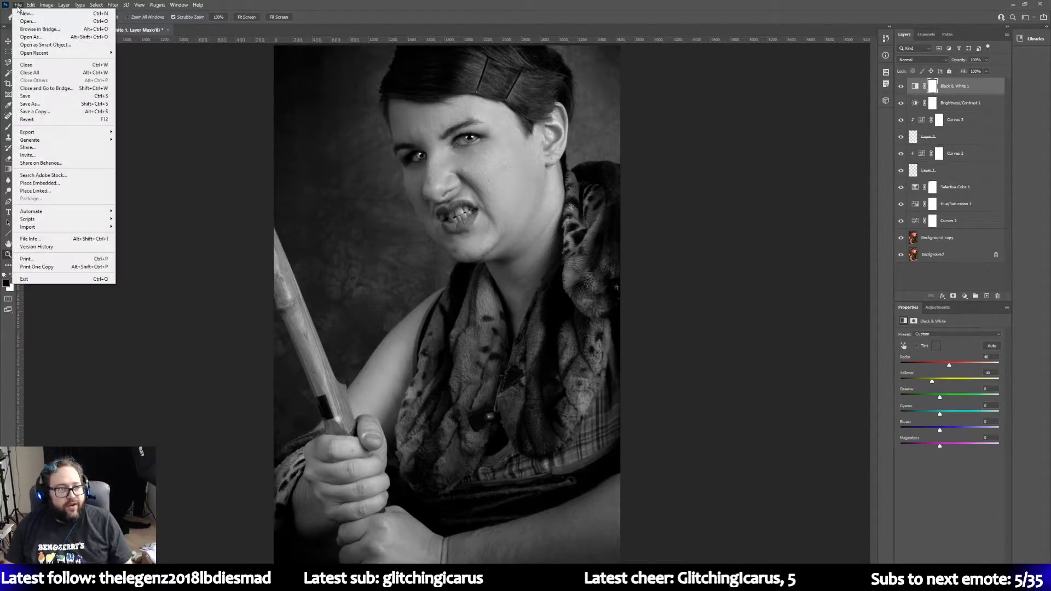
{"action": "left_click", "coordinate": [51, 104]}
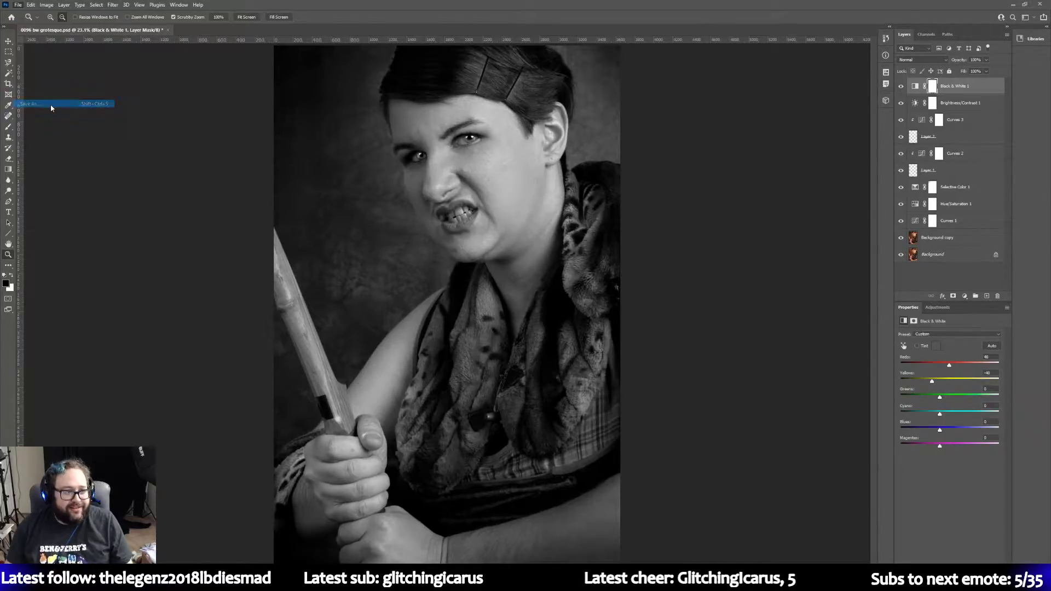
{"action": "left_click", "coordinate": [94, 253]}
{"action": "double_click", "coordinate": [95, 253]}
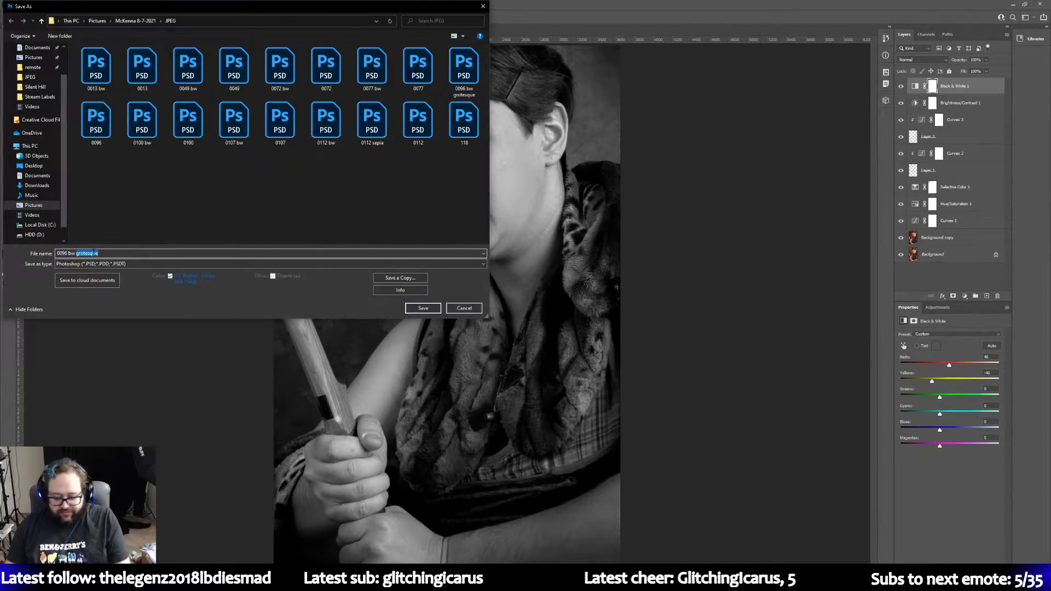
{"action": "key", "text": "BackSpace"}
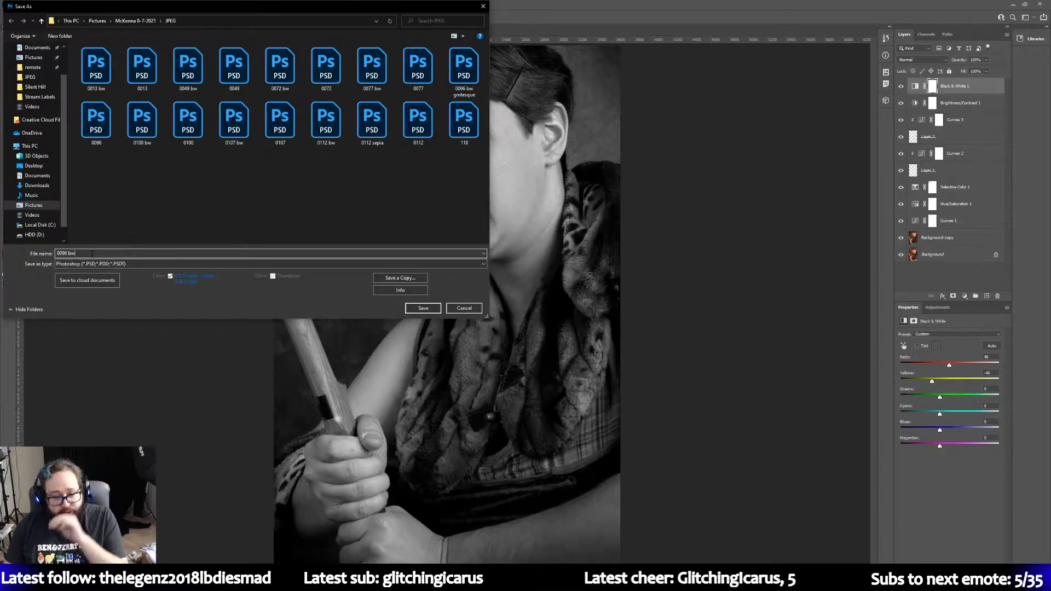
{"action": "left_click", "coordinate": [421, 310]}
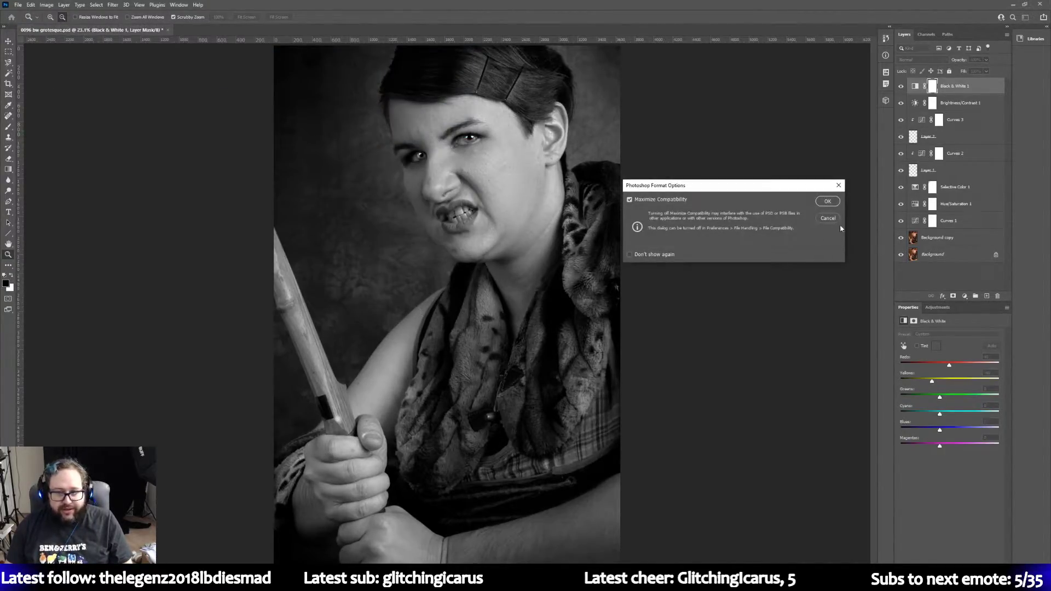
{"action": "left_click", "coordinate": [826, 201]}
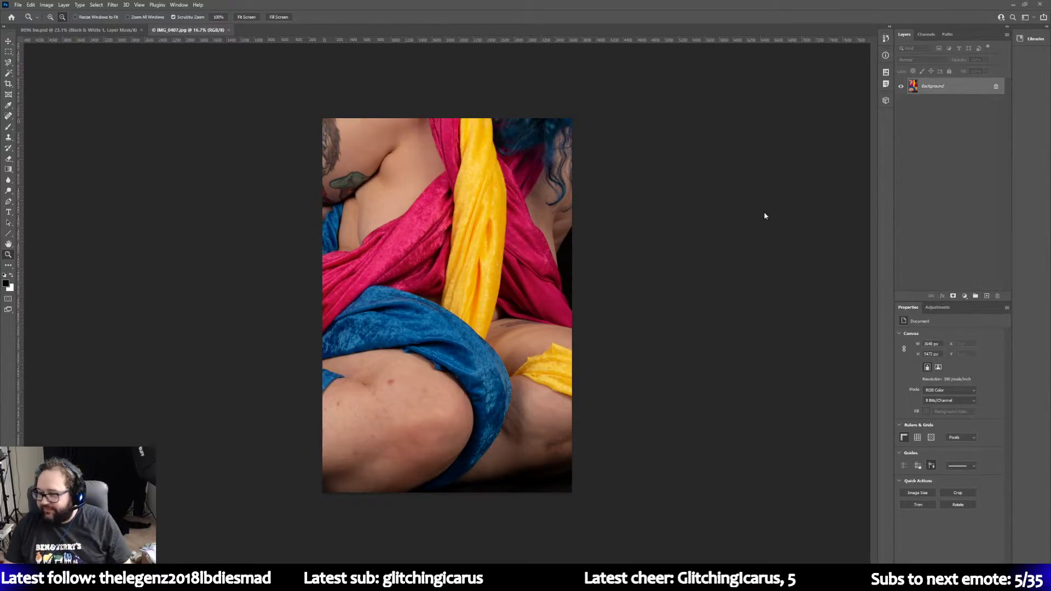
Step: Duplicate the Background layer in IMG_0407.jpg, keeping the suggested layer name and the same document as destination
{"action": "right_click", "coordinate": [933, 87]}
{"action": "left_click", "coordinate": [952, 103]}
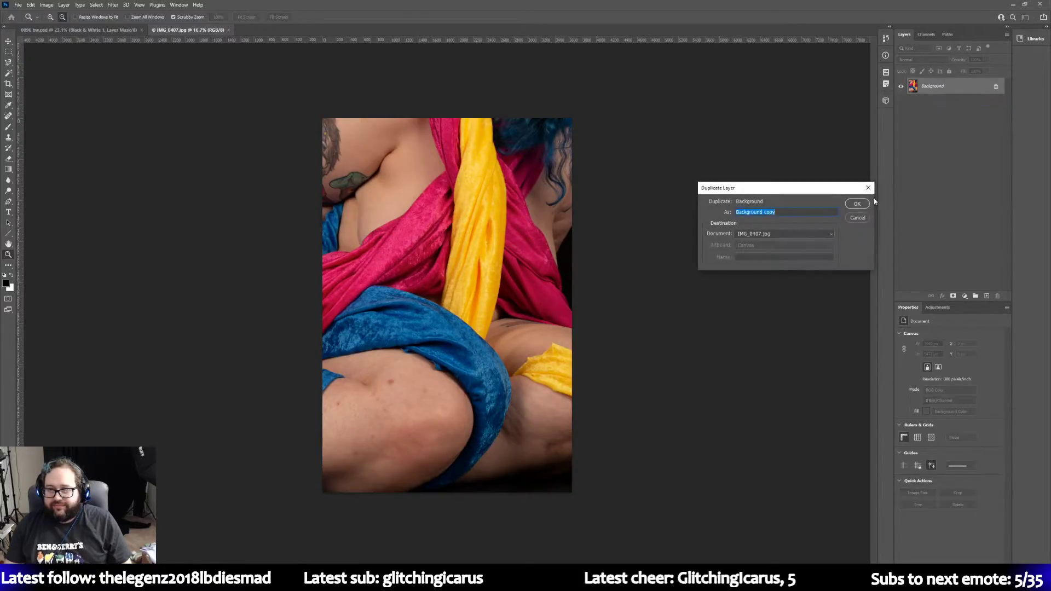
{"action": "left_click", "coordinate": [855, 204]}
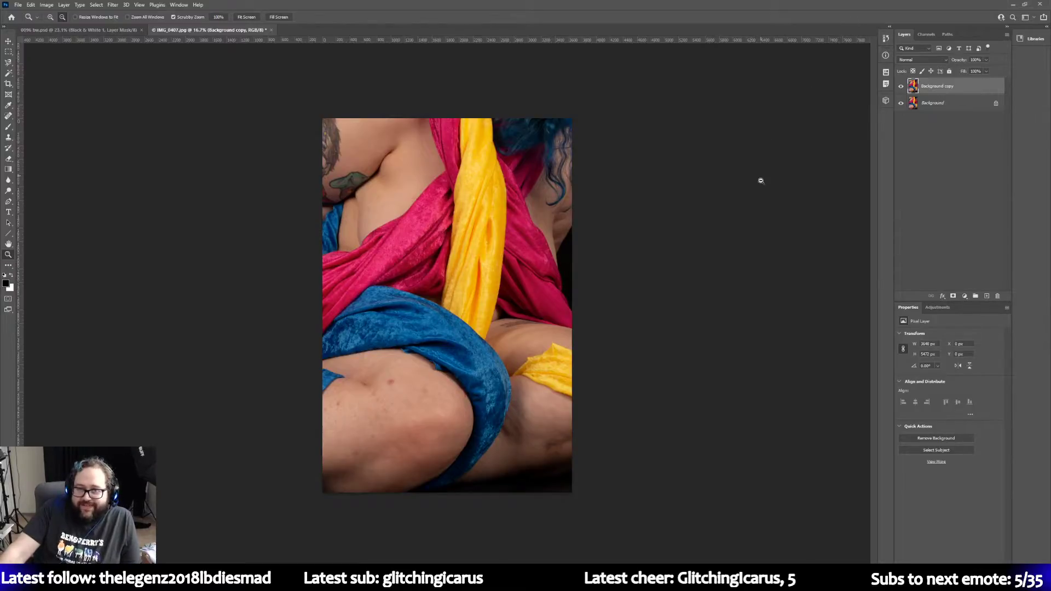
Step: Add a Curves adjustment layer above the duplicated layer and pull the RGB white point in to an input of about 248
{"action": "left_click", "coordinate": [937, 310]}
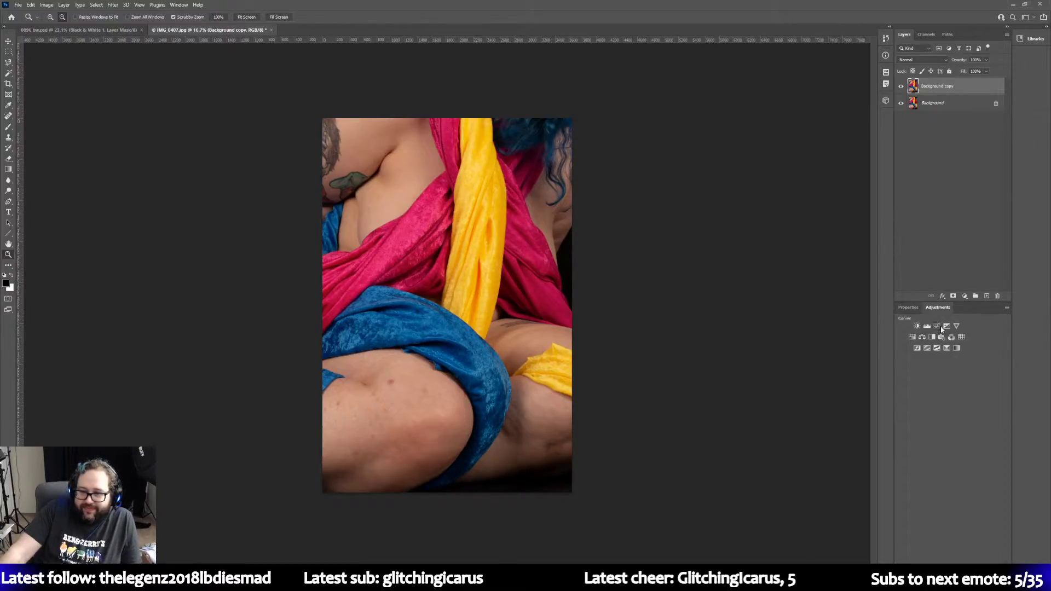
{"action": "left_click", "coordinate": [937, 327]}
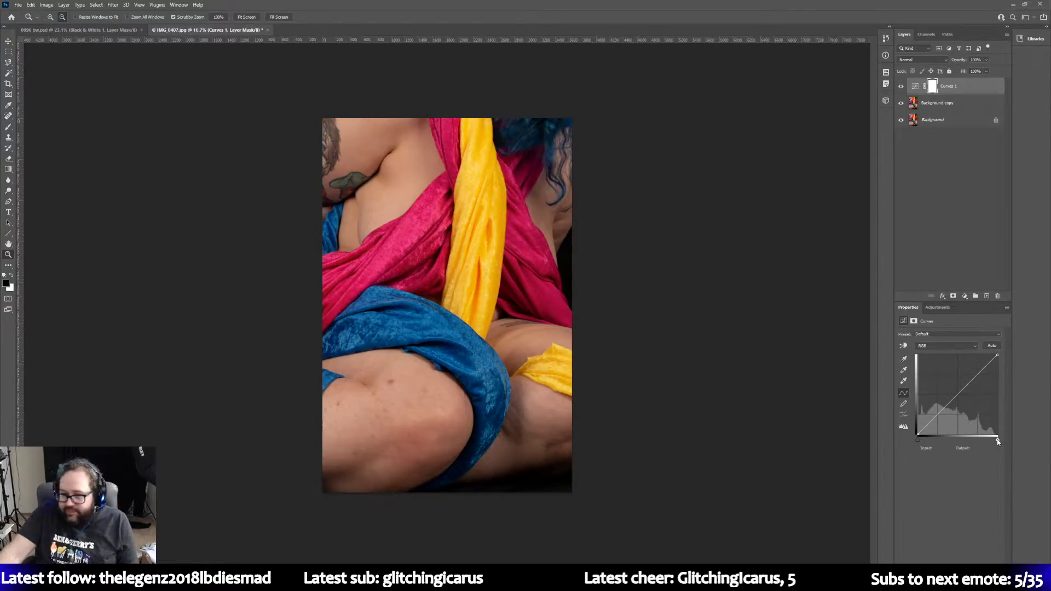
{"action": "left_click_drag", "start_coordinate": [997, 441], "coordinate": [995, 441]}
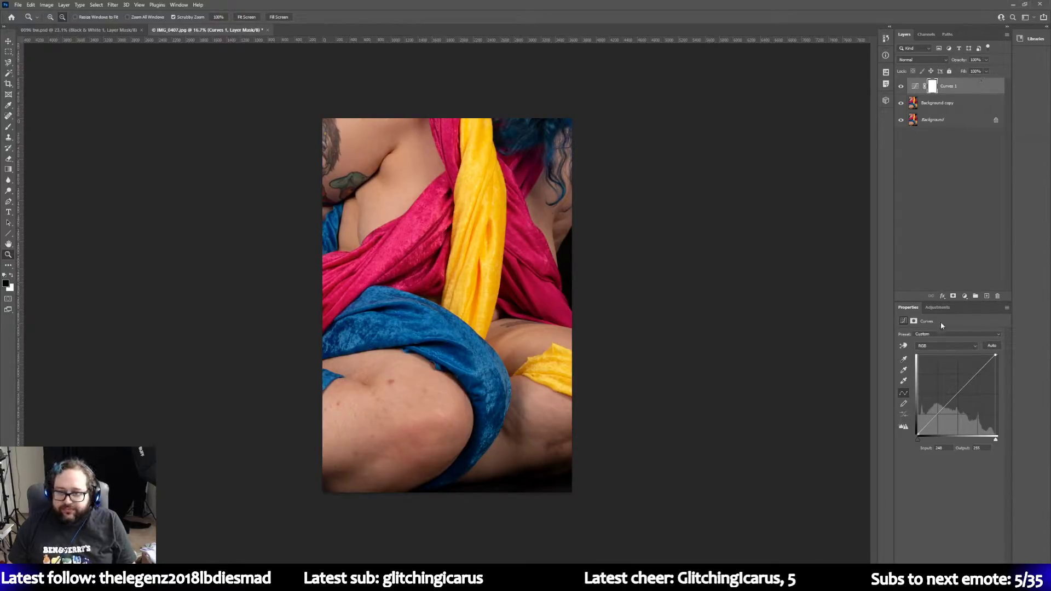
Step: Add a Hue/Saturation adjustment layer and set the saturation to about -10 for both Master and Yellows
{"action": "left_click", "coordinate": [937, 308]}
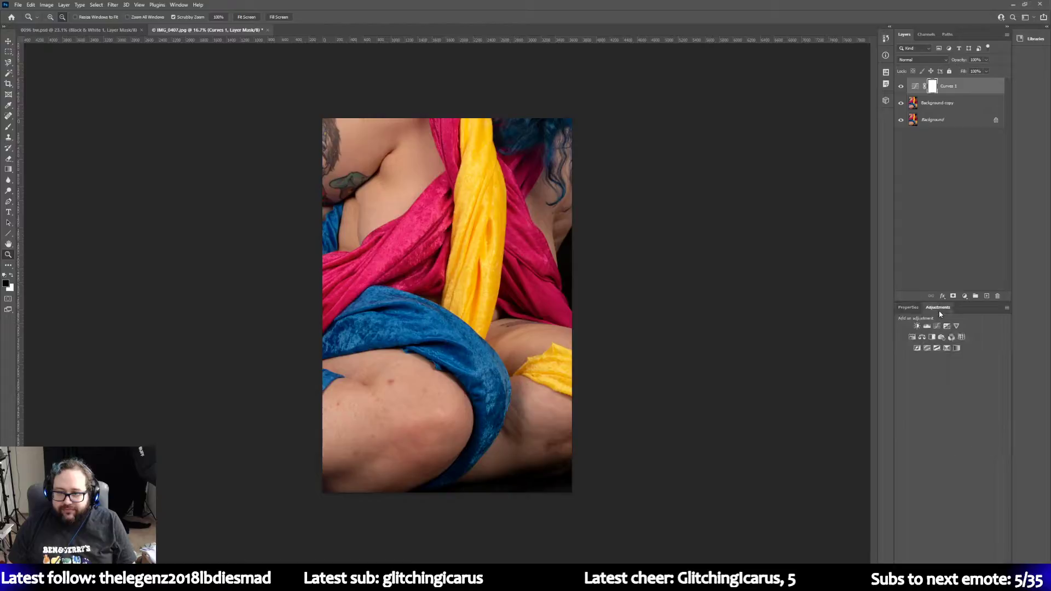
{"action": "left_click", "coordinate": [911, 338]}
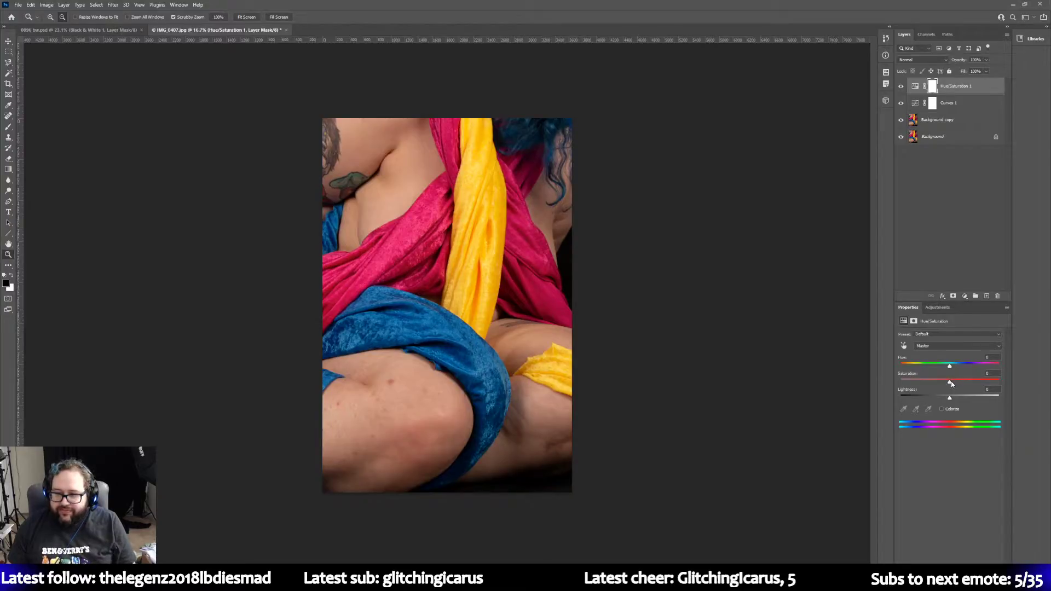
{"action": "left_click_drag", "start_coordinate": [948, 385], "coordinate": [945, 384]}
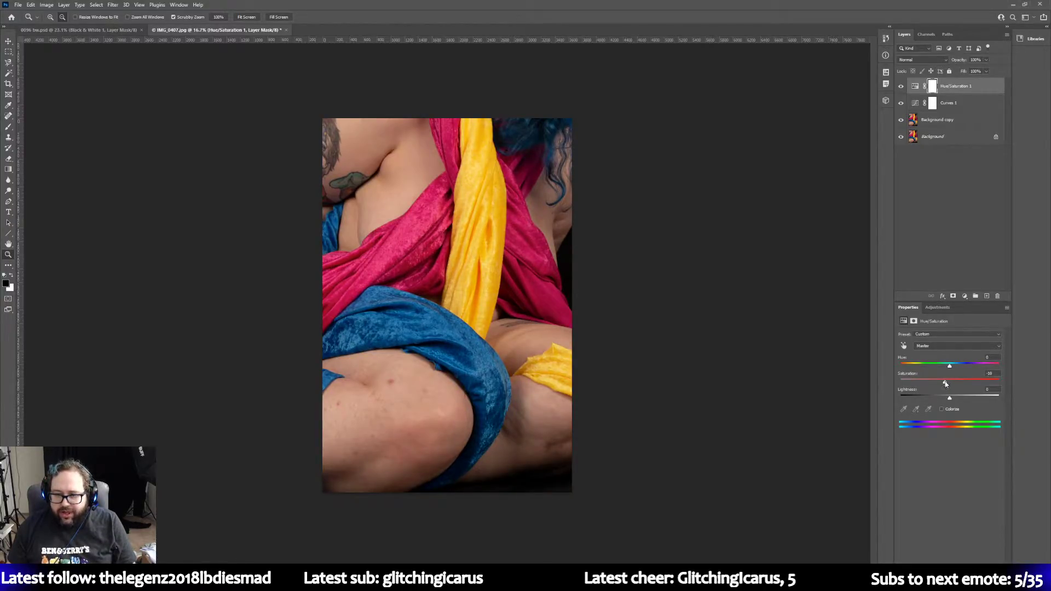
{"action": "left_click", "coordinate": [956, 347]}
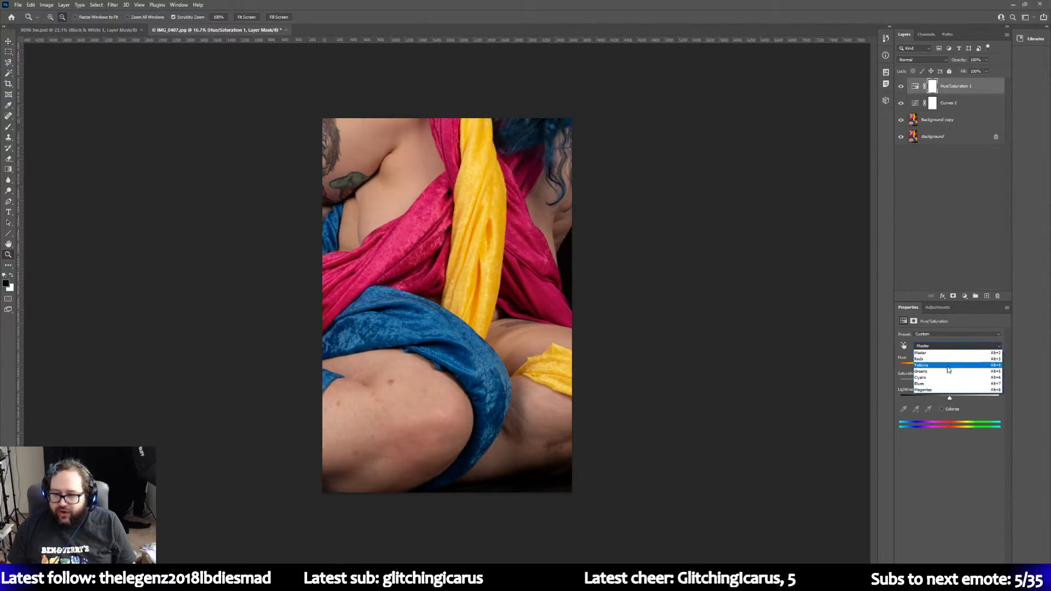
{"action": "left_click", "coordinate": [948, 364]}
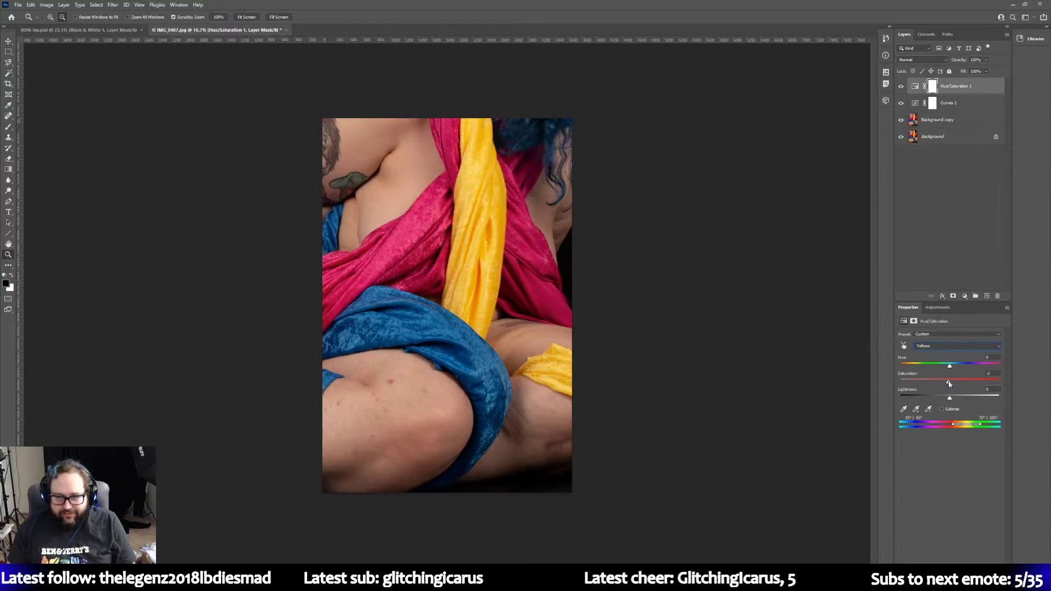
{"action": "mouse_move", "coordinate": [949, 383]}
{"action": "left_mouse_down"}
{"action": "mouse_move", "coordinate": [882, 373]}
{"action": "mouse_move", "coordinate": [945, 380]}
{"action": "left_mouse_up"}
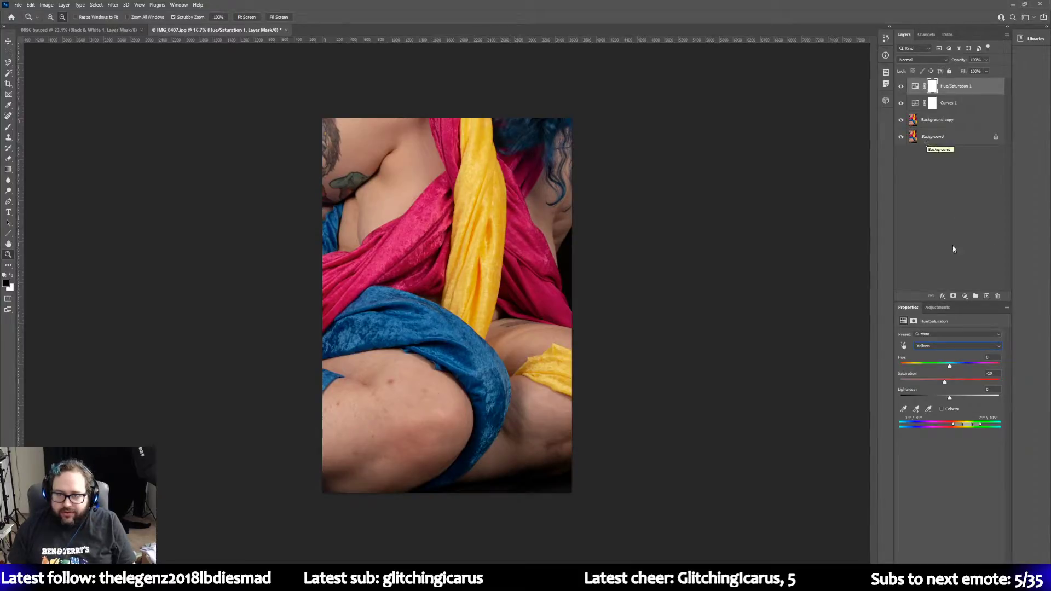
Step: Add a Selective Color adjustment layer and set Black to about +3% for the Blacks range
{"action": "left_click", "coordinate": [938, 307]}
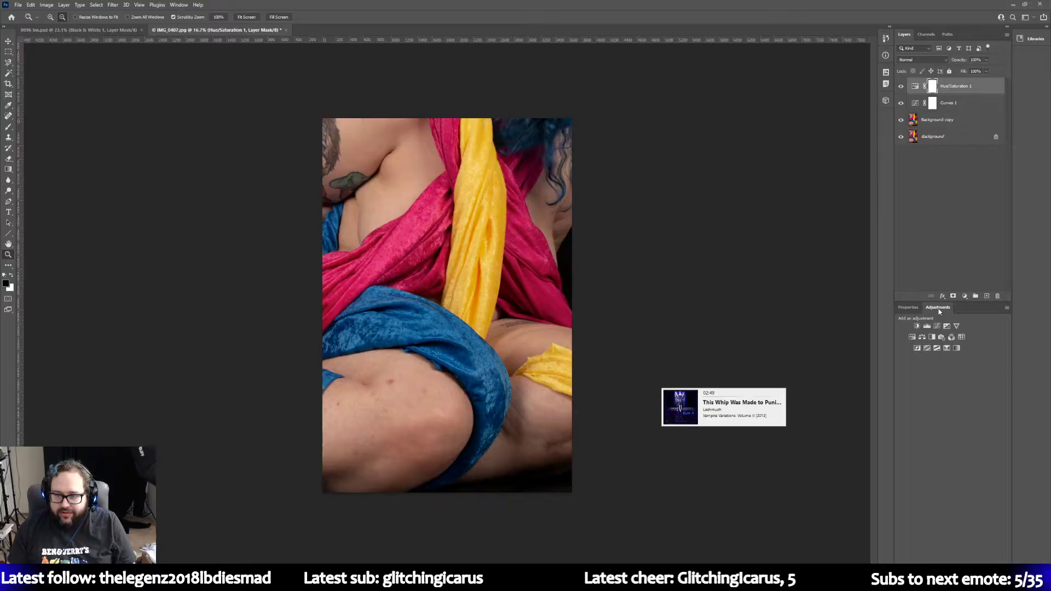
{"action": "left_click", "coordinate": [946, 349]}
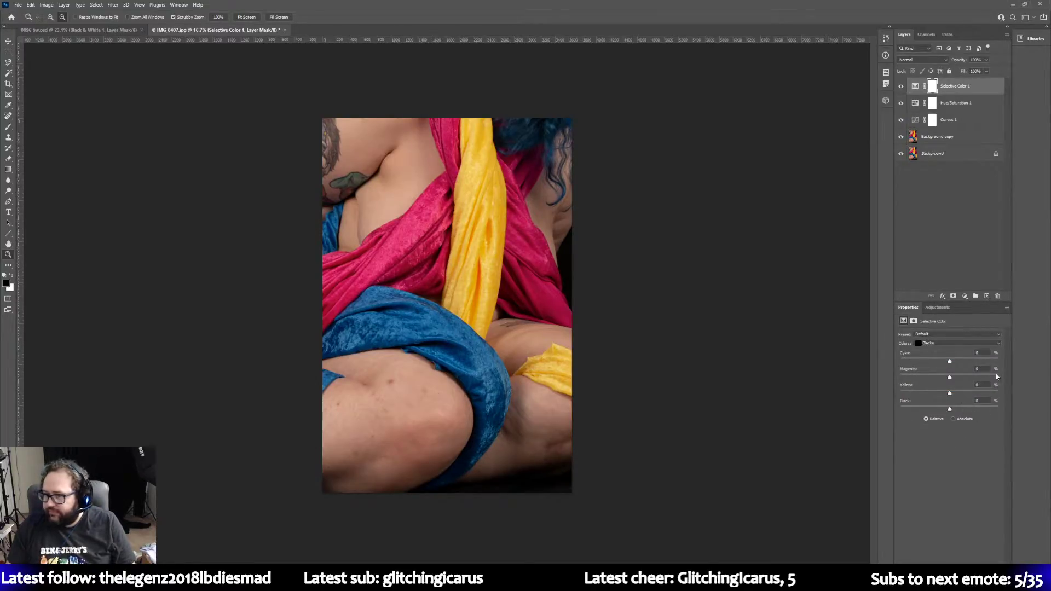
{"action": "left_click_drag", "start_coordinate": [952, 415], "coordinate": [821, 411]}
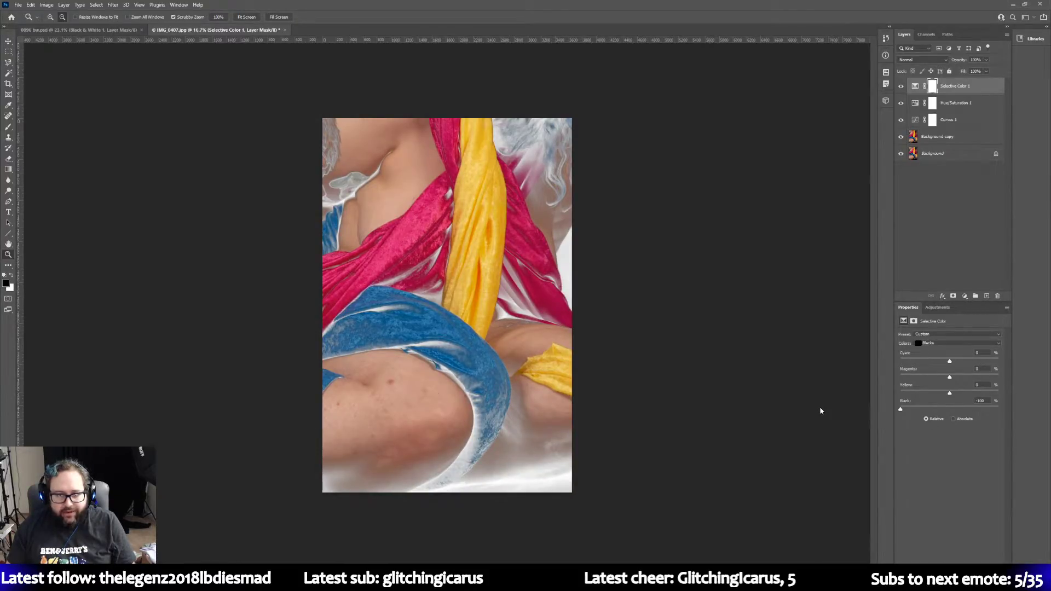
{"action": "left_click_drag", "start_coordinate": [819, 410], "coordinate": [952, 419]}
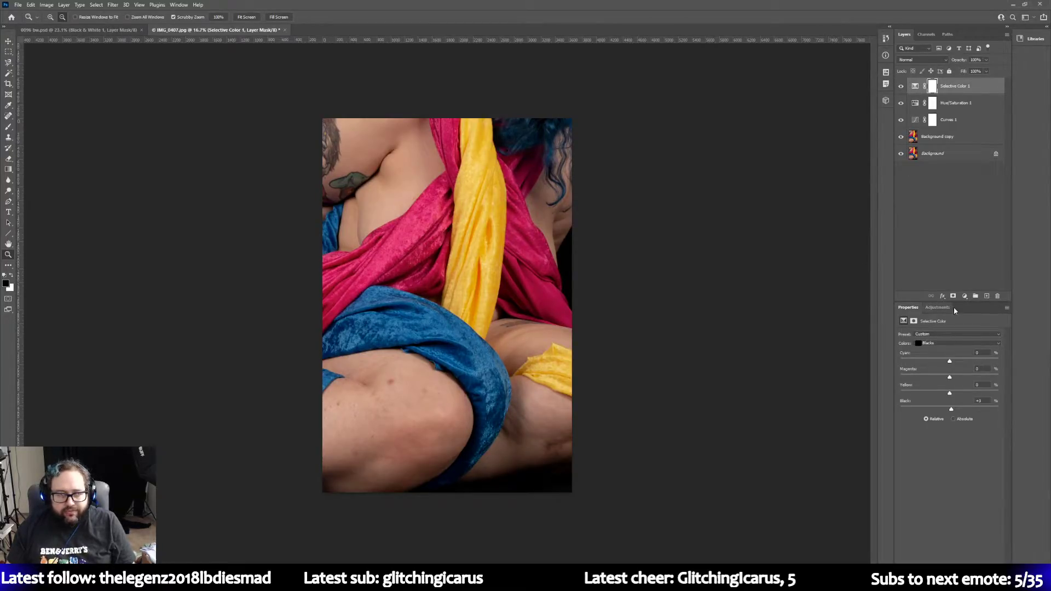
Step: Try shading the photo's upper-left corner with a diagonal gradient on the Background copy layer, and undo it
{"action": "left_click", "coordinate": [948, 138]}
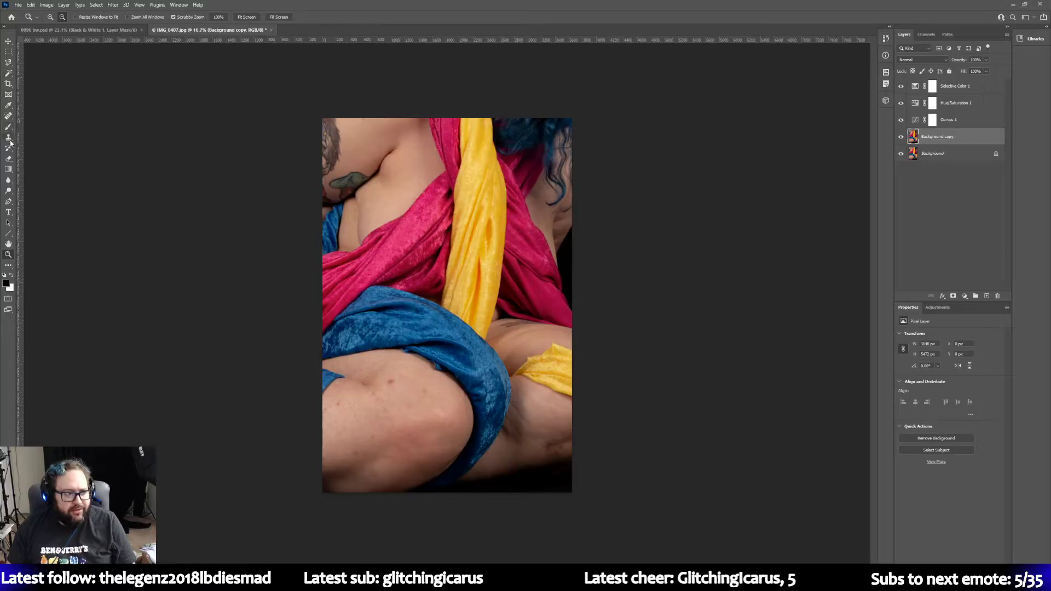
{"action": "left_click", "coordinate": [7, 173]}
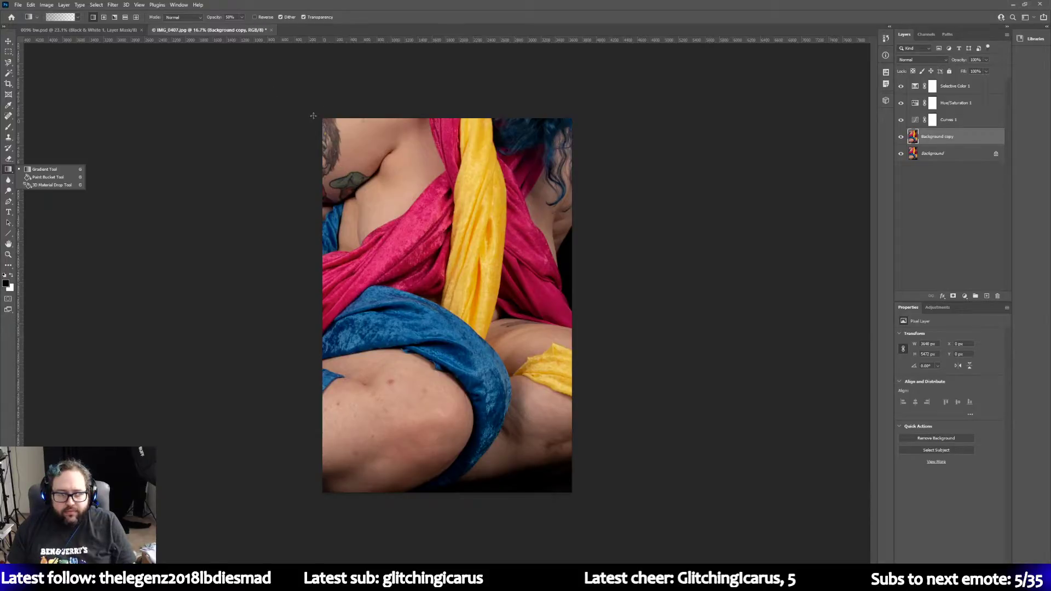
{"action": "left_click_drag", "start_coordinate": [310, 106], "coordinate": [478, 262]}
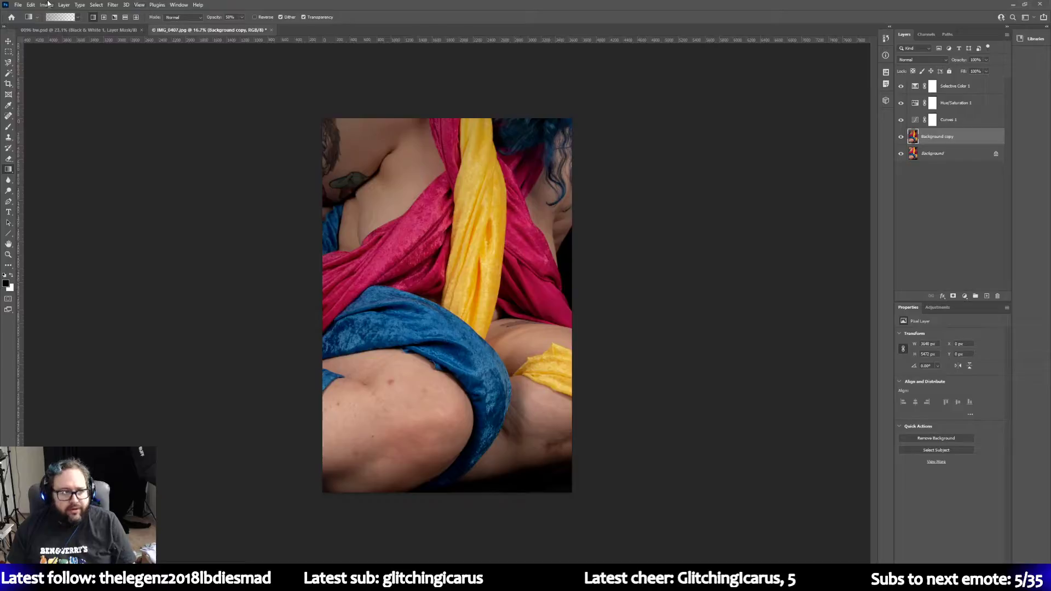
{"action": "left_click", "coordinate": [31, 5]}
{"action": "left_click", "coordinate": [48, 13]}
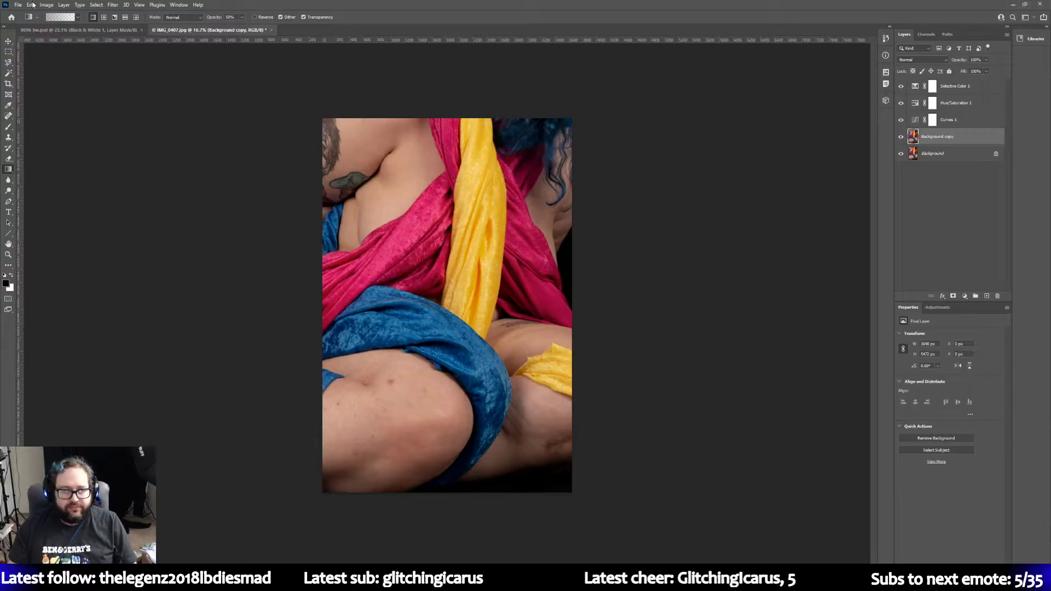
Step: Brighten the midtones in Curves 1 by raising the middle of the RGB curve to input 128, output about 151
{"action": "left_click", "coordinate": [937, 307]}
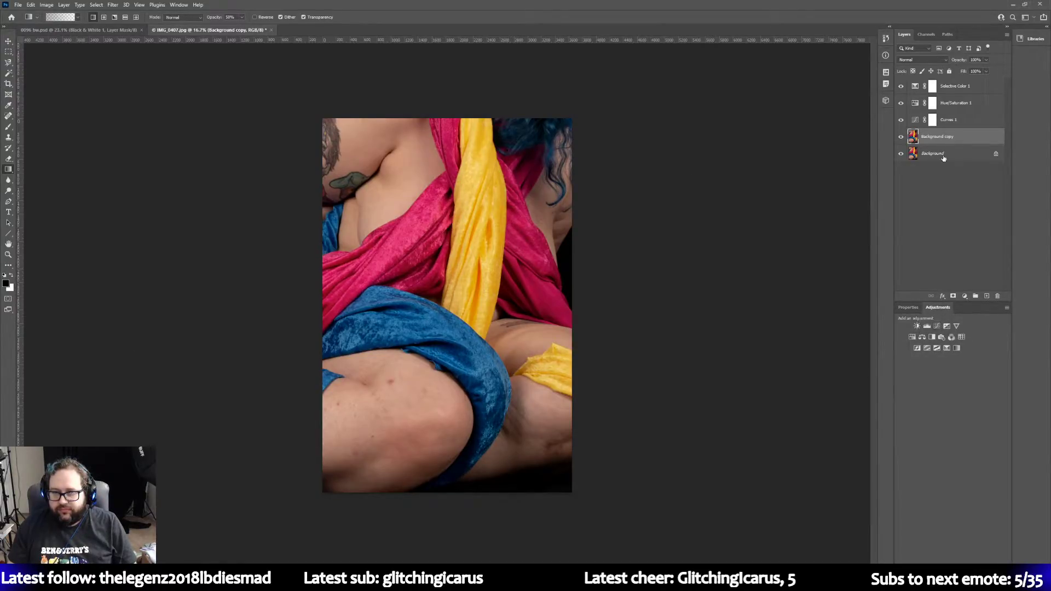
{"action": "left_click", "coordinate": [949, 121]}
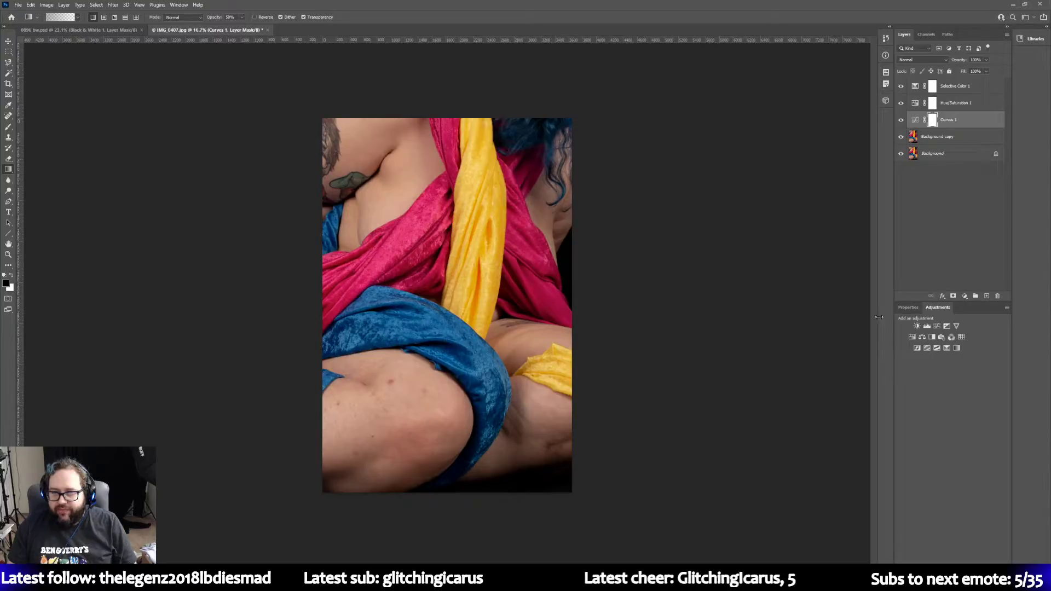
{"action": "left_click", "coordinate": [908, 308]}
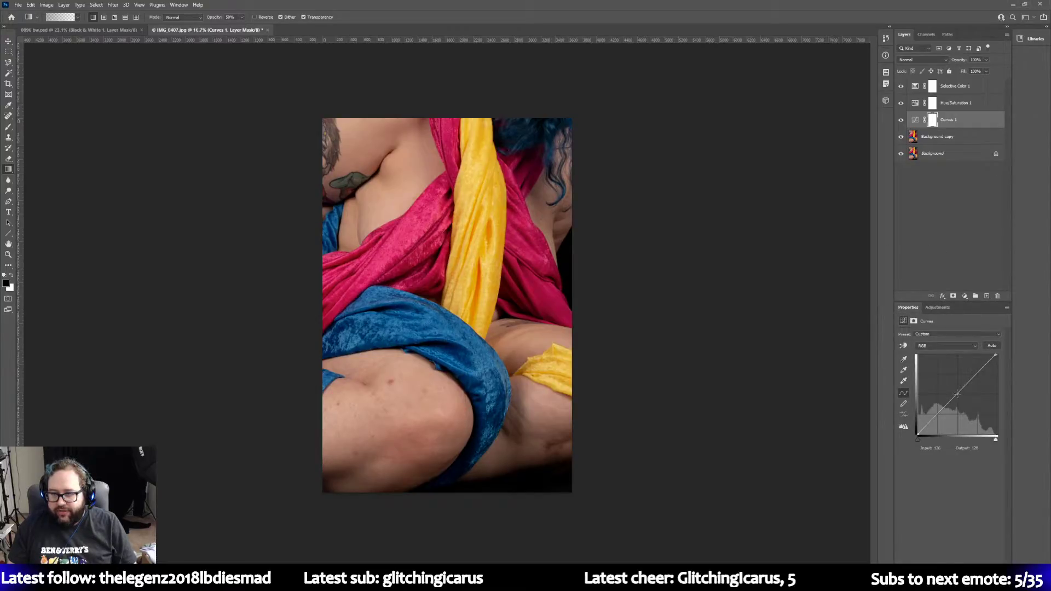
{"action": "left_click_drag", "start_coordinate": [957, 394], "coordinate": [957, 387]}
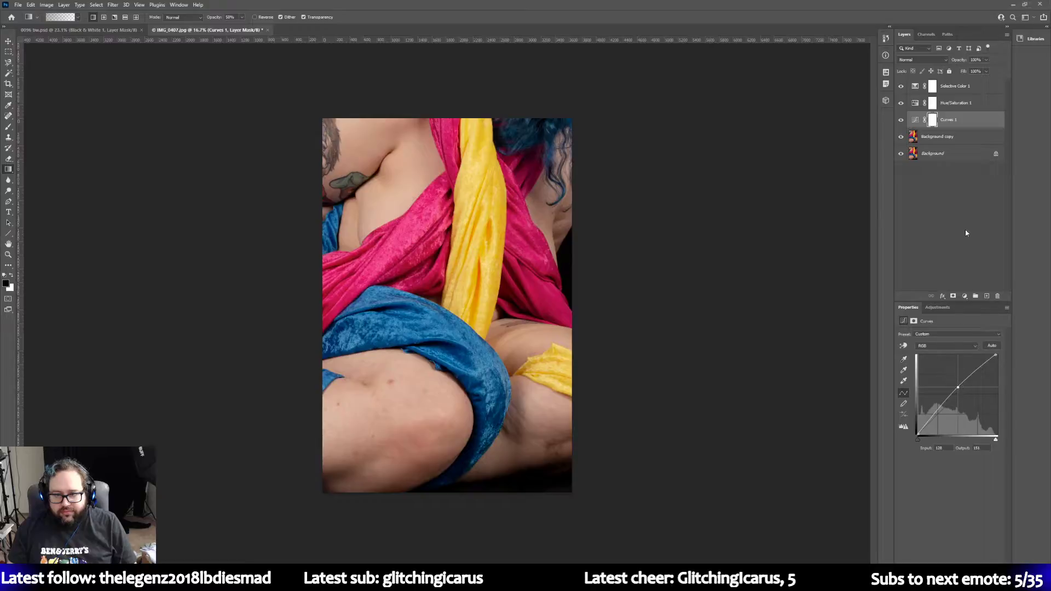
Step: Raise the Blues saturation to +100 in the Hue/Saturation 1 adjustment
{"action": "left_click", "coordinate": [959, 103]}
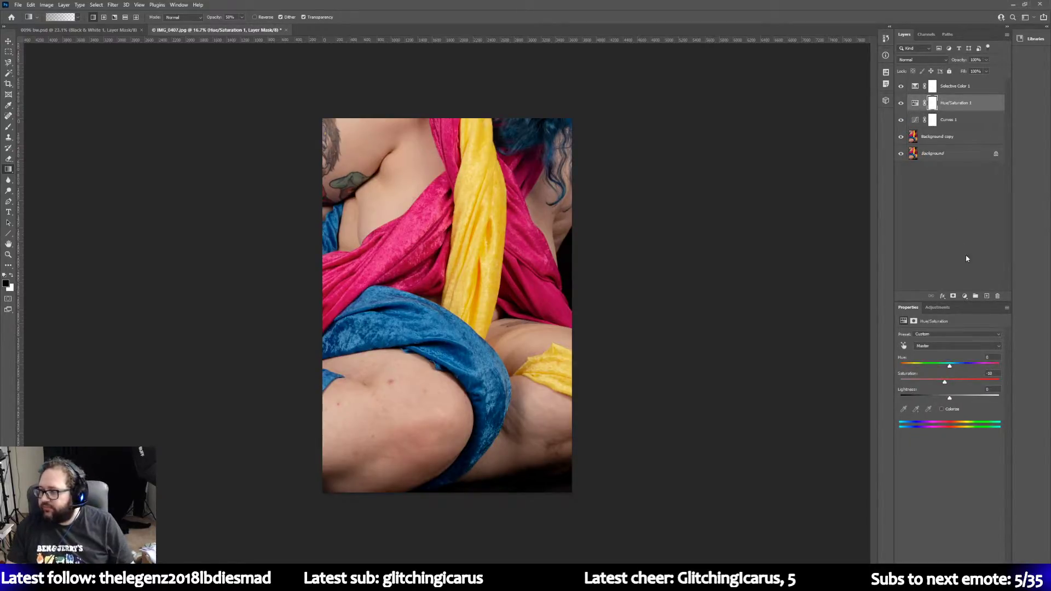
{"action": "left_click", "coordinate": [953, 346]}
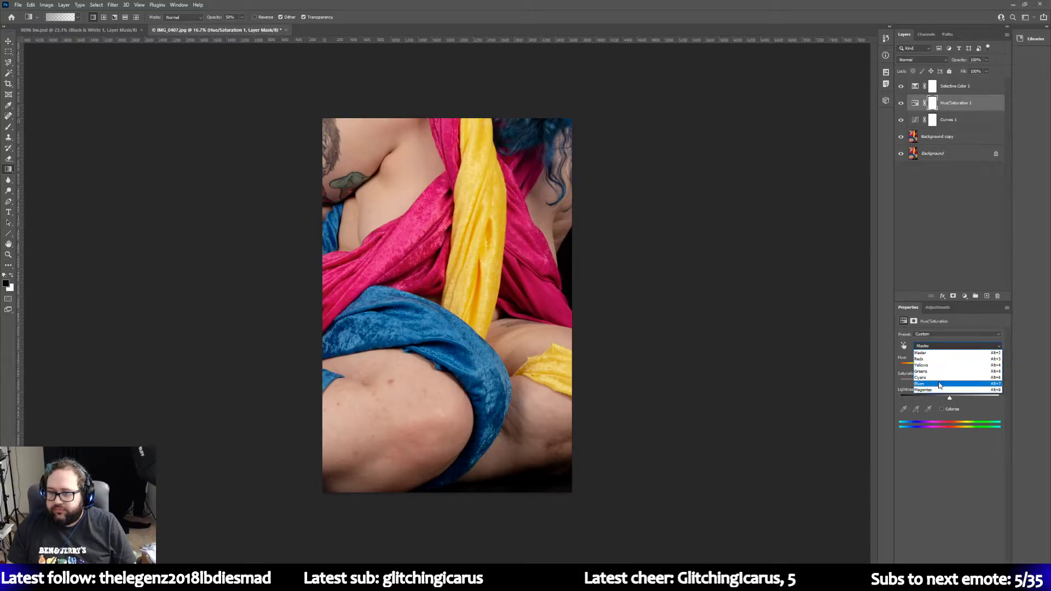
{"action": "left_click", "coordinate": [940, 383]}
{"action": "mouse_move", "coordinate": [952, 388]}
{"action": "left_mouse_down"}
{"action": "mouse_move", "coordinate": [1025, 375]}
{"action": "mouse_move", "coordinate": [965, 383]}
{"action": "left_mouse_up"}
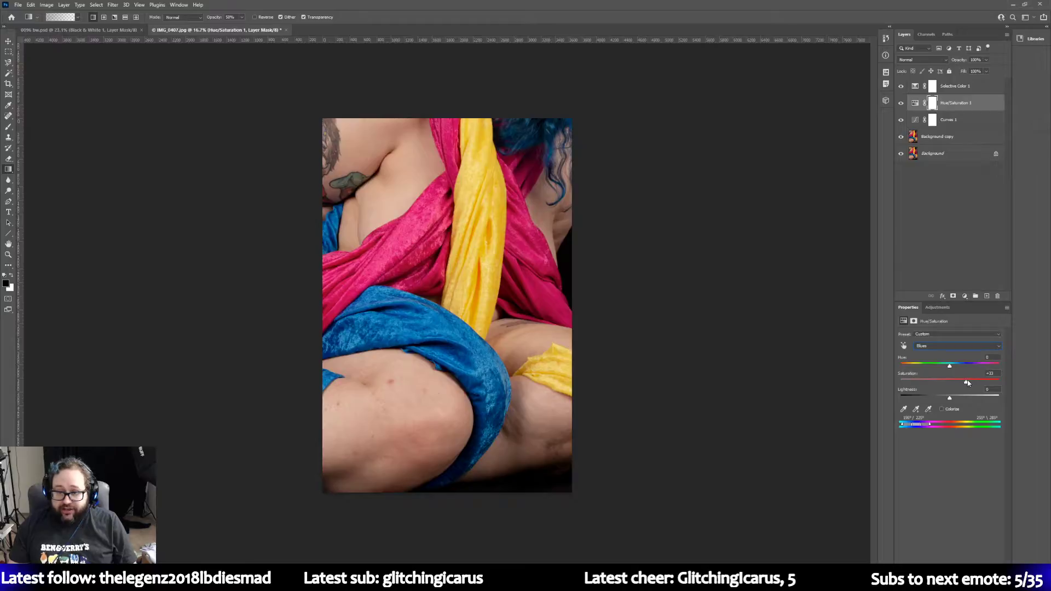
{"action": "left_click_drag", "start_coordinate": [973, 385], "coordinate": [1009, 389]}
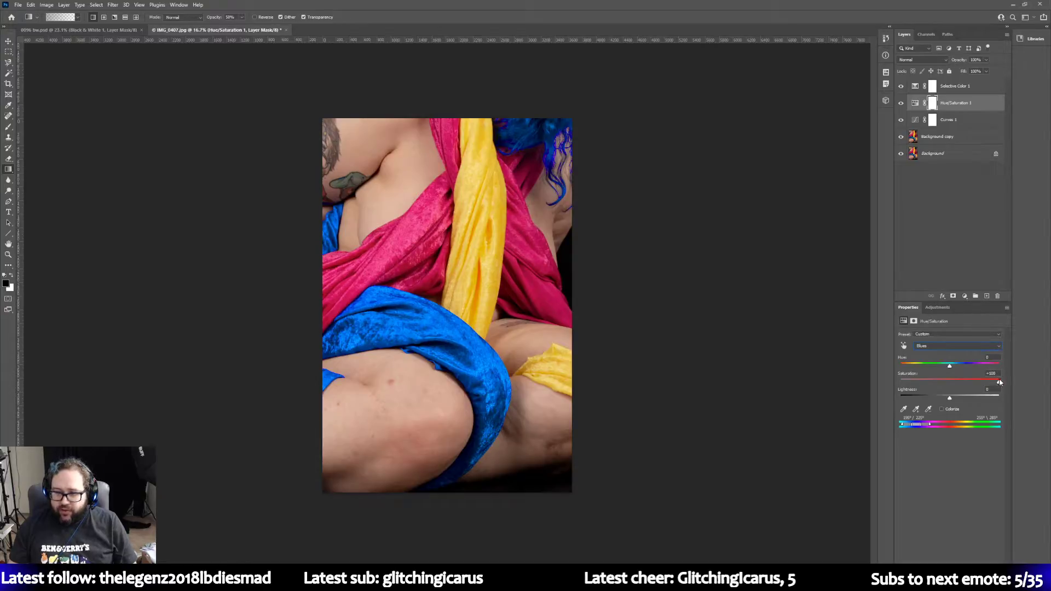
Step: Set the Blues saturation to about +38 and save the photo as Photoshop file 0407 with Maximize Compatibility
{"action": "left_click_drag", "start_coordinate": [999, 383], "coordinate": [968, 378]}
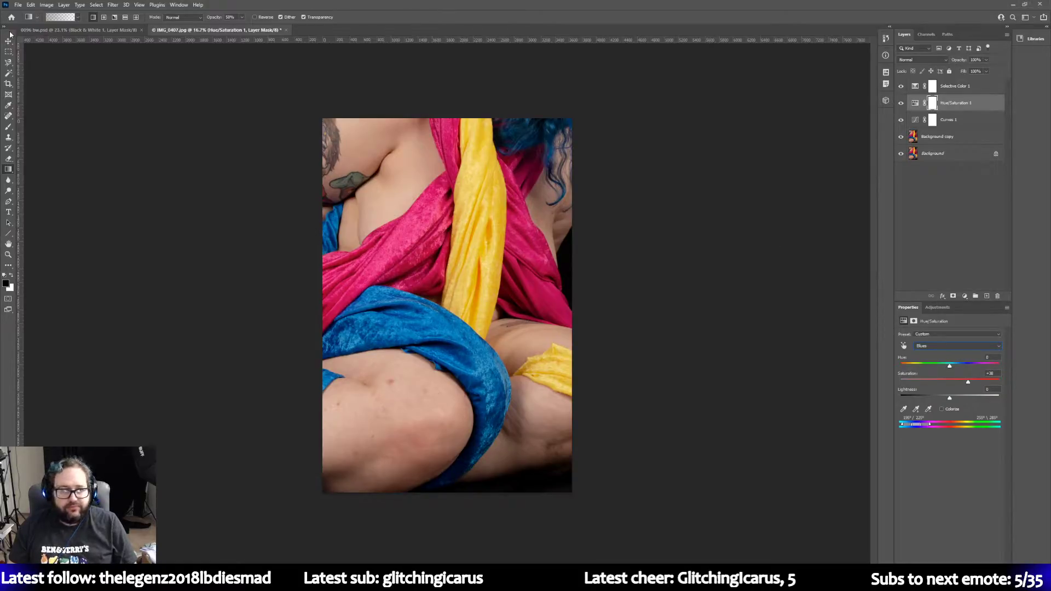
{"action": "left_click", "coordinate": [18, 5]}
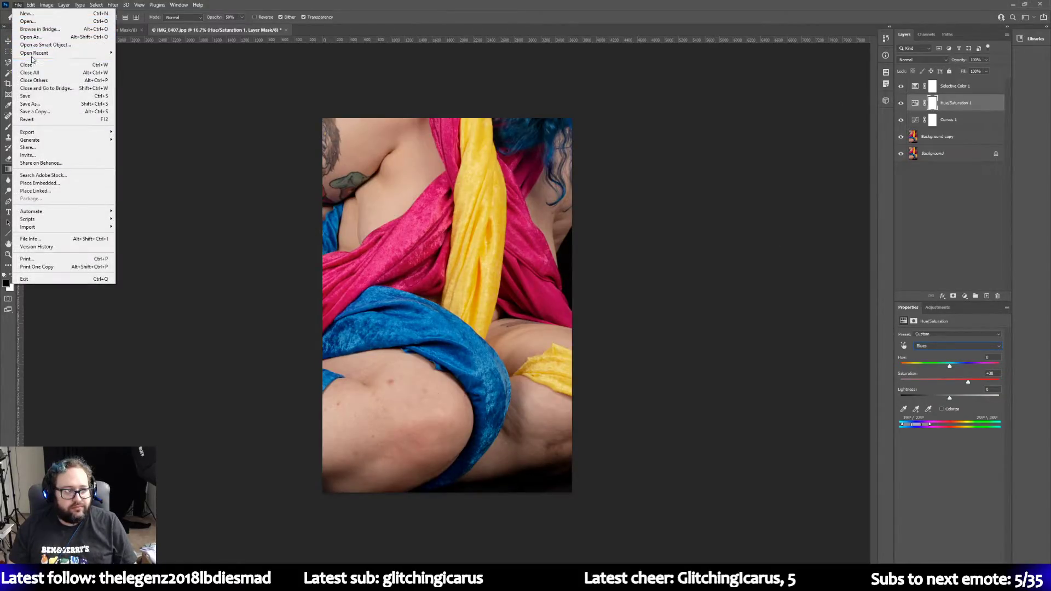
{"action": "left_click", "coordinate": [30, 104]}
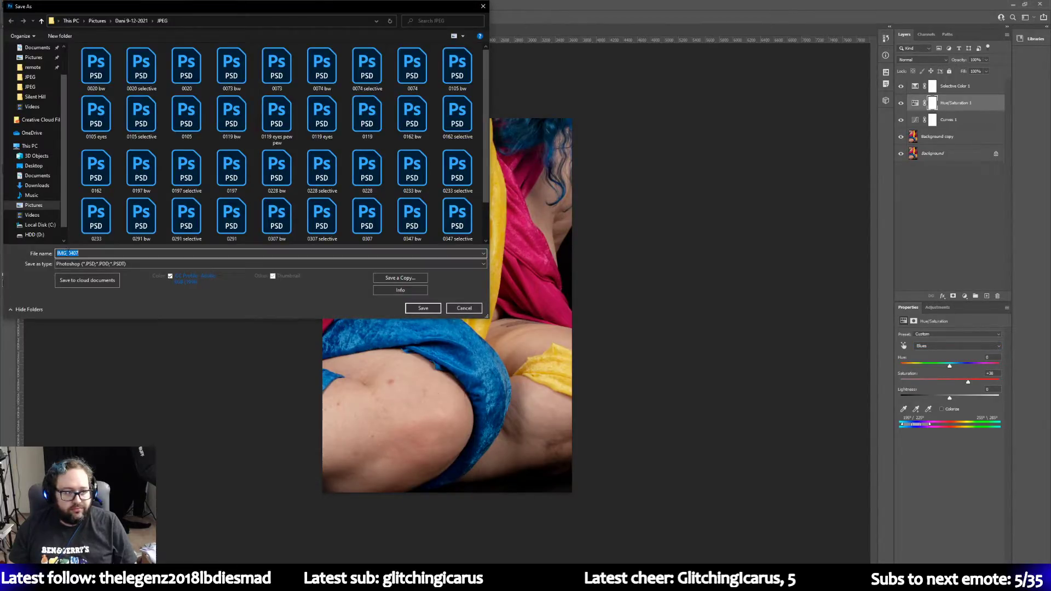
{"action": "left_click_drag", "start_coordinate": [68, 253], "coordinate": [57, 253]}
{"action": "key", "text": "BackSpace"}
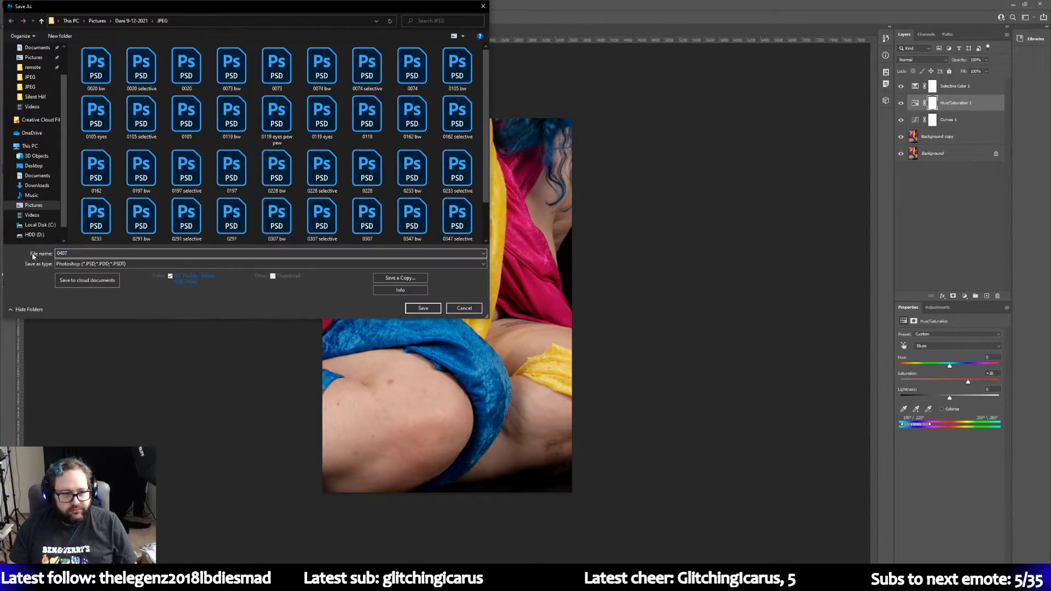
{"action": "key", "text": "Return"}
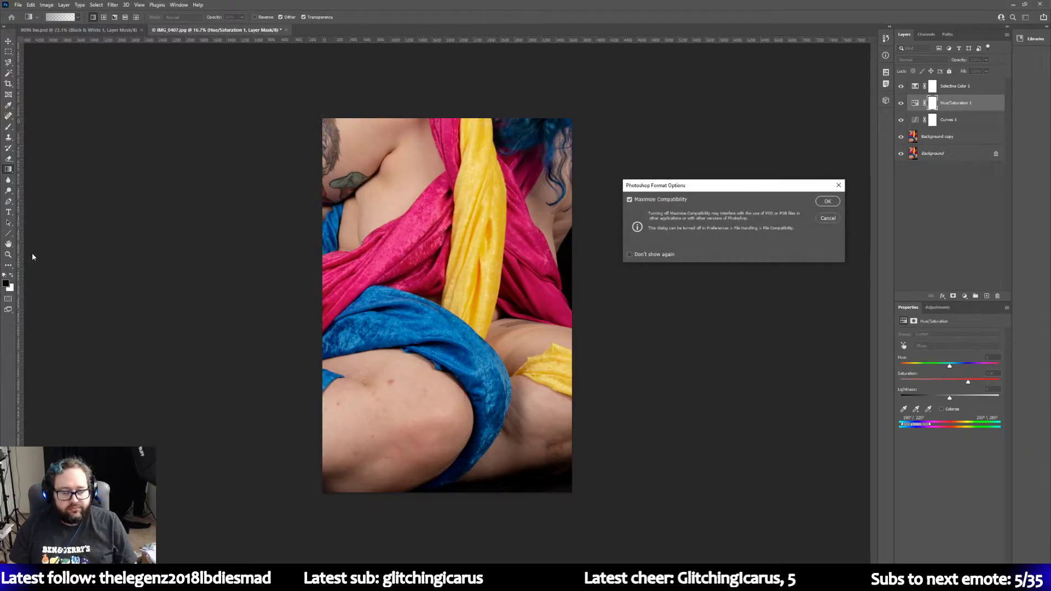
{"action": "key", "text": "Return"}
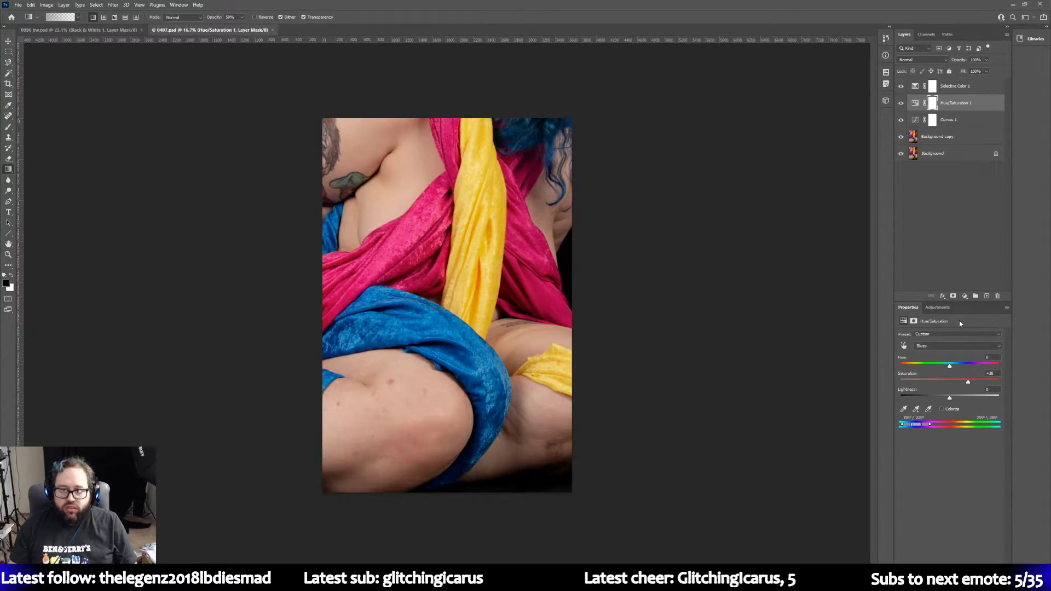
Step: Add a topmost Black & White adjustment layer with the Maximum Black preset, raising Blues to about 75 and Magentas to about 92
{"action": "left_click", "coordinate": [937, 307]}
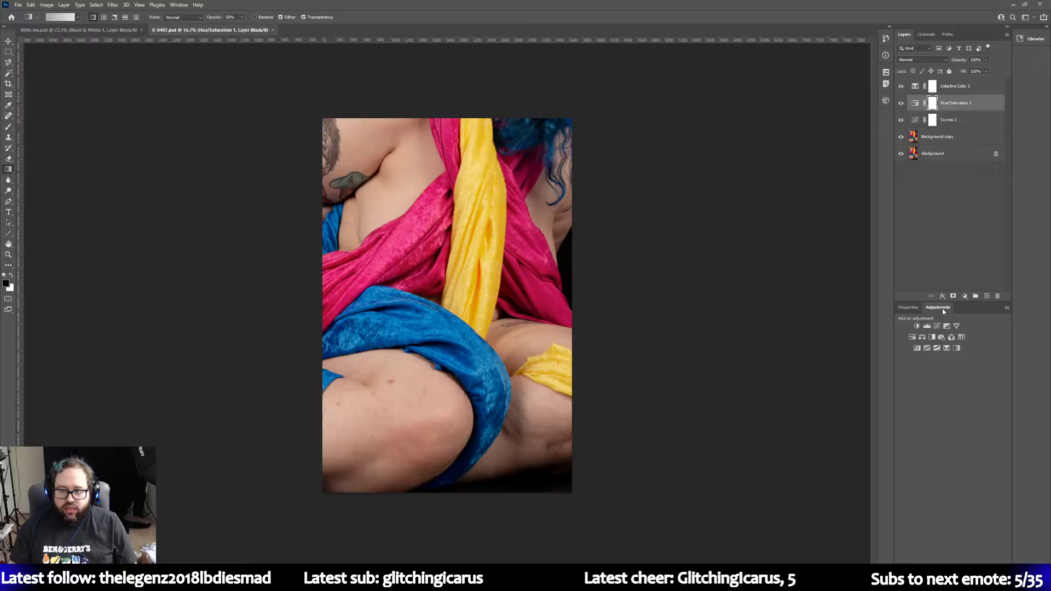
{"action": "left_click", "coordinate": [933, 337]}
{"action": "left_click_drag", "start_coordinate": [964, 99], "coordinate": [963, 88]}
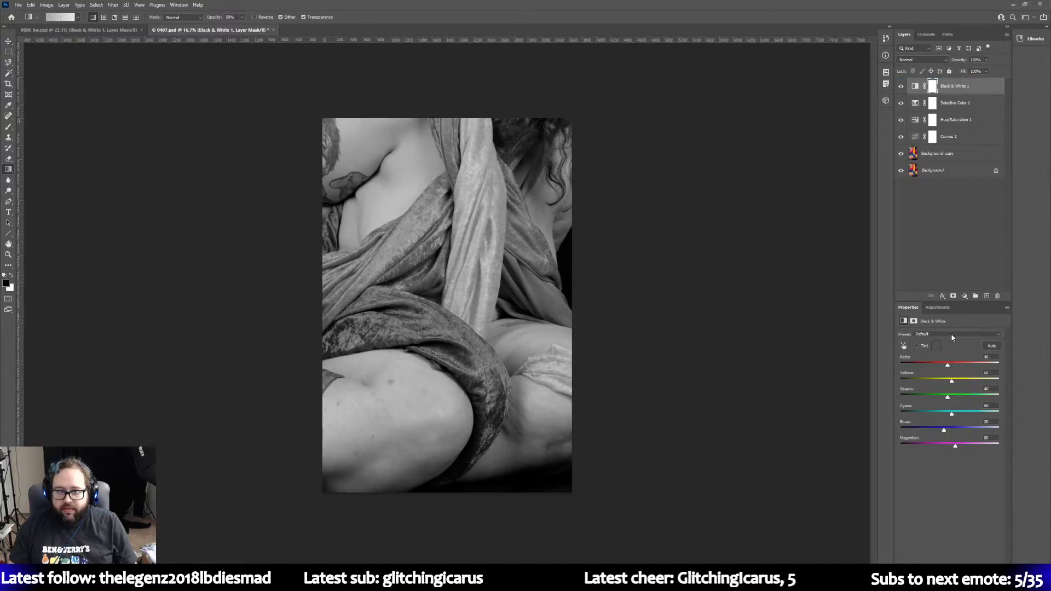
{"action": "left_click", "coordinate": [952, 338]}
{"action": "left_click", "coordinate": [935, 404]}
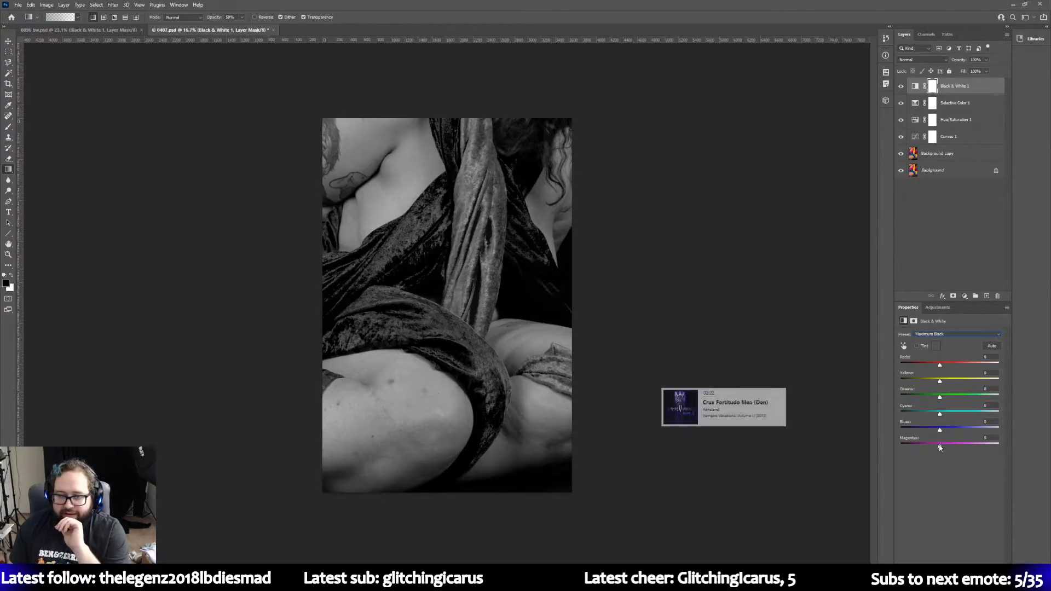
{"action": "mouse_move", "coordinate": [939, 446]}
{"action": "left_mouse_down"}
{"action": "mouse_move", "coordinate": [957, 447]}
{"action": "mouse_move", "coordinate": [953, 433]}
{"action": "left_mouse_up"}
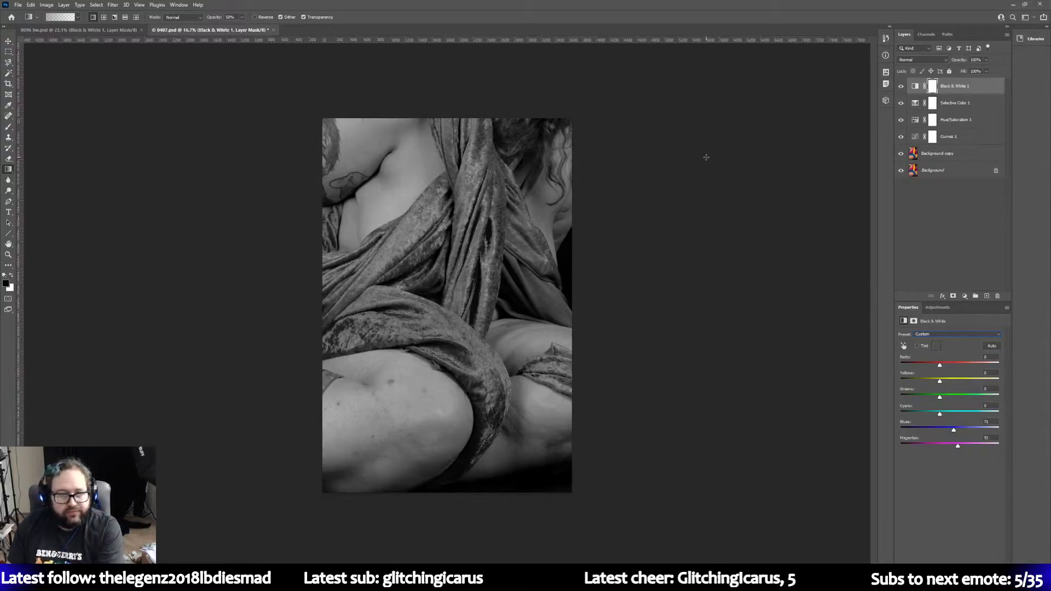
Step: Select the pink, yellow and blue draped fabrics by tracing their edges with the Magnetic Lasso
{"action": "left_click", "coordinate": [8, 63]}
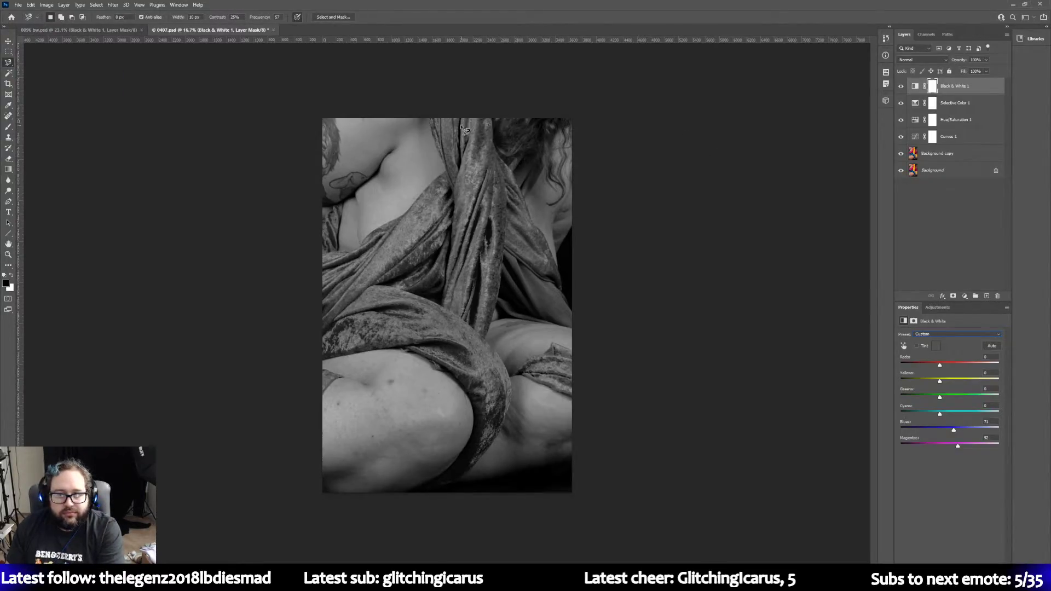
{"action": "left_click", "coordinate": [429, 118]}
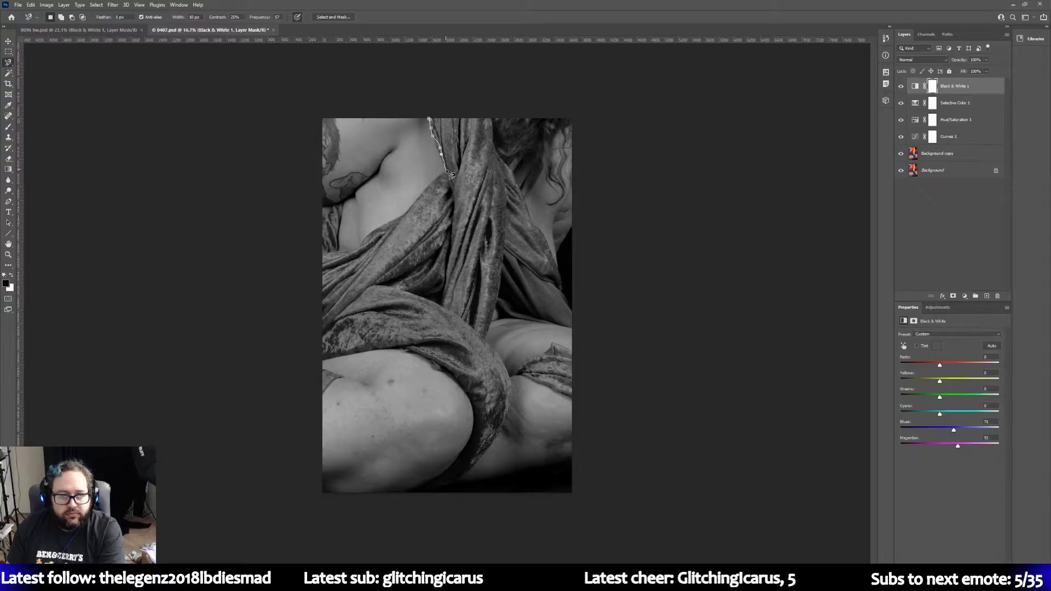
{"action": "left_click", "coordinate": [446, 170]}
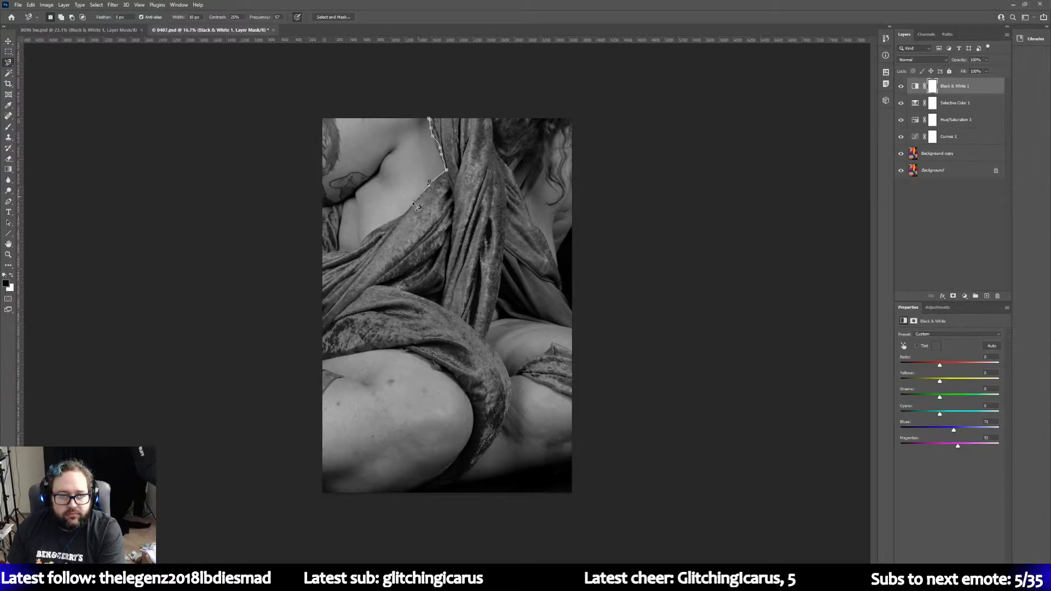
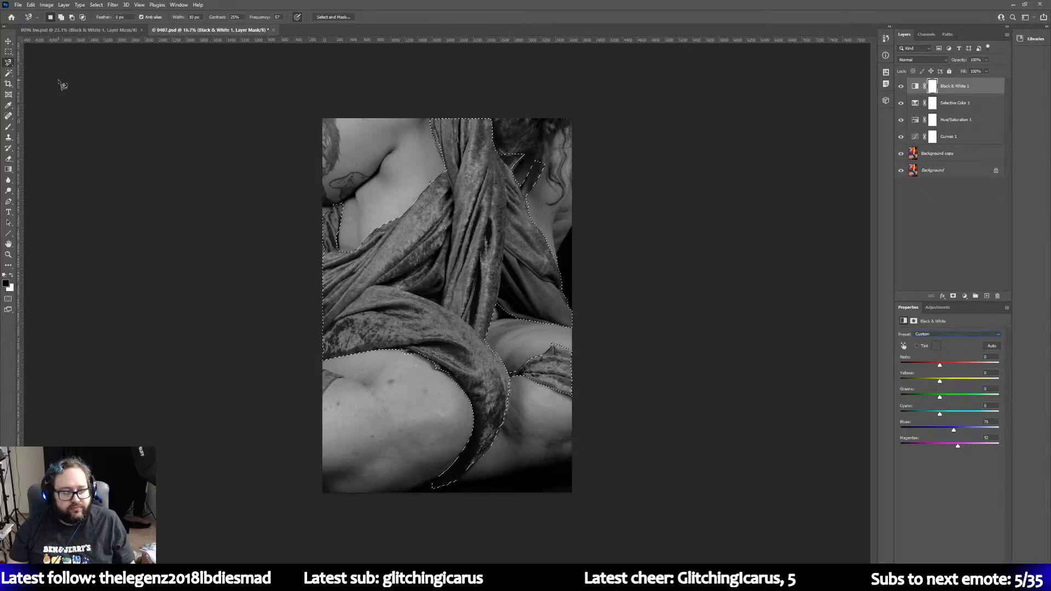
Step: Refine the fabric selection in Select and Mask with Radius 5 px, Smooth 5 and Feather 5 px
{"action": "left_click", "coordinate": [333, 17]}
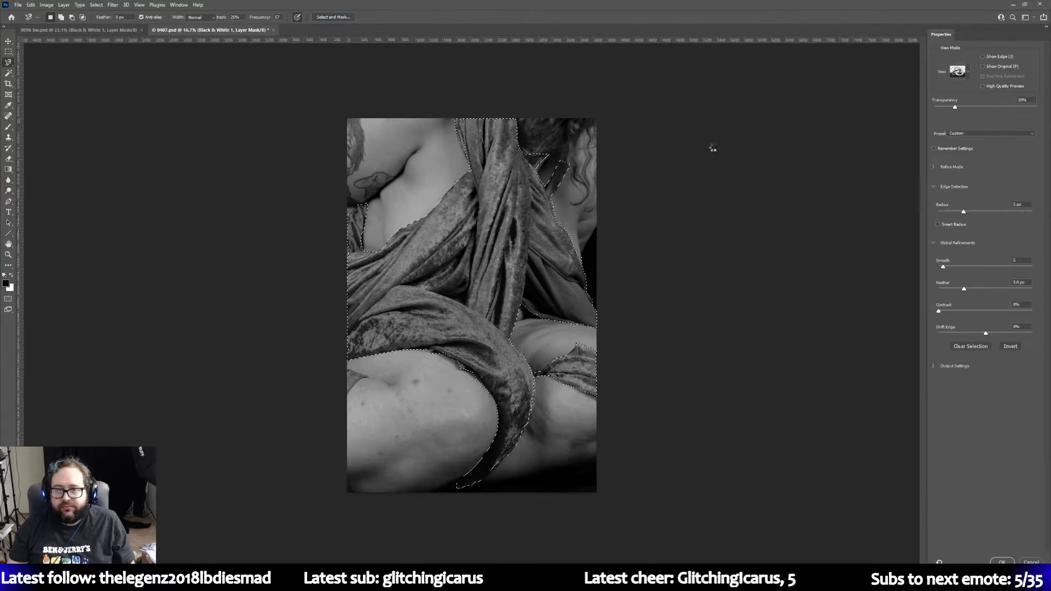
{"action": "left_click", "coordinate": [1027, 205]}
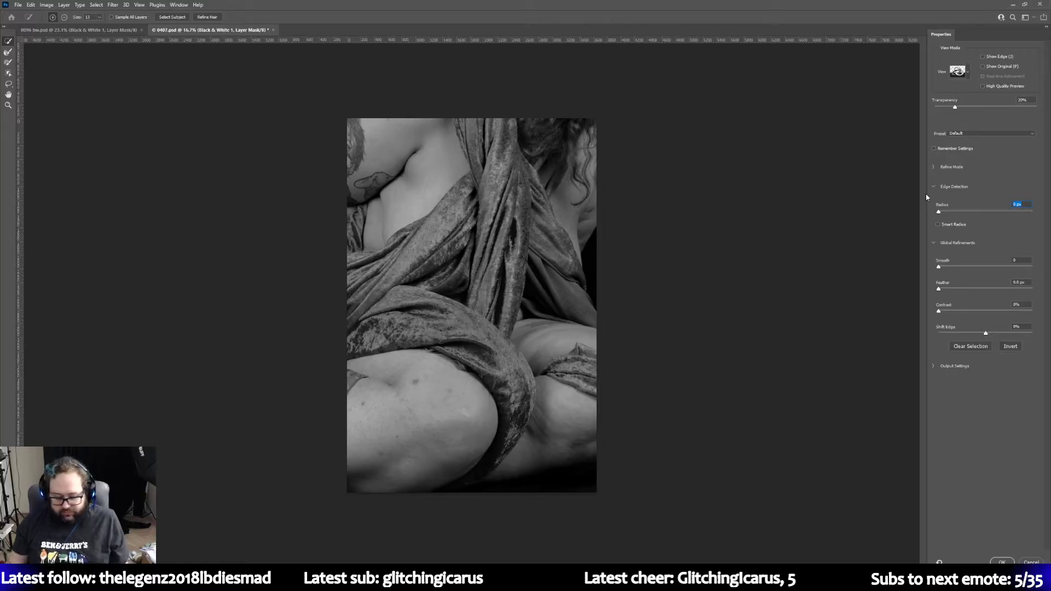
{"action": "type", "text": "5"}
{"action": "key", "text": "Tab"}
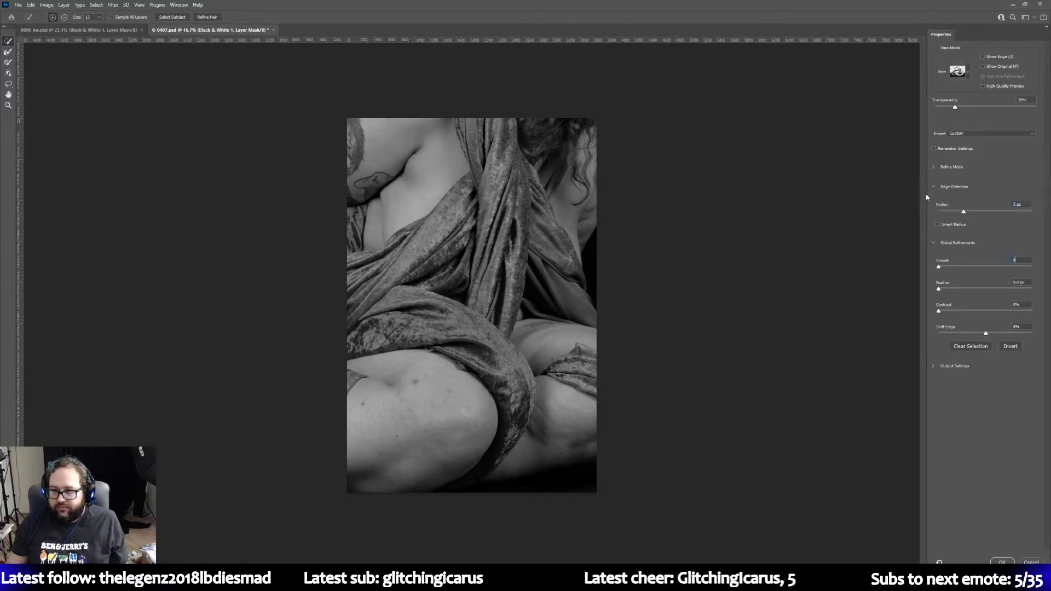
{"action": "type", "text": "5"}
{"action": "key", "text": "Tab"}
{"action": "type", "text": "5"}
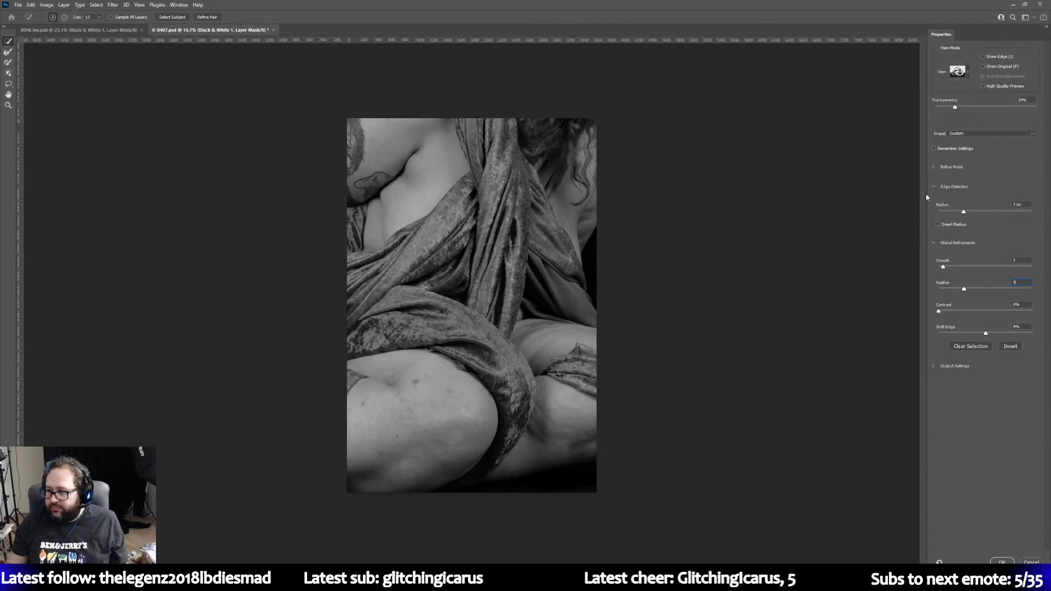
{"action": "key", "text": "Return"}
{"action": "key", "text": "Return"}
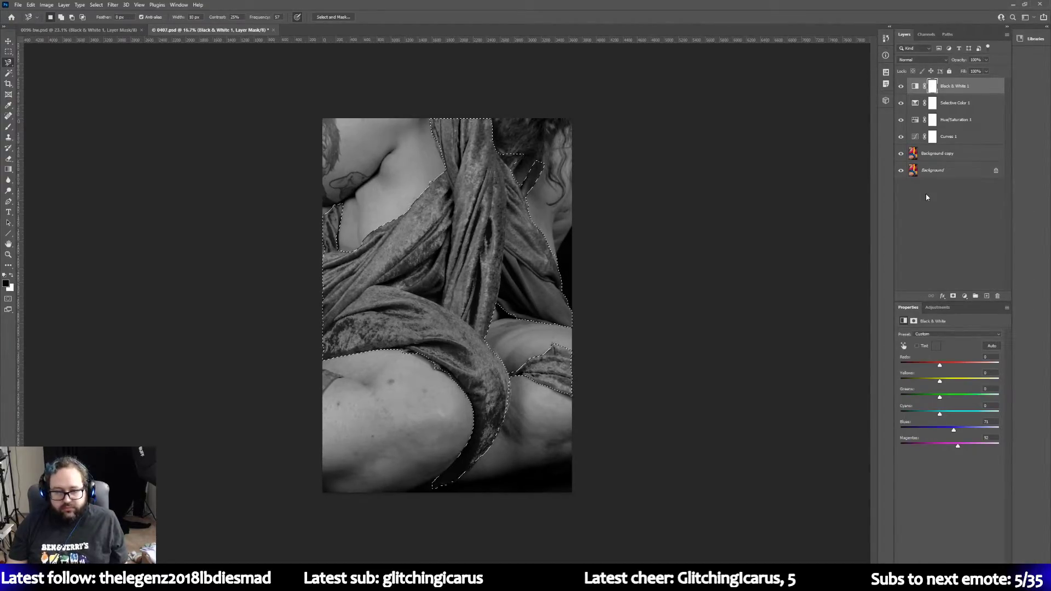
Step: Fill the selected fabric area with black on the Black & White 1 mask to restore its colour, and deselect
{"action": "left_click", "coordinate": [13, 275]}
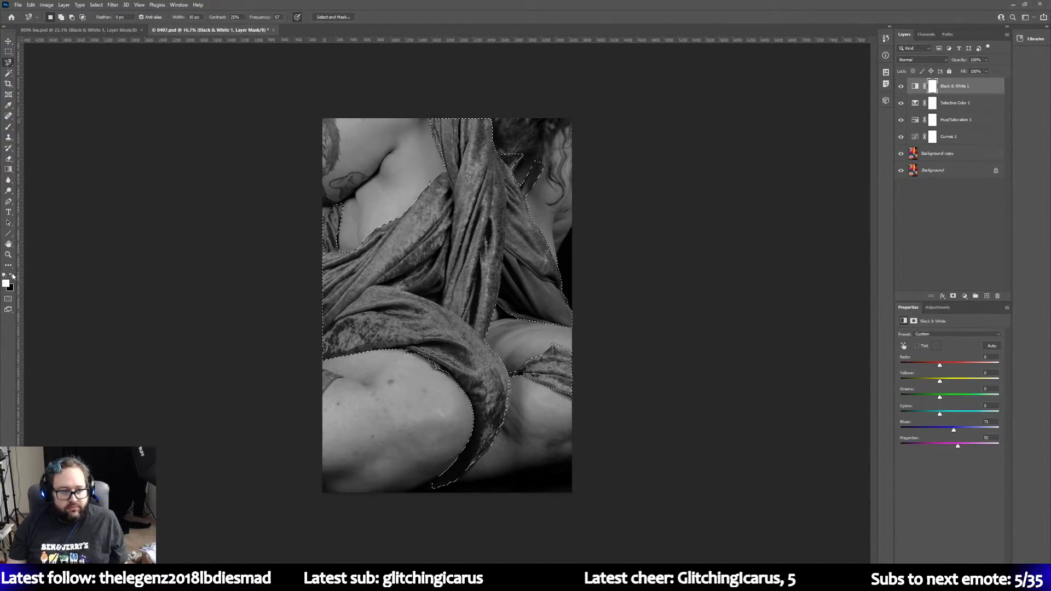
{"action": "key", "text": "Delete"}
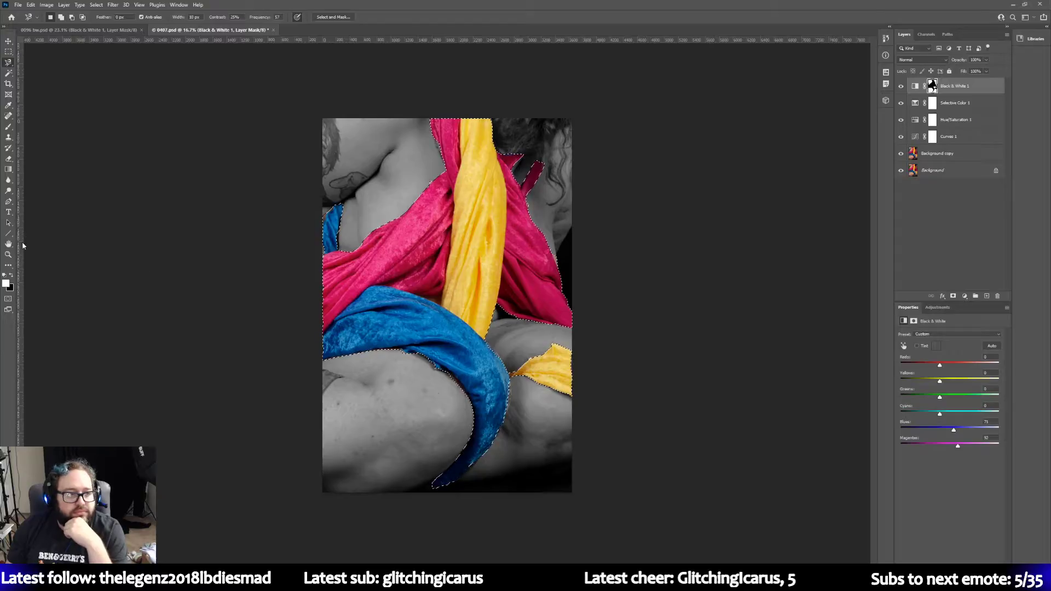
{"action": "left_click", "coordinate": [12, 276]}
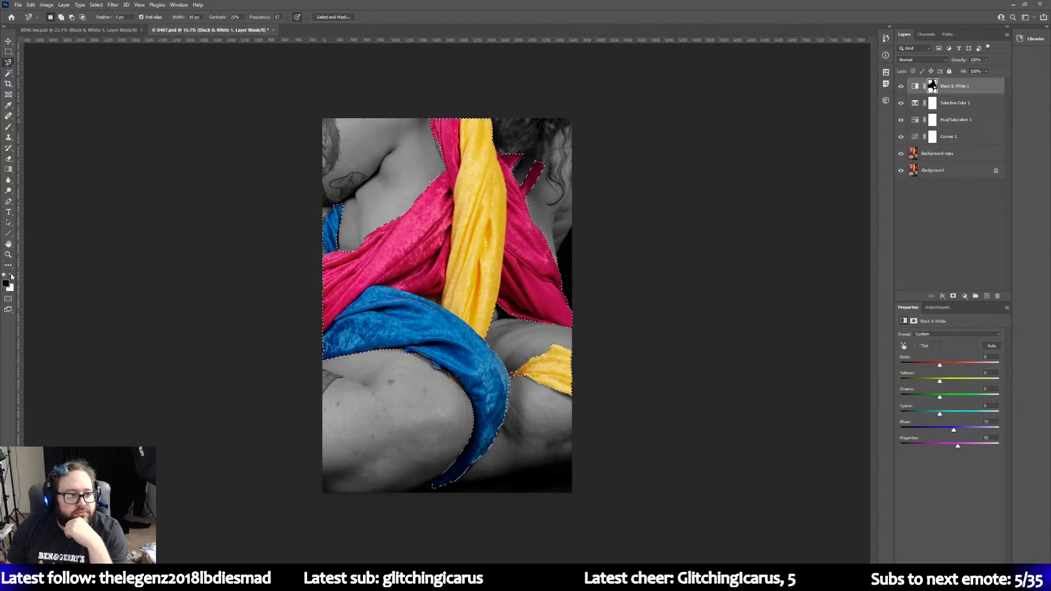
{"action": "left_click", "coordinate": [8, 52]}
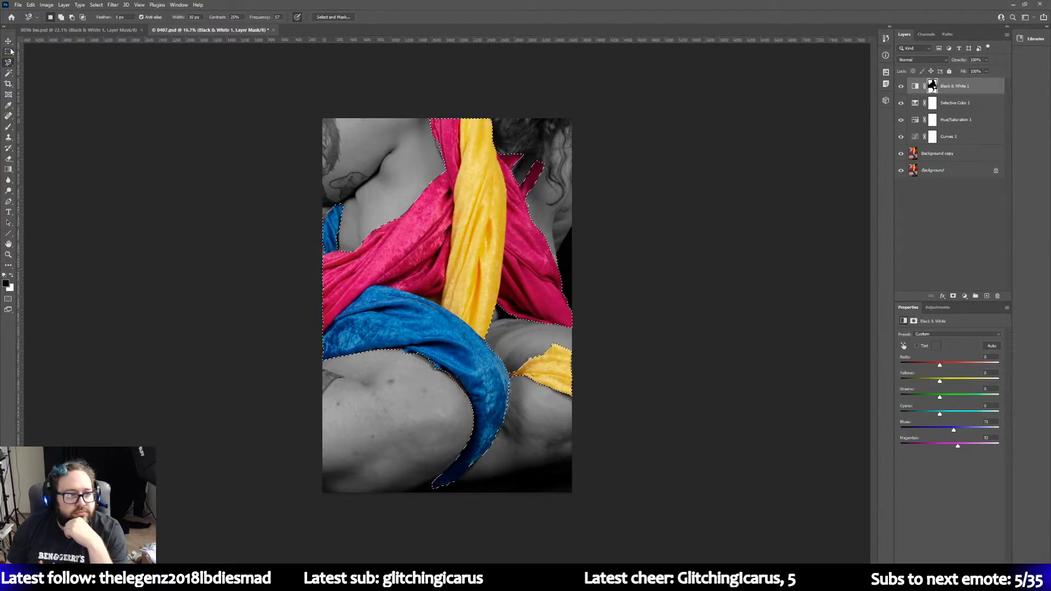
{"action": "left_click", "coordinate": [73, 109]}
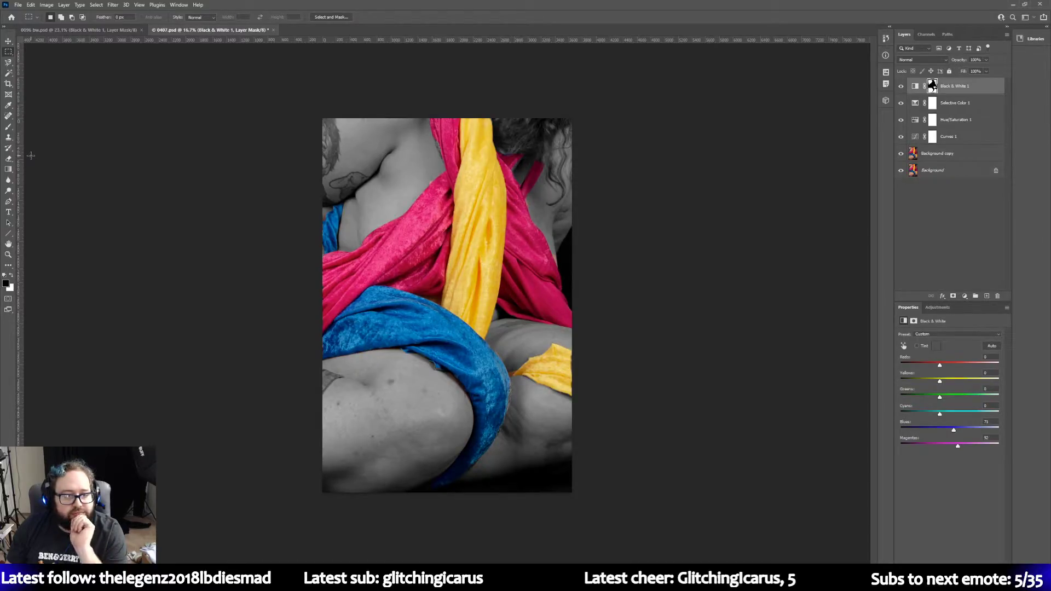
Step: Erase the coloured skin patch beside the small blue cloth at the photo's left edge on the Black & White 1 mask
{"action": "left_click", "coordinate": [8, 158]}
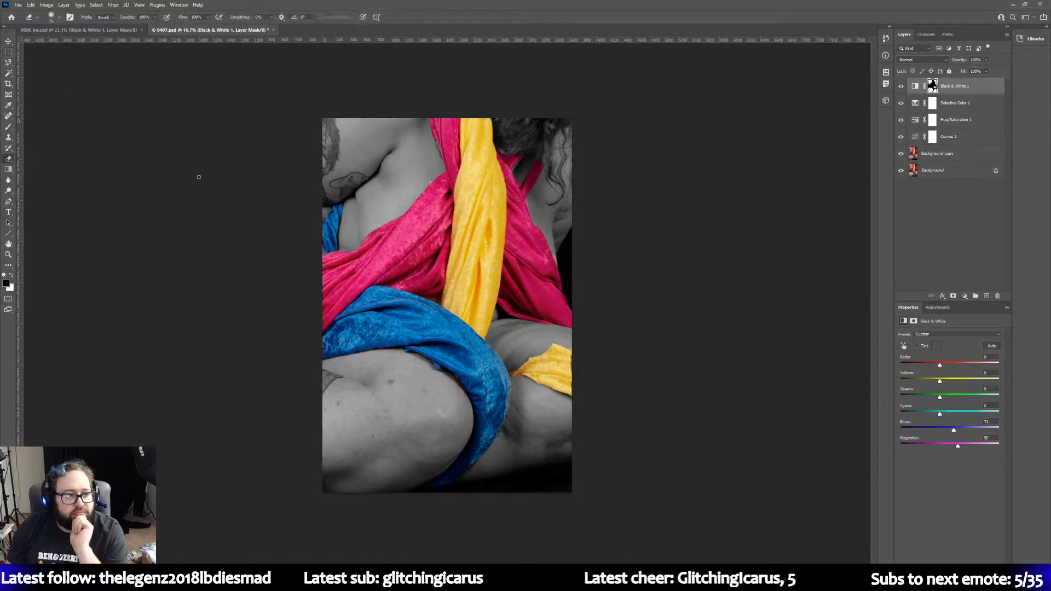
{"action": "left_click", "coordinate": [8, 254]}
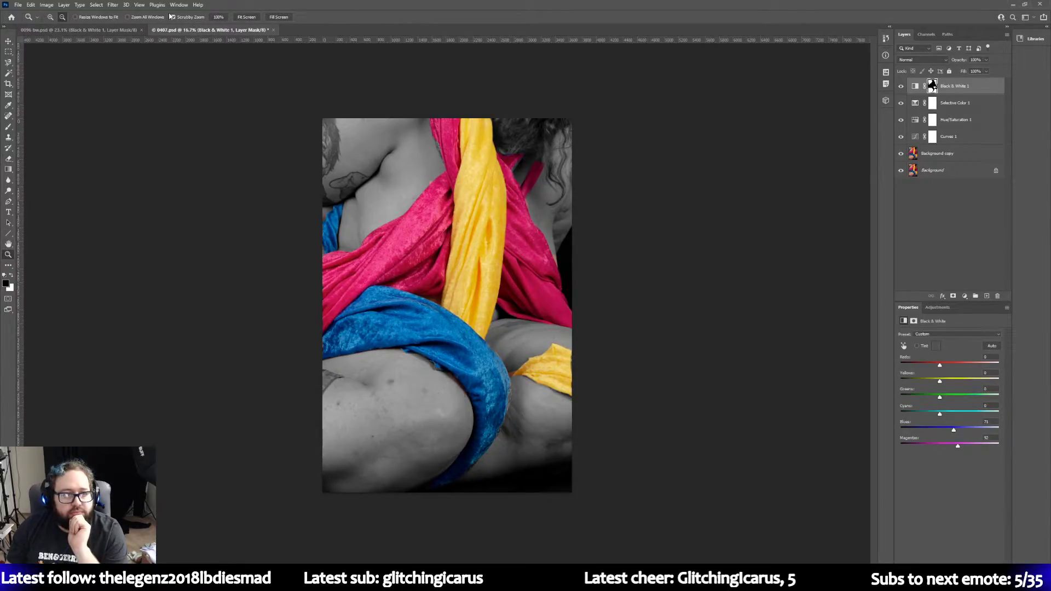
{"action": "left_click", "coordinate": [50, 17]}
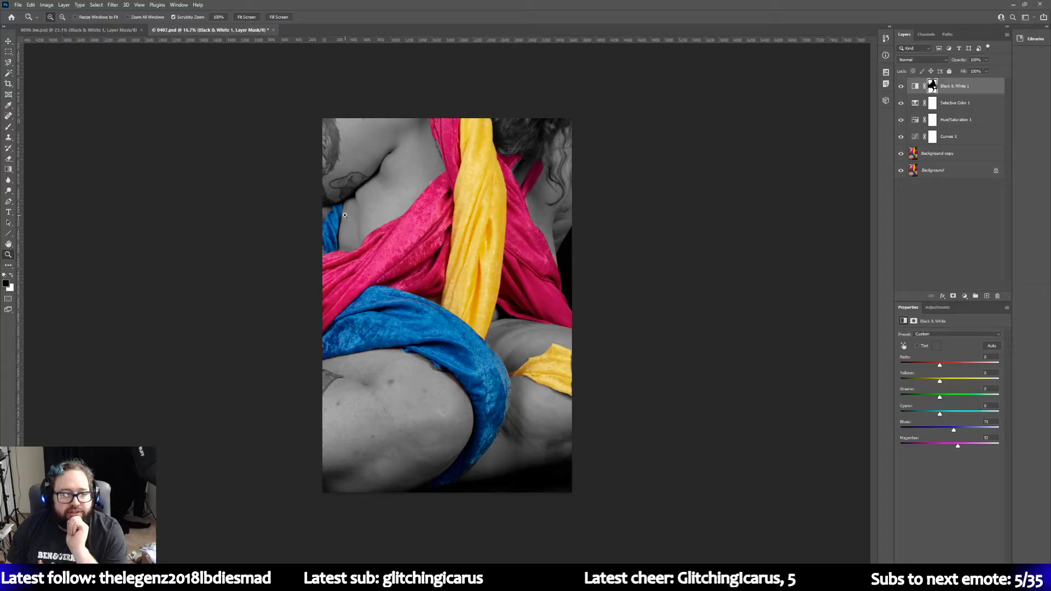
{"action": "left_click", "coordinate": [334, 264]}
{"action": "left_click_drag", "start_coordinate": [334, 264], "coordinate": [296, 255]}
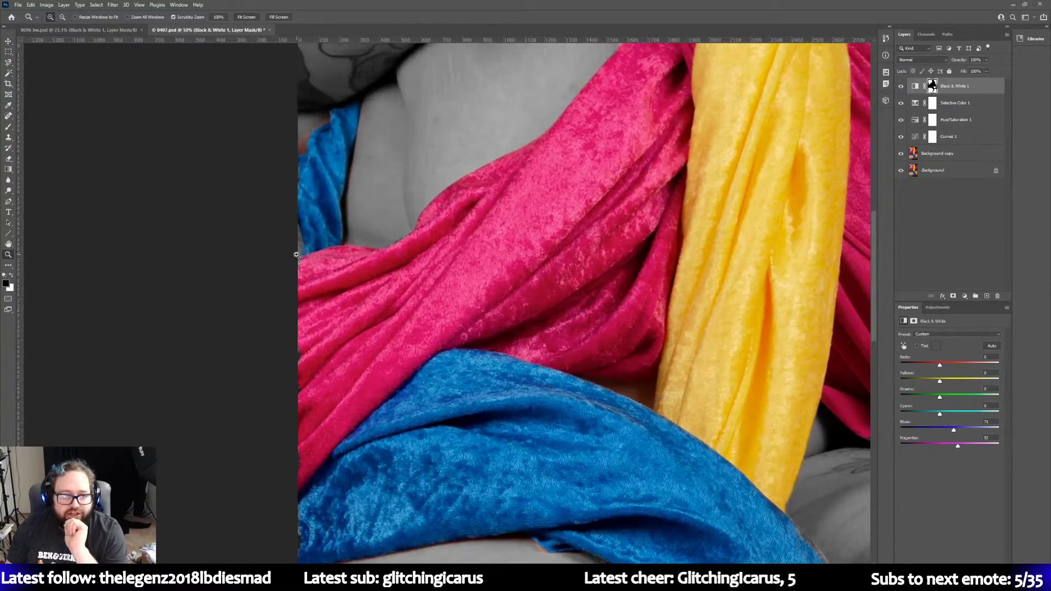
{"action": "scroll", "coordinate": [284, 260], "scroll_direction": "up", "scroll_amount": 2}
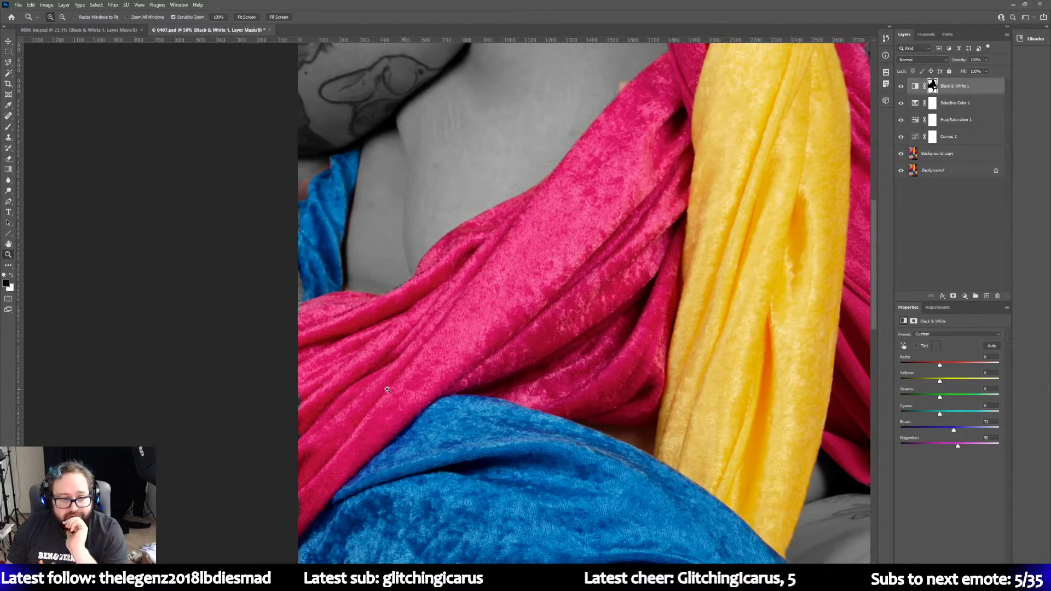
{"action": "scroll", "coordinate": [386, 388], "scroll_direction": "up", "scroll_amount": 1}
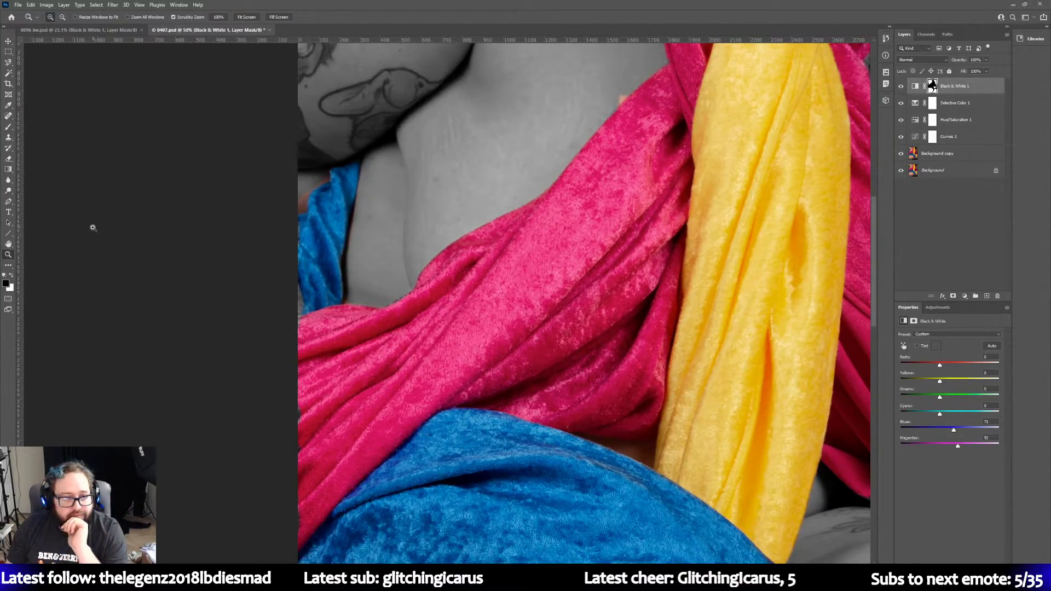
{"action": "left_click", "coordinate": [378, 304]}
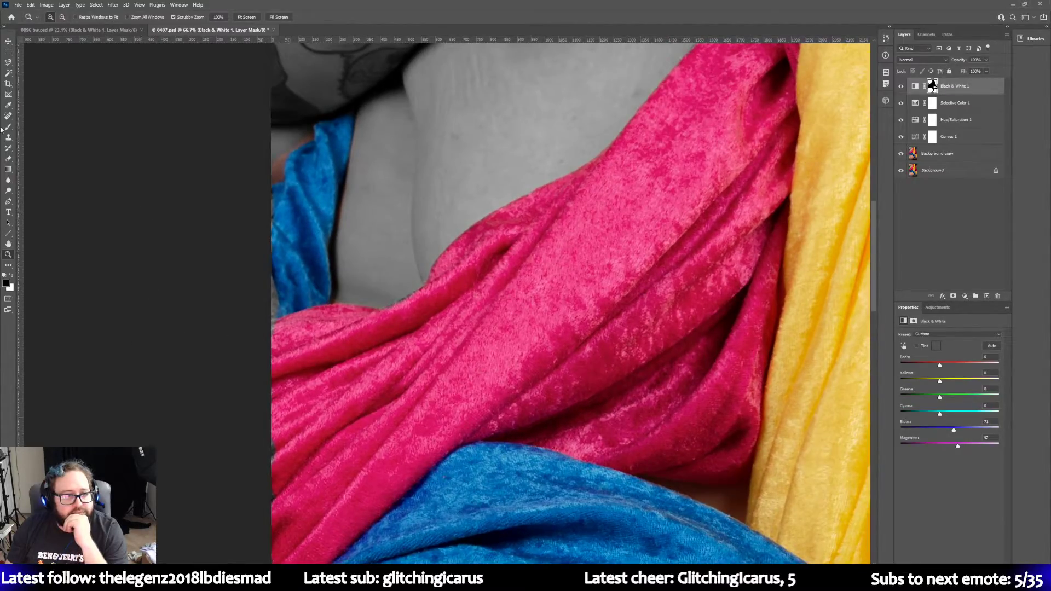
{"action": "left_click", "coordinate": [9, 159]}
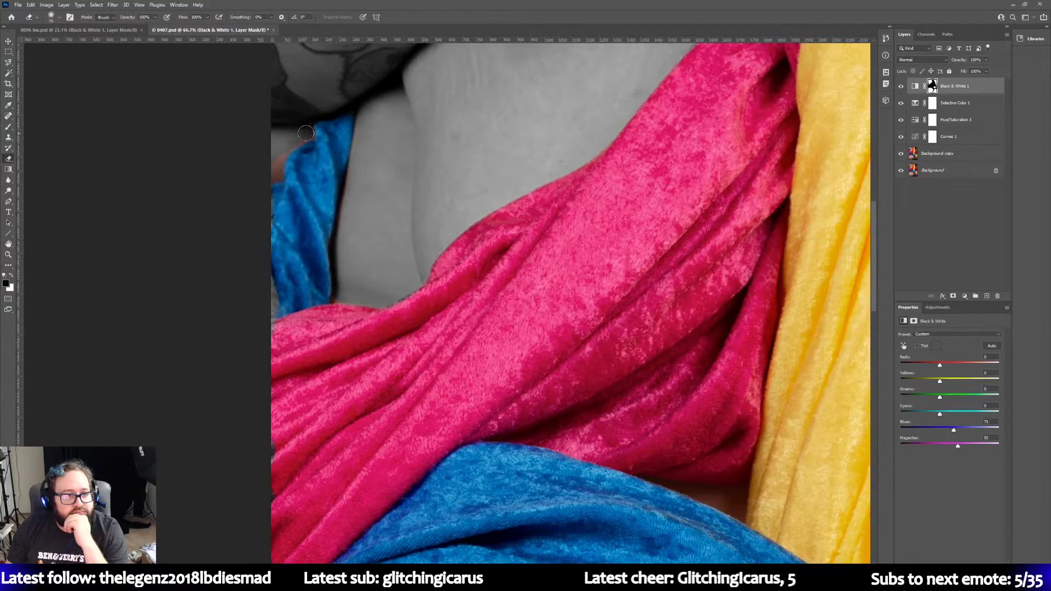
{"action": "mouse_move", "coordinate": [279, 157]}
{"action": "left_mouse_down"}
{"action": "mouse_move", "coordinate": [270, 178]}
{"action": "mouse_move", "coordinate": [277, 175]}
{"action": "left_mouse_up"}
Step: Erase the coloured skin gap between the pink, blue and yellow fabrics on the Black & White 1 mask
{"action": "scroll", "coordinate": [345, 311], "scroll_direction": "down", "scroll_amount": 2}
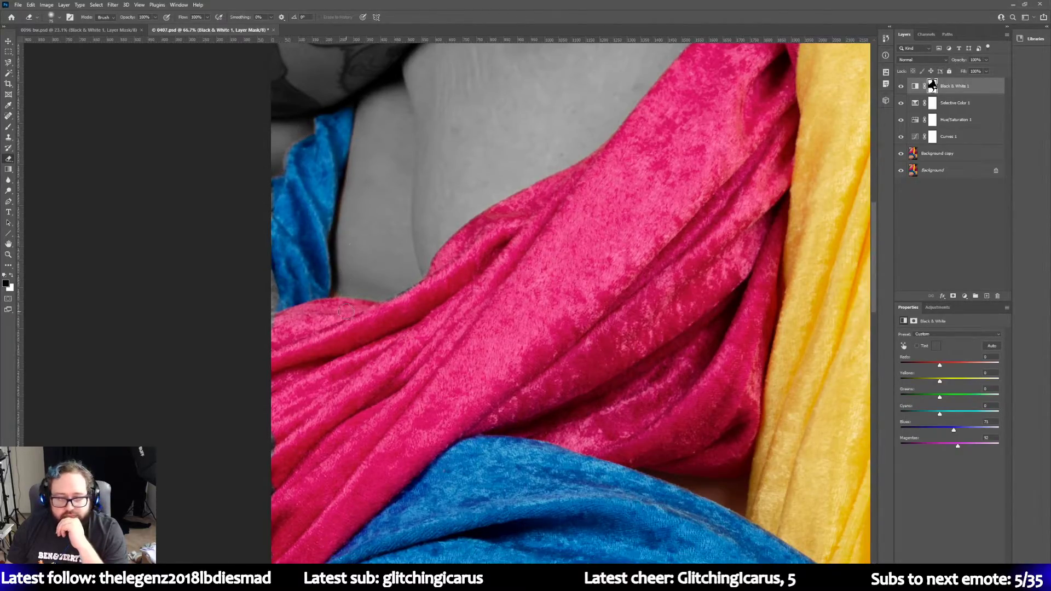
{"action": "scroll", "coordinate": [344, 312], "scroll_direction": "down", "scroll_amount": 6}
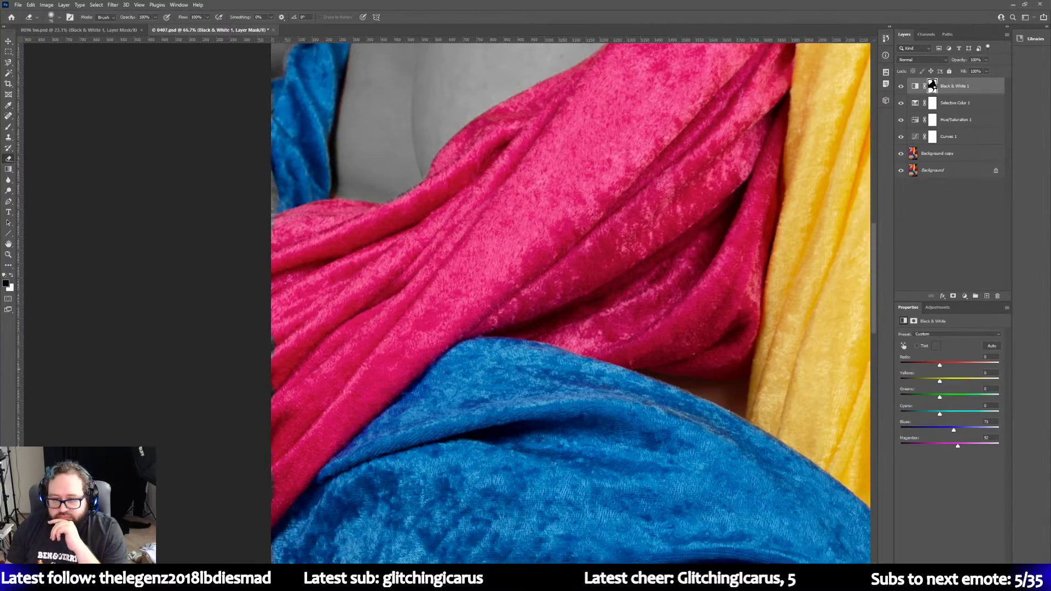
{"action": "mouse_move", "coordinate": [706, 390]}
{"action": "left_mouse_down"}
{"action": "mouse_move", "coordinate": [739, 390]}
{"action": "mouse_move", "coordinate": [697, 379]}
{"action": "mouse_move", "coordinate": [742, 377]}
{"action": "mouse_move", "coordinate": [739, 405]}
{"action": "mouse_move", "coordinate": [644, 366]}
{"action": "left_mouse_up"}
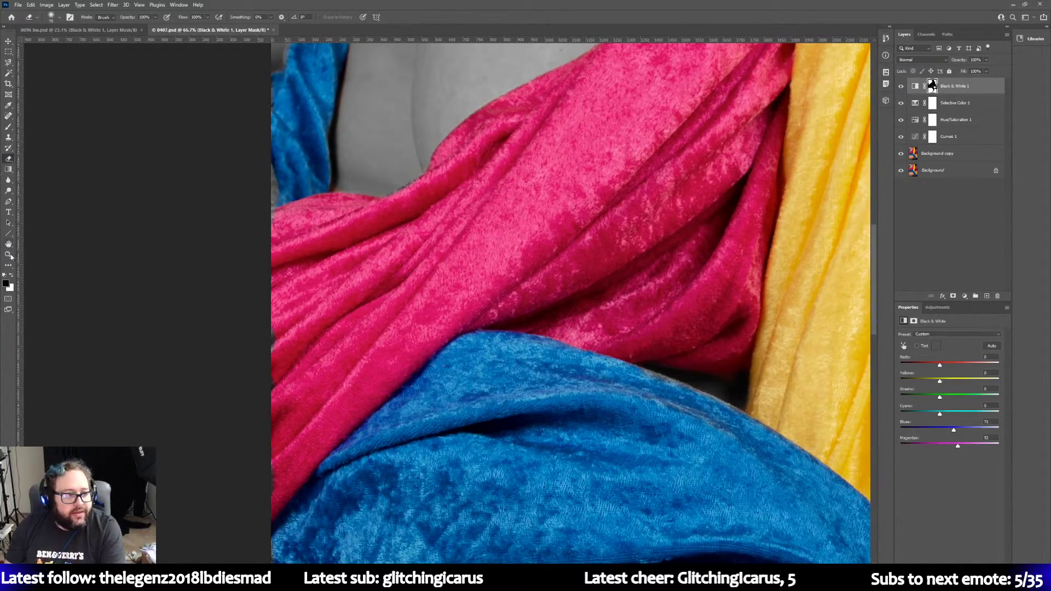
Step: Restore the colour of the grey patches in the blue and pink fabrics along the photo's left edge on the Black & White 1 mask
{"action": "left_click", "coordinate": [11, 275]}
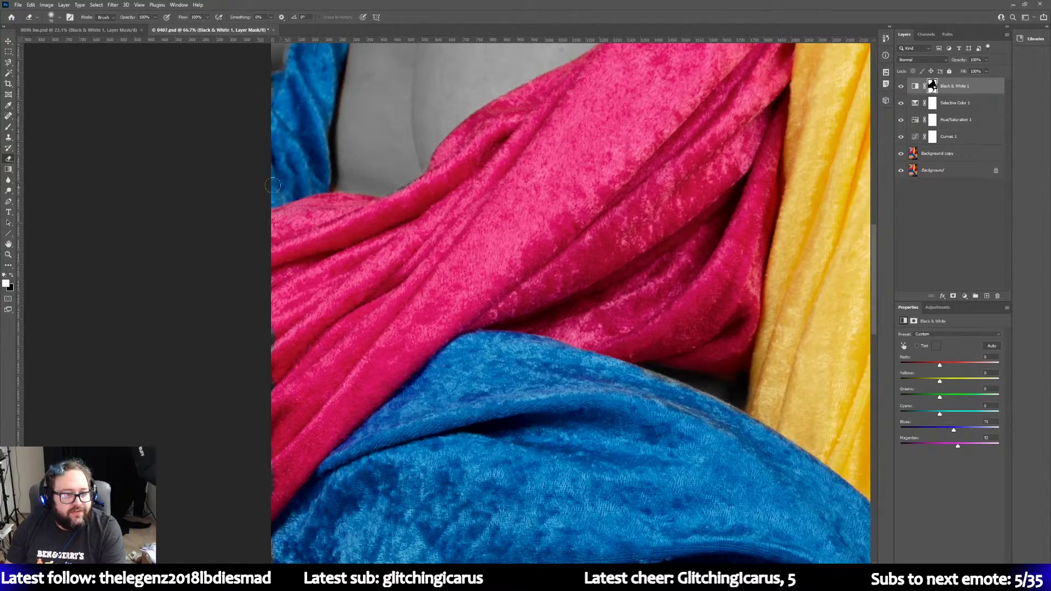
{"action": "left_click", "coordinate": [11, 275]}
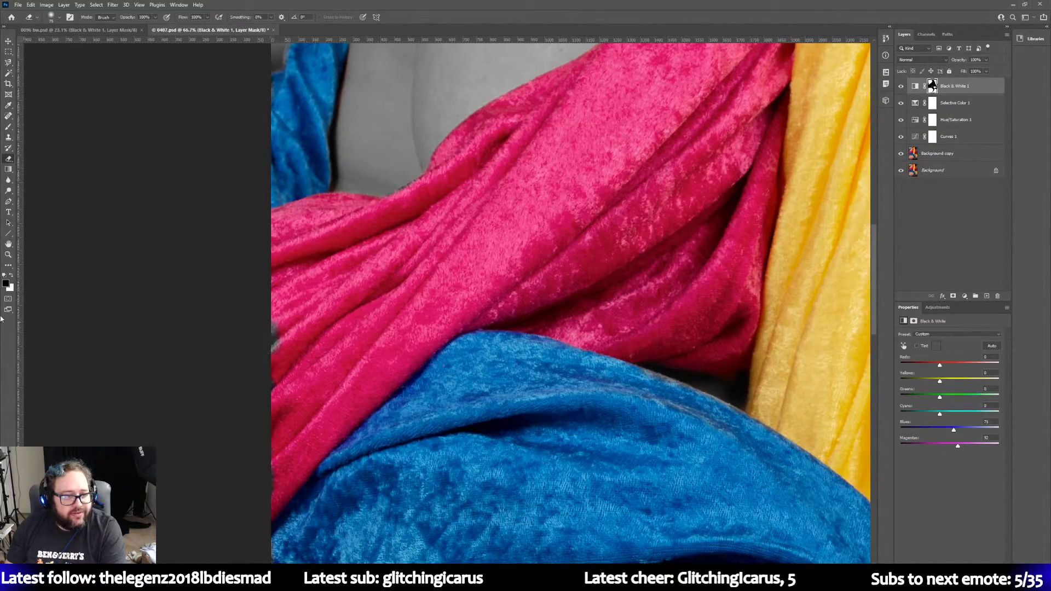
{"action": "left_click", "coordinate": [11, 275]}
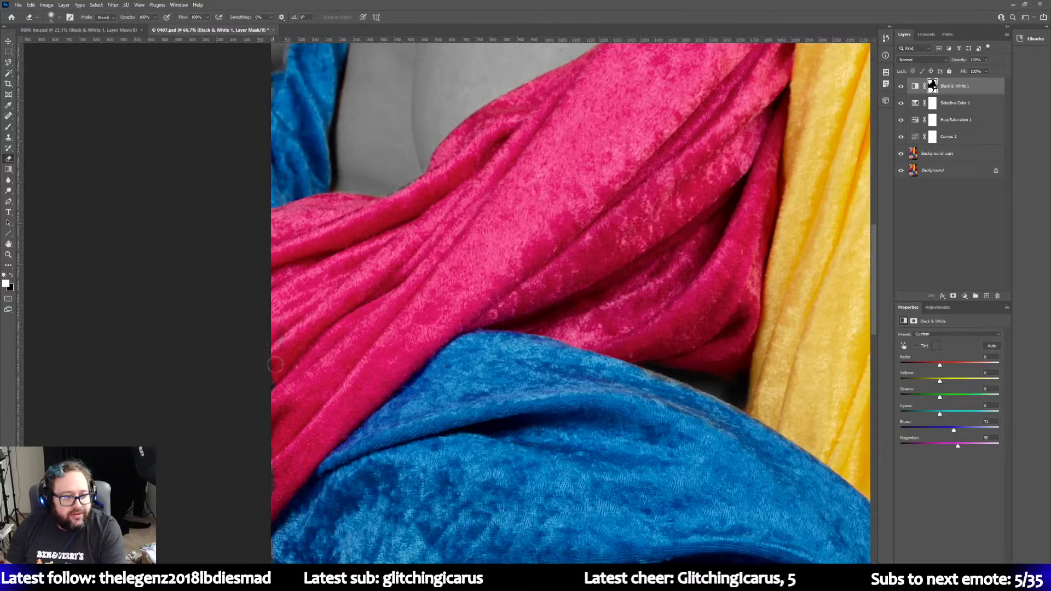
{"action": "scroll", "coordinate": [145, 420], "scroll_direction": "down", "scroll_amount": 1}
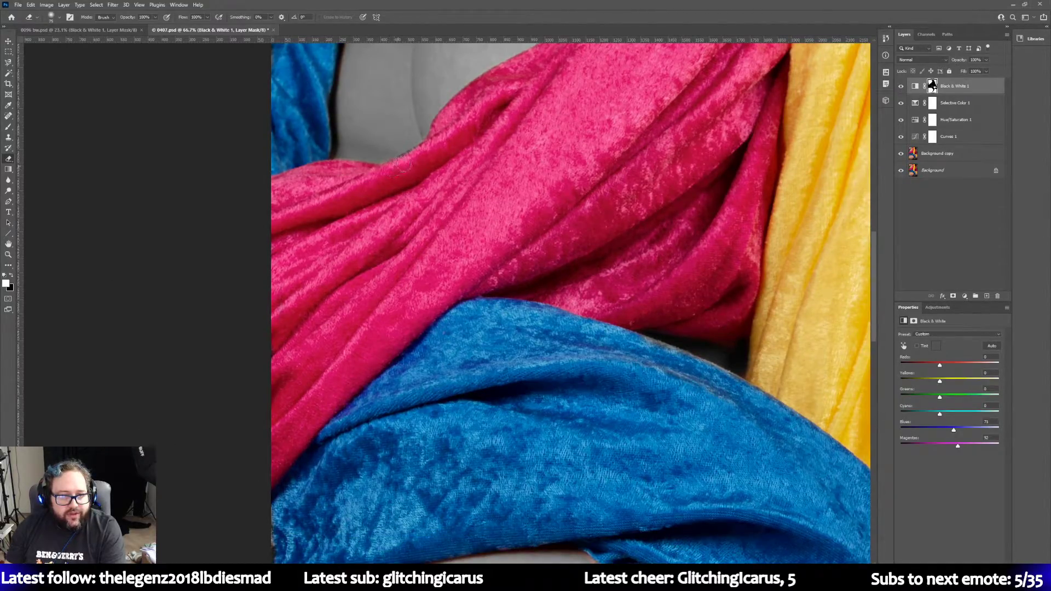
{"action": "scroll", "coordinate": [345, 222], "scroll_direction": "down", "scroll_amount": 2}
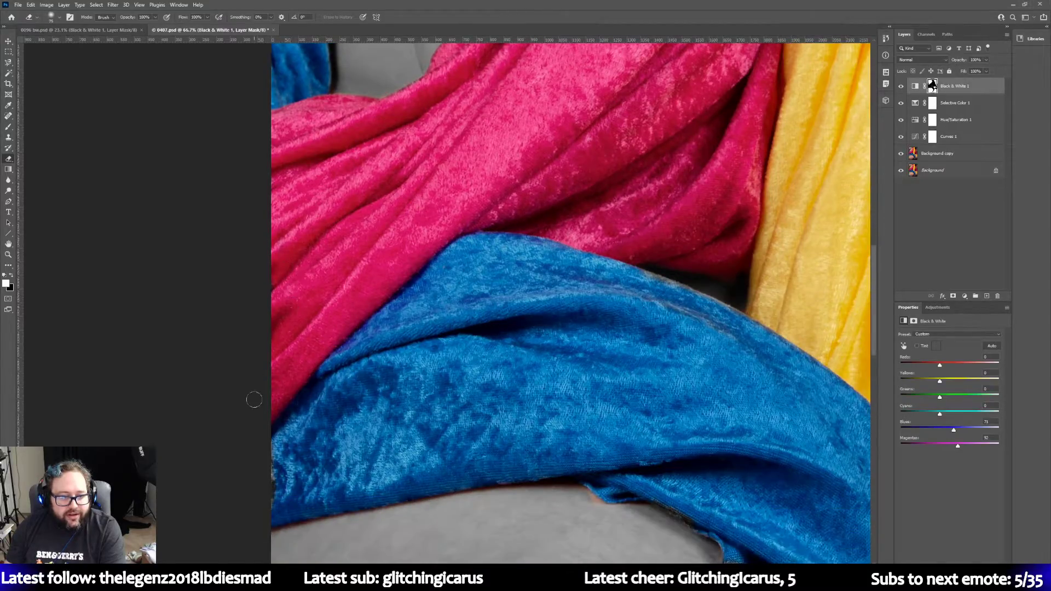
{"action": "scroll", "coordinate": [260, 413], "scroll_direction": "down", "scroll_amount": 1}
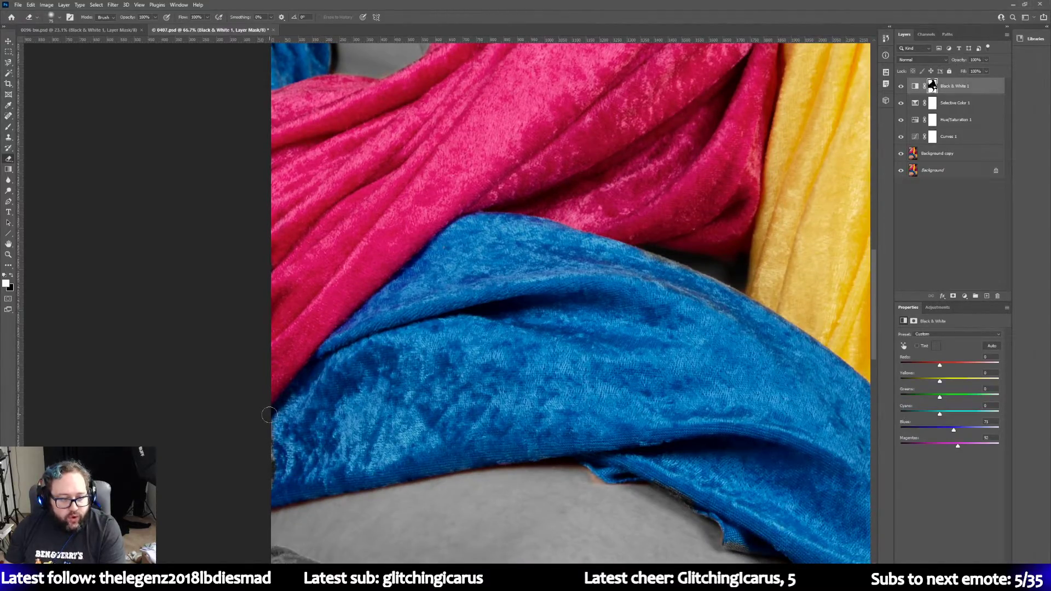
{"action": "scroll", "coordinate": [206, 473], "scroll_direction": "down", "scroll_amount": 1}
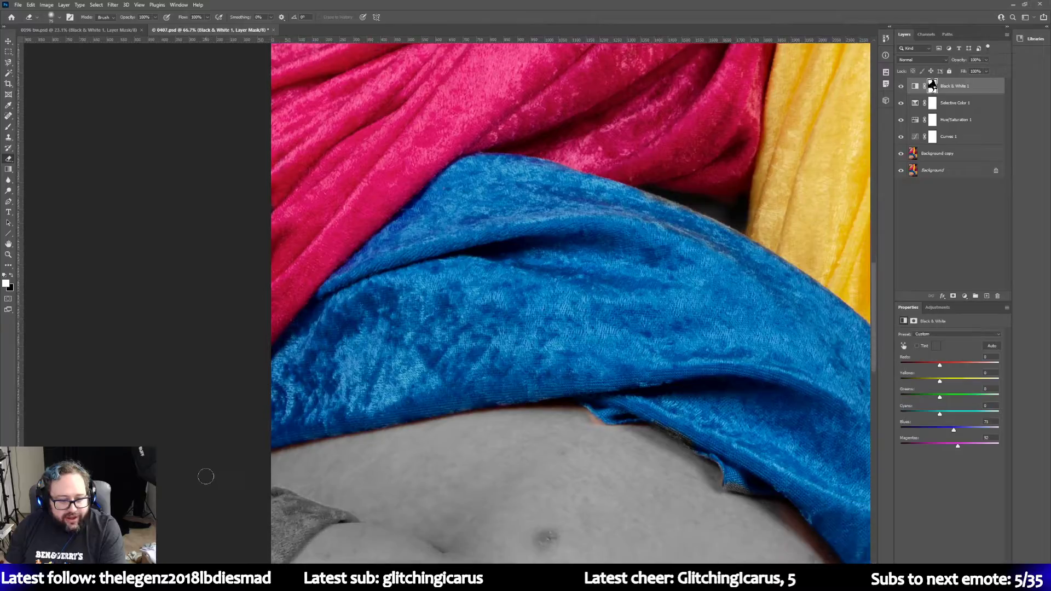
{"action": "scroll", "coordinate": [206, 476], "scroll_direction": "down", "scroll_amount": 1}
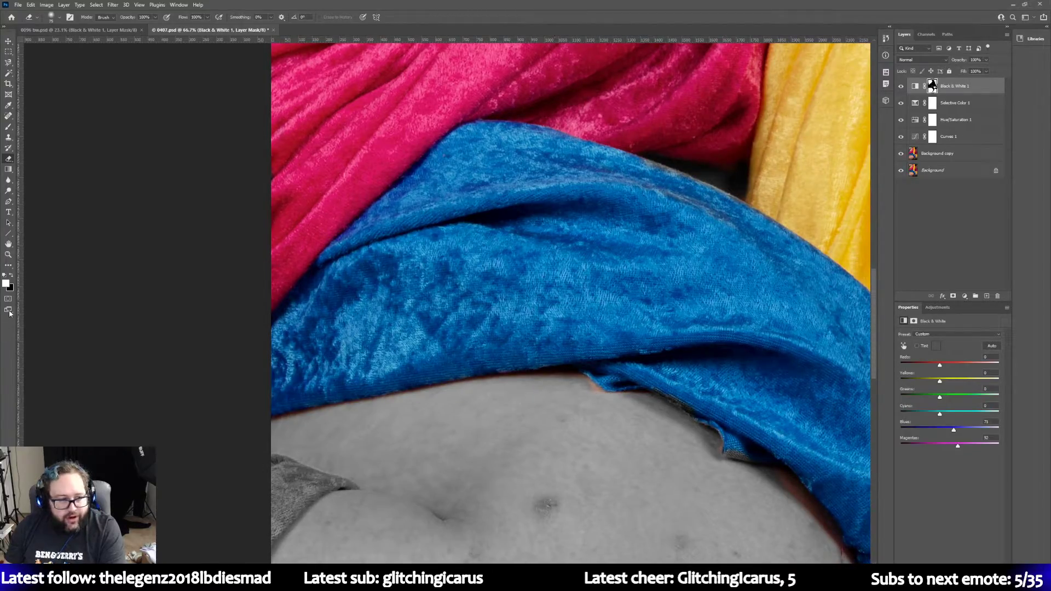
Step: Erase the coloured skin fringe beneath the large blue fabric's lower edge on the Black & White 1 mask
{"action": "left_click", "coordinate": [6, 275]}
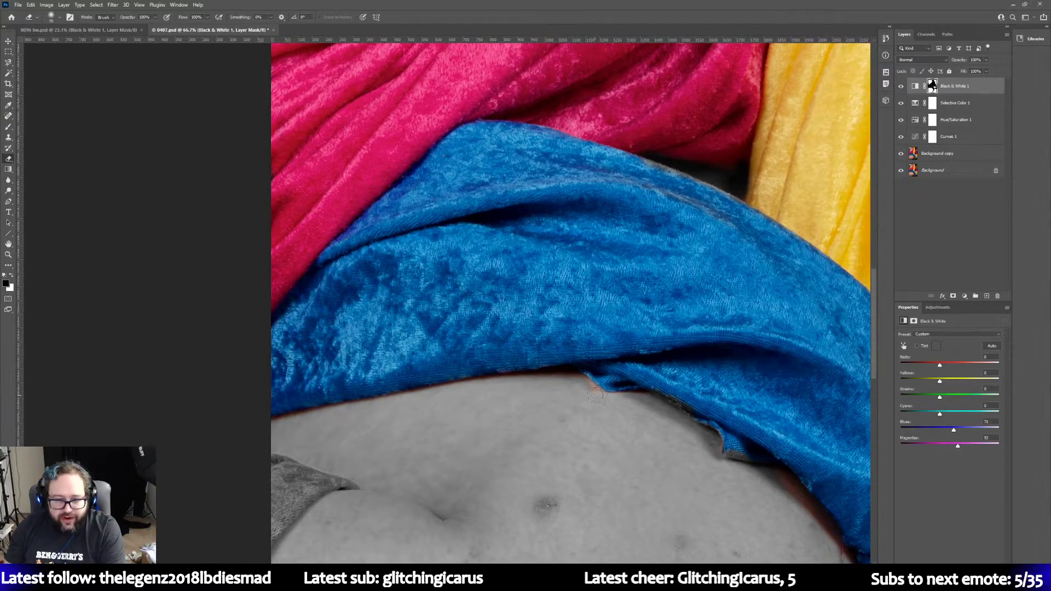
{"action": "mouse_move", "coordinate": [586, 387]}
{"action": "left_mouse_down"}
{"action": "mouse_move", "coordinate": [528, 376]}
{"action": "mouse_move", "coordinate": [417, 399]}
{"action": "left_mouse_up"}
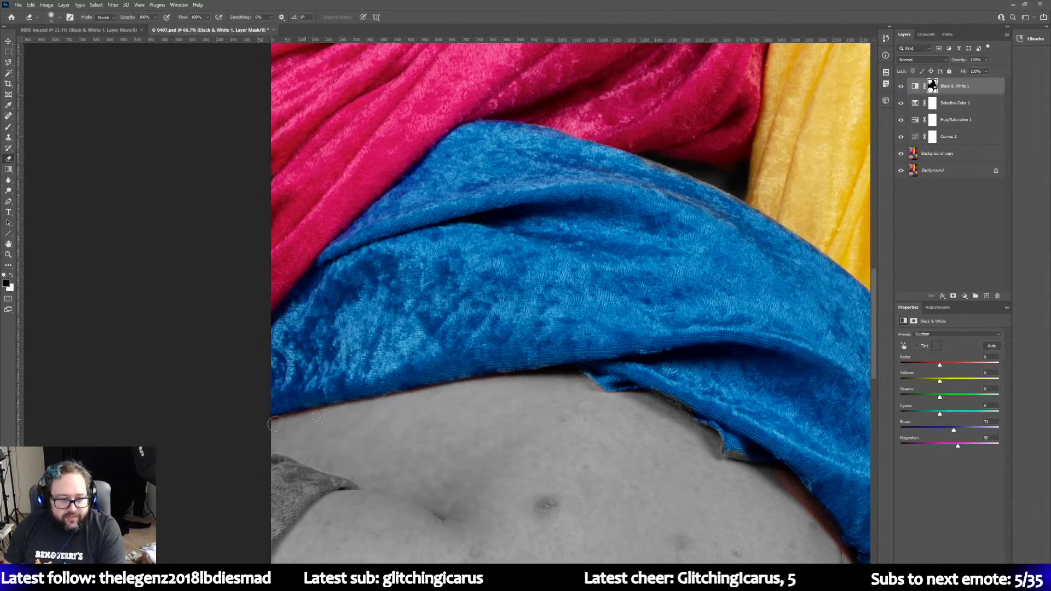
{"action": "scroll", "coordinate": [242, 429], "scroll_direction": "down", "scroll_amount": 3}
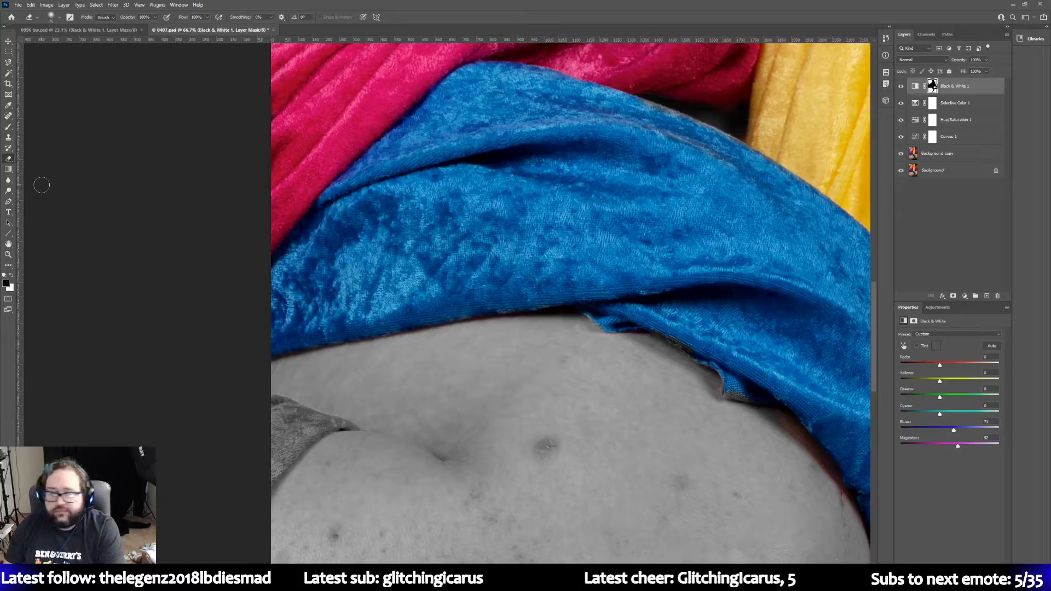
Step: Restore the colour of the small blue cloth at the photo's left edge beside the belly on the Black & White 1 mask
{"action": "scroll", "coordinate": [122, 277], "scroll_direction": "down", "scroll_amount": 3}
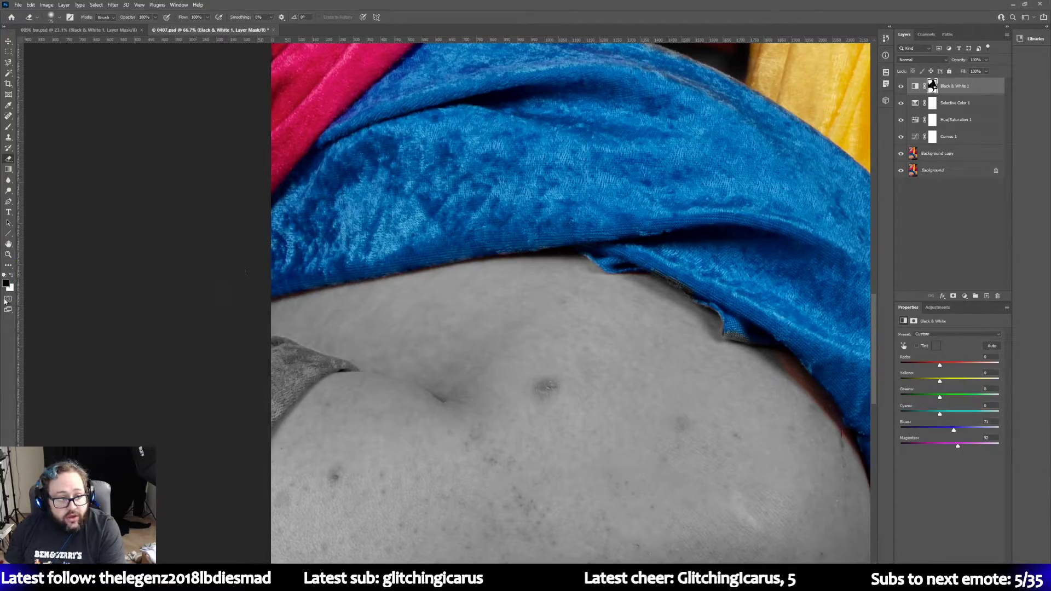
{"action": "key", "text": "x"}
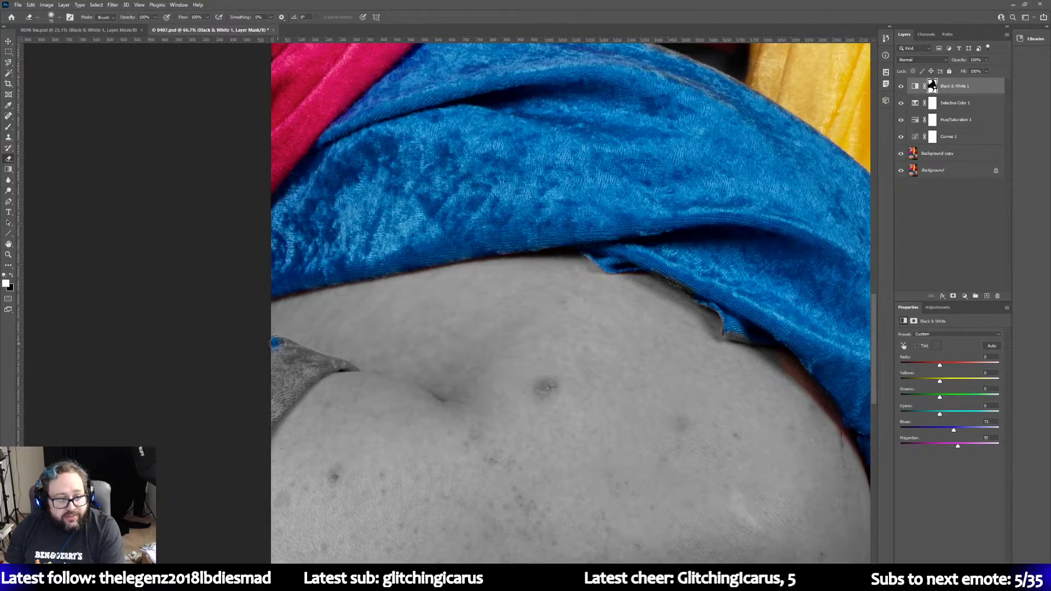
{"action": "mouse_move", "coordinate": [277, 343]}
{"action": "left_mouse_down"}
{"action": "mouse_move", "coordinate": [320, 362]}
{"action": "mouse_move", "coordinate": [265, 419]}
{"action": "left_mouse_up"}
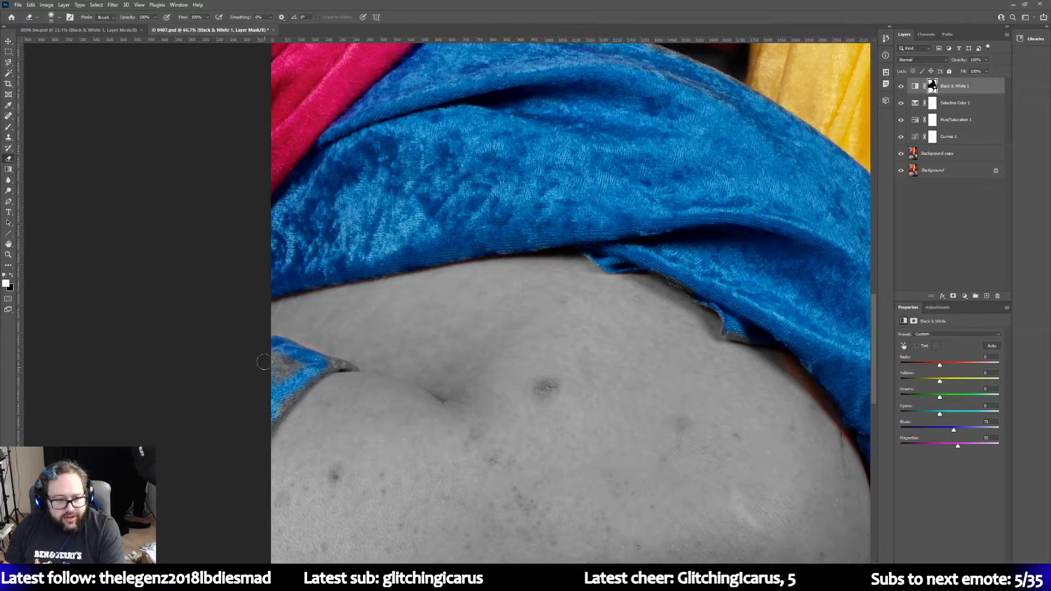
{"action": "mouse_move", "coordinate": [265, 362]}
{"action": "left_mouse_down"}
{"action": "mouse_move", "coordinate": [300, 364]}
{"action": "mouse_move", "coordinate": [275, 374]}
{"action": "mouse_move", "coordinate": [266, 424]}
{"action": "mouse_move", "coordinate": [286, 392]}
{"action": "mouse_move", "coordinate": [351, 367]}
{"action": "left_mouse_up"}
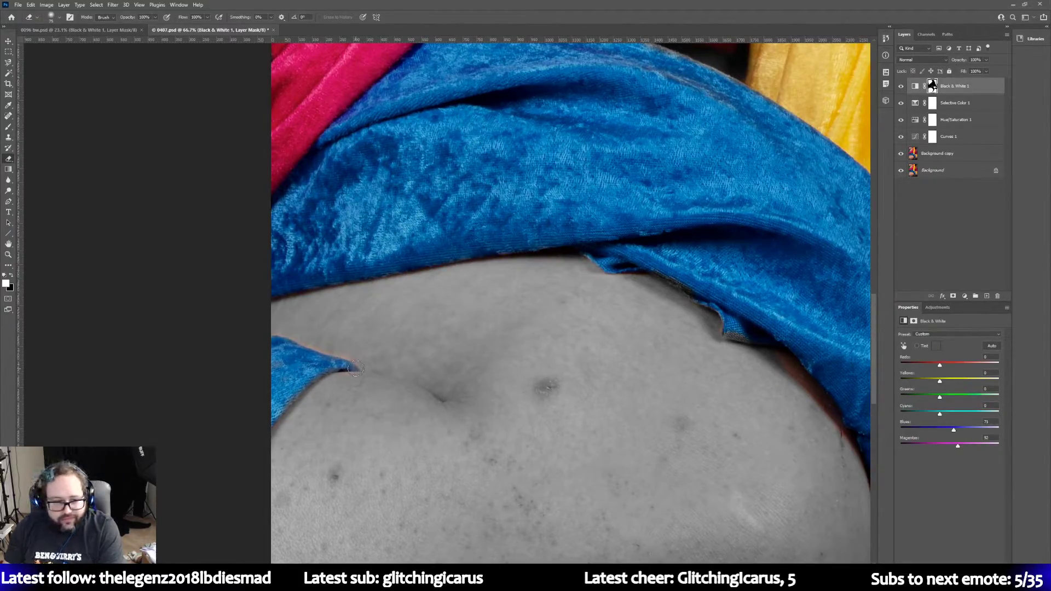
{"action": "left_click", "coordinate": [356, 369]}
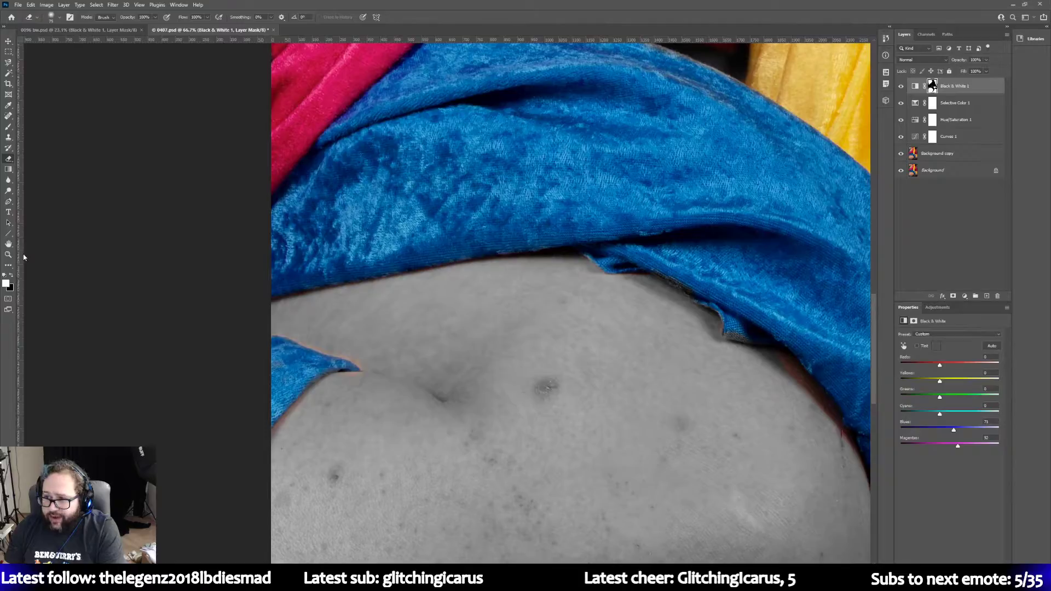
Step: Turn the skin fringe between belly and blue fabric grey and restore the colour of the fabric's frayed lower edge on the mask
{"action": "left_click", "coordinate": [13, 276]}
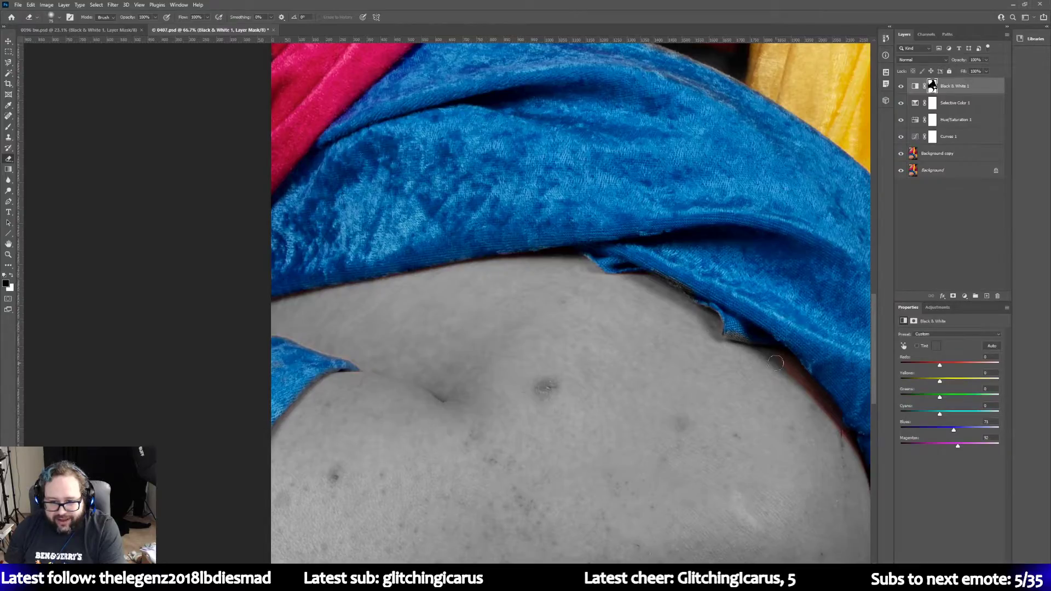
{"action": "mouse_move", "coordinate": [778, 362]}
{"action": "left_mouse_down"}
{"action": "mouse_move", "coordinate": [826, 411]}
{"action": "mouse_move", "coordinate": [850, 457]}
{"action": "left_mouse_up"}
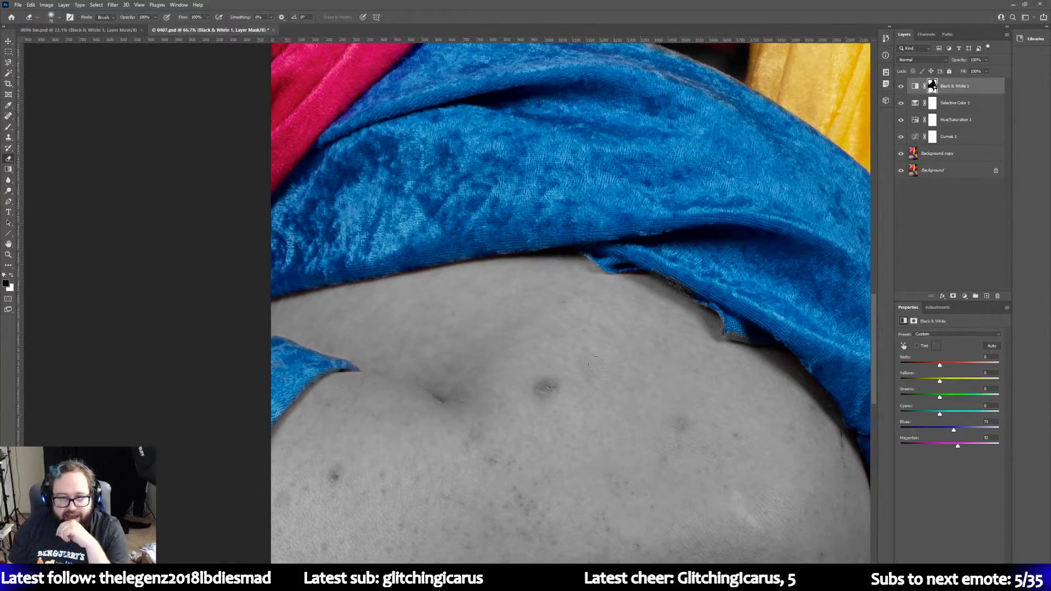
{"action": "left_click", "coordinate": [12, 277]}
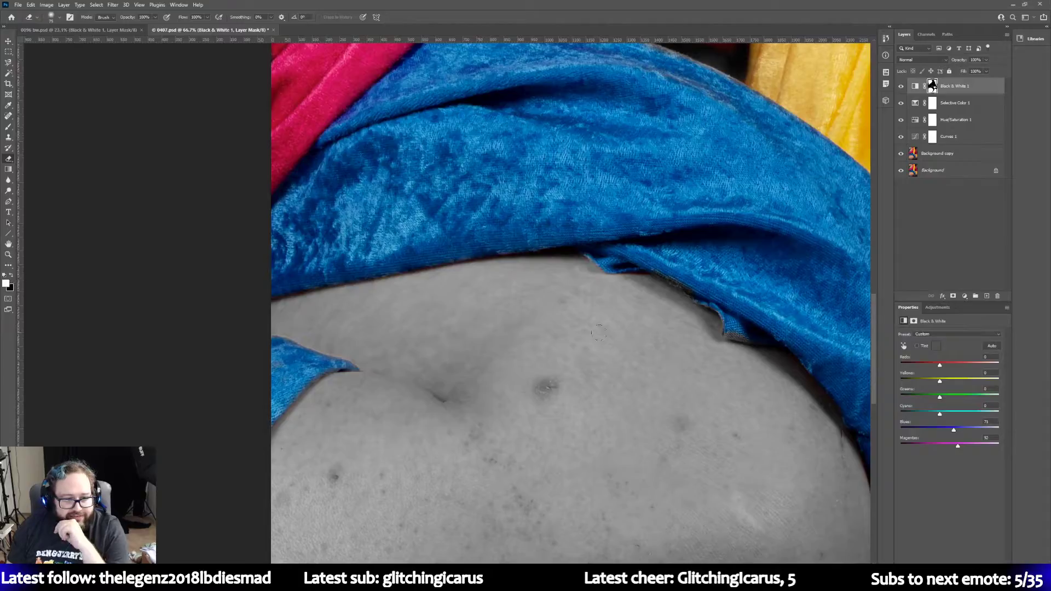
{"action": "mouse_move", "coordinate": [728, 335]}
{"action": "left_mouse_down"}
{"action": "mouse_move", "coordinate": [790, 319]}
{"action": "mouse_move", "coordinate": [829, 338]}
{"action": "mouse_move", "coordinate": [707, 315]}
{"action": "mouse_move", "coordinate": [659, 268]}
{"action": "mouse_move", "coordinate": [697, 289]}
{"action": "left_mouse_up"}
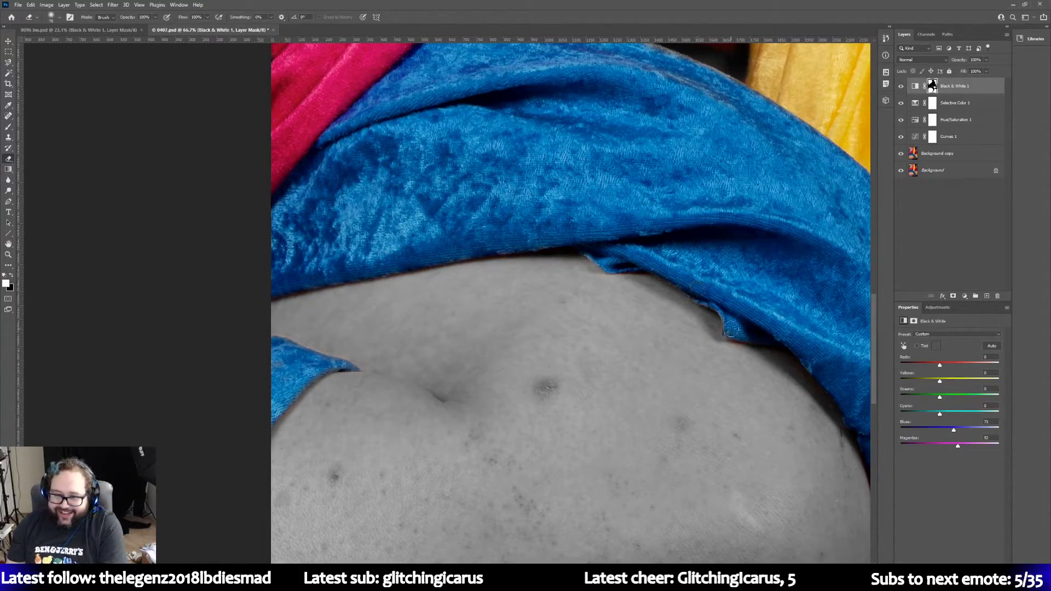
{"action": "left_click_drag", "start_coordinate": [729, 326], "coordinate": [732, 325]}
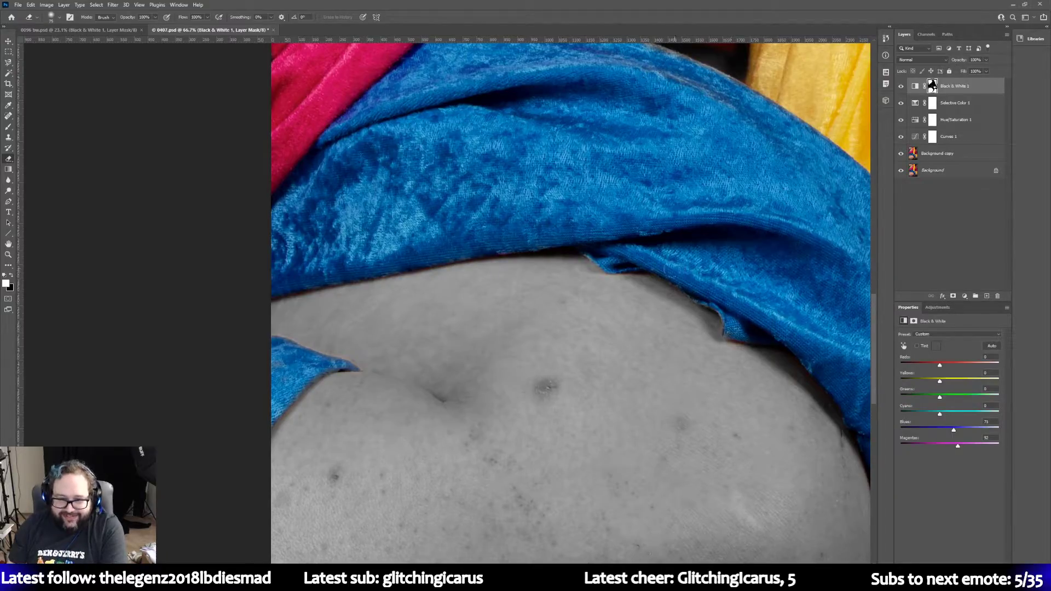
Step: Restore the colour along the large blue fabric's outer right edge down to its tip on the Black & White 1 mask
{"action": "left_click_drag", "start_coordinate": [455, 564], "coordinate": [568, 564]}
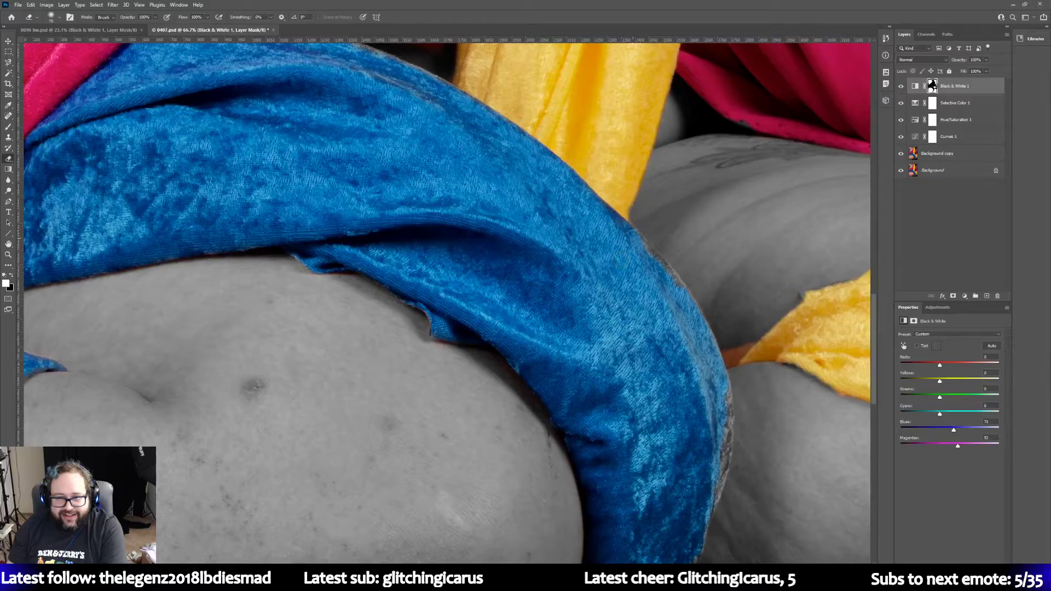
{"action": "left_click_drag", "start_coordinate": [633, 239], "coordinate": [685, 295]}
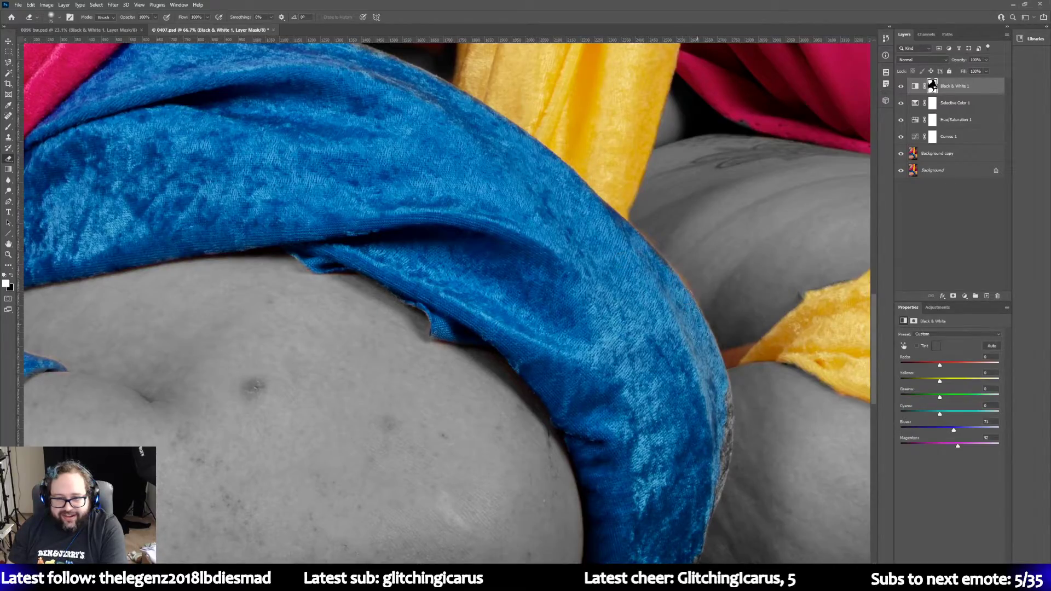
{"action": "left_click_drag", "start_coordinate": [731, 391], "coordinate": [729, 477]}
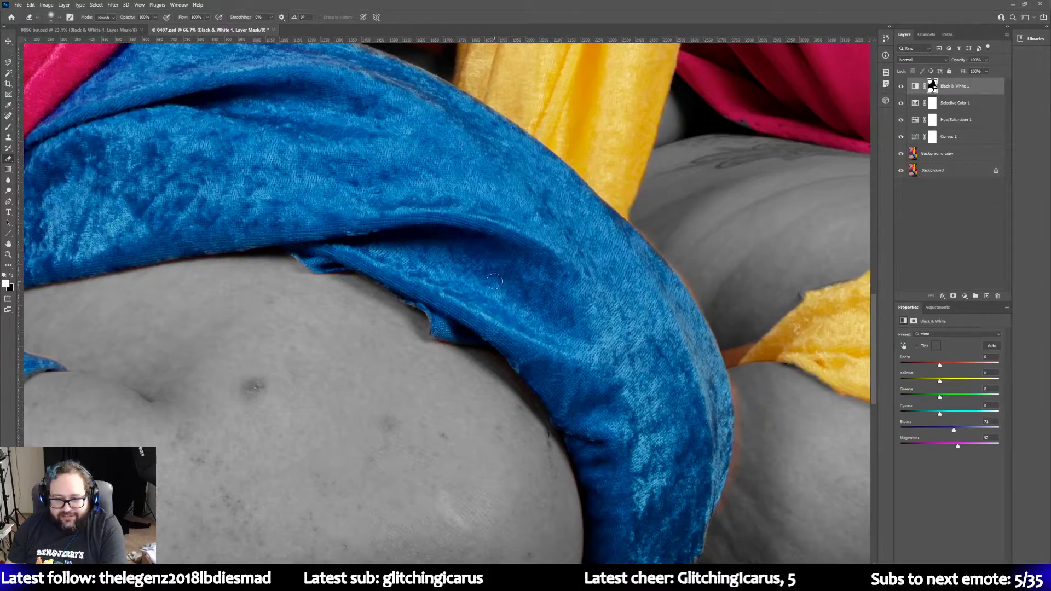
{"action": "scroll", "coordinate": [494, 282], "scroll_direction": "down", "scroll_amount": 5}
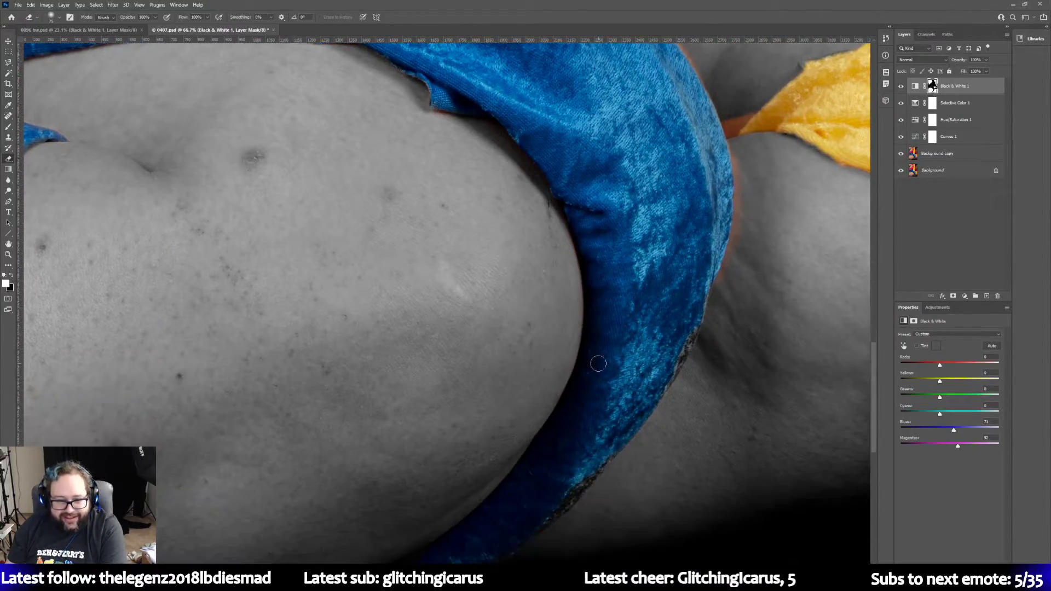
{"action": "scroll", "coordinate": [598, 363], "scroll_direction": "down", "scroll_amount": 1}
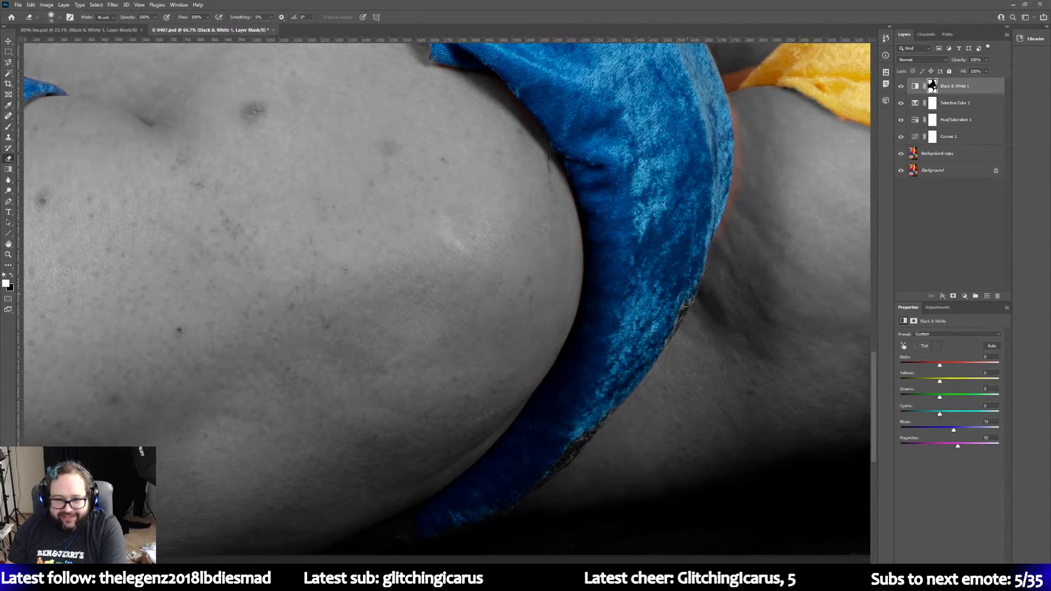
{"action": "mouse_move", "coordinate": [685, 299]}
{"action": "left_mouse_down"}
{"action": "mouse_move", "coordinate": [627, 374]}
{"action": "mouse_move", "coordinate": [615, 357]}
{"action": "mouse_move", "coordinate": [587, 369]}
{"action": "mouse_move", "coordinate": [608, 373]}
{"action": "mouse_move", "coordinate": [546, 439]}
{"action": "mouse_move", "coordinate": [388, 506]}
{"action": "mouse_move", "coordinate": [491, 481]}
{"action": "left_mouse_up"}
{"action": "scroll", "coordinate": [615, 356], "scroll_direction": "down", "scroll_amount": 1}
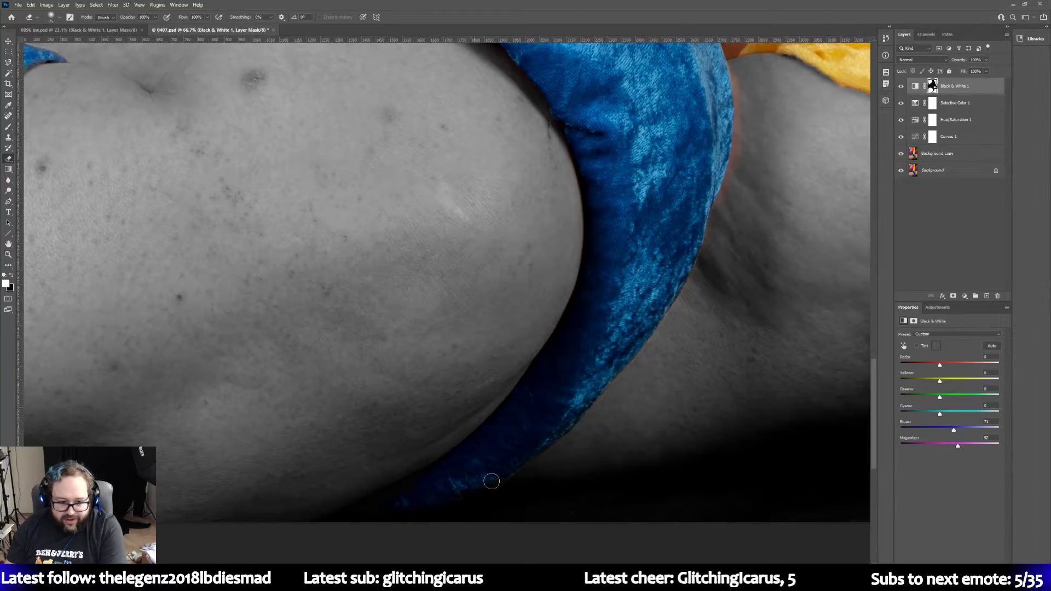
Step: Erase the coloured skin fringe along the large blue fabric's outer right edge on the Black & White 1 mask
{"action": "scroll", "coordinate": [511, 441], "scroll_direction": "up", "scroll_amount": 5}
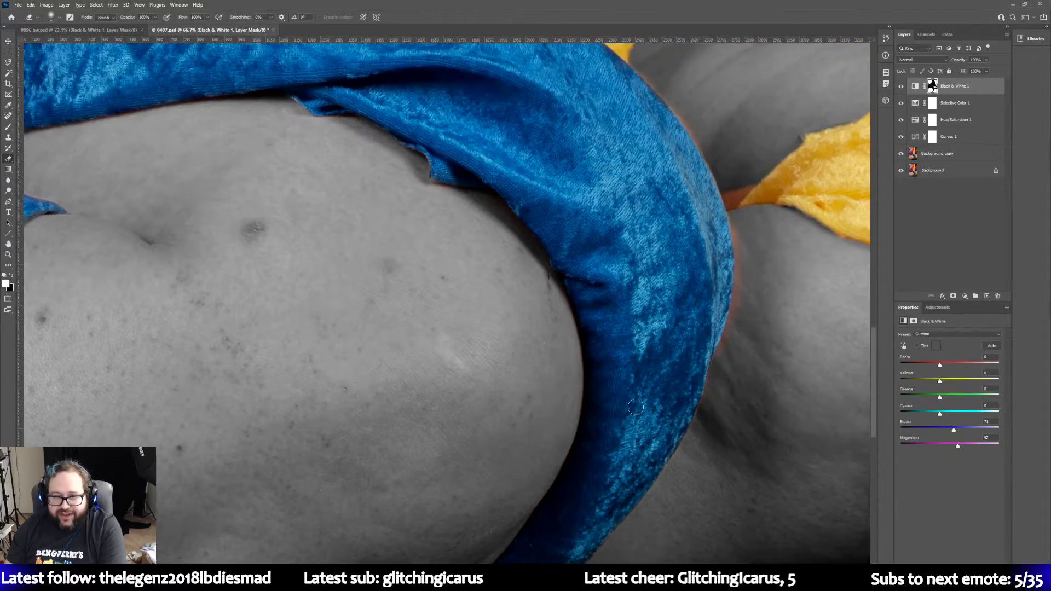
{"action": "scroll", "coordinate": [634, 407], "scroll_direction": "up", "scroll_amount": 5}
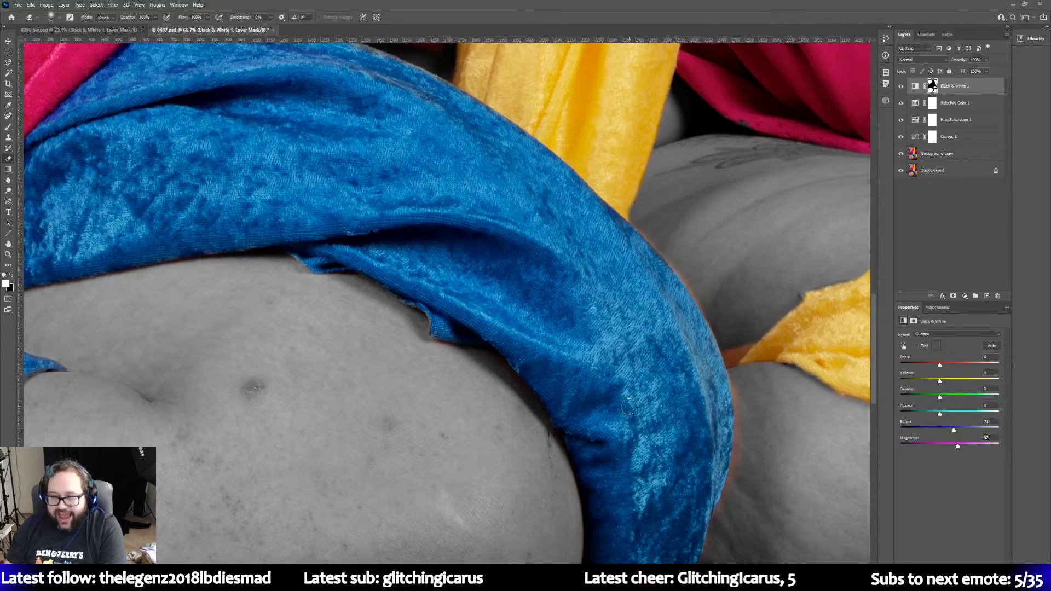
{"action": "left_click", "coordinate": [12, 277]}
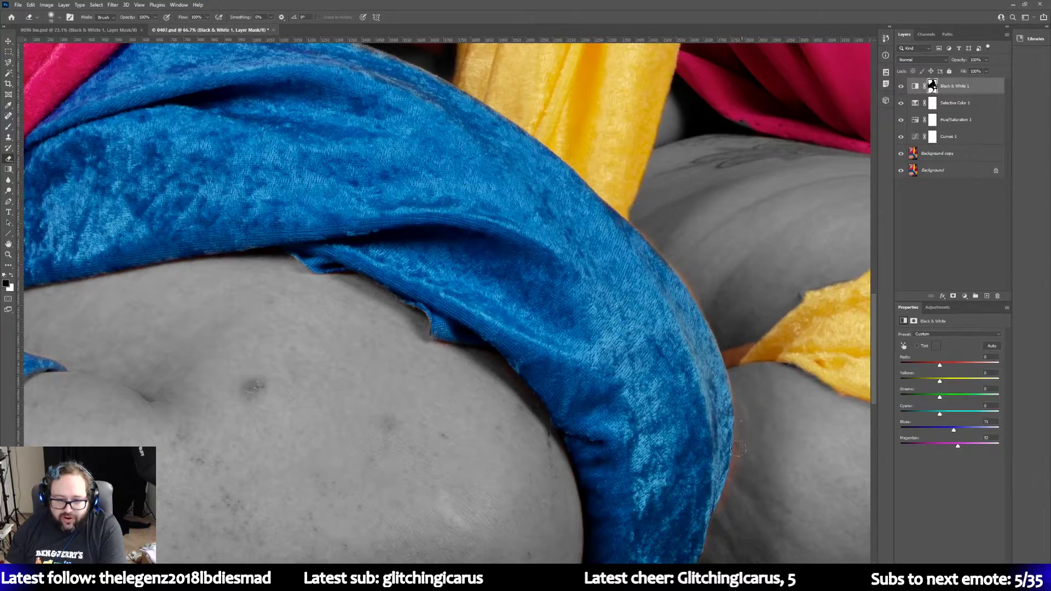
{"action": "left_click_drag", "start_coordinate": [738, 449], "coordinate": [711, 553]}
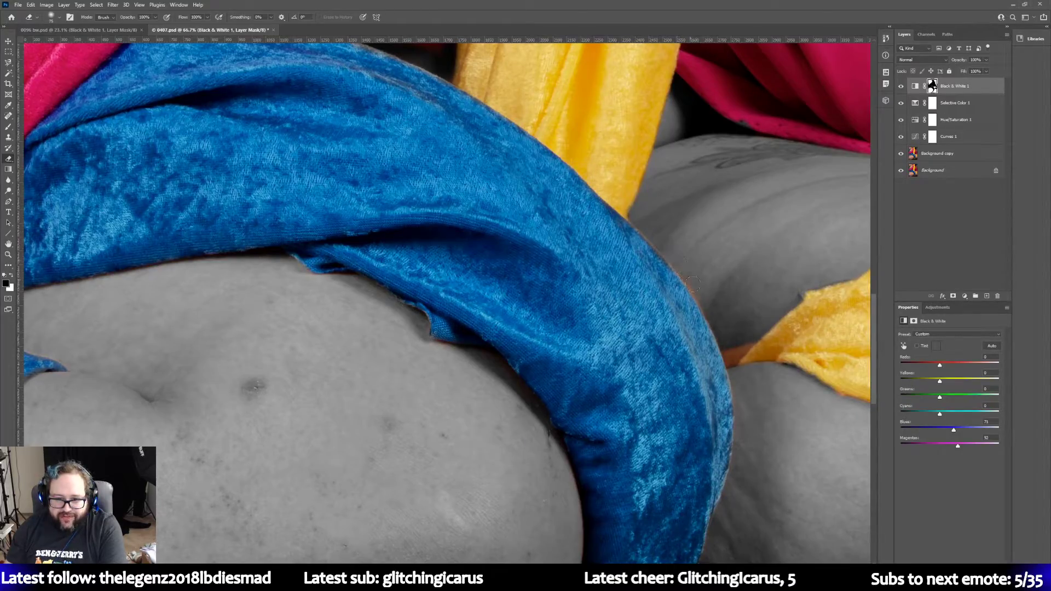
Step: Restore the colour of the blue fabric's upper edge beside the dark gap and yellow fabric on the Black & White 1 mask
{"action": "scroll", "coordinate": [646, 193], "scroll_direction": "up", "scroll_amount": 3}
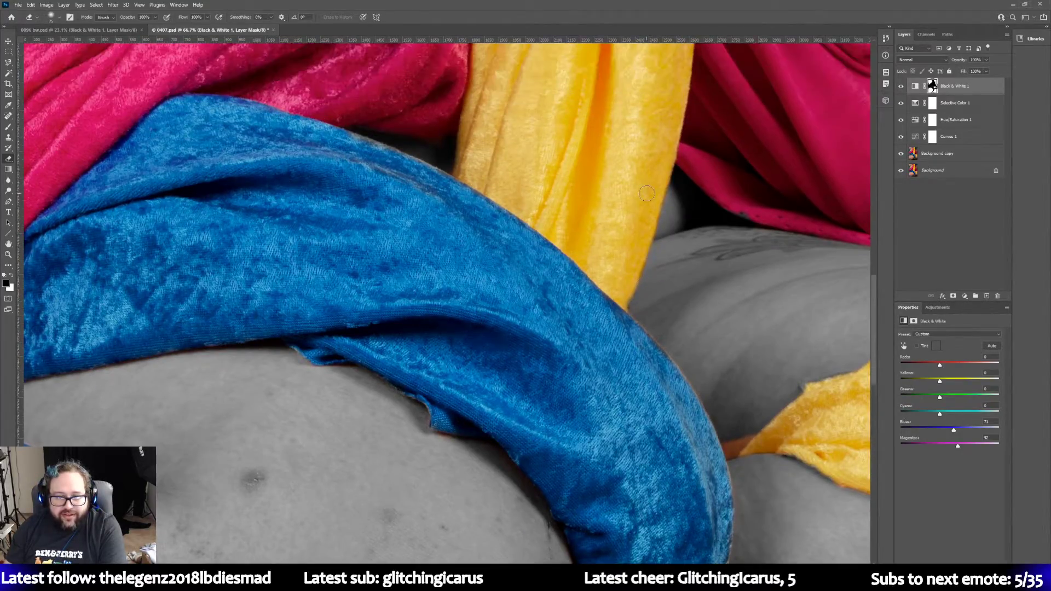
{"action": "scroll", "coordinate": [646, 193], "scroll_direction": "up", "scroll_amount": 1}
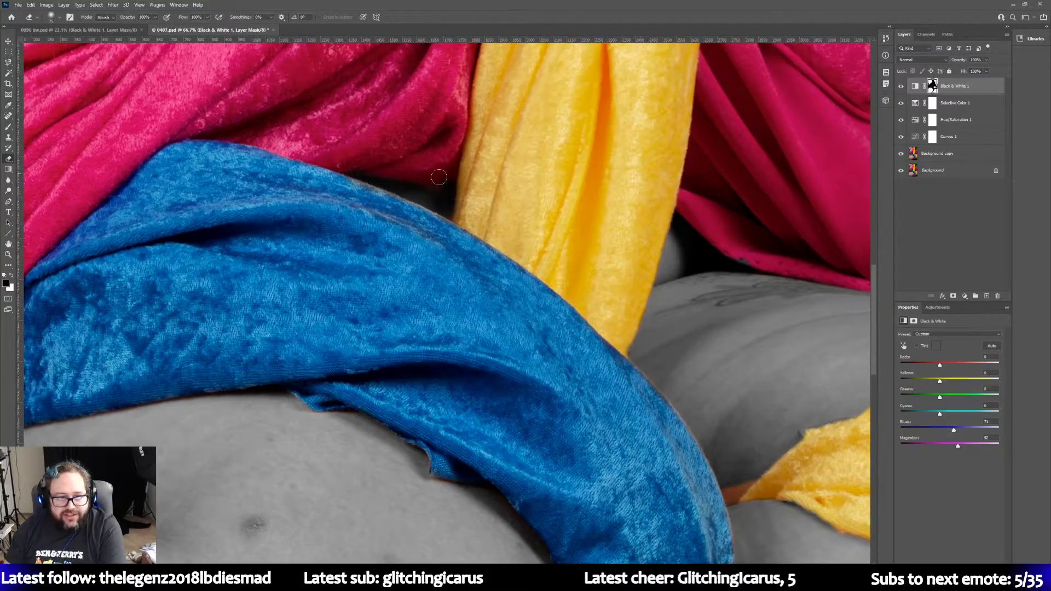
{"action": "left_click", "coordinate": [12, 275]}
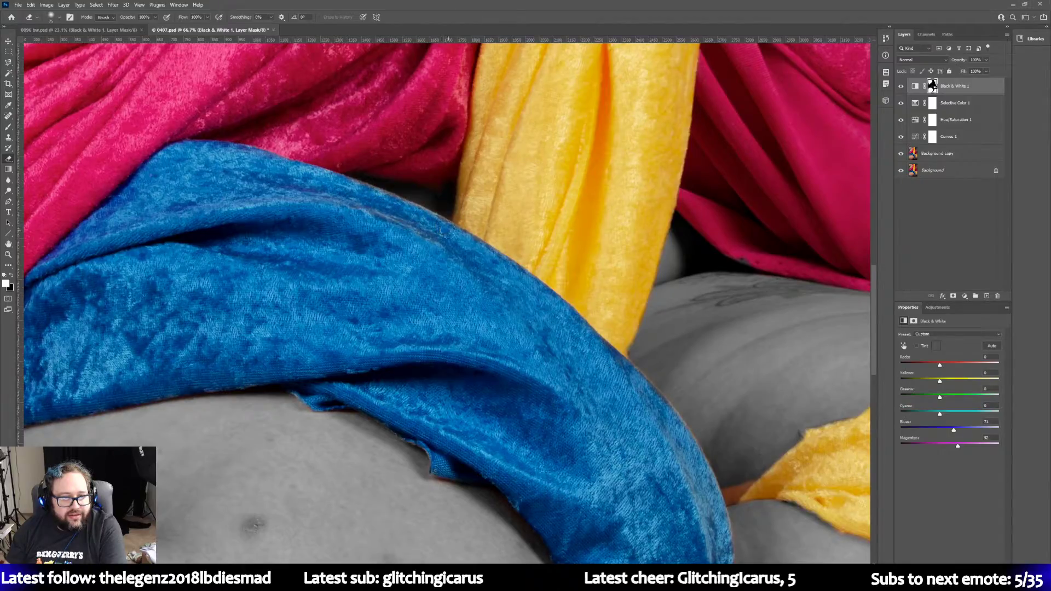
{"action": "scroll", "coordinate": [429, 226], "scroll_direction": "down", "scroll_amount": 1}
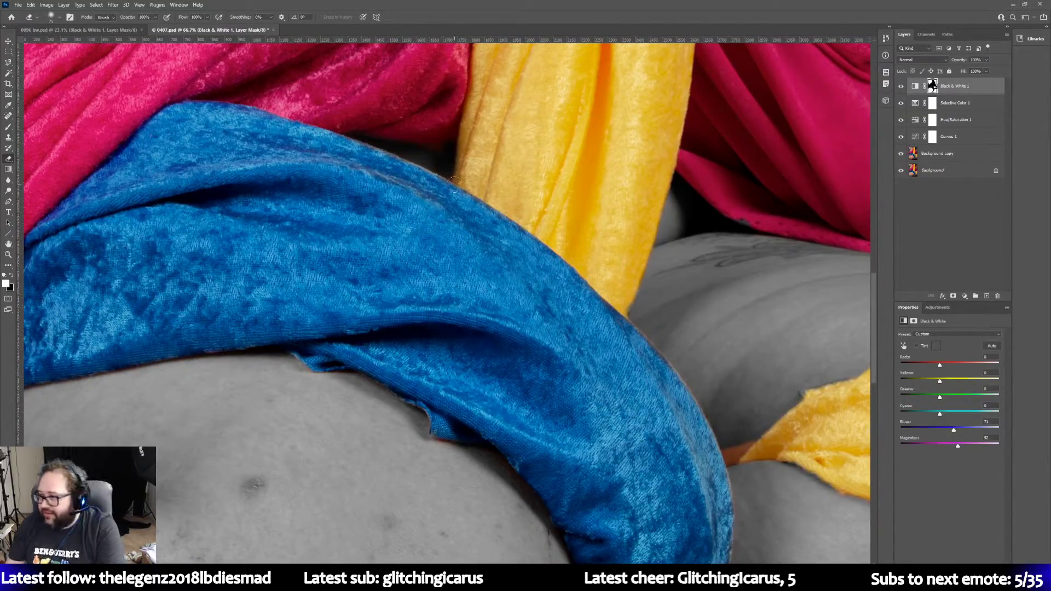
Step: Erase the coloured skin patch between the large blue fabric and the small yellow fabric's tip on the Black & White 1 mask
{"action": "scroll", "coordinate": [657, 273], "scroll_direction": "down", "scroll_amount": 2}
{"action": "scroll", "coordinate": [765, 301], "scroll_direction": "down", "scroll_amount": 2}
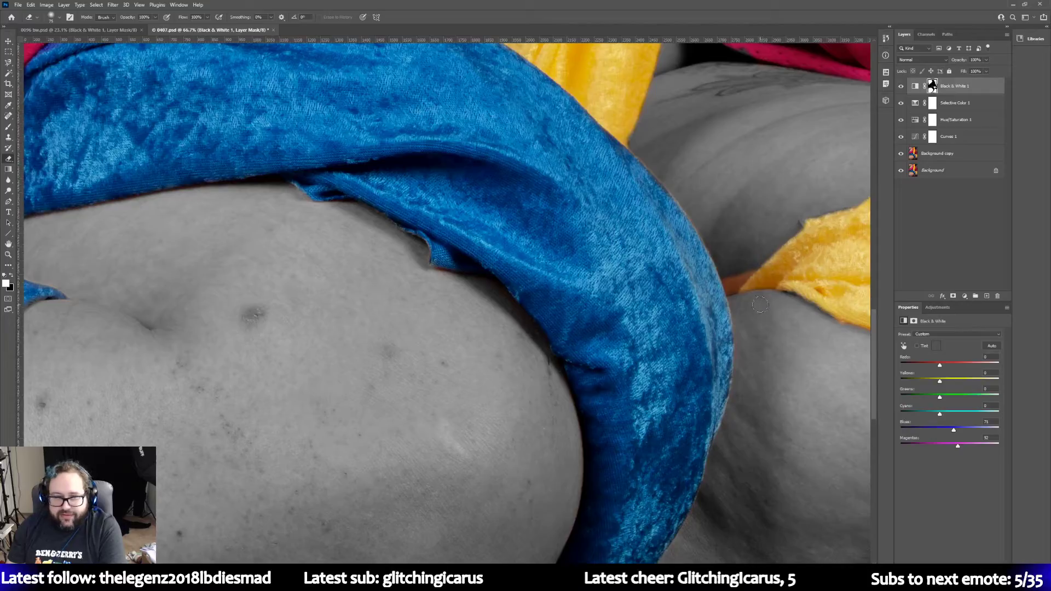
{"action": "scroll", "coordinate": [760, 304], "scroll_direction": "down", "scroll_amount": 5}
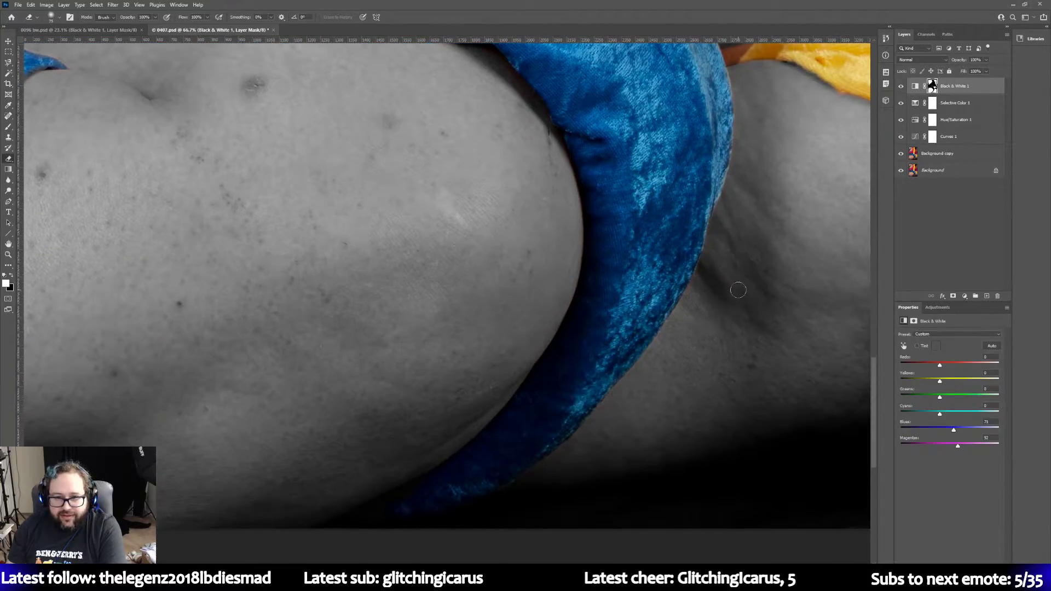
{"action": "scroll", "coordinate": [737, 290], "scroll_direction": "up", "scroll_amount": 3}
{"action": "scroll", "coordinate": [733, 209], "scroll_direction": "up", "scroll_amount": 1}
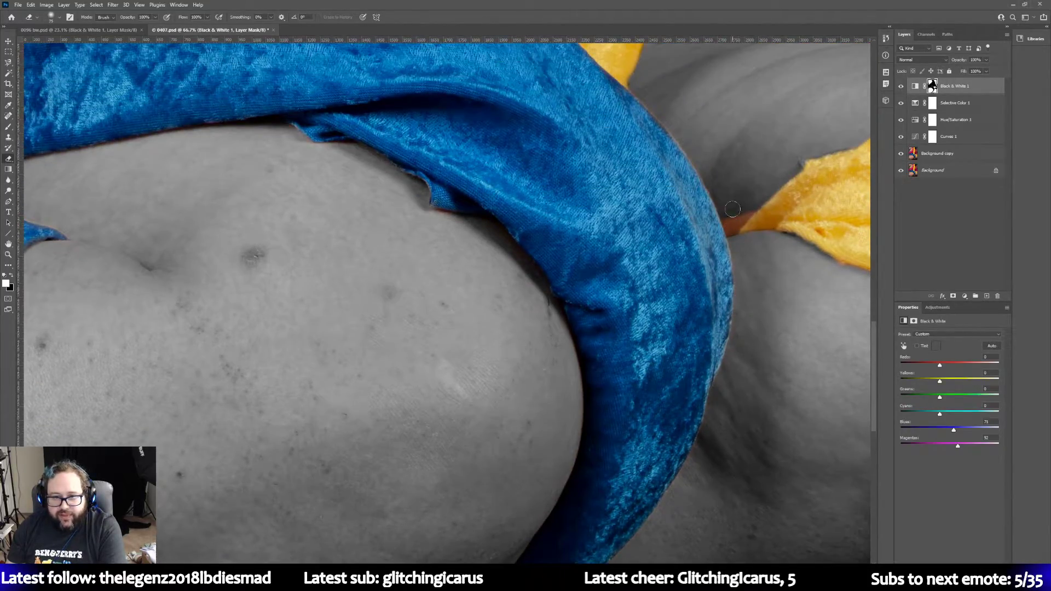
{"action": "left_click", "coordinate": [13, 275]}
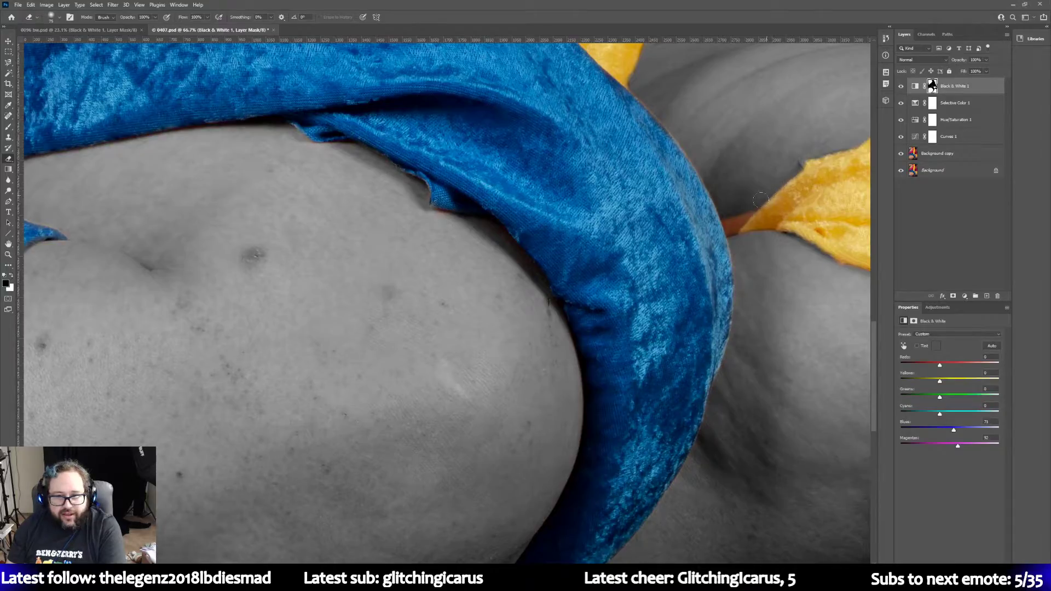
{"action": "mouse_move", "coordinate": [748, 208]}
{"action": "left_mouse_down"}
{"action": "mouse_move", "coordinate": [734, 233]}
{"action": "mouse_move", "coordinate": [734, 225]}
{"action": "left_mouse_up"}
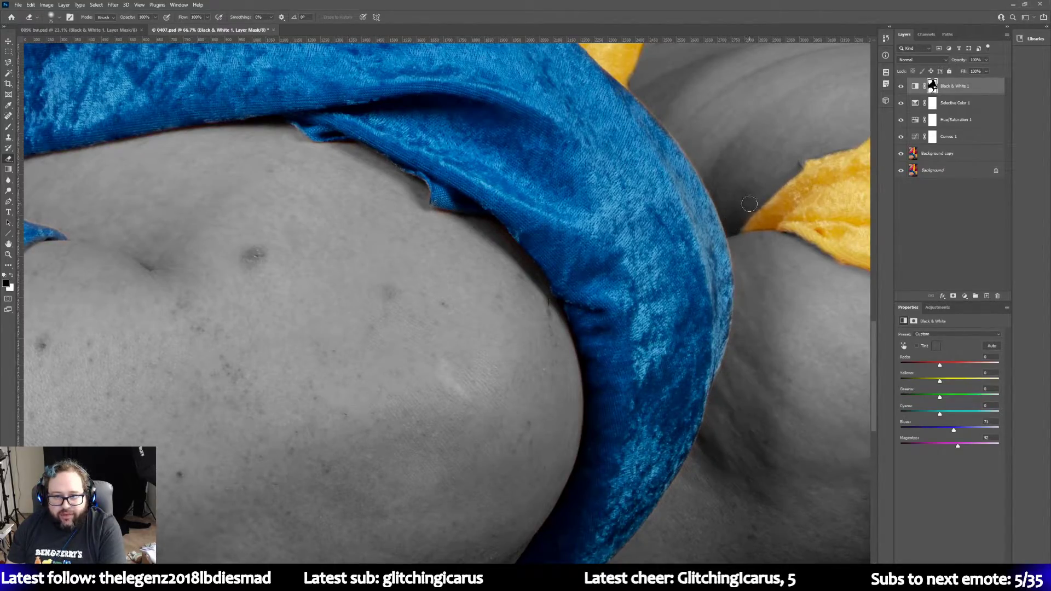
Step: Restore the colour along the small yellow fabric's lower and upper edges and at the image border on the Black & White 1 mask
{"action": "scroll", "coordinate": [741, 206], "scroll_direction": "up", "scroll_amount": 1}
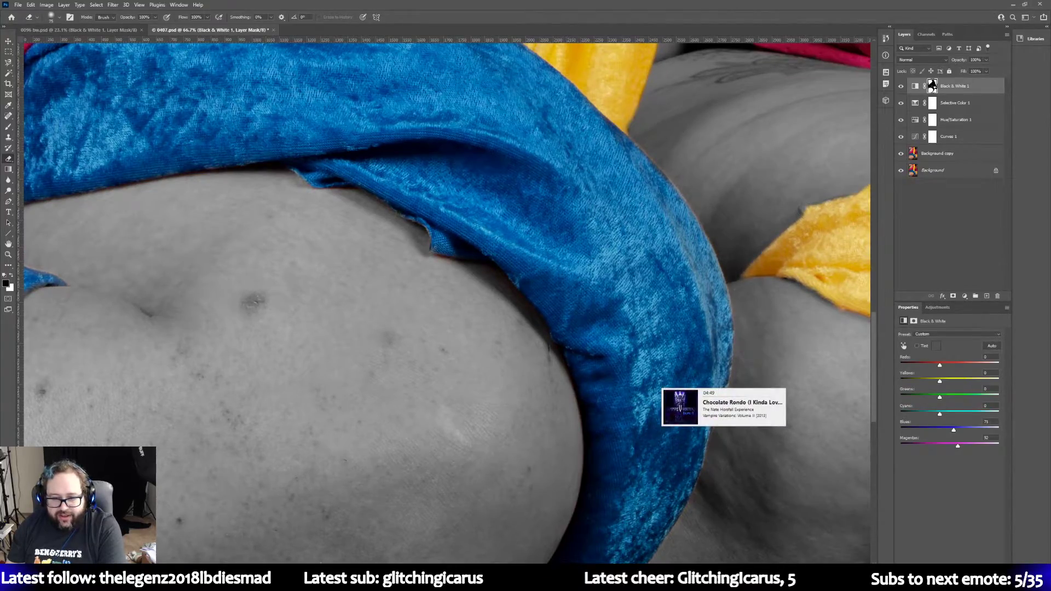
{"action": "scroll", "coordinate": [695, 555], "scroll_direction": "right", "scroll_amount": 10}
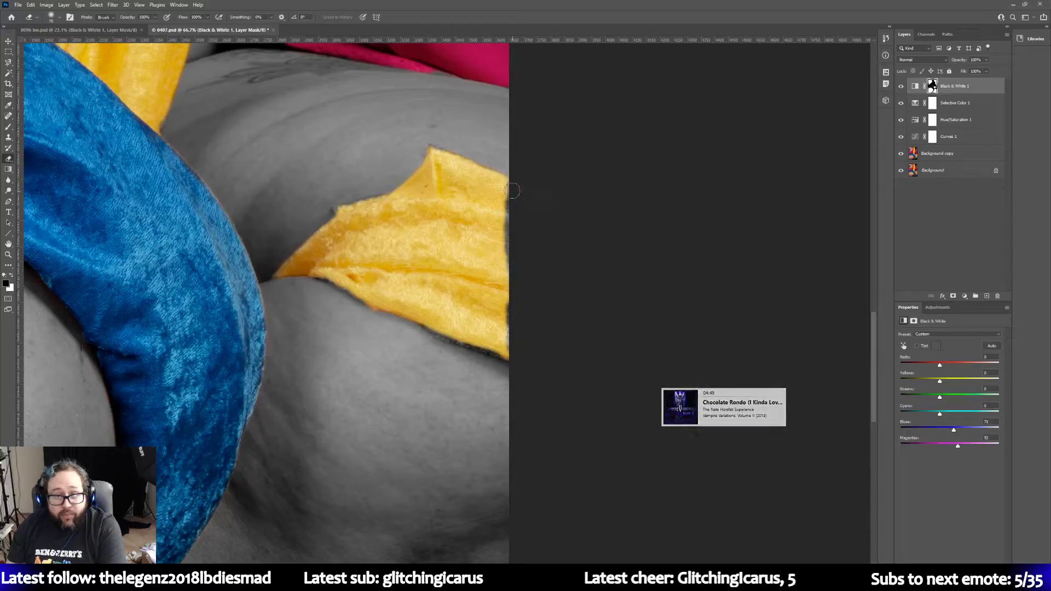
{"action": "key", "text": "x"}
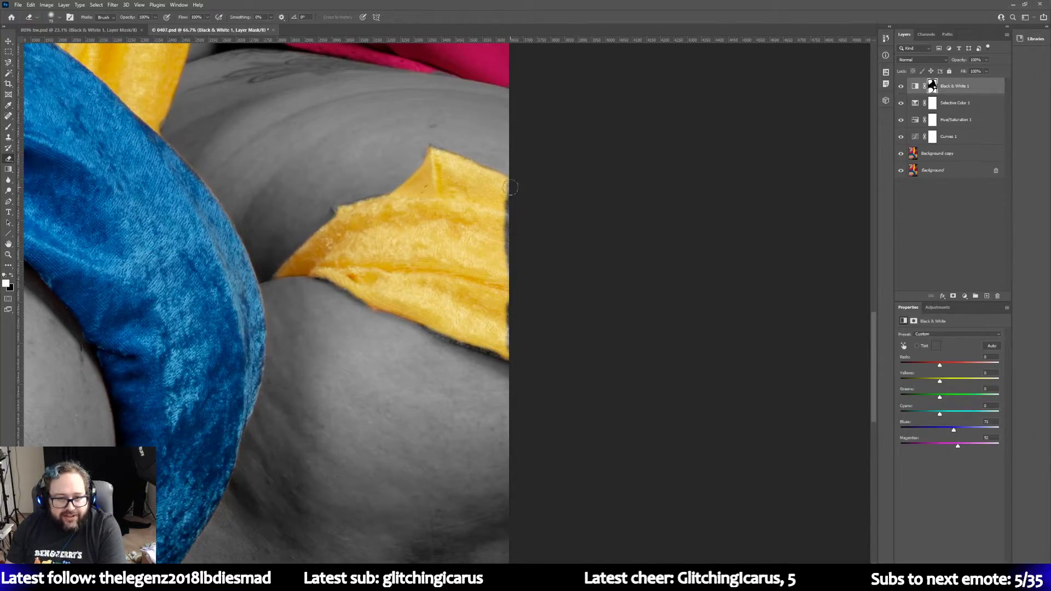
{"action": "mouse_move", "coordinate": [510, 188]}
{"action": "left_mouse_down"}
{"action": "mouse_move", "coordinate": [507, 353]}
{"action": "mouse_move", "coordinate": [459, 335]}
{"action": "left_mouse_up"}
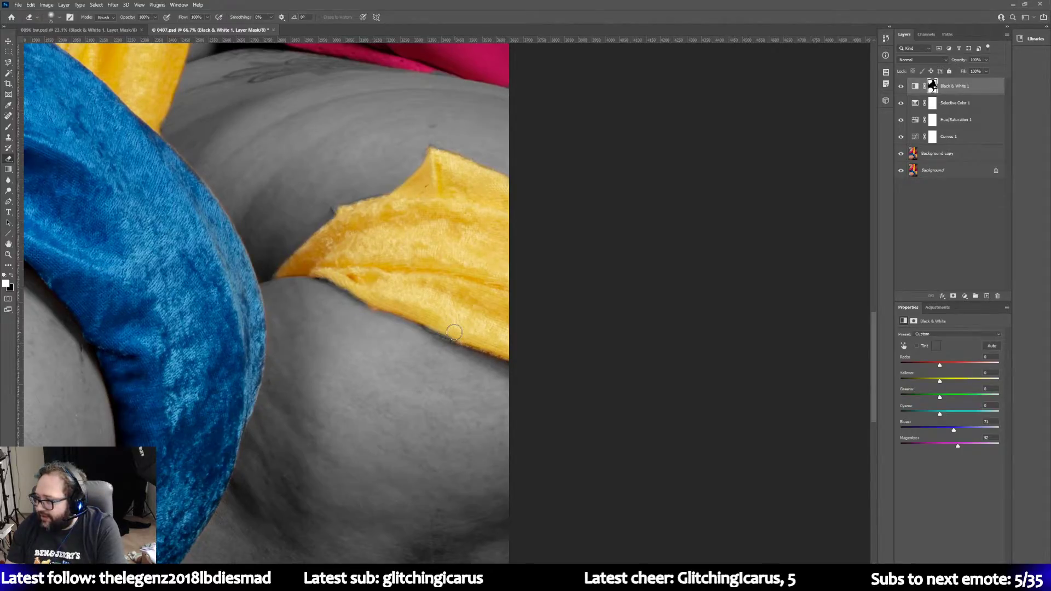
{"action": "left_click_drag", "start_coordinate": [454, 333], "coordinate": [432, 324]}
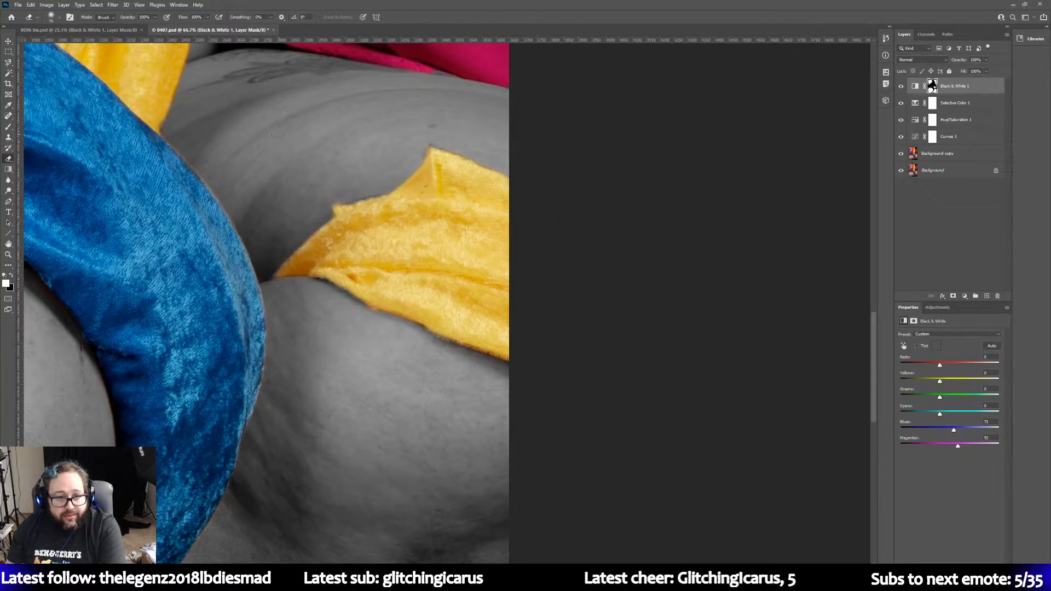
{"action": "left_click", "coordinate": [9, 276]}
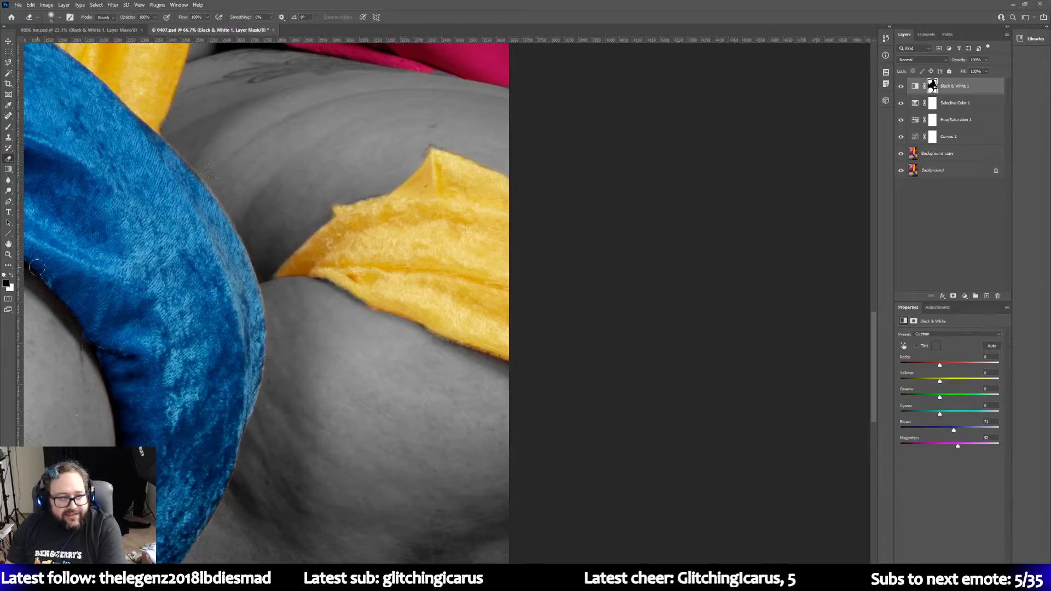
{"action": "left_click", "coordinate": [10, 276]}
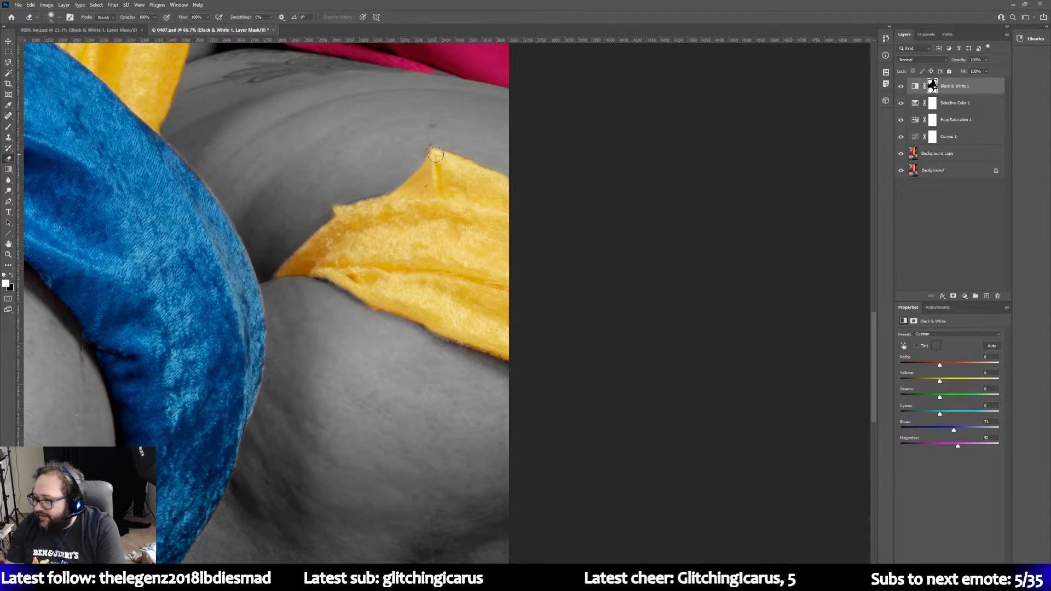
{"action": "left_click_drag", "start_coordinate": [436, 155], "coordinate": [512, 190]}
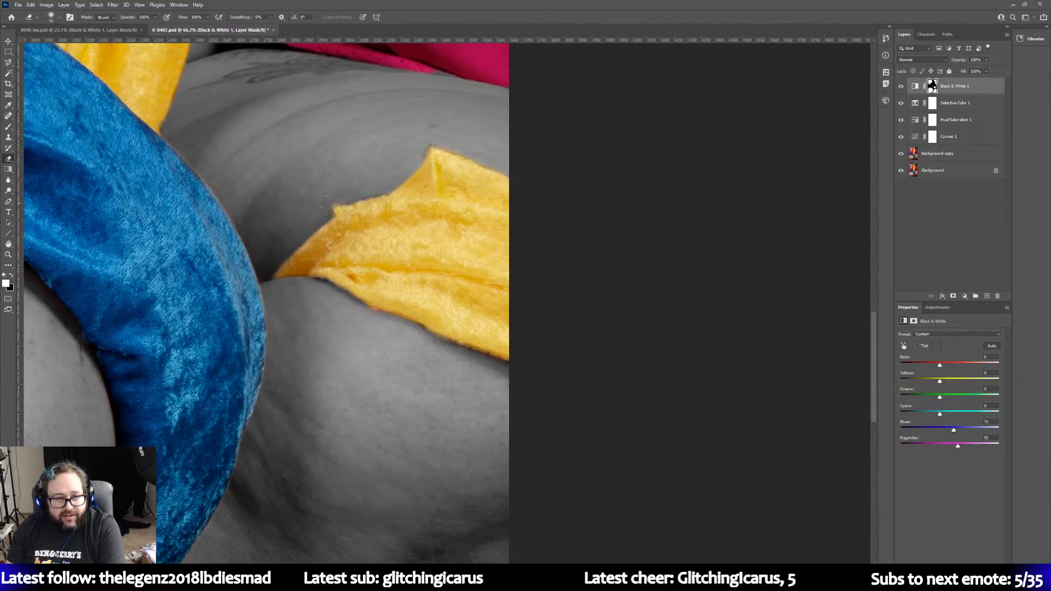
Step: Turn the coloured skin remnants along the pink fabric's outer edge grey, beside the arm and below the narrow strap
{"action": "scroll", "coordinate": [536, 178], "scroll_direction": "up", "scroll_amount": 5}
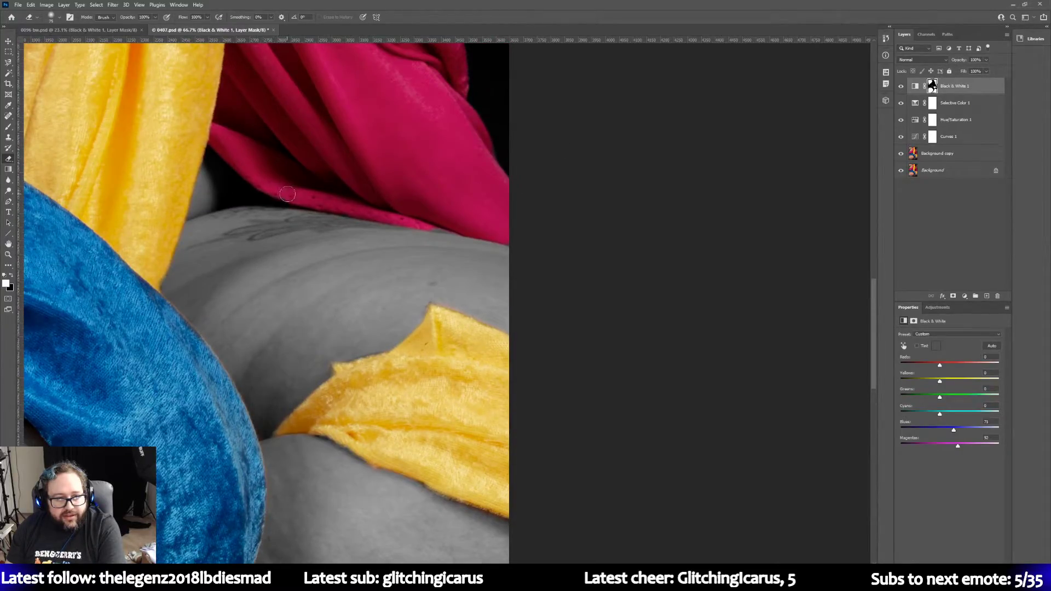
{"action": "scroll", "coordinate": [455, 192], "scroll_direction": "up", "scroll_amount": 1}
{"action": "scroll", "coordinate": [454, 192], "scroll_direction": "up", "scroll_amount": 1}
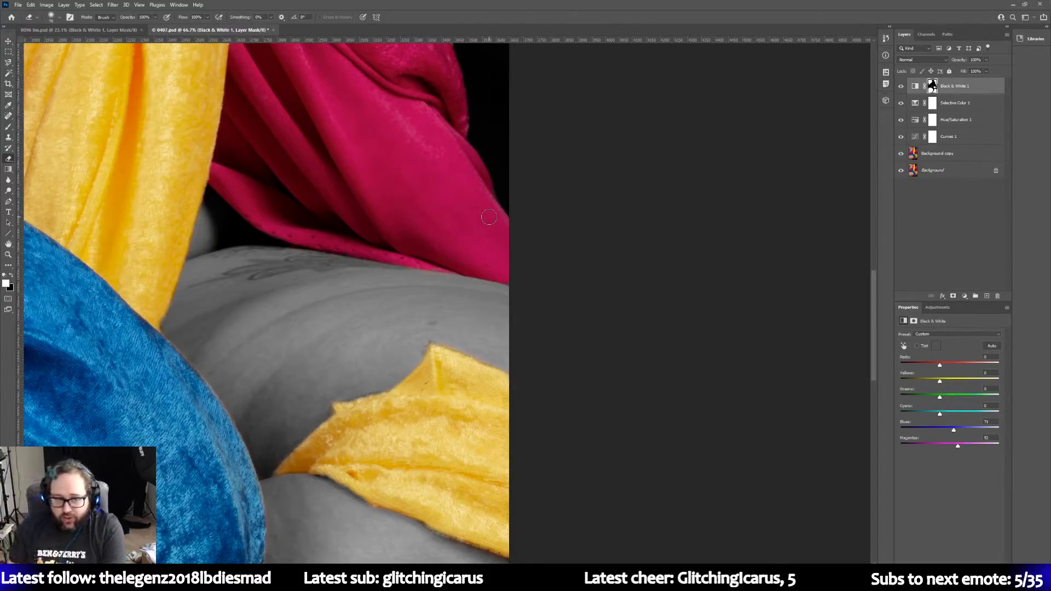
{"action": "scroll", "coordinate": [489, 217], "scroll_direction": "up", "scroll_amount": 5}
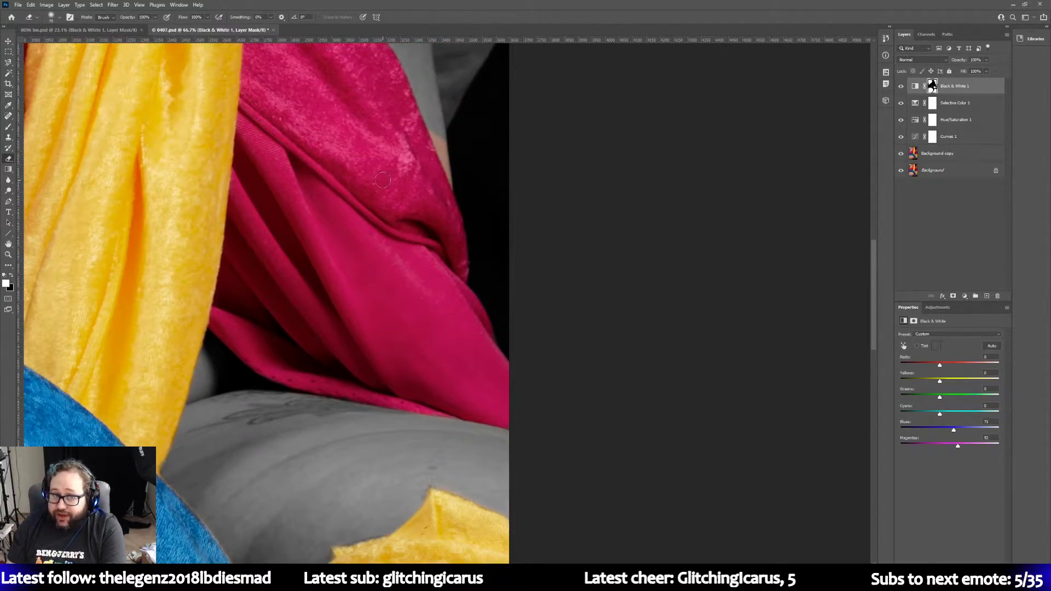
{"action": "scroll", "coordinate": [446, 165], "scroll_direction": "up", "scroll_amount": 2}
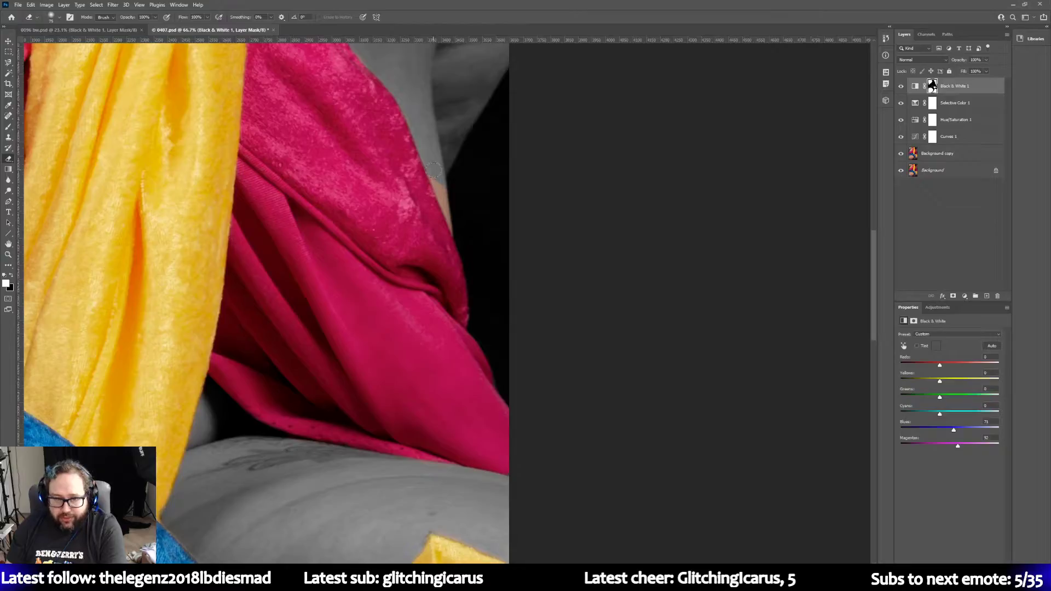
{"action": "left_click", "coordinate": [12, 275]}
{"action": "mouse_move", "coordinate": [432, 161]}
{"action": "left_mouse_down"}
{"action": "mouse_move", "coordinate": [462, 241]}
{"action": "mouse_move", "coordinate": [465, 228]}
{"action": "left_mouse_up"}
{"action": "scroll", "coordinate": [465, 228], "scroll_direction": "up", "scroll_amount": 5}
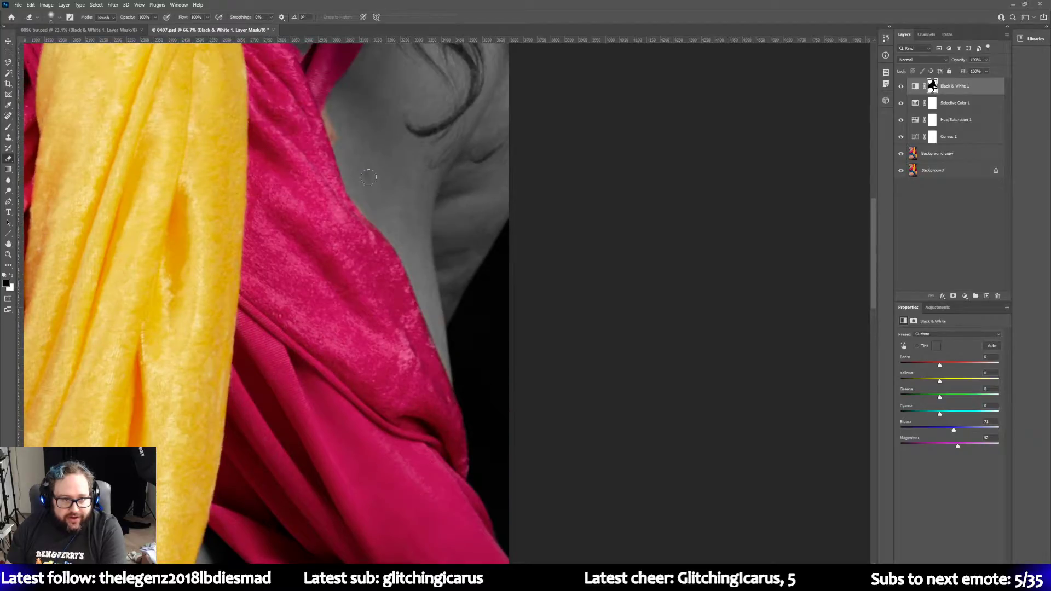
{"action": "left_click_drag", "start_coordinate": [331, 110], "coordinate": [338, 135]}
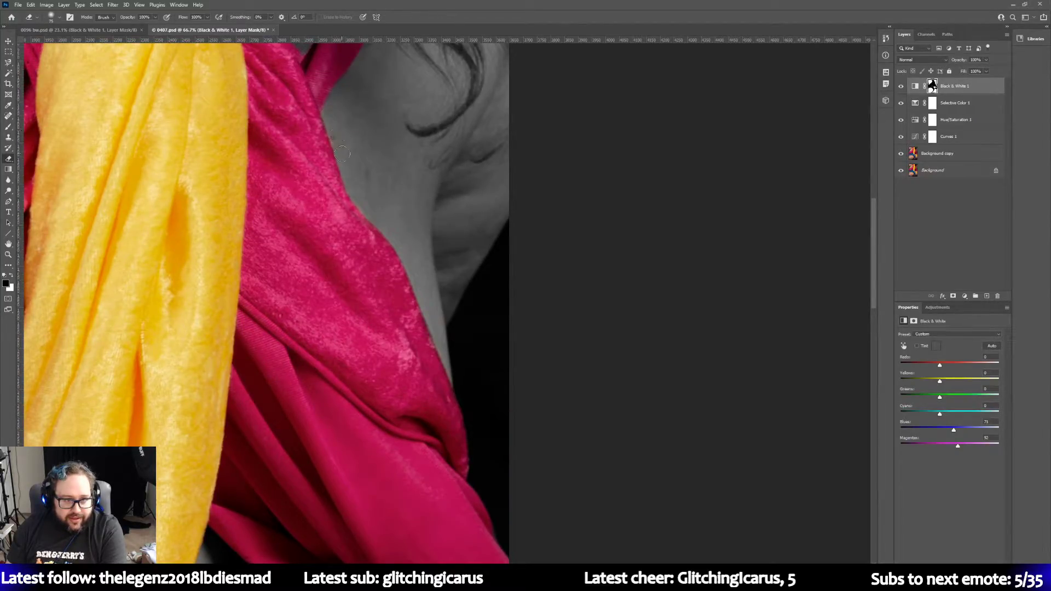
Step: Check the pink fabric's outer edge from the hair down to the grey thigh for leftover mask errors
{"action": "scroll", "coordinate": [342, 153], "scroll_direction": "up", "scroll_amount": 3}
{"action": "scroll", "coordinate": [334, 153], "scroll_direction": "up", "scroll_amount": 3}
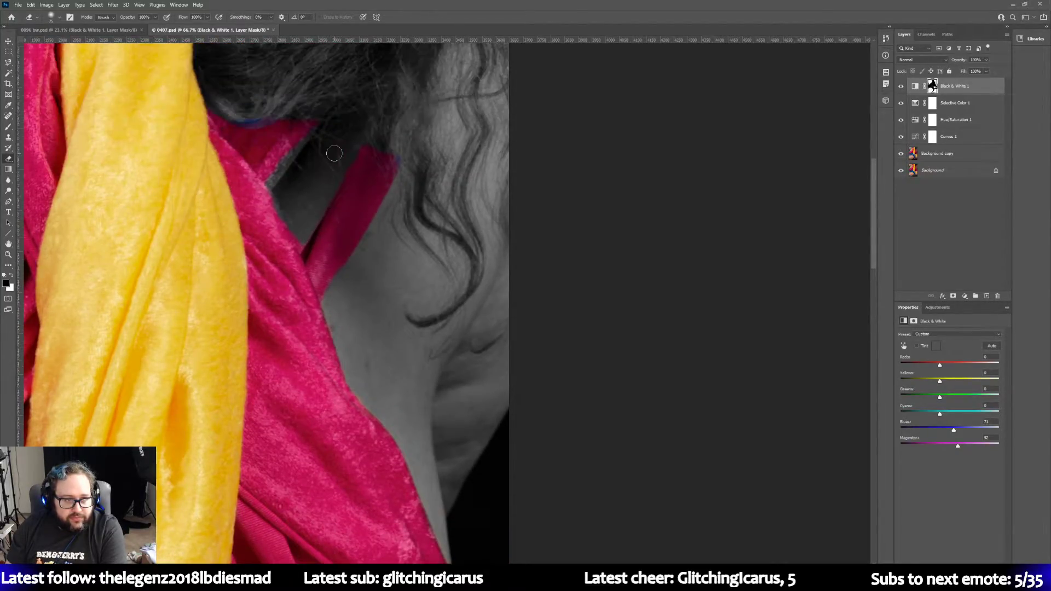
{"action": "scroll", "coordinate": [417, 248], "scroll_direction": "down", "scroll_amount": 3}
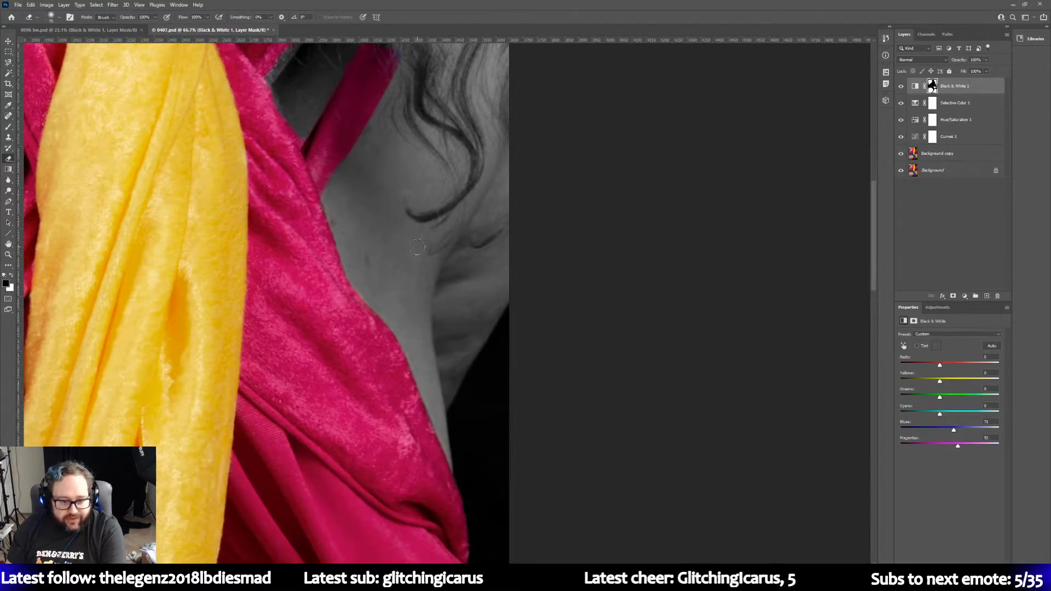
{"action": "scroll", "coordinate": [415, 247], "scroll_direction": "down", "scroll_amount": 1}
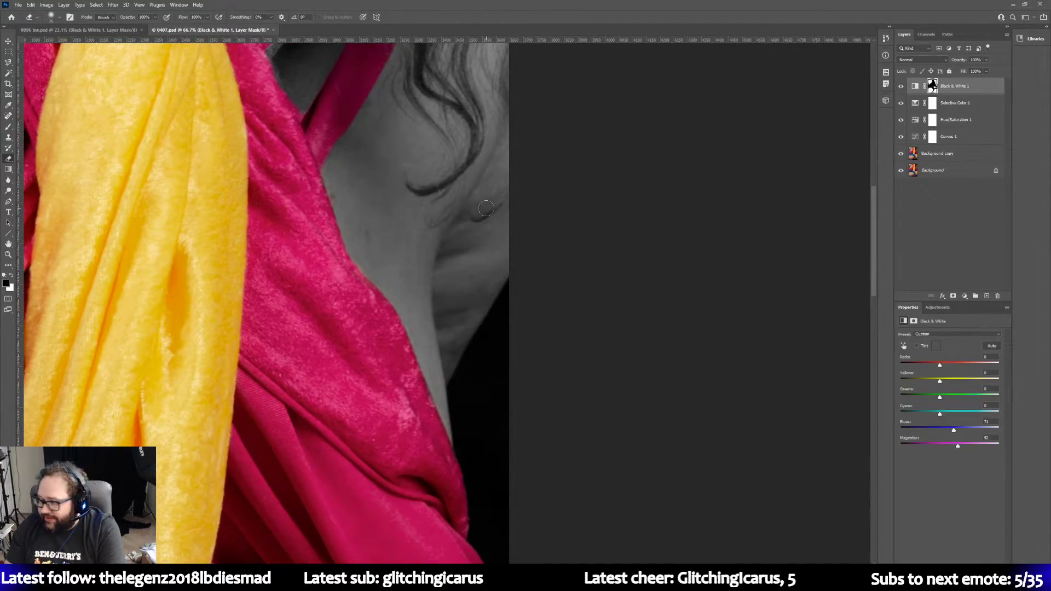
{"action": "scroll", "coordinate": [486, 208], "scroll_direction": "down", "scroll_amount": 10}
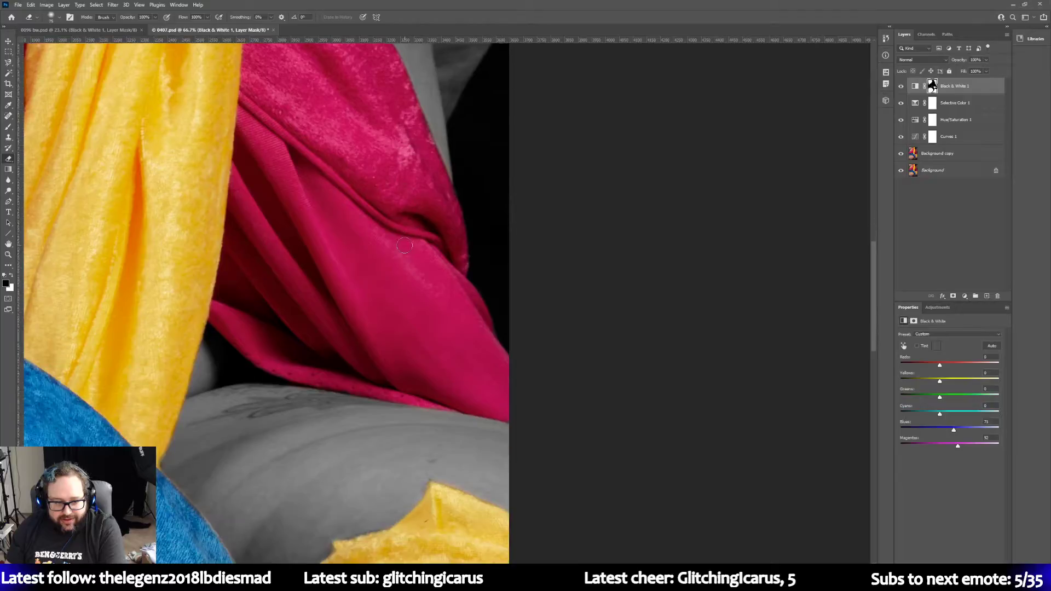
{"action": "scroll", "coordinate": [404, 246], "scroll_direction": "down", "scroll_amount": 5}
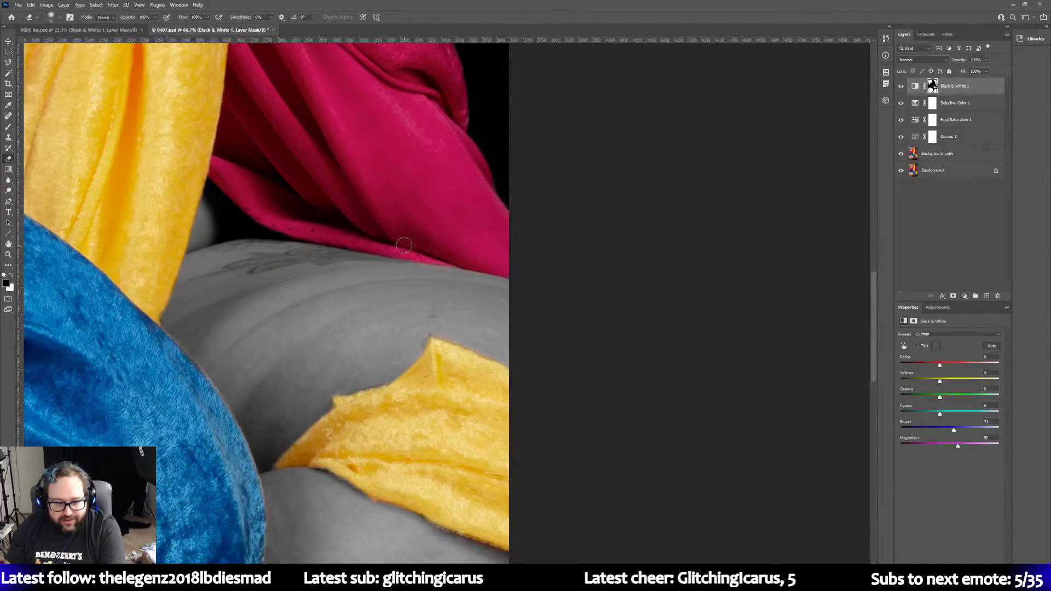
Step: Restore the colour of the dark pink fabric section between the narrow strap and the shoulder fabric, up to the hair
{"action": "scroll", "coordinate": [404, 245], "scroll_direction": "up", "scroll_amount": 12}
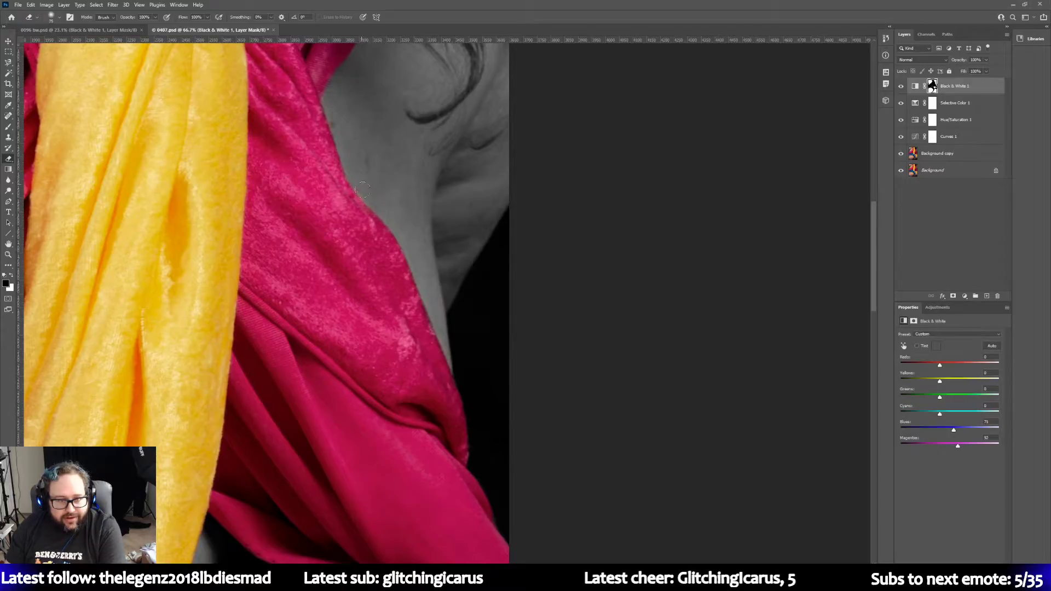
{"action": "scroll", "coordinate": [369, 195], "scroll_direction": "up", "scroll_amount": 5}
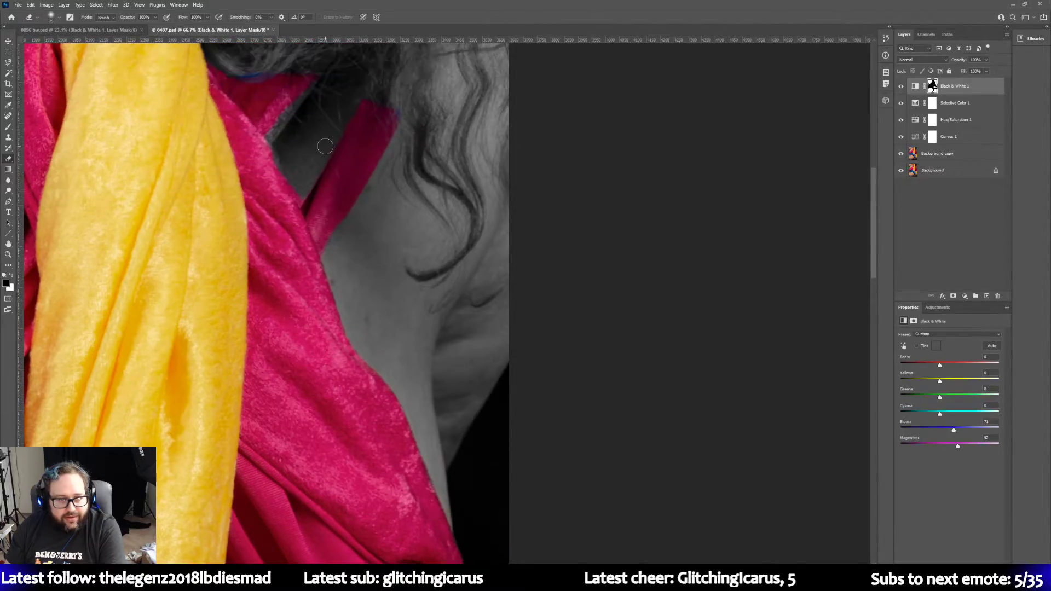
{"action": "left_click", "coordinate": [11, 275]}
{"action": "mouse_move", "coordinate": [328, 131]}
{"action": "left_mouse_down"}
{"action": "mouse_move", "coordinate": [303, 217]}
{"action": "mouse_move", "coordinate": [351, 134]}
{"action": "mouse_move", "coordinate": [298, 213]}
{"action": "mouse_move", "coordinate": [352, 101]}
{"action": "mouse_move", "coordinate": [299, 203]}
{"action": "mouse_move", "coordinate": [337, 101]}
{"action": "mouse_move", "coordinate": [257, 215]}
{"action": "mouse_move", "coordinate": [310, 112]}
{"action": "mouse_move", "coordinate": [270, 190]}
{"action": "mouse_move", "coordinate": [306, 101]}
{"action": "mouse_move", "coordinate": [250, 158]}
{"action": "mouse_move", "coordinate": [316, 140]}
{"action": "left_mouse_up"}
{"action": "scroll", "coordinate": [307, 208], "scroll_direction": "up", "scroll_amount": 3}
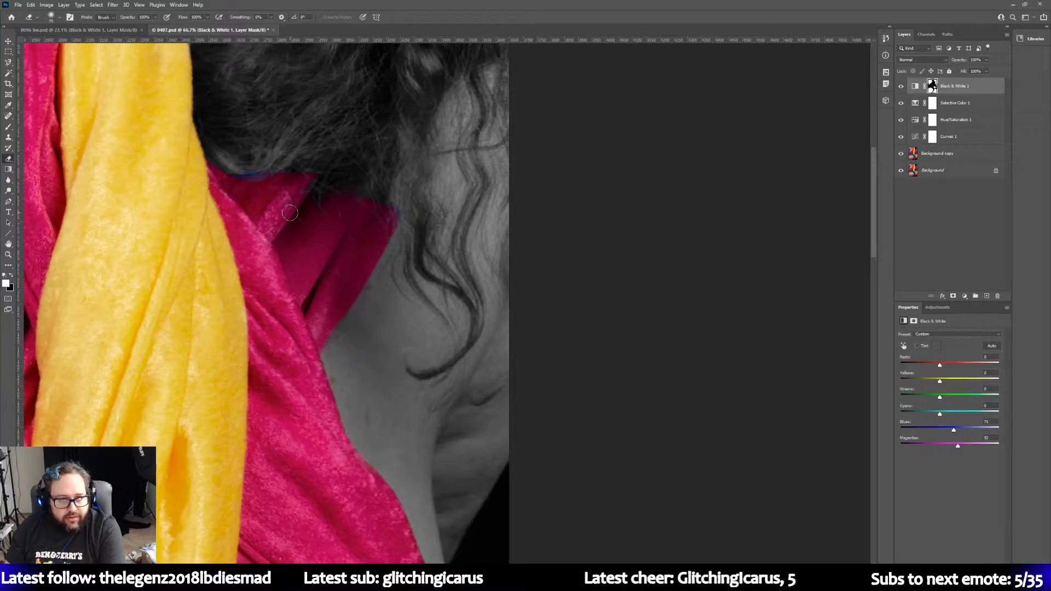
{"action": "mouse_move", "coordinate": [325, 227]}
{"action": "left_mouse_down"}
{"action": "mouse_move", "coordinate": [383, 212]}
{"action": "mouse_move", "coordinate": [378, 252]}
{"action": "mouse_move", "coordinate": [388, 218]}
{"action": "mouse_move", "coordinate": [379, 240]}
{"action": "mouse_move", "coordinate": [374, 207]}
{"action": "mouse_move", "coordinate": [364, 242]}
{"action": "mouse_move", "coordinate": [326, 229]}
{"action": "left_mouse_up"}
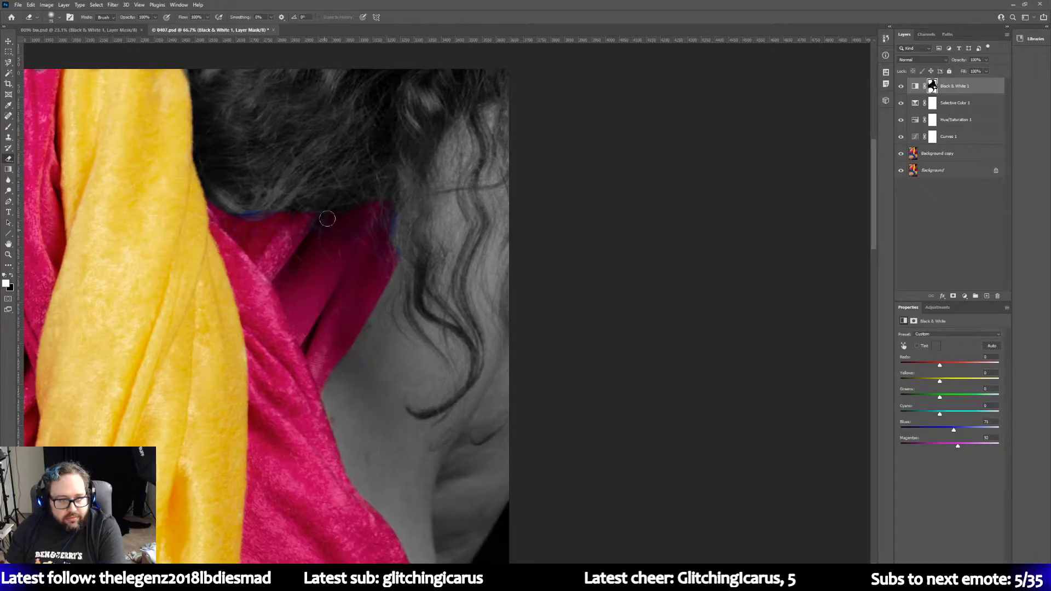
{"action": "left_click_drag", "start_coordinate": [380, 201], "coordinate": [387, 249]}
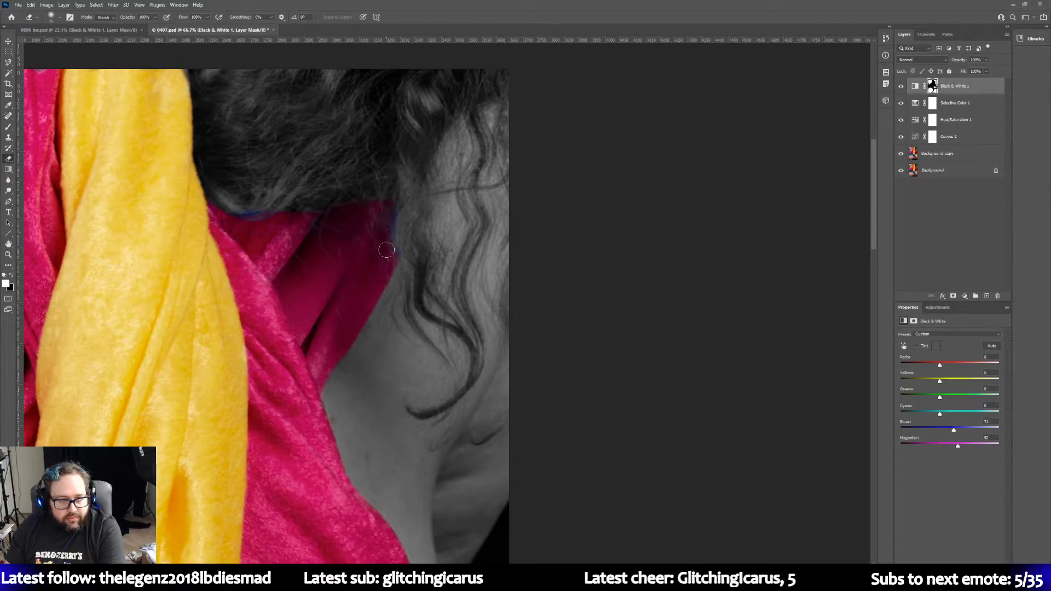
Step: Erase the blue fringe where the curly hair meets the pink fabric on the Black & White 1 mask
{"action": "left_click", "coordinate": [13, 277]}
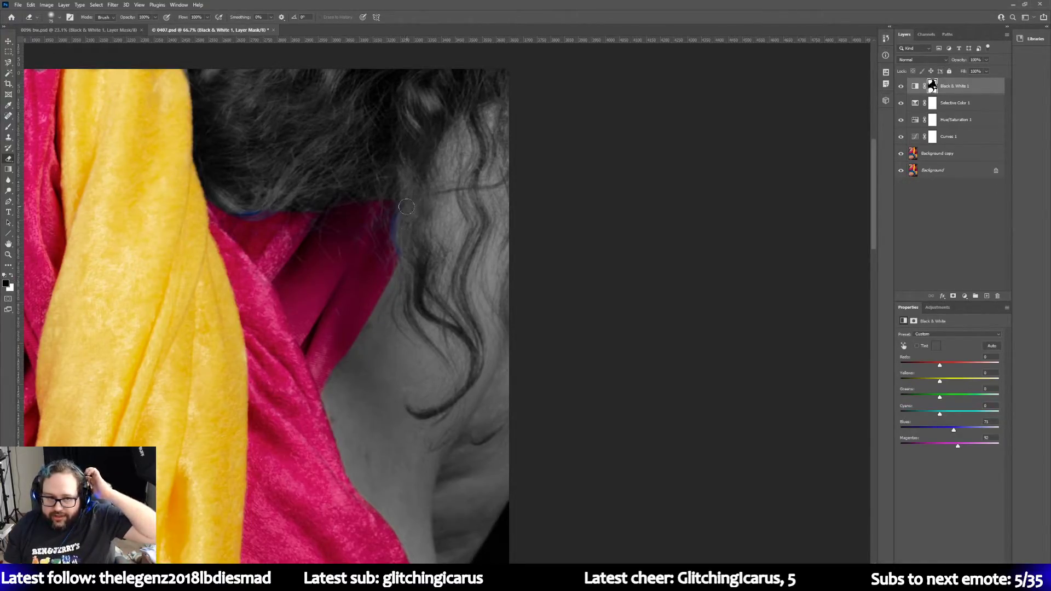
{"action": "mouse_move", "coordinate": [406, 207]}
{"action": "left_mouse_down"}
{"action": "mouse_move", "coordinate": [397, 227]}
{"action": "mouse_move", "coordinate": [406, 256]}
{"action": "left_mouse_up"}
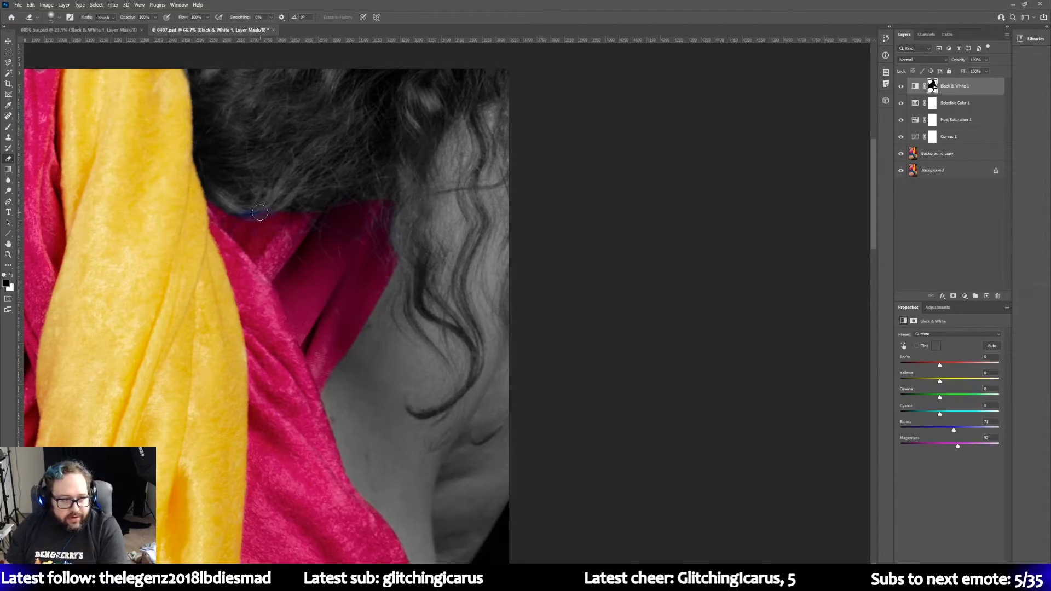
{"action": "left_click_drag", "start_coordinate": [259, 212], "coordinate": [240, 212]}
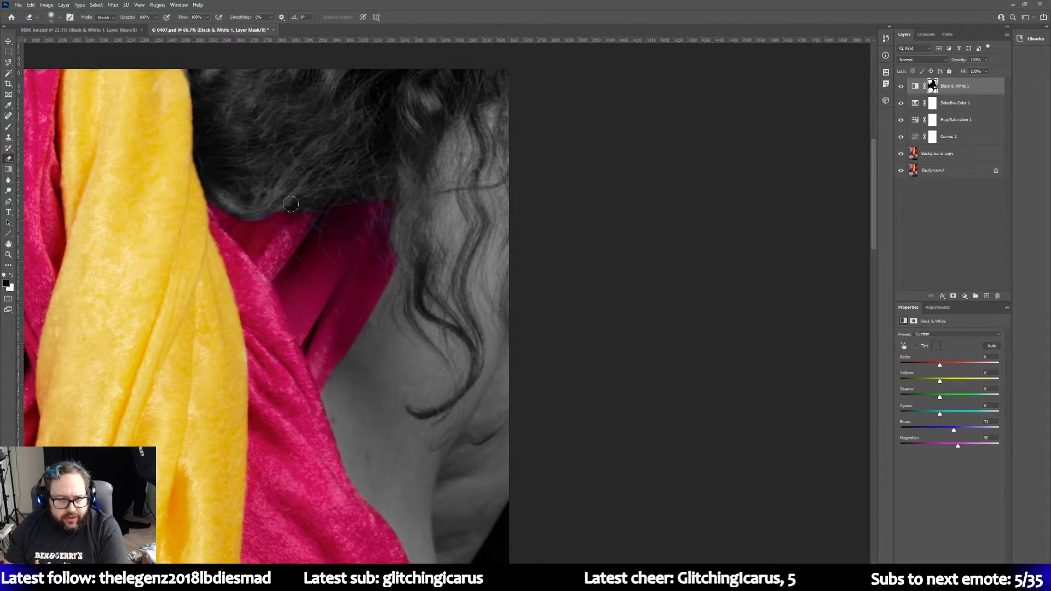
Step: Grey out the orange skin spot above the pink fabric and restore colour to the grey patch along its upper outer edge
{"action": "scroll", "coordinate": [268, 224], "scroll_direction": "up", "scroll_amount": 3}
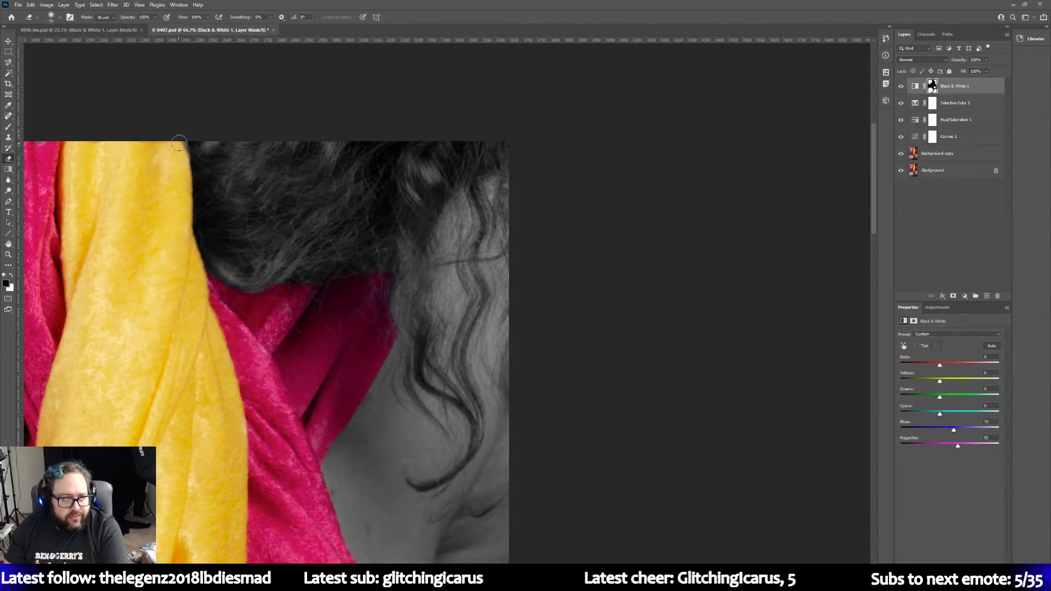
{"action": "key", "text": "x"}
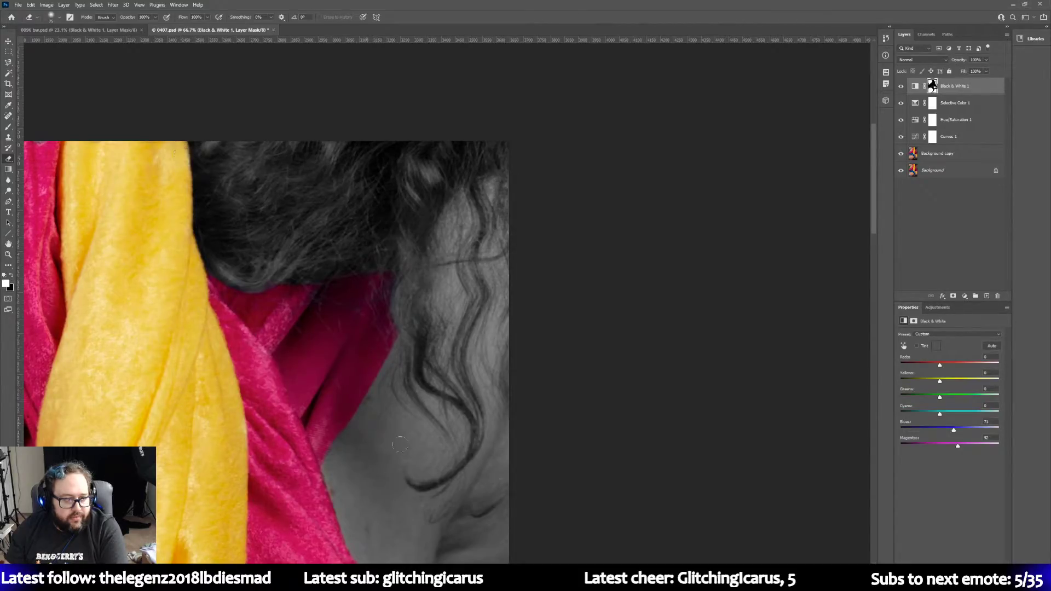
{"action": "scroll", "coordinate": [490, 430], "scroll_direction": "left", "scroll_amount": 6}
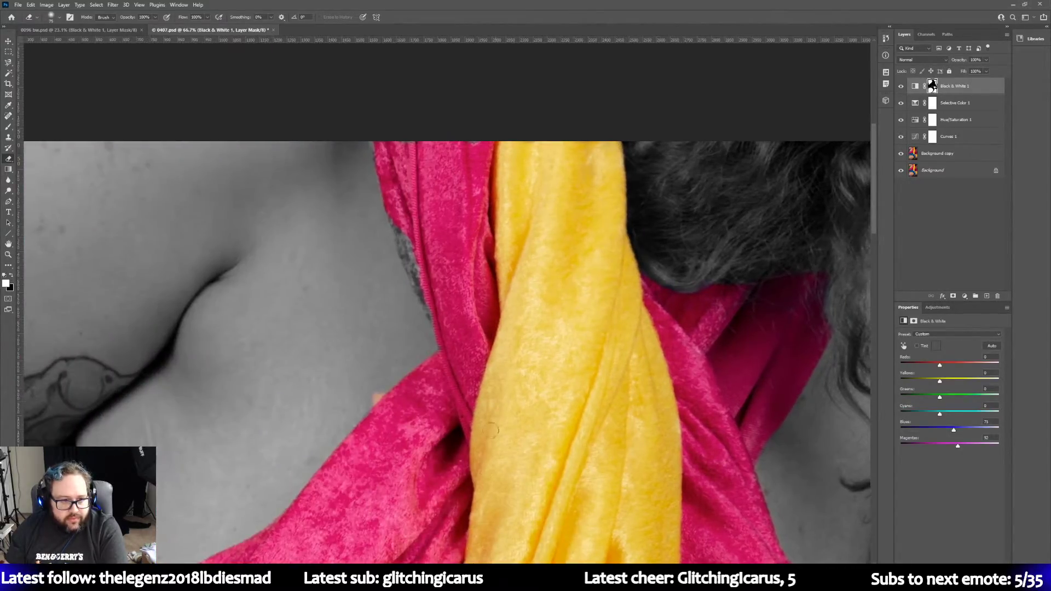
{"action": "left_click", "coordinate": [11, 277]}
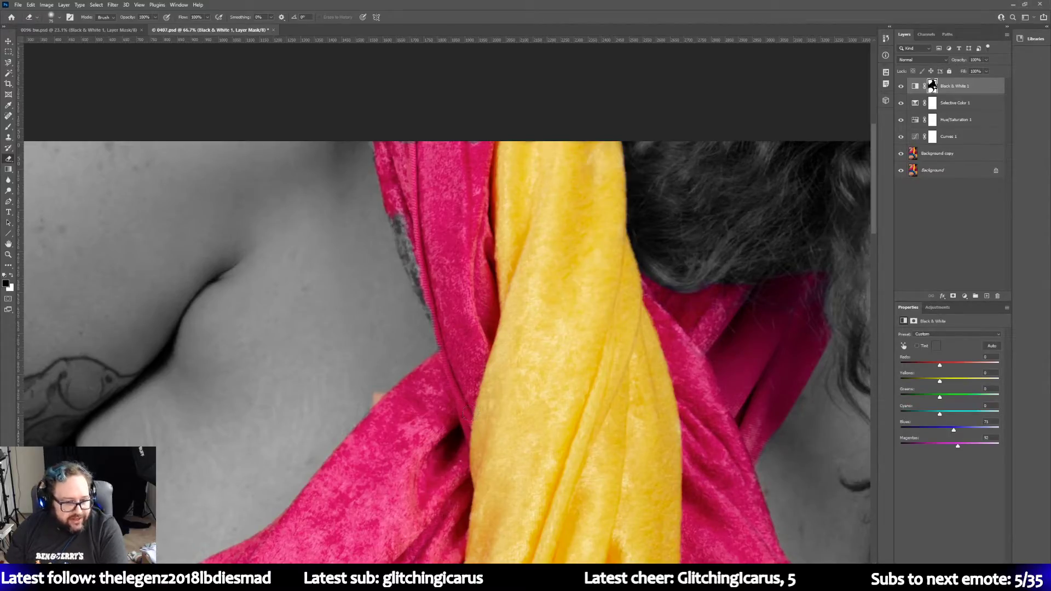
{"action": "left_click_drag", "start_coordinate": [377, 391], "coordinate": [370, 397]}
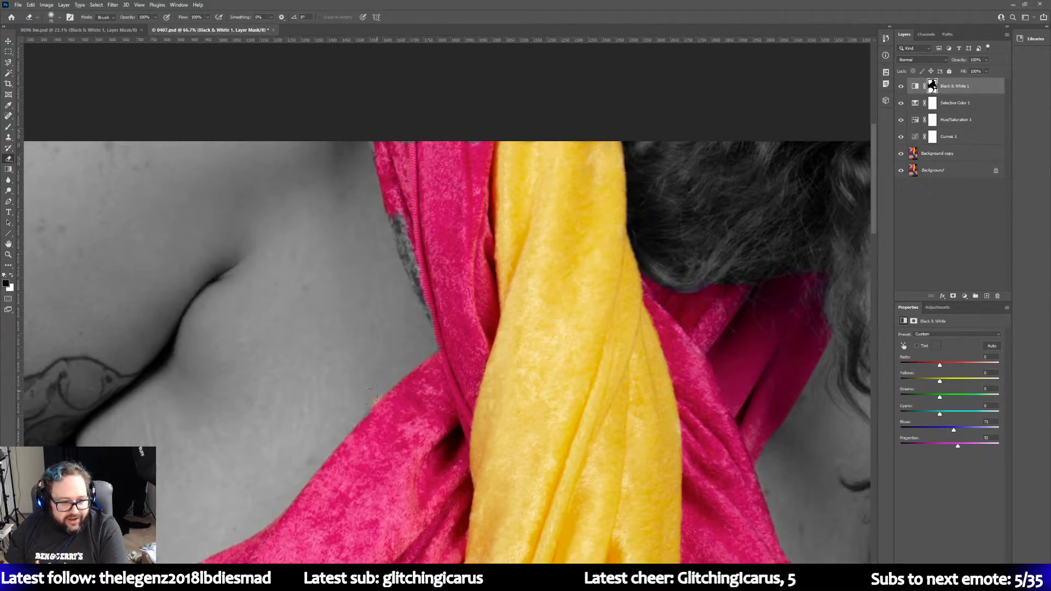
{"action": "left_click", "coordinate": [13, 276]}
{"action": "left_click_drag", "start_coordinate": [395, 211], "coordinate": [430, 302]}
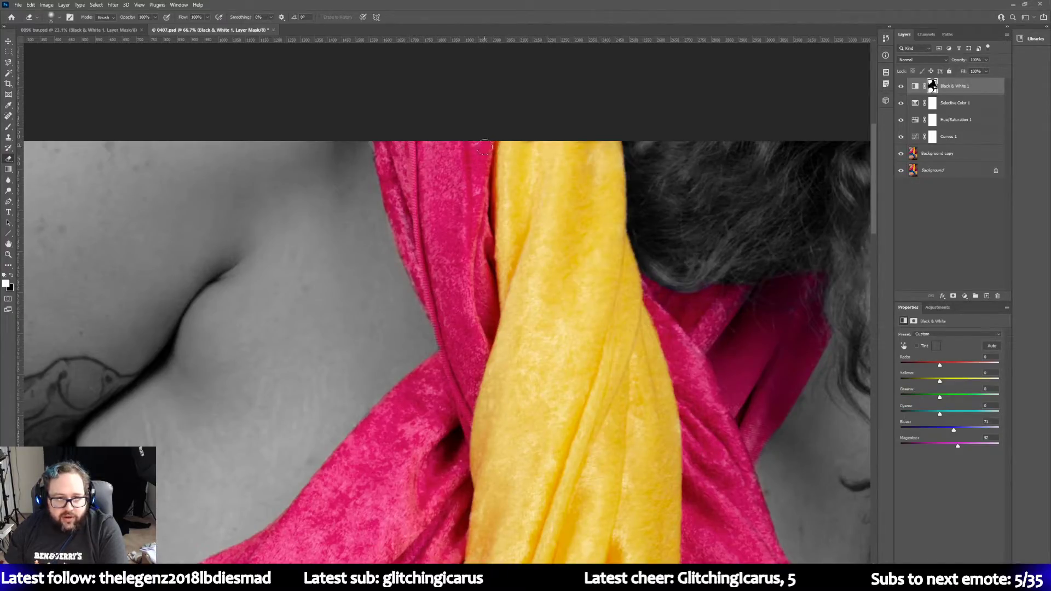
Step: Check the pink, yellow and blue fabric edges down to the thigh and back up to the shoulder for mask errors
{"action": "scroll", "coordinate": [408, 194], "scroll_direction": "down", "scroll_amount": 5}
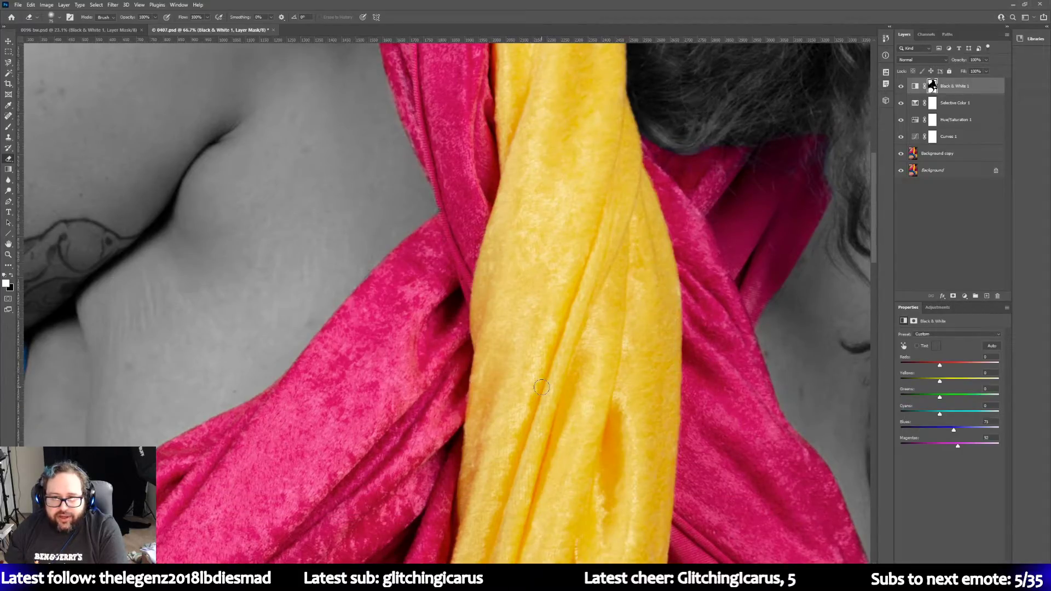
{"action": "scroll", "coordinate": [541, 388], "scroll_direction": "down", "scroll_amount": 8}
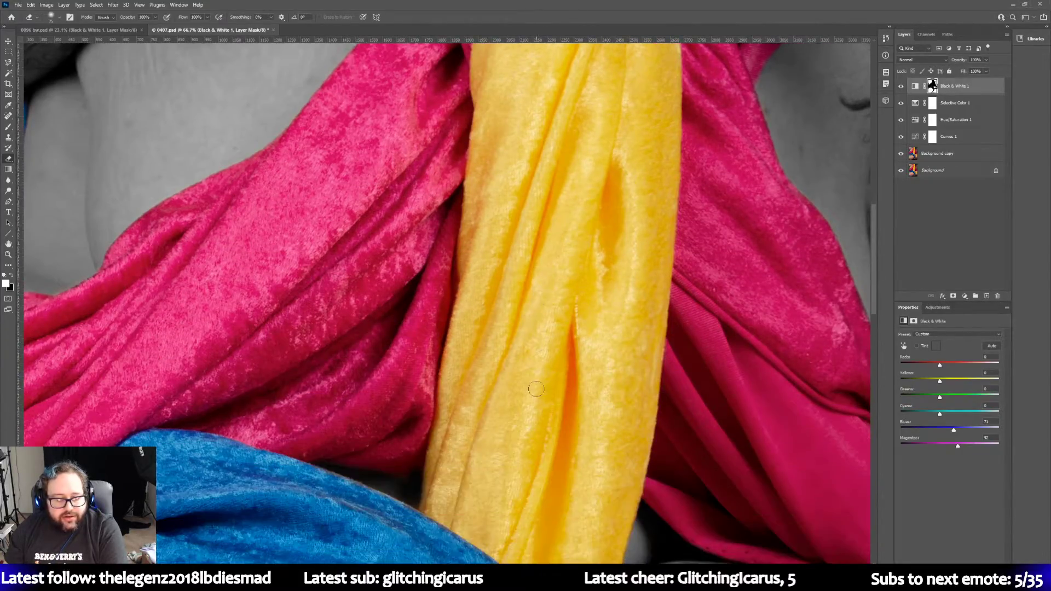
{"action": "scroll", "coordinate": [558, 435], "scroll_direction": "down", "scroll_amount": 4}
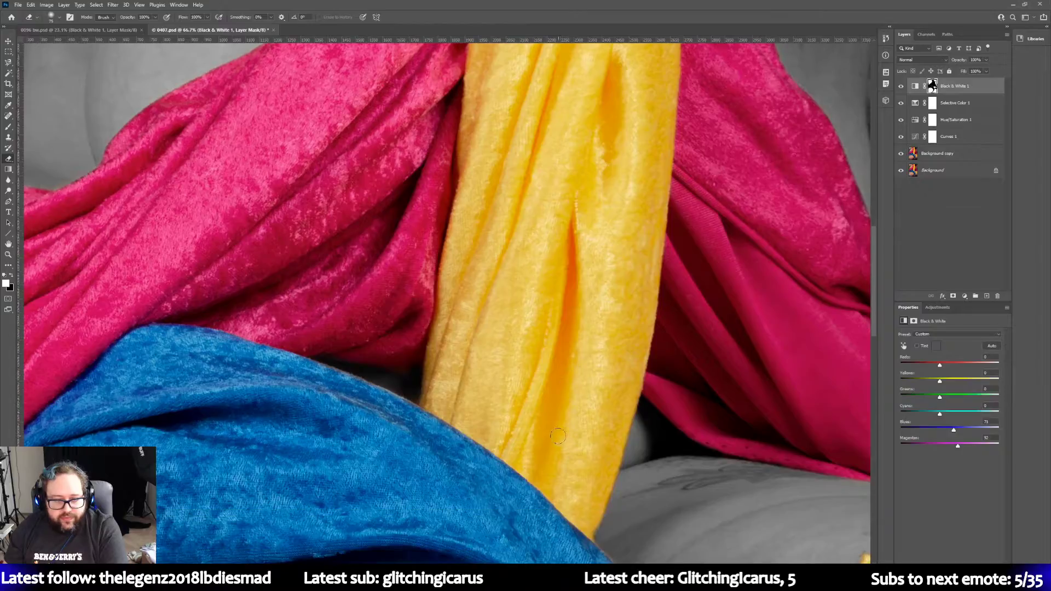
{"action": "scroll", "coordinate": [468, 525], "scroll_direction": "down", "scroll_amount": 5}
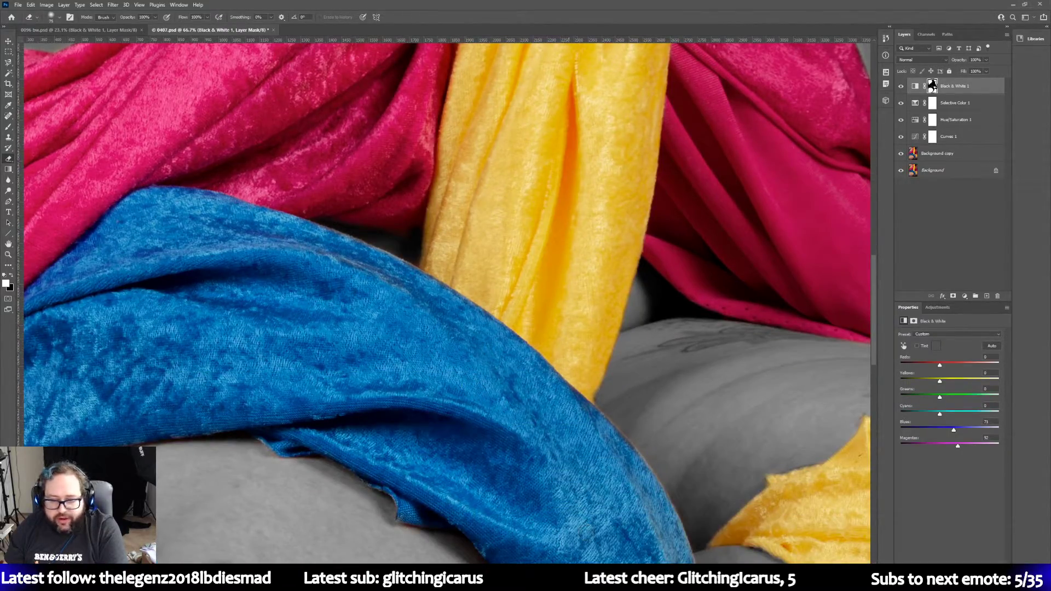
{"action": "scroll", "coordinate": [521, 394], "scroll_direction": "right", "scroll_amount": 12}
{"action": "scroll", "coordinate": [520, 394], "scroll_direction": "up", "scroll_amount": 4}
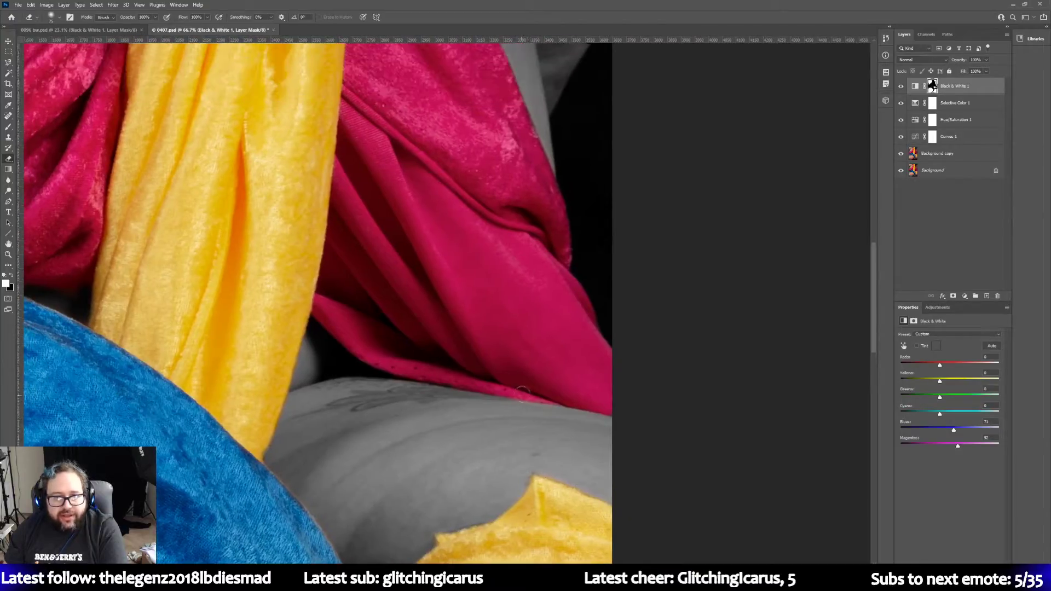
{"action": "scroll", "coordinate": [520, 394], "scroll_direction": "up", "scroll_amount": 20}
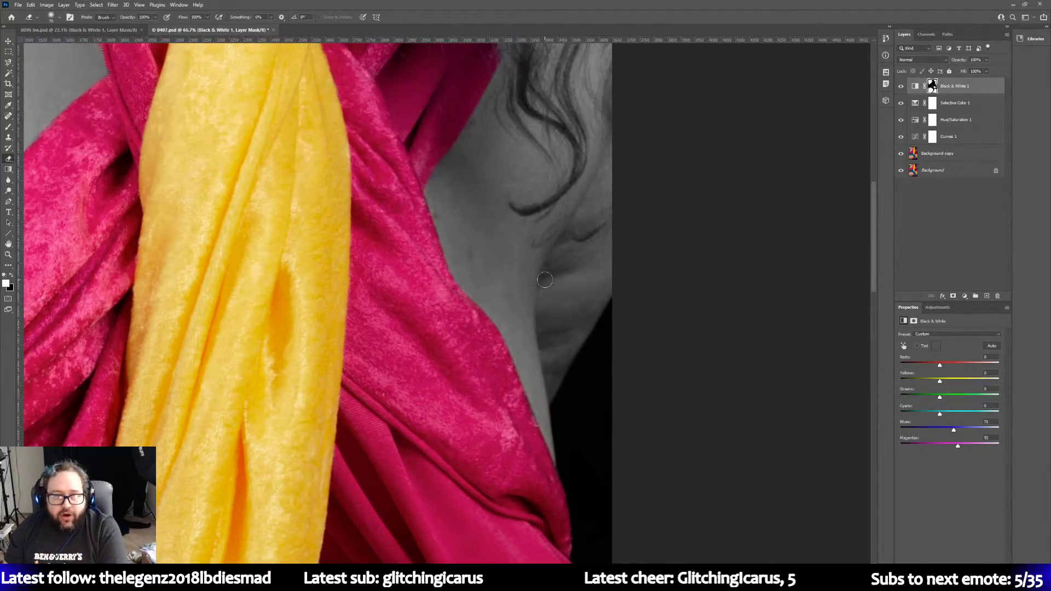
{"action": "scroll", "coordinate": [544, 280], "scroll_direction": "up", "scroll_amount": 8}
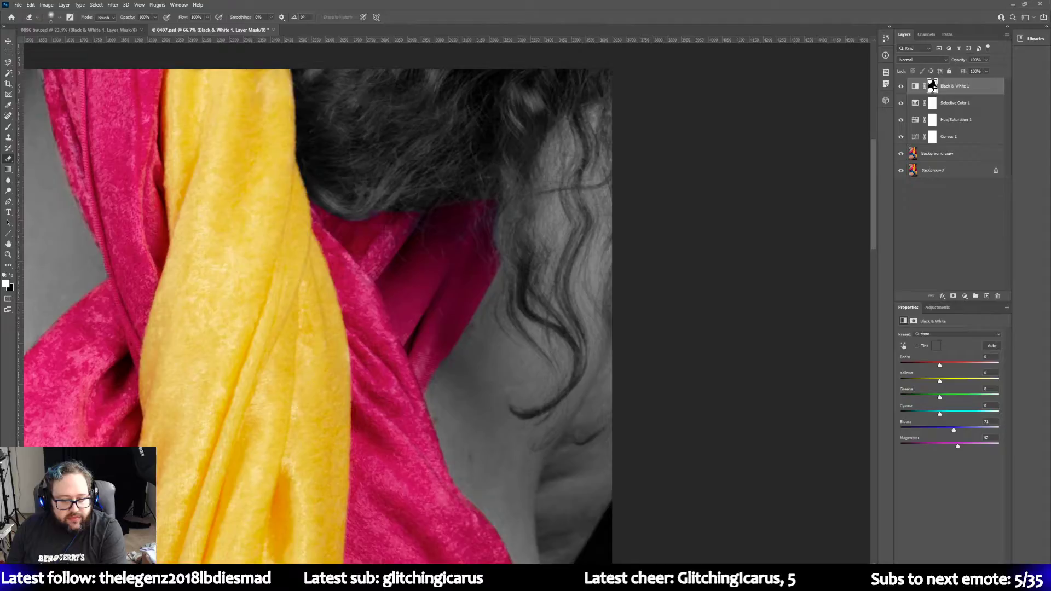
Step: Turn the coloured skin spot grey beneath the blue fabric's frayed lower corner on the Black & White 1 mask
{"action": "scroll", "coordinate": [447, 316], "scroll_direction": "left", "scroll_amount": 10}
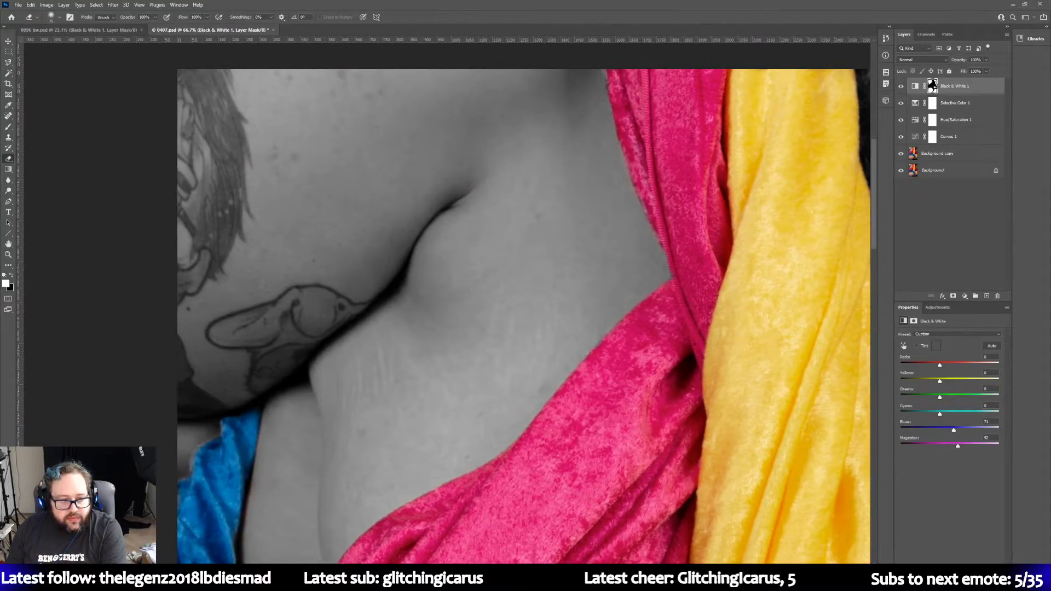
{"action": "scroll", "coordinate": [254, 502], "scroll_direction": "down", "scroll_amount": 5}
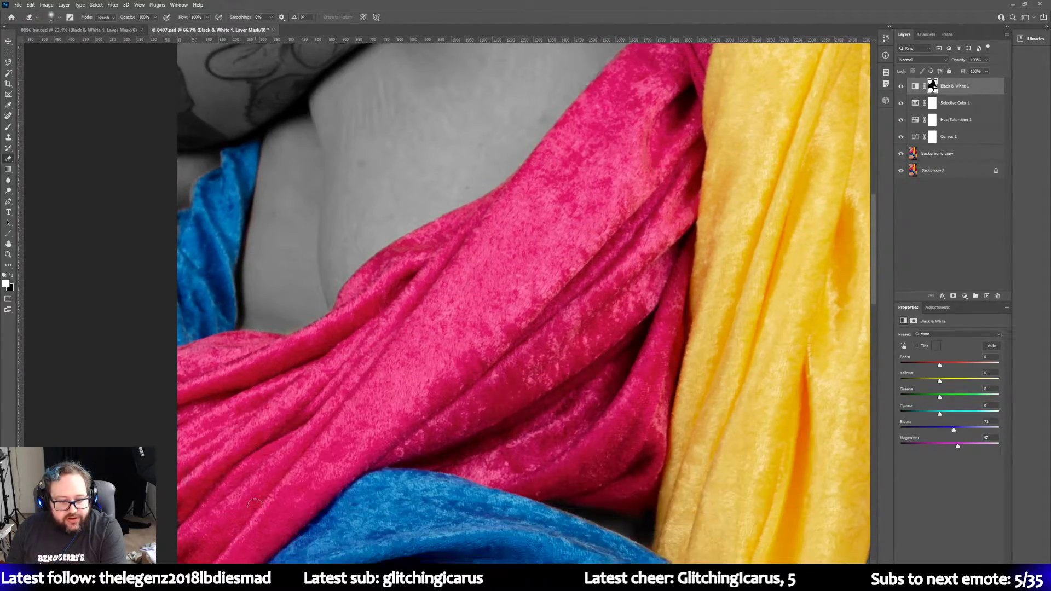
{"action": "scroll", "coordinate": [255, 503], "scroll_direction": "down", "scroll_amount": 5}
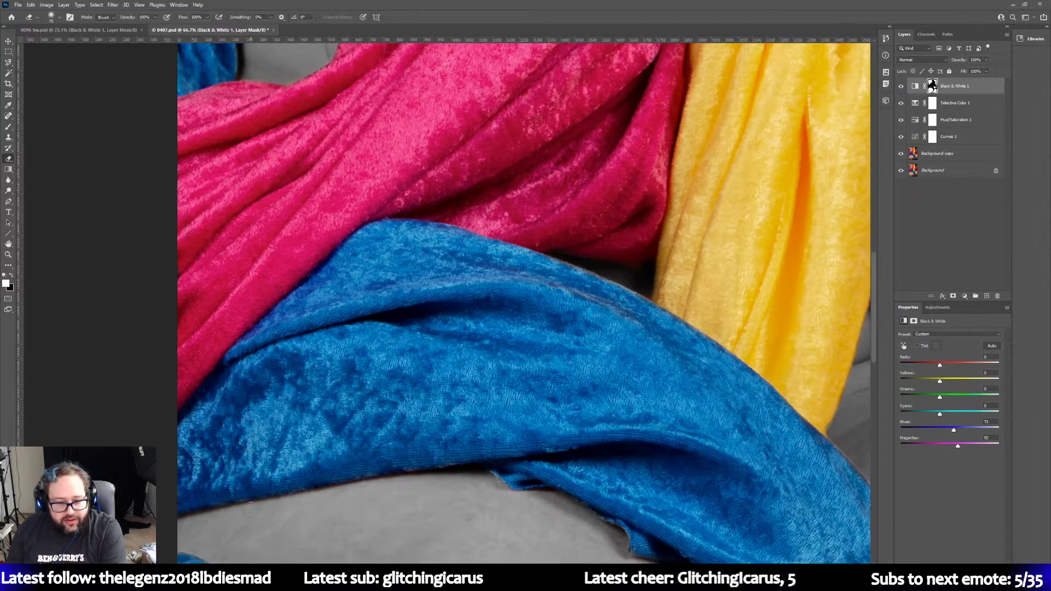
{"action": "scroll", "coordinate": [248, 510], "scroll_direction": "down", "scroll_amount": 3}
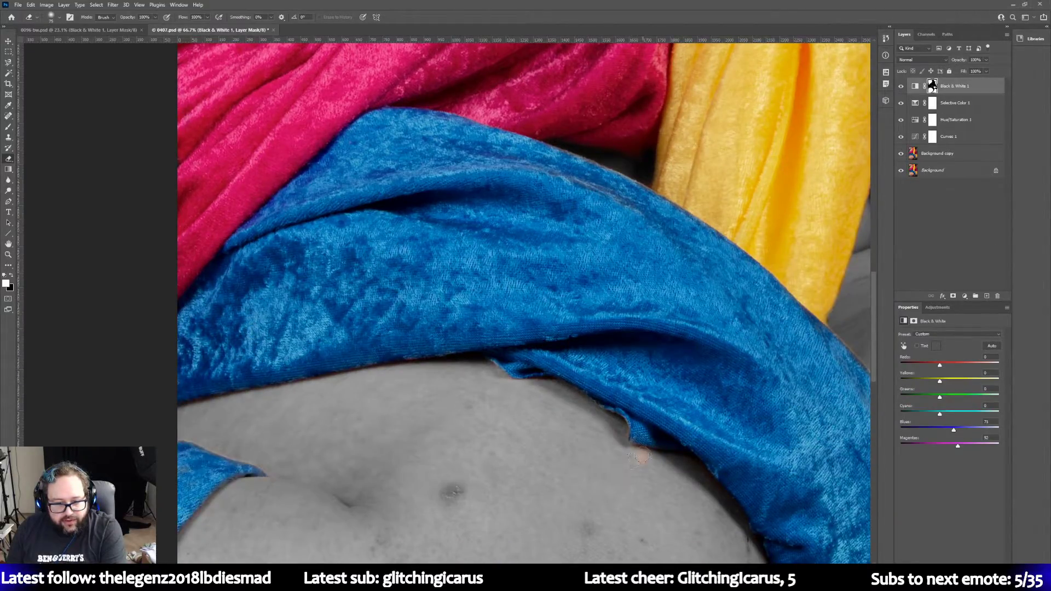
{"action": "left_click", "coordinate": [11, 275]}
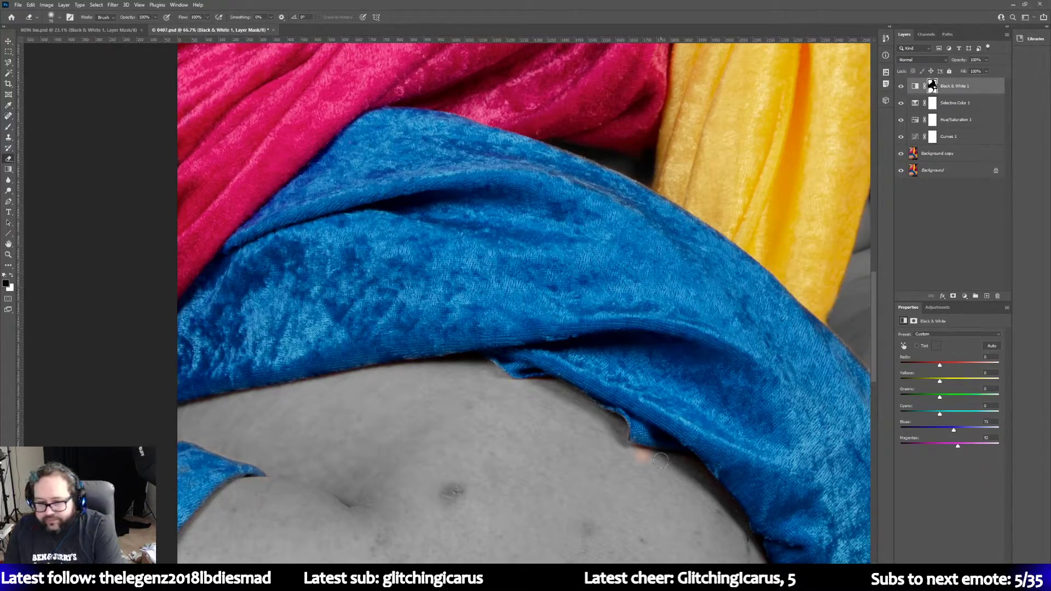
{"action": "left_click_drag", "start_coordinate": [620, 438], "coordinate": [638, 453]}
Step: Examine the blue, yellow and pink fabric edges up to the hair, and view the whole image fitted to the window
{"action": "scroll", "coordinate": [620, 559], "scroll_direction": "down", "scroll_amount": 1}
{"action": "scroll", "coordinate": [620, 560], "scroll_direction": "right", "scroll_amount": 2}
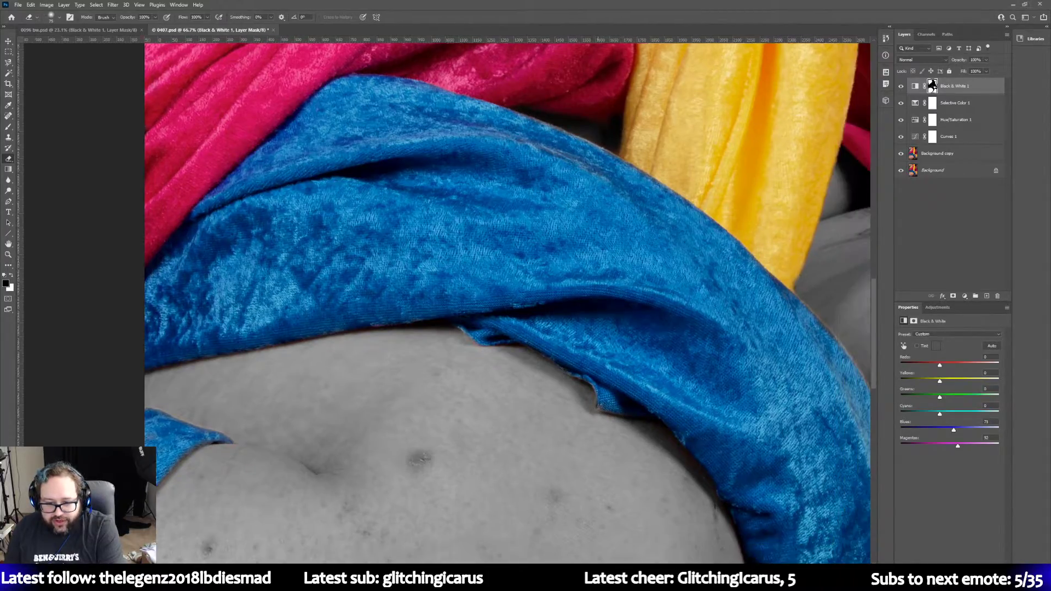
{"action": "scroll", "coordinate": [661, 485], "scroll_direction": "right", "scroll_amount": 8}
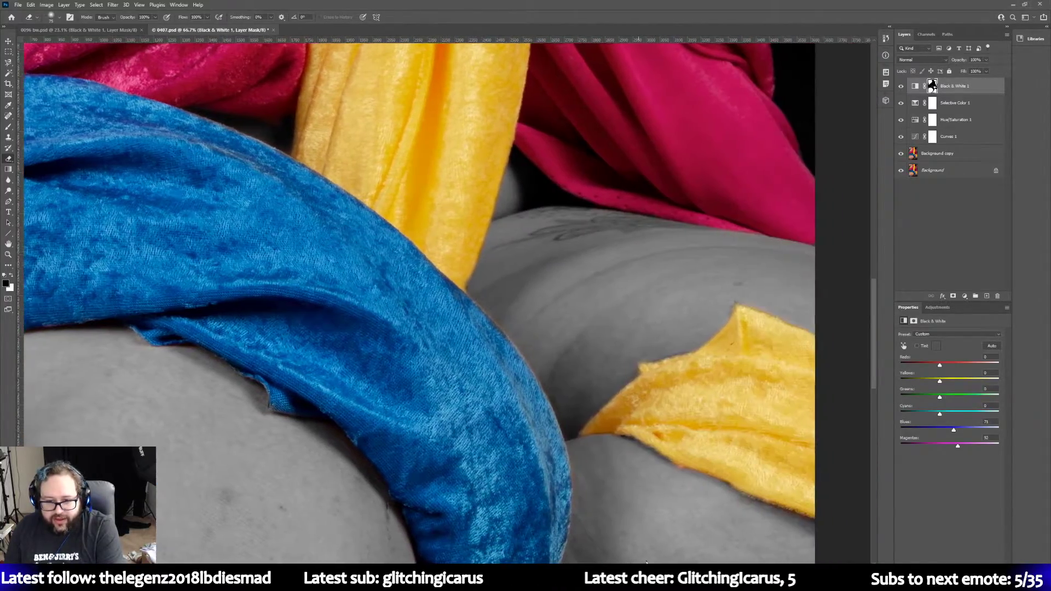
{"action": "scroll", "coordinate": [661, 486], "scroll_direction": "up", "scroll_amount": 4}
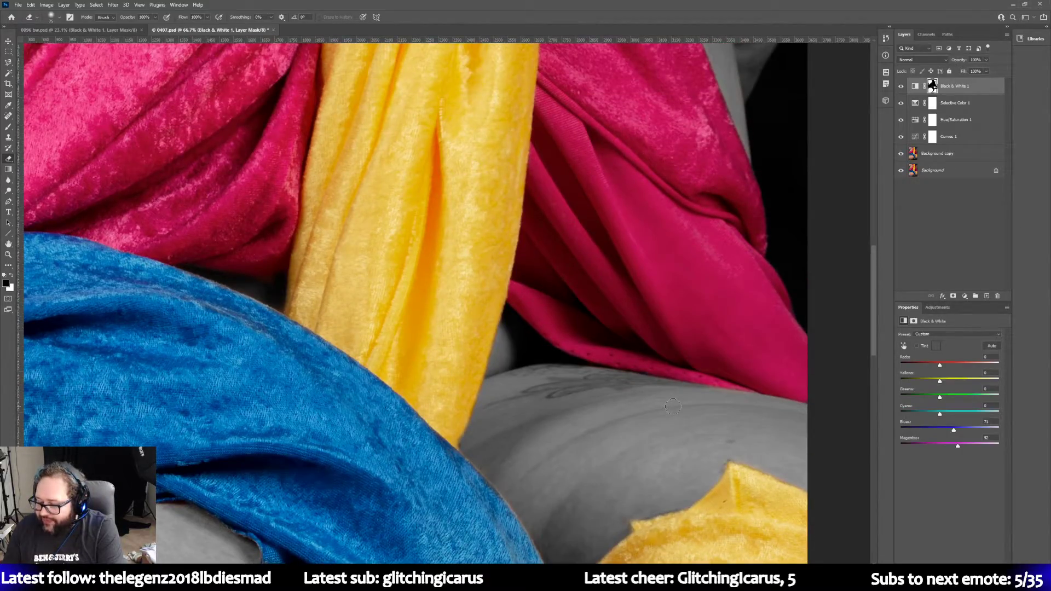
{"action": "scroll", "coordinate": [672, 406], "scroll_direction": "up", "scroll_amount": 4}
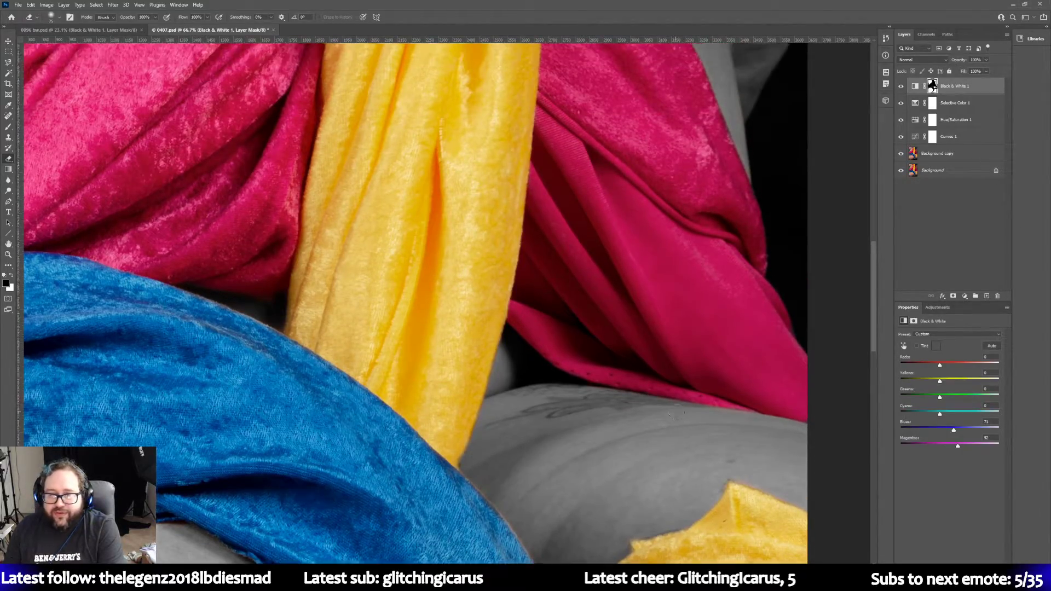
{"action": "scroll", "coordinate": [667, 426], "scroll_direction": "up", "scroll_amount": 10}
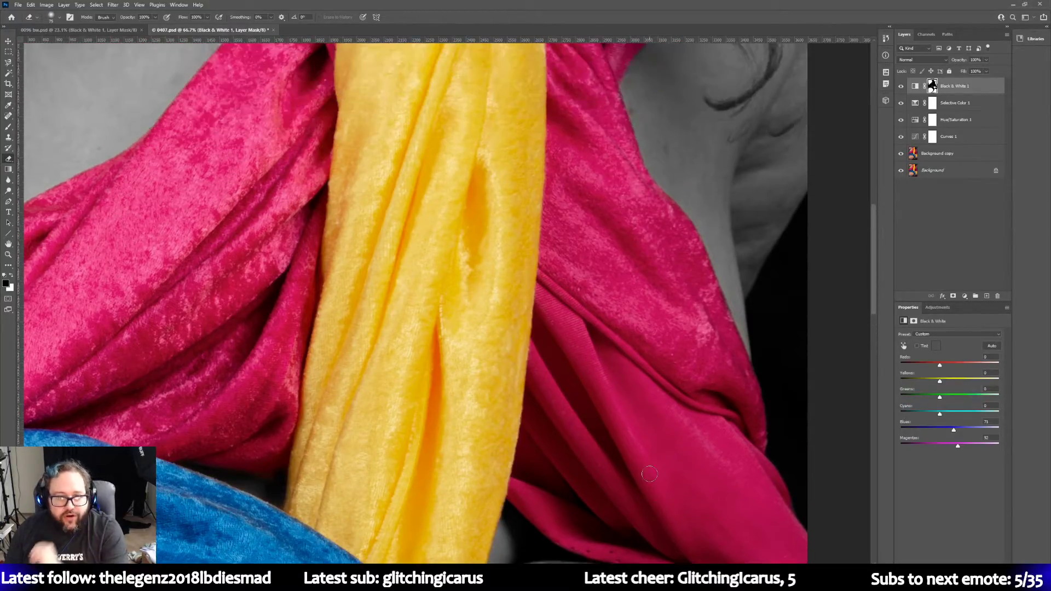
{"action": "scroll", "coordinate": [648, 495], "scroll_direction": "up", "scroll_amount": 4}
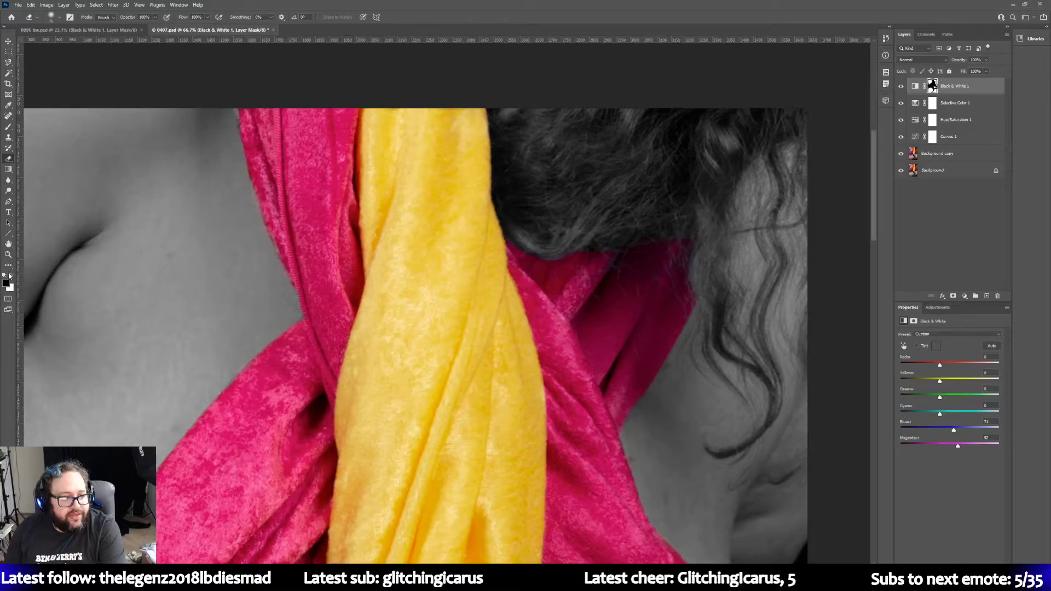
{"action": "left_click", "coordinate": [8, 254]}
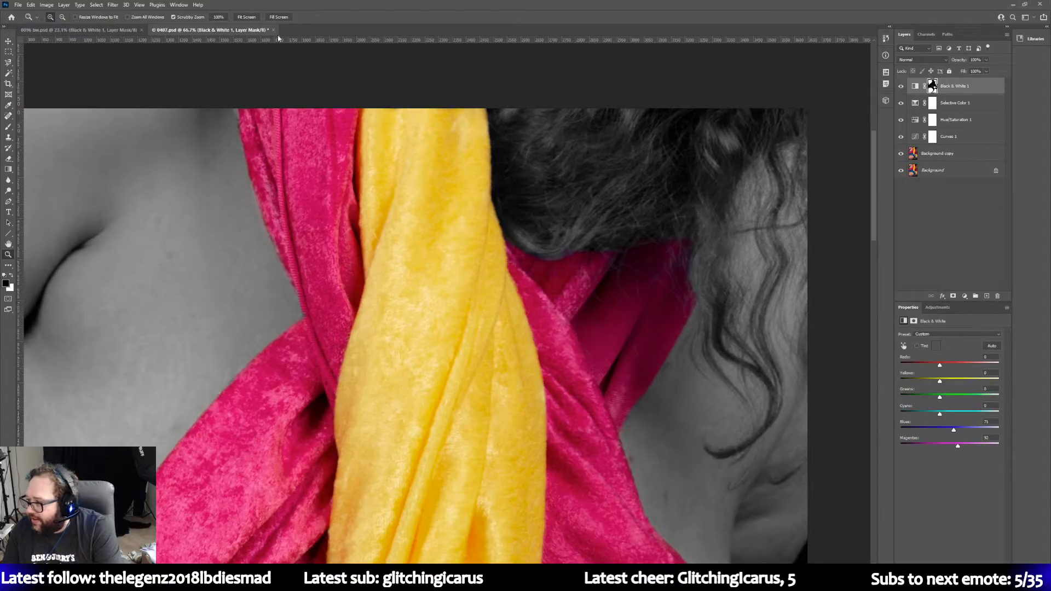
{"action": "left_click", "coordinate": [247, 17]}
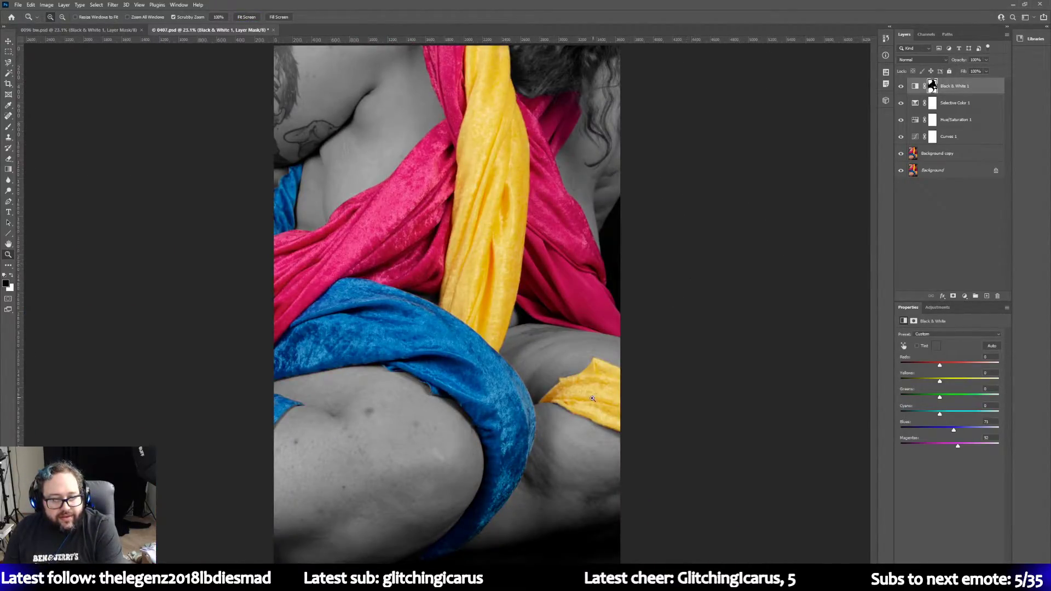
Step: Turn the reddish skin fringe grey along the lower edge of the yellow fabric on the thigh
{"action": "left_click_drag", "start_coordinate": [577, 420], "coordinate": [578, 419]}
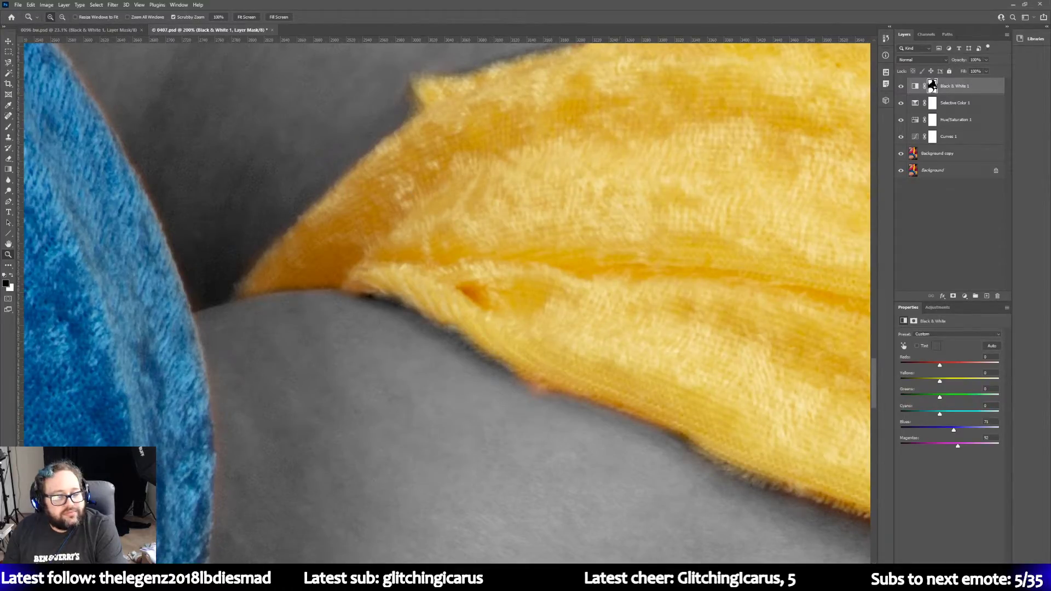
{"action": "left_click_drag", "start_coordinate": [614, 567], "coordinate": [654, 567]}
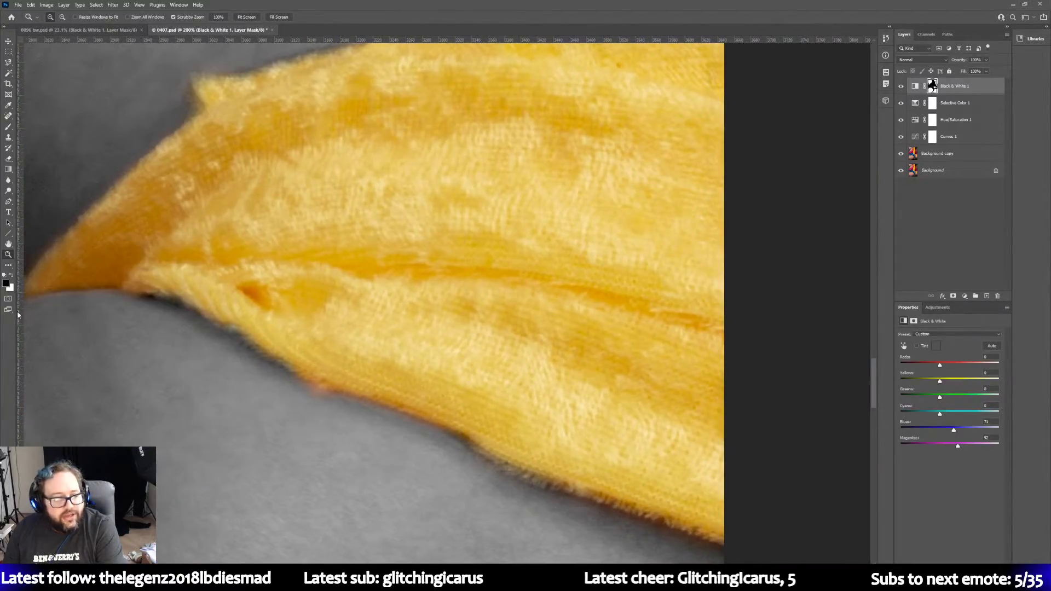
{"action": "left_click", "coordinate": [8, 159]}
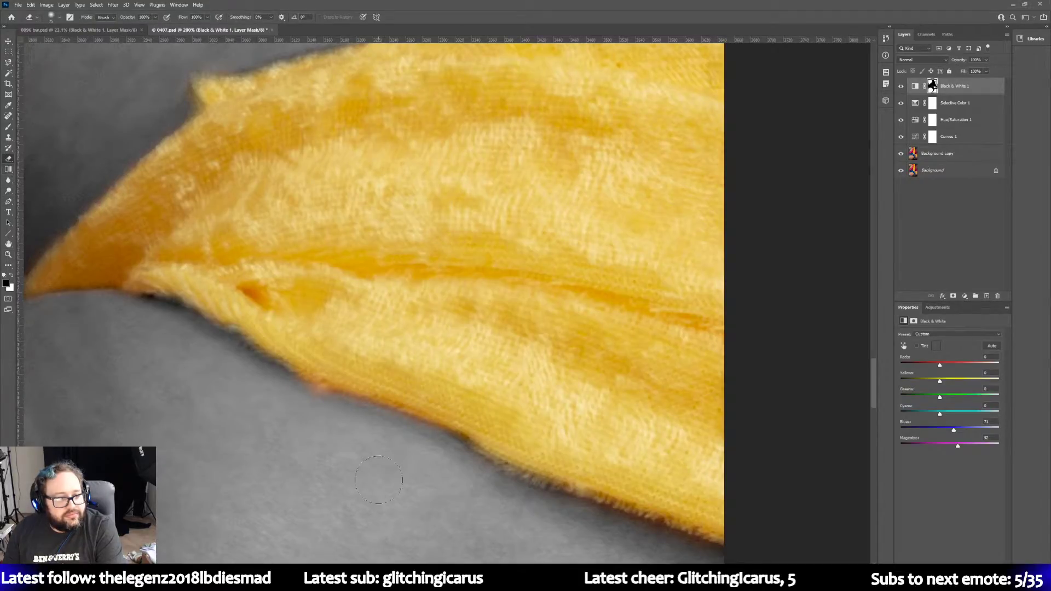
{"action": "left_click_drag", "start_coordinate": [304, 408], "coordinate": [320, 416]}
{"action": "scroll", "coordinate": [221, 414], "scroll_direction": "up", "scroll_amount": 2}
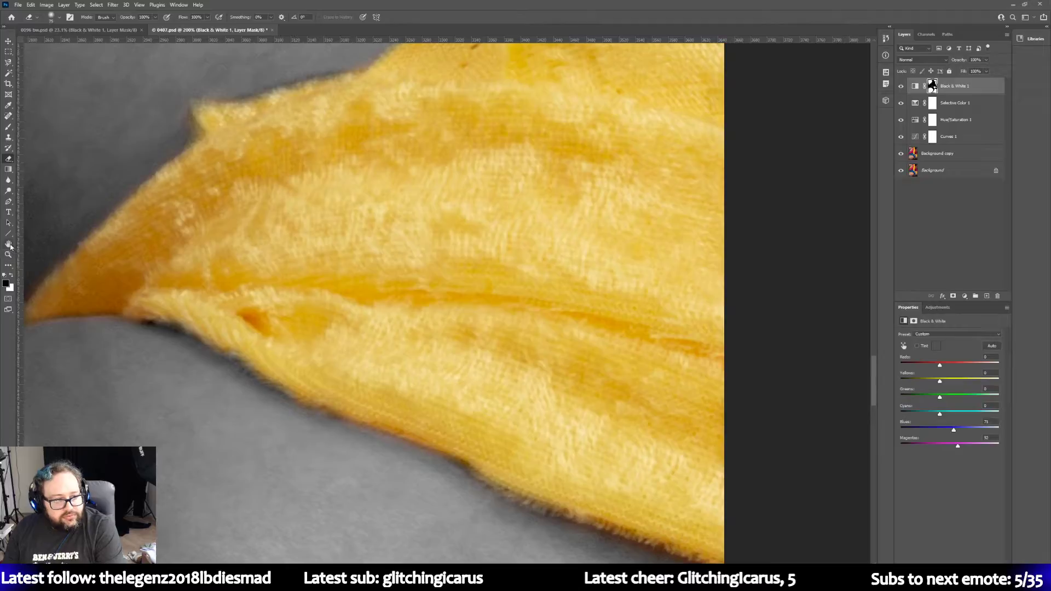
Step: Examine the upper edge of the yellow thigh fabric up close, and review the legs and surrounding fabrics at a wider view
{"action": "left_click", "coordinate": [12, 277]}
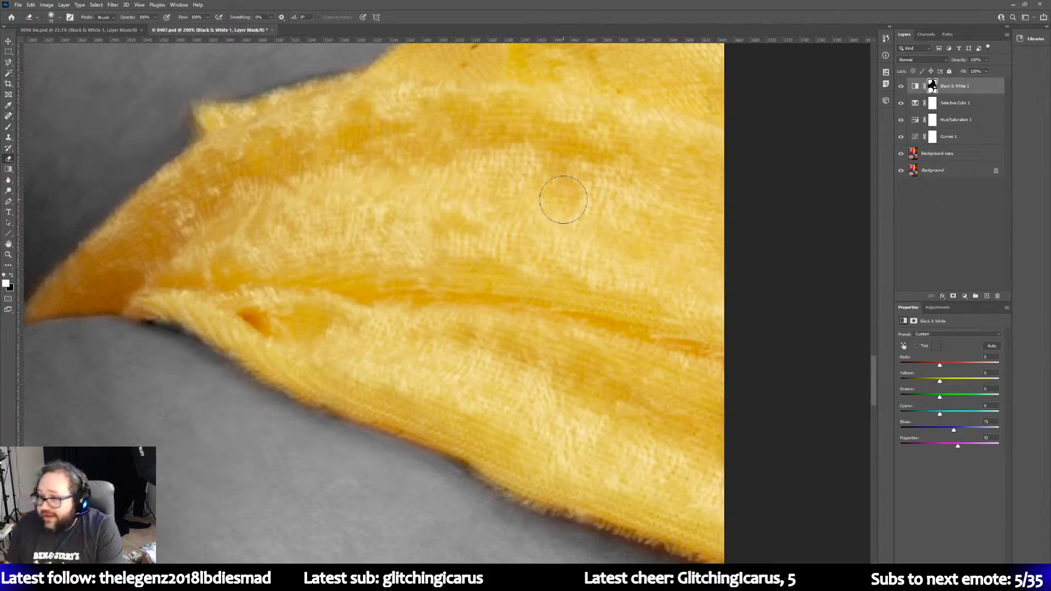
{"action": "scroll", "coordinate": [504, 219], "scroll_direction": "up", "scroll_amount": 3}
{"action": "scroll", "coordinate": [504, 219], "scroll_direction": "up", "scroll_amount": 4}
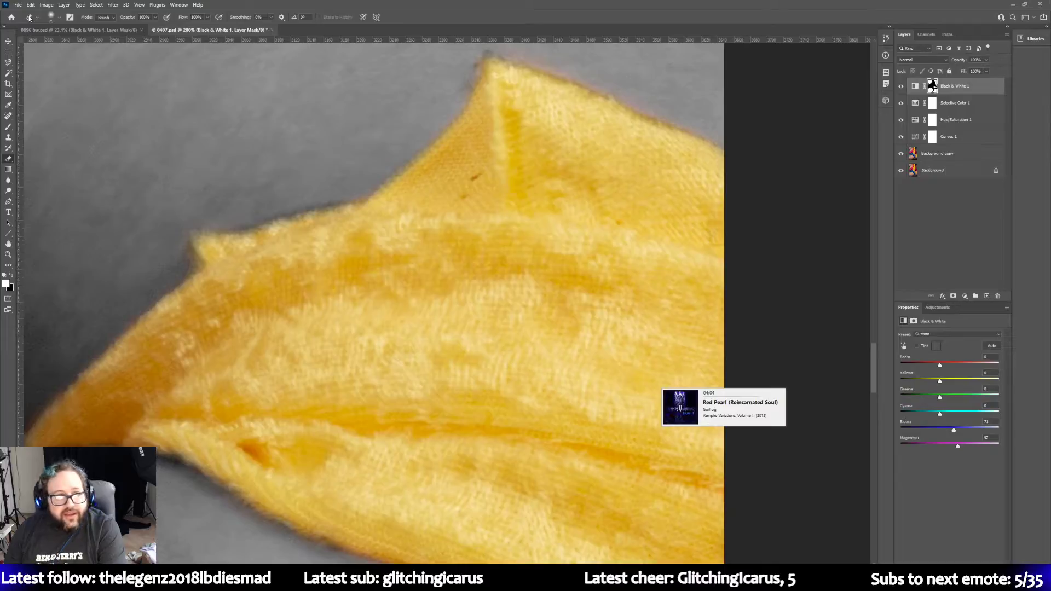
{"action": "left_click", "coordinate": [7, 256]}
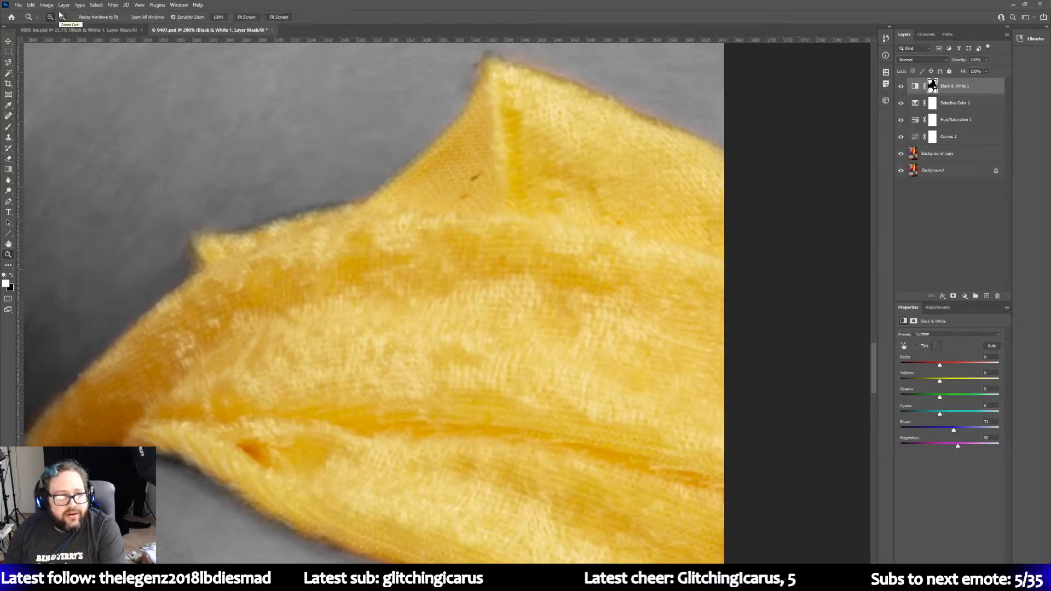
{"action": "left_click", "coordinate": [62, 16]}
{"action": "left_click", "coordinate": [311, 165]}
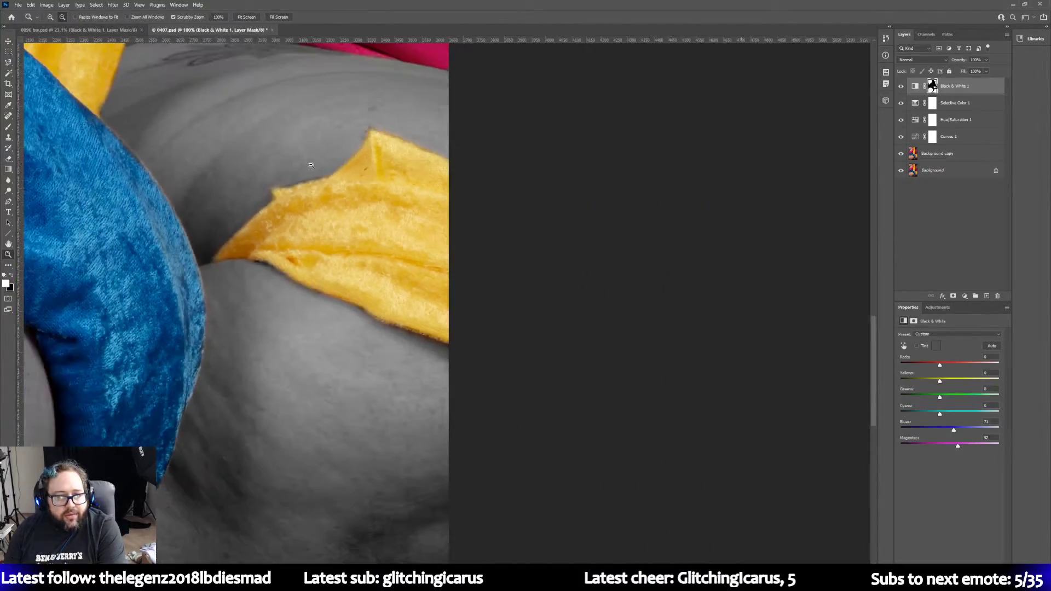
{"action": "left_click", "coordinate": [310, 165]}
{"action": "left_click", "coordinate": [311, 165]}
{"action": "scroll", "coordinate": [176, 328], "scroll_direction": "up", "scroll_amount": 3}
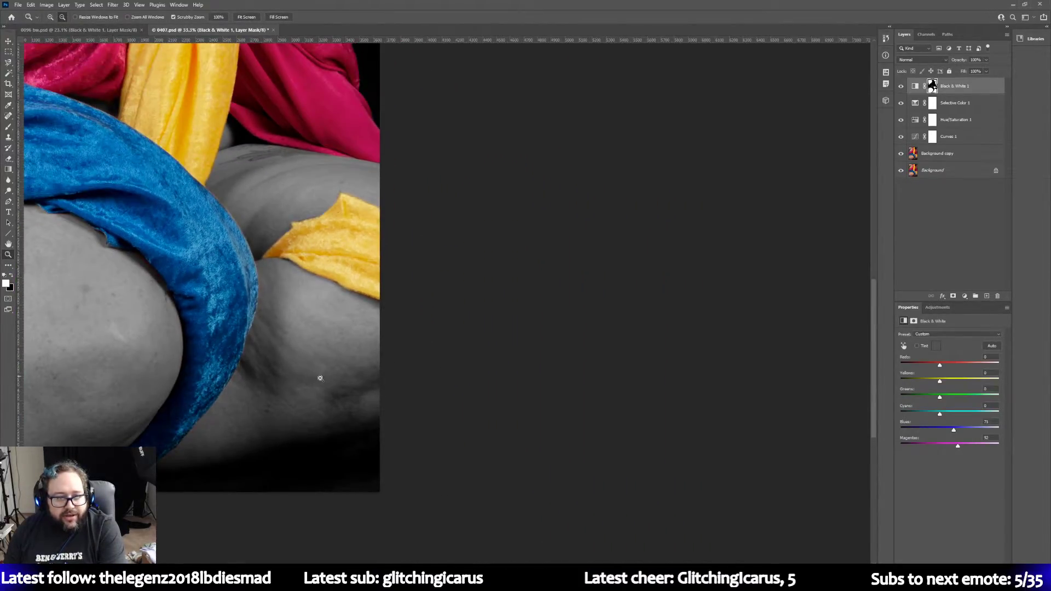
Step: Review the coloured fabrics against the grey skin from the legs up to the hair, and view the whole image at 16.7%
{"action": "scroll", "coordinate": [474, 499], "scroll_direction": "left", "scroll_amount": 5}
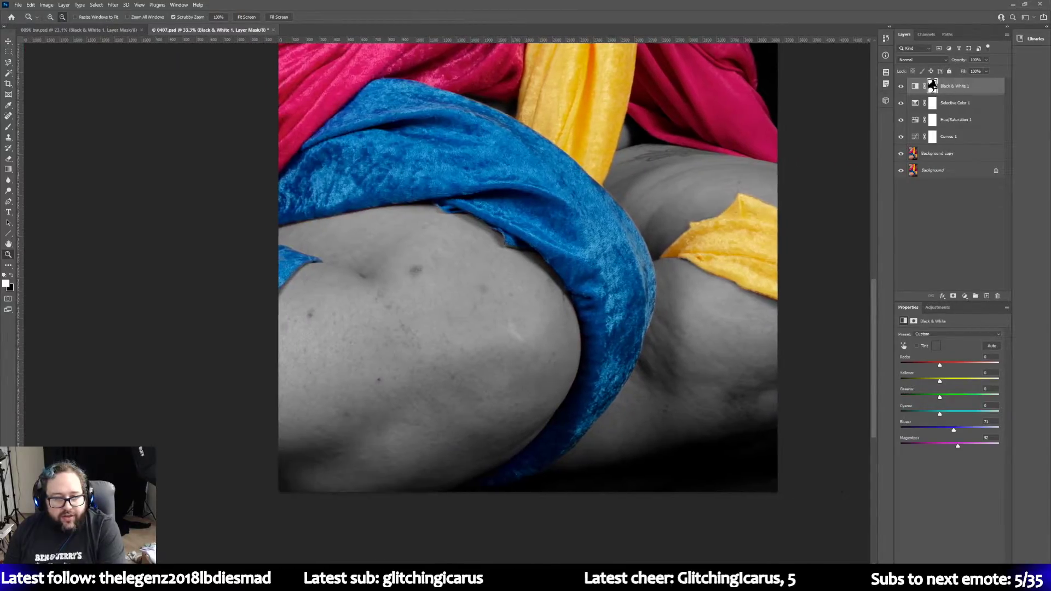
{"action": "scroll", "coordinate": [418, 500], "scroll_direction": "up", "scroll_amount": 10}
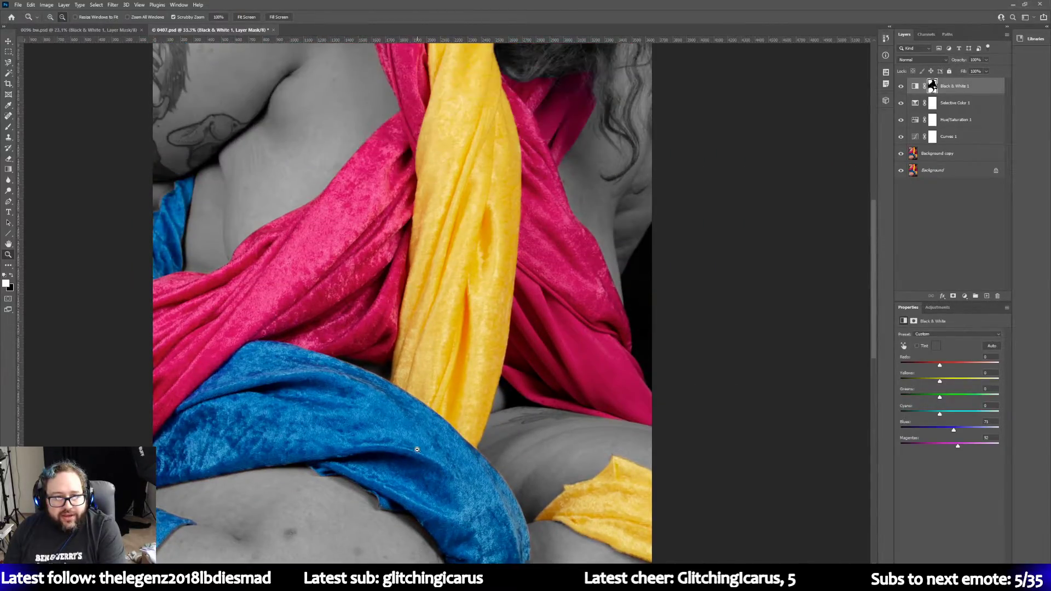
{"action": "scroll", "coordinate": [417, 449], "scroll_direction": "up", "scroll_amount": 4}
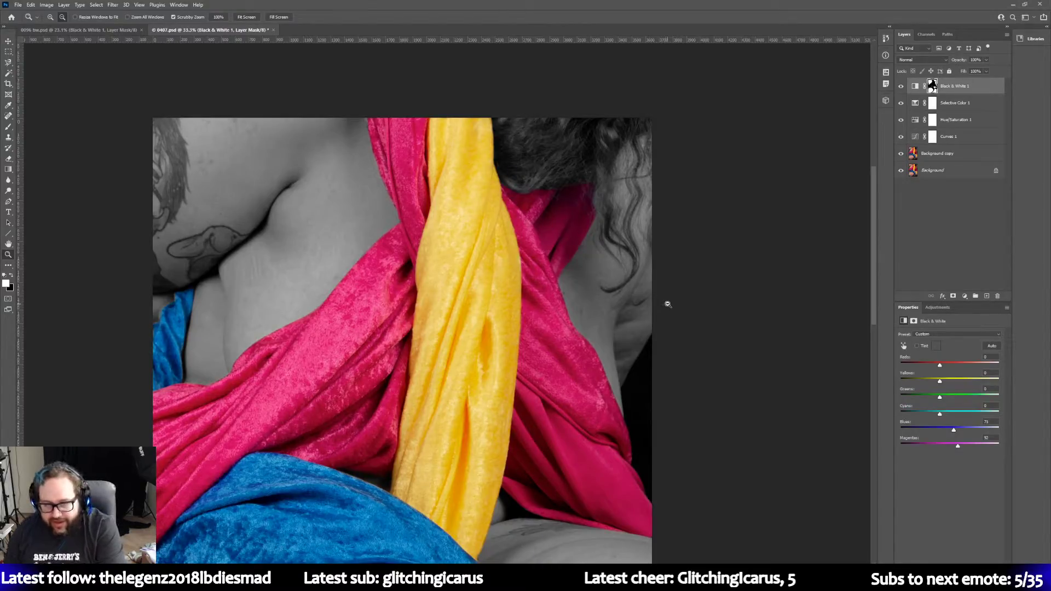
{"action": "scroll", "coordinate": [602, 298], "scroll_direction": "down", "scroll_amount": 3}
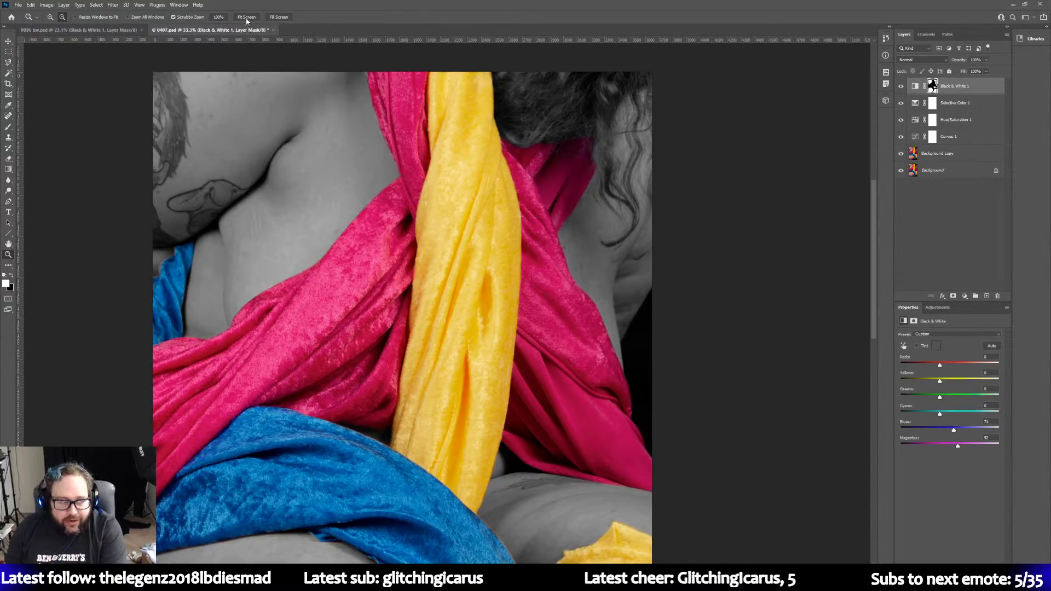
{"action": "left_click", "coordinate": [110, 96]}
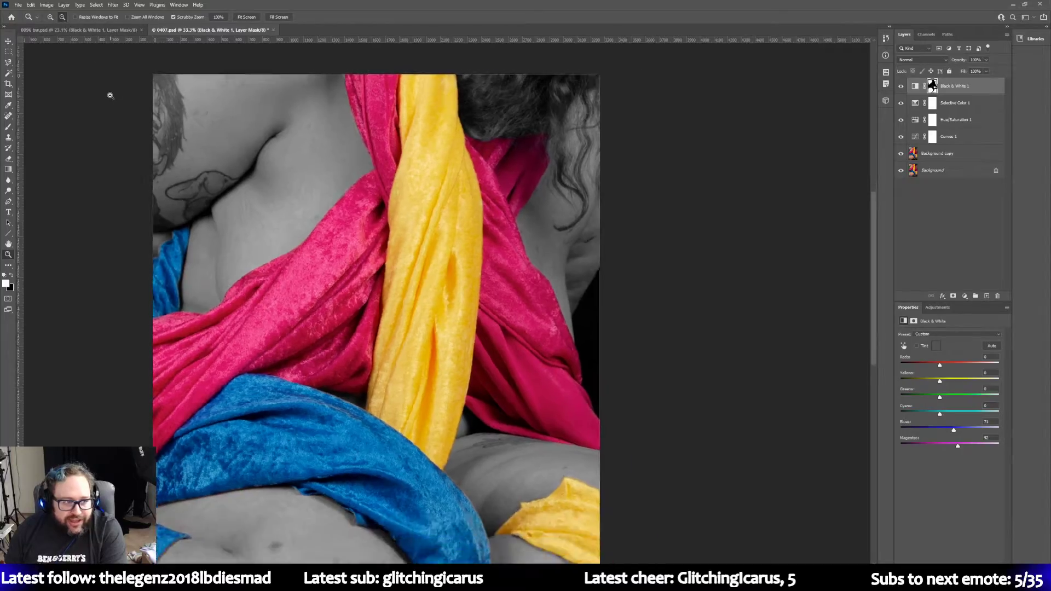
{"action": "left_click", "coordinate": [109, 96]}
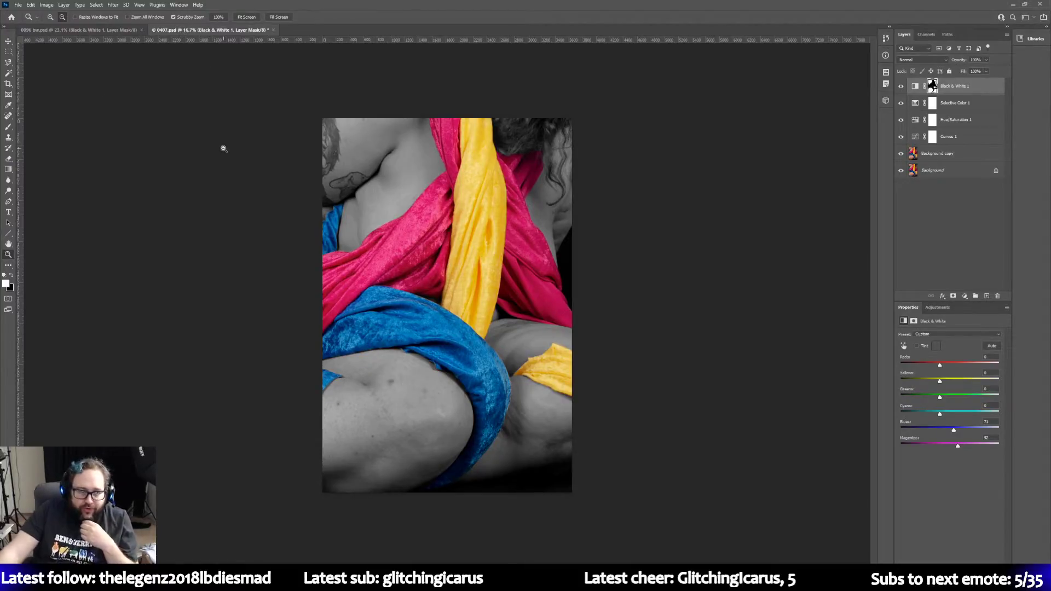
Step: Save the partially coloured photo as a Photoshop file named 0407 selective
{"action": "left_click", "coordinate": [50, 17]}
{"action": "left_click", "coordinate": [194, 112]}
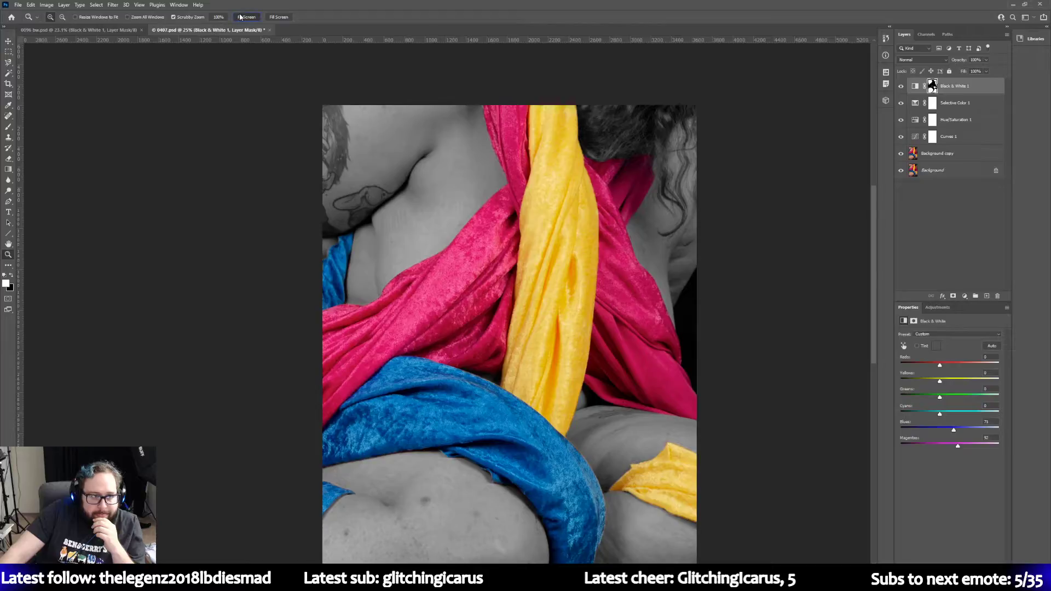
{"action": "left_click", "coordinate": [246, 17]}
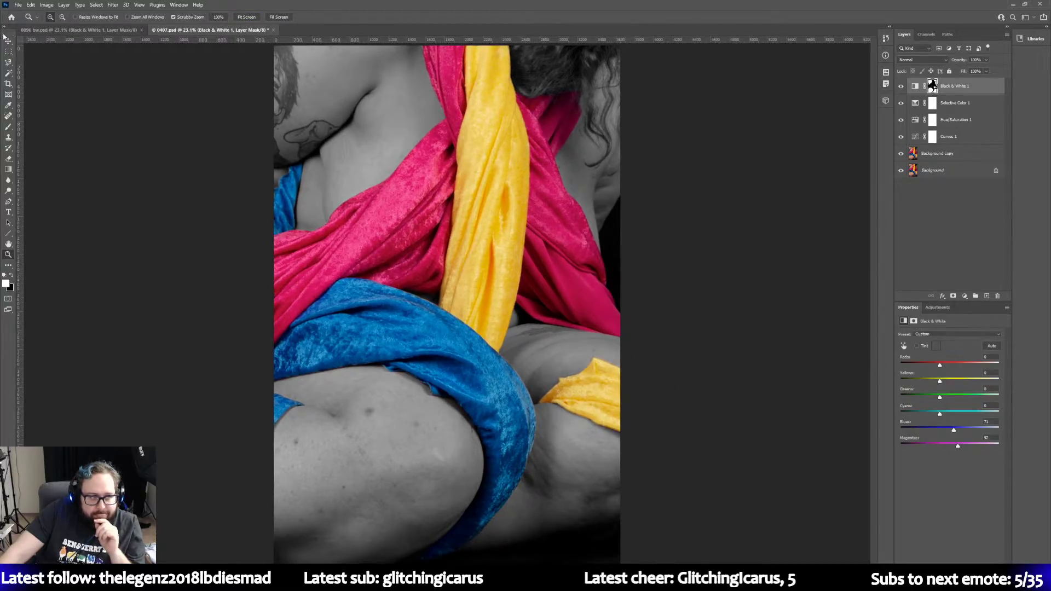
{"action": "left_click", "coordinate": [21, 5]}
{"action": "left_click", "coordinate": [38, 101]}
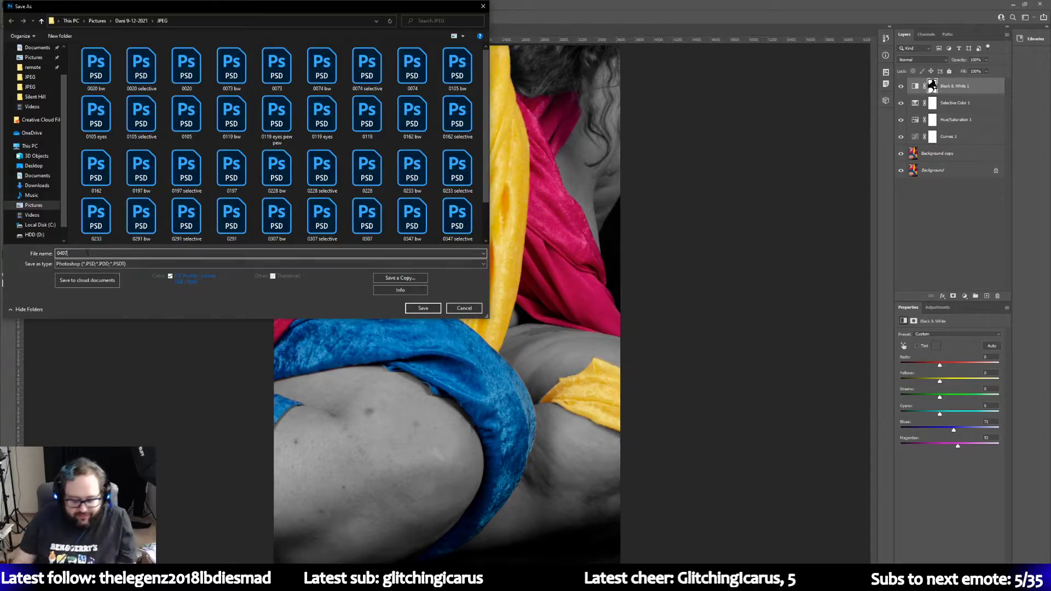
{"action": "type", "text": "selective"}
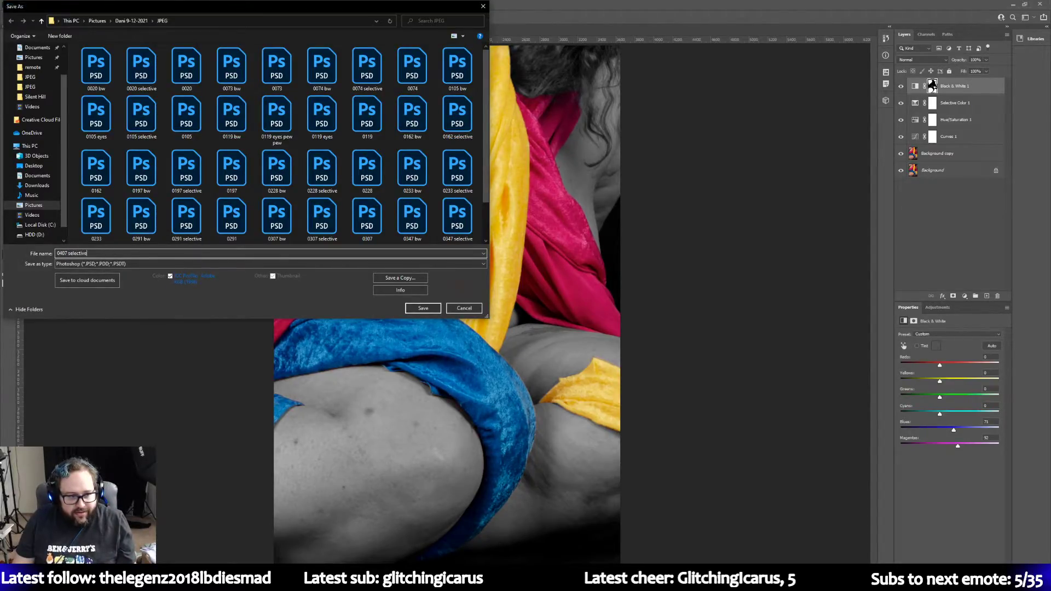
{"action": "key", "text": "Return"}
{"action": "key", "text": "Return"}
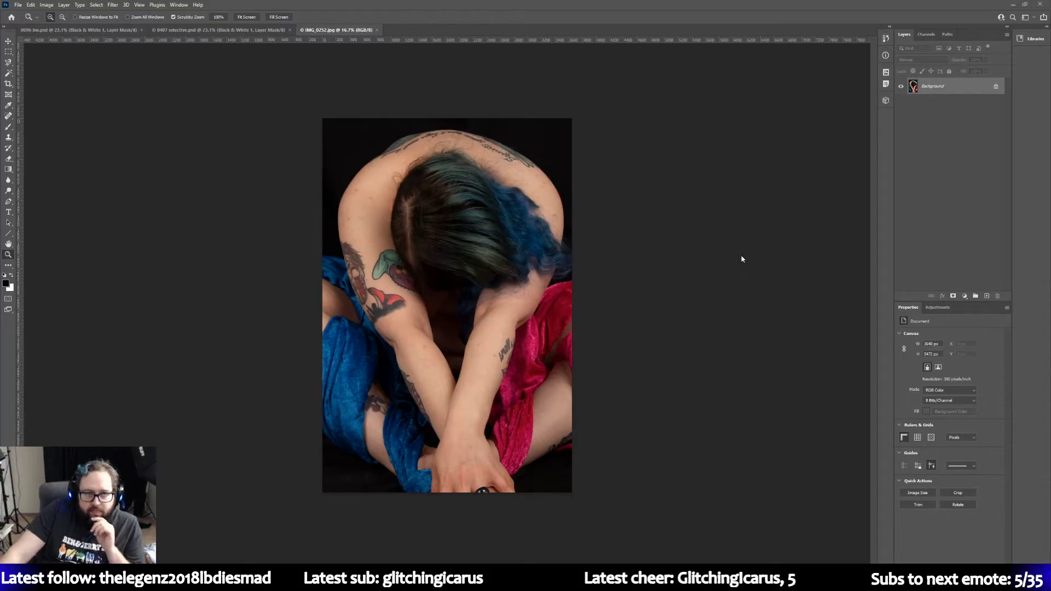
Step: Duplicate the Background layer of IMG_0252.jpg, keeping the default copy name
{"action": "right_click", "coordinate": [946, 88]}
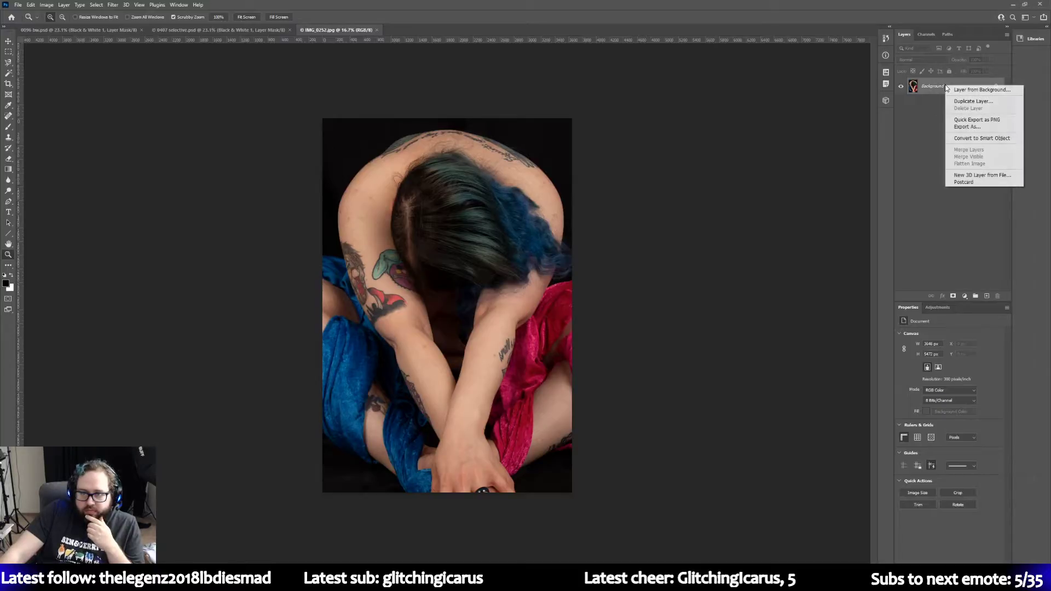
{"action": "left_click", "coordinate": [967, 102]}
{"action": "left_click", "coordinate": [862, 200]}
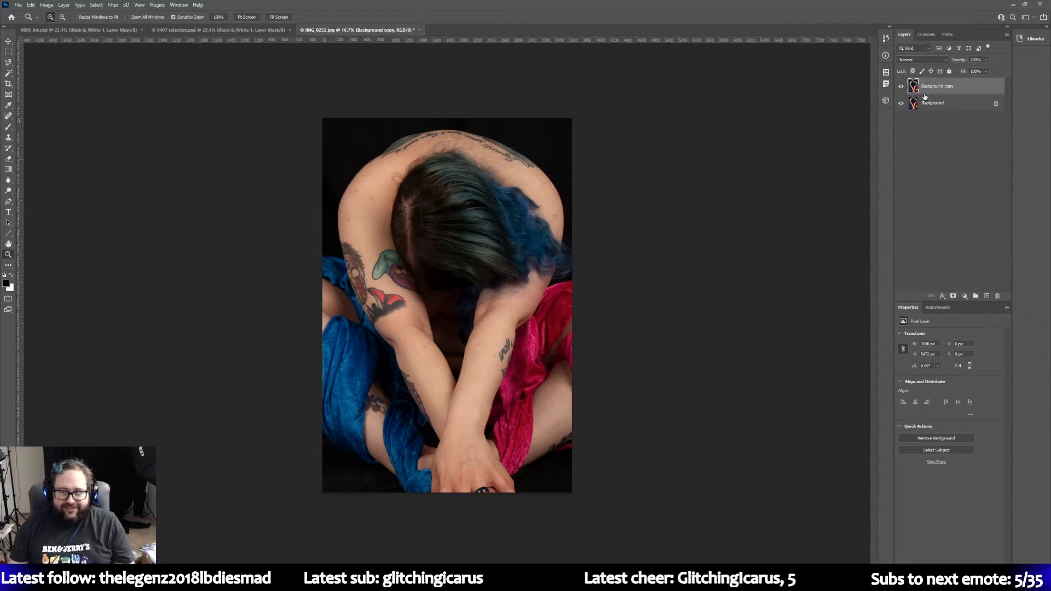
Step: Add a Curves adjustment layer above Background copy and pull the RGB white point inward to brighten the photo
{"action": "left_click", "coordinate": [936, 309]}
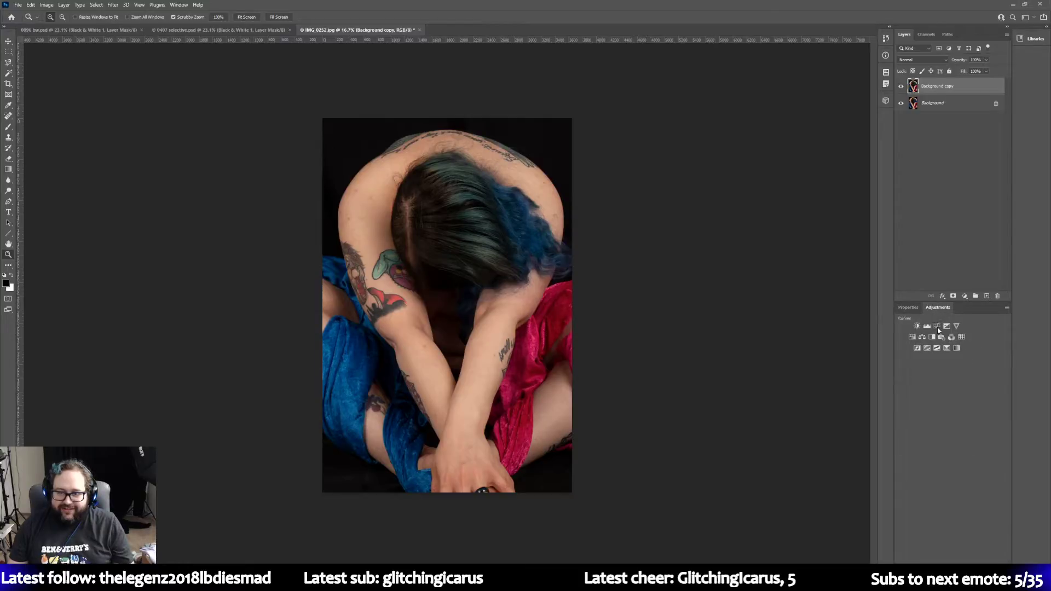
{"action": "left_click", "coordinate": [936, 326]}
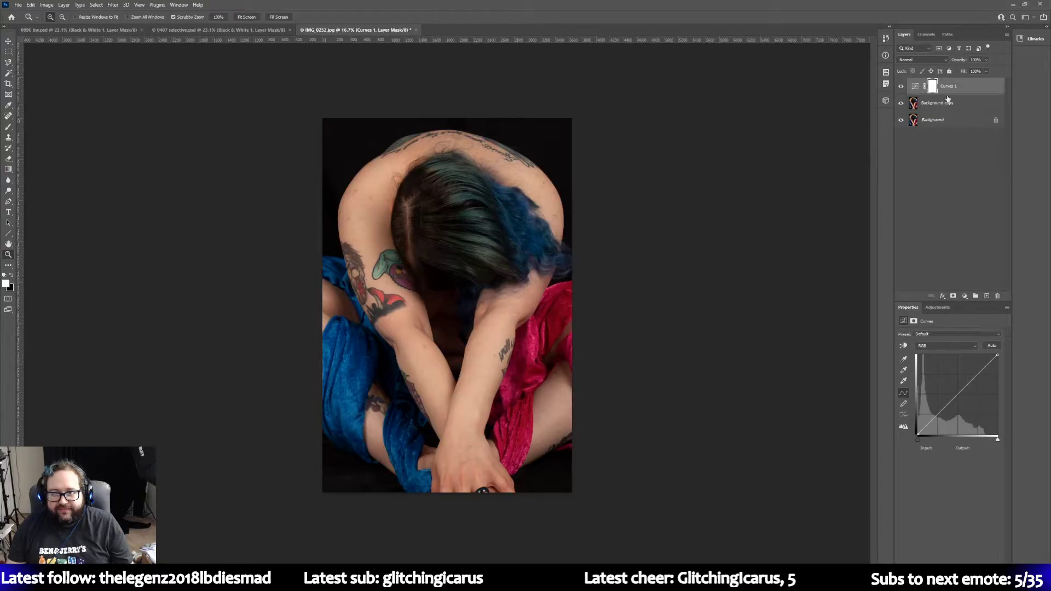
{"action": "left_click_drag", "start_coordinate": [997, 439], "coordinate": [986, 436]}
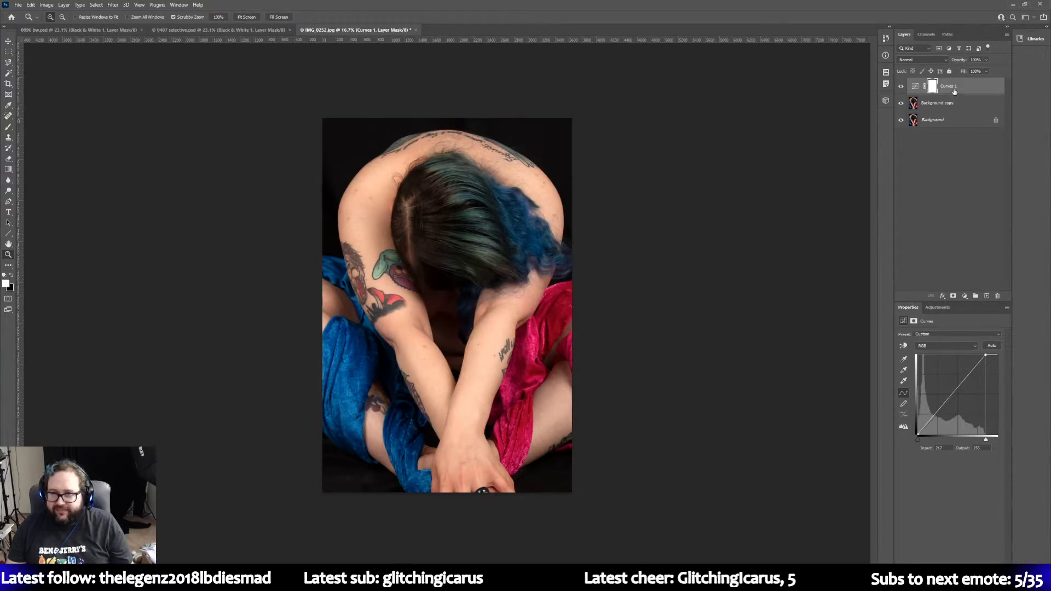
Step: Add a Hue/Saturation adjustment layer above Curves 1 and lower the Master saturation to -10
{"action": "left_click", "coordinate": [943, 307]}
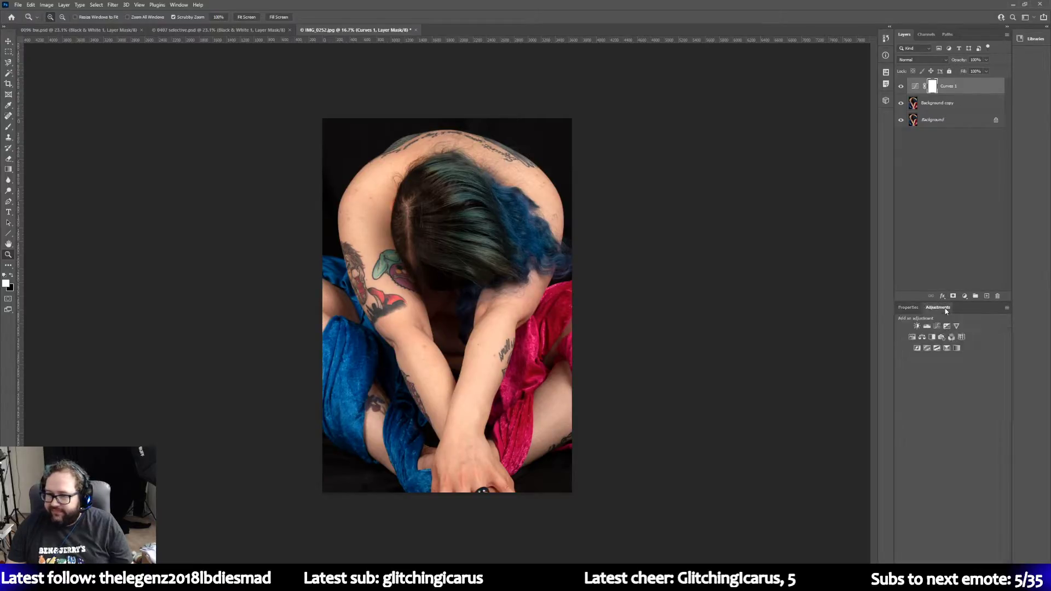
{"action": "left_click", "coordinate": [911, 337]}
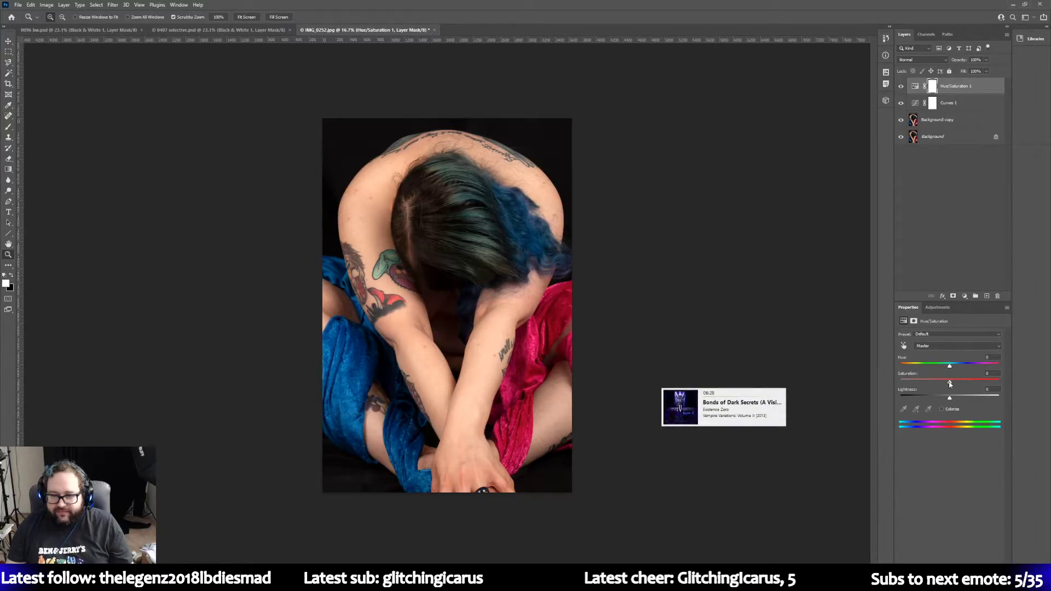
{"action": "mouse_move", "coordinate": [949, 383]}
{"action": "left_mouse_down"}
{"action": "mouse_move", "coordinate": [892, 380]}
{"action": "mouse_move", "coordinate": [931, 383]}
{"action": "left_mouse_up"}
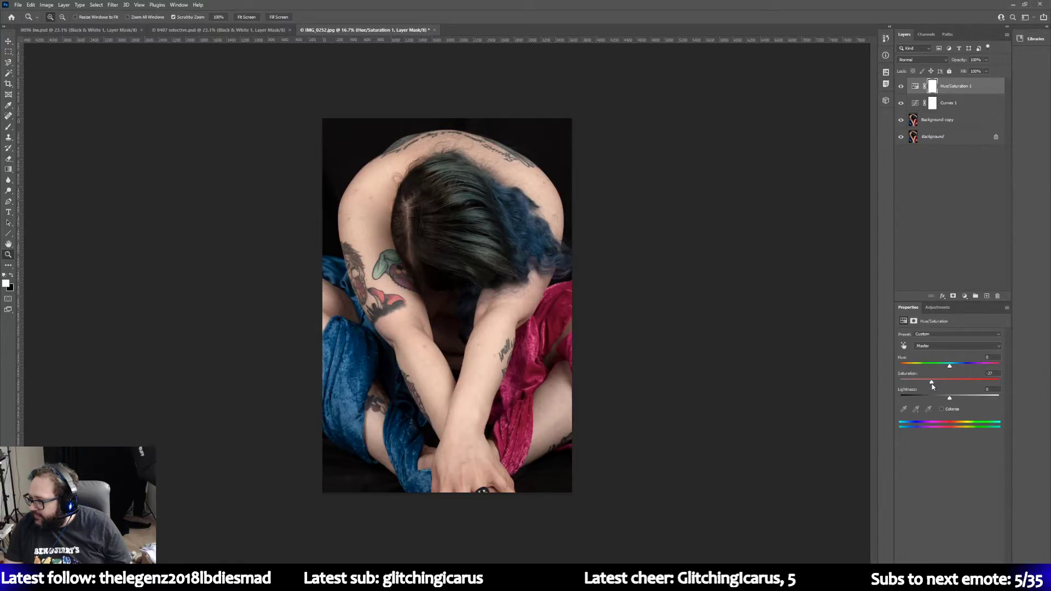
{"action": "left_click_drag", "start_coordinate": [931, 383], "coordinate": [944, 381]}
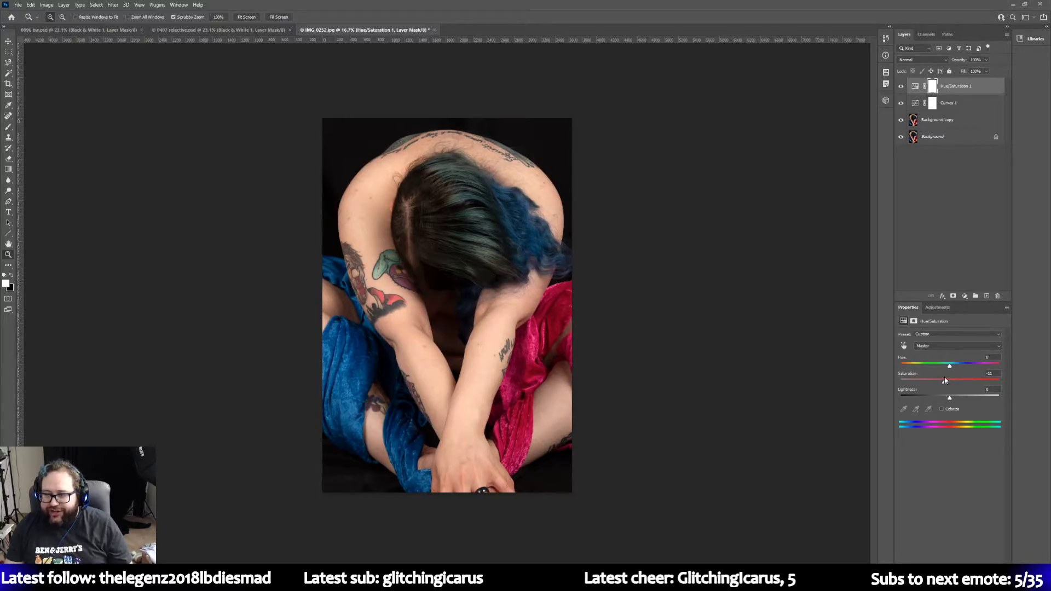
{"action": "left_click_drag", "start_coordinate": [945, 381], "coordinate": [945, 381]}
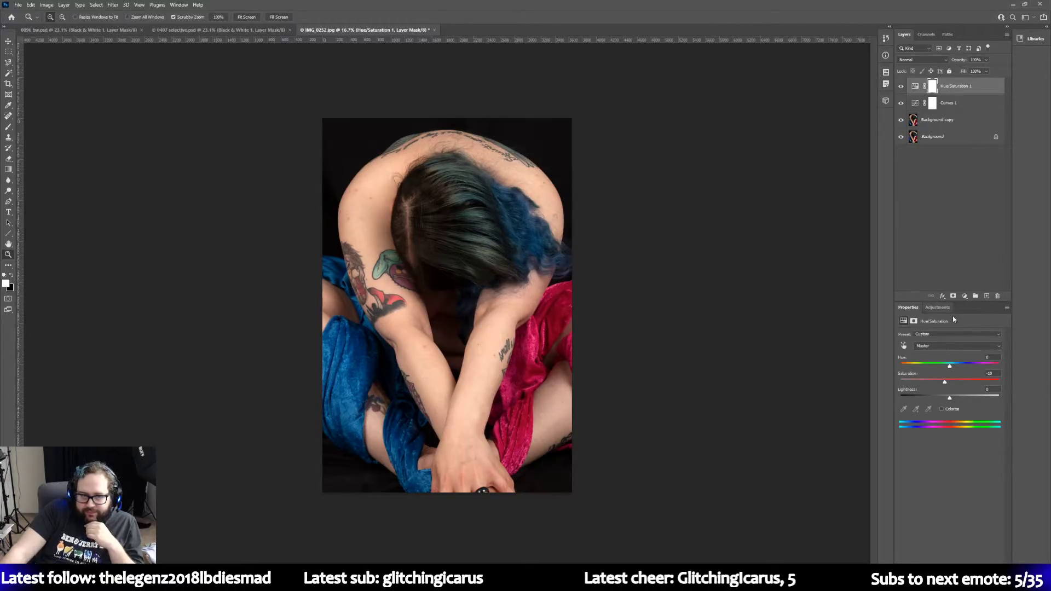
Step: Lower the saturation of the Yellows to -10 in the Hue/Saturation adjustment
{"action": "left_click", "coordinate": [957, 345]}
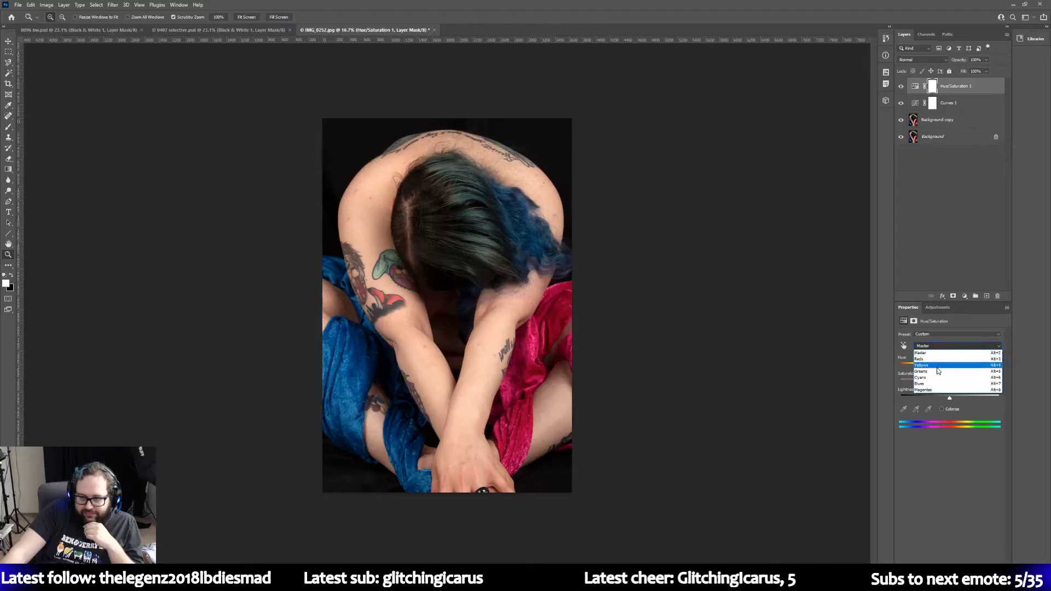
{"action": "left_click", "coordinate": [937, 371]}
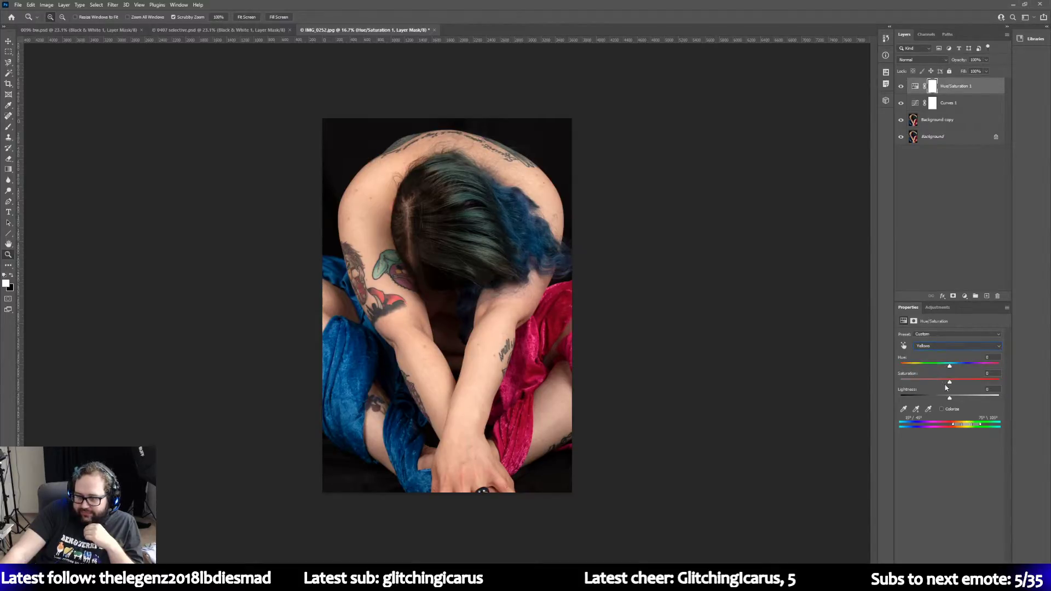
{"action": "mouse_move", "coordinate": [949, 384]}
{"action": "left_mouse_down"}
{"action": "mouse_move", "coordinate": [925, 381]}
{"action": "mouse_move", "coordinate": [945, 383]}
{"action": "left_mouse_up"}
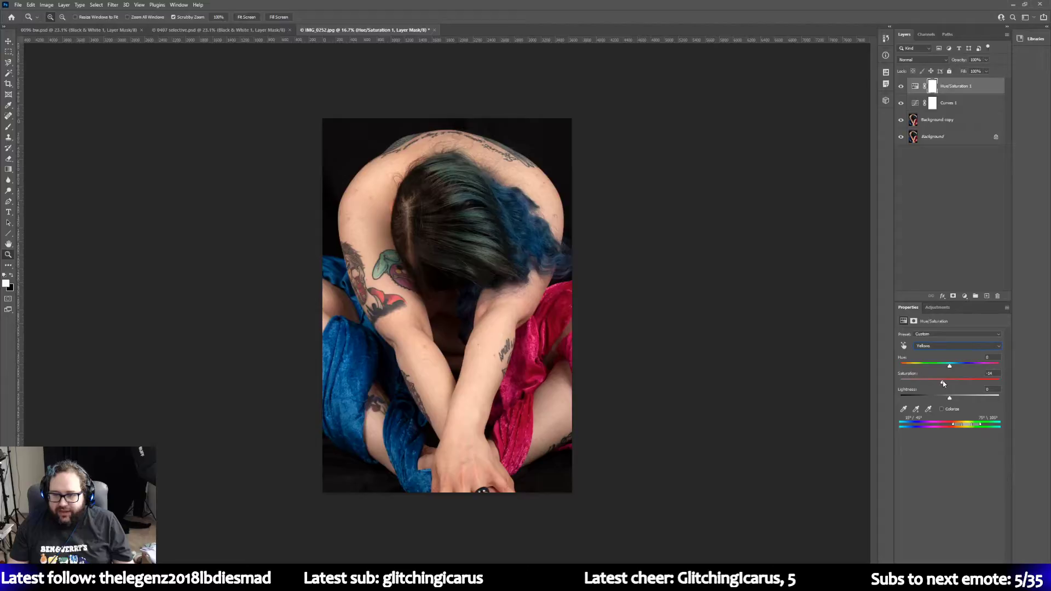
{"action": "left_click_drag", "start_coordinate": [943, 384], "coordinate": [944, 384]}
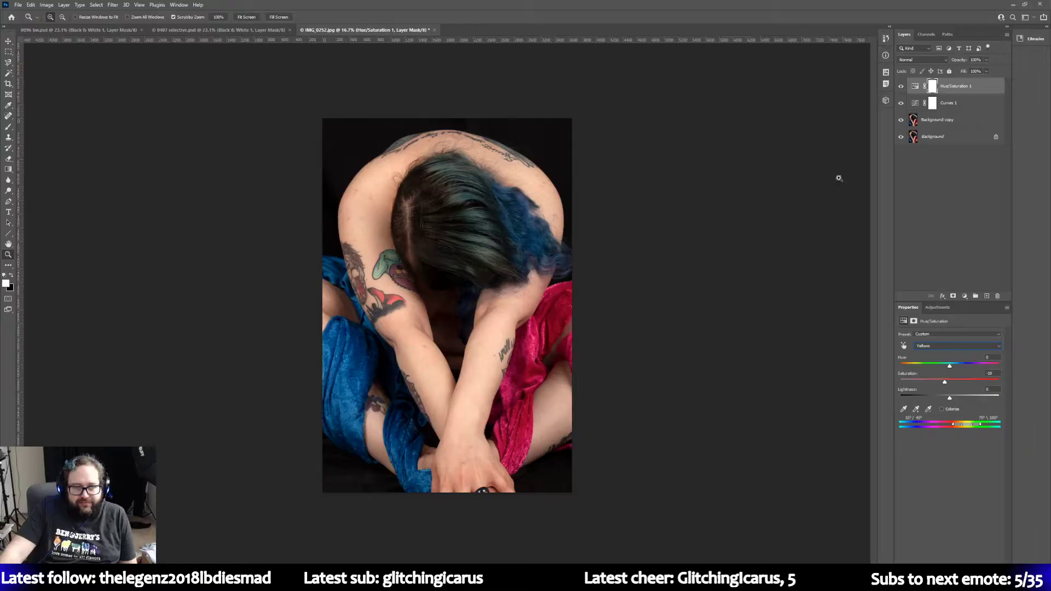
Step: Add a Selective Color adjustment layer and slightly raise the Black amount in the Blacks range
{"action": "left_click", "coordinate": [938, 307]}
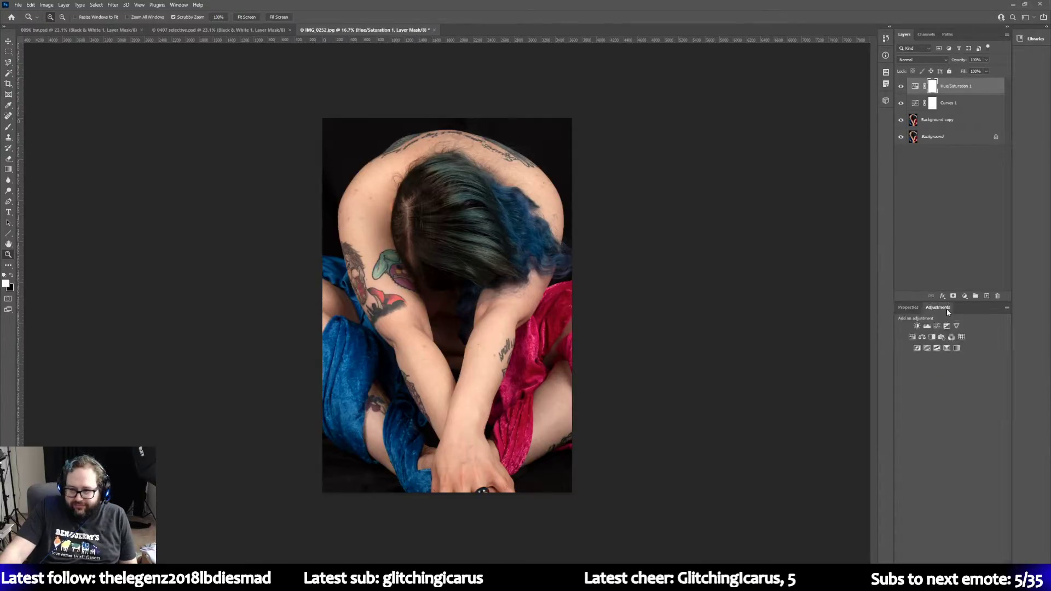
{"action": "left_click", "coordinate": [946, 349]}
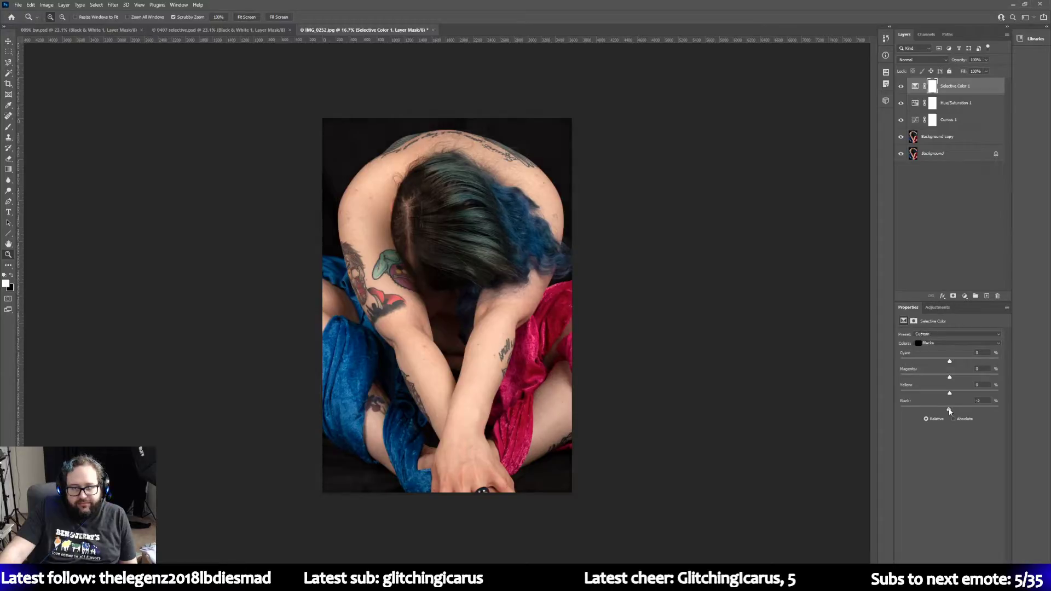
{"action": "mouse_move", "coordinate": [949, 410]}
{"action": "left_mouse_down"}
{"action": "mouse_move", "coordinate": [916, 412]}
{"action": "mouse_move", "coordinate": [951, 411]}
{"action": "left_mouse_up"}
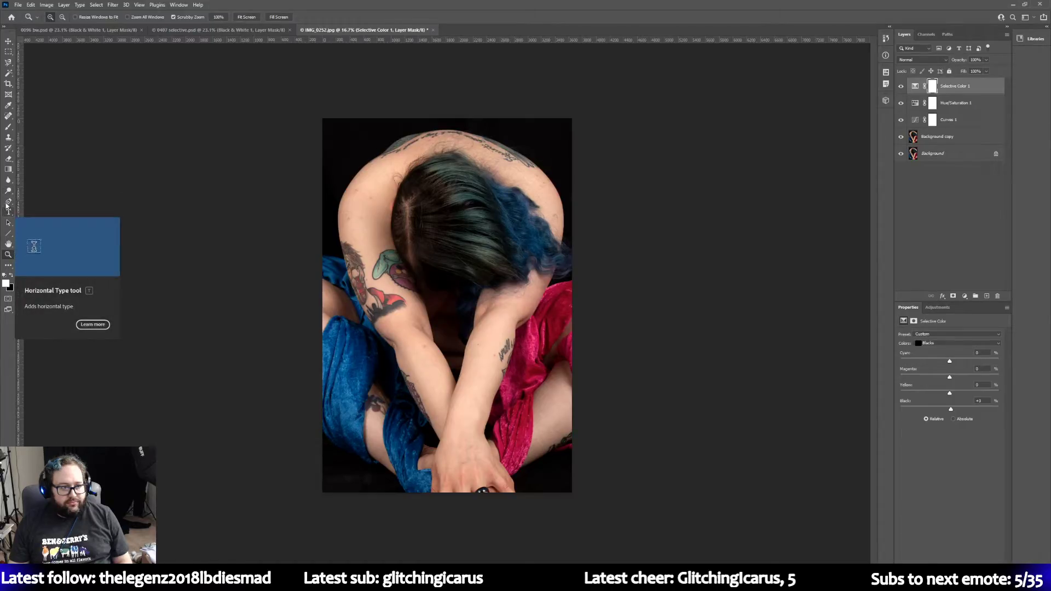
Step: Set up the Burn tool for the Shadows range with a higher exposure and make Background copy the active layer
{"action": "left_click", "coordinate": [7, 184]}
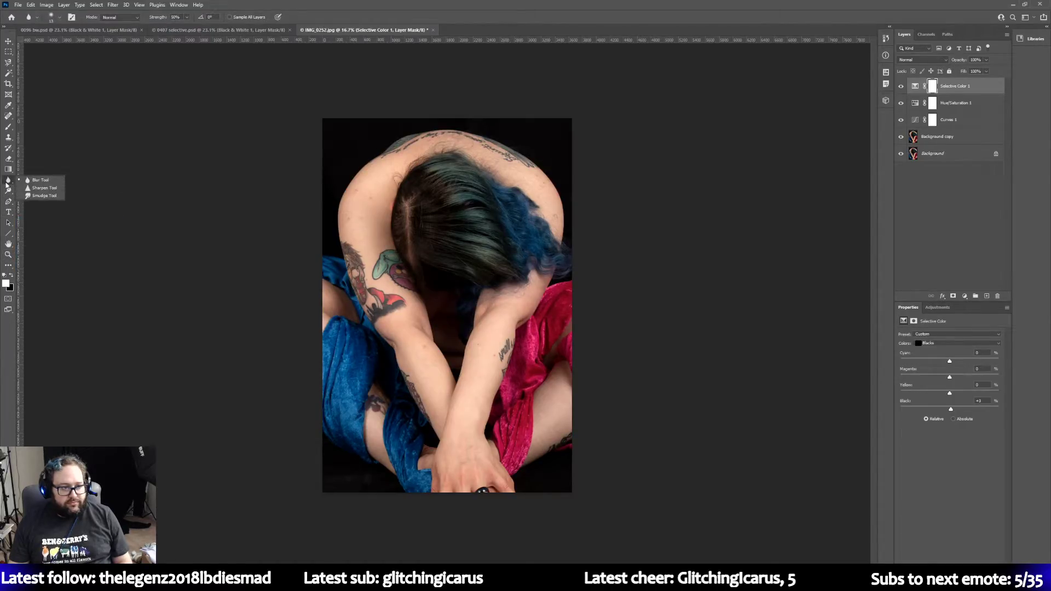
{"action": "left_click", "coordinate": [7, 191]}
{"action": "left_click", "coordinate": [30, 198]}
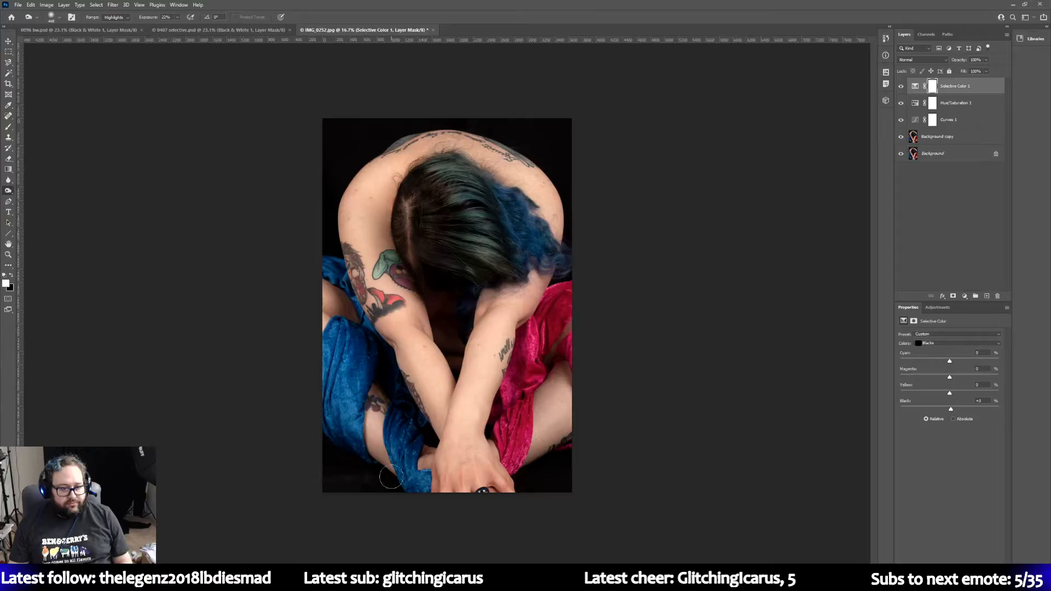
{"action": "left_click", "coordinate": [122, 19]}
{"action": "left_click", "coordinate": [125, 28]}
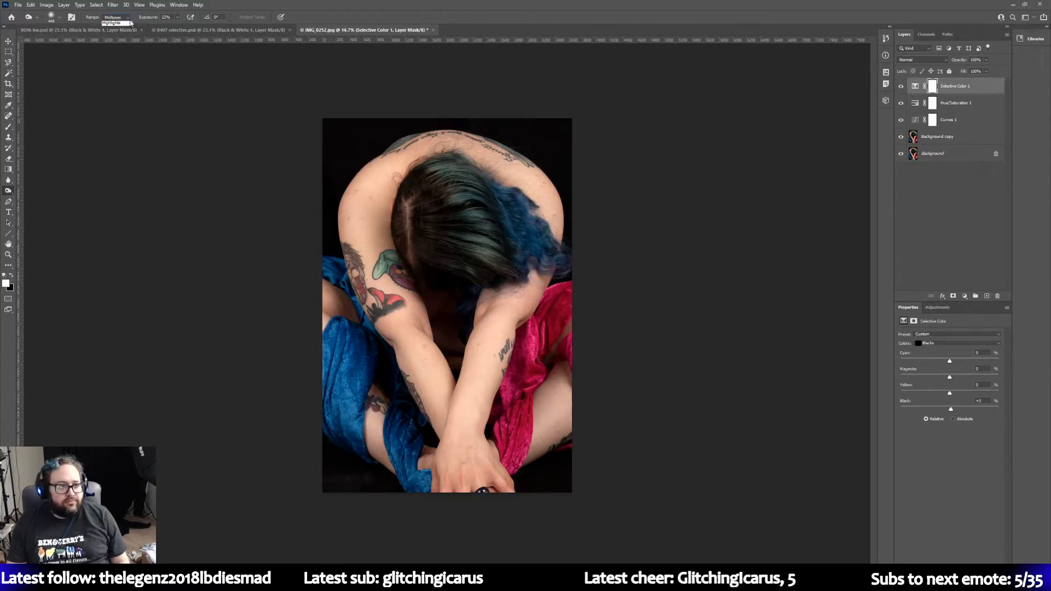
{"action": "left_click", "coordinate": [115, 17]}
{"action": "left_click", "coordinate": [115, 25]}
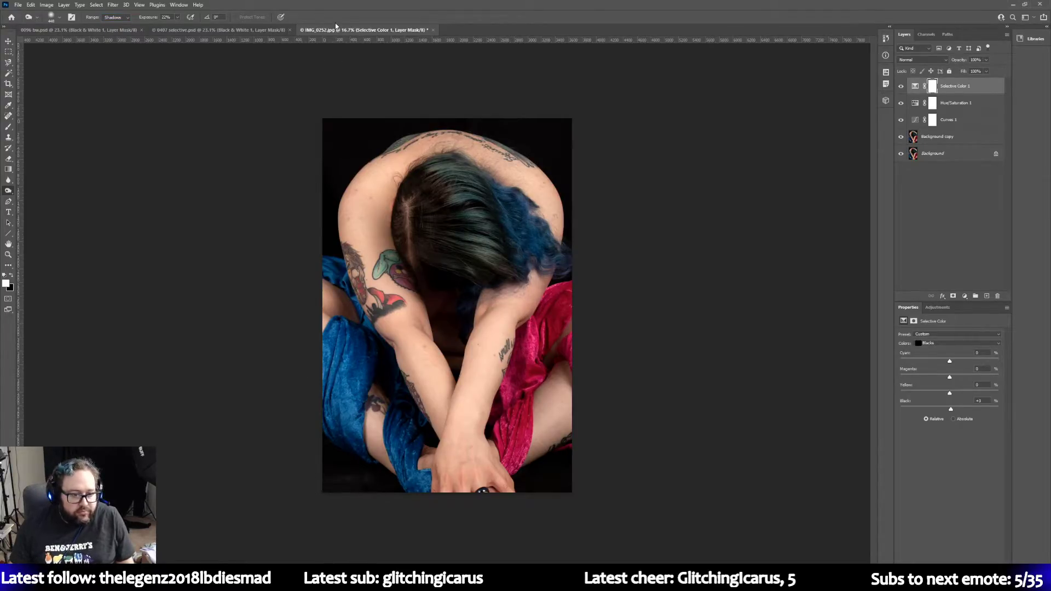
{"action": "left_click", "coordinate": [177, 17]}
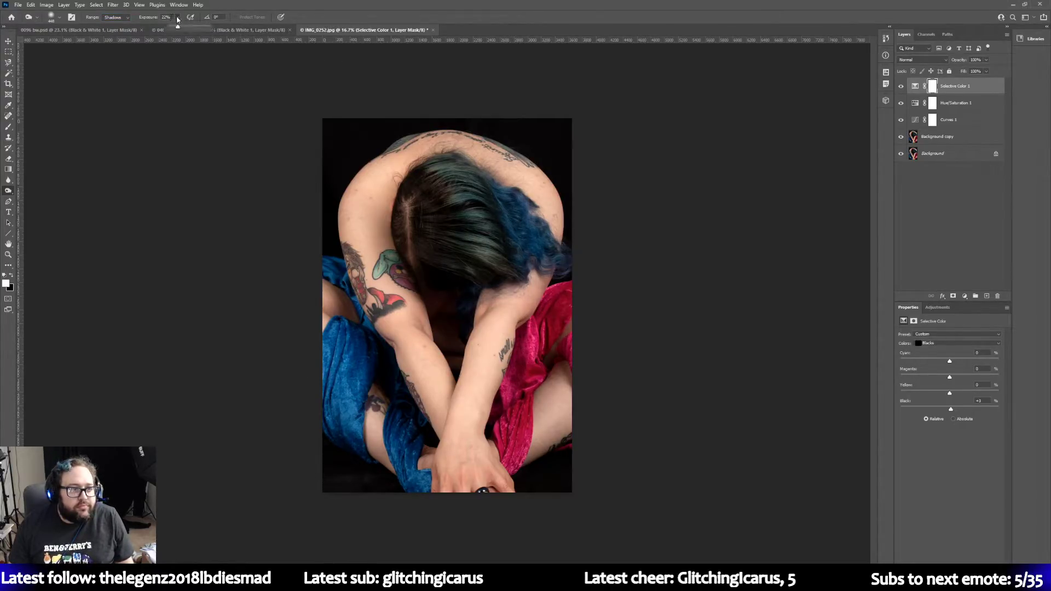
{"action": "left_click_drag", "start_coordinate": [178, 27], "coordinate": [192, 26]}
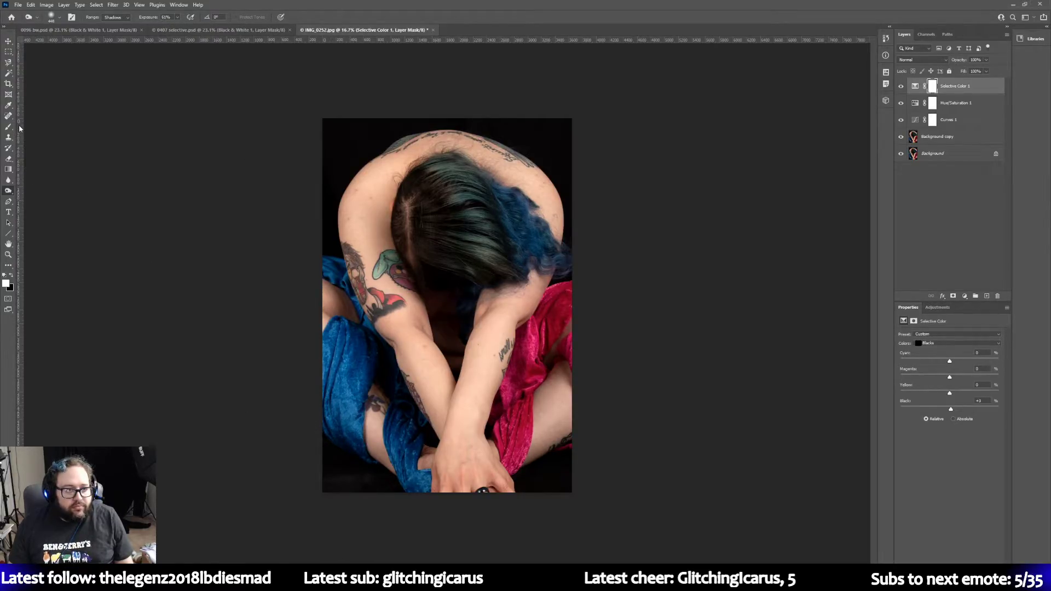
{"action": "left_click", "coordinate": [945, 145]}
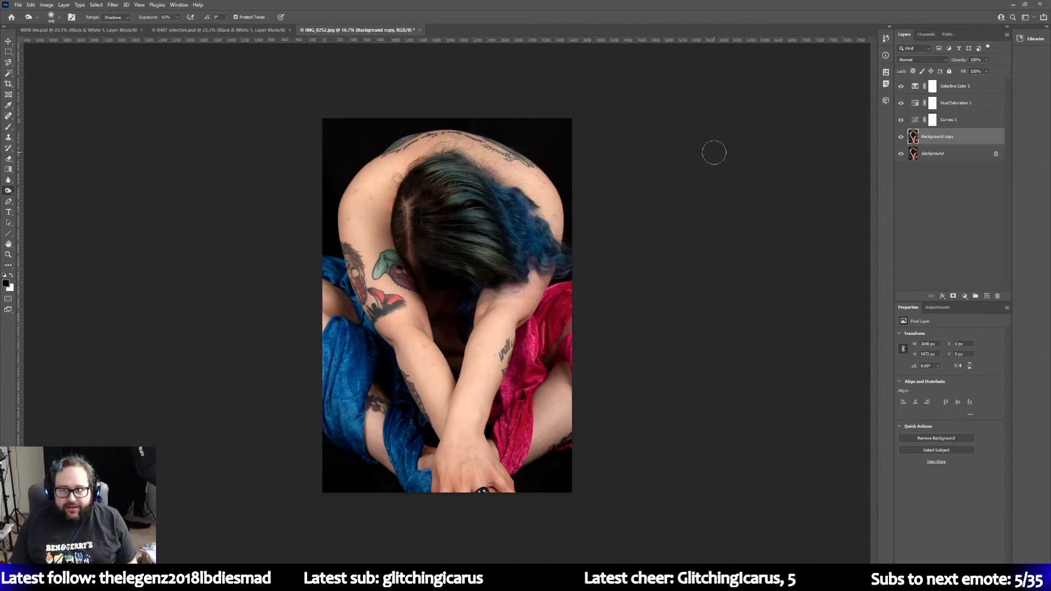
Step: Try a contrast change with a Brightness/Contrast adjustment layer above Selective Color 1, and delete that layer
{"action": "left_click", "coordinate": [958, 86]}
{"action": "left_click", "coordinate": [937, 307]}
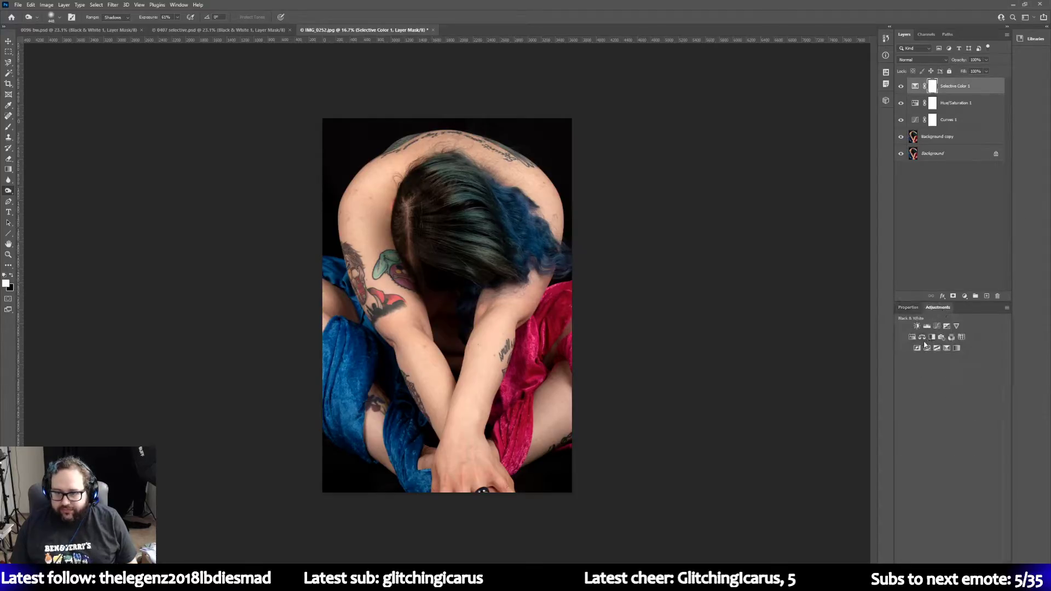
{"action": "left_click", "coordinate": [916, 327]}
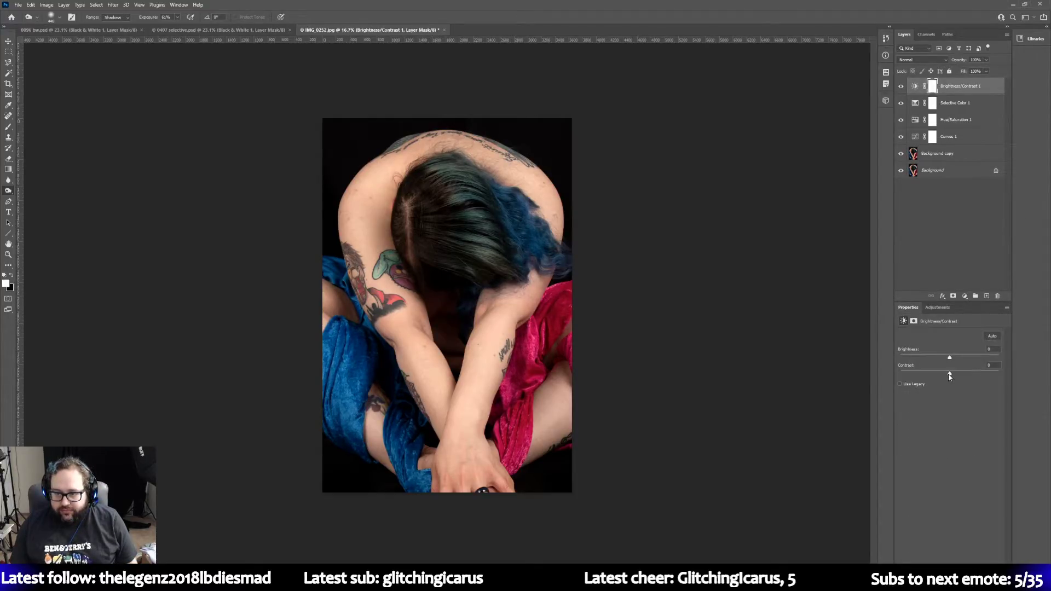
{"action": "mouse_move", "coordinate": [950, 376]}
{"action": "left_mouse_down"}
{"action": "mouse_move", "coordinate": [857, 368]}
{"action": "mouse_move", "coordinate": [953, 377]}
{"action": "left_mouse_up"}
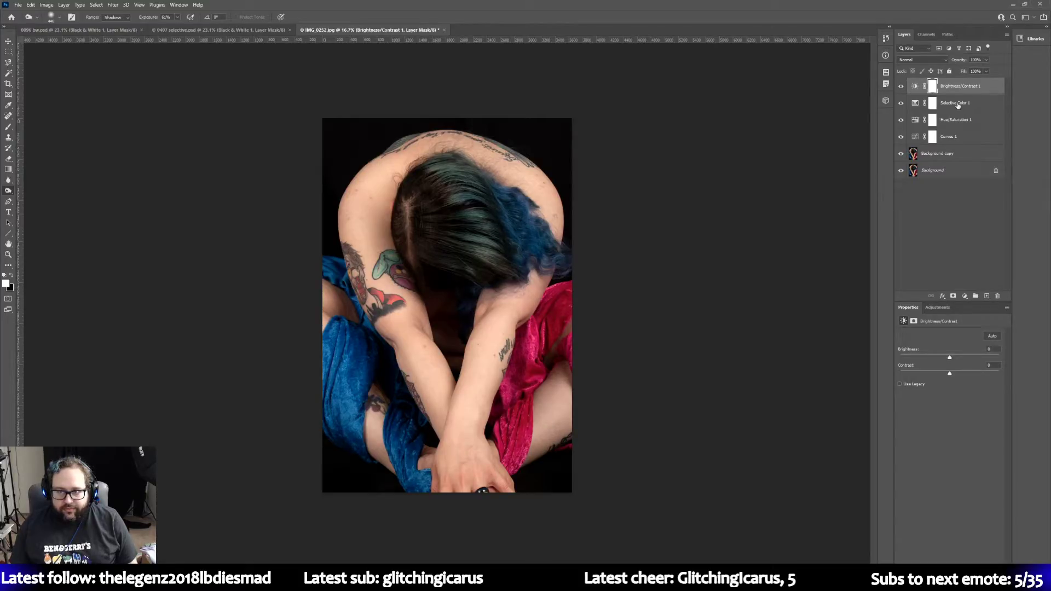
{"action": "left_click", "coordinate": [957, 126]}
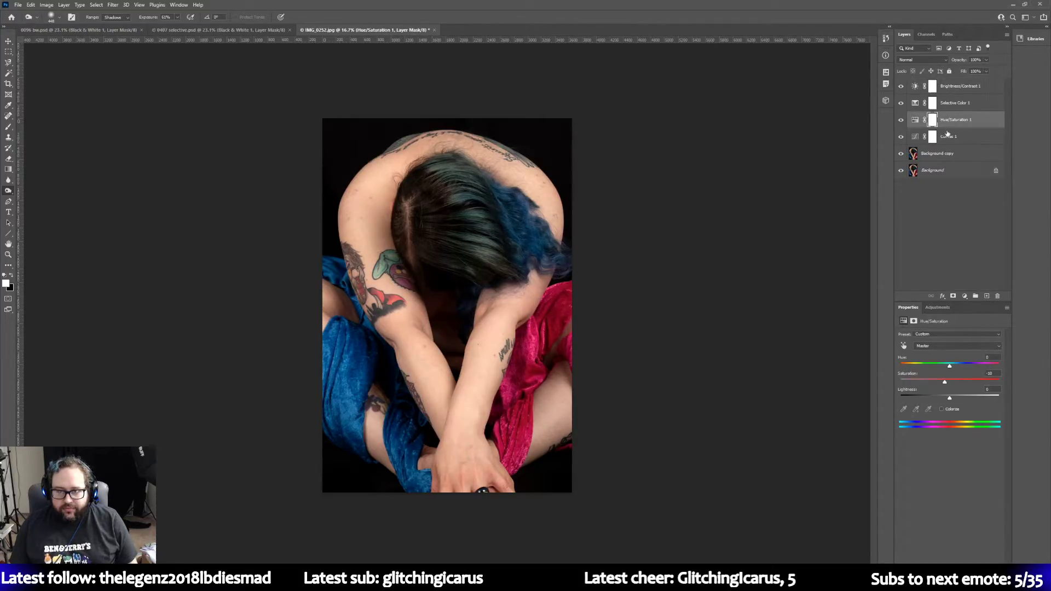
{"action": "left_click_drag", "start_coordinate": [971, 88], "coordinate": [997, 296]}
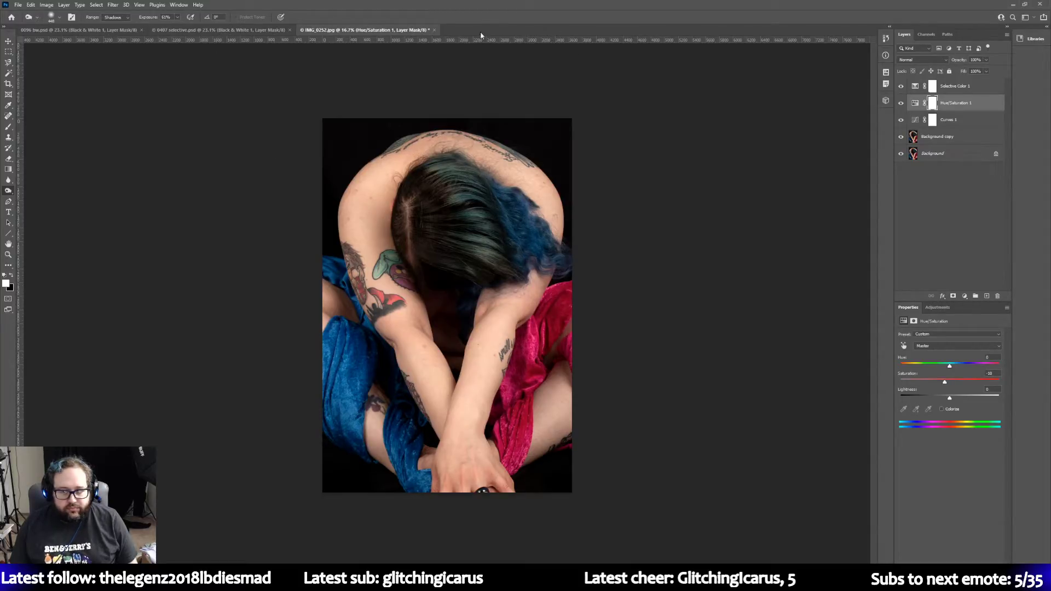
Step: Save the colour version as a Photoshop file named 0252 in the JPEG folder, with Maximize Compatibility on
{"action": "left_click", "coordinate": [937, 308]}
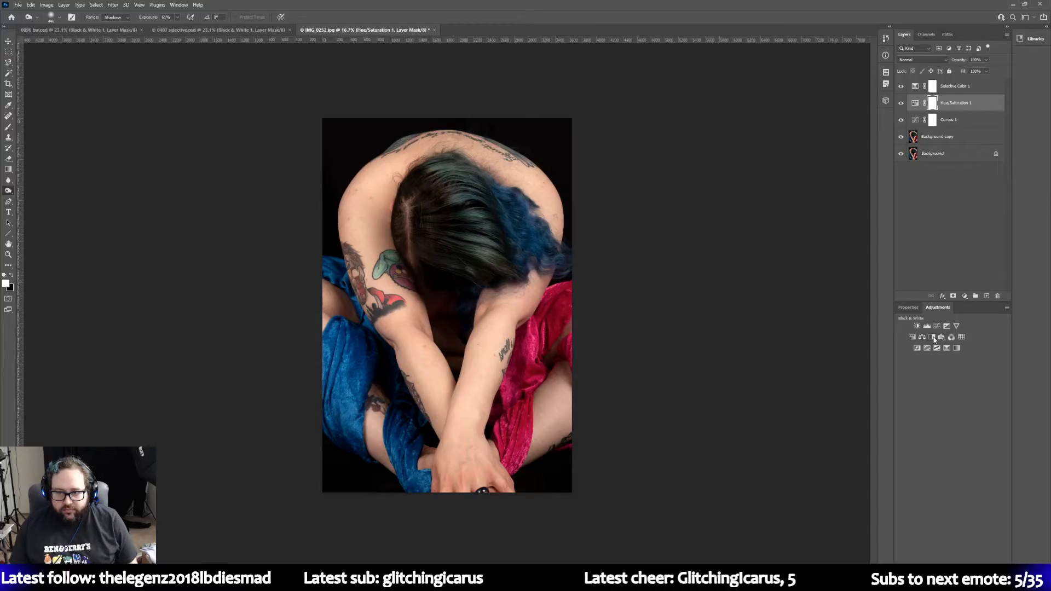
{"action": "left_click", "coordinate": [17, 5]}
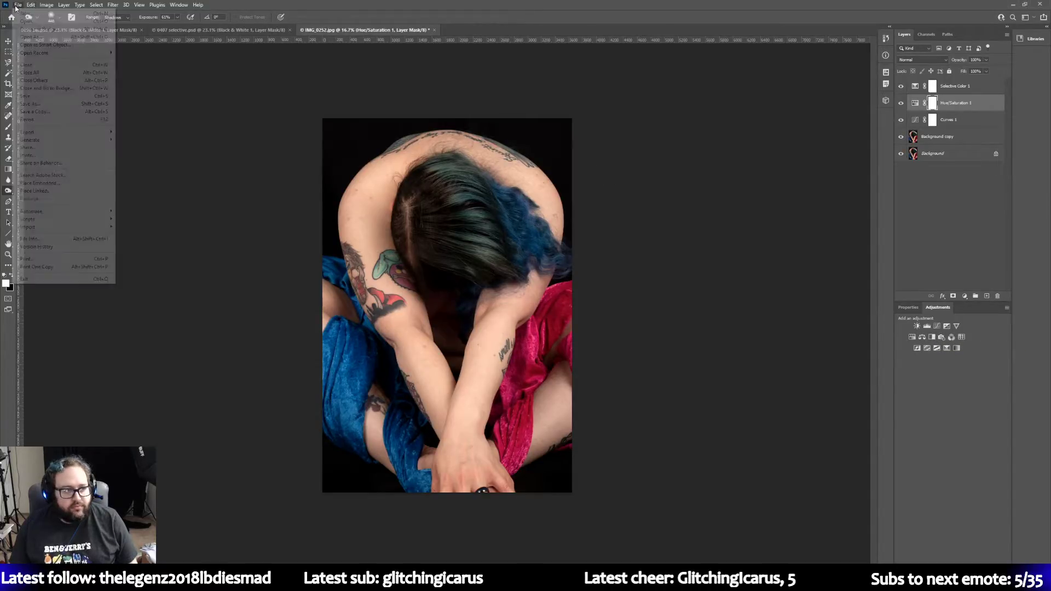
{"action": "left_click", "coordinate": [32, 103]}
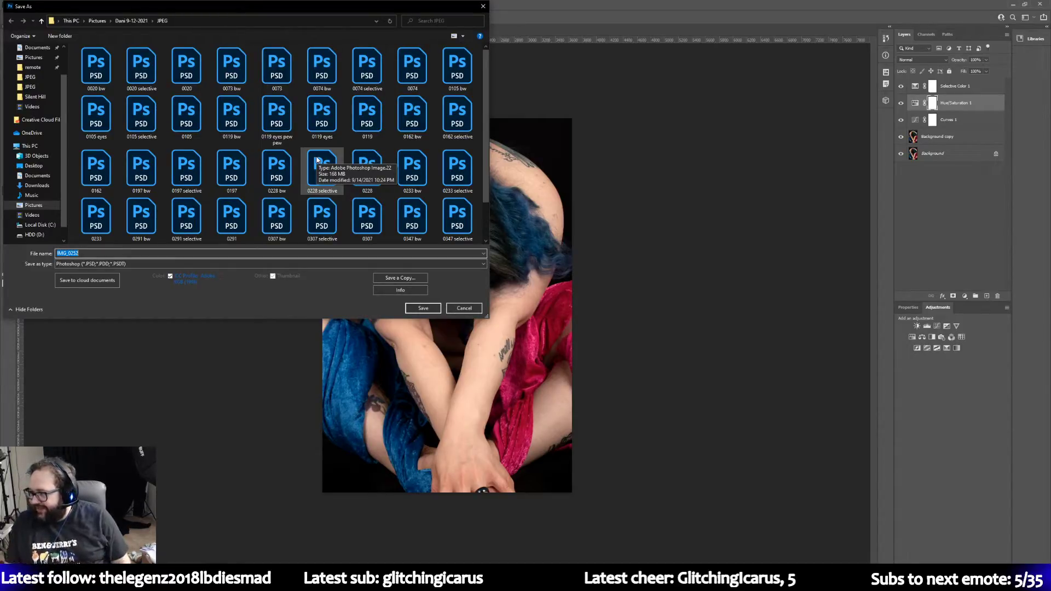
{"action": "left_click", "coordinate": [69, 253]}
{"action": "key", "text": "BackSpace"}
{"action": "key", "text": "BackSpace"}
{"action": "key", "text": "BackSpace"}
{"action": "key", "text": "BackSpace"}
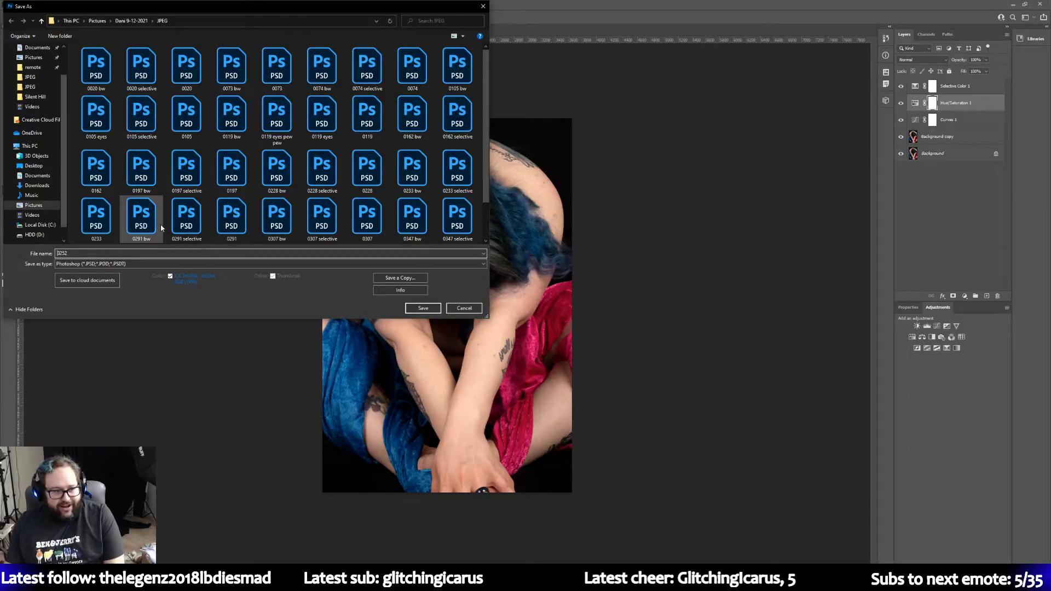
{"action": "key", "text": "Return"}
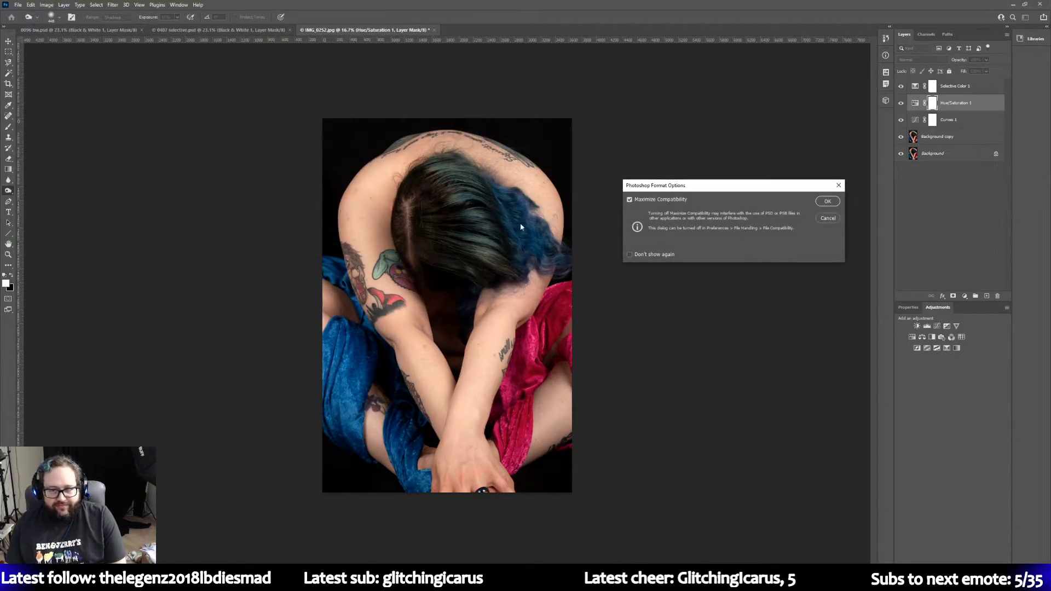
{"action": "left_click", "coordinate": [827, 200]}
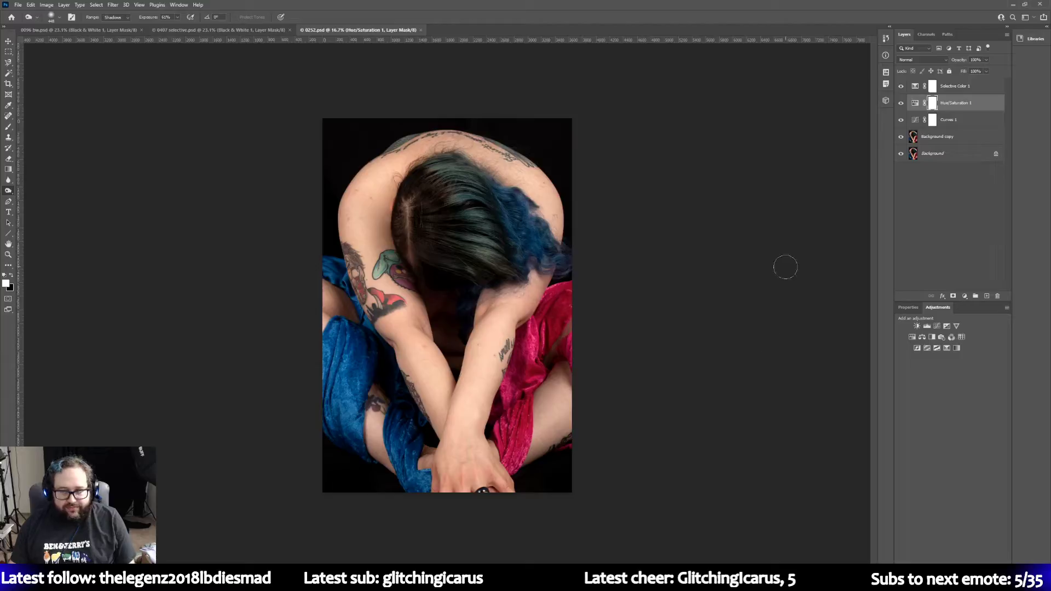
Step: Add a Black & White adjustment layer above Selective Color 1
{"action": "left_click", "coordinate": [959, 87]}
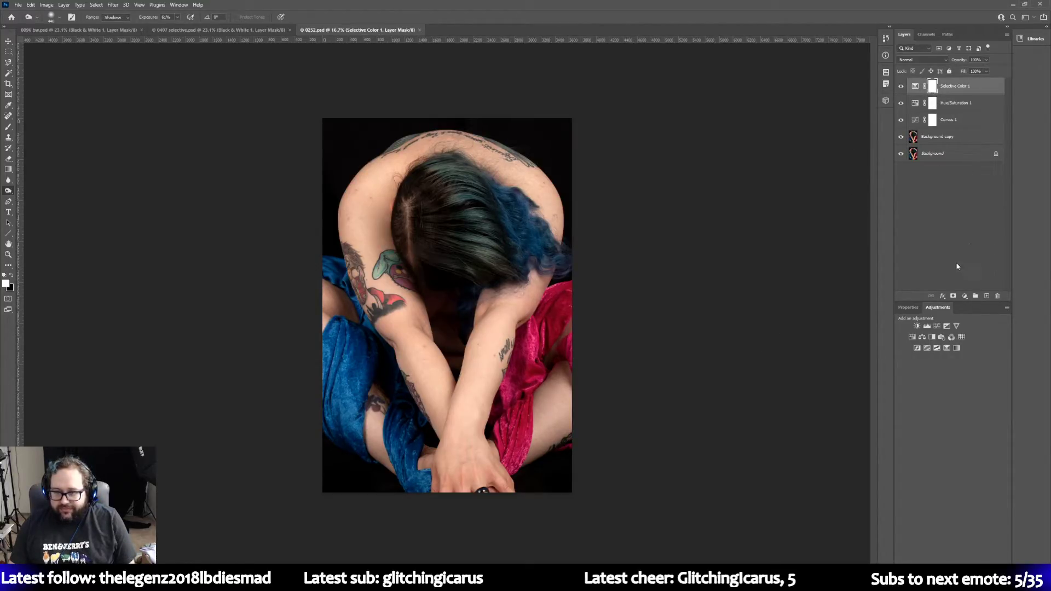
{"action": "left_click", "coordinate": [933, 338]}
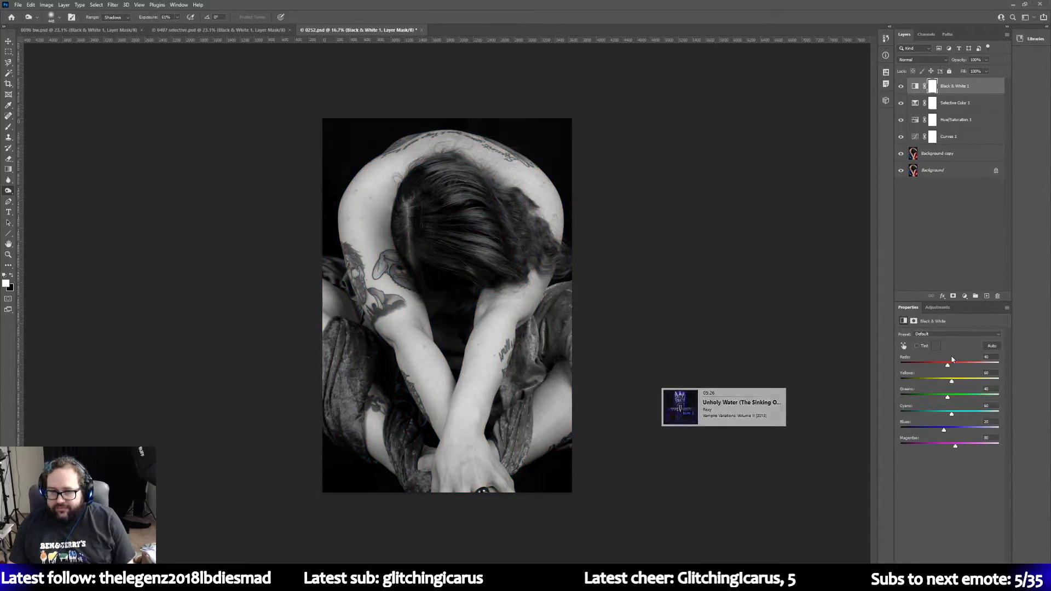
Step: Try the Maximum Black preset with raised Blues and Magentas, and reset the Black & White adjustment to Default
{"action": "left_click", "coordinate": [948, 334]}
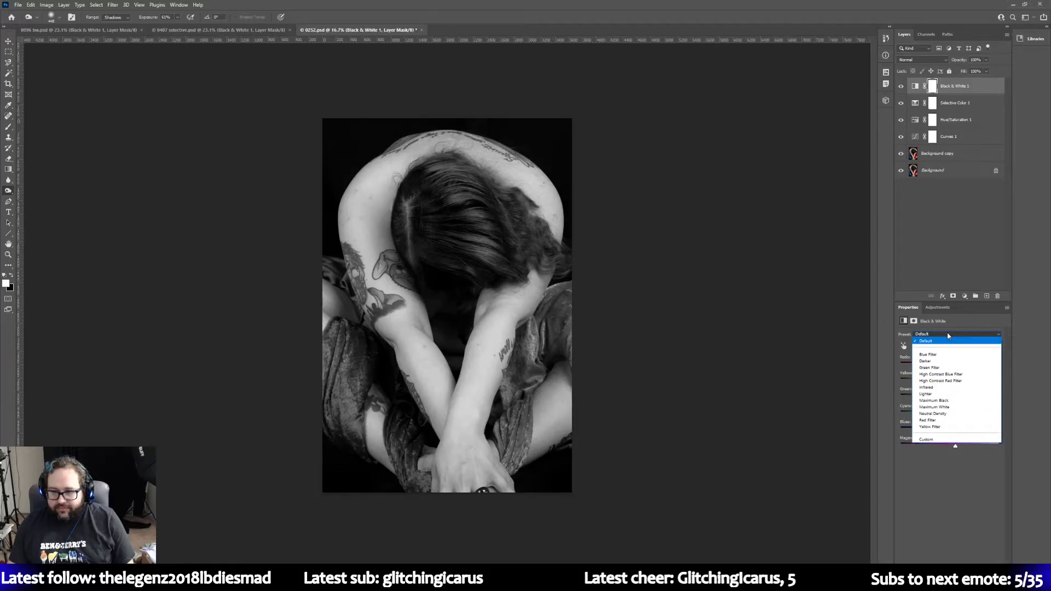
{"action": "left_click", "coordinate": [945, 397]}
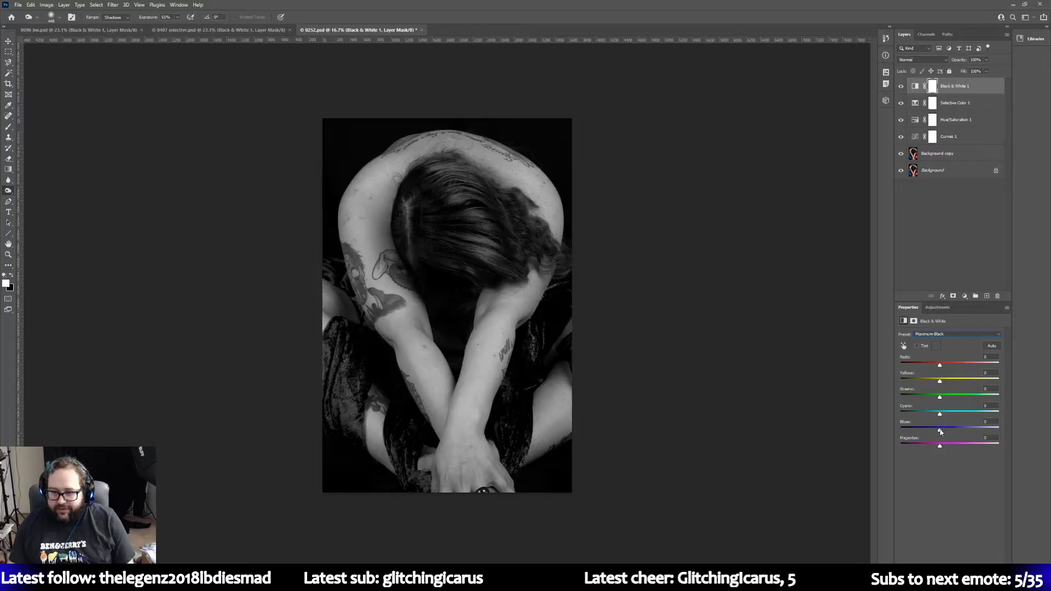
{"action": "left_click_drag", "start_coordinate": [940, 432], "coordinate": [964, 432]}
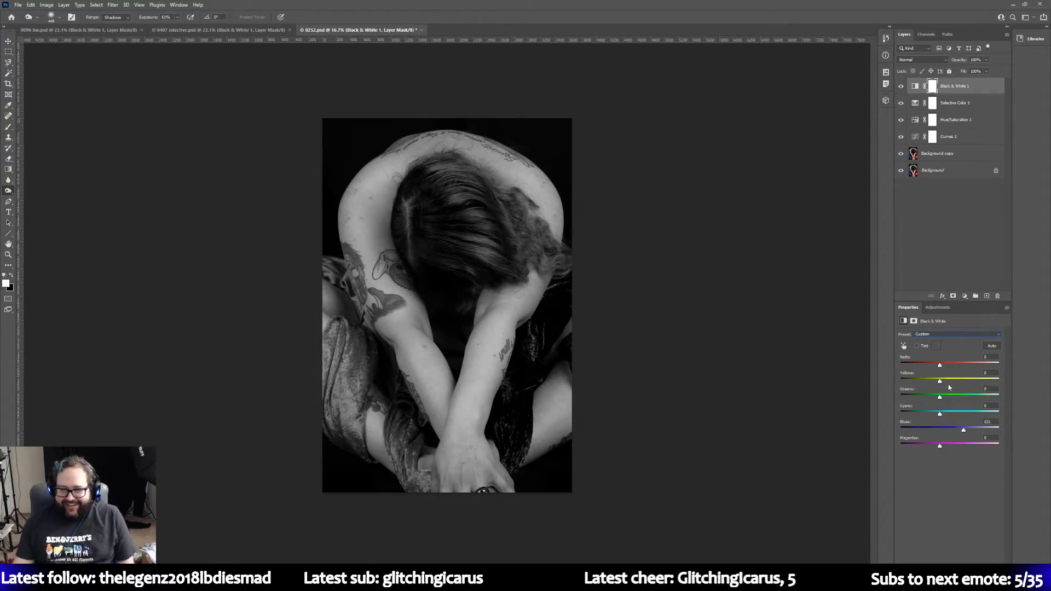
{"action": "mouse_move", "coordinate": [940, 446]}
{"action": "left_mouse_down"}
{"action": "mouse_move", "coordinate": [969, 447]}
{"action": "mouse_move", "coordinate": [951, 431]}
{"action": "left_mouse_up"}
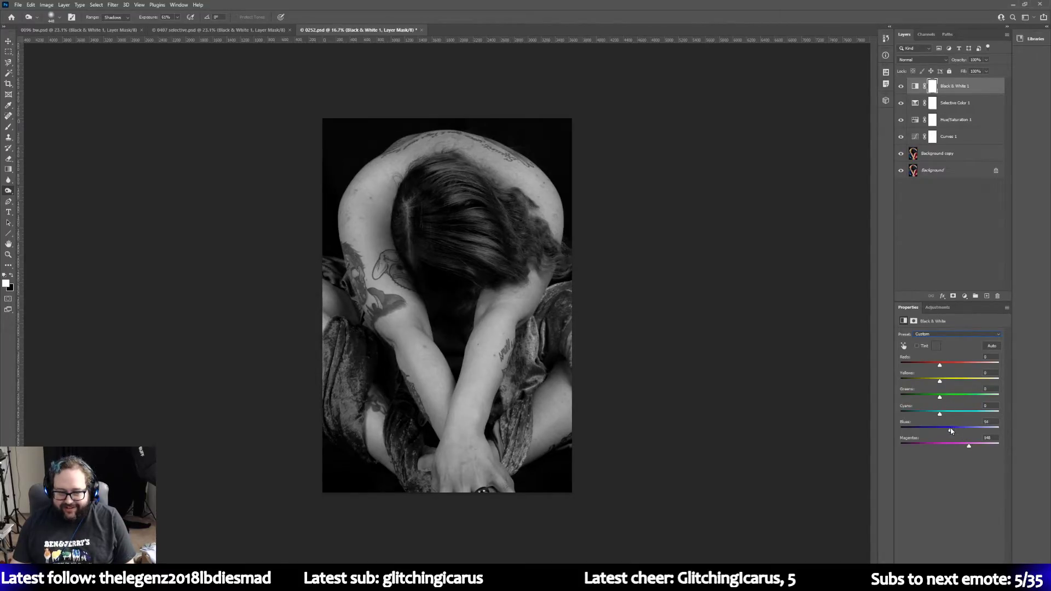
{"action": "left_click", "coordinate": [962, 333]}
{"action": "left_click", "coordinate": [962, 343]}
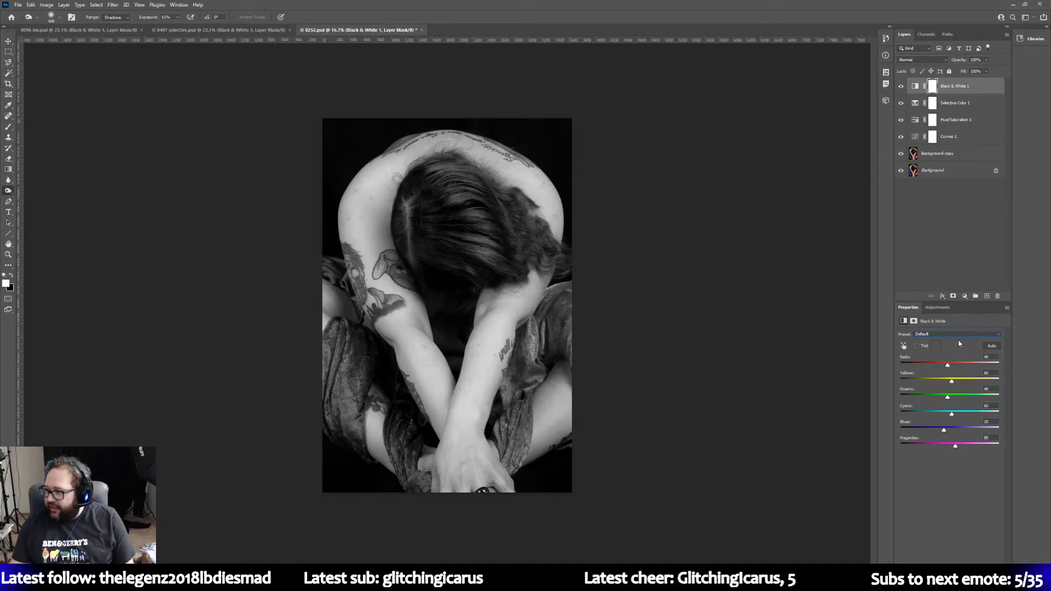
Step: Apply the Maximum Black preset, raise Magentas to about 131 and Blues to about 56, and lower Reds to about -54
{"action": "left_click", "coordinate": [953, 333]}
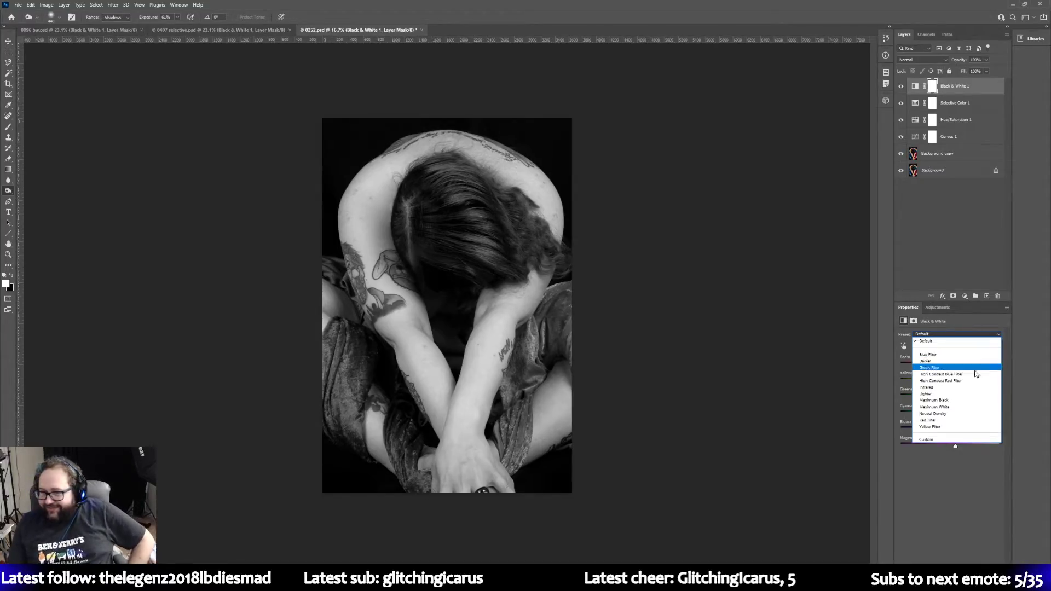
{"action": "left_click", "coordinate": [952, 400]}
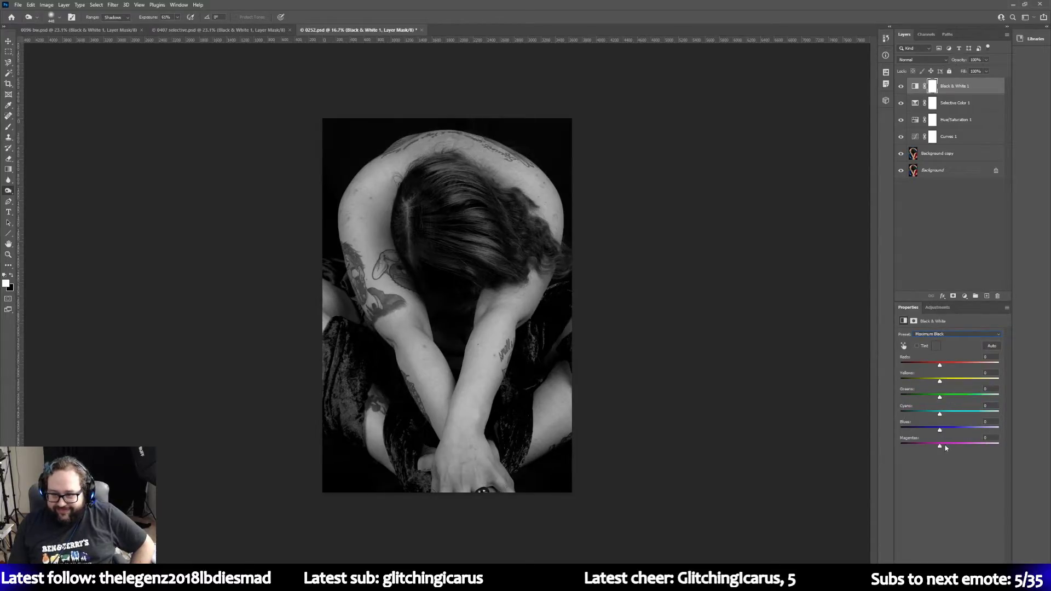
{"action": "left_click_drag", "start_coordinate": [940, 446], "coordinate": [967, 448]}
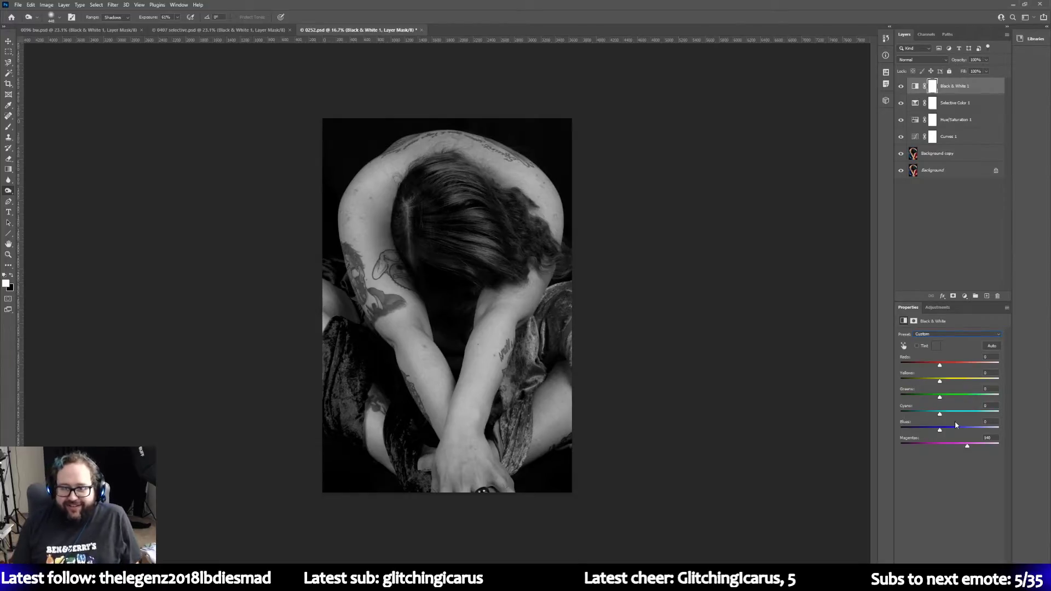
{"action": "mouse_move", "coordinate": [941, 430]}
{"action": "left_mouse_down"}
{"action": "mouse_move", "coordinate": [951, 432]}
{"action": "mouse_move", "coordinate": [957, 415]}
{"action": "mouse_move", "coordinate": [940, 414]}
{"action": "left_mouse_up"}
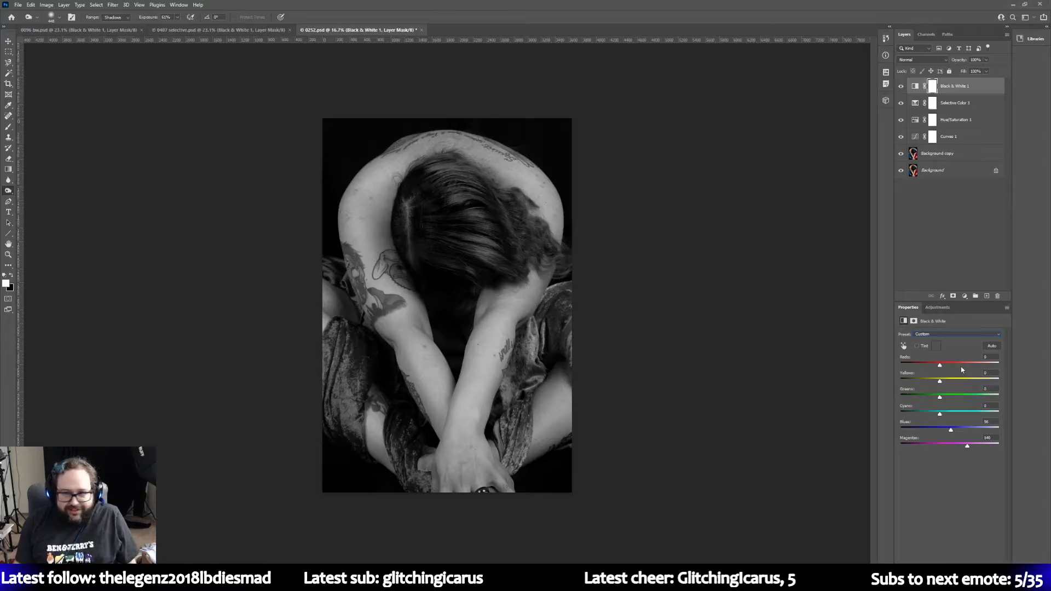
{"action": "left_click_drag", "start_coordinate": [939, 365], "coordinate": [929, 366]}
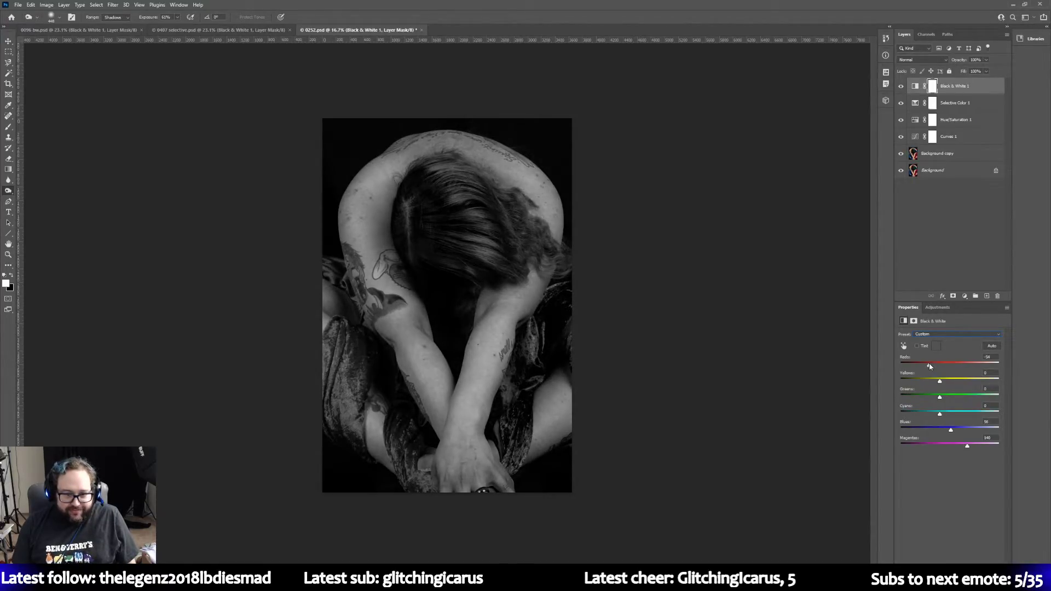
{"action": "mouse_move", "coordinate": [966, 446]}
{"action": "left_mouse_down"}
{"action": "mouse_move", "coordinate": [978, 446]}
{"action": "mouse_move", "coordinate": [967, 446]}
{"action": "left_mouse_up"}
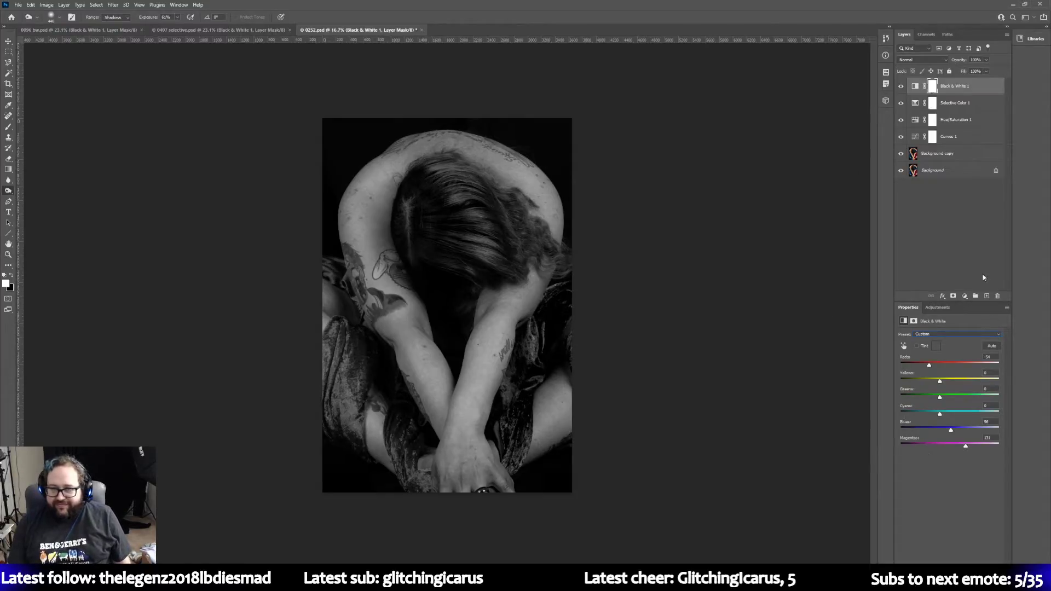
Step: Add a Curves adjustment layer above Black & White 1 and move its white point to an input of about 205
{"action": "left_click", "coordinate": [936, 307]}
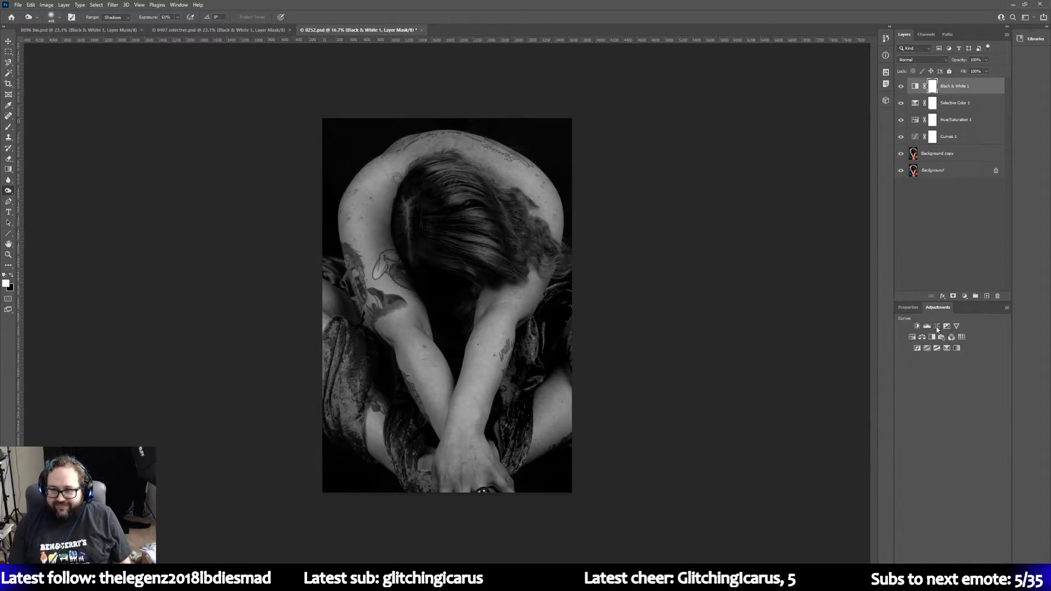
{"action": "left_click", "coordinate": [936, 328]}
{"action": "left_click_drag", "start_coordinate": [998, 438], "coordinate": [982, 441]}
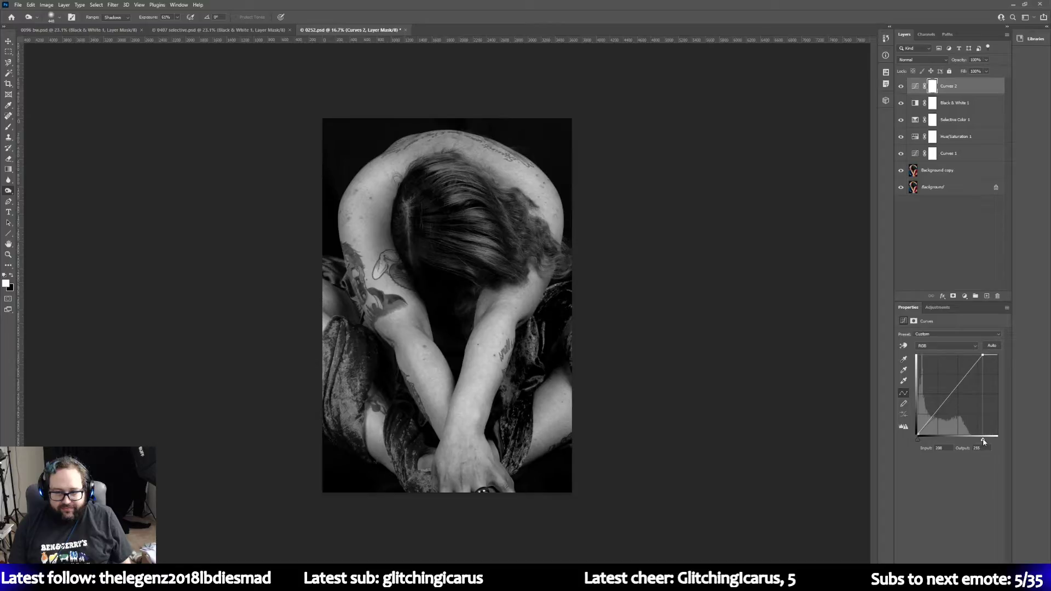
{"action": "left_click_drag", "start_coordinate": [983, 441], "coordinate": [982, 441]}
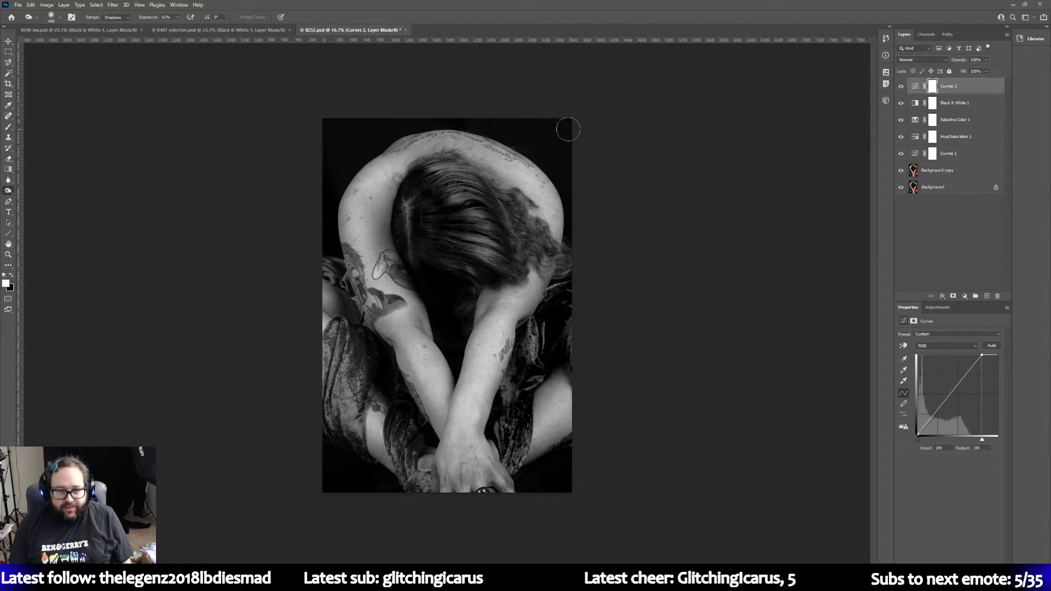
Step: Save the black-and-white version as a separate Photoshop file named 0252 bw, with Maximize Compatibility on
{"action": "left_click", "coordinate": [18, 5]}
{"action": "left_click", "coordinate": [50, 105]}
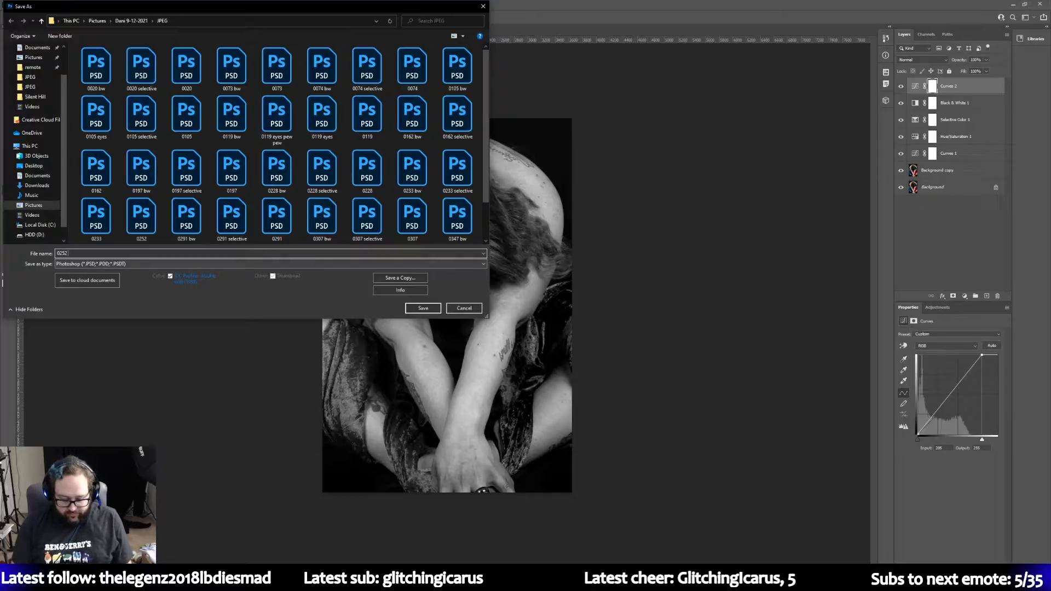
{"action": "key", "text": "Return"}
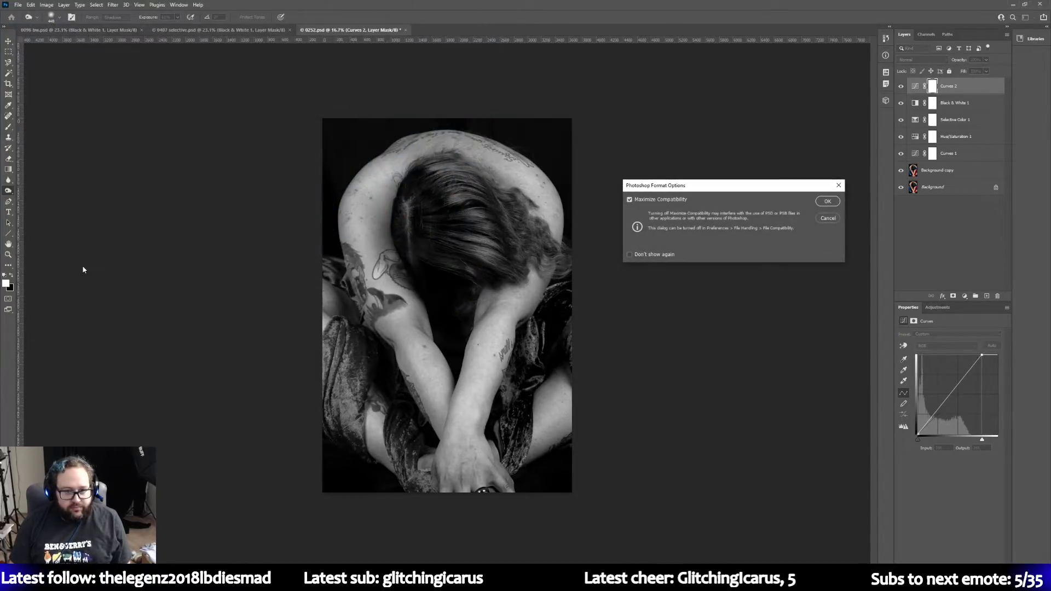
{"action": "key", "text": "Return"}
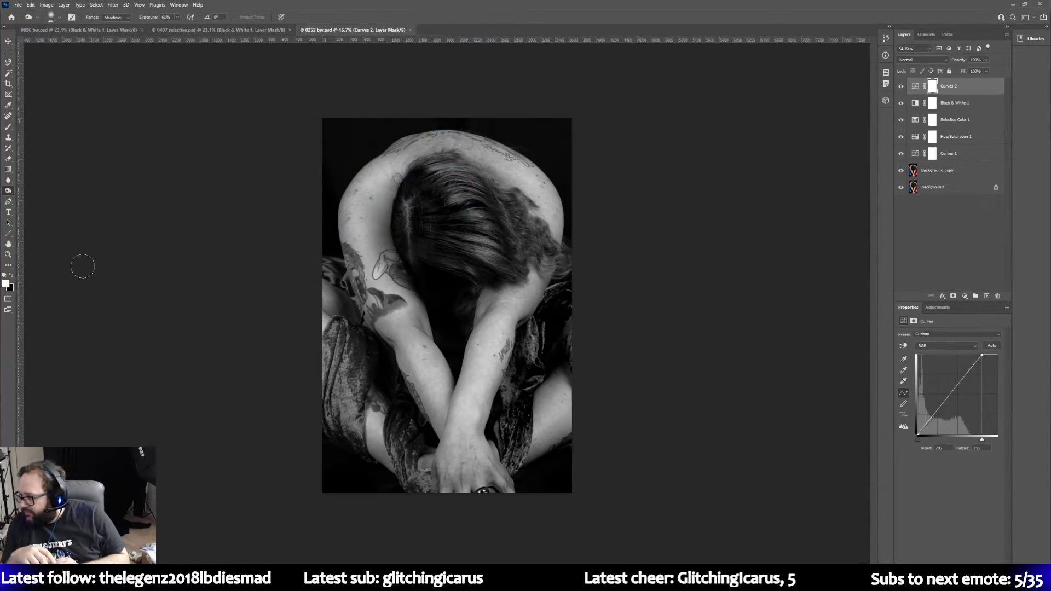
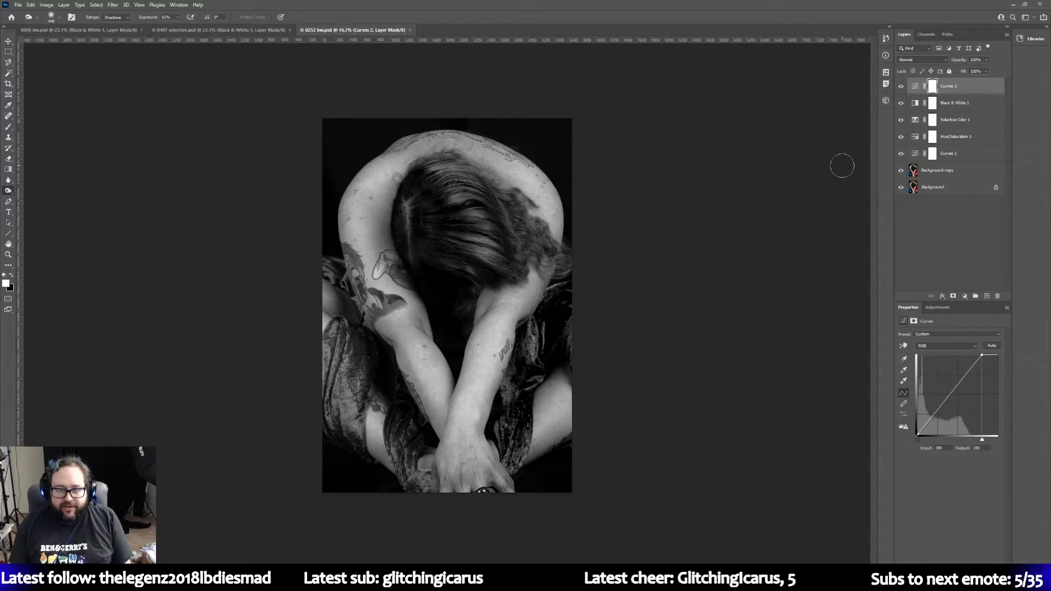
Step: Compare the black-and-white and colour versions by hiding and reshowing Curves 2 and Black & White 1
{"action": "left_click", "coordinate": [900, 87]}
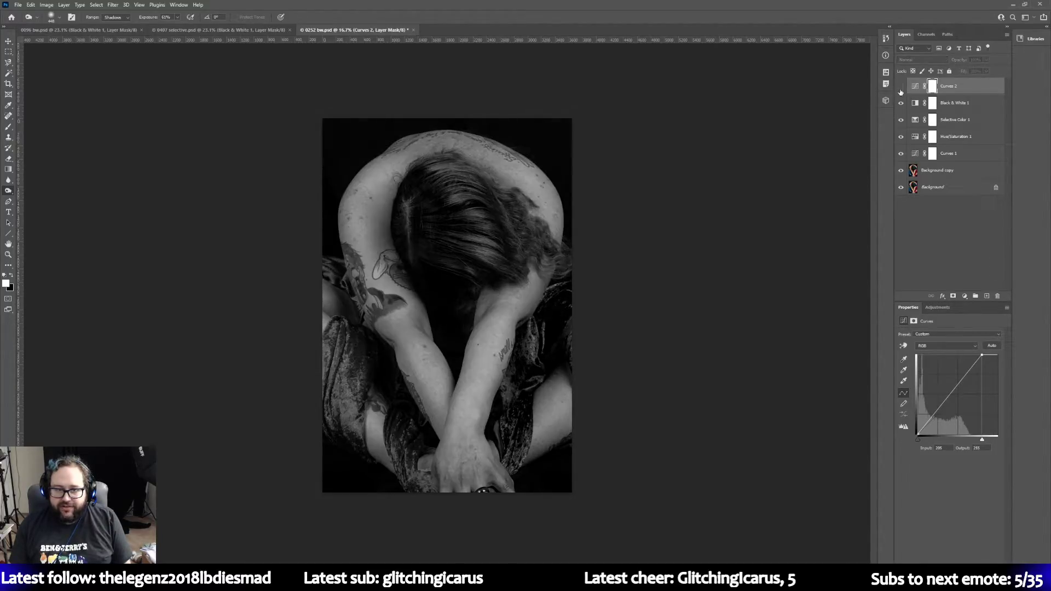
{"action": "left_click", "coordinate": [901, 102]}
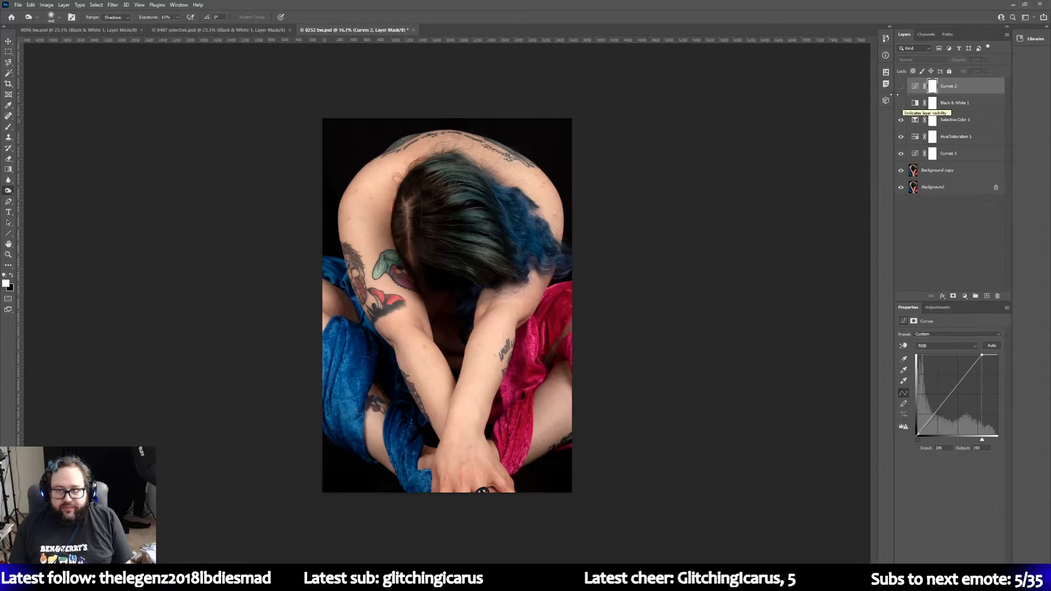
{"action": "left_click", "coordinate": [900, 103]}
{"action": "left_click", "coordinate": [900, 86]}
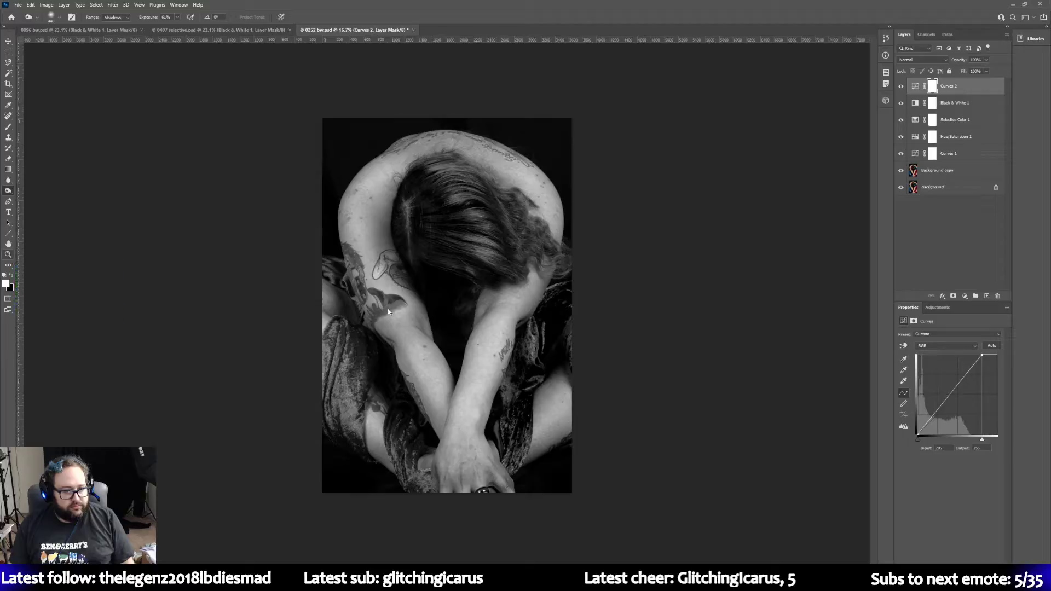
Step: Outline the blue cloth on the photo's left side with the Magnetic Lasso, with the Black & White 1 layer mask active
{"action": "key", "text": "z"}
{"action": "left_click", "coordinate": [414, 319]}
{"action": "scroll", "coordinate": [321, 314], "scroll_direction": "down", "scroll_amount": 2}
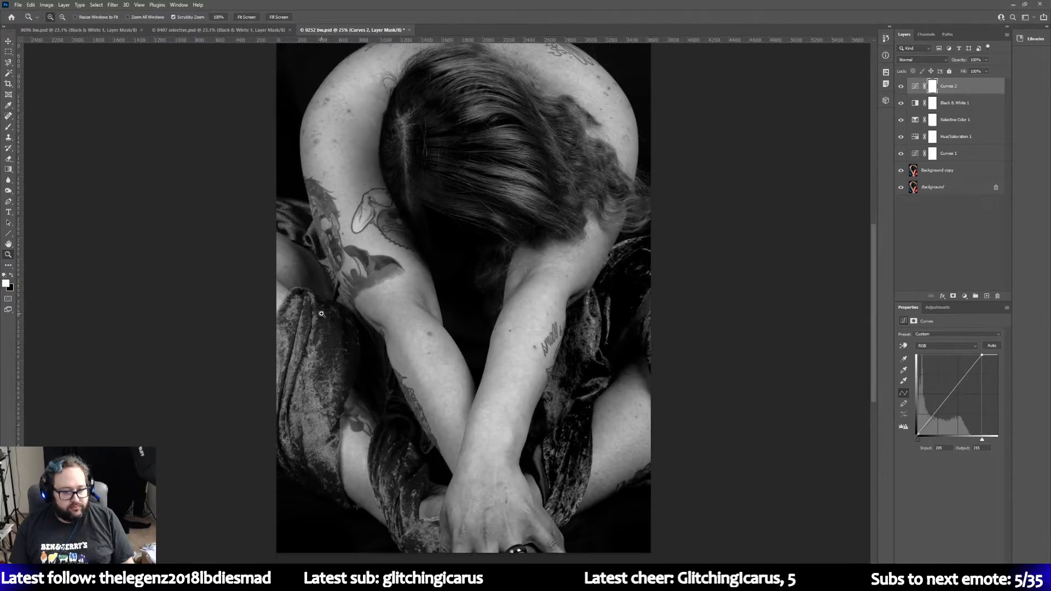
{"action": "left_click", "coordinate": [984, 108]}
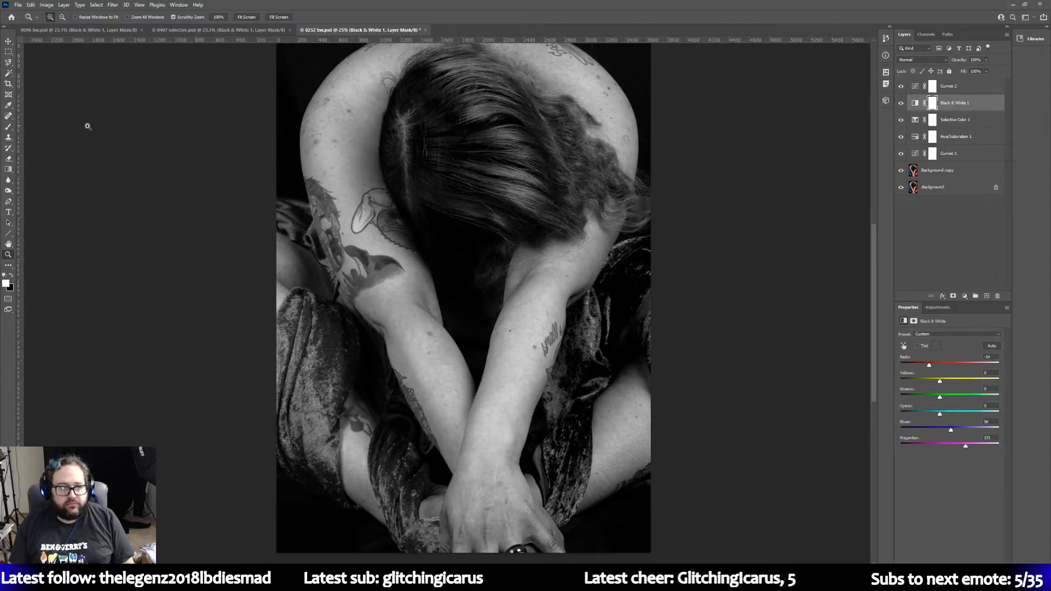
{"action": "left_click_drag", "start_coordinate": [8, 62], "coordinate": [39, 80]}
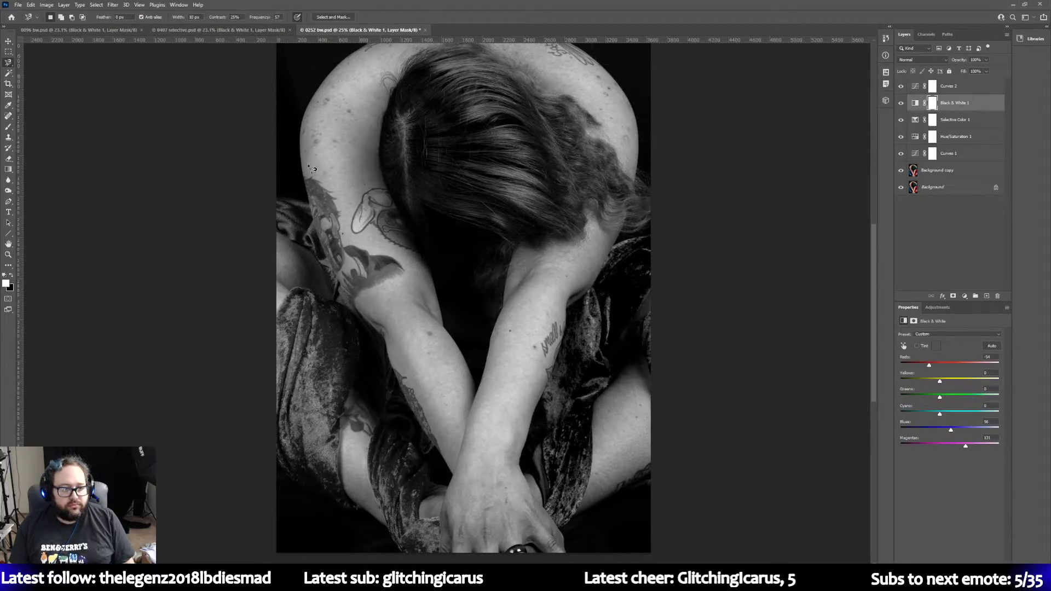
{"action": "left_click", "coordinate": [276, 196]}
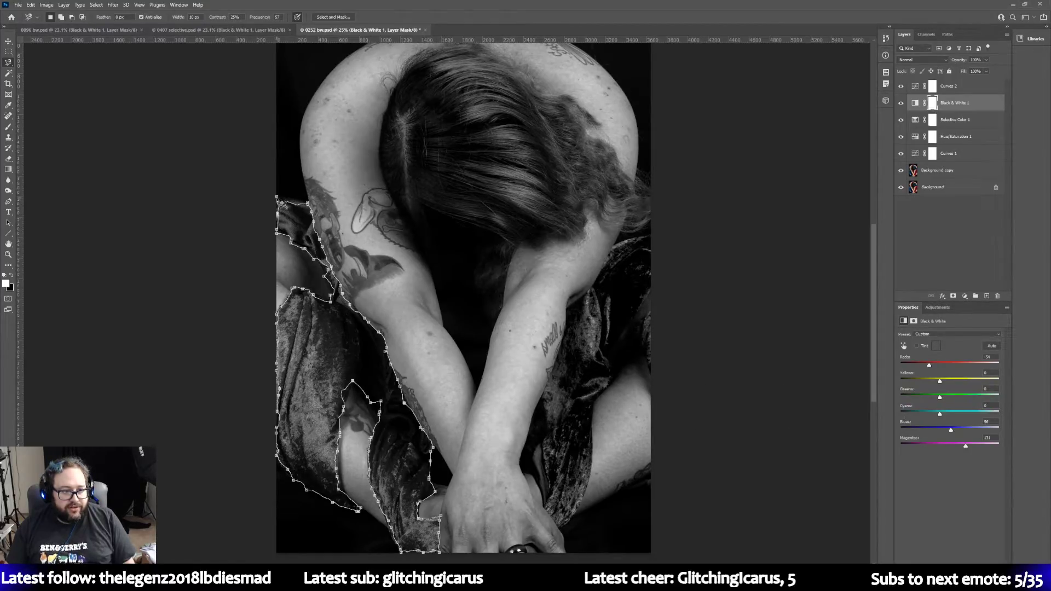
{"action": "left_click", "coordinate": [277, 201]}
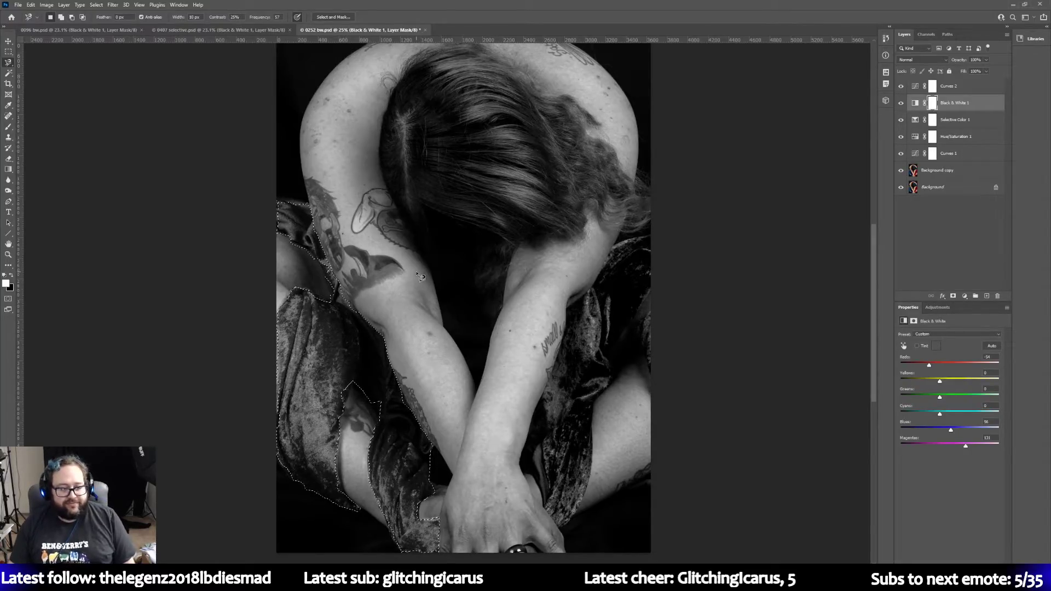
Step: Refine the blue cloth selection with radius 5 px, smooth 5 and feather 5 px, then clear it from the Black & White 1 mask and deselect
{"action": "left_click", "coordinate": [331, 17]}
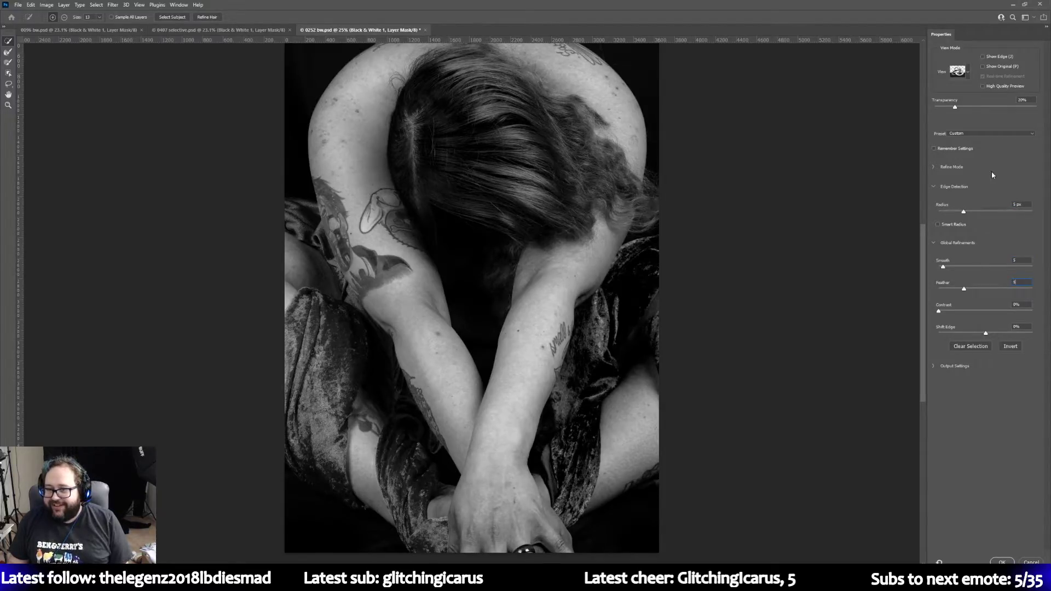
{"action": "key", "text": "Return"}
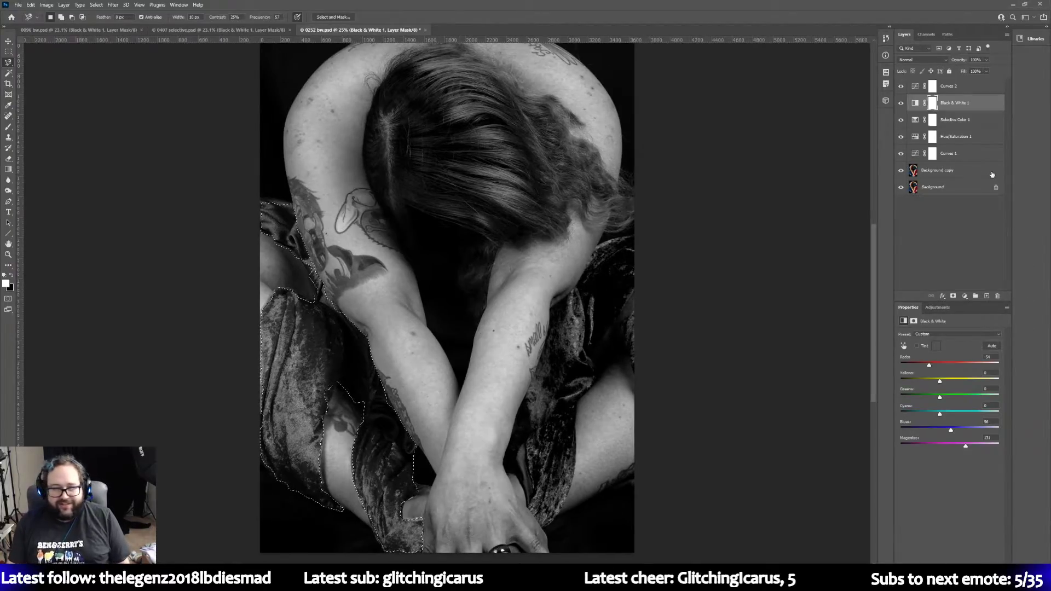
{"action": "key", "text": "Delete"}
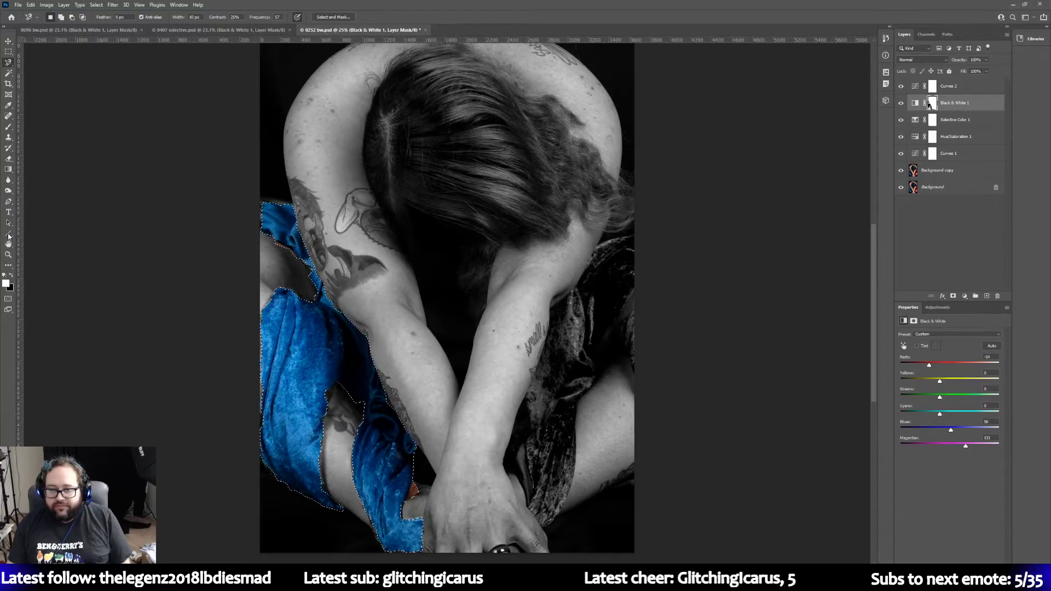
{"action": "left_click", "coordinate": [8, 51]}
{"action": "left_click", "coordinate": [55, 88]}
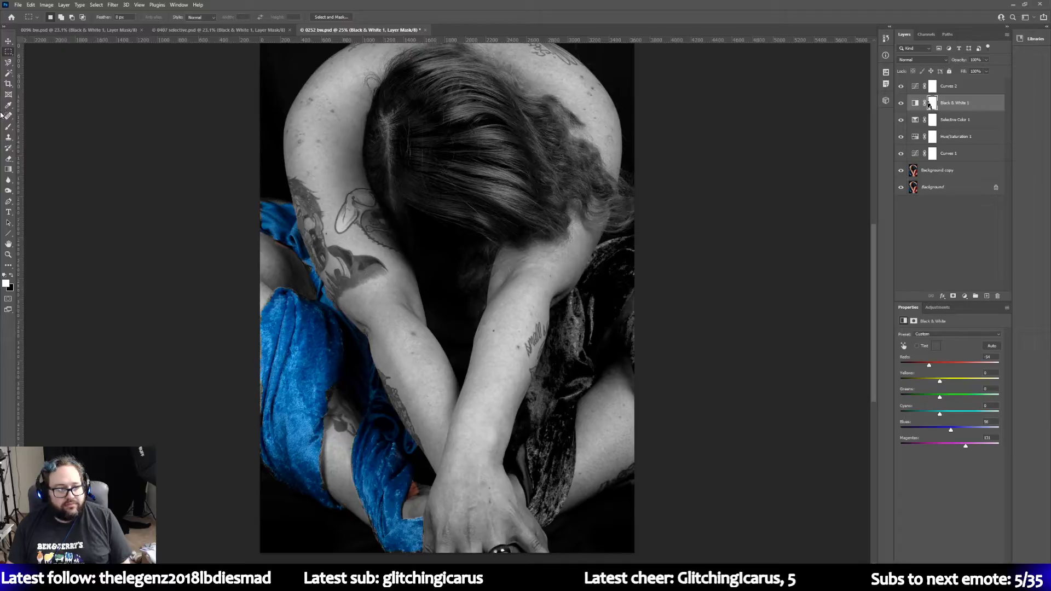
Step: Select the red cloth with the Magnetic Lasso, refine it with radius 5 px, smooth 5 and feather 5 px, and clear it from the mask
{"action": "left_click", "coordinate": [8, 67]}
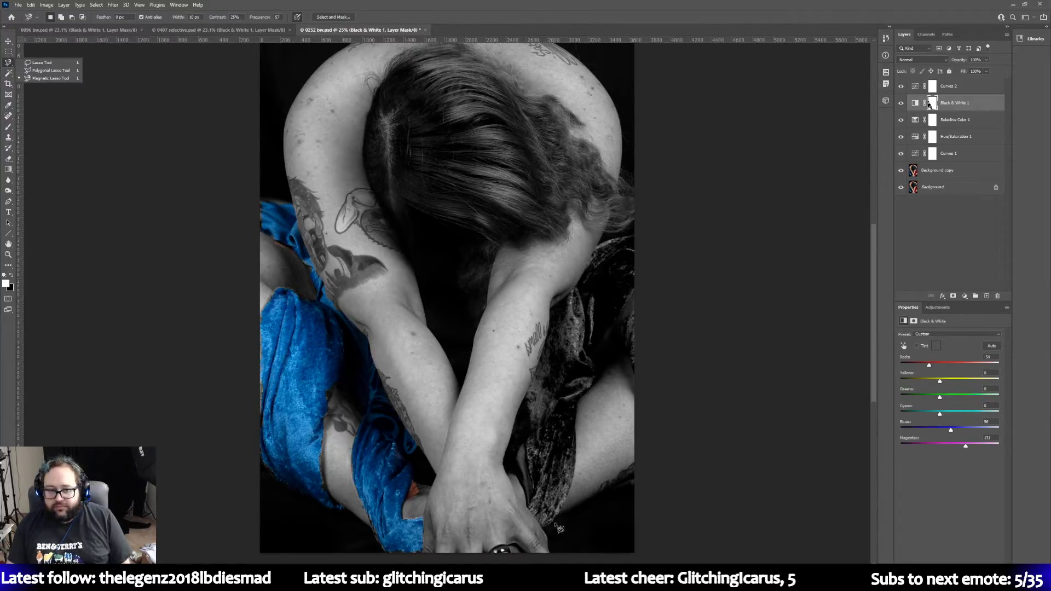
{"action": "left_click", "coordinate": [634, 236]}
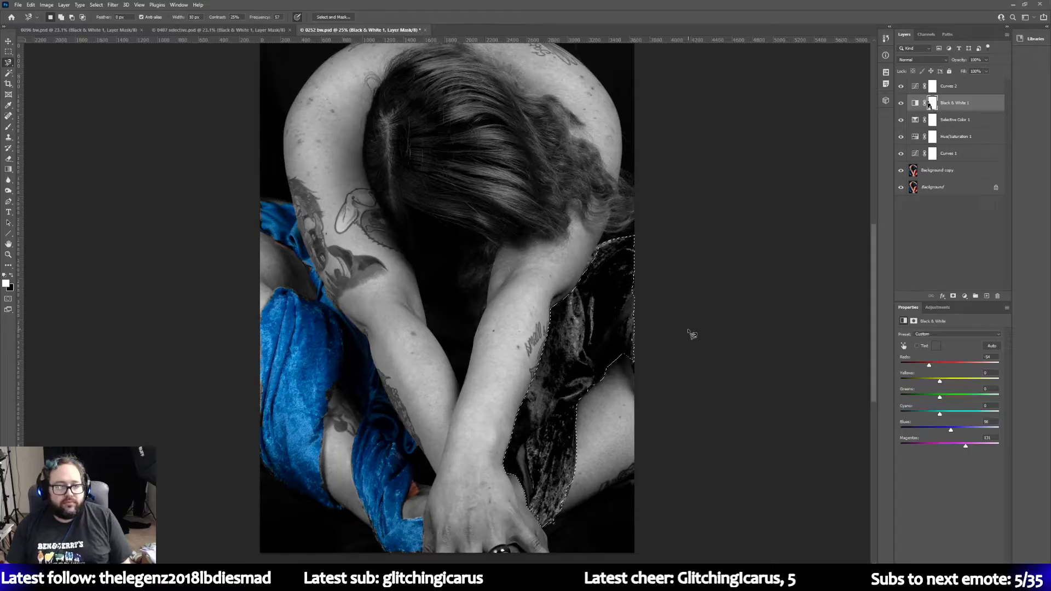
{"action": "left_click", "coordinate": [332, 17]}
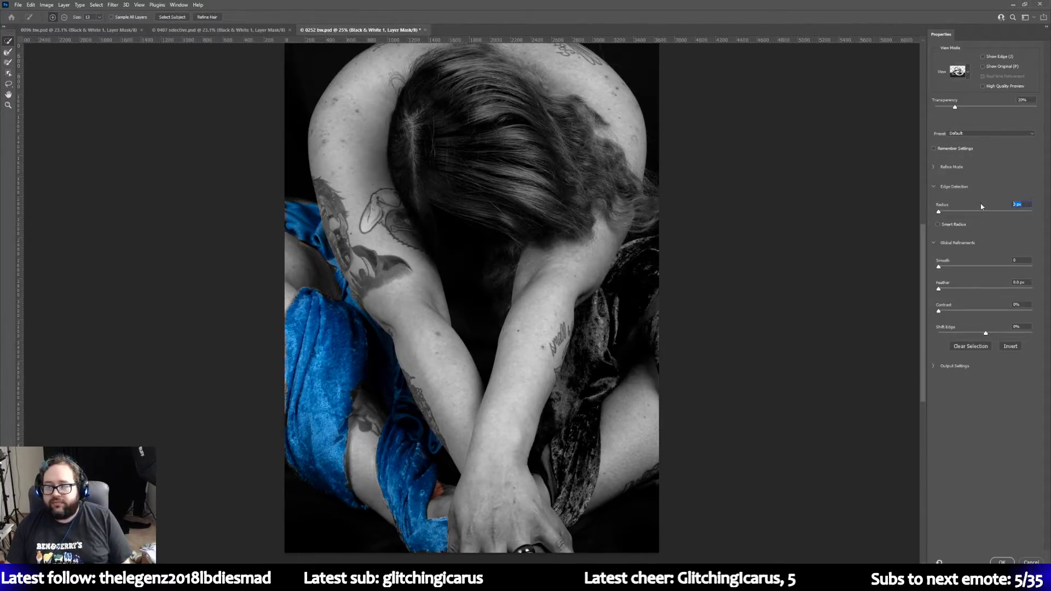
{"action": "type", "text": "5"}
{"action": "key", "text": "Tab"}
{"action": "type", "text": "5"}
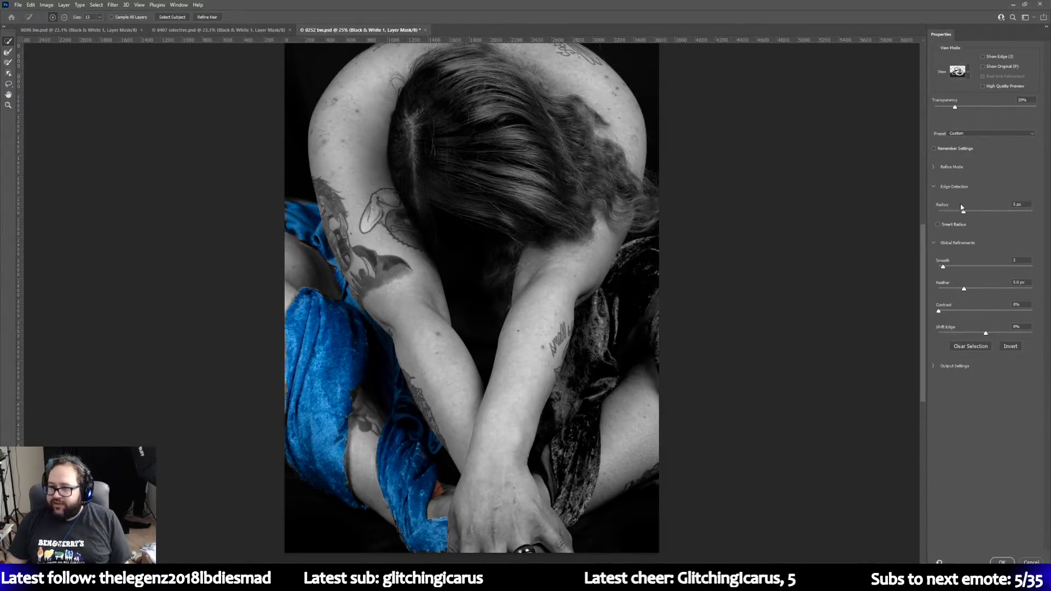
{"action": "key", "text": "Return"}
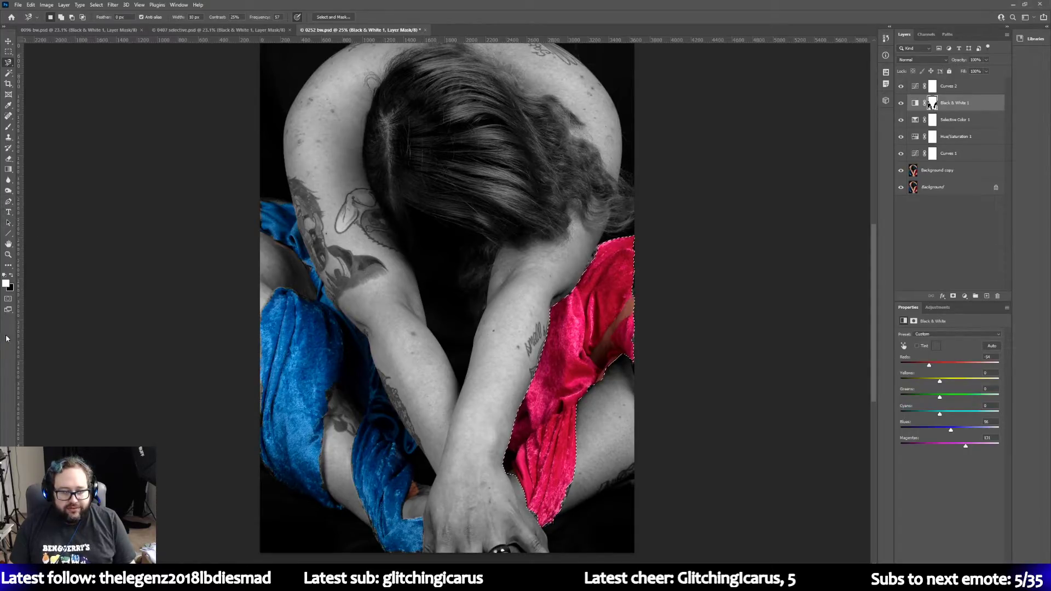
{"action": "scroll", "coordinate": [53, 407], "scroll_direction": "down", "scroll_amount": 2}
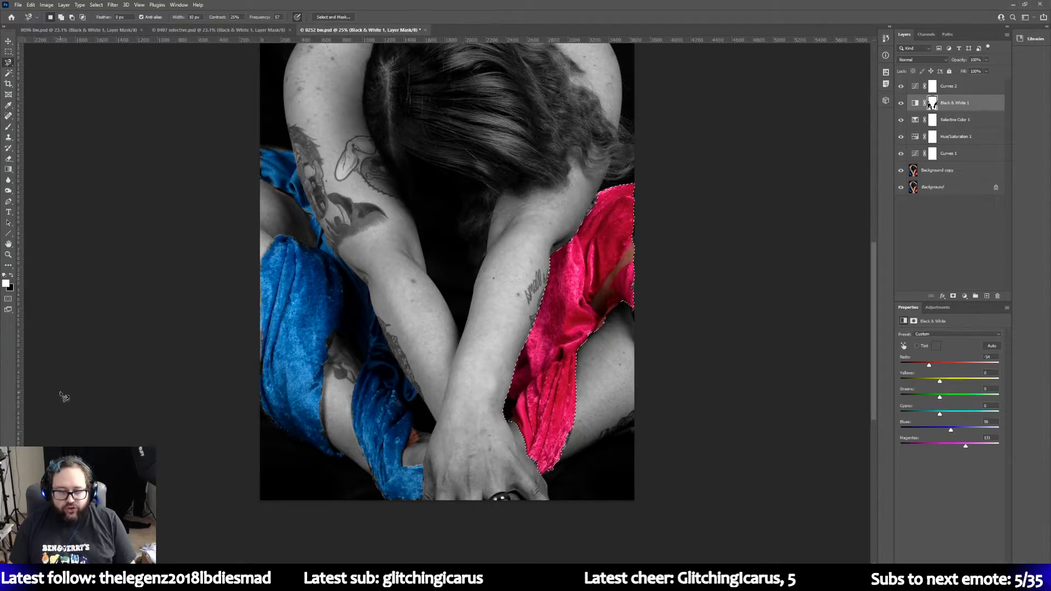
{"action": "left_click", "coordinate": [7, 52]}
{"action": "left_click", "coordinate": [78, 101]}
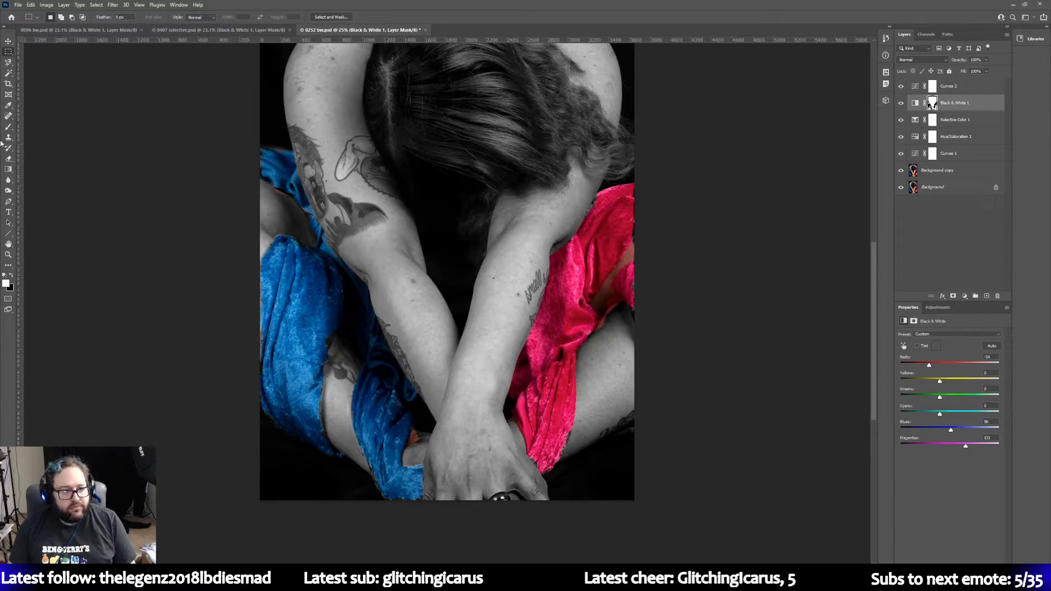
Step: Erase the Black & White 1 mask with a 0% hardness Eraser over the red cloth scrap beneath the thigh at the photo's lower right
{"action": "left_click", "coordinate": [9, 158]}
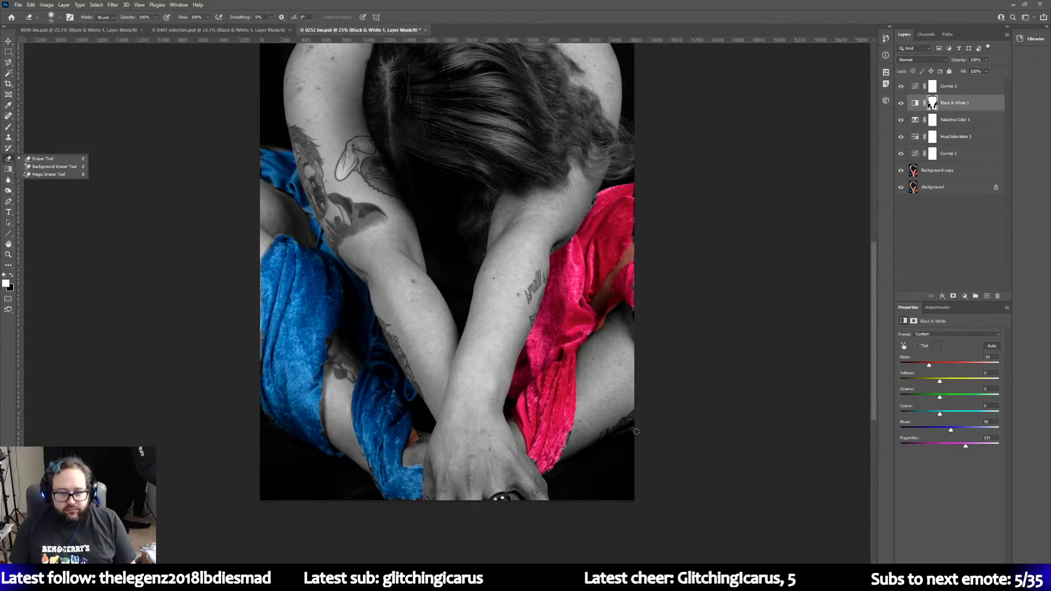
{"action": "left_click", "coordinate": [38, 160]}
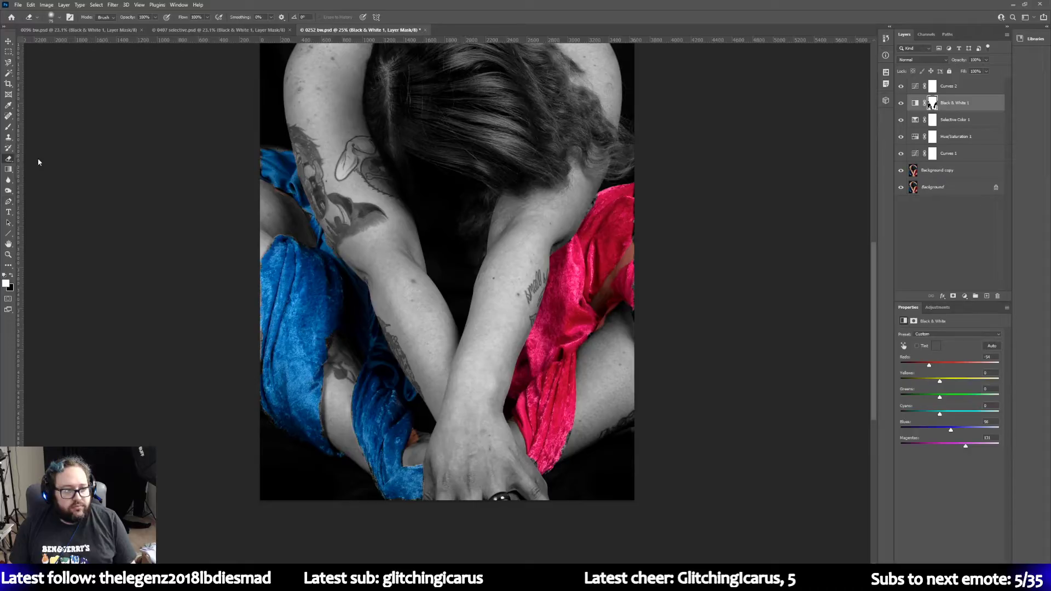
{"action": "left_click", "coordinate": [60, 18]}
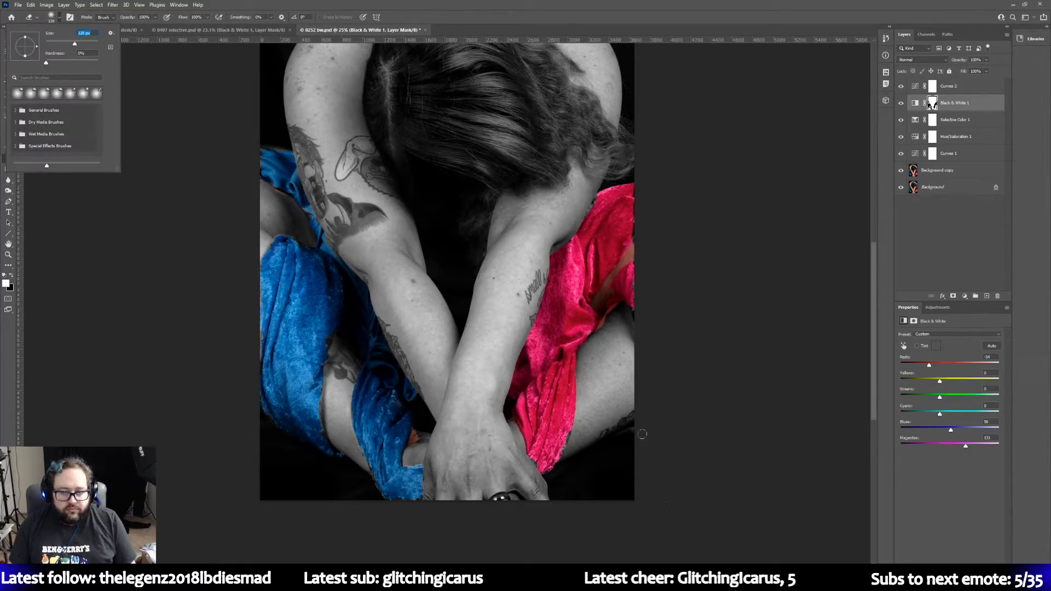
{"action": "left_click_drag", "start_coordinate": [642, 434], "coordinate": [619, 444]}
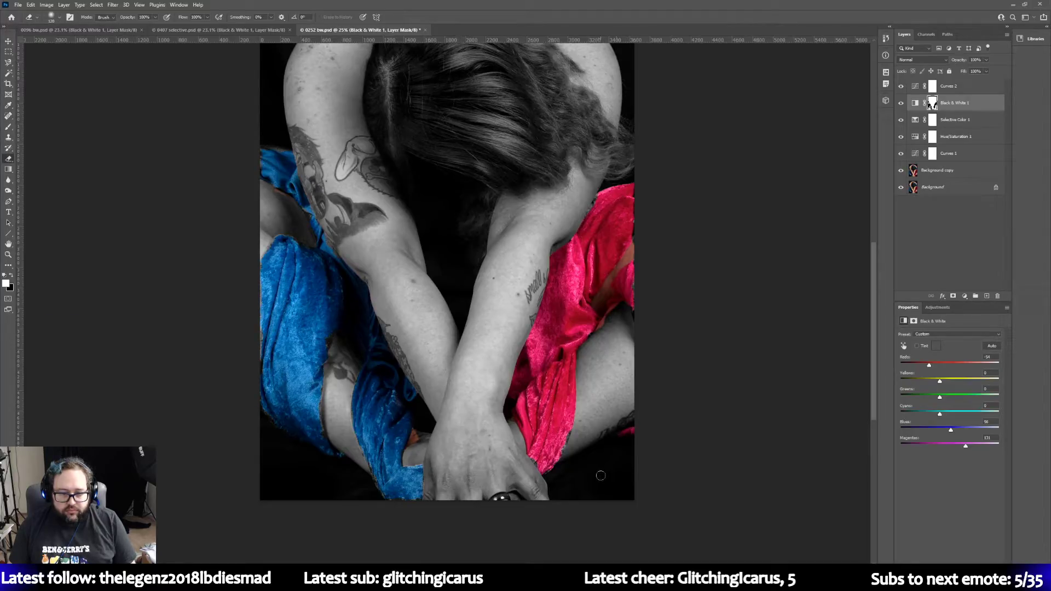
{"action": "left_click", "coordinate": [58, 18]}
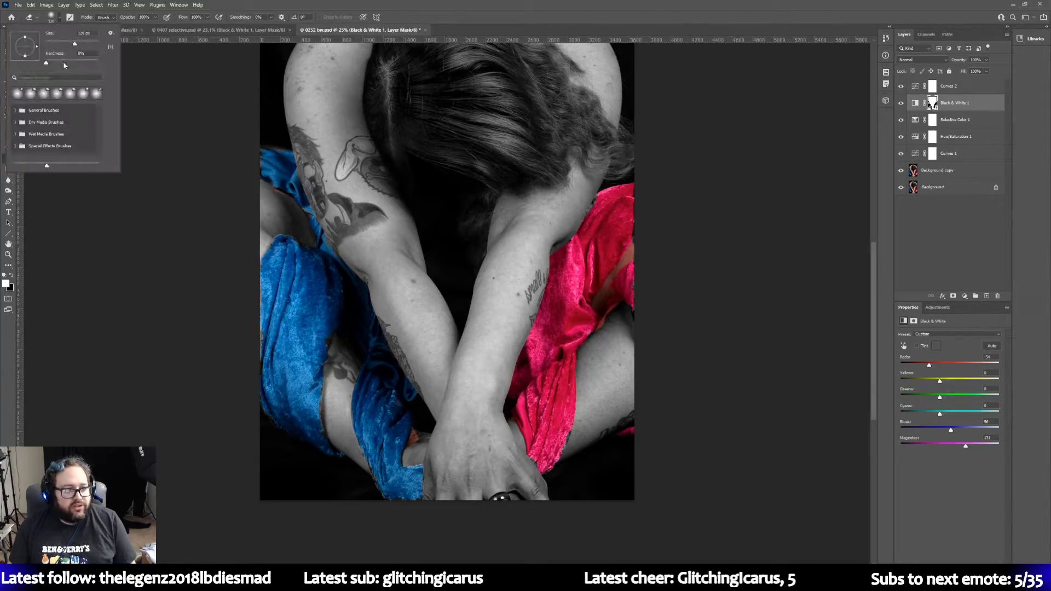
{"action": "key", "text": "Return"}
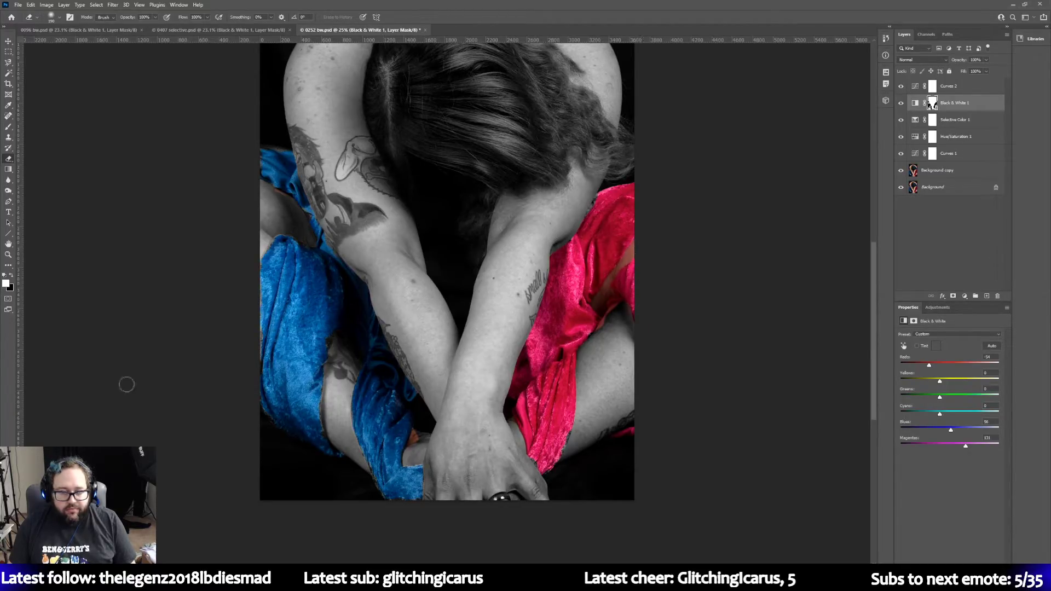
Step: Erase the grey patches from the Black & White 1 mask where the red cloth meets the upper arm
{"action": "left_click", "coordinate": [7, 255]}
{"action": "left_click", "coordinate": [586, 224]}
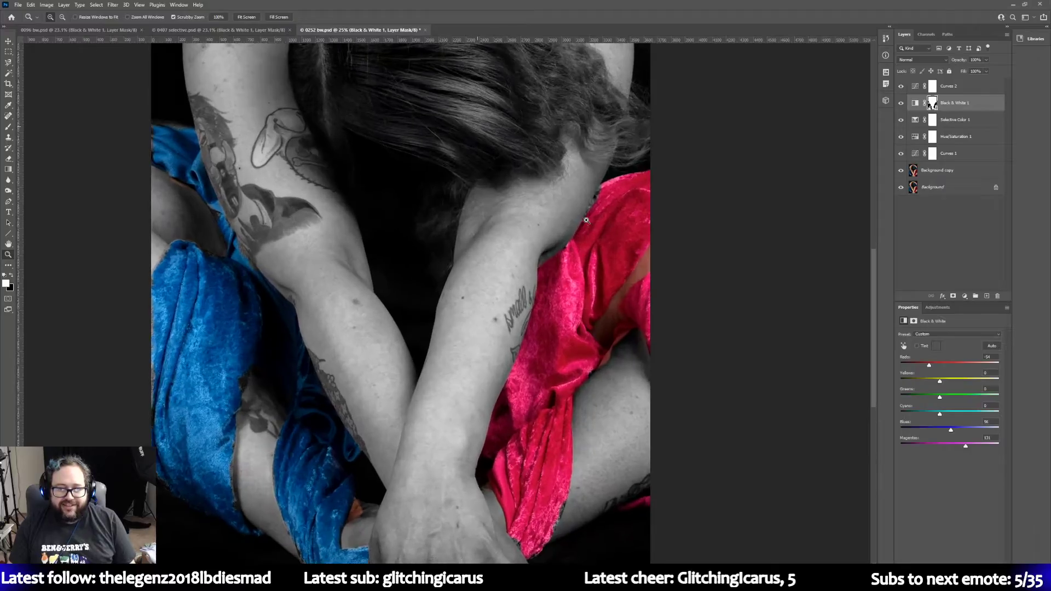
{"action": "left_click", "coordinate": [585, 225]}
{"action": "left_click", "coordinate": [630, 302]}
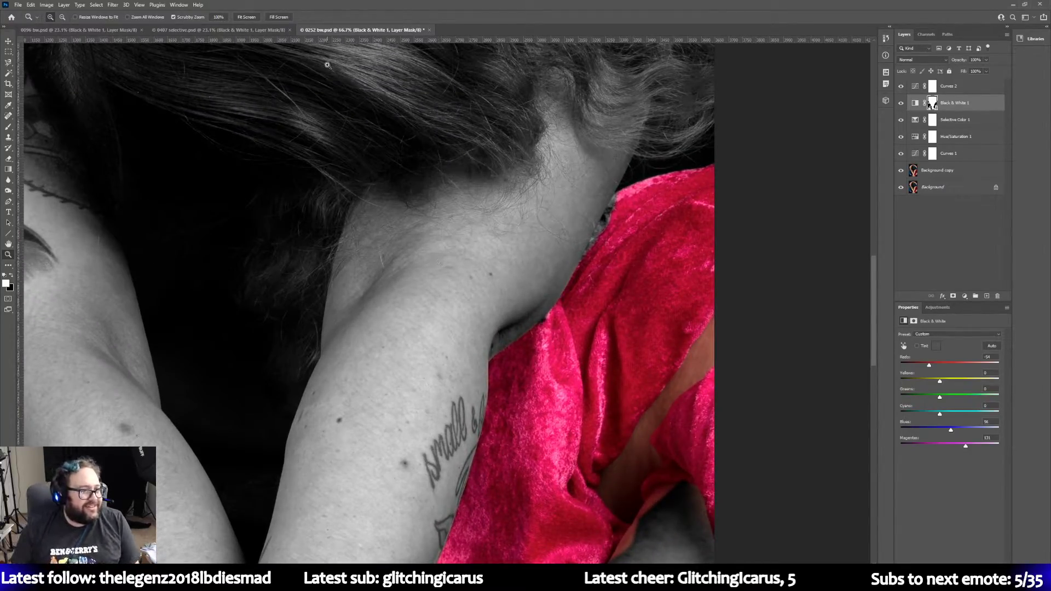
{"action": "left_click", "coordinate": [7, 158]}
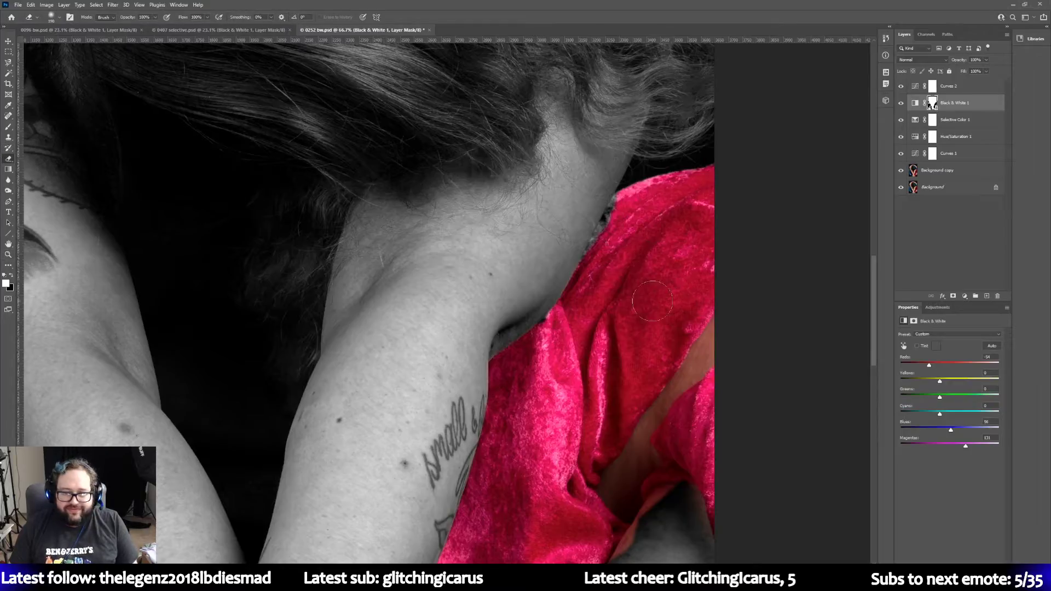
{"action": "mouse_move", "coordinate": [629, 209]}
{"action": "left_mouse_down"}
{"action": "mouse_move", "coordinate": [608, 222]}
{"action": "mouse_move", "coordinate": [630, 243]}
{"action": "mouse_move", "coordinate": [609, 257]}
{"action": "left_mouse_up"}
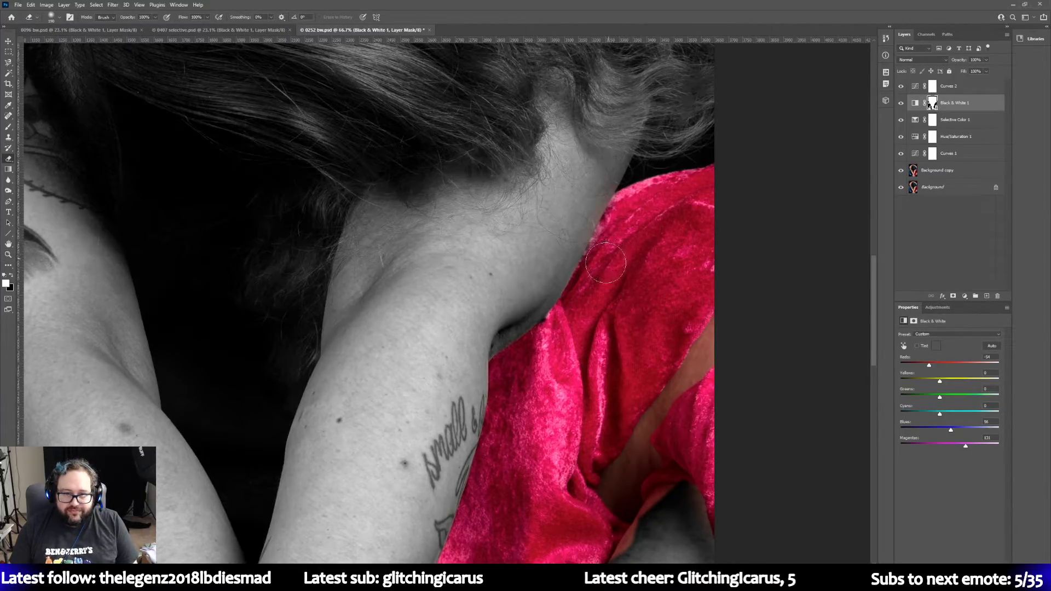
Step: Paint the Black & White 1 mask back in with the soft Eraser along the thigh's upper edge against the red cloth
{"action": "left_click", "coordinate": [59, 18]}
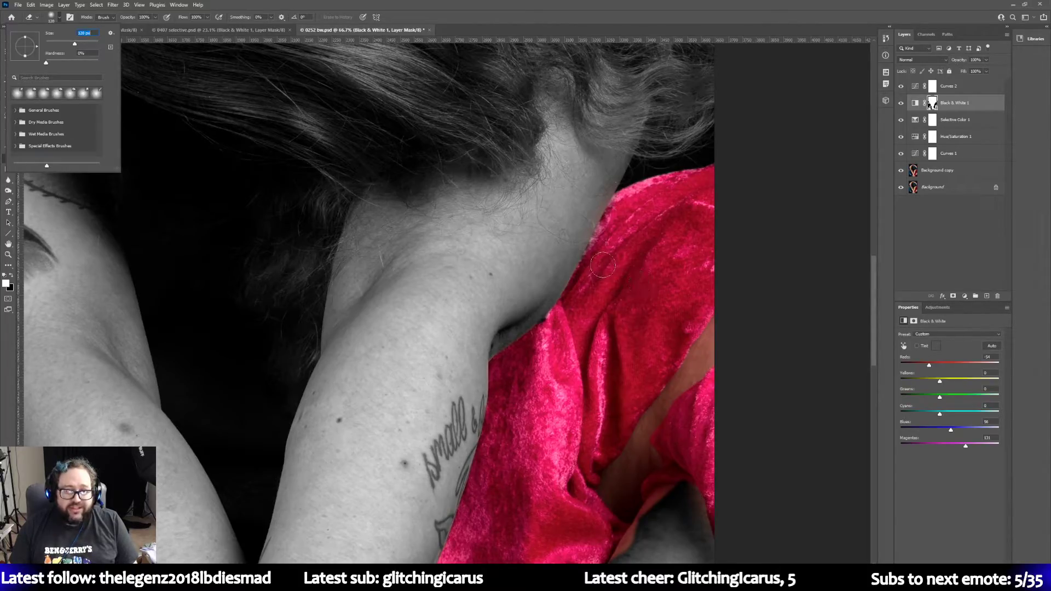
{"action": "key", "text": "Return"}
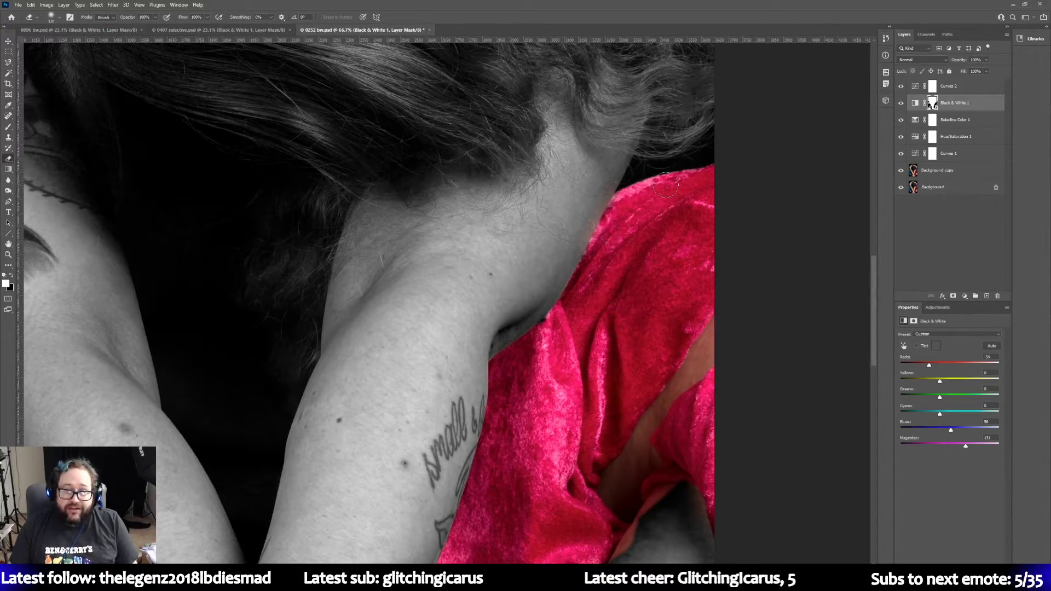
{"action": "left_click", "coordinate": [10, 275]}
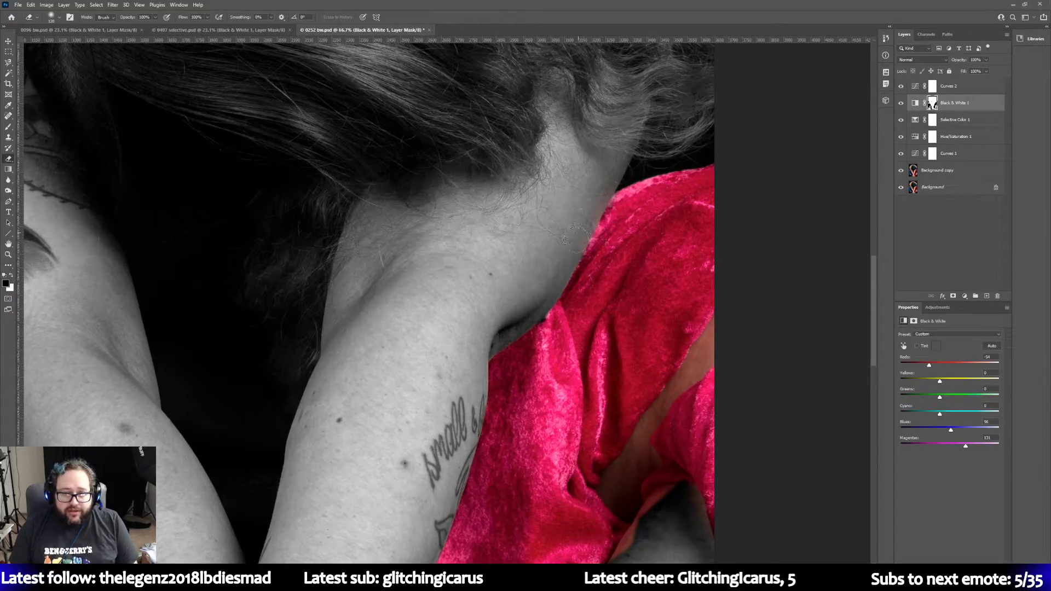
{"action": "scroll", "coordinate": [757, 277], "scroll_direction": "down", "scroll_amount": 4}
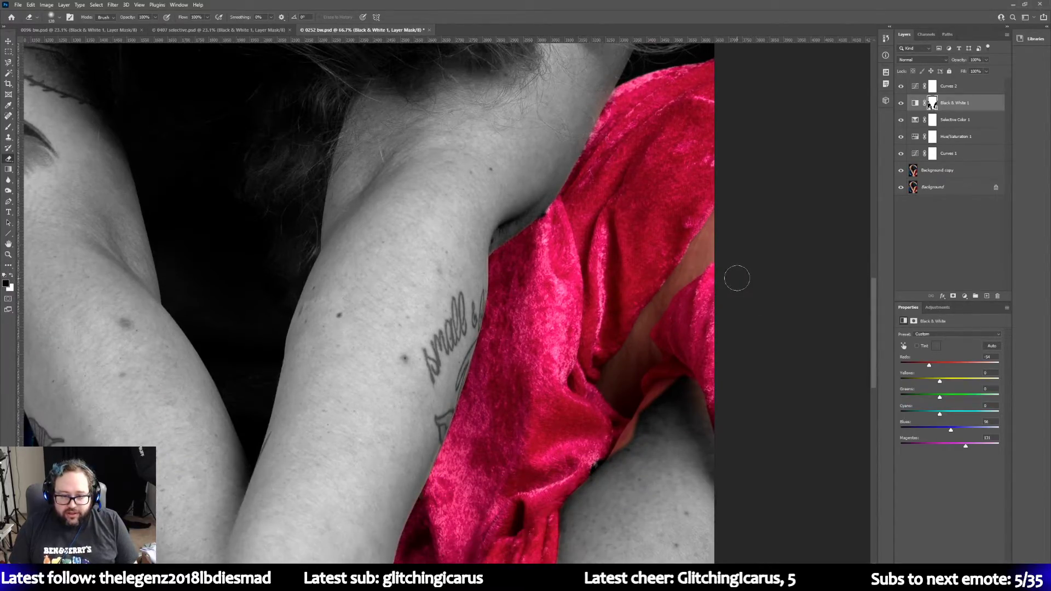
{"action": "scroll", "coordinate": [723, 278], "scroll_direction": "down", "scroll_amount": 1}
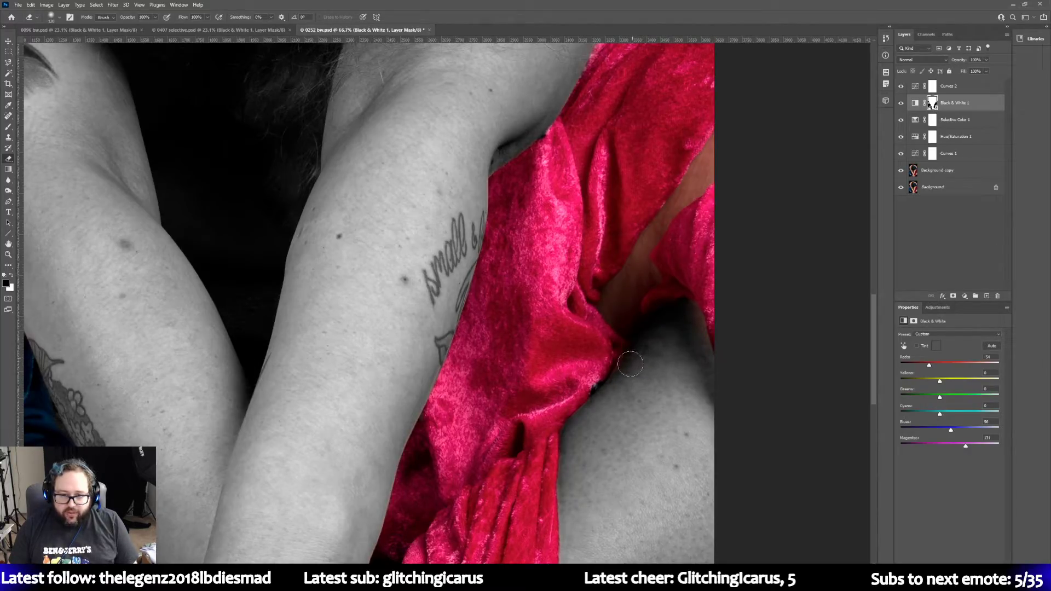
{"action": "scroll", "coordinate": [629, 356], "scroll_direction": "down", "scroll_amount": 1}
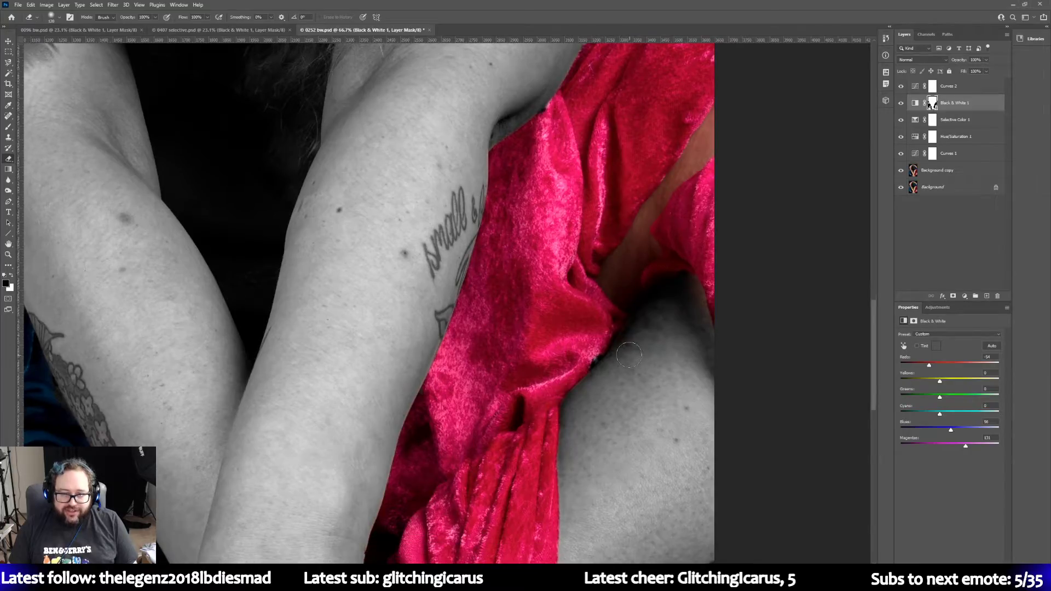
Step: Erase the grey patches from the Black & White 1 mask at the red cloth's lower end beside the hand and along the thigh
{"action": "scroll", "coordinate": [629, 356], "scroll_direction": "down", "scroll_amount": 7}
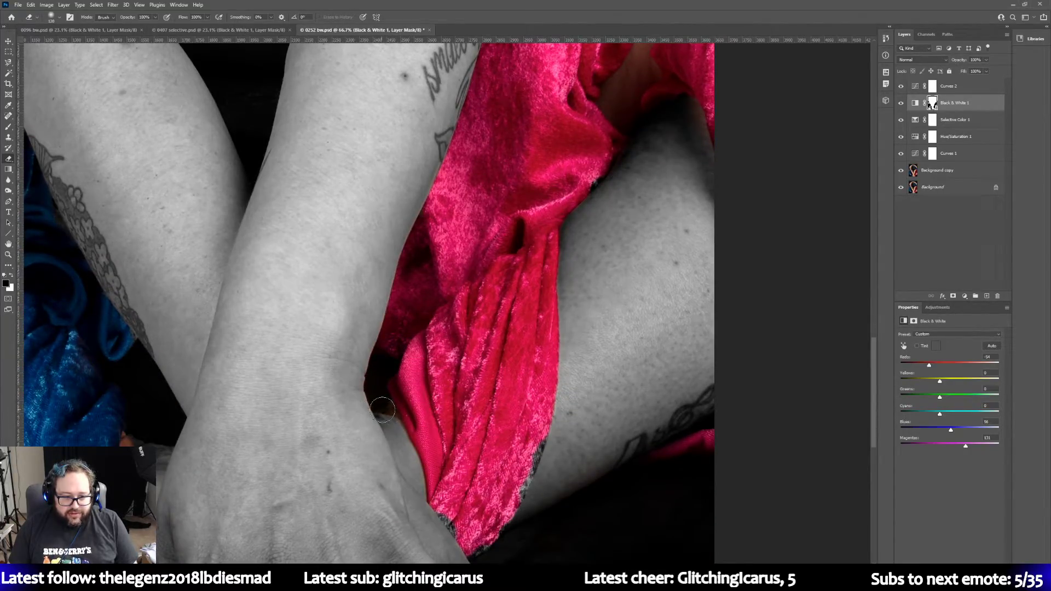
{"action": "scroll", "coordinate": [679, 422], "scroll_direction": "down", "scroll_amount": 4}
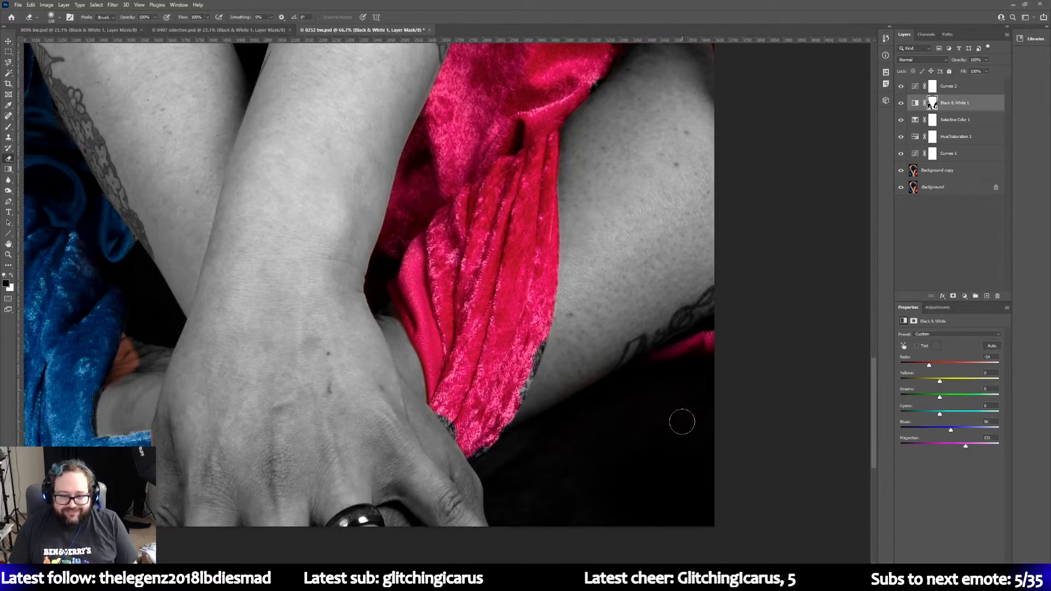
{"action": "scroll", "coordinate": [679, 422], "scroll_direction": "up", "scroll_amount": 1}
{"action": "left_click", "coordinate": [11, 276]}
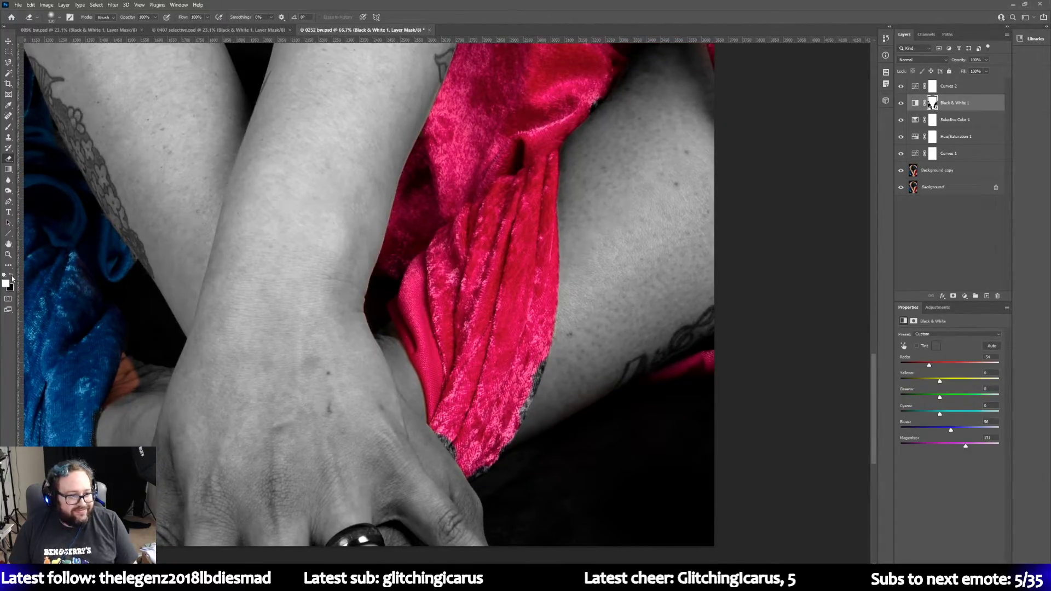
{"action": "mouse_move", "coordinate": [529, 355]}
{"action": "left_mouse_down"}
{"action": "mouse_move", "coordinate": [493, 444]}
{"action": "mouse_move", "coordinate": [477, 449]}
{"action": "mouse_move", "coordinate": [485, 469]}
{"action": "mouse_move", "coordinate": [442, 429]}
{"action": "left_mouse_up"}
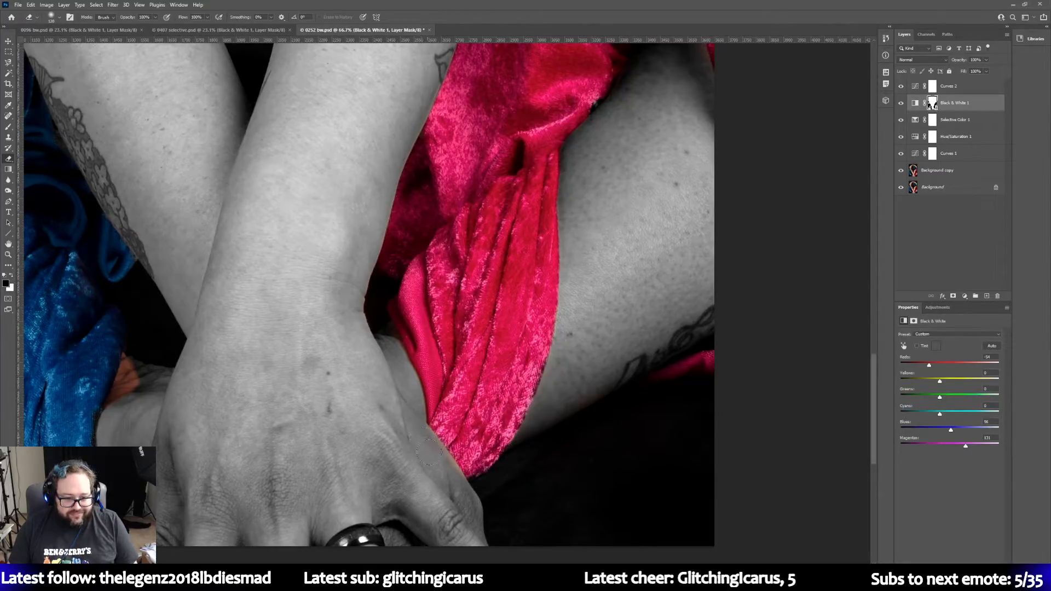
{"action": "scroll", "coordinate": [246, 378], "scroll_direction": "up", "scroll_amount": 5}
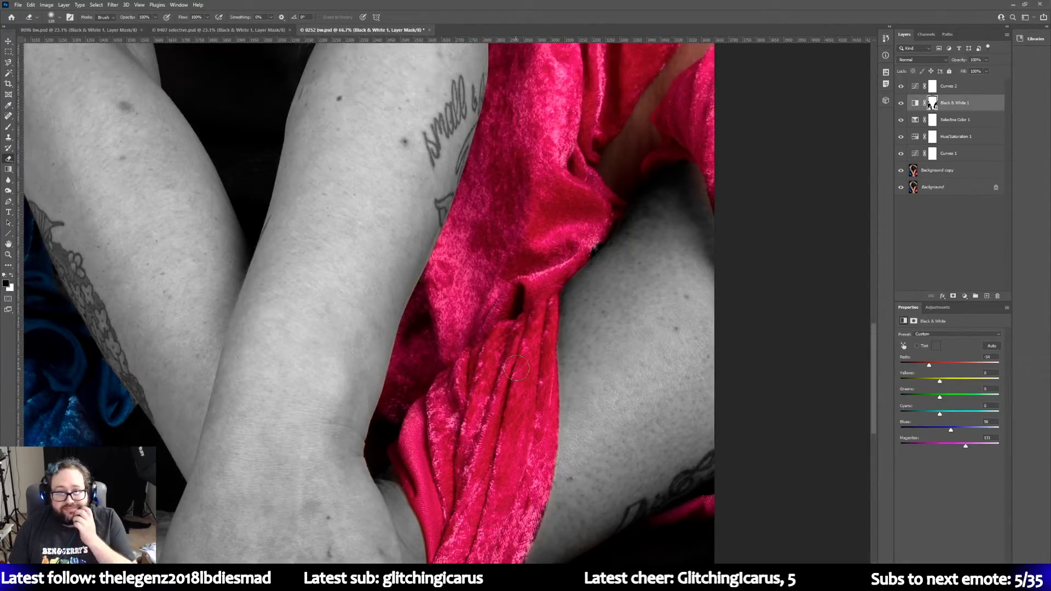
{"action": "left_click", "coordinate": [11, 276]}
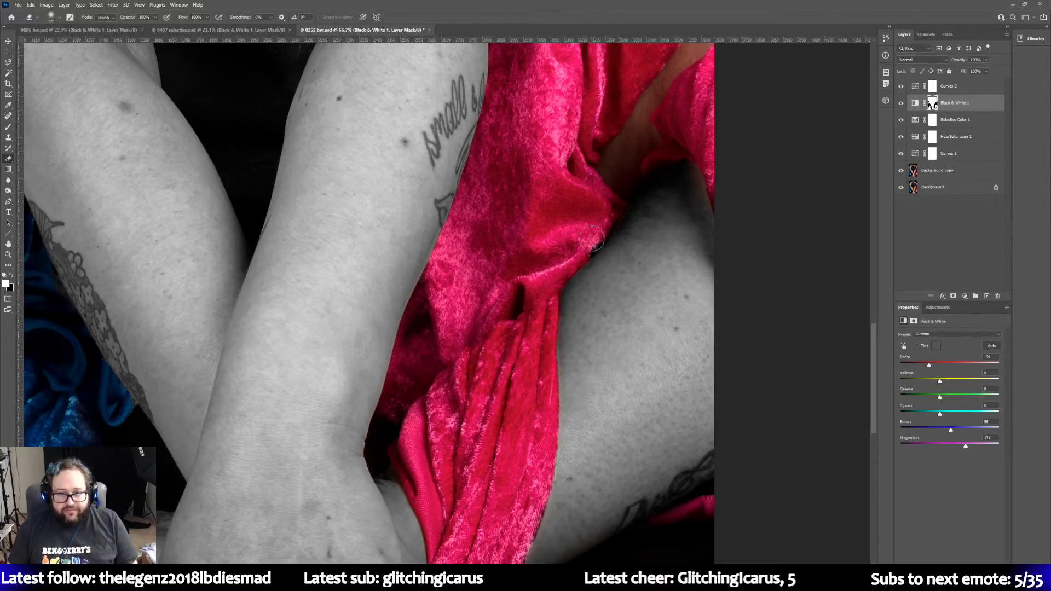
{"action": "scroll", "coordinate": [482, 303], "scroll_direction": "up", "scroll_amount": 4}
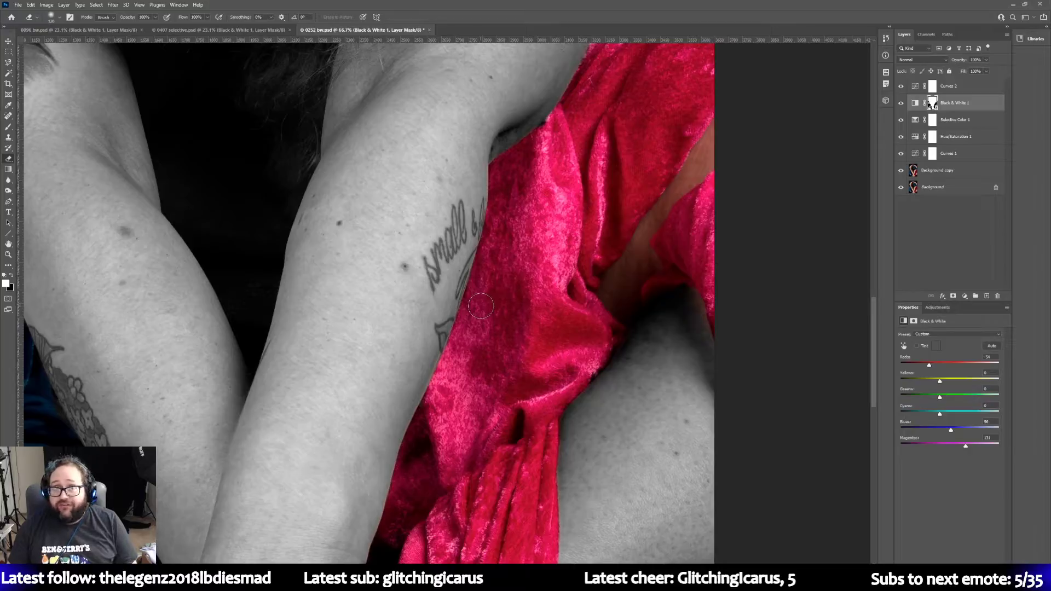
Step: Mask the skin gap between the red cloth folds back to black and white, and recover the red along the bordering fold
{"action": "scroll", "coordinate": [480, 305], "scroll_direction": "up", "scroll_amount": 2}
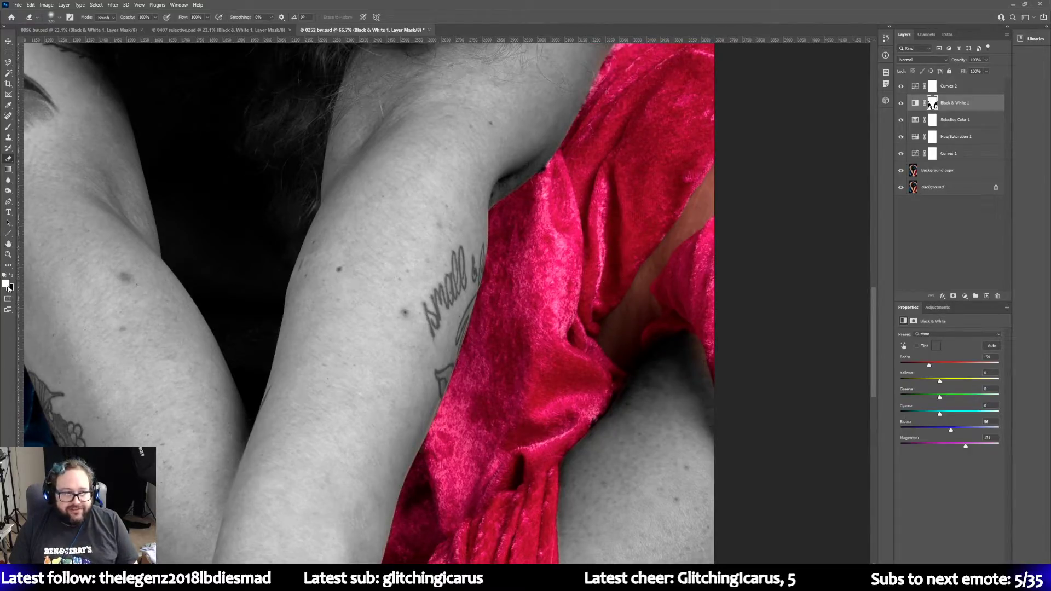
{"action": "left_click", "coordinate": [12, 276]}
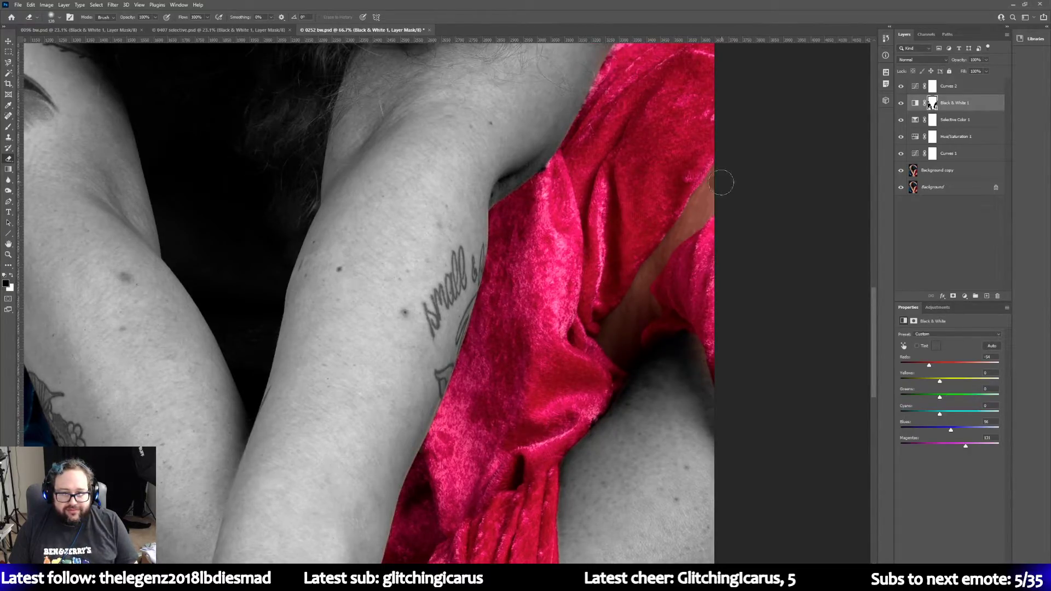
{"action": "mouse_move", "coordinate": [715, 203]}
{"action": "left_mouse_down"}
{"action": "mouse_move", "coordinate": [612, 329]}
{"action": "mouse_move", "coordinate": [626, 364]}
{"action": "mouse_move", "coordinate": [626, 337]}
{"action": "mouse_move", "coordinate": [646, 304]}
{"action": "mouse_move", "coordinate": [629, 374]}
{"action": "mouse_move", "coordinate": [623, 306]}
{"action": "mouse_move", "coordinate": [686, 243]}
{"action": "mouse_move", "coordinate": [724, 172]}
{"action": "left_mouse_up"}
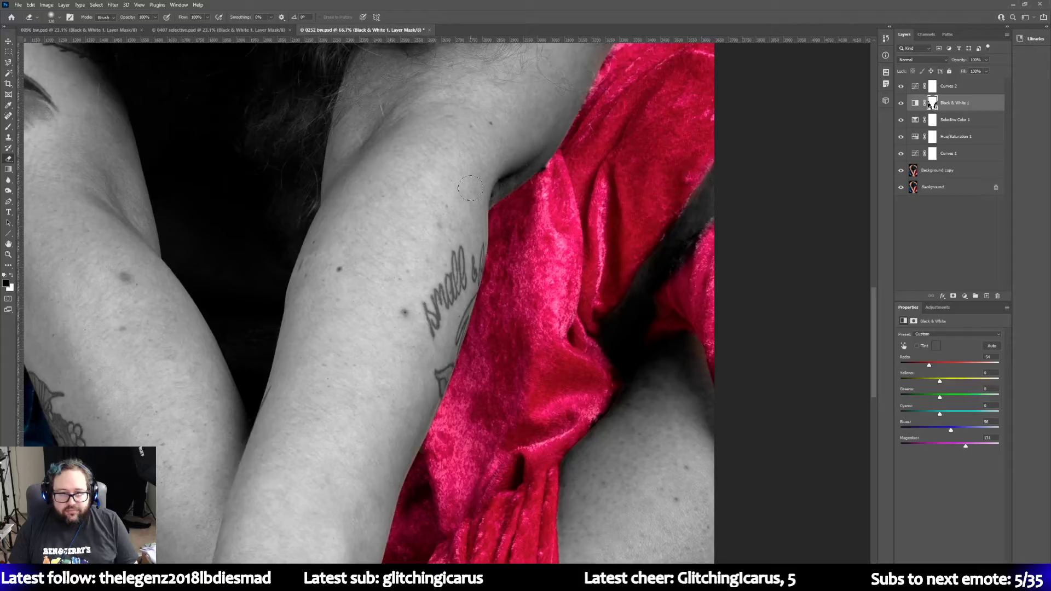
{"action": "left_click", "coordinate": [11, 276]}
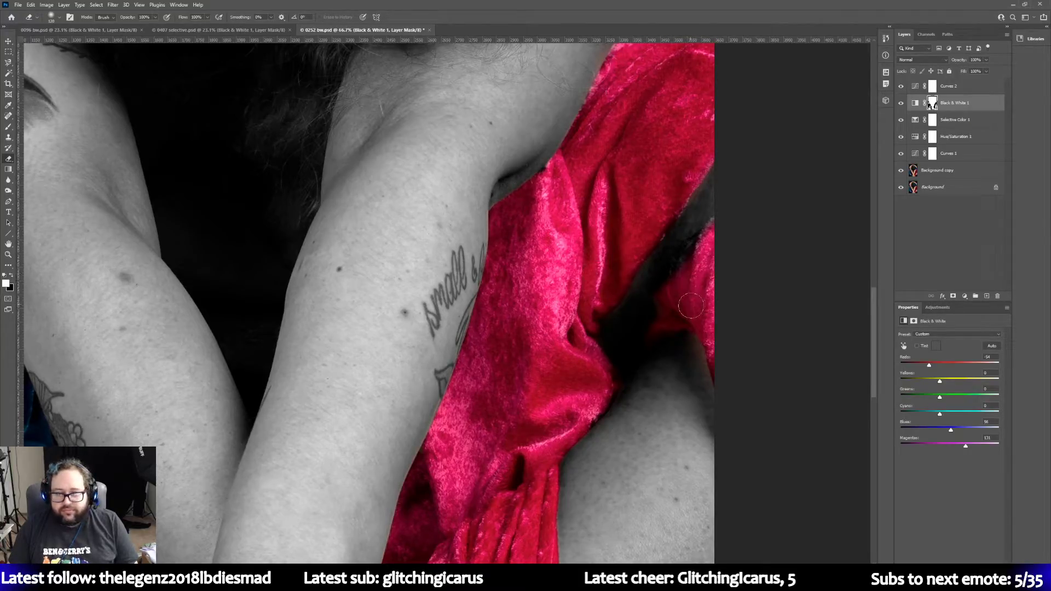
{"action": "left_click_drag", "start_coordinate": [713, 240], "coordinate": [658, 301]}
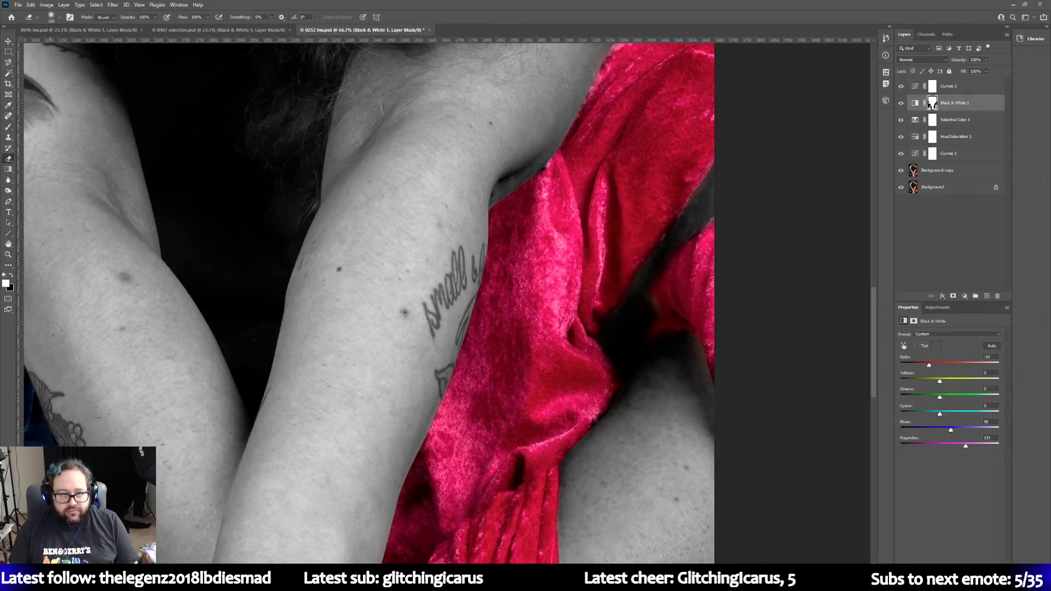
{"action": "left_click", "coordinate": [645, 309]}
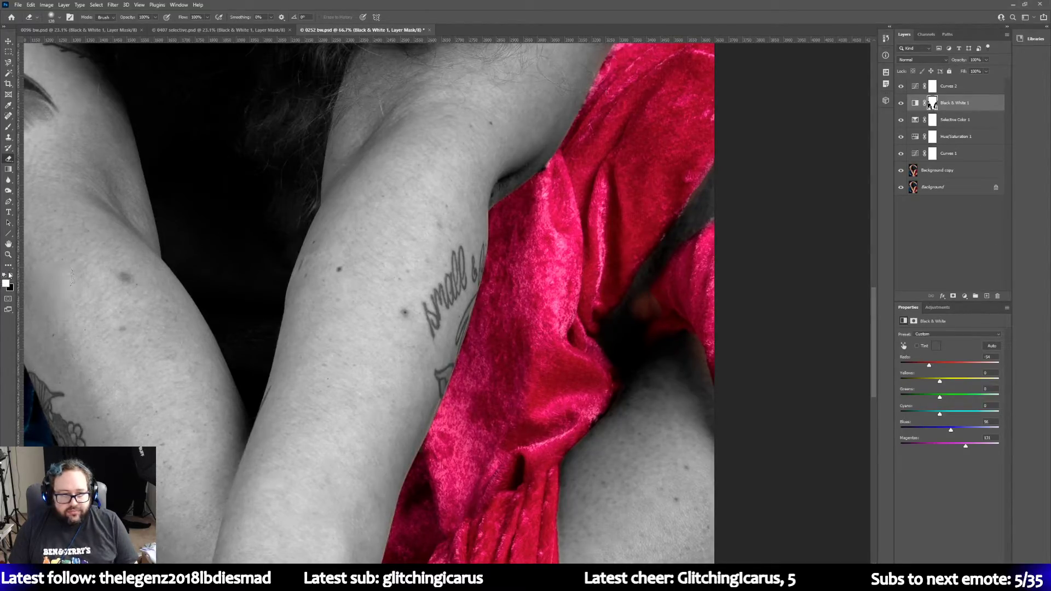
{"action": "left_click", "coordinate": [637, 311]}
Step: Erase the grey band from the mask along the upper blue cloth's top edge, and restore black and white on the skin edge beneath it
{"action": "scroll", "coordinate": [804, 329], "scroll_direction": "down", "scroll_amount": 3}
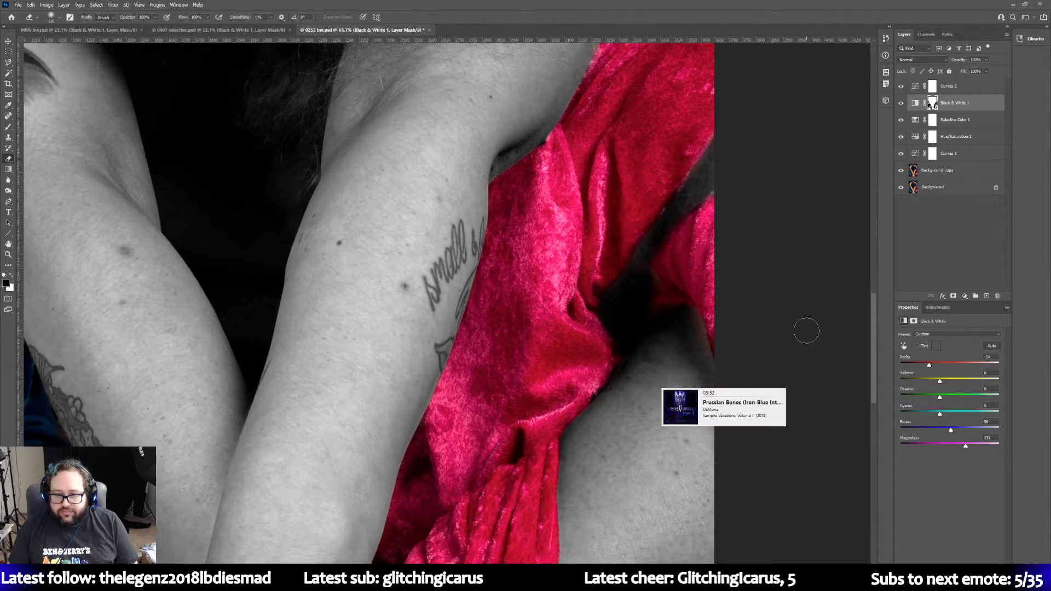
{"action": "scroll", "coordinate": [795, 338], "scroll_direction": "down", "scroll_amount": 10}
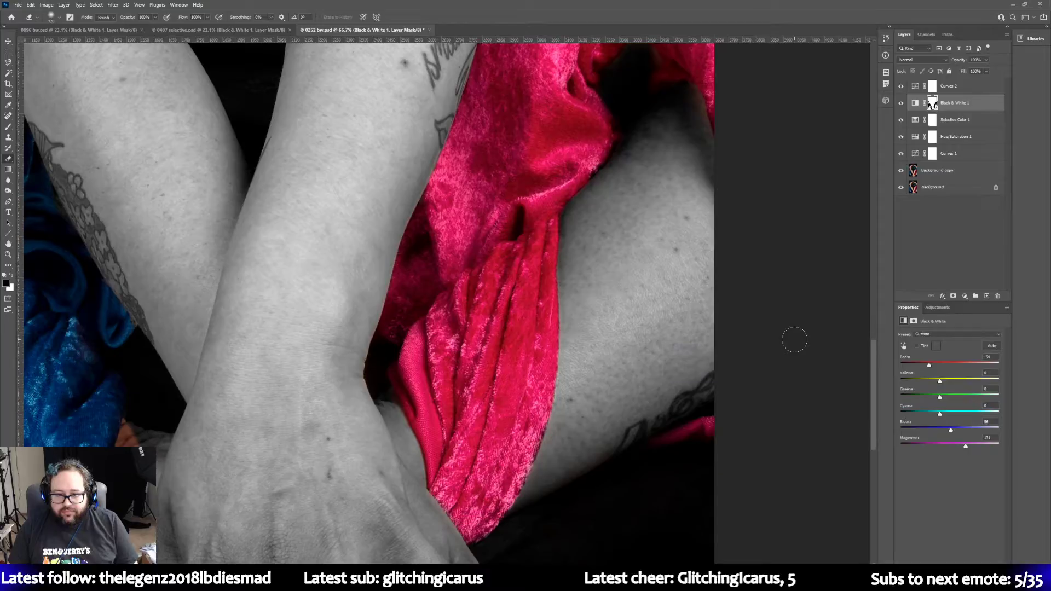
{"action": "scroll", "coordinate": [582, 497], "scroll_direction": "up", "scroll_amount": 7}
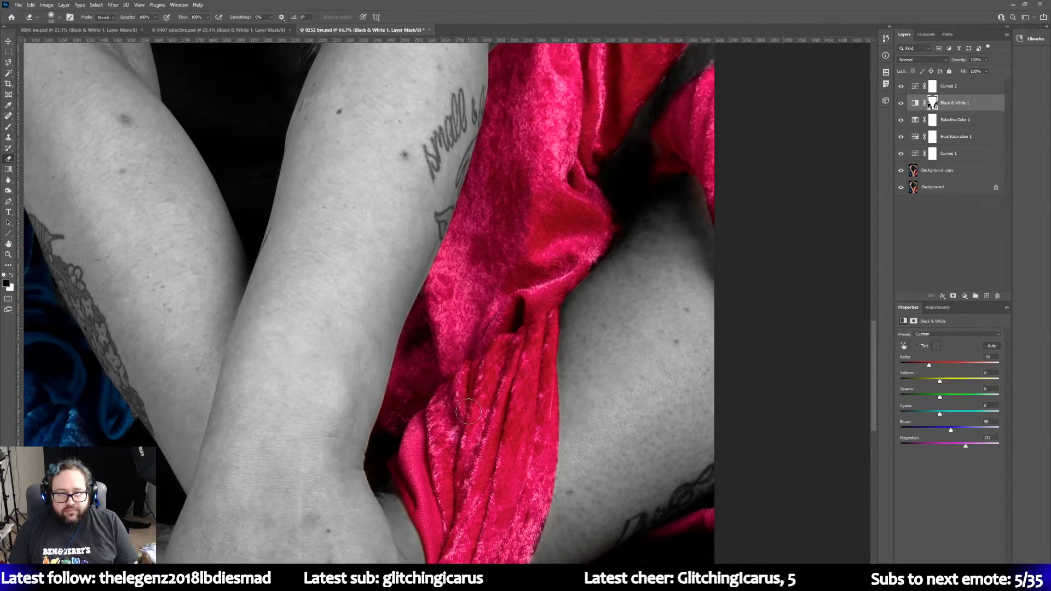
{"action": "scroll", "coordinate": [470, 410], "scroll_direction": "up", "scroll_amount": 12}
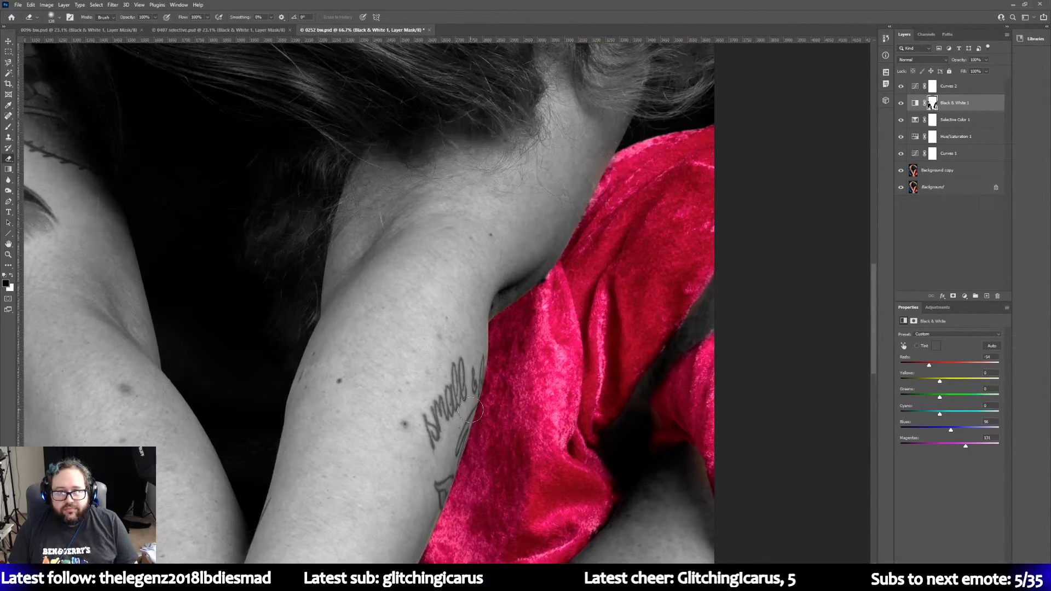
{"action": "scroll", "coordinate": [470, 410], "scroll_direction": "up", "scroll_amount": 4}
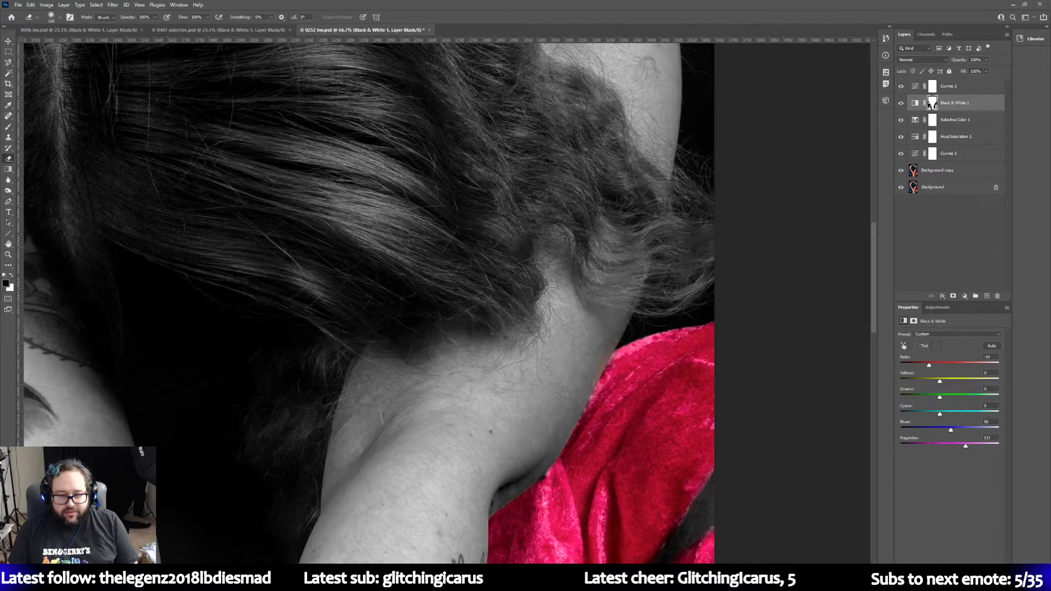
{"action": "left_click_drag", "start_coordinate": [586, 567], "coordinate": [427, 567]}
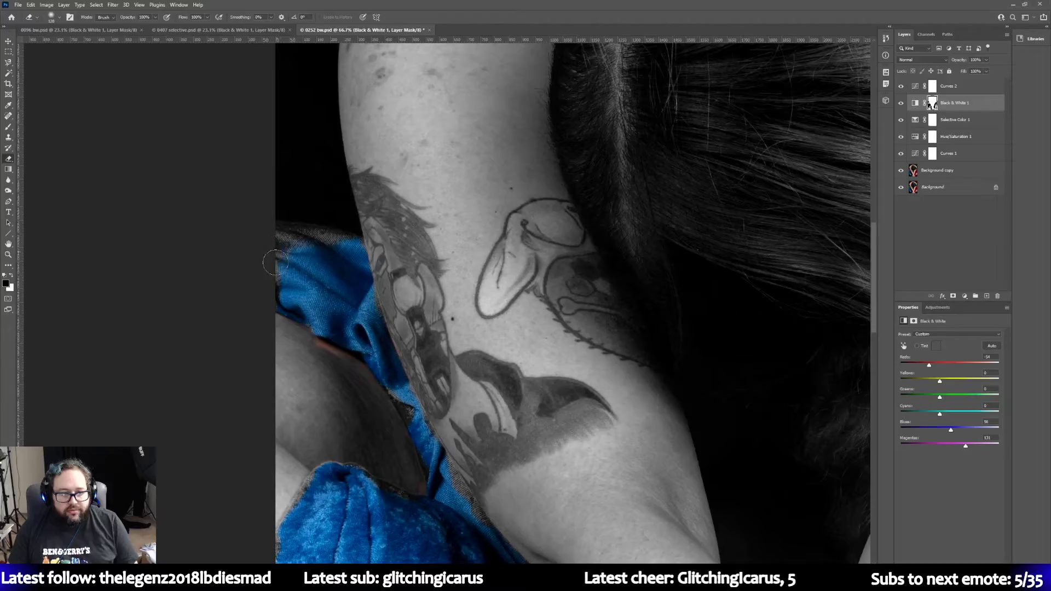
{"action": "left_click", "coordinate": [11, 276]}
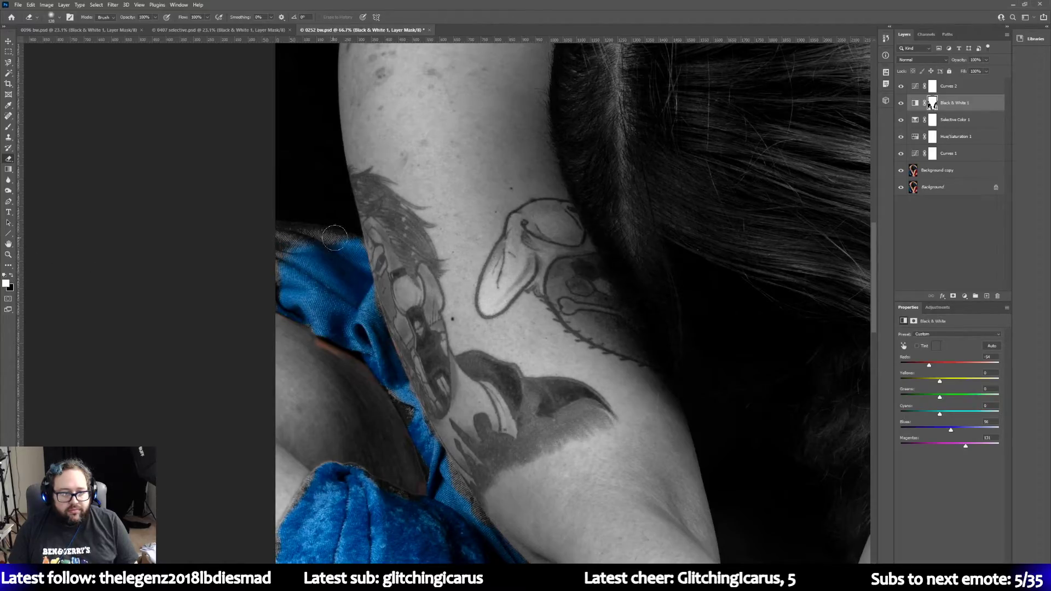
{"action": "left_click_drag", "start_coordinate": [342, 238], "coordinate": [250, 224]}
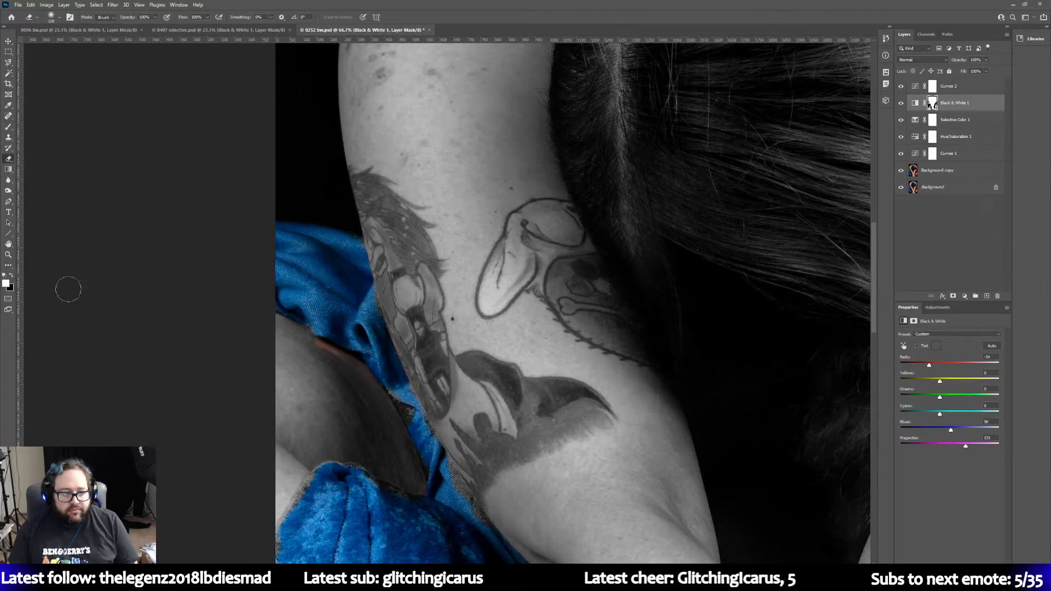
{"action": "left_click_drag", "start_coordinate": [378, 397], "coordinate": [312, 352]}
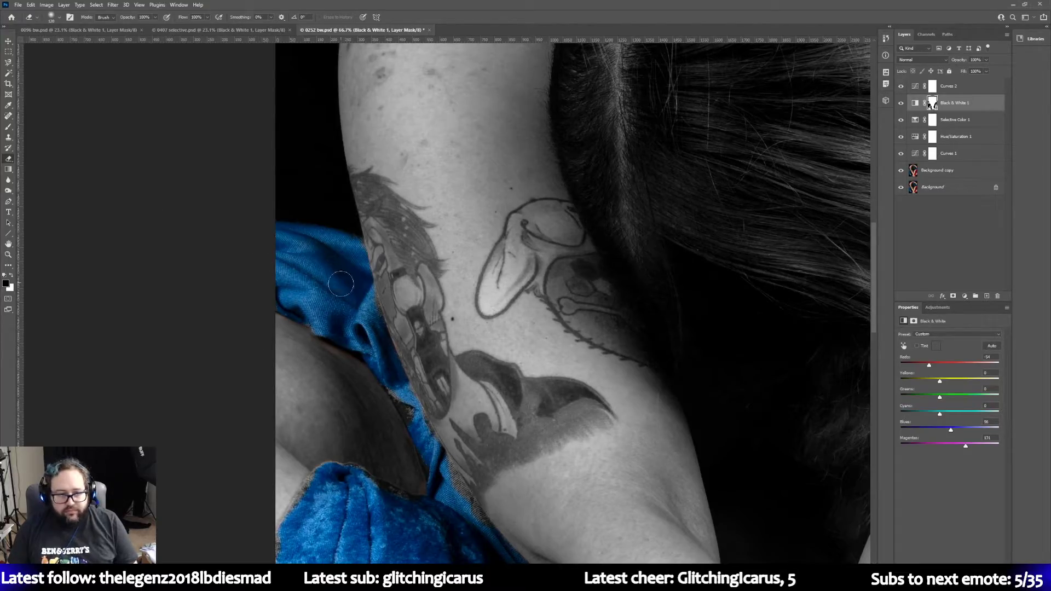
Step: Erase the grey patches from the mask where the blue cloth meets the tattooed arm, and restore the arm's outer edge to black and white
{"action": "left_click", "coordinate": [12, 276]}
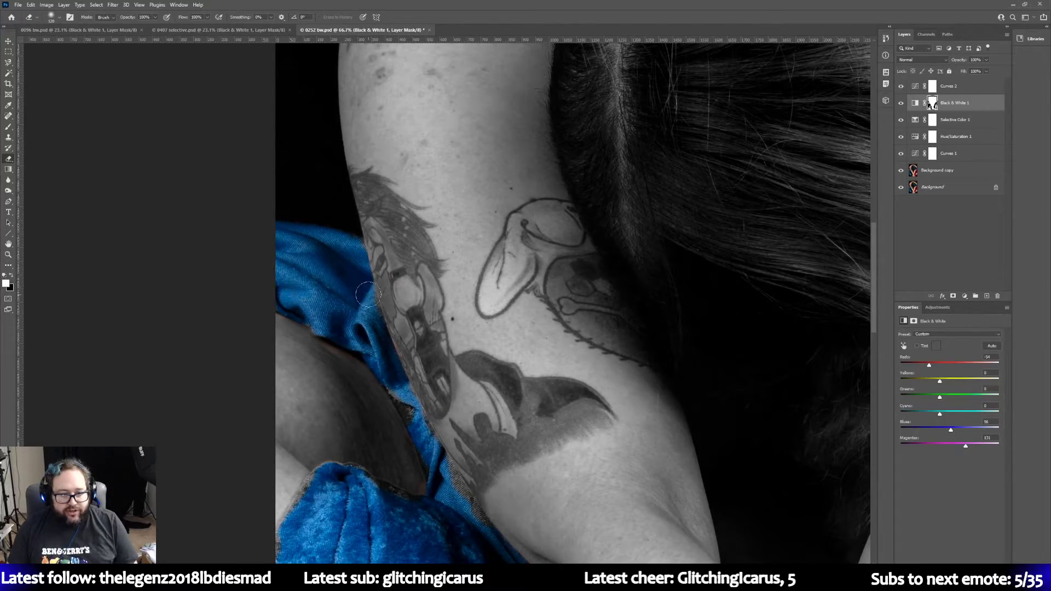
{"action": "mouse_move", "coordinate": [368, 295]}
{"action": "left_mouse_down"}
{"action": "mouse_move", "coordinate": [394, 391]}
{"action": "mouse_move", "coordinate": [476, 534]}
{"action": "mouse_move", "coordinate": [454, 520]}
{"action": "left_mouse_up"}
{"action": "scroll", "coordinate": [454, 520], "scroll_direction": "down", "scroll_amount": 1}
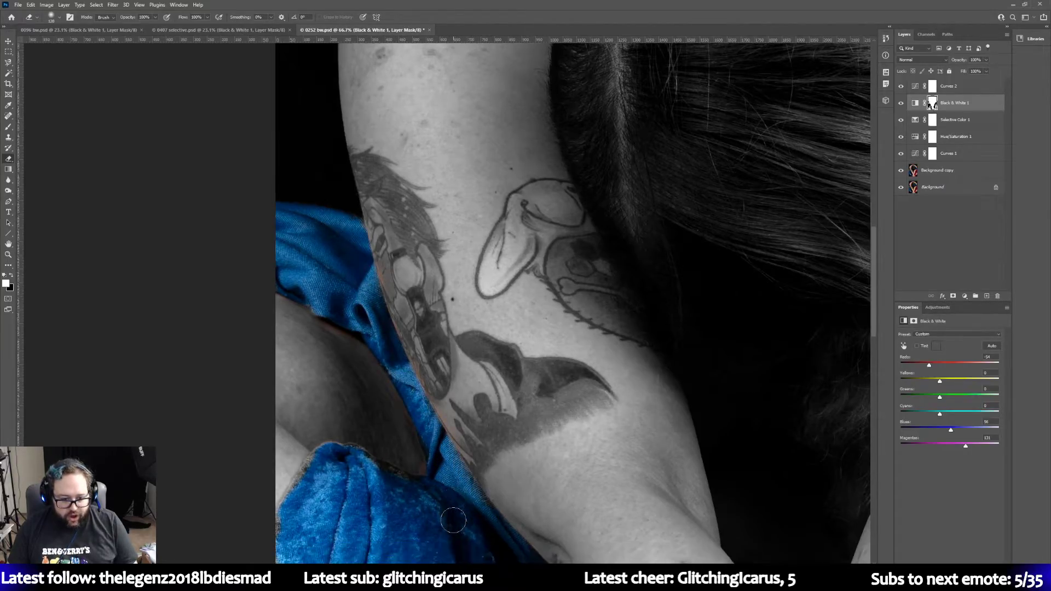
{"action": "left_click", "coordinate": [12, 276]}
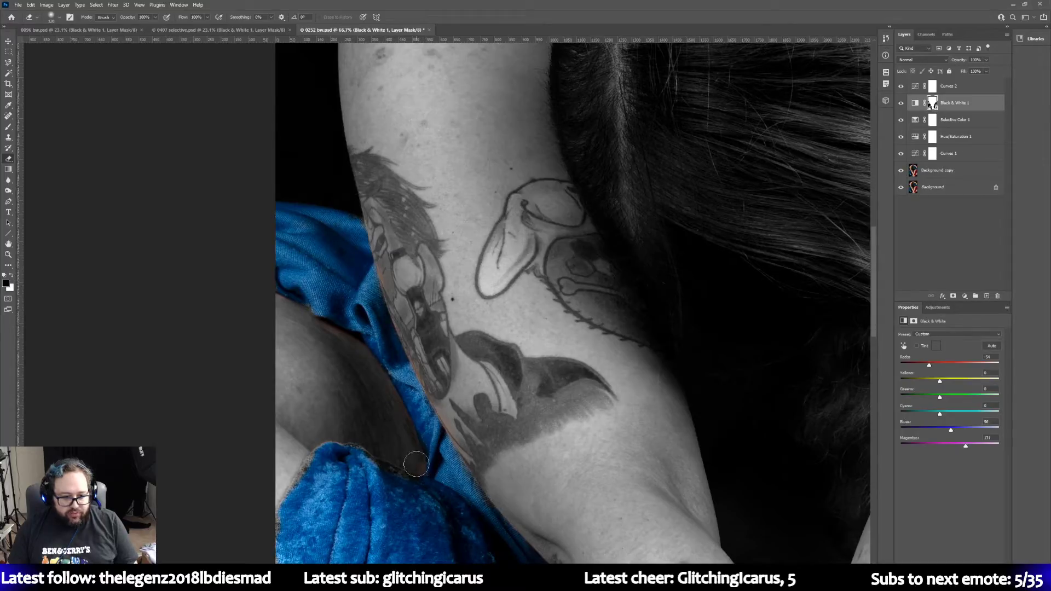
{"action": "scroll", "coordinate": [342, 367], "scroll_direction": "down", "scroll_amount": 2}
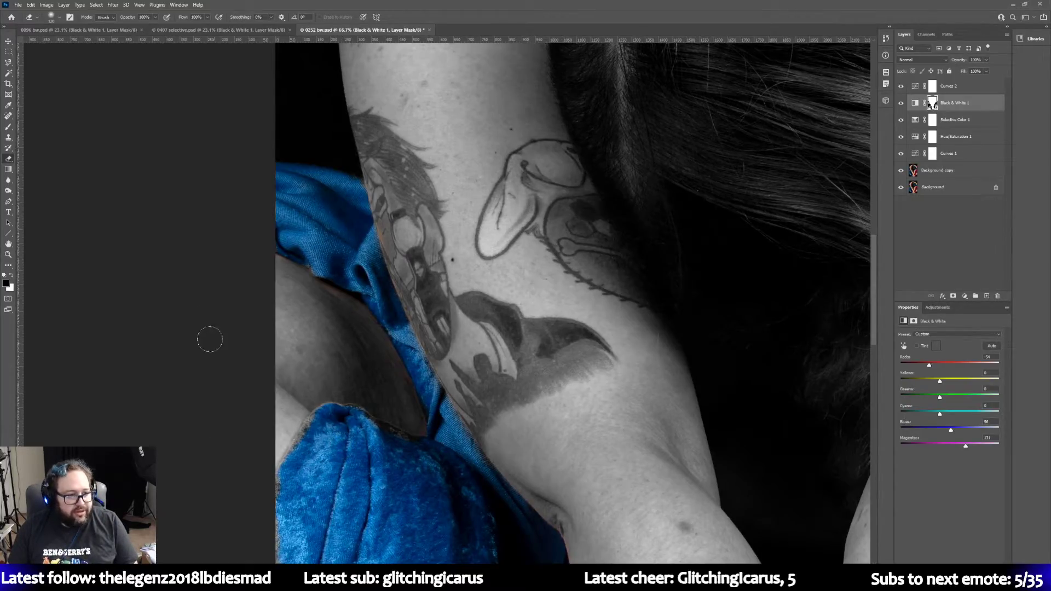
Step: Erase the grey fringe from the Black & White 1 mask along the top edge of the lower blue velvet cloth
{"action": "left_click", "coordinate": [12, 276]}
{"action": "mouse_move", "coordinate": [412, 451]}
{"action": "left_mouse_down"}
{"action": "mouse_move", "coordinate": [349, 420]}
{"action": "mouse_move", "coordinate": [323, 420]}
{"action": "left_mouse_up"}
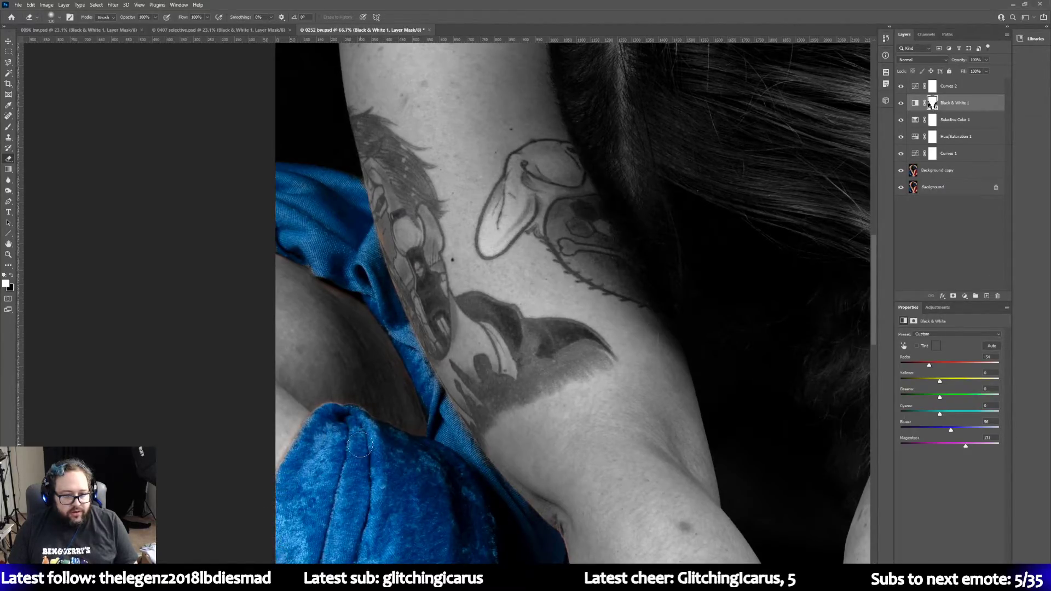
{"action": "scroll", "coordinate": [361, 443], "scroll_direction": "down", "scroll_amount": 1}
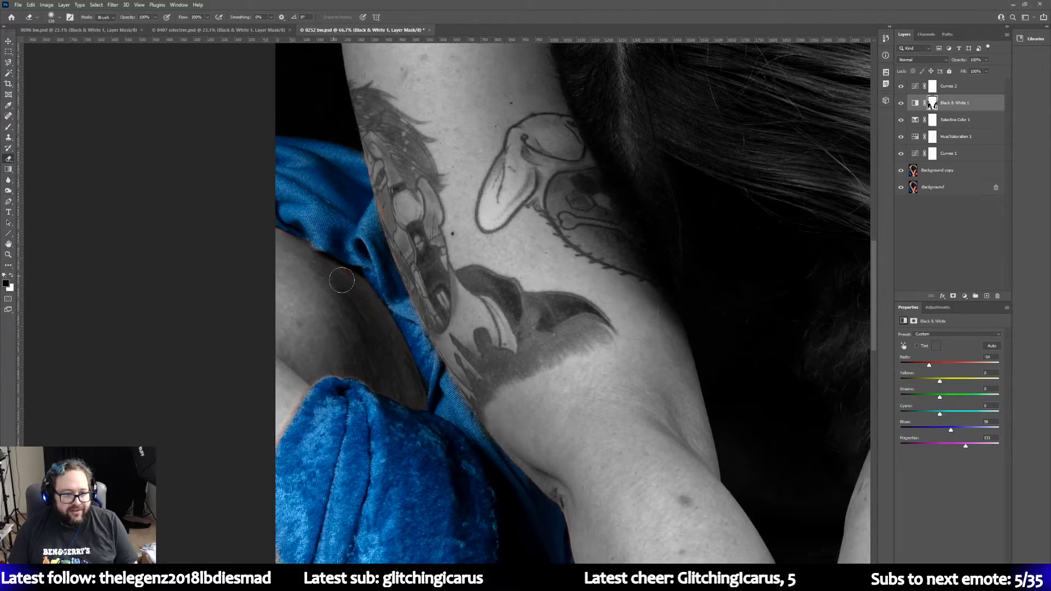
{"action": "scroll", "coordinate": [285, 285], "scroll_direction": "down", "scroll_amount": 2}
{"action": "scroll", "coordinate": [286, 285], "scroll_direction": "down", "scroll_amount": 7}
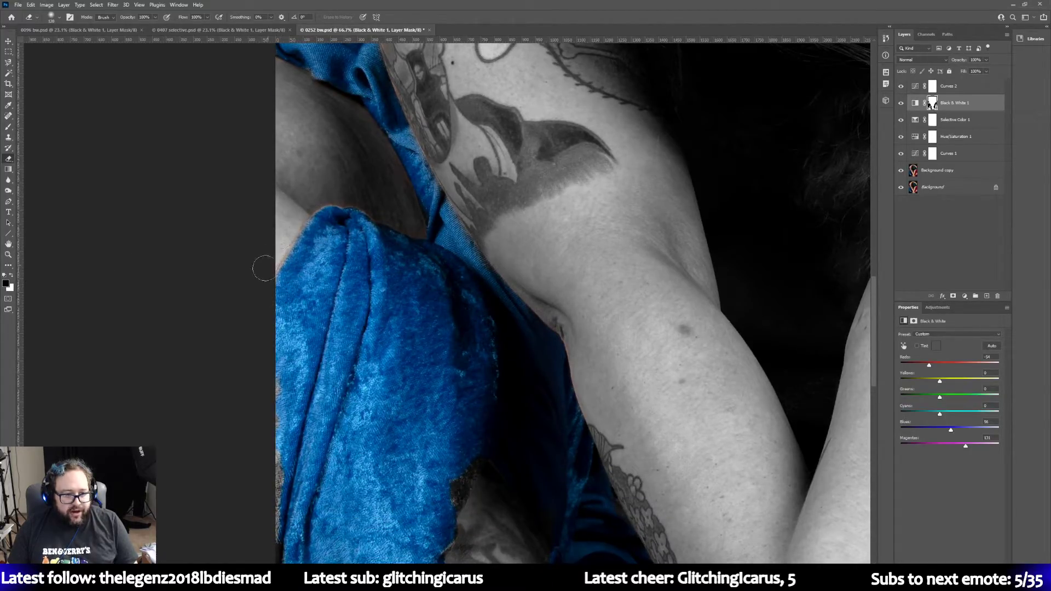
Step: Erase the grey patches from the Black & White 1 mask along the velvet edges on both sides of the tattooed thigh
{"action": "left_click", "coordinate": [12, 277]}
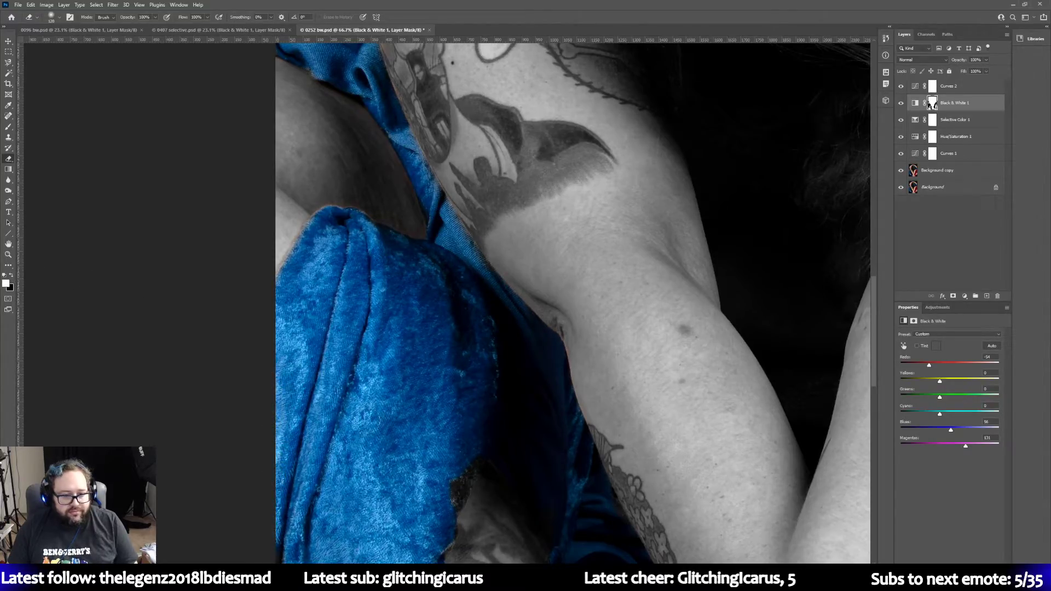
{"action": "scroll", "coordinate": [306, 493], "scroll_direction": "down", "scroll_amount": 5}
{"action": "scroll", "coordinate": [274, 400], "scroll_direction": "down", "scroll_amount": 3}
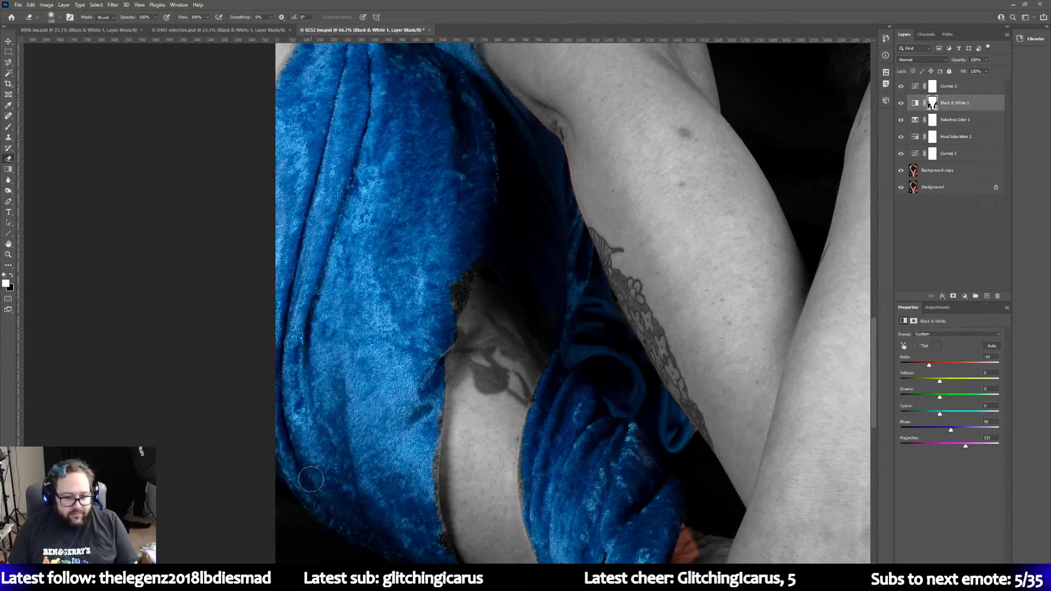
{"action": "scroll", "coordinate": [388, 242], "scroll_direction": "up", "scroll_amount": 2}
{"action": "left_click_drag", "start_coordinate": [478, 234], "coordinate": [444, 369]}
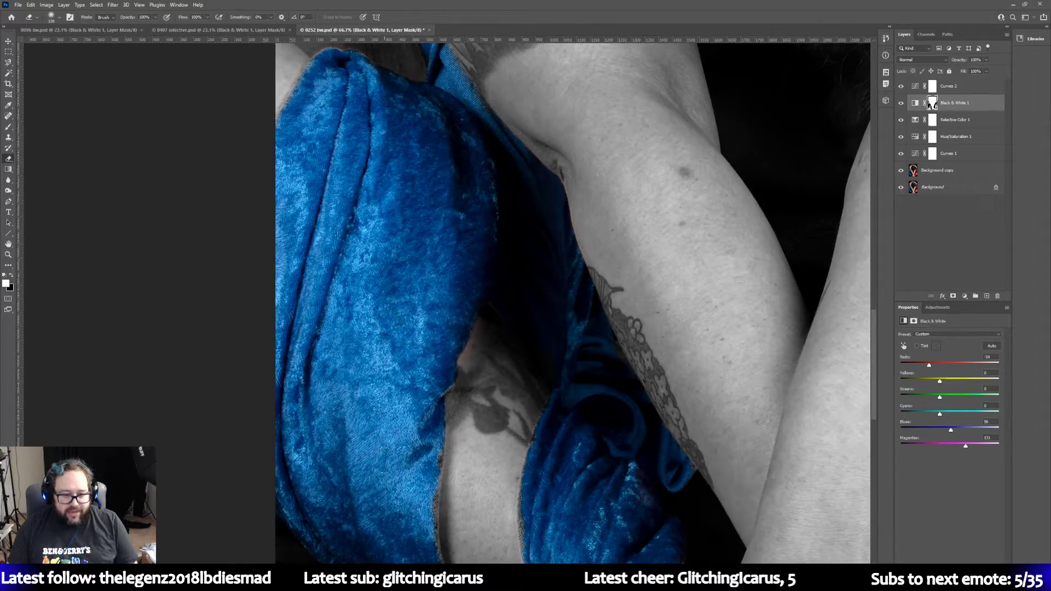
{"action": "scroll", "coordinate": [384, 460], "scroll_direction": "down", "scroll_amount": 5}
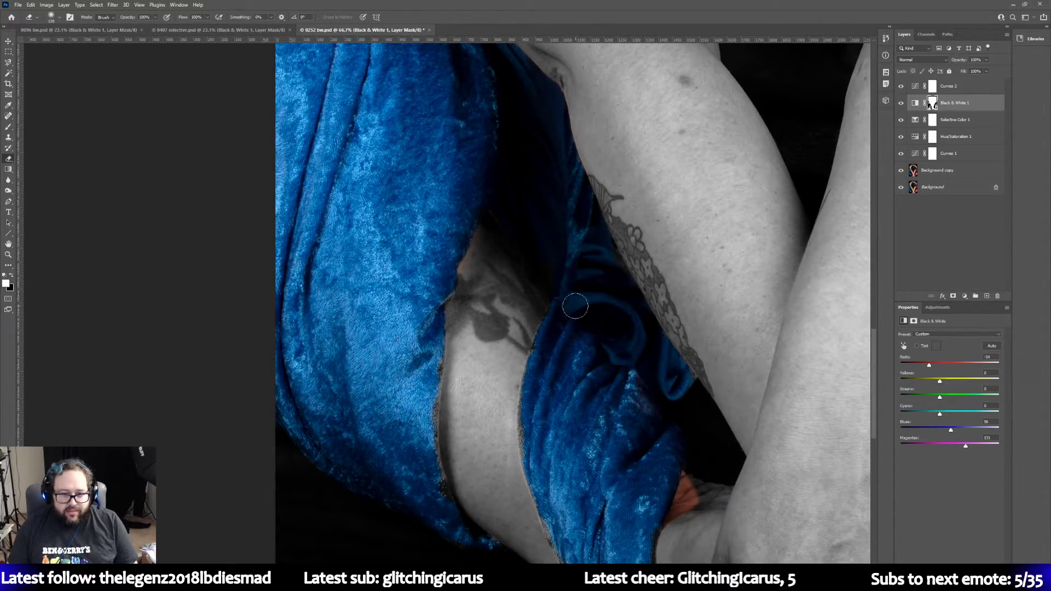
{"action": "mouse_move", "coordinate": [558, 348]}
{"action": "left_mouse_down"}
{"action": "mouse_move", "coordinate": [534, 389]}
{"action": "mouse_move", "coordinate": [531, 436]}
{"action": "left_mouse_up"}
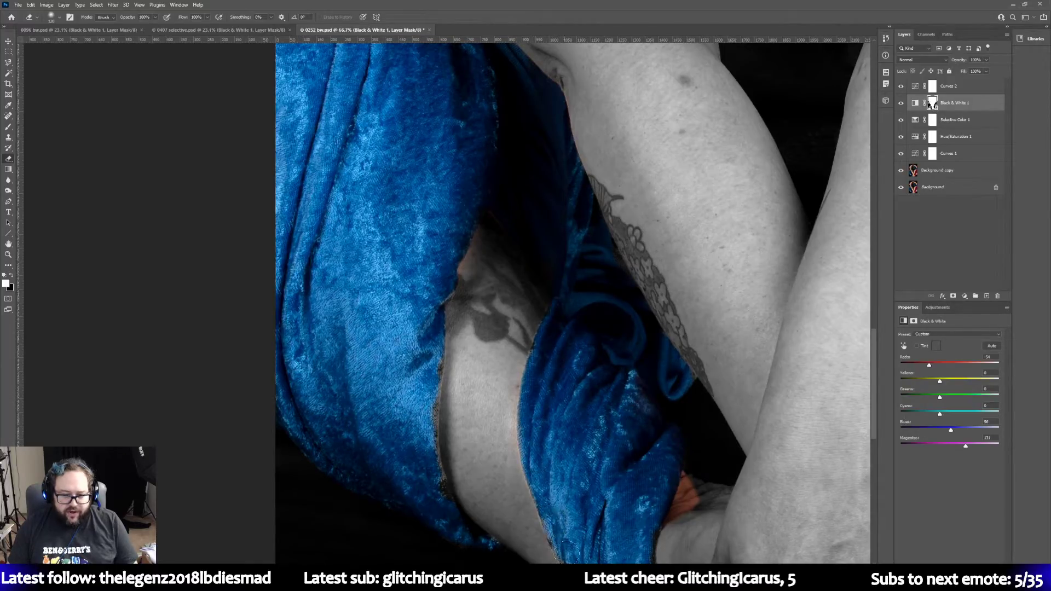
Step: Erase the grey fringe from the mask along the lower blue cloth's bottom edges and the larger cloth's edge beside the bare thigh
{"action": "scroll", "coordinate": [613, 390], "scroll_direction": "down", "scroll_amount": 9}
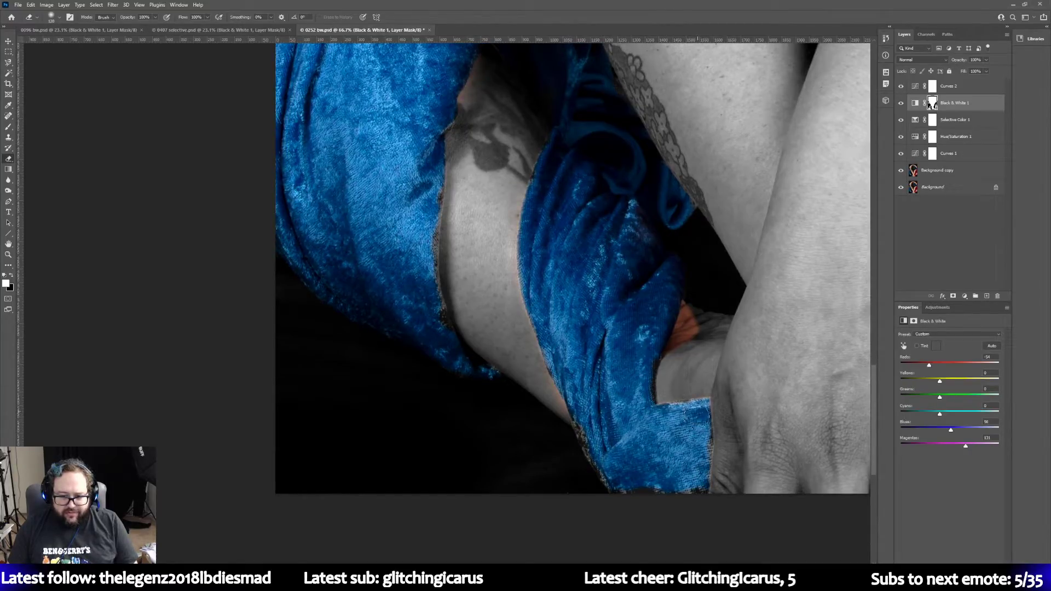
{"action": "mouse_move", "coordinate": [695, 482]}
{"action": "left_mouse_down"}
{"action": "mouse_move", "coordinate": [610, 499]}
{"action": "mouse_move", "coordinate": [578, 454]}
{"action": "mouse_move", "coordinate": [582, 408]}
{"action": "mouse_move", "coordinate": [591, 453]}
{"action": "left_mouse_up"}
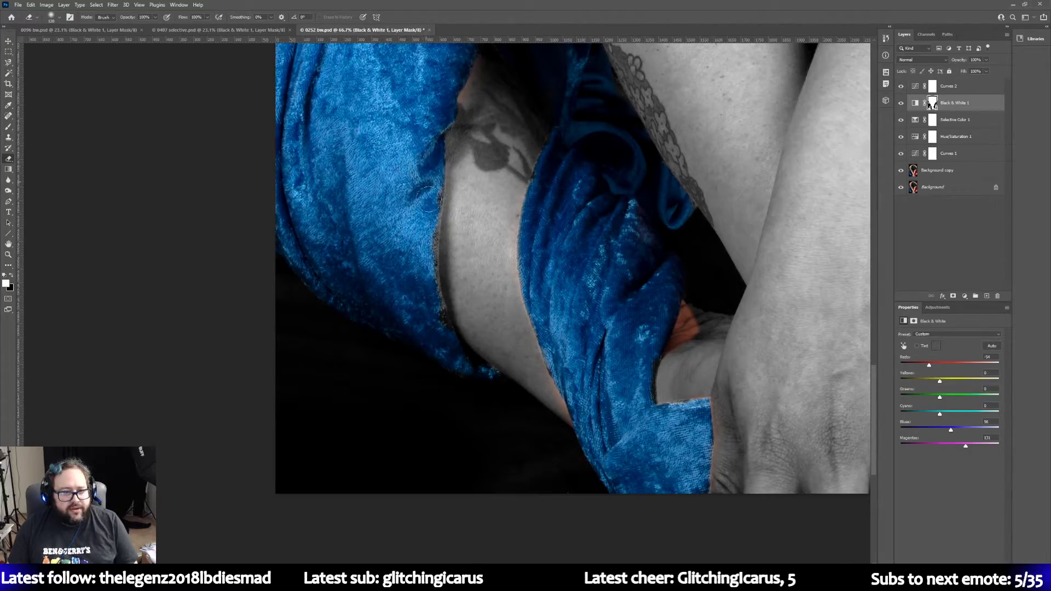
{"action": "left_click_drag", "start_coordinate": [425, 265], "coordinate": [456, 370]}
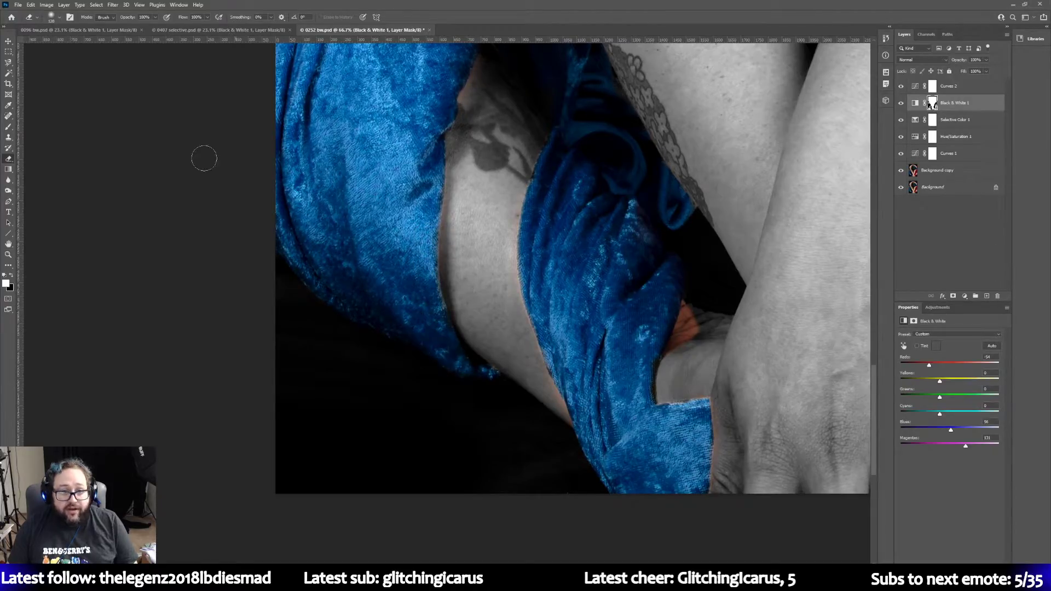
Step: Restore black and white on the skin above the thigh tattoo and on the orange skin patch beside the lower blue cloth
{"action": "scroll", "coordinate": [169, 122], "scroll_direction": "up", "scroll_amount": 5}
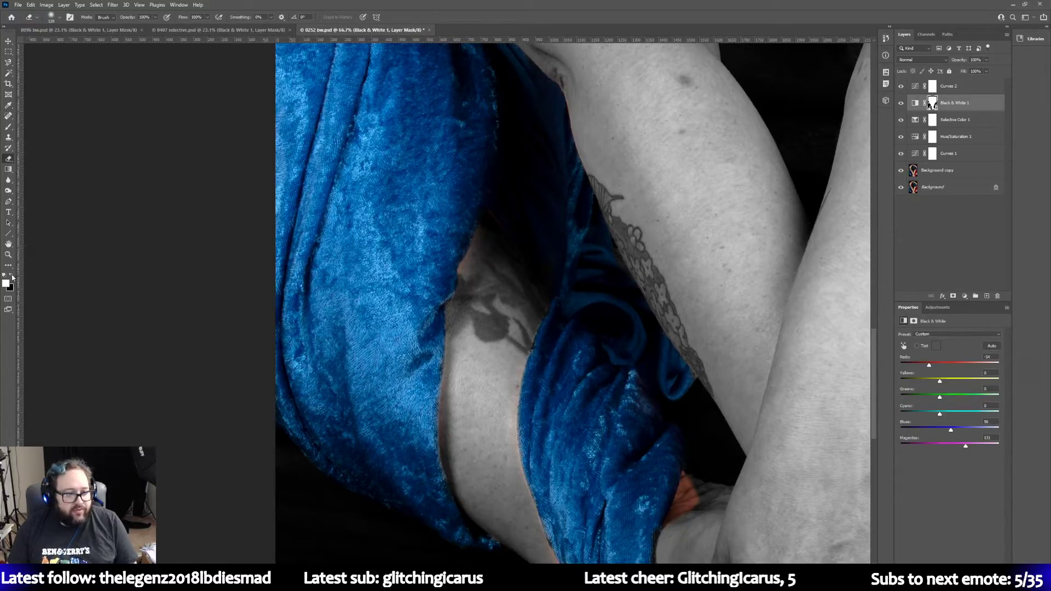
{"action": "key", "text": "x"}
{"action": "left_click_drag", "start_coordinate": [490, 226], "coordinate": [469, 272]}
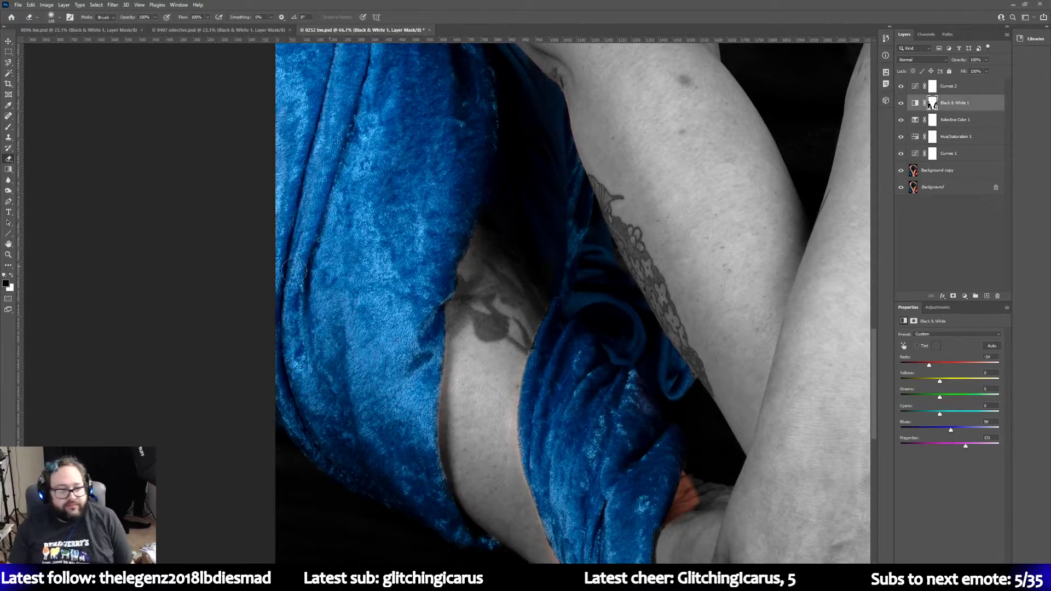
{"action": "left_click", "coordinate": [11, 275]}
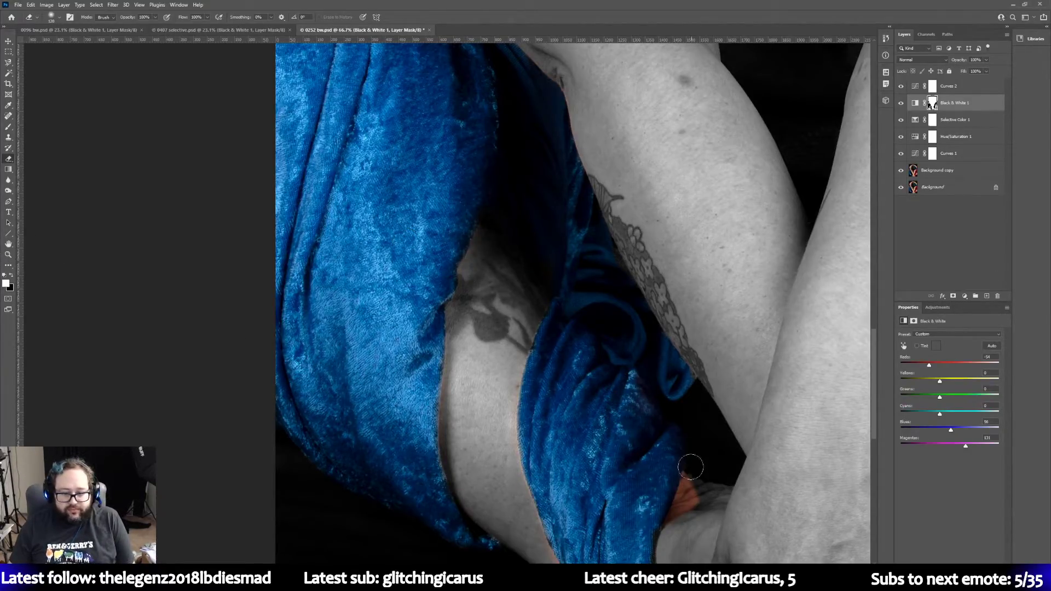
{"action": "left_click", "coordinate": [11, 275]}
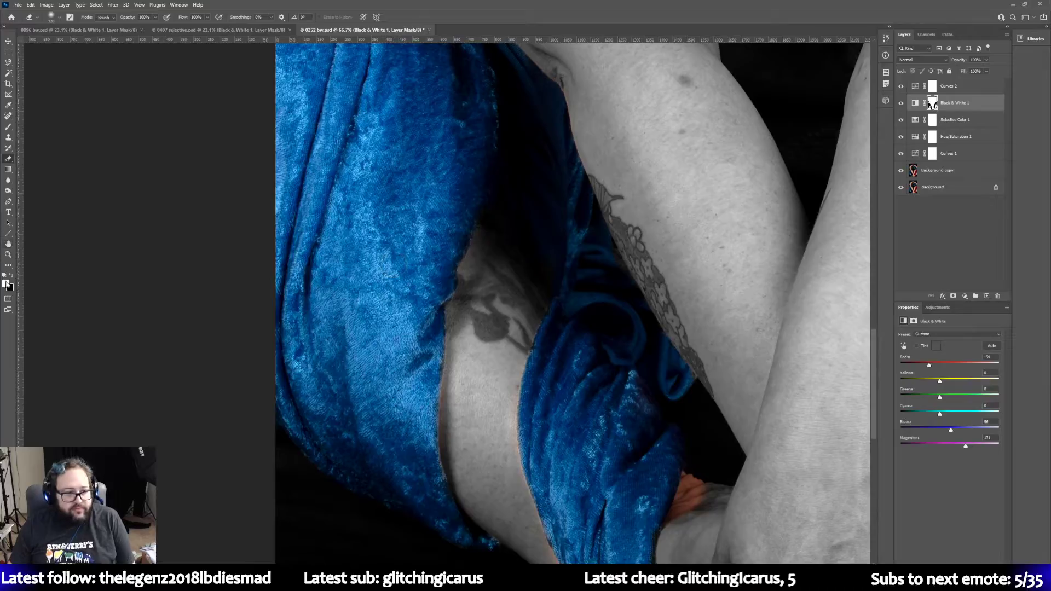
{"action": "mouse_move", "coordinate": [703, 485]}
{"action": "left_mouse_down"}
{"action": "mouse_move", "coordinate": [679, 538]}
{"action": "mouse_move", "coordinate": [697, 469]}
{"action": "left_mouse_up"}
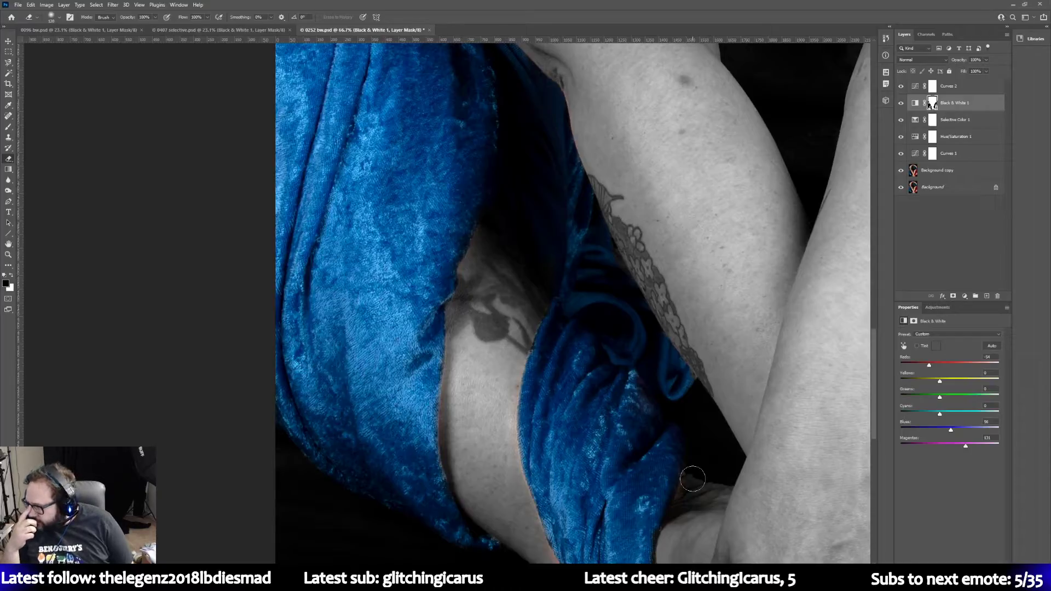
Step: Mask the remaining tinted skin between the lower blue cloth and the wrist back to black and white
{"action": "scroll", "coordinate": [102, 278], "scroll_direction": "up", "scroll_amount": 5}
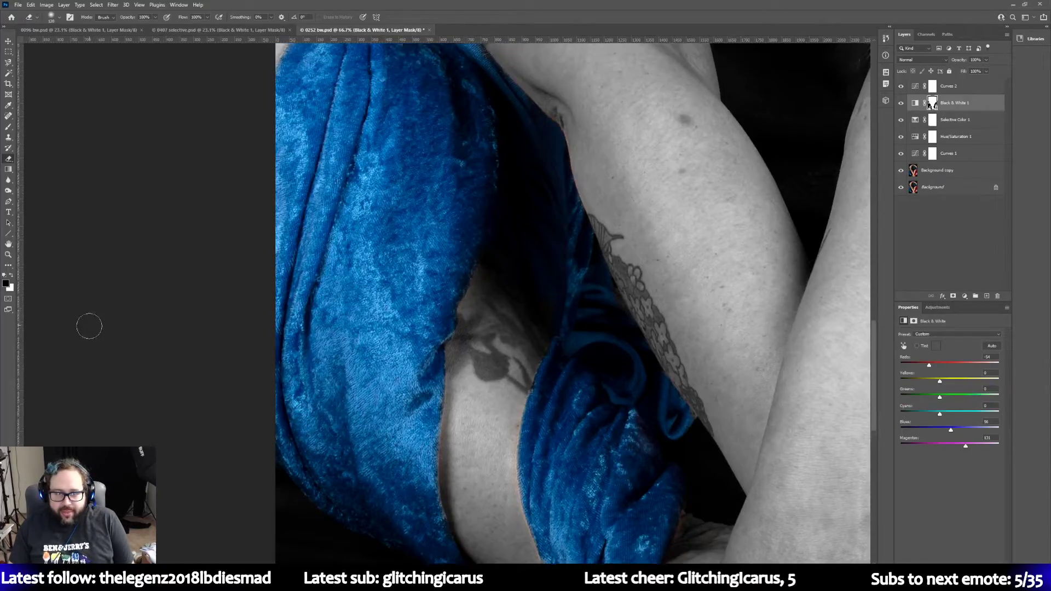
{"action": "scroll", "coordinate": [86, 325], "scroll_direction": "up", "scroll_amount": 6}
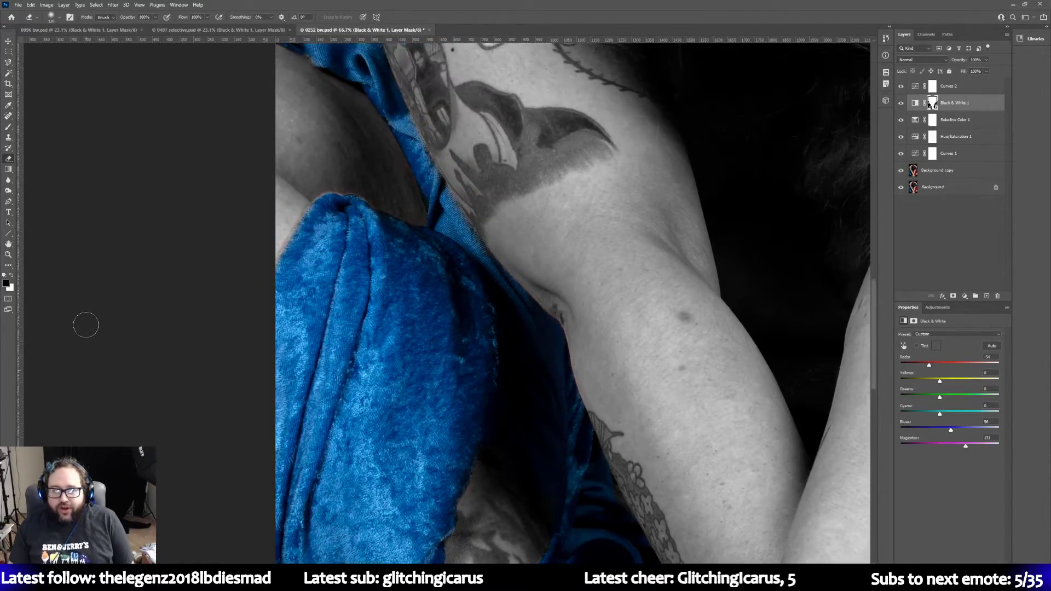
{"action": "scroll", "coordinate": [84, 326], "scroll_direction": "up", "scroll_amount": 3}
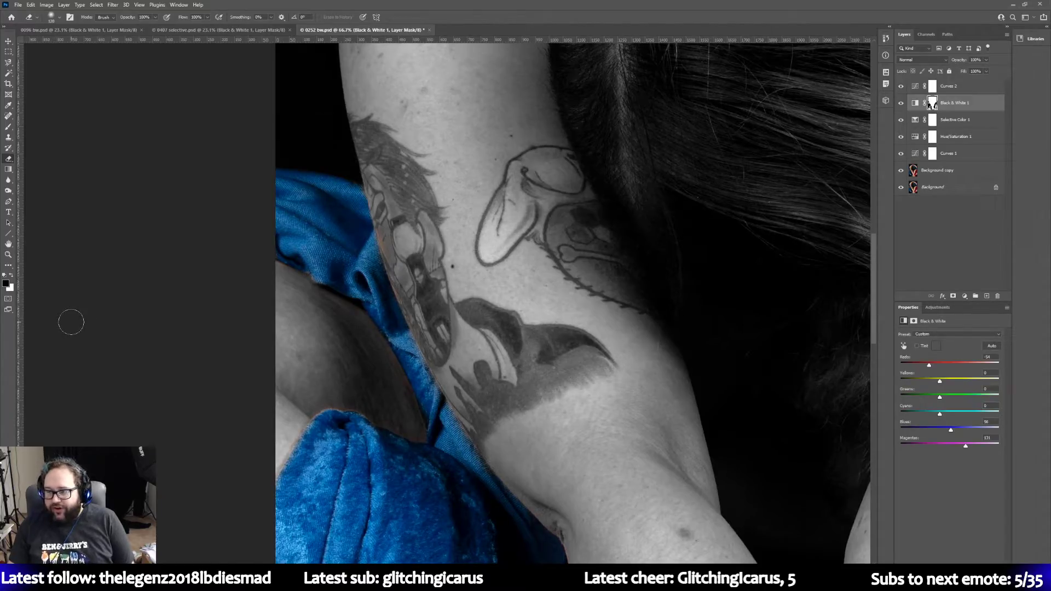
{"action": "scroll", "coordinate": [30, 341], "scroll_direction": "down", "scroll_amount": 3}
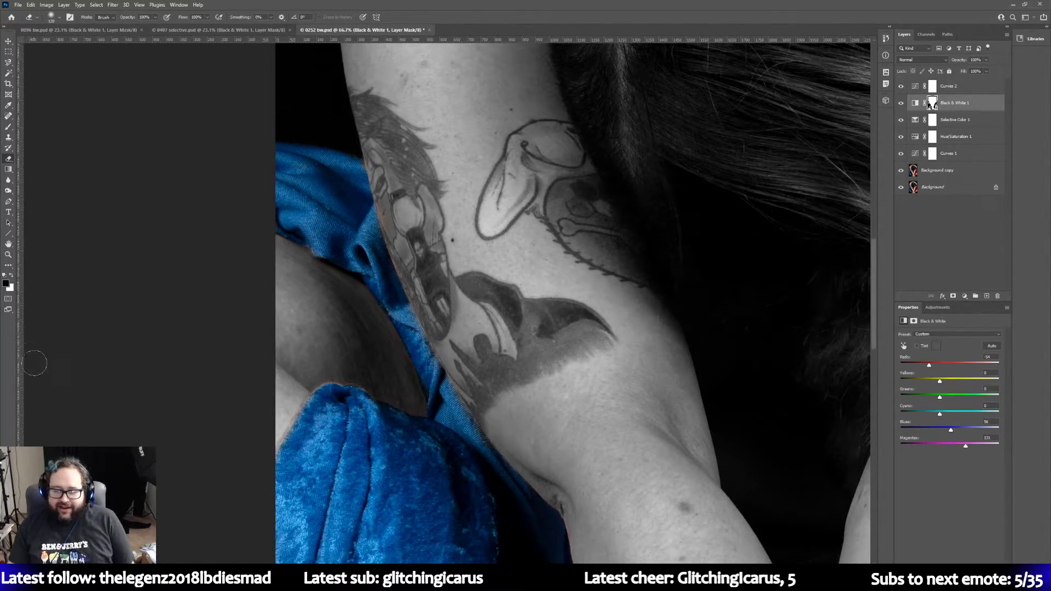
{"action": "scroll", "coordinate": [104, 371], "scroll_direction": "down", "scroll_amount": 8}
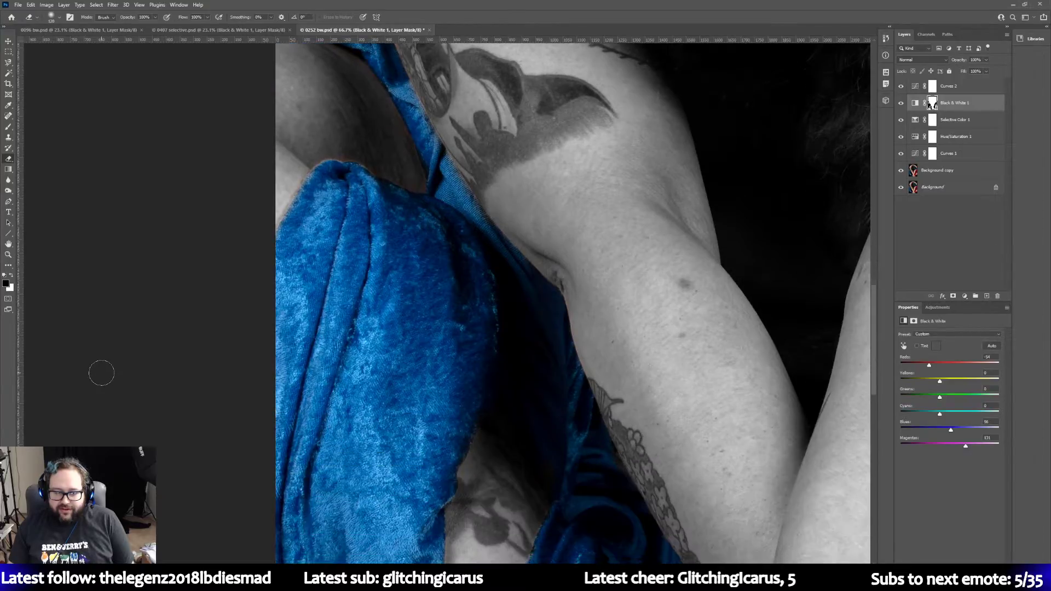
{"action": "scroll", "coordinate": [514, 326], "scroll_direction": "down", "scroll_amount": 4}
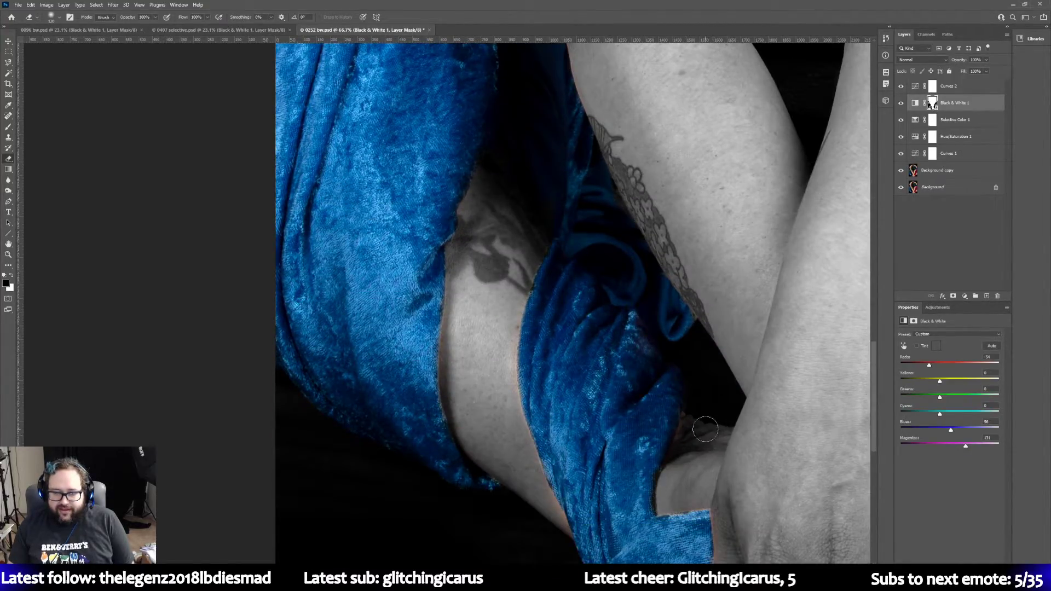
{"action": "mouse_move", "coordinate": [700, 425]}
{"action": "left_mouse_down"}
{"action": "mouse_move", "coordinate": [692, 421]}
{"action": "mouse_move", "coordinate": [684, 452]}
{"action": "mouse_move", "coordinate": [694, 440]}
{"action": "left_mouse_up"}
Step: Examine the mask edges around the blue cloth, tattooed arm, thigh and hands for leftover grey patches or coloured skin
{"action": "scroll", "coordinate": [588, 413], "scroll_direction": "down", "scroll_amount": 4}
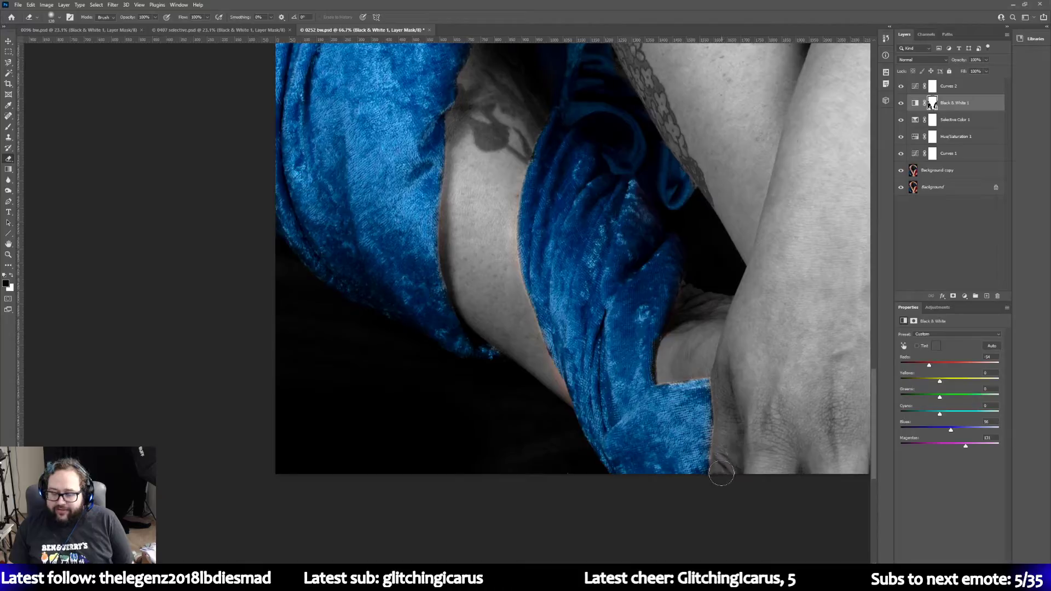
{"action": "scroll", "coordinate": [711, 372], "scroll_direction": "up", "scroll_amount": 4}
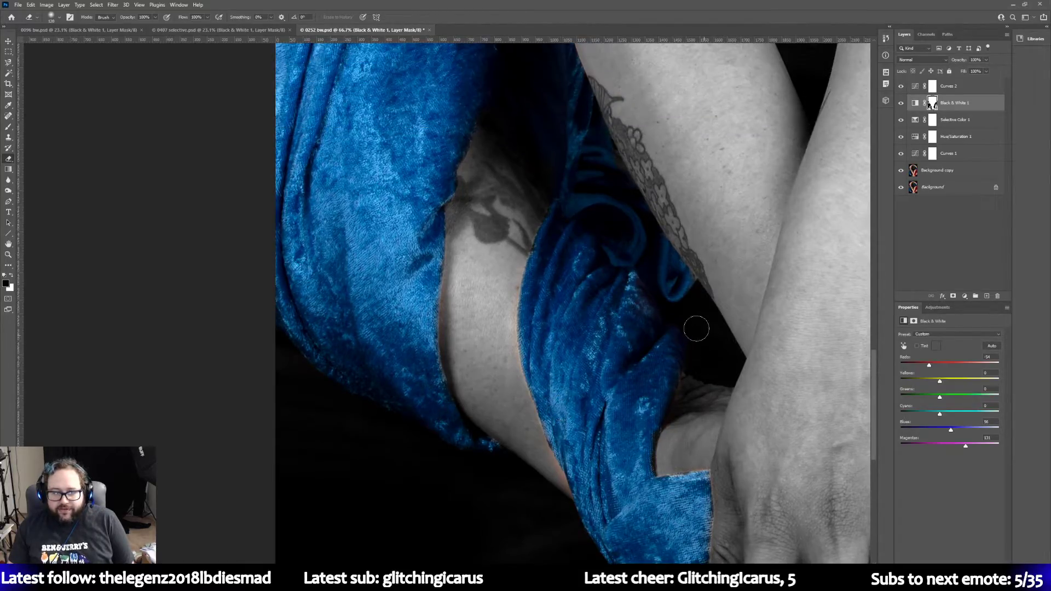
{"action": "scroll", "coordinate": [550, 290], "scroll_direction": "up", "scroll_amount": 3}
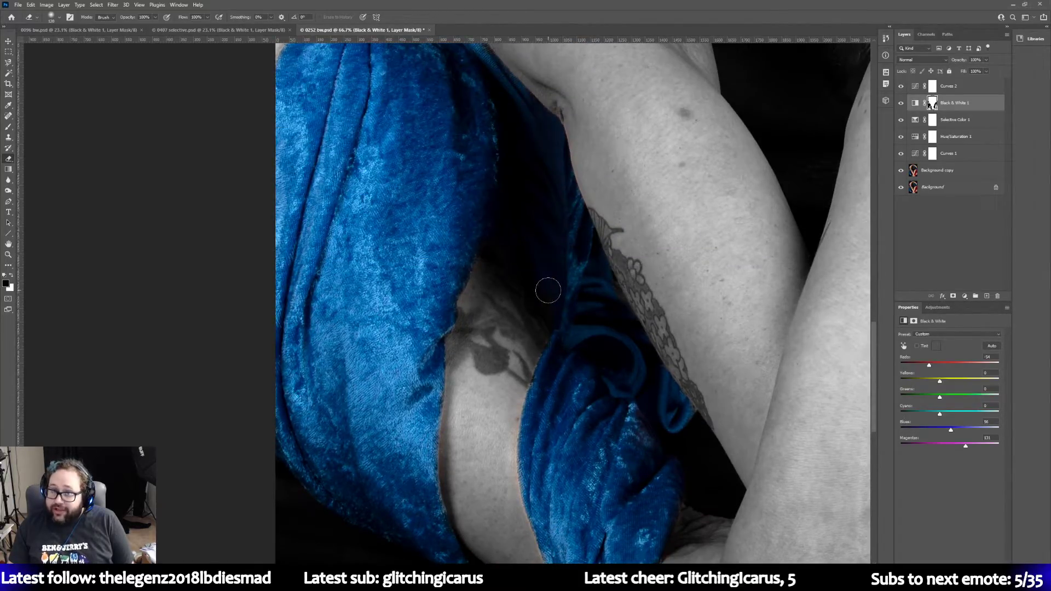
{"action": "scroll", "coordinate": [546, 289], "scroll_direction": "up", "scroll_amount": 3}
{"action": "scroll", "coordinate": [542, 292], "scroll_direction": "up", "scroll_amount": 2}
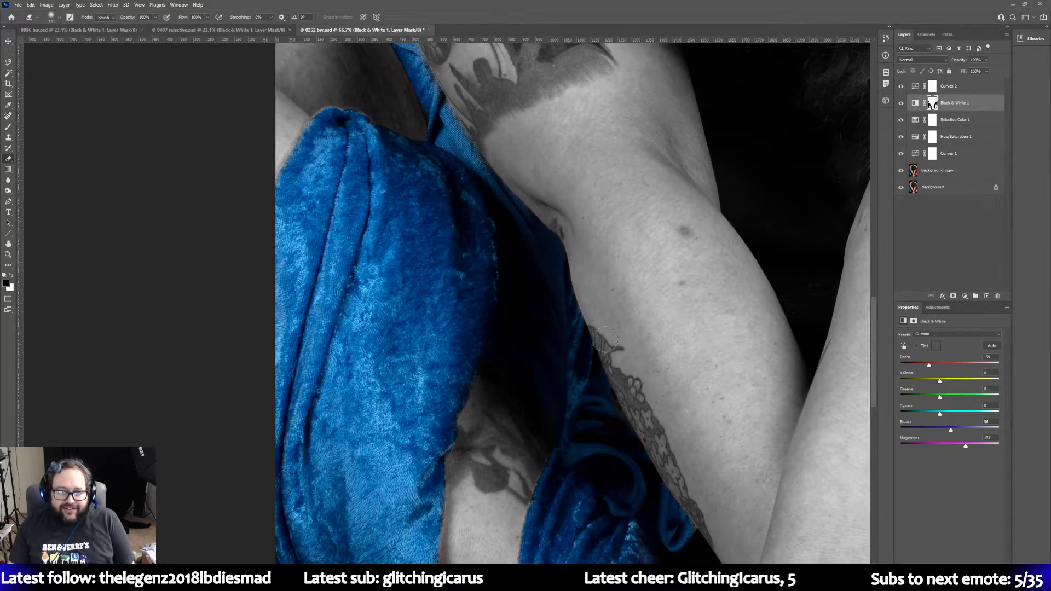
{"action": "scroll", "coordinate": [605, 340], "scroll_direction": "up", "scroll_amount": 2}
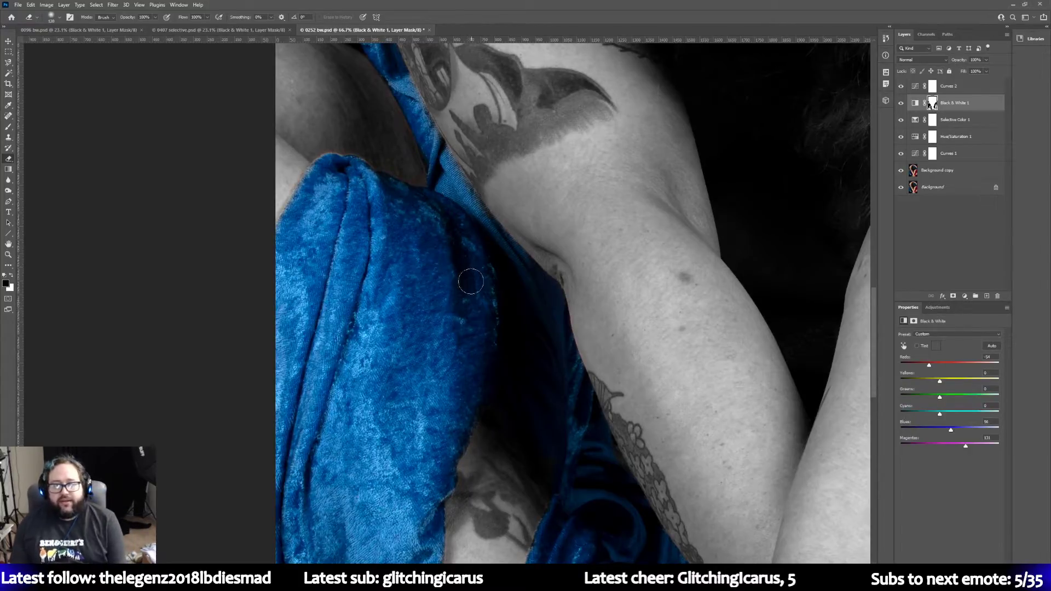
{"action": "scroll", "coordinate": [438, 277], "scroll_direction": "down", "scroll_amount": 5}
{"action": "scroll", "coordinate": [468, 270], "scroll_direction": "down", "scroll_amount": 12}
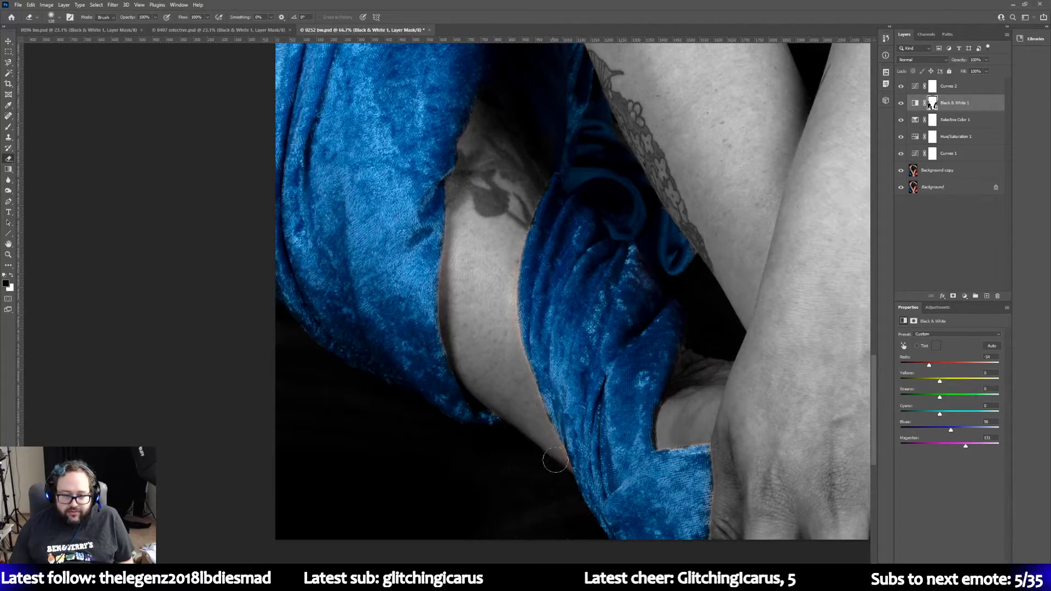
{"action": "scroll", "coordinate": [458, 319], "scroll_direction": "up", "scroll_amount": 2}
{"action": "scroll", "coordinate": [457, 319], "scroll_direction": "up", "scroll_amount": 10}
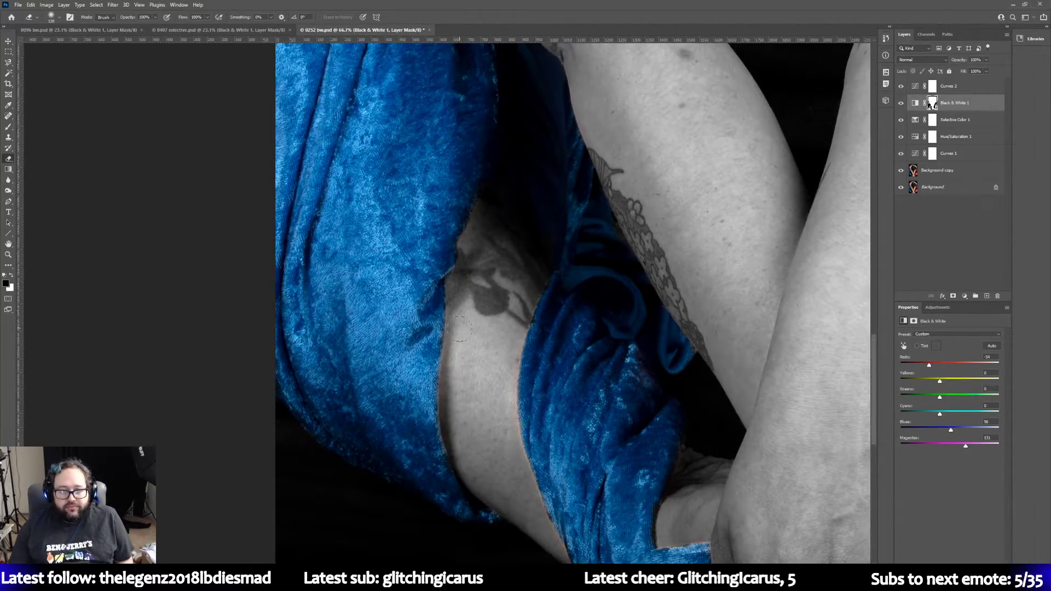
{"action": "scroll", "coordinate": [467, 302], "scroll_direction": "up", "scroll_amount": 6}
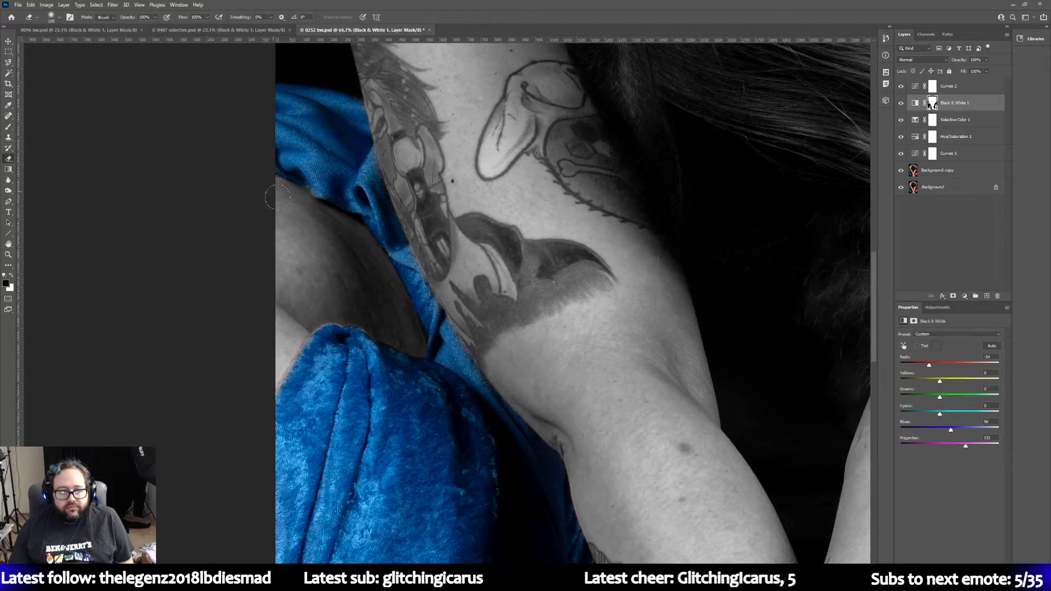
{"action": "scroll", "coordinate": [536, 299], "scroll_direction": "up", "scroll_amount": 8}
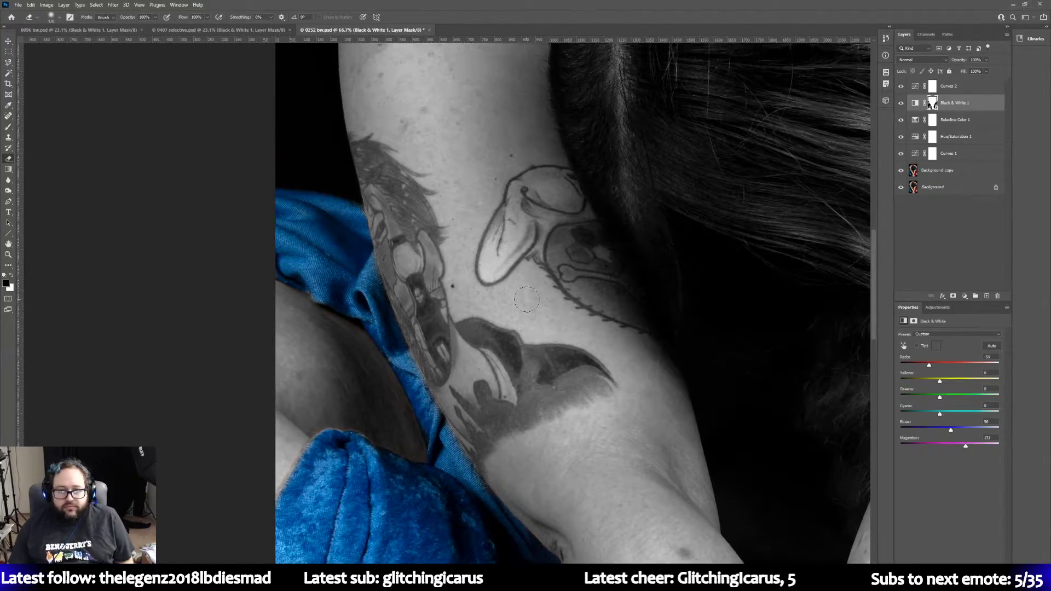
{"action": "scroll", "coordinate": [527, 300], "scroll_direction": "up", "scroll_amount": 3}
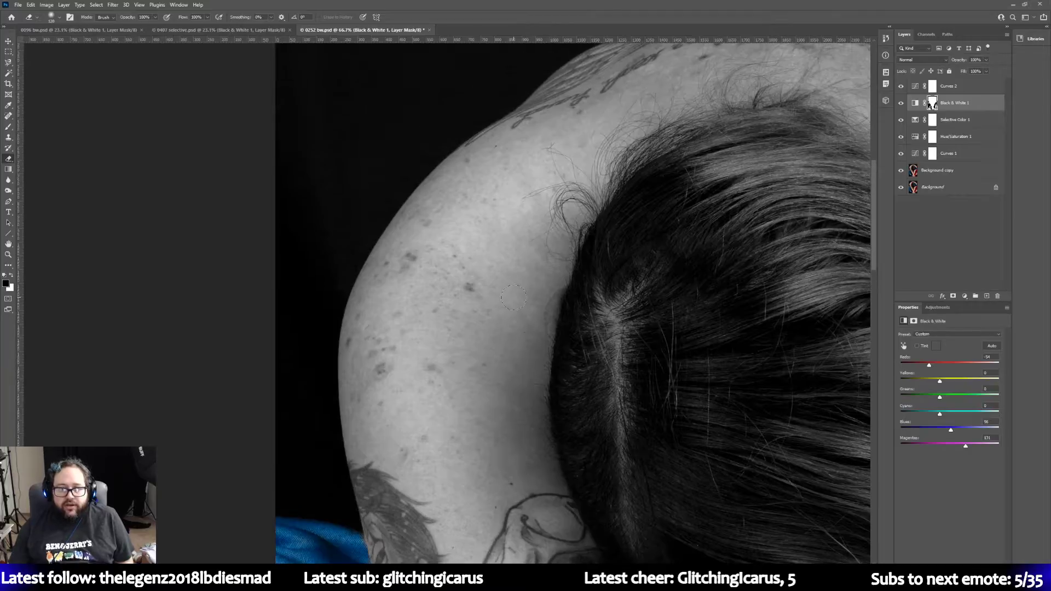
{"action": "scroll", "coordinate": [476, 421], "scroll_direction": "down", "scroll_amount": 8}
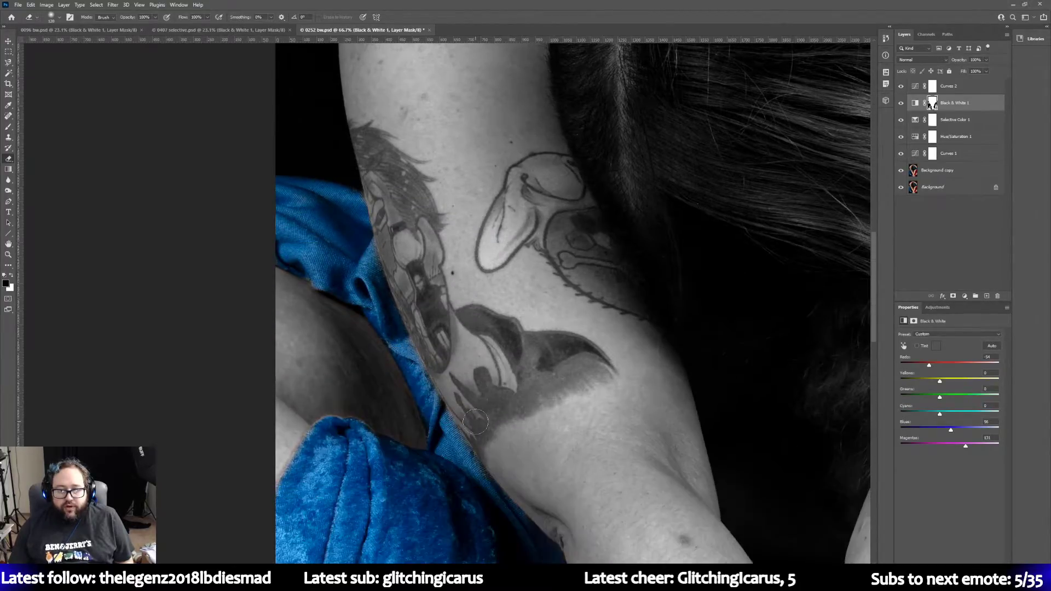
{"action": "scroll", "coordinate": [478, 509], "scroll_direction": "down", "scroll_amount": 2}
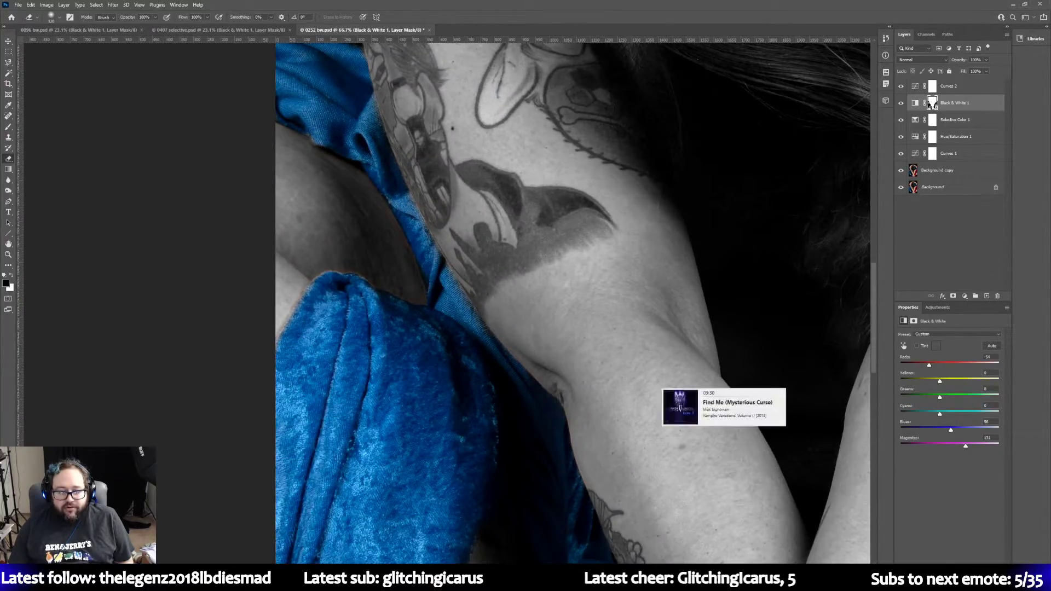
{"action": "scroll", "coordinate": [490, 532], "scroll_direction": "down", "scroll_amount": 4}
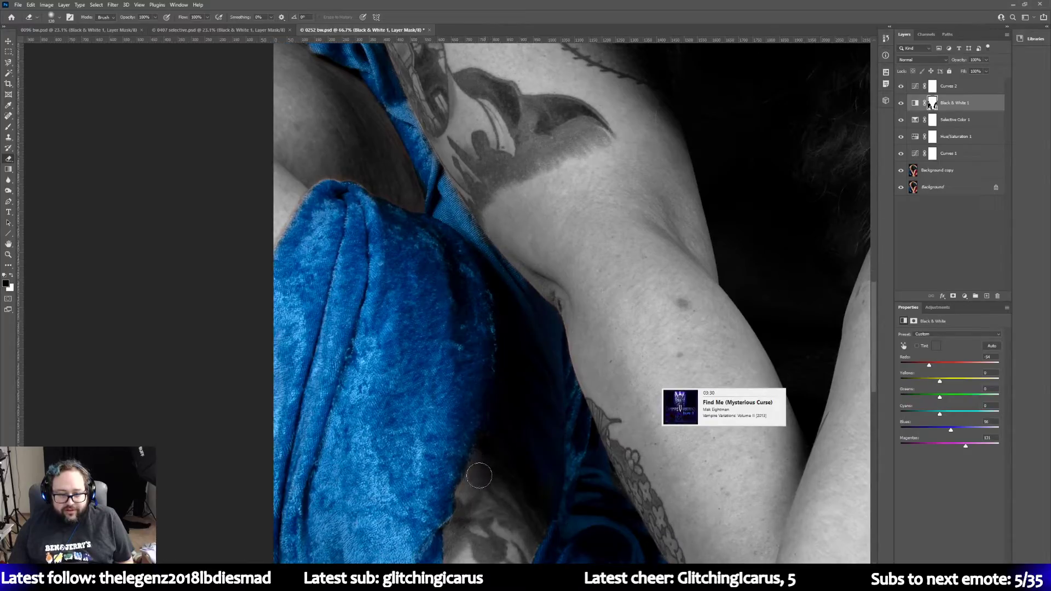
{"action": "scroll", "coordinate": [470, 390], "scroll_direction": "down", "scroll_amount": 5}
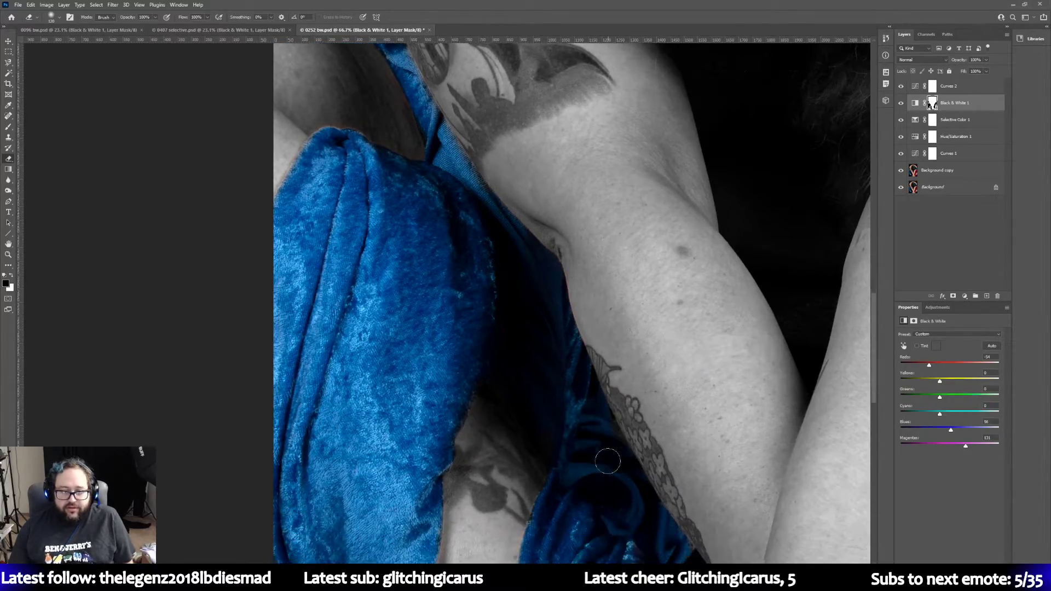
{"action": "scroll", "coordinate": [441, 458], "scroll_direction": "down", "scroll_amount": 1}
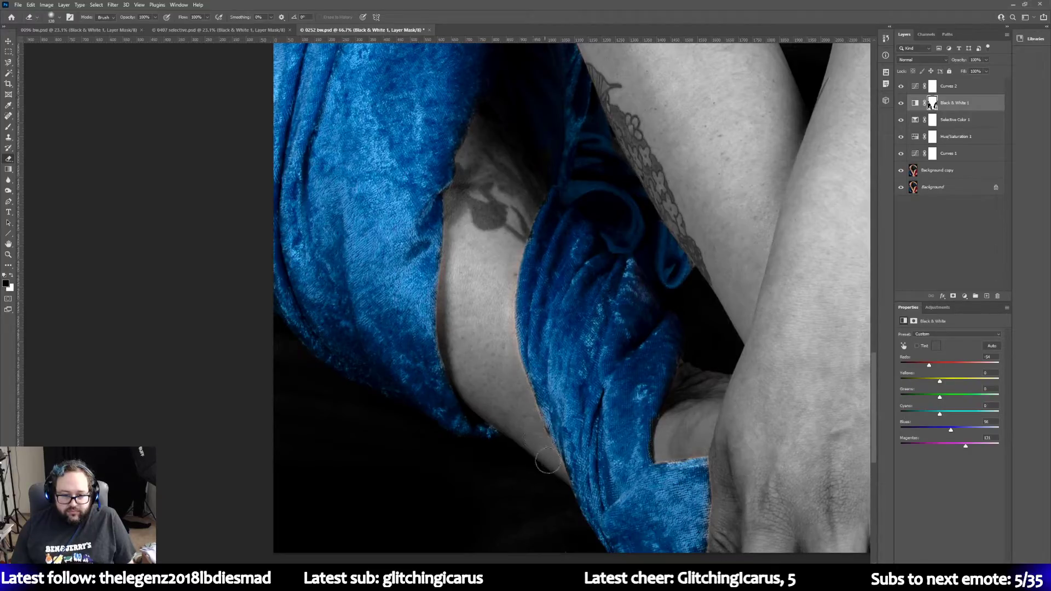
{"action": "scroll", "coordinate": [584, 506], "scroll_direction": "right", "scroll_amount": 10}
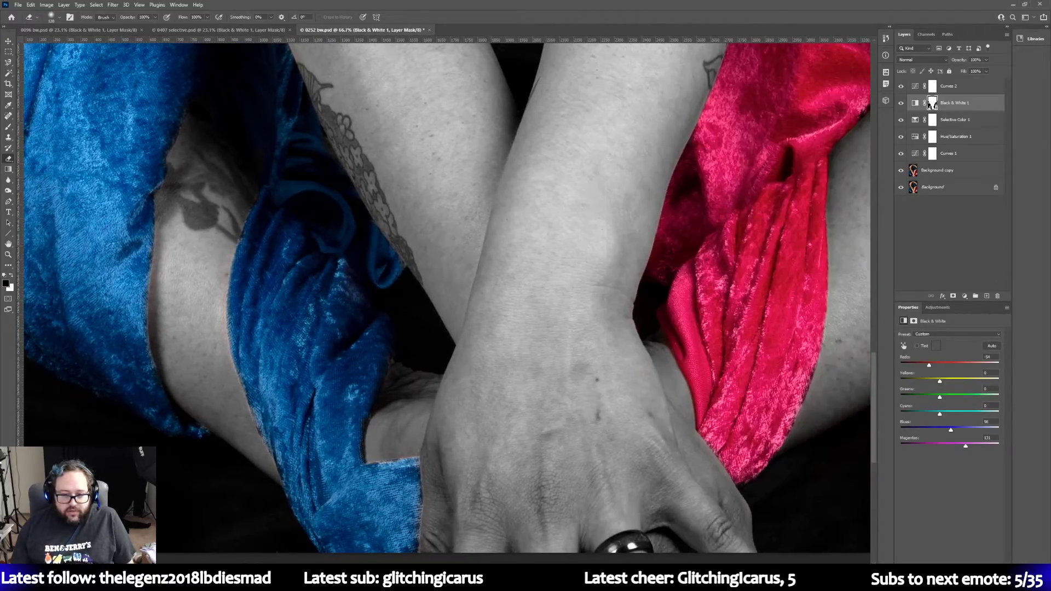
Step: Examine the lower body, arms and hair up close, and the whole portrait, for areas where the mask still needs work
{"action": "scroll", "coordinate": [584, 506], "scroll_direction": "down", "scroll_amount": 2}
{"action": "scroll", "coordinate": [584, 507], "scroll_direction": "up", "scroll_amount": 8}
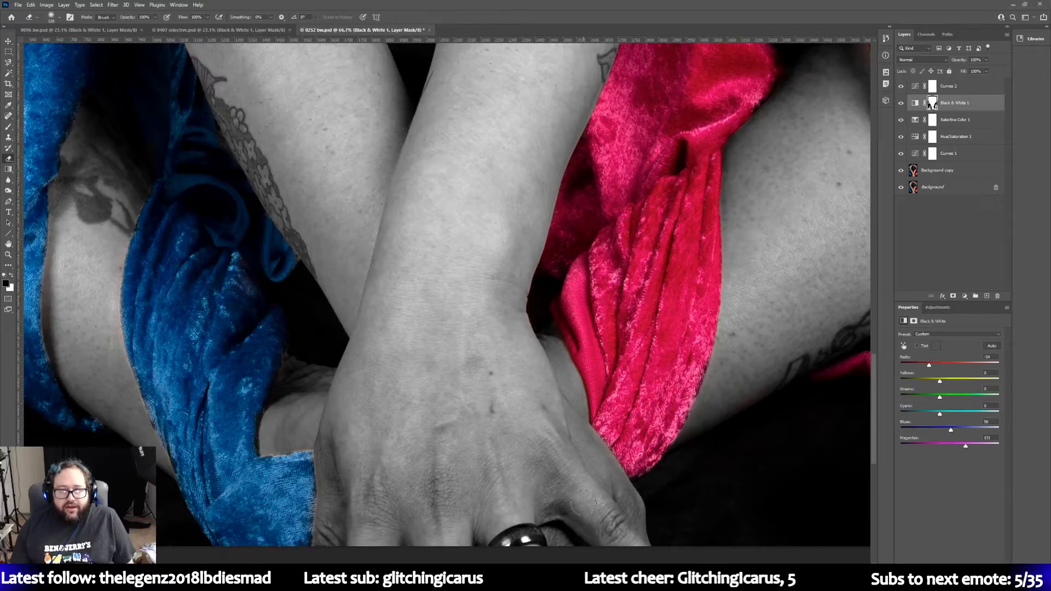
{"action": "scroll", "coordinate": [584, 504], "scroll_direction": "up", "scroll_amount": 8}
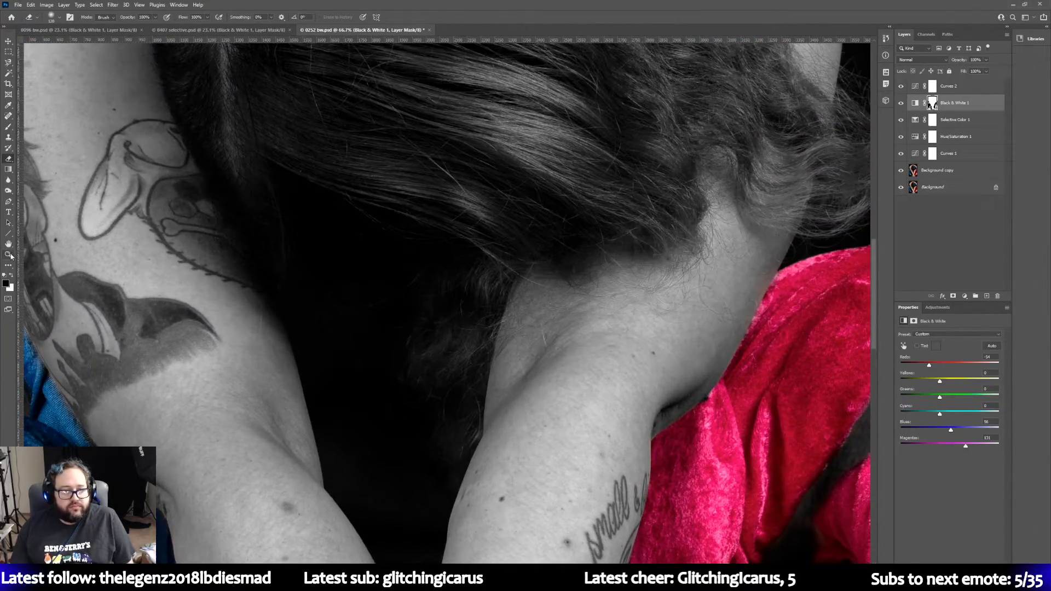
{"action": "left_click", "coordinate": [9, 254]}
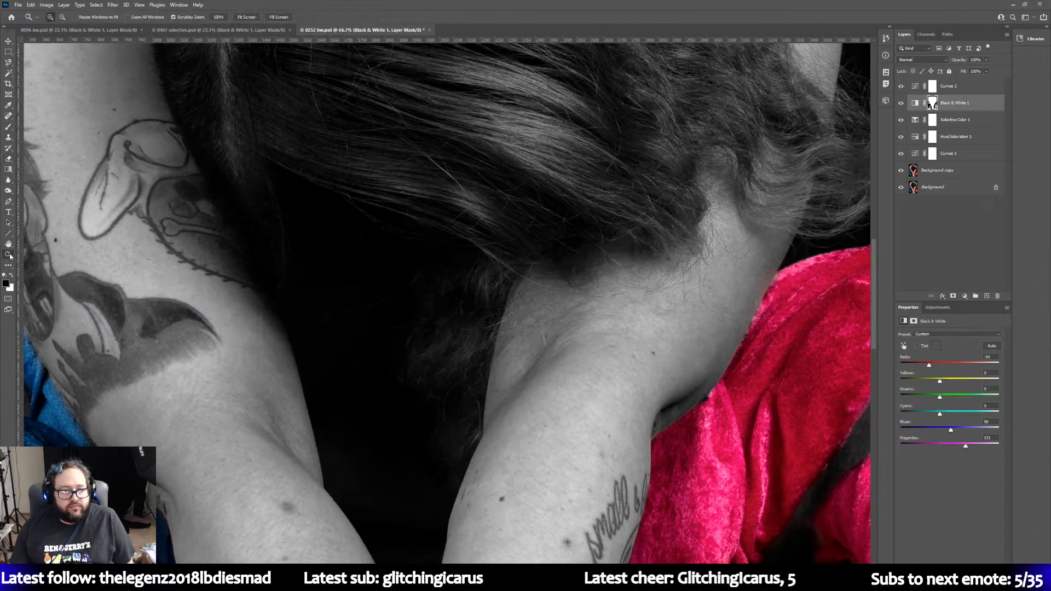
{"action": "left_click", "coordinate": [63, 17]}
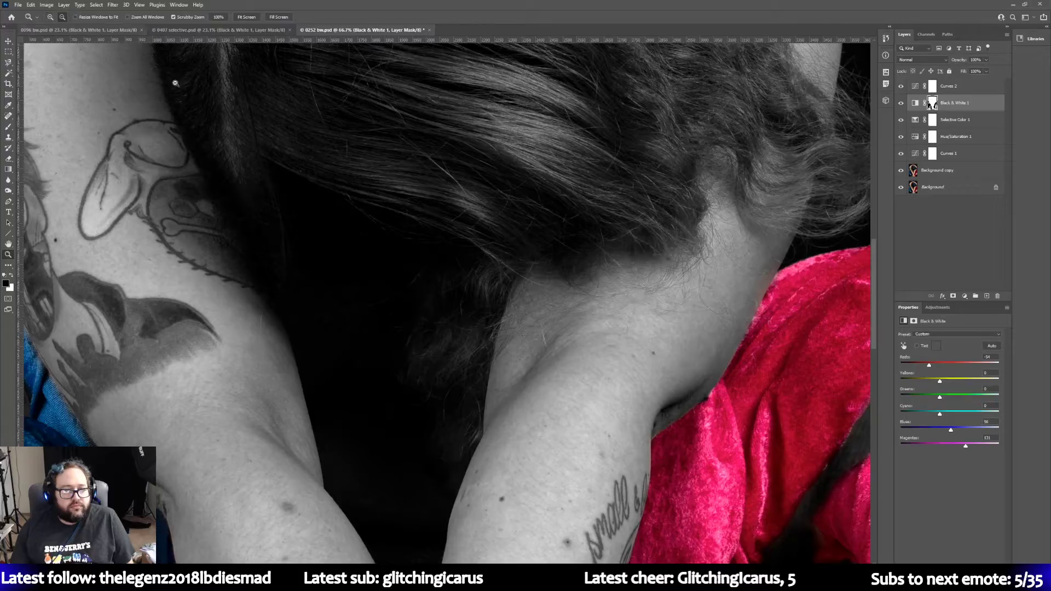
{"action": "left_click", "coordinate": [433, 199]}
{"action": "left_click", "coordinate": [430, 202]}
{"action": "left_click", "coordinate": [430, 201]}
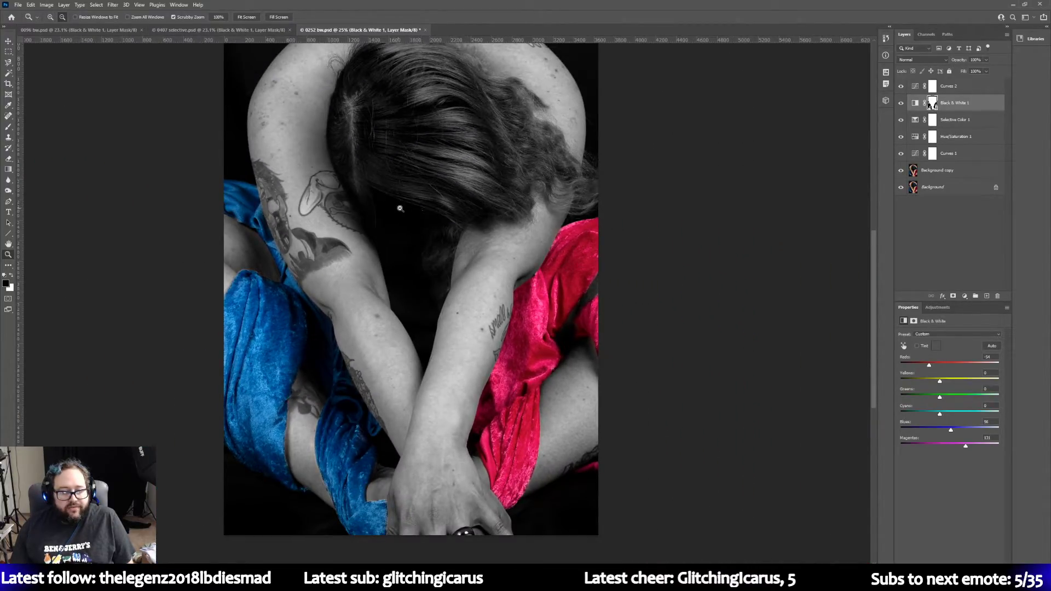
{"action": "scroll", "coordinate": [370, 262], "scroll_direction": "up", "scroll_amount": 2}
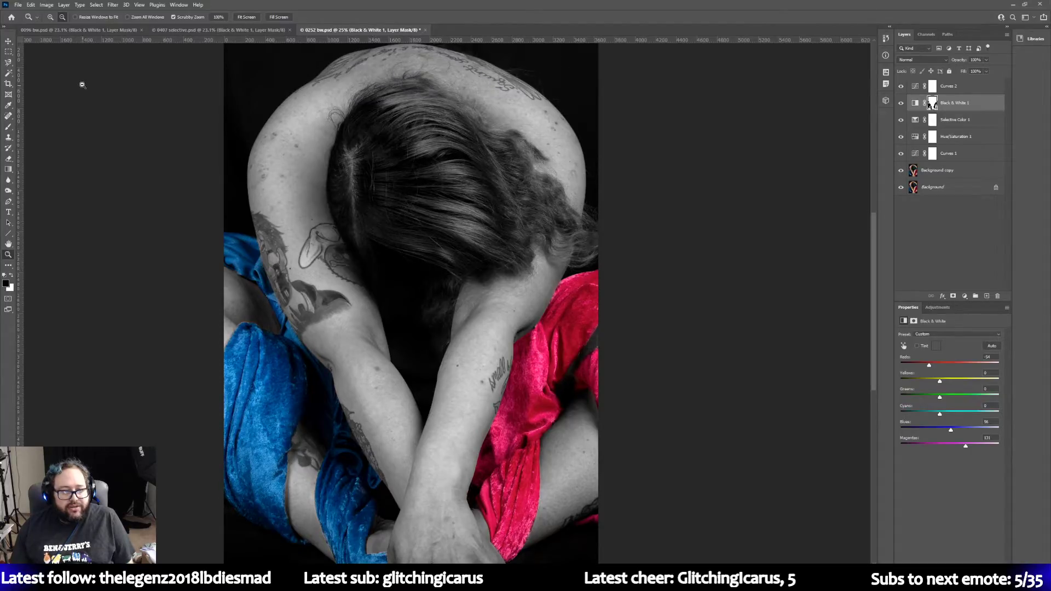
Step: Erase the Black & White mask over the hair with a larger soft eraser to reveal its teal and blue colour through the outer curls
{"action": "left_click", "coordinate": [10, 161]}
{"action": "left_click", "coordinate": [60, 18]}
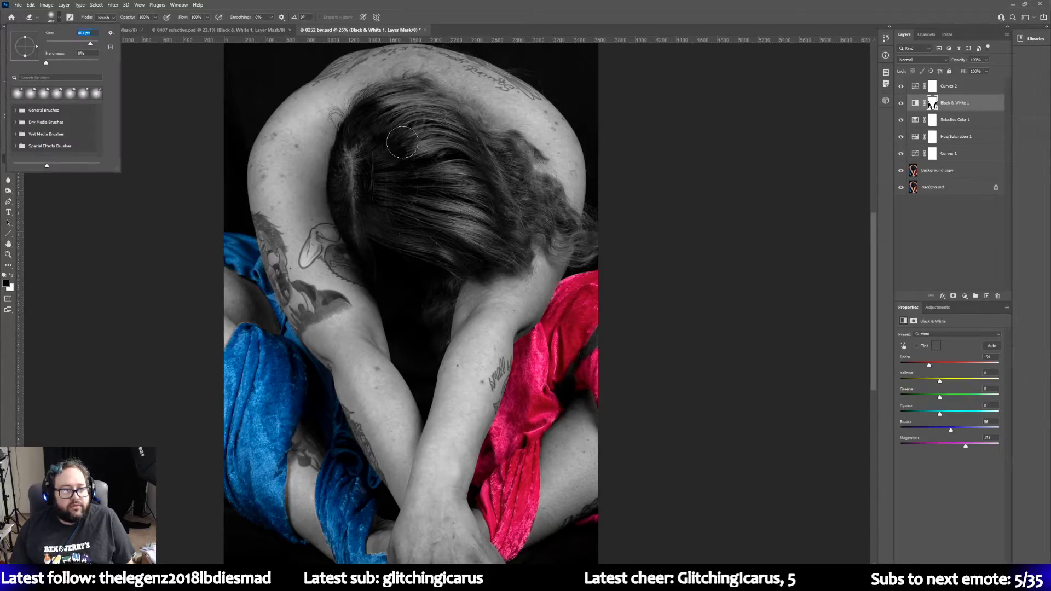
{"action": "key", "text": "Return"}
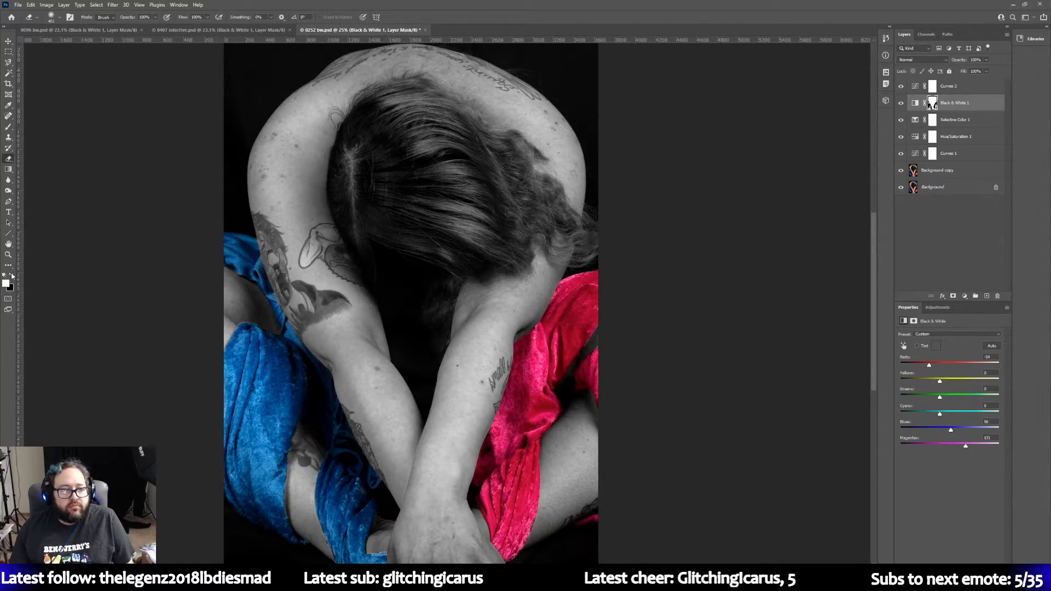
{"action": "left_click_drag", "start_coordinate": [492, 183], "coordinate": [514, 189]}
{"action": "mouse_move", "coordinate": [426, 133]}
{"action": "left_mouse_down"}
{"action": "mouse_move", "coordinate": [474, 164]}
{"action": "mouse_move", "coordinate": [404, 132]}
{"action": "mouse_move", "coordinate": [470, 162]}
{"action": "mouse_move", "coordinate": [415, 171]}
{"action": "mouse_move", "coordinate": [485, 179]}
{"action": "mouse_move", "coordinate": [430, 186]}
{"action": "mouse_move", "coordinate": [500, 212]}
{"action": "mouse_move", "coordinate": [428, 200]}
{"action": "mouse_move", "coordinate": [471, 225]}
{"action": "mouse_move", "coordinate": [423, 219]}
{"action": "mouse_move", "coordinate": [452, 238]}
{"action": "mouse_move", "coordinate": [389, 234]}
{"action": "mouse_move", "coordinate": [454, 247]}
{"action": "mouse_move", "coordinate": [409, 227]}
{"action": "mouse_move", "coordinate": [429, 221]}
{"action": "mouse_move", "coordinate": [470, 172]}
{"action": "mouse_move", "coordinate": [475, 144]}
{"action": "mouse_move", "coordinate": [511, 183]}
{"action": "mouse_move", "coordinate": [542, 193]}
{"action": "mouse_move", "coordinate": [515, 216]}
{"action": "left_mouse_up"}
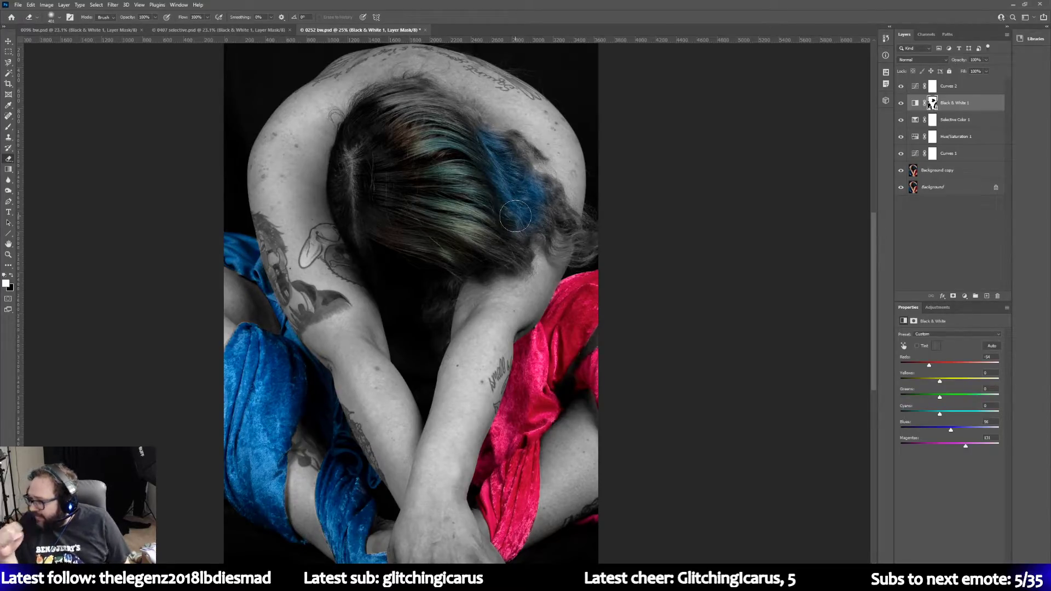
{"action": "mouse_move", "coordinate": [515, 216]}
{"action": "left_mouse_down"}
{"action": "mouse_move", "coordinate": [449, 233]}
{"action": "mouse_move", "coordinate": [510, 249]}
{"action": "mouse_move", "coordinate": [509, 222]}
{"action": "mouse_move", "coordinate": [538, 210]}
{"action": "mouse_move", "coordinate": [538, 197]}
{"action": "mouse_move", "coordinate": [509, 160]}
{"action": "mouse_move", "coordinate": [540, 202]}
{"action": "mouse_move", "coordinate": [594, 234]}
{"action": "mouse_move", "coordinate": [571, 240]}
{"action": "mouse_move", "coordinate": [576, 248]}
{"action": "mouse_move", "coordinate": [605, 234]}
{"action": "left_mouse_up"}
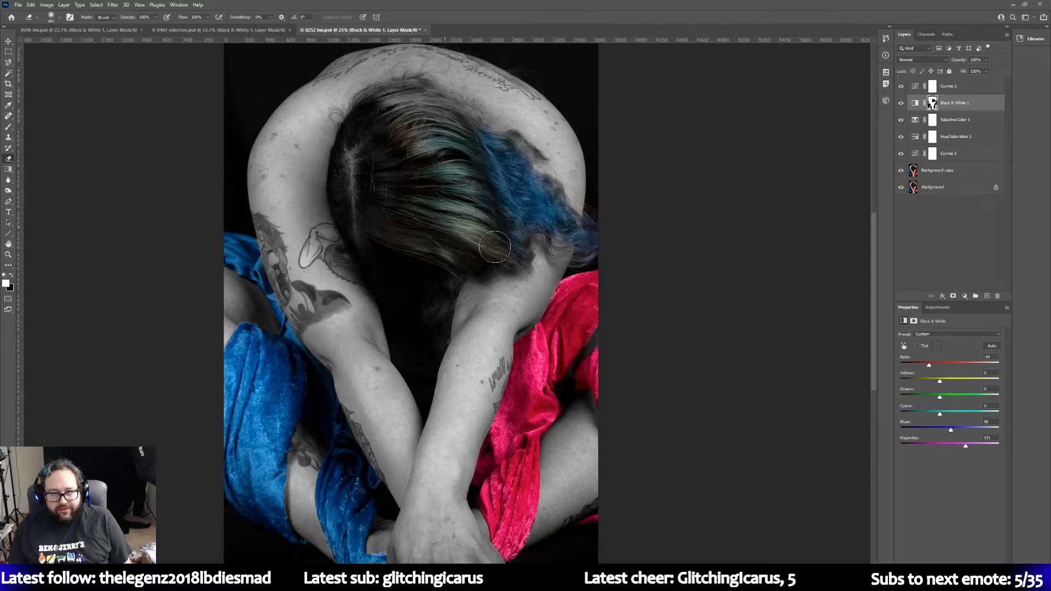
{"action": "left_click_drag", "start_coordinate": [494, 246], "coordinate": [506, 248]}
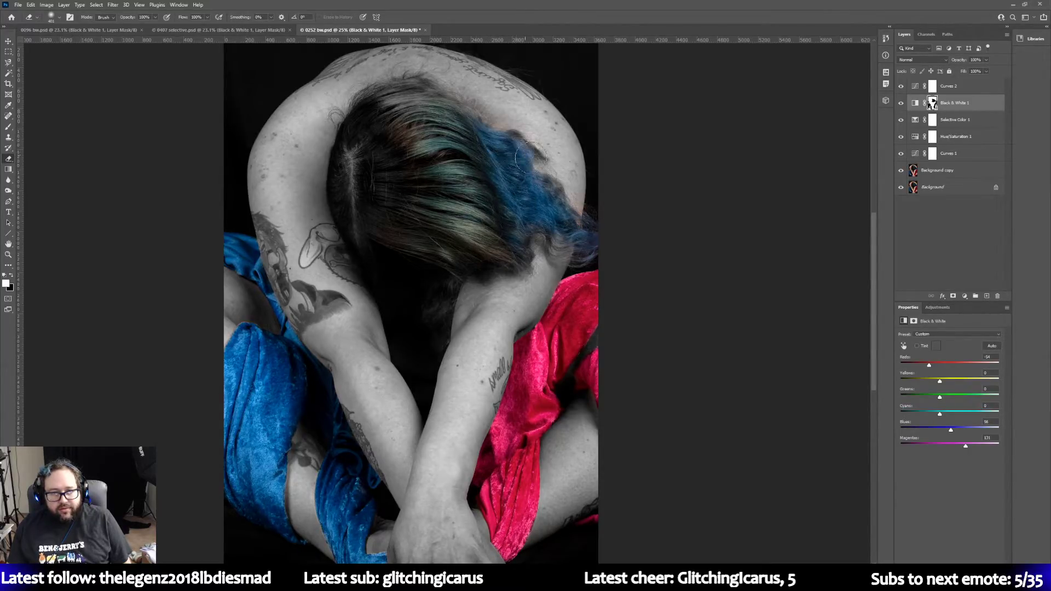
{"action": "mouse_move", "coordinate": [530, 156]}
{"action": "left_mouse_down"}
{"action": "mouse_move", "coordinate": [545, 149]}
{"action": "mouse_move", "coordinate": [555, 205]}
{"action": "left_mouse_up"}
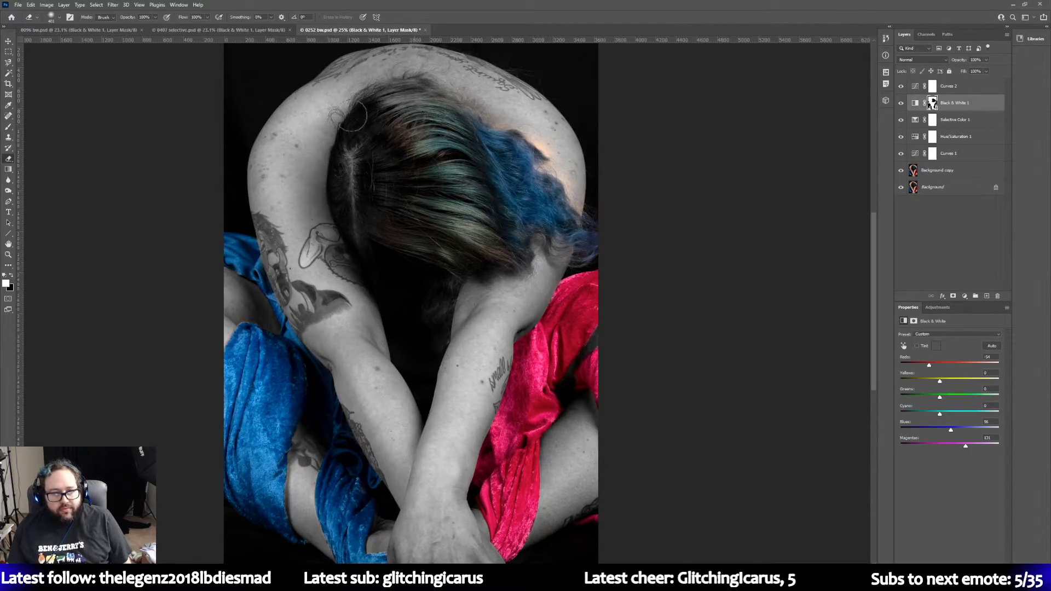
Step: Reveal the blue strands hanging between the arms, and return the surrounding gap and the shoulder skin beside the curls to black and white
{"action": "left_click", "coordinate": [14, 276]}
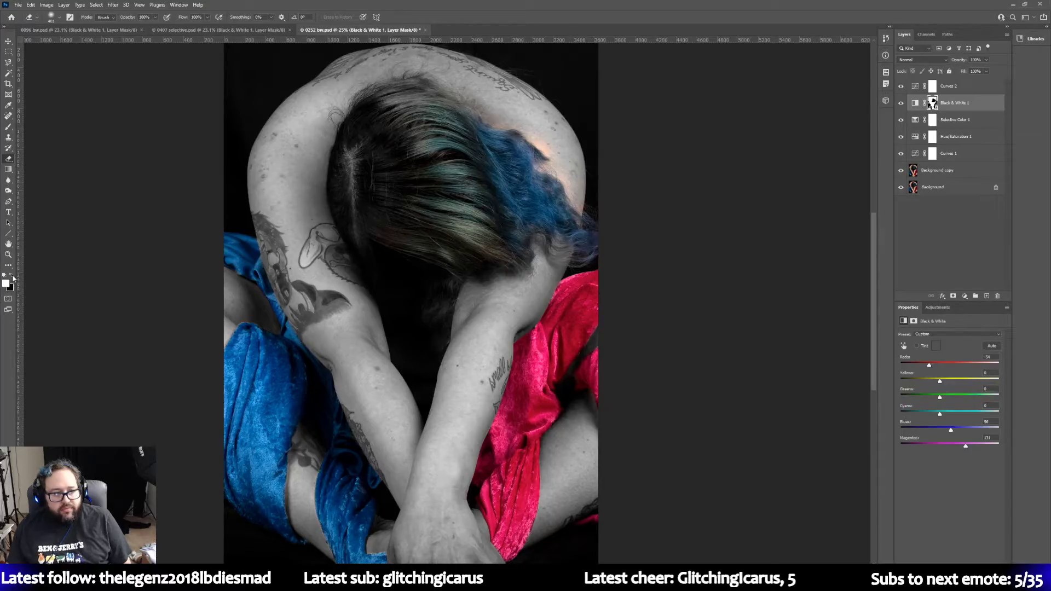
{"action": "mouse_move", "coordinate": [418, 300]}
{"action": "left_mouse_down"}
{"action": "mouse_move", "coordinate": [438, 297]}
{"action": "mouse_move", "coordinate": [430, 323]}
{"action": "mouse_move", "coordinate": [443, 285]}
{"action": "mouse_move", "coordinate": [430, 336]}
{"action": "mouse_move", "coordinate": [410, 321]}
{"action": "left_mouse_up"}
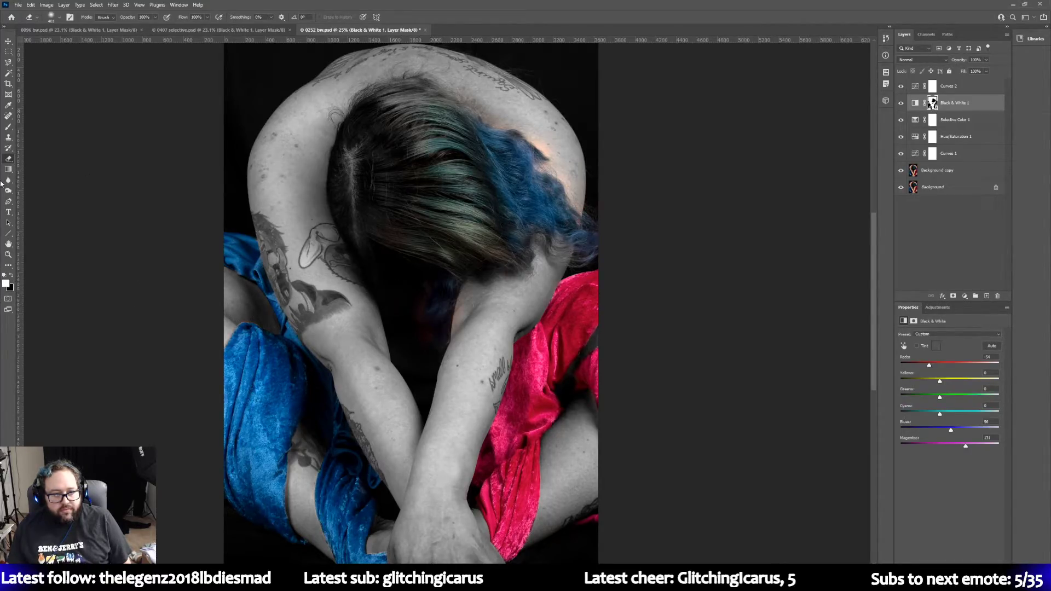
{"action": "left_click", "coordinate": [11, 276]}
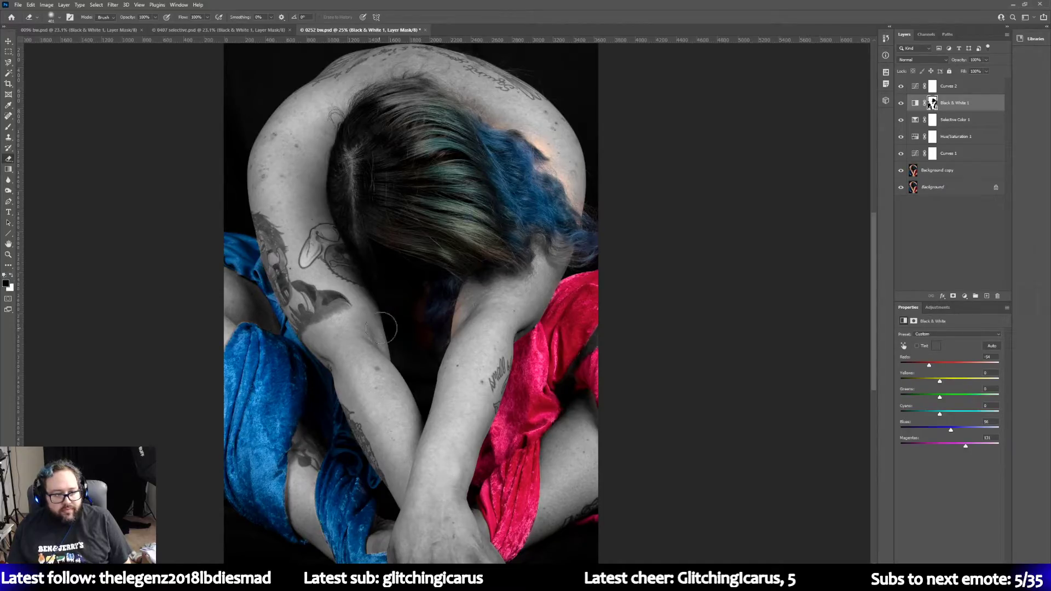
{"action": "left_click_drag", "start_coordinate": [411, 287], "coordinate": [411, 331]}
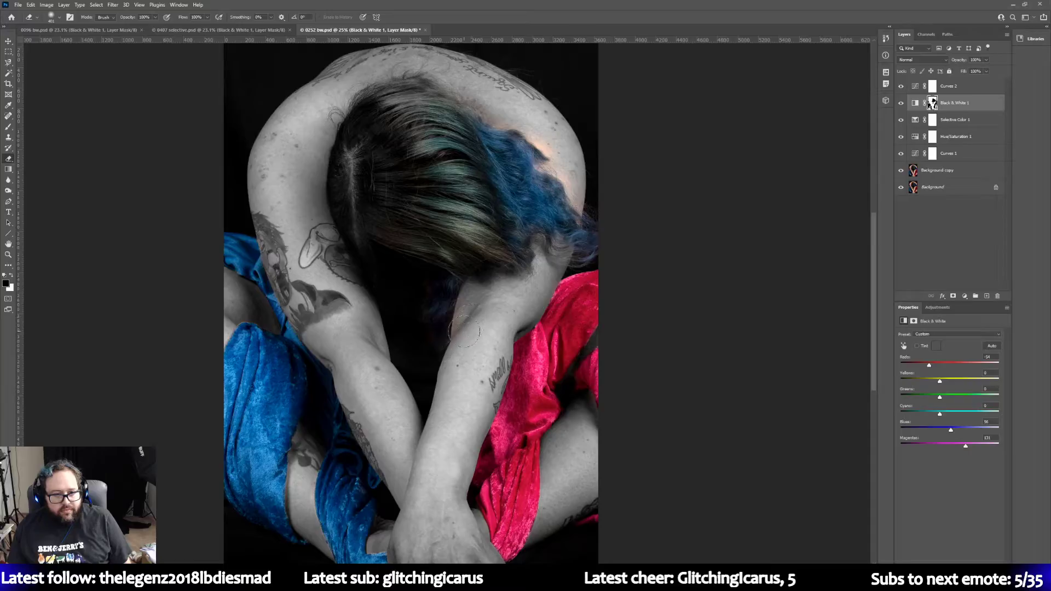
{"action": "mouse_move", "coordinate": [546, 127]}
{"action": "left_mouse_down"}
{"action": "mouse_move", "coordinate": [590, 193]}
{"action": "mouse_move", "coordinate": [583, 217]}
{"action": "left_mouse_up"}
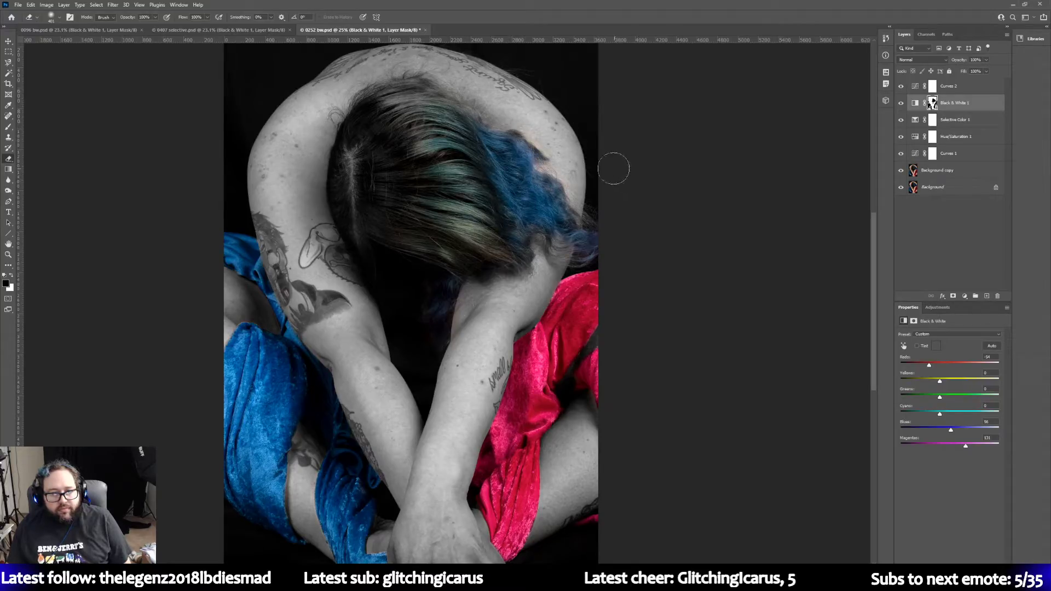
Step: Touch up the mask where the hanging blue strands meet the forearm, restoring black and white on the tinted skin
{"action": "left_click", "coordinate": [8, 255]}
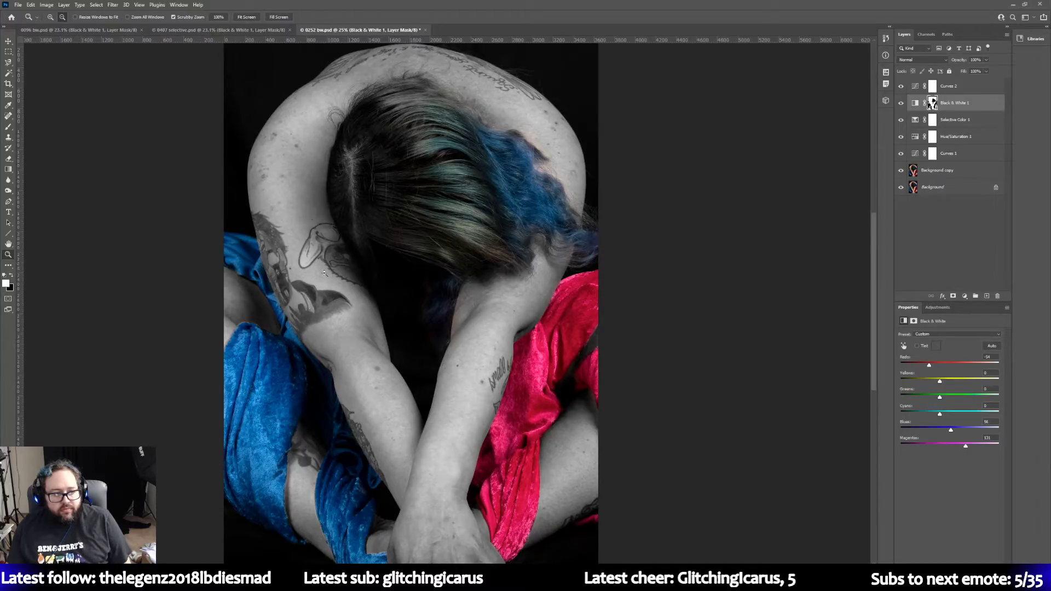
{"action": "left_click", "coordinate": [8, 159]}
{"action": "left_click_drag", "start_coordinate": [461, 305], "coordinate": [469, 311]}
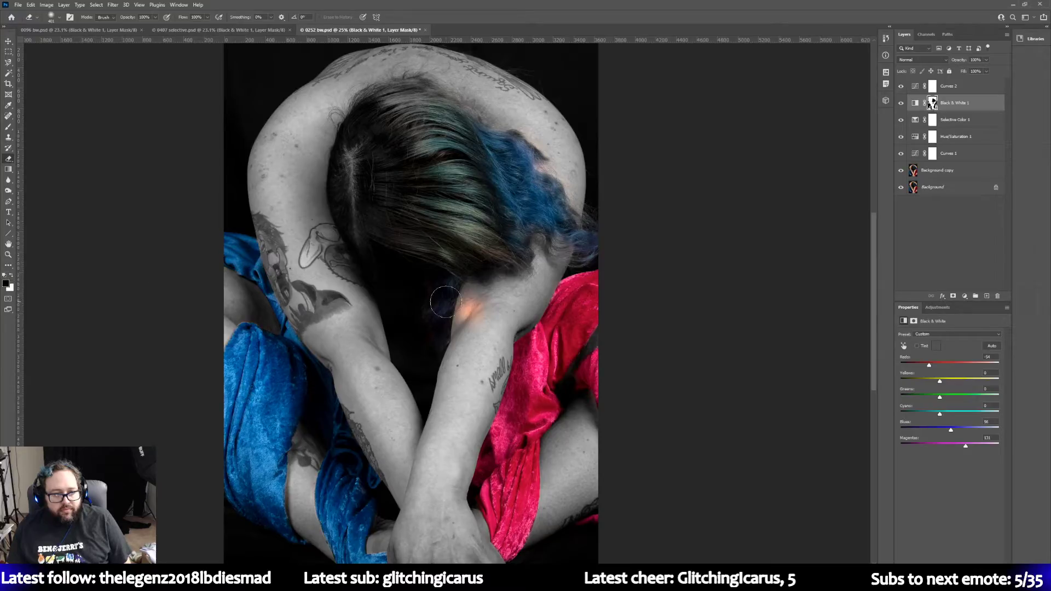
{"action": "left_click_drag", "start_coordinate": [466, 309], "coordinate": [460, 340]}
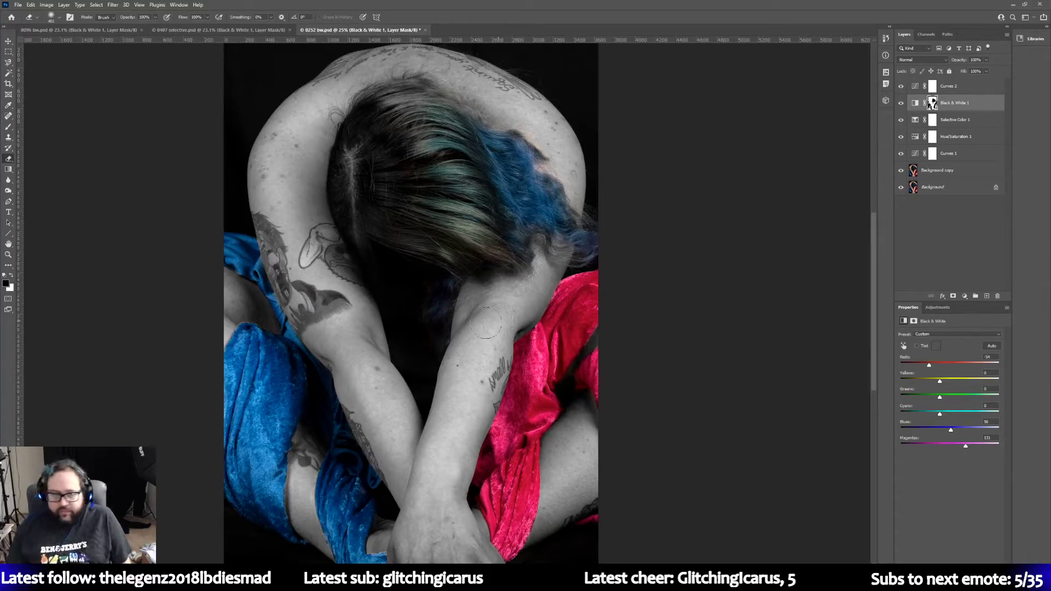
Step: Mask the orange-tinted shoulder skin along the outer edge of the blue curls back to black and white
{"action": "key", "text": "z"}
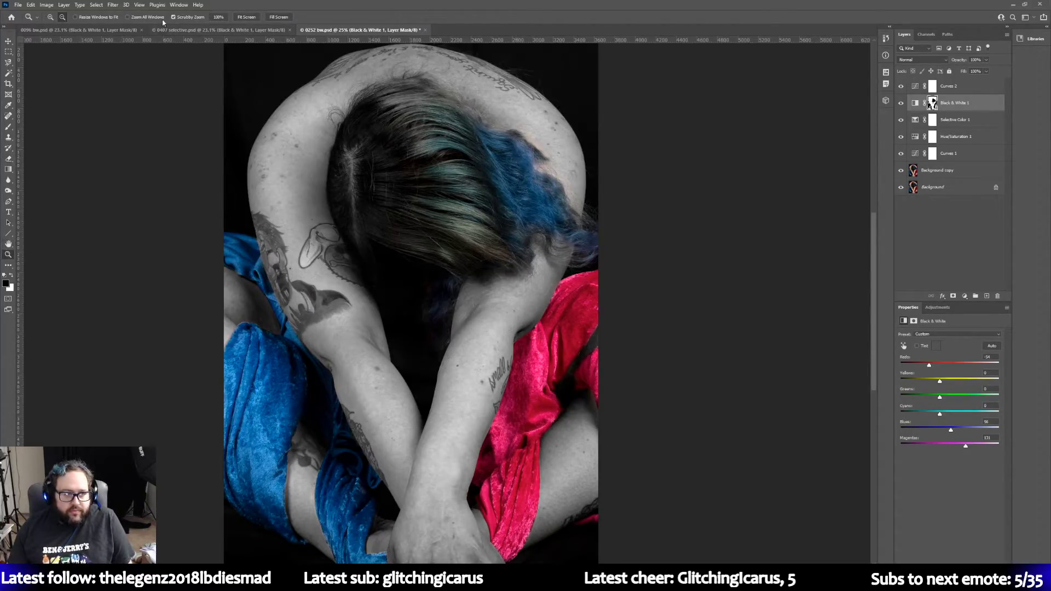
{"action": "left_click", "coordinate": [550, 155]}
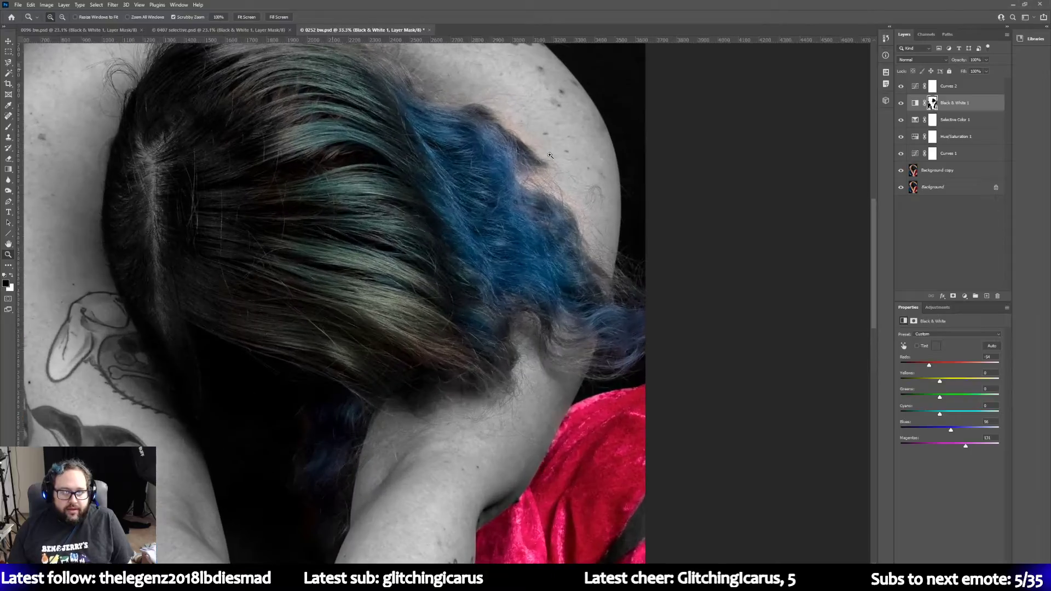
{"action": "left_click", "coordinate": [550, 155]}
{"action": "scroll", "coordinate": [550, 155], "scroll_direction": "up", "scroll_amount": 1}
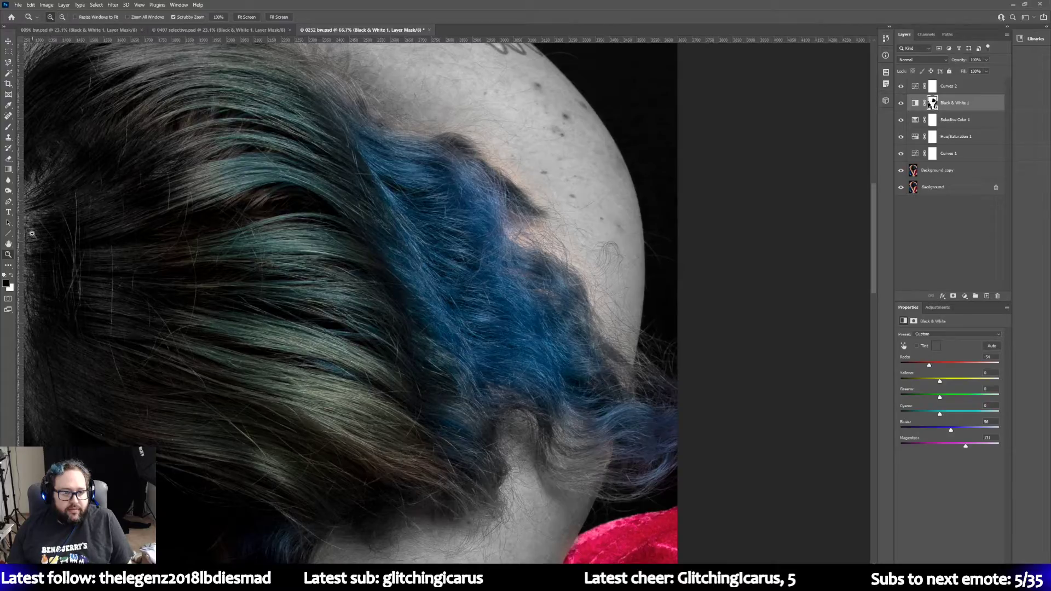
{"action": "left_click", "coordinate": [9, 159]}
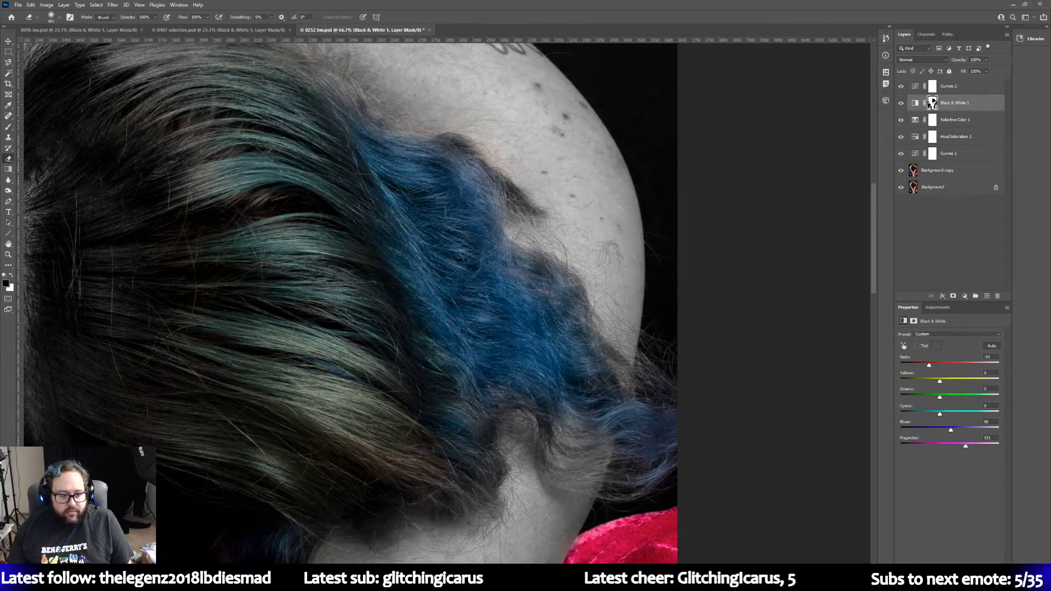
Step: Examine the hair from crown to hanging strands for grey patches and for colour spilling onto the skin
{"action": "left_click_drag", "start_coordinate": [624, 566], "coordinate": [548, 563]}
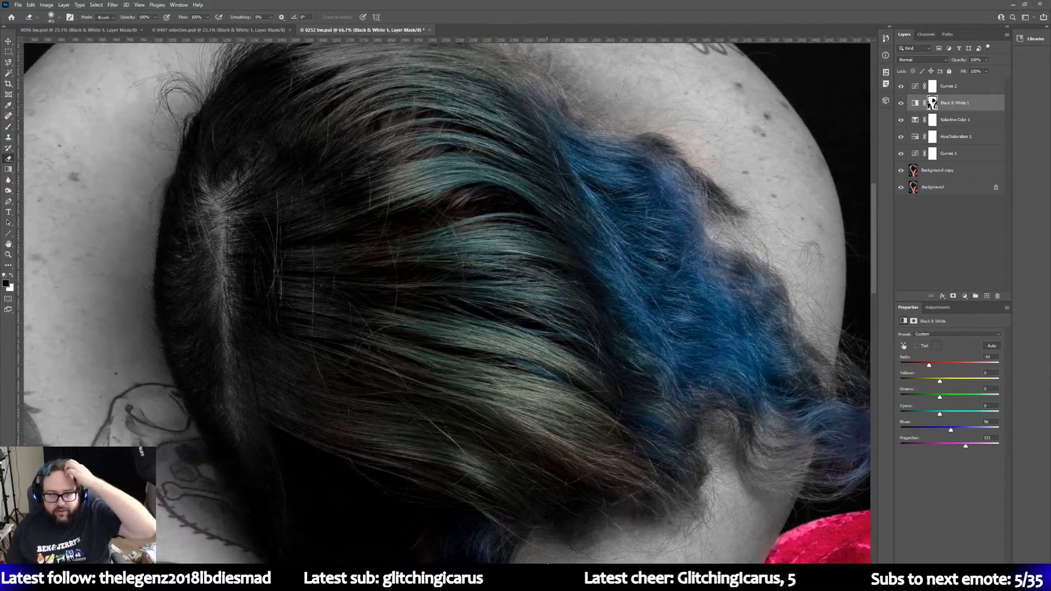
{"action": "scroll", "coordinate": [507, 300], "scroll_direction": "down", "scroll_amount": 5}
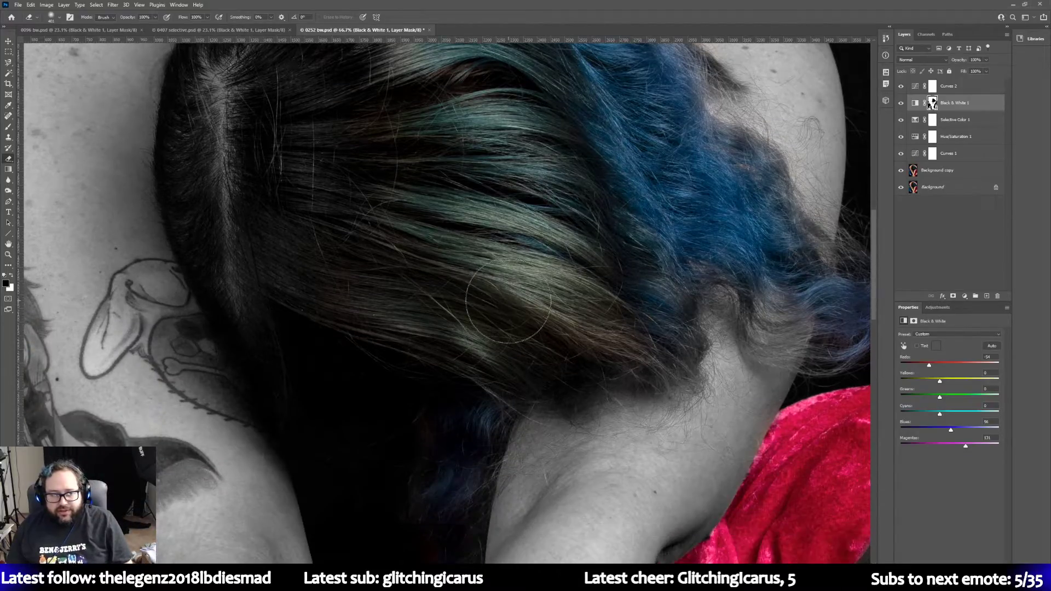
{"action": "scroll", "coordinate": [508, 301], "scroll_direction": "down", "scroll_amount": 3}
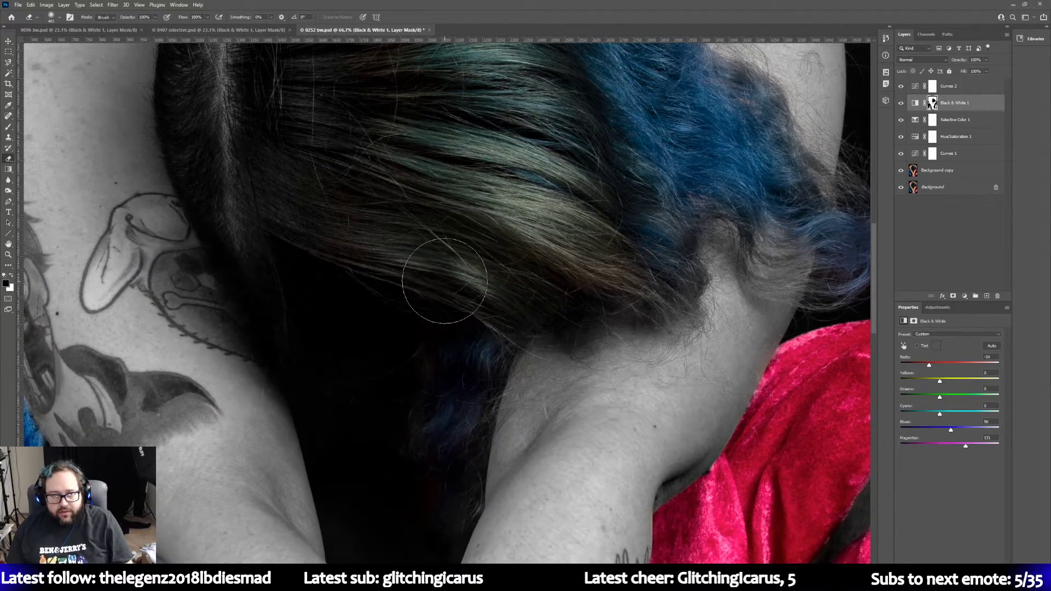
{"action": "scroll", "coordinate": [444, 280], "scroll_direction": "down", "scroll_amount": 1}
{"action": "scroll", "coordinate": [385, 270], "scroll_direction": "down", "scroll_amount": 3}
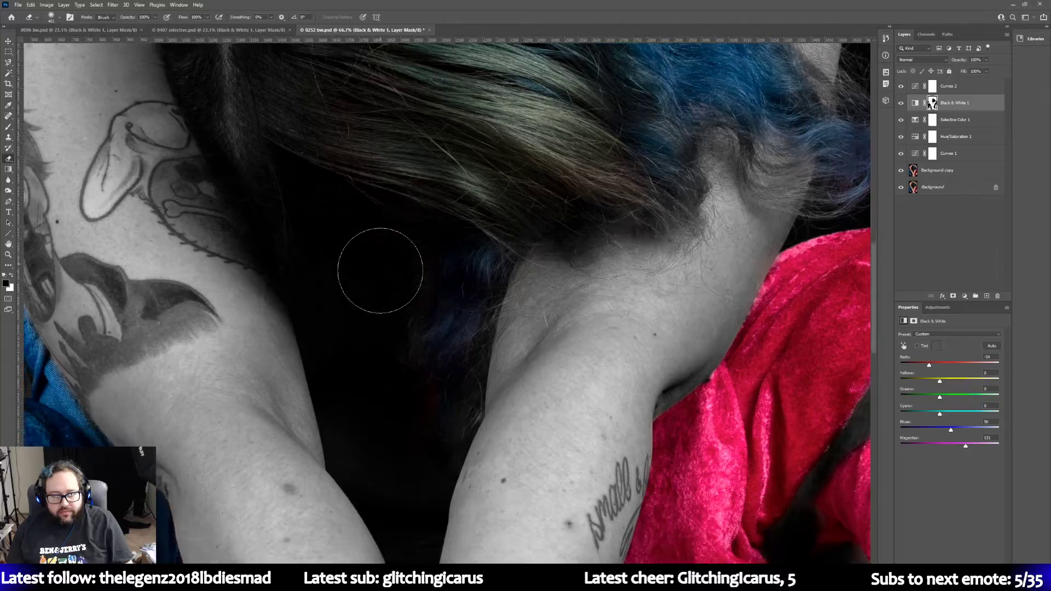
{"action": "scroll", "coordinate": [350, 296], "scroll_direction": "up", "scroll_amount": 9}
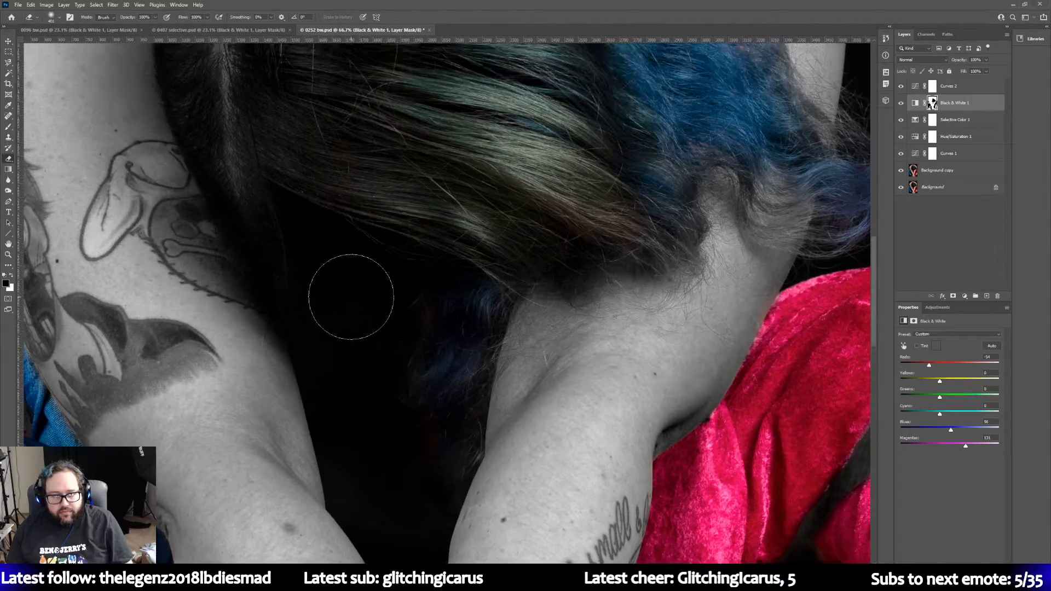
{"action": "scroll", "coordinate": [348, 296], "scroll_direction": "up", "scroll_amount": 2}
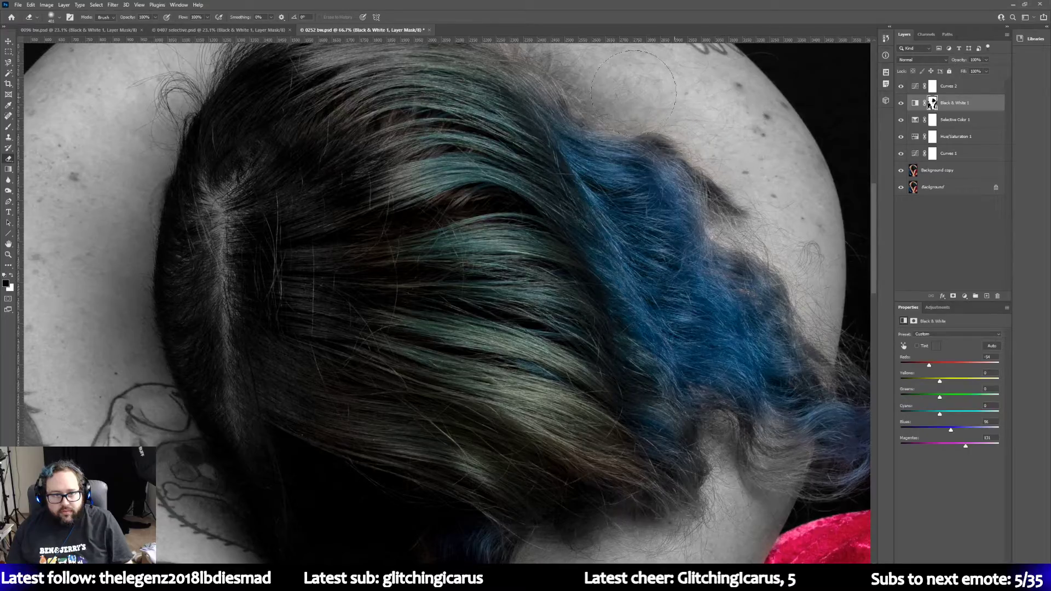
{"action": "scroll", "coordinate": [634, 91], "scroll_direction": "up", "scroll_amount": 1}
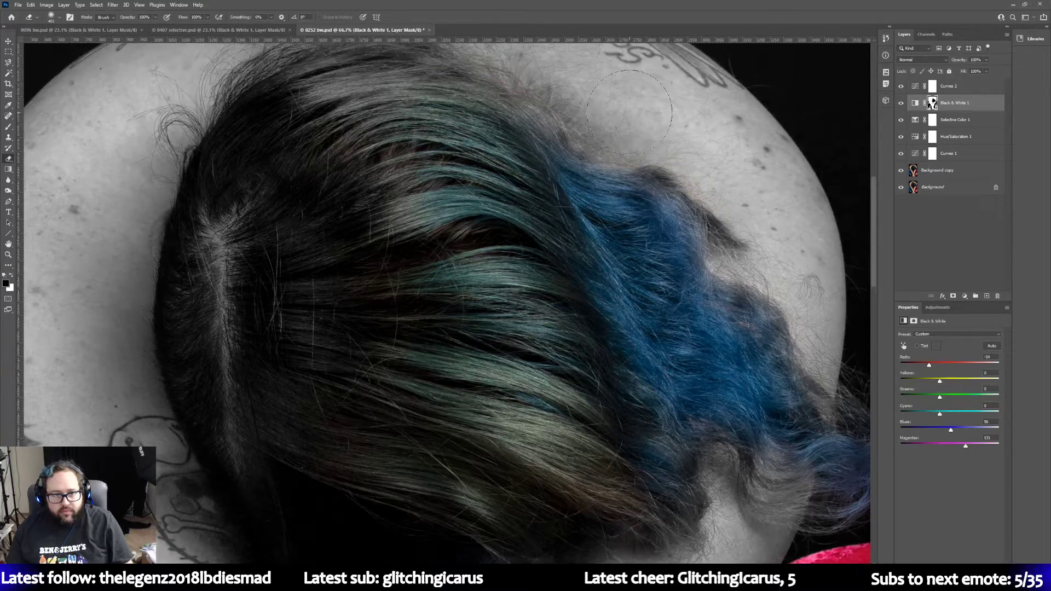
Step: Lower the eraser opacity to 28% and softly reveal colour in the blue curl ends over the upper arm
{"action": "left_click", "coordinate": [155, 21]}
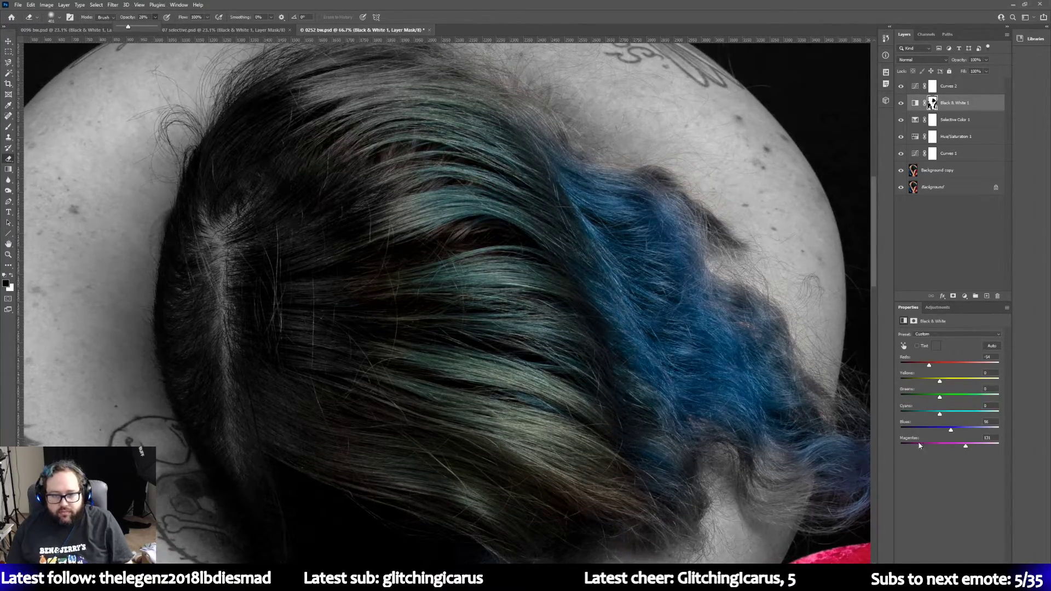
{"action": "left_click", "coordinate": [781, 441]}
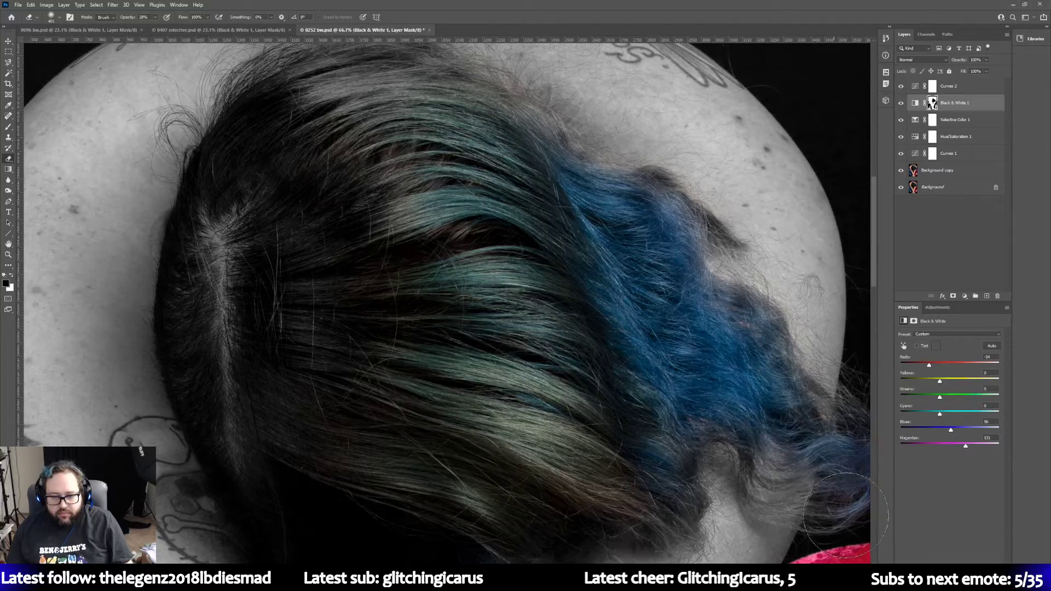
{"action": "left_click", "coordinate": [12, 276]}
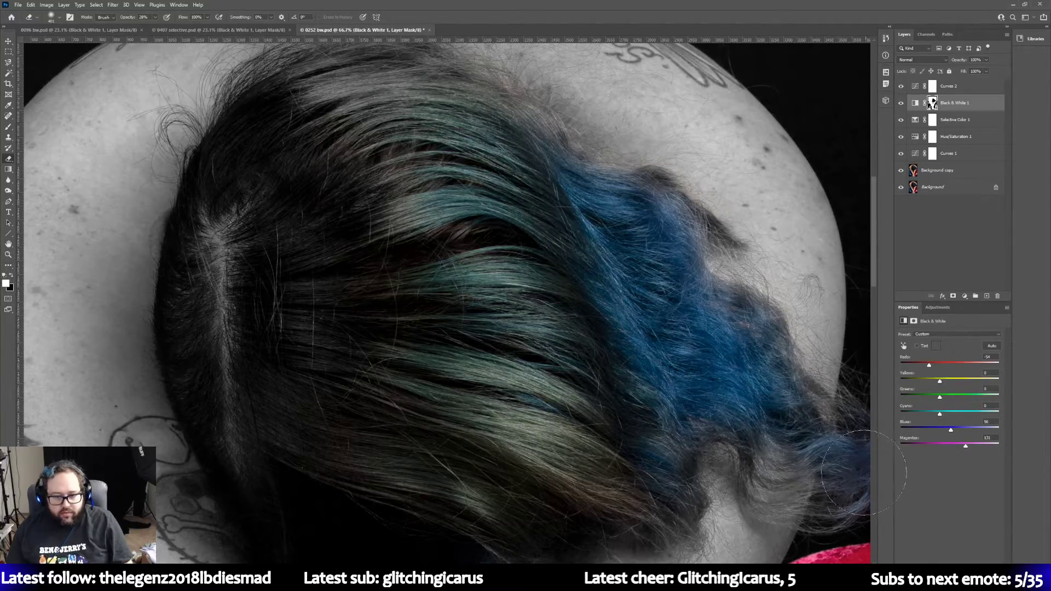
{"action": "mouse_move", "coordinate": [862, 475]}
{"action": "left_mouse_down"}
{"action": "mouse_move", "coordinate": [765, 457]}
{"action": "mouse_move", "coordinate": [800, 491]}
{"action": "mouse_move", "coordinate": [874, 503]}
{"action": "mouse_move", "coordinate": [778, 514]}
{"action": "left_mouse_up"}
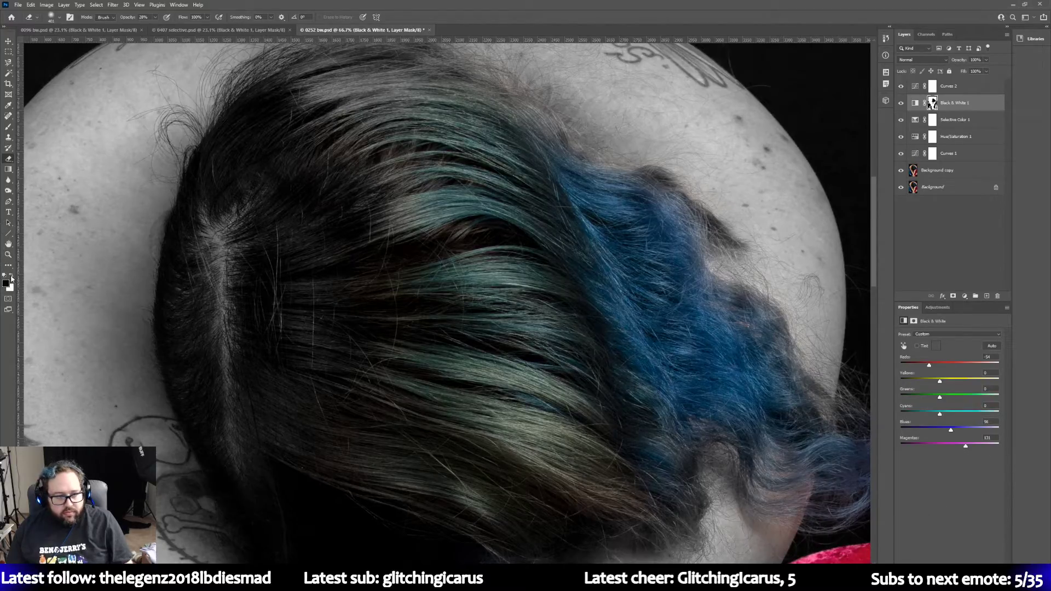
Step: Softly reveal colour in the lowest curl ends beside the upper arm and check the result across the whole image
{"action": "mouse_move", "coordinate": [792, 505]}
{"action": "left_mouse_down"}
{"action": "mouse_move", "coordinate": [782, 506]}
{"action": "mouse_move", "coordinate": [799, 514]}
{"action": "left_mouse_up"}
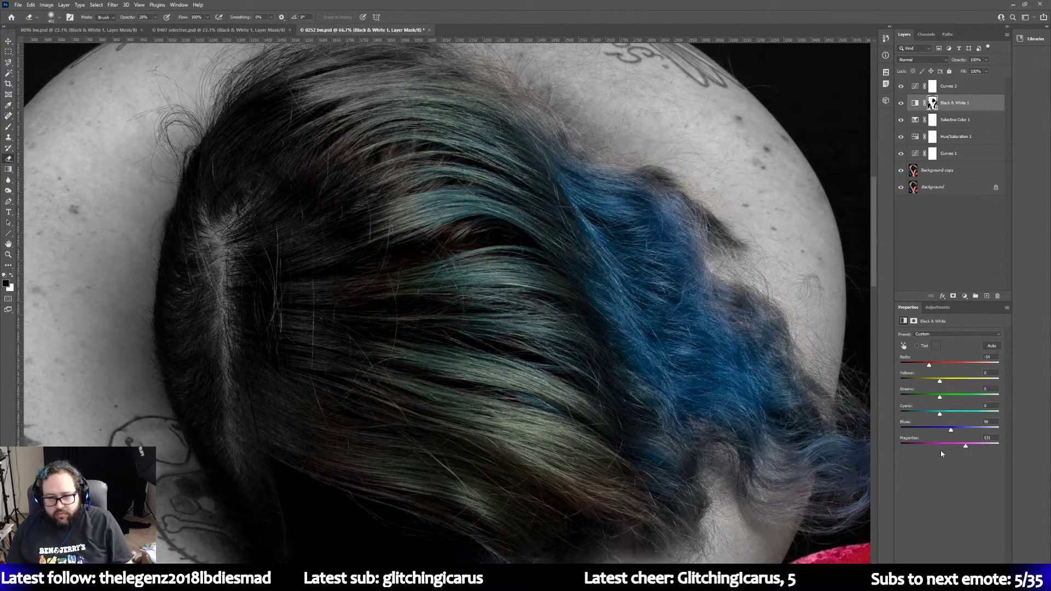
{"action": "scroll", "coordinate": [420, 321], "scroll_direction": "down", "scroll_amount": 10}
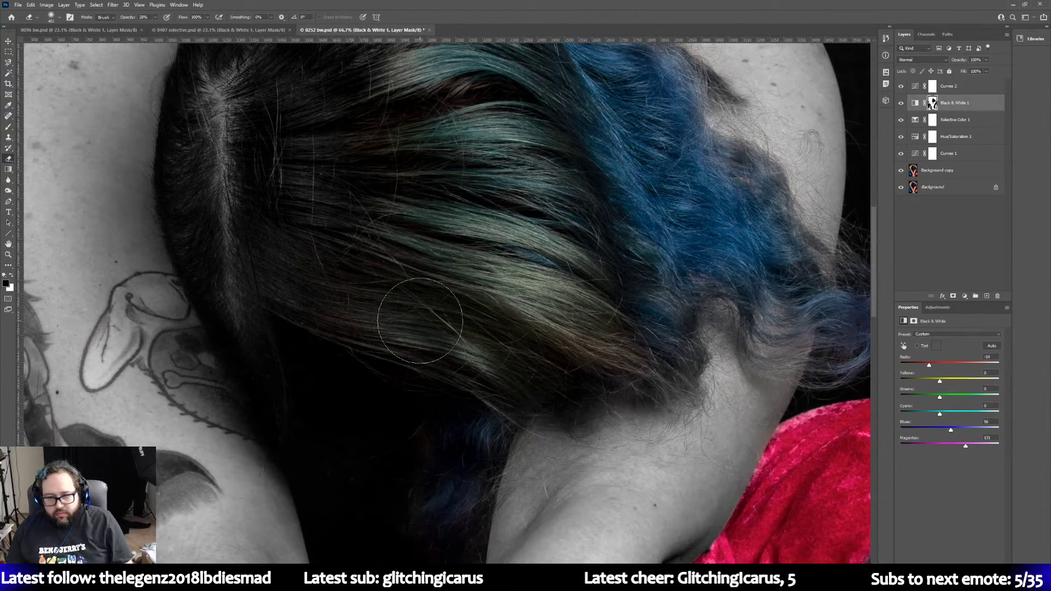
{"action": "scroll", "coordinate": [420, 320], "scroll_direction": "down", "scroll_amount": 5}
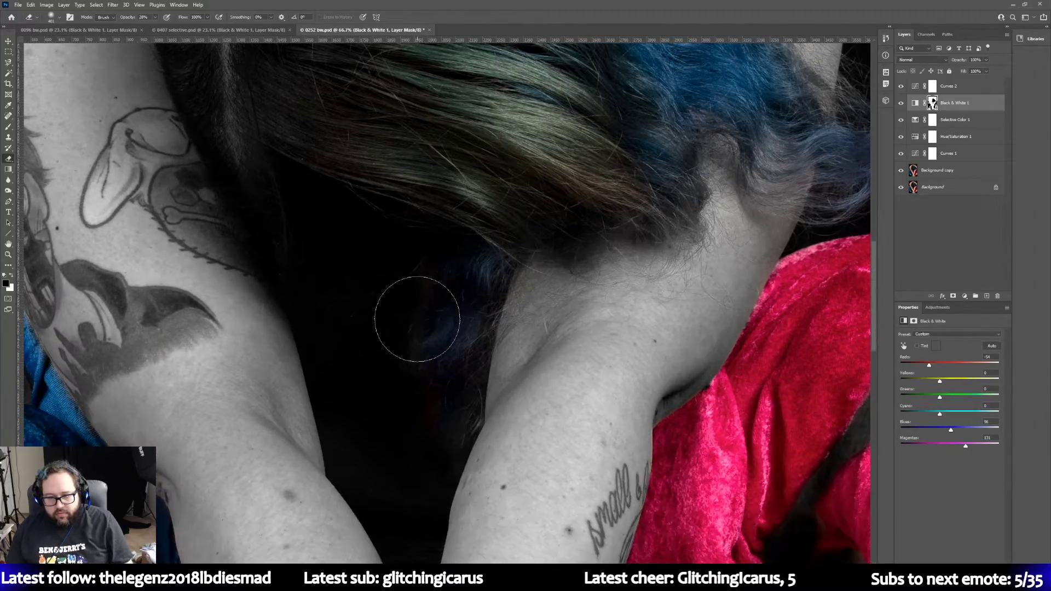
{"action": "left_click", "coordinate": [8, 255]}
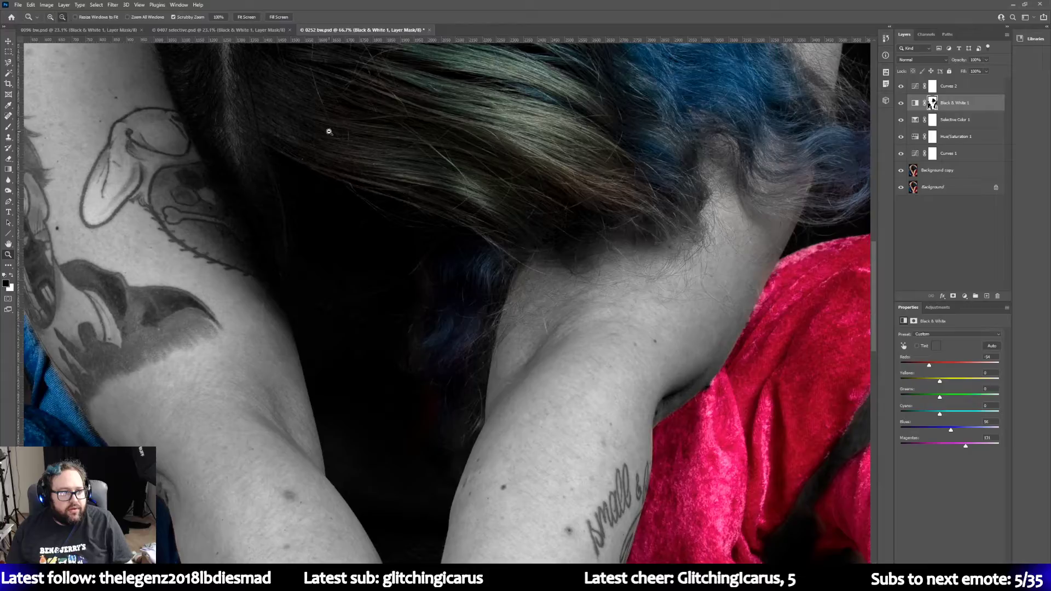
{"action": "left_click", "coordinate": [244, 16]}
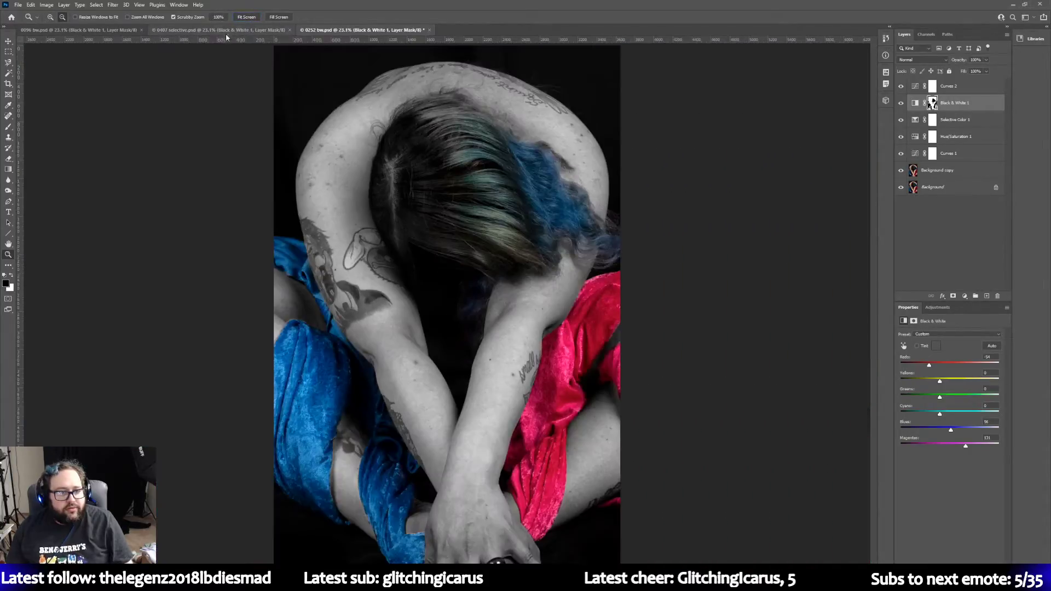
Step: Save the selective-colour version as a separate Photoshop file named 0252 selective, with maximum compatibility
{"action": "left_click", "coordinate": [18, 5]}
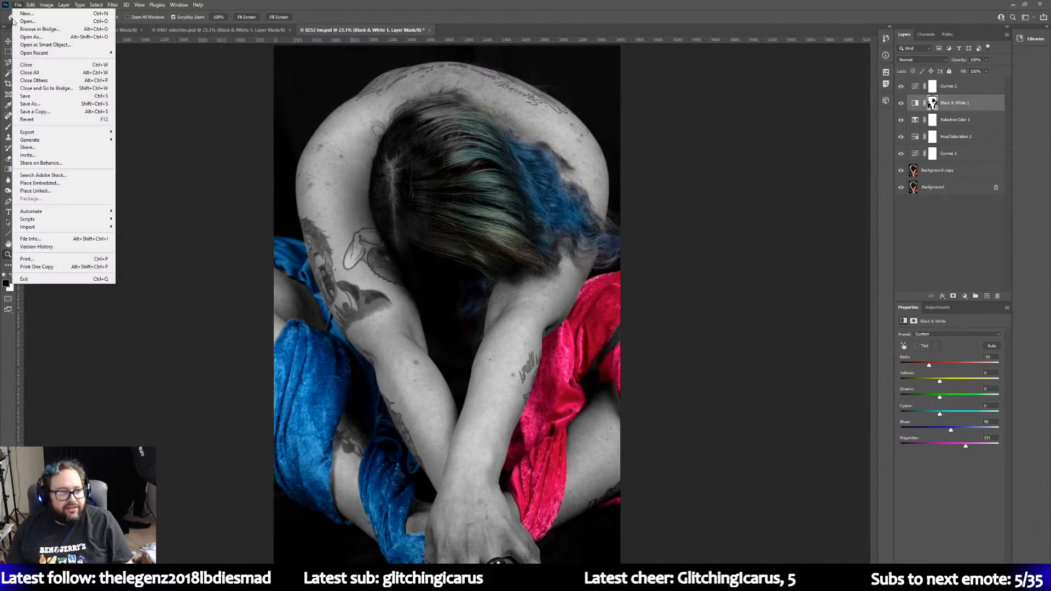
{"action": "left_click", "coordinate": [40, 105]}
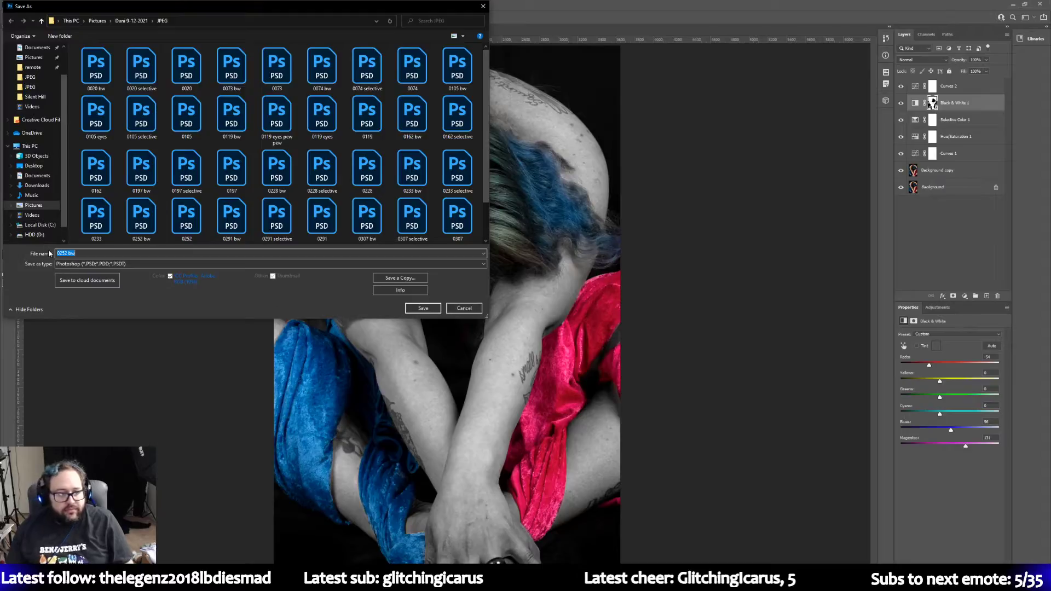
{"action": "double_click", "coordinate": [71, 252]}
{"action": "type", "text": "sele"}
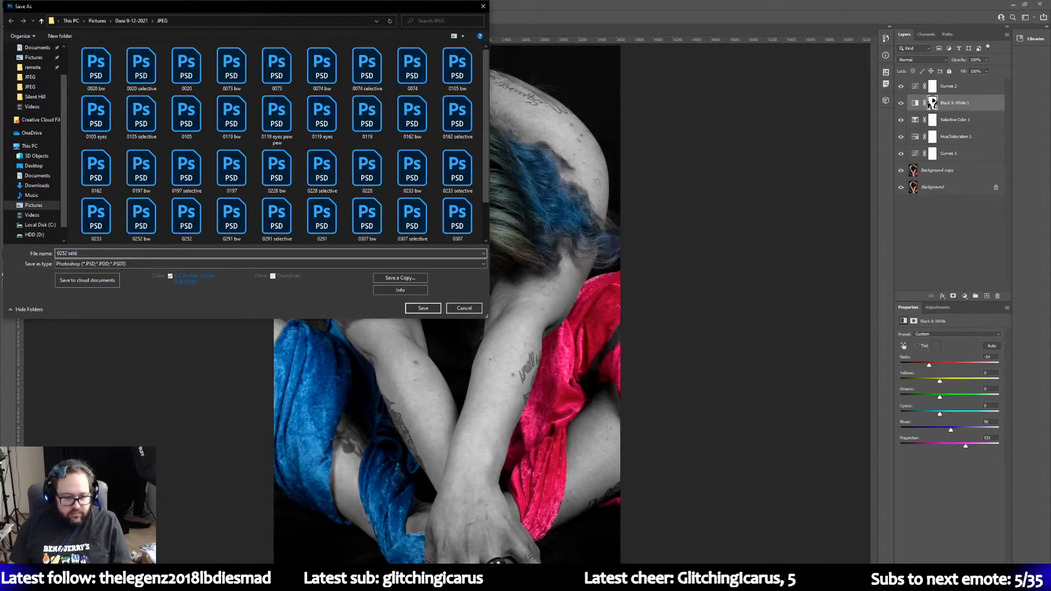
{"action": "type", "text": "ctive"}
{"action": "key", "text": "Return"}
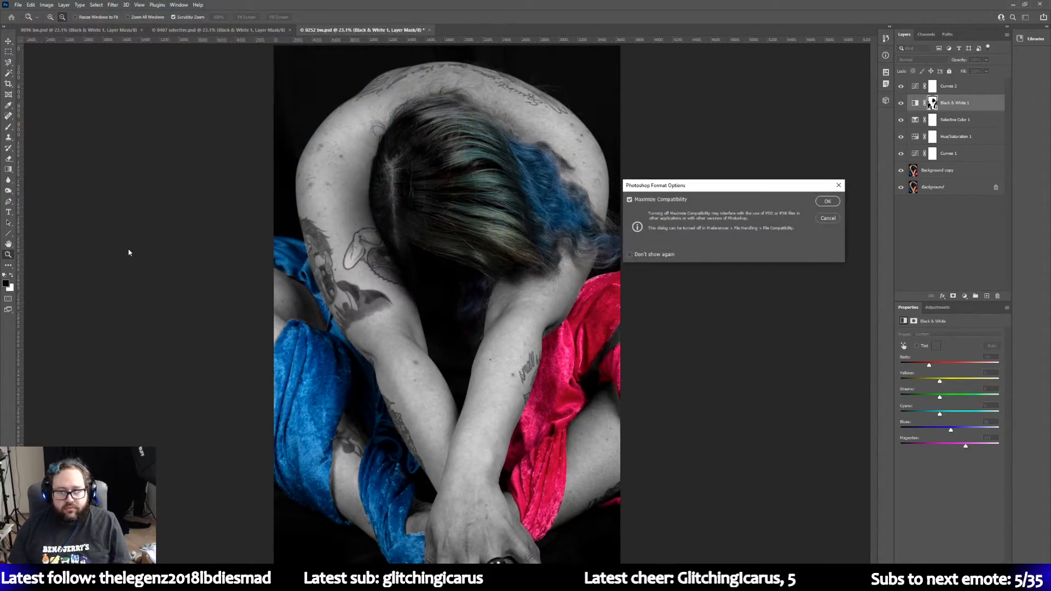
{"action": "key", "text": "Return"}
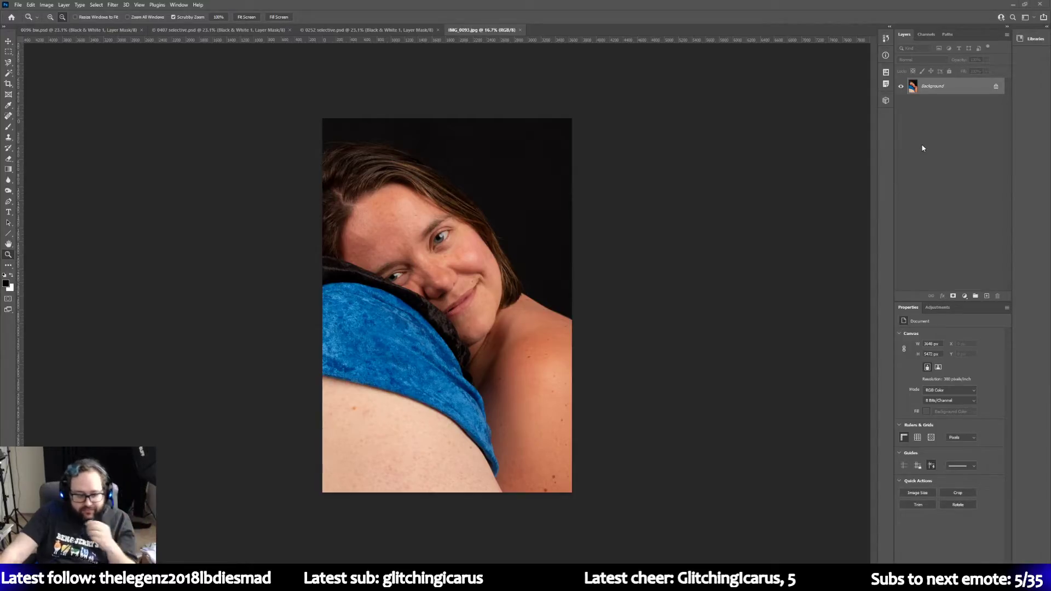
Step: Duplicate the new portrait's background layer and add a Curves adjustment with the white point at input 241
{"action": "right_click", "coordinate": [944, 86]}
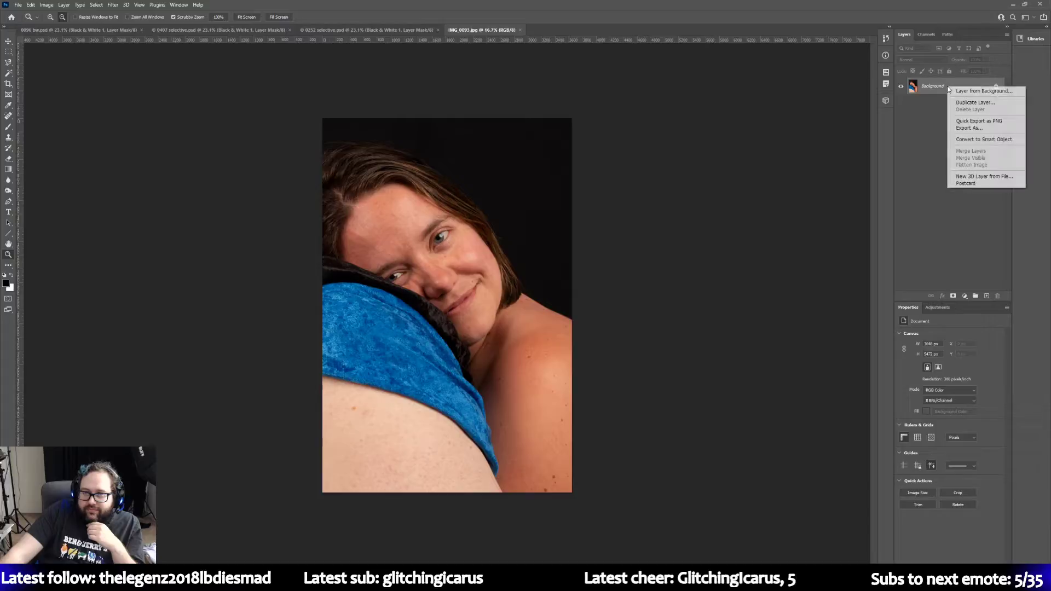
{"action": "left_click", "coordinate": [974, 104]}
{"action": "left_click", "coordinate": [856, 204]}
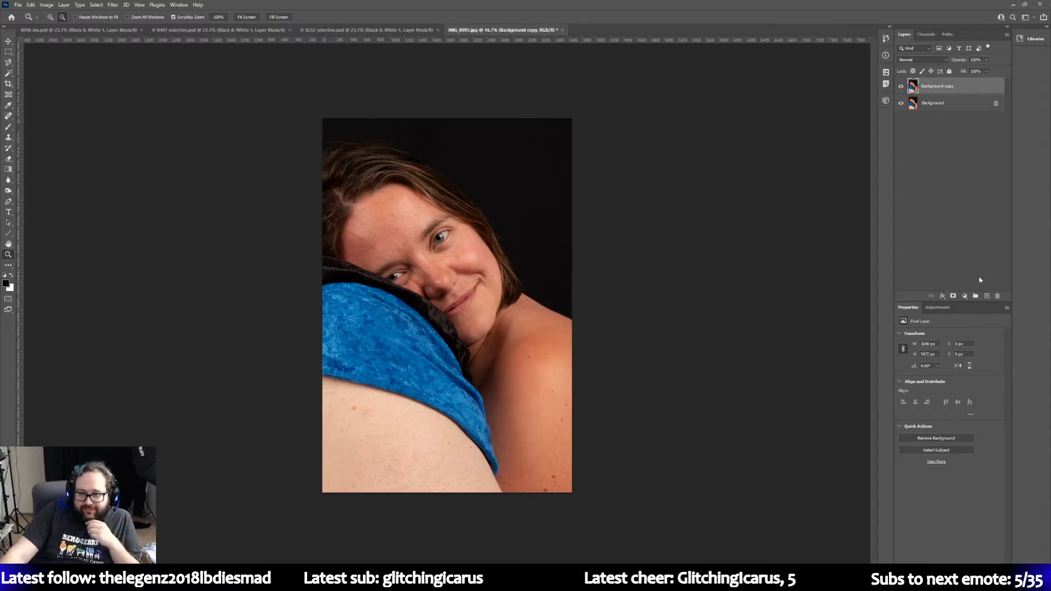
{"action": "left_click", "coordinate": [931, 309]}
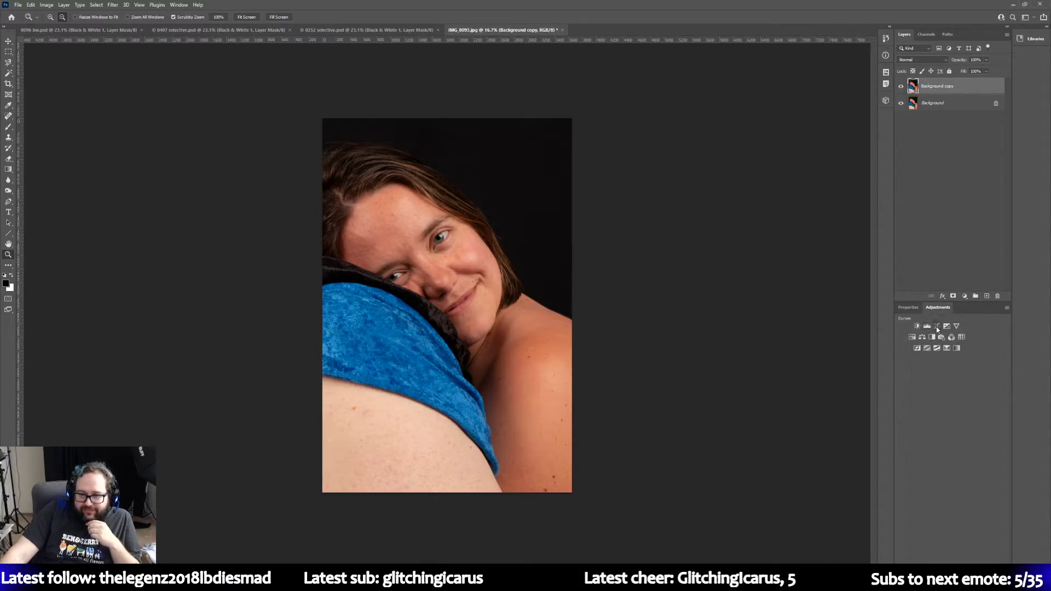
{"action": "left_click", "coordinate": [940, 326]}
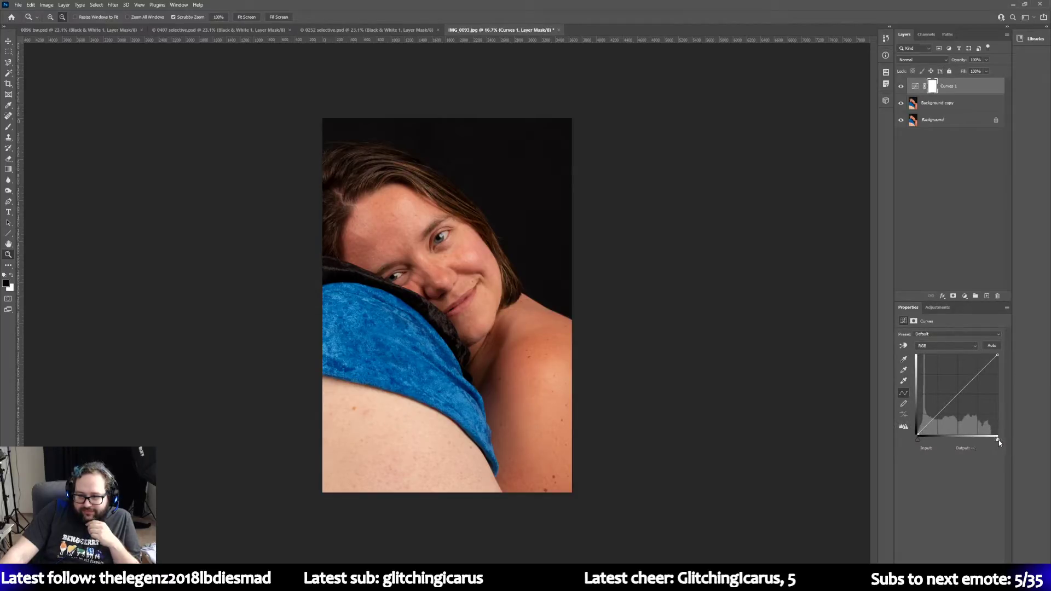
{"action": "left_click_drag", "start_coordinate": [997, 440], "coordinate": [993, 440]}
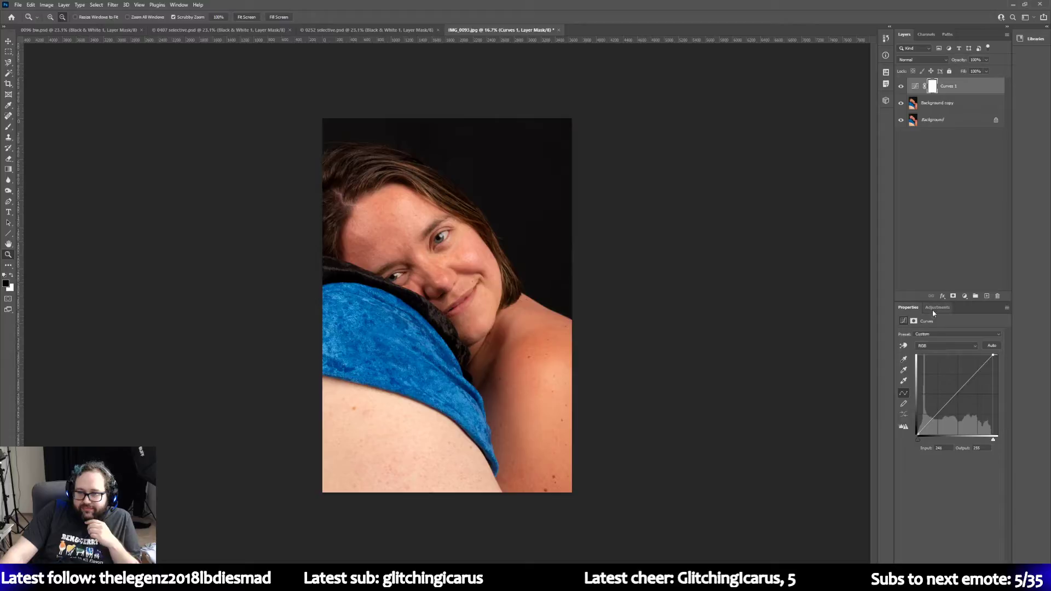
Step: Add a Hue/Saturation adjustment with master saturation at -10 and Reds saturation at -11
{"action": "left_click", "coordinate": [946, 309]}
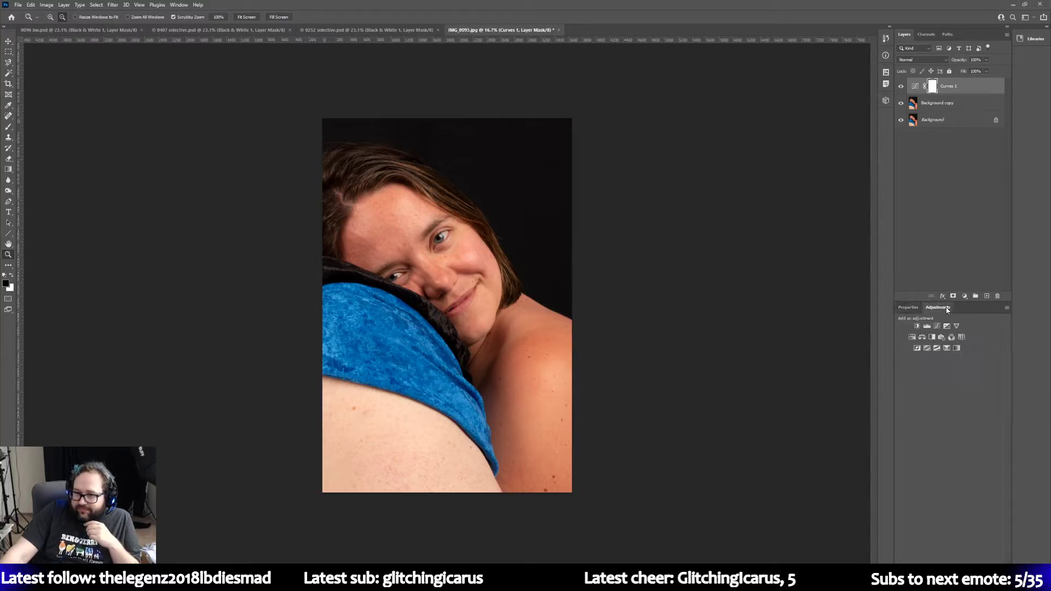
{"action": "left_click", "coordinate": [911, 337]}
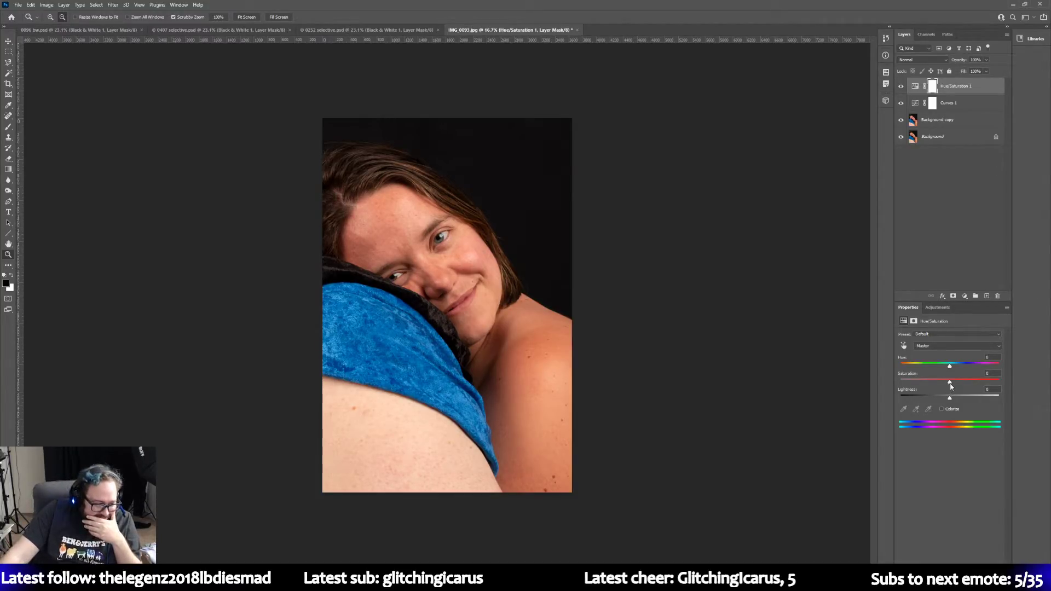
{"action": "left_click_drag", "start_coordinate": [951, 385], "coordinate": [945, 381]}
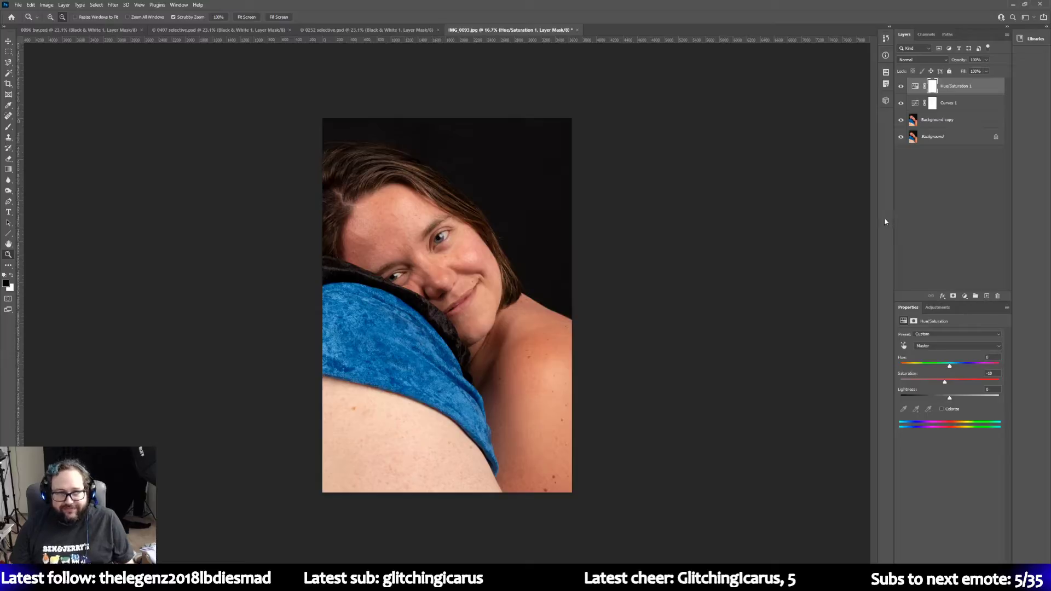
{"action": "left_click", "coordinate": [949, 347]}
{"action": "left_click", "coordinate": [936, 359]}
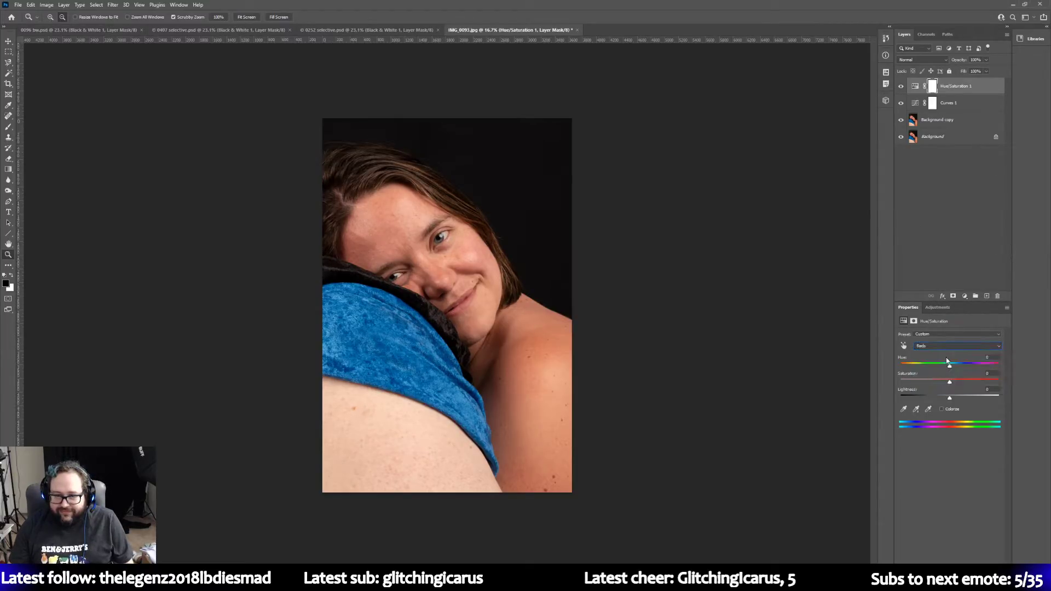
{"action": "left_click_drag", "start_coordinate": [948, 385], "coordinate": [943, 385]}
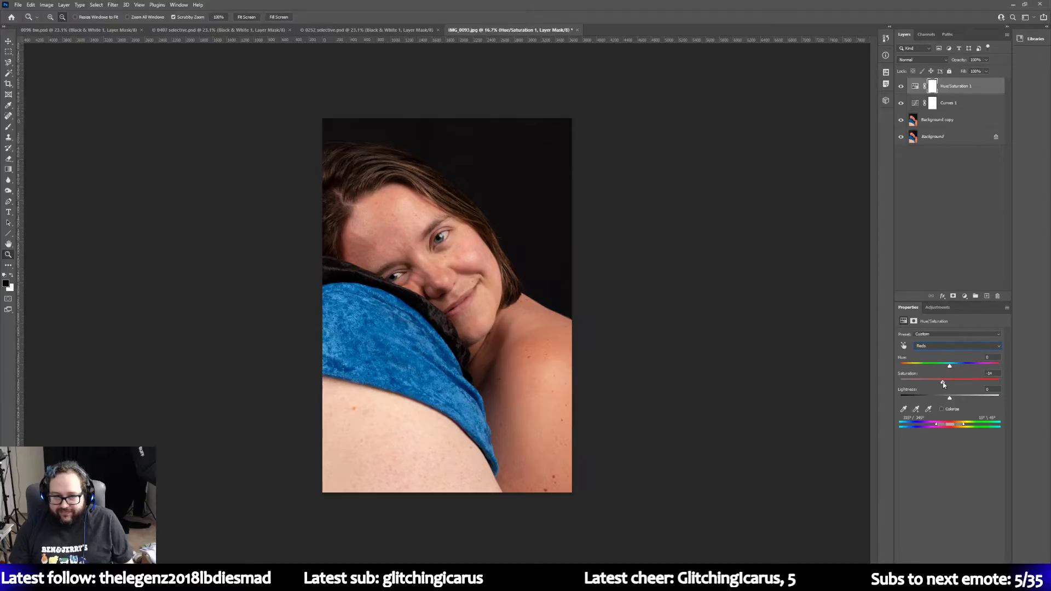
{"action": "left_click_drag", "start_coordinate": [899, 381], "coordinate": [946, 390]}
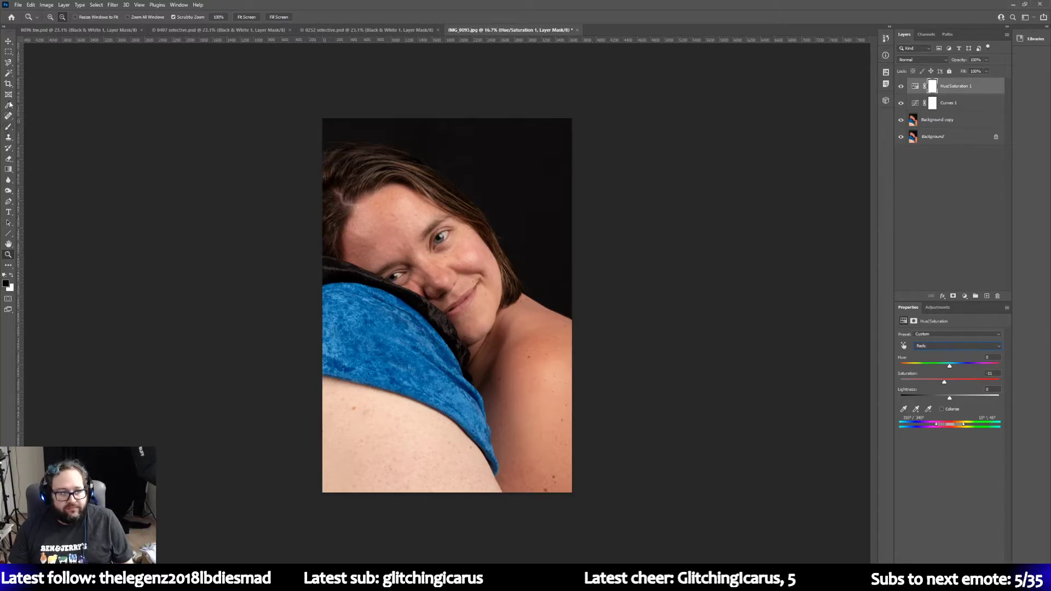
Step: On the Background copy layer, darken the lower-left belly corner and upper-right background with diagonal gradients, undoing the extra gradient over the upper background
{"action": "left_click", "coordinate": [968, 122]}
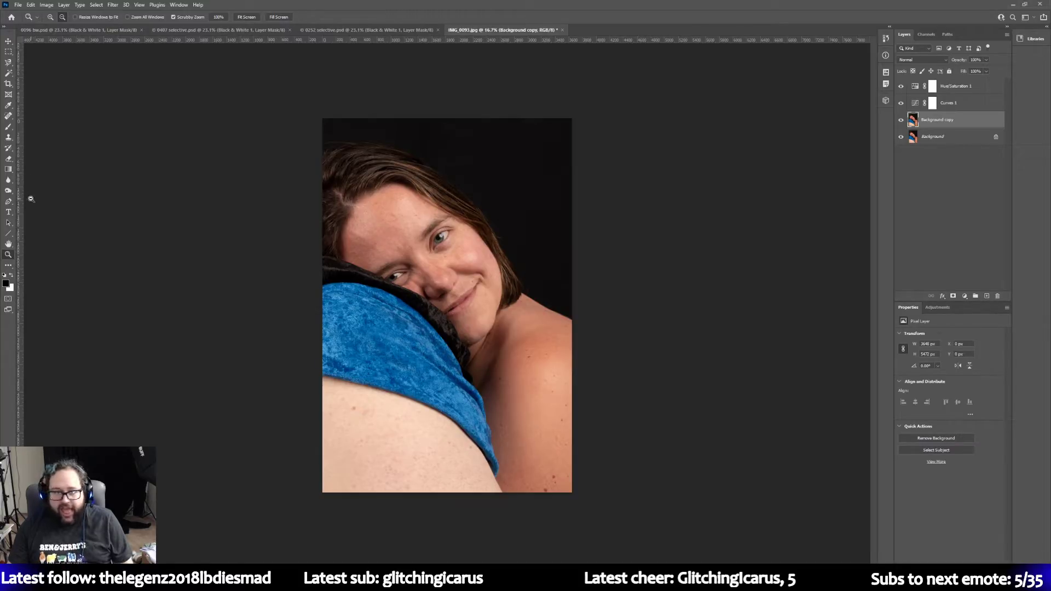
{"action": "left_click", "coordinate": [8, 169]}
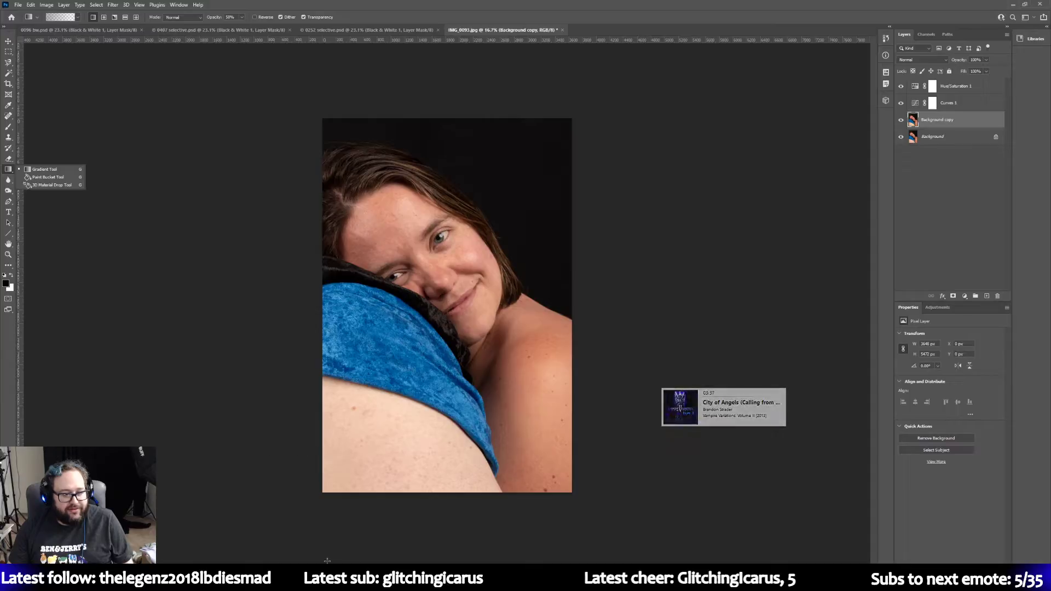
{"action": "left_click_drag", "start_coordinate": [310, 512], "coordinate": [434, 352]}
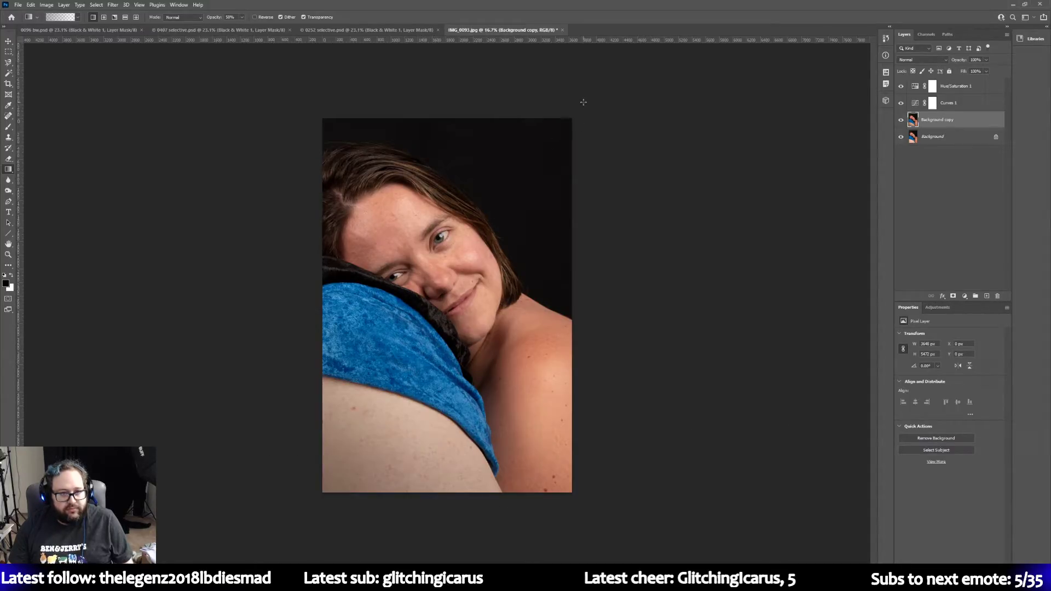
{"action": "left_click_drag", "start_coordinate": [583, 102], "coordinate": [461, 227]}
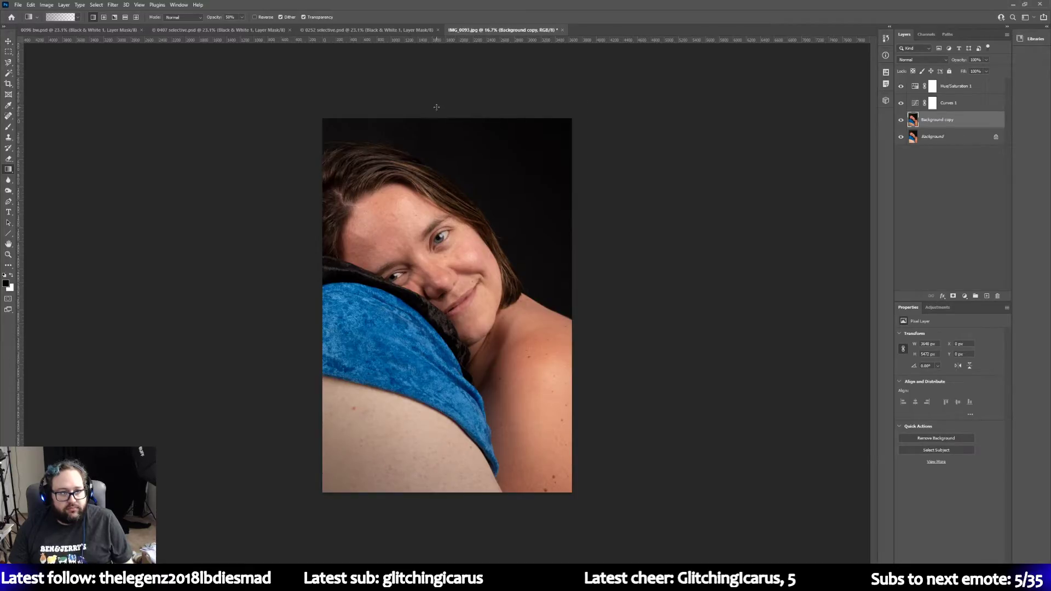
{"action": "left_click", "coordinate": [31, 5]}
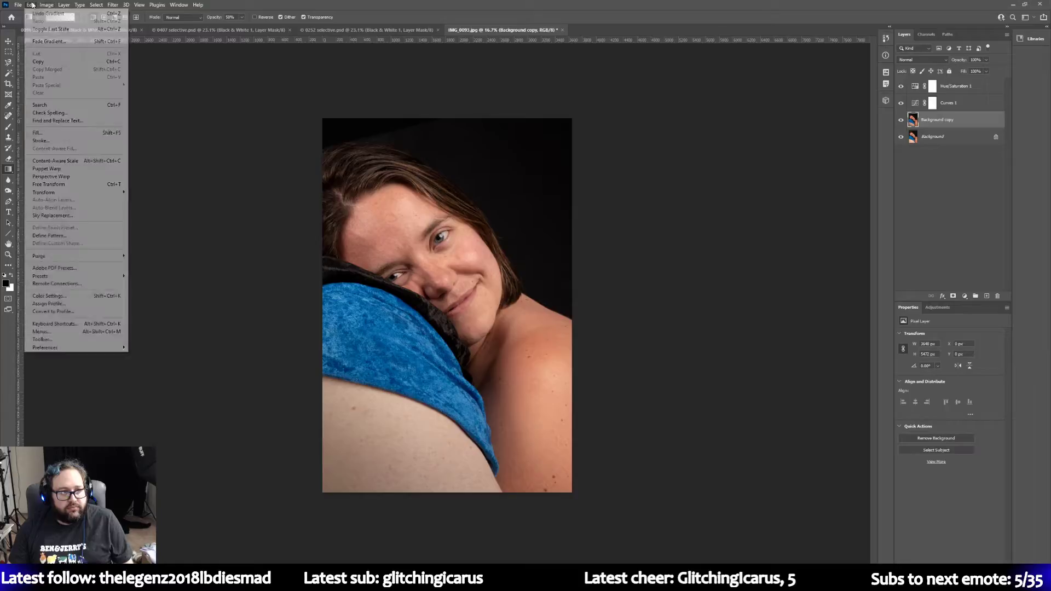
{"action": "left_click", "coordinate": [46, 14]}
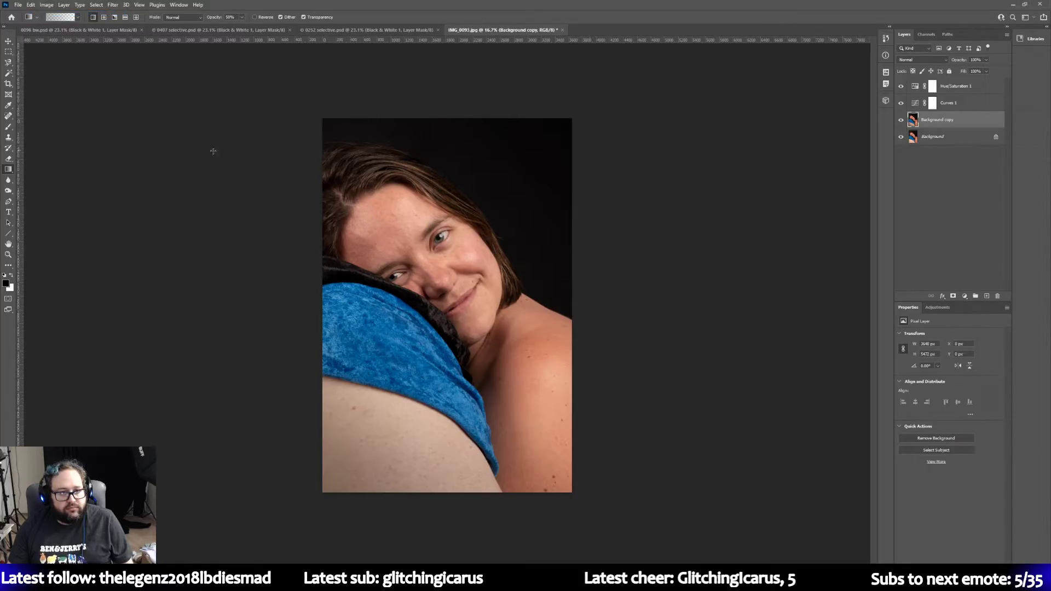
Step: Try darkening the background above the head with the Burn tool, and undo the stroke
{"action": "left_click", "coordinate": [8, 191]}
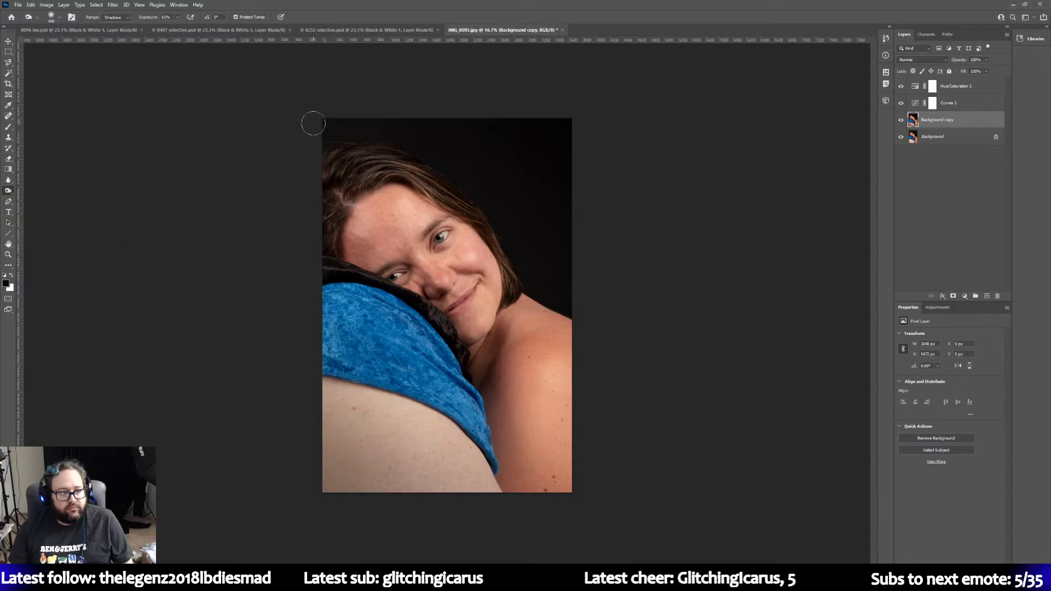
{"action": "mouse_move", "coordinate": [324, 121]}
{"action": "left_mouse_down"}
{"action": "mouse_move", "coordinate": [366, 117]}
{"action": "mouse_move", "coordinate": [542, 153]}
{"action": "mouse_move", "coordinate": [461, 133]}
{"action": "left_mouse_up"}
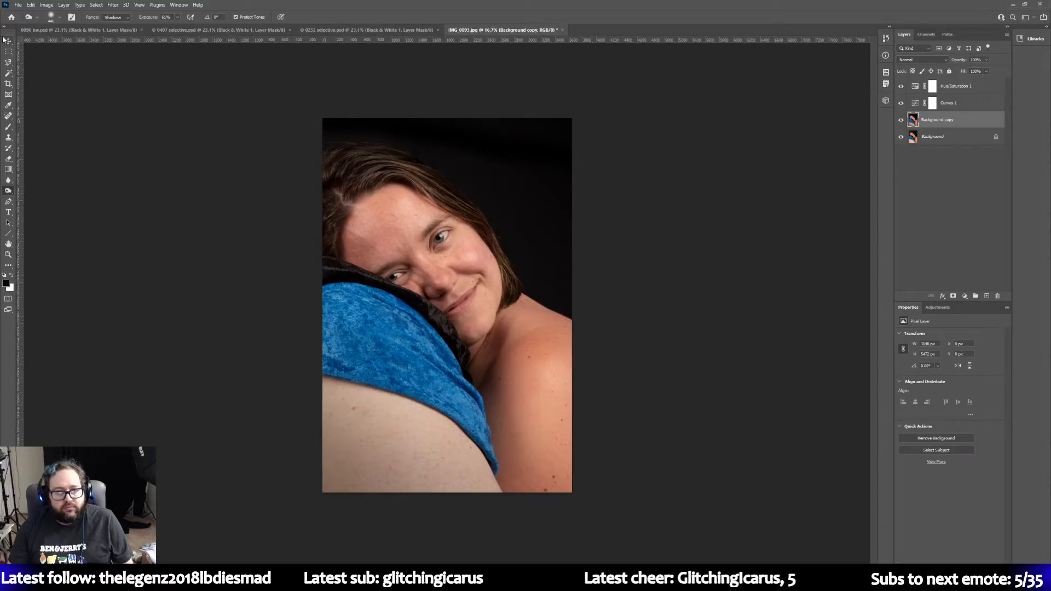
{"action": "left_click", "coordinate": [30, 4]}
{"action": "left_click", "coordinate": [41, 14]}
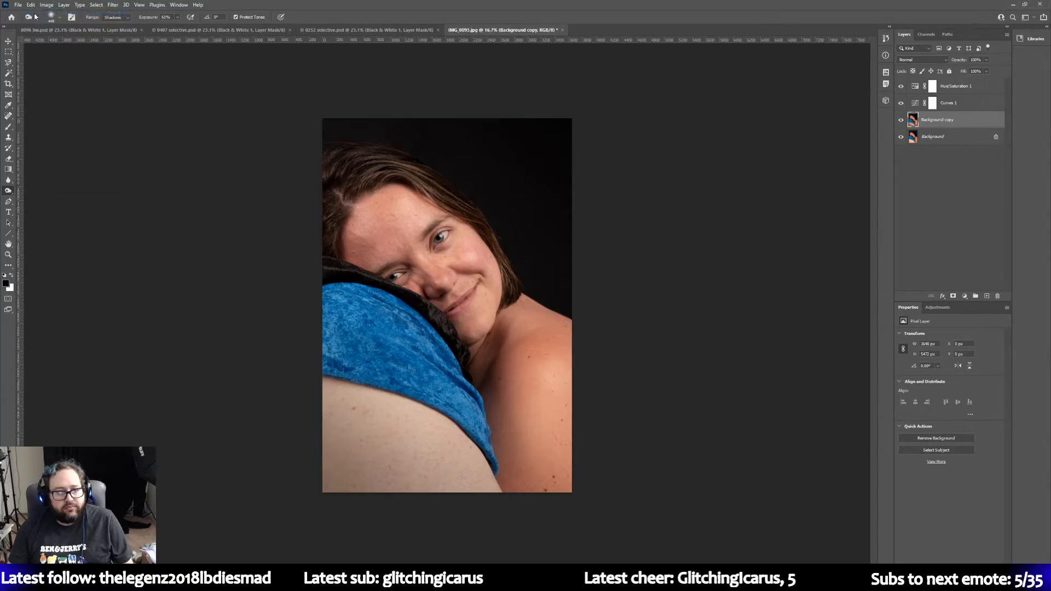
Step: Deepen the upper-right background corner with another diagonal gradient on the Background copy layer
{"action": "left_click", "coordinate": [9, 169]}
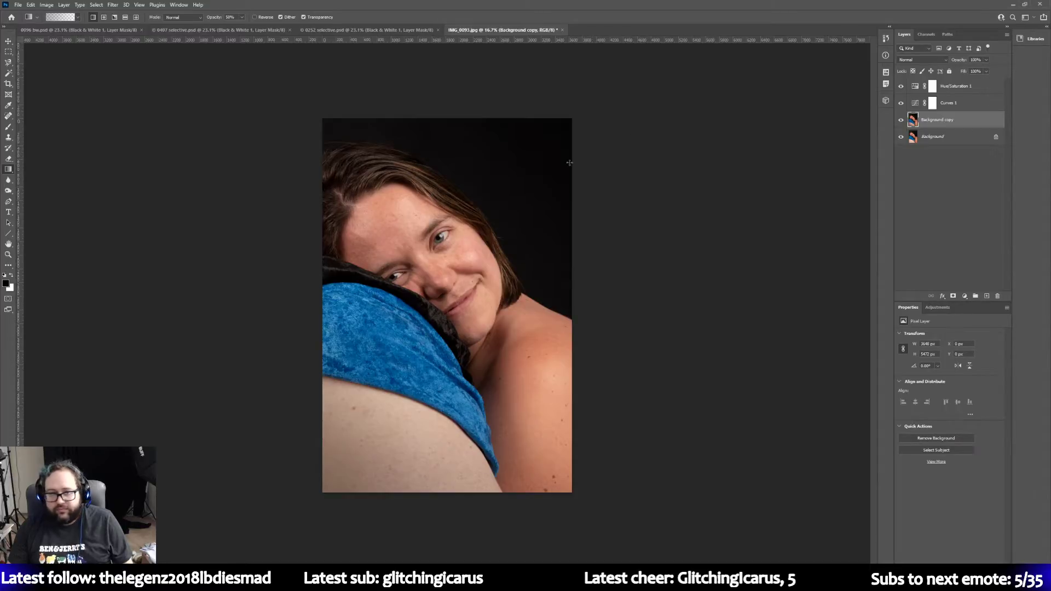
{"action": "left_click_drag", "start_coordinate": [581, 112], "coordinate": [472, 198]}
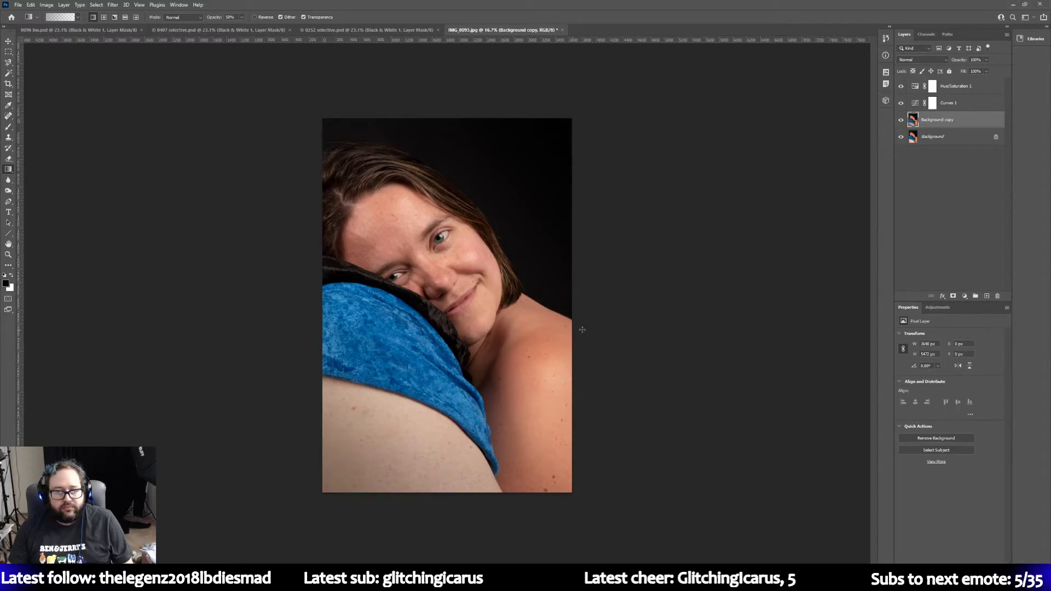
Step: Try darkening the lower-right corner over the arm with a diagonal gradient, and undo it
{"action": "left_click_drag", "start_coordinate": [591, 515], "coordinate": [389, 339]}
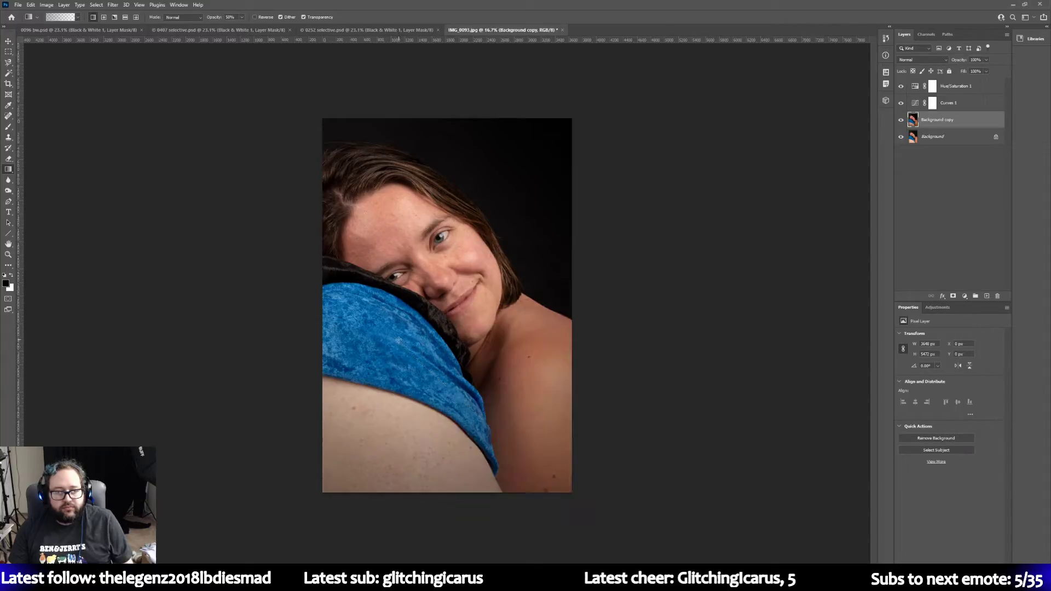
{"action": "left_click", "coordinate": [31, 5]}
{"action": "left_click", "coordinate": [50, 17]}
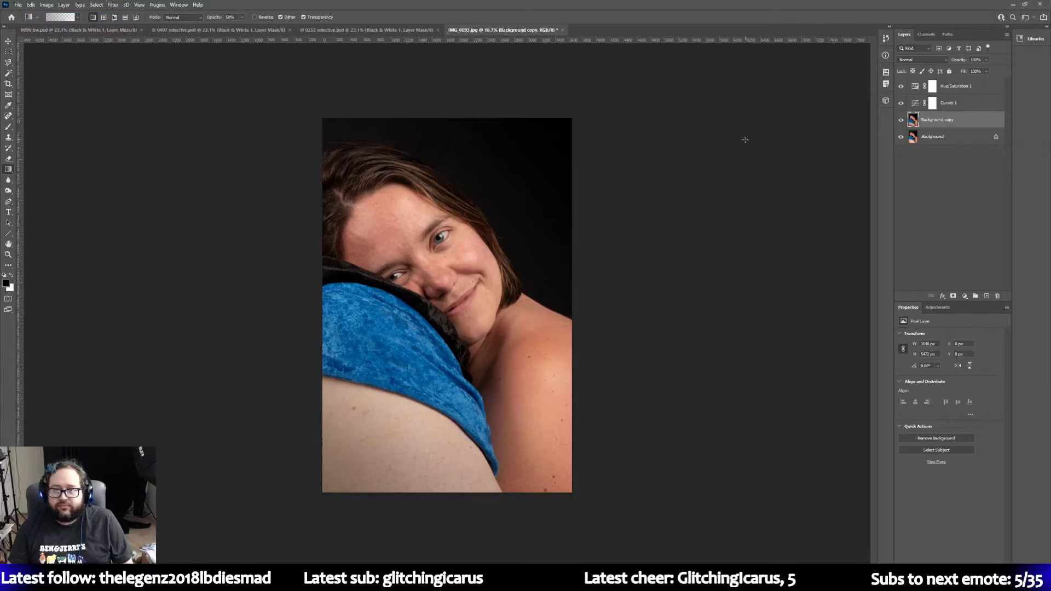
Step: Add a Selective Color adjustment above the other layers and set the Blacks' black amount to +2%
{"action": "left_click", "coordinate": [938, 309]}
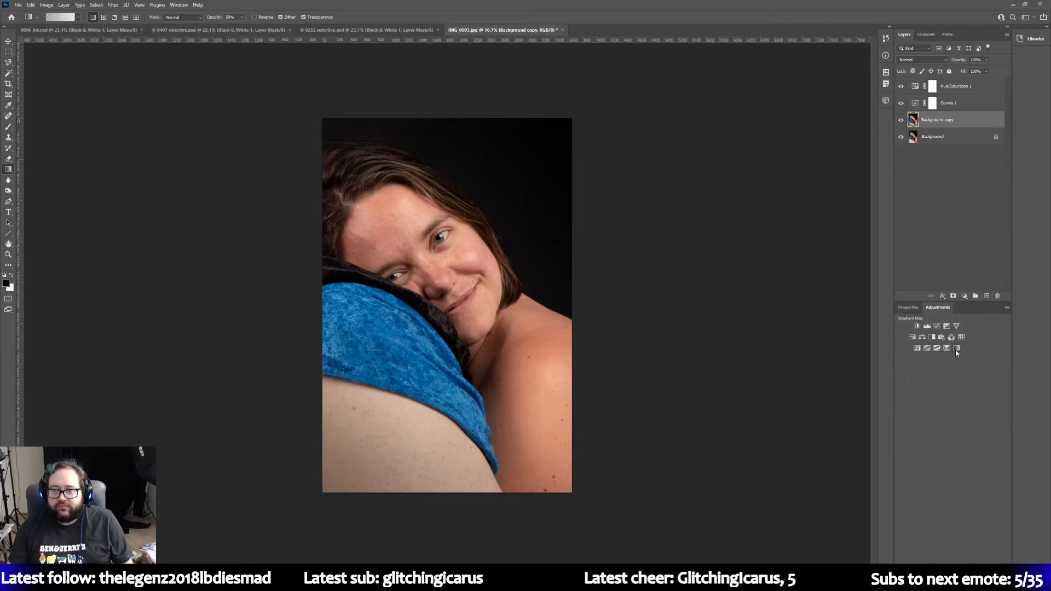
{"action": "left_click", "coordinate": [947, 348]}
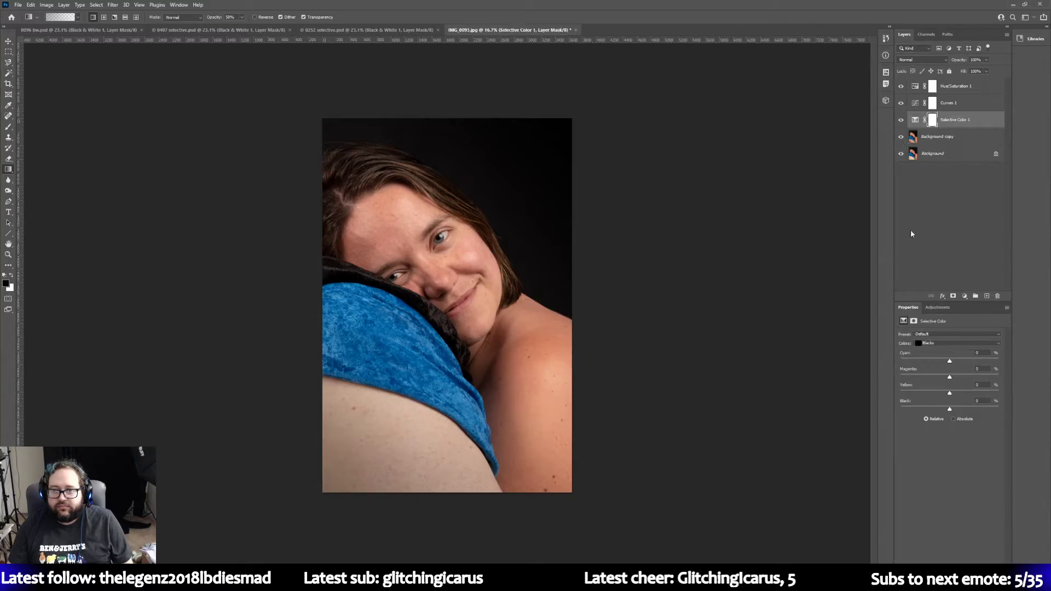
{"action": "left_click_drag", "start_coordinate": [957, 121], "coordinate": [958, 82]}
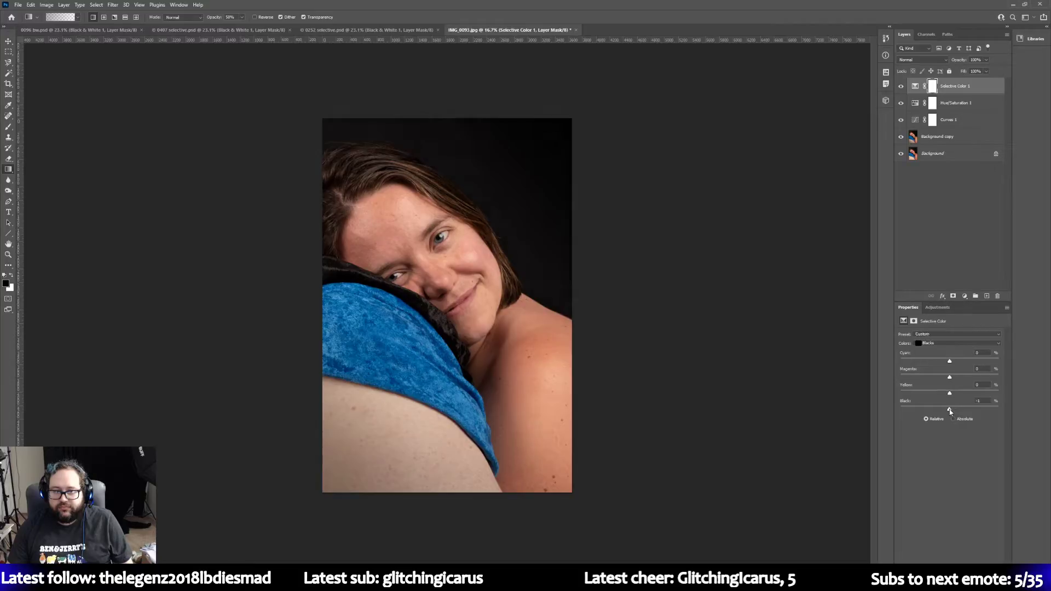
{"action": "left_click_drag", "start_coordinate": [949, 411], "coordinate": [950, 412]}
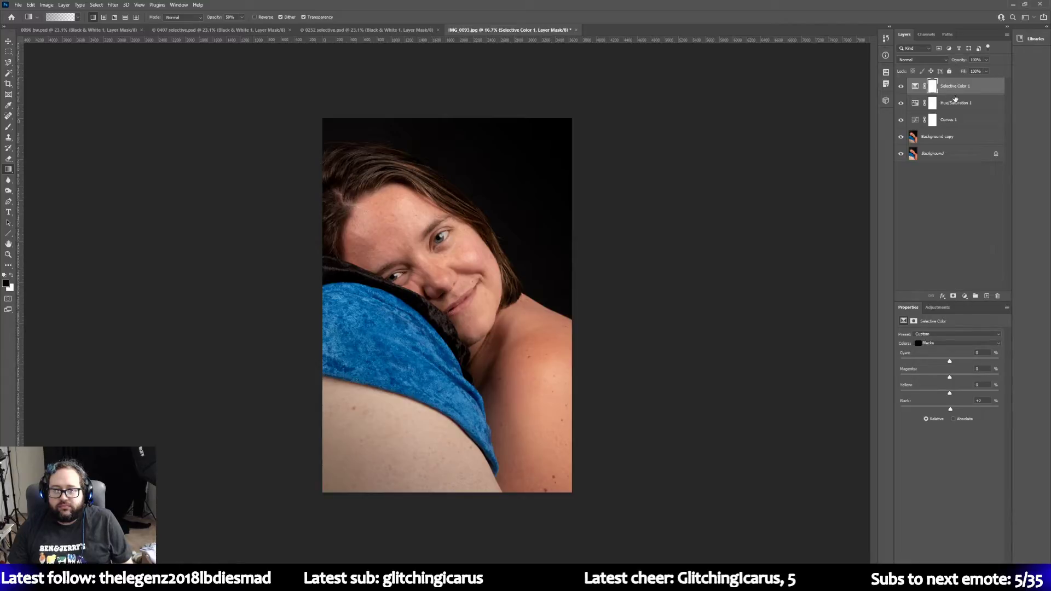
Step: In the existing Hue/Saturation adjustment, raise the Blues saturation to about +28
{"action": "left_click", "coordinate": [963, 107]}
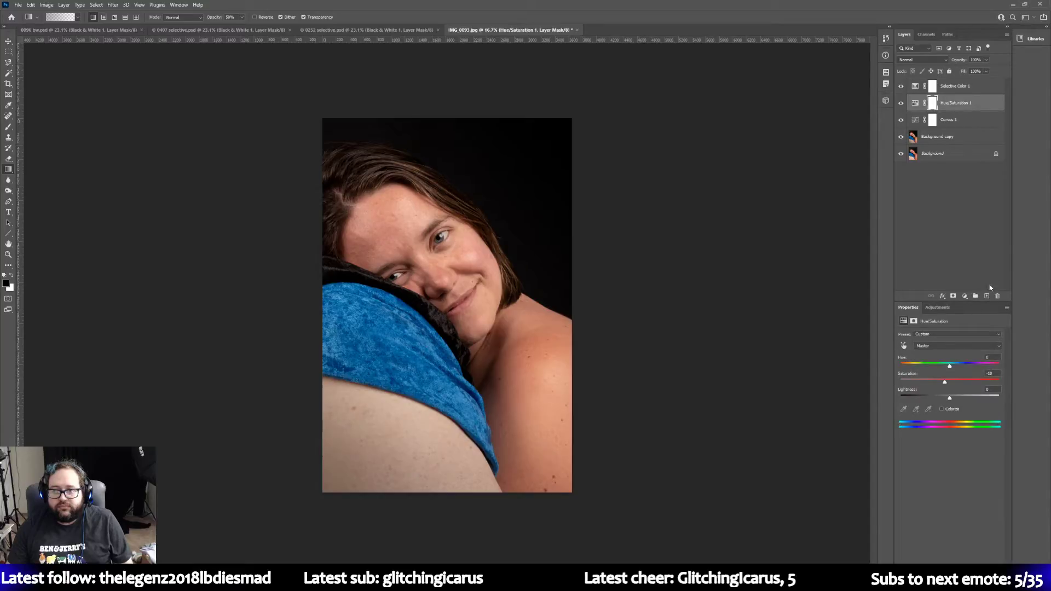
{"action": "left_click", "coordinate": [948, 348]}
{"action": "left_click", "coordinate": [947, 384]}
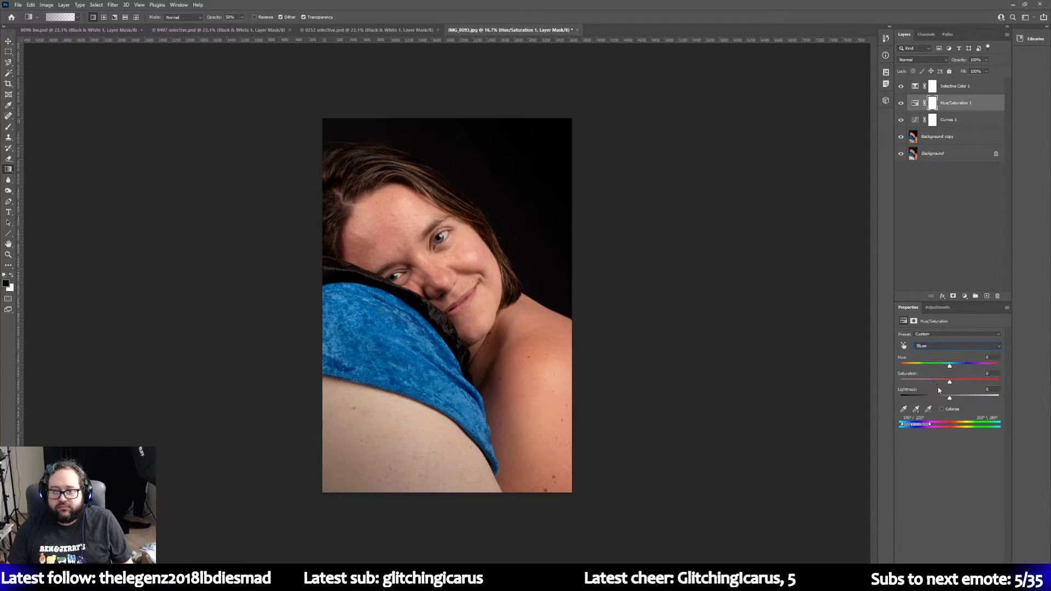
{"action": "mouse_move", "coordinate": [949, 383]}
{"action": "left_mouse_down"}
{"action": "mouse_move", "coordinate": [1011, 376]}
{"action": "mouse_move", "coordinate": [964, 380]}
{"action": "left_mouse_up"}
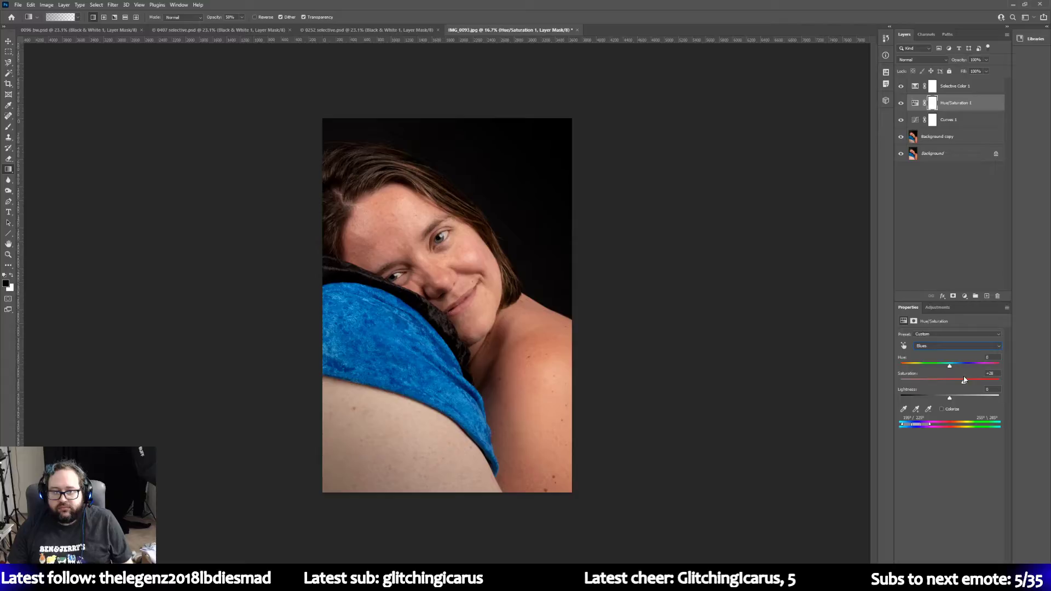
Step: Try boosting the saturation of the Greens and the Cyans in the Hue/Saturation adjustment, and return both to 0
{"action": "left_click", "coordinate": [941, 346]}
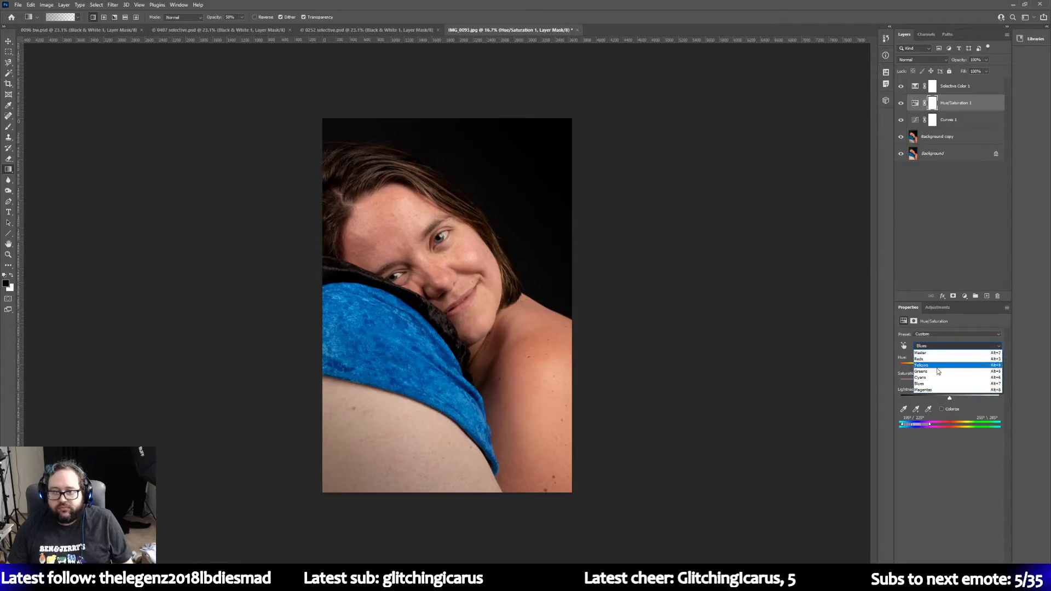
{"action": "left_click", "coordinate": [938, 371]}
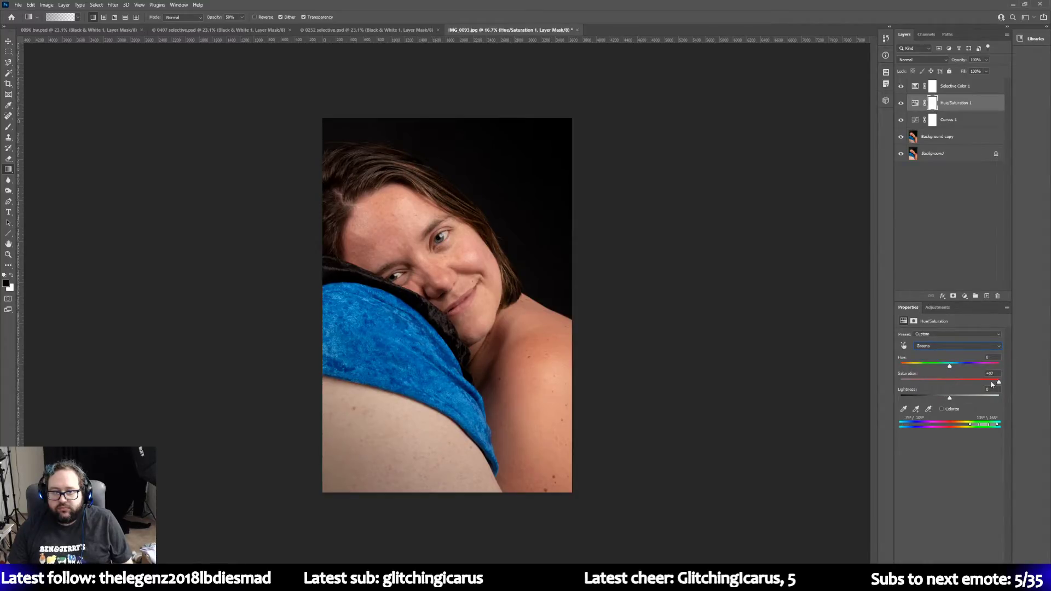
{"action": "left_click_drag", "start_coordinate": [992, 385], "coordinate": [949, 385]}
{"action": "left_click", "coordinate": [949, 348]}
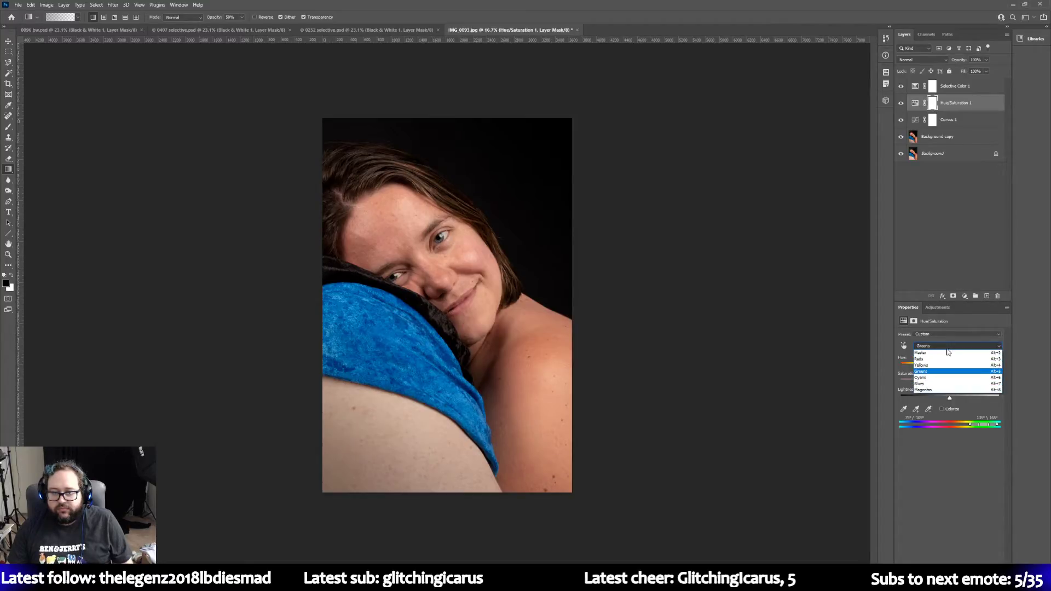
{"action": "left_click", "coordinate": [949, 378]}
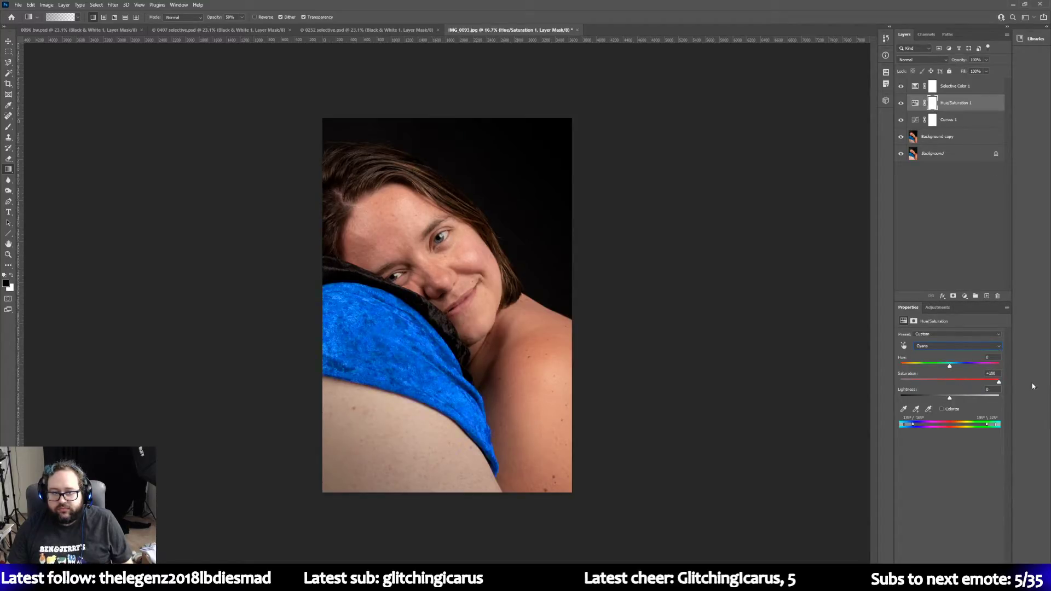
{"action": "left_click", "coordinate": [964, 383]}
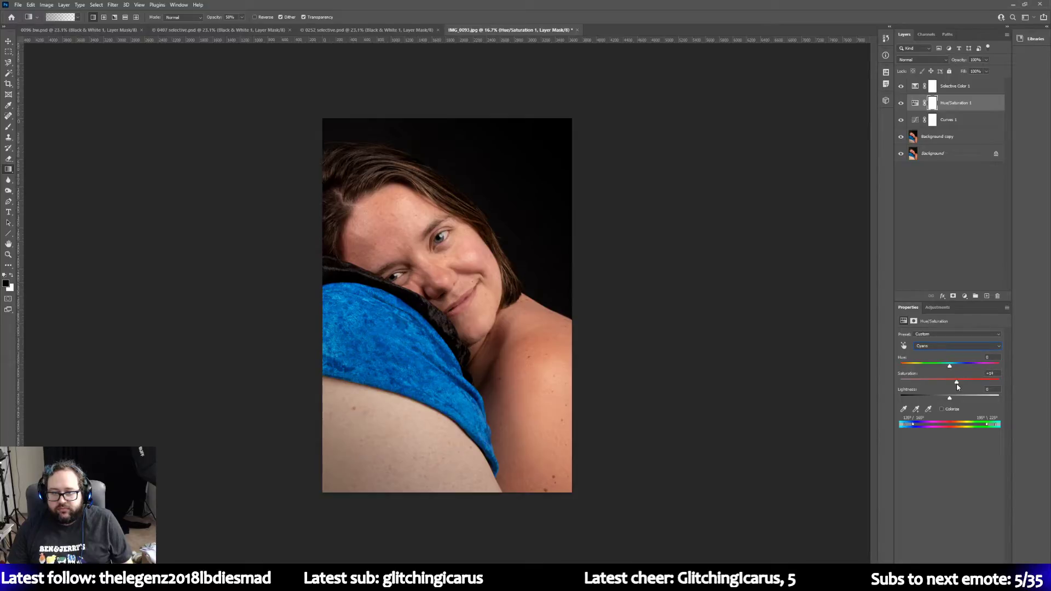
{"action": "left_click_drag", "start_coordinate": [957, 387], "coordinate": [949, 384]}
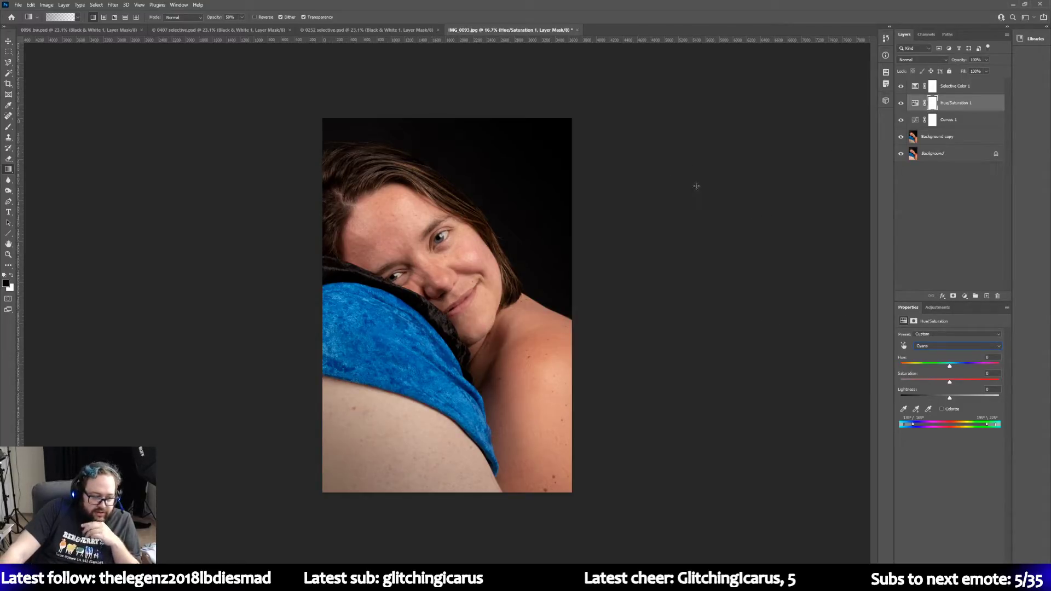
Step: Try a Brightness/Contrast adjustment above the Selective Color layer with different contrast amounts, and delete that layer
{"action": "left_click", "coordinate": [963, 85]}
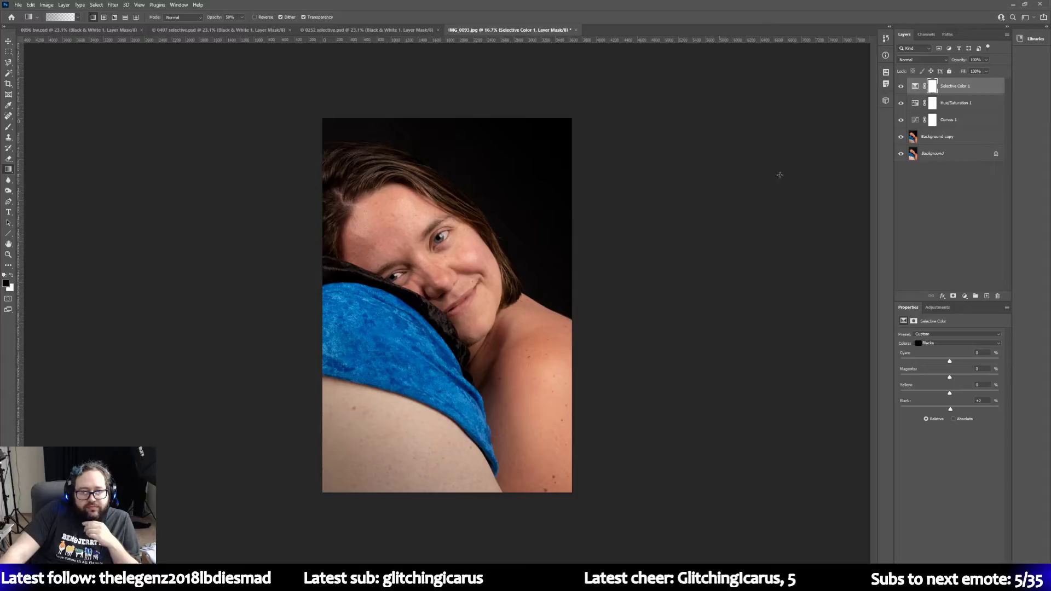
{"action": "left_click", "coordinate": [937, 307]}
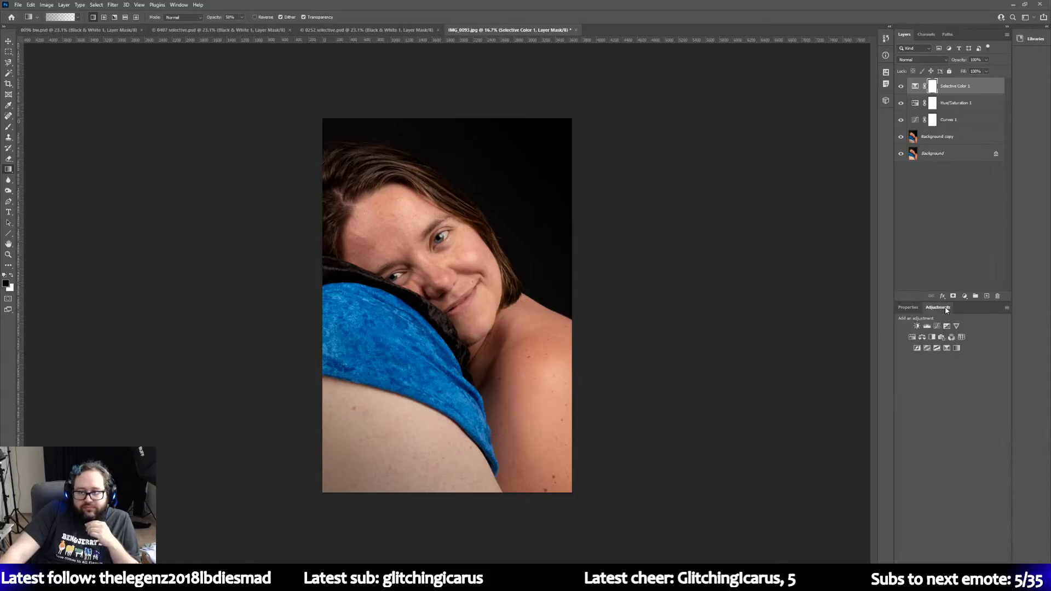
{"action": "left_click", "coordinate": [916, 325]}
{"action": "left_click_drag", "start_coordinate": [949, 373], "coordinate": [831, 379]}
{"action": "left_click_drag", "start_coordinate": [905, 383], "coordinate": [948, 375]}
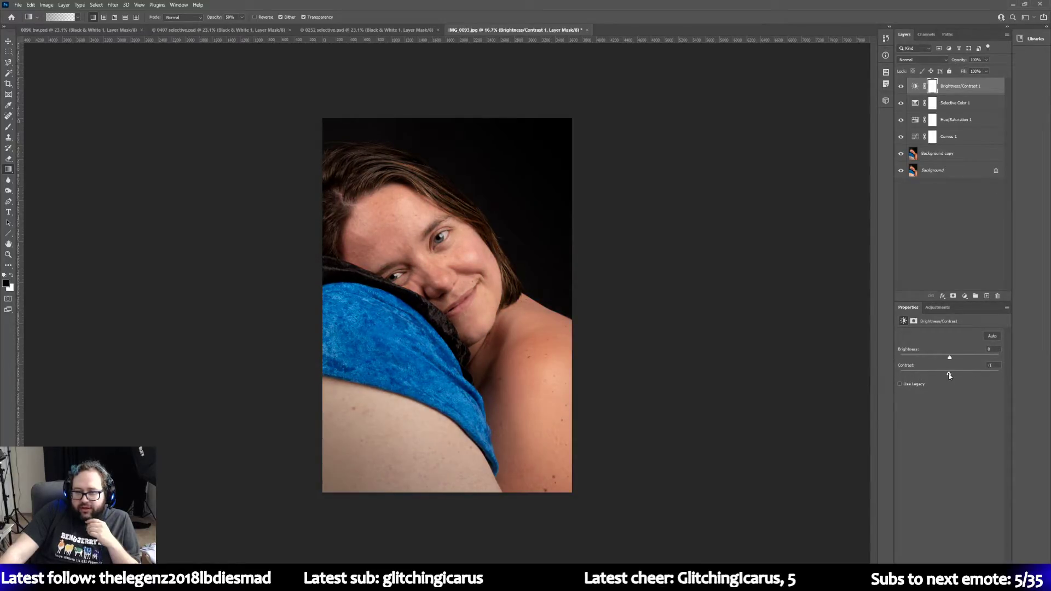
{"action": "left_click_drag", "start_coordinate": [982, 90], "coordinate": [997, 295]}
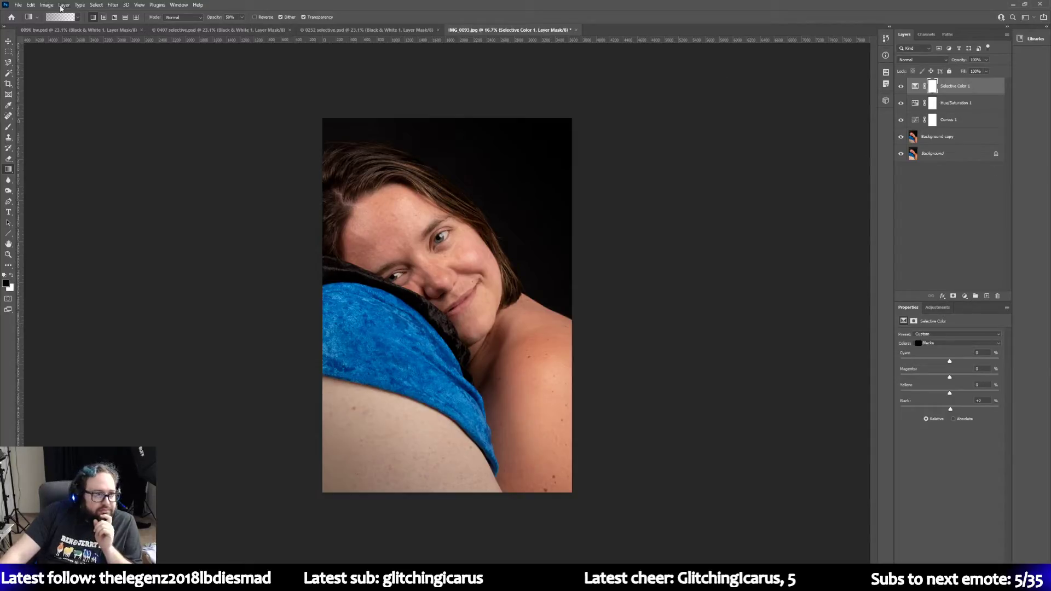
Step: Save the colour version as a Photoshop file named 0093 in the JPEG folder, with Maximize Compatibility on
{"action": "left_click", "coordinate": [18, 5]}
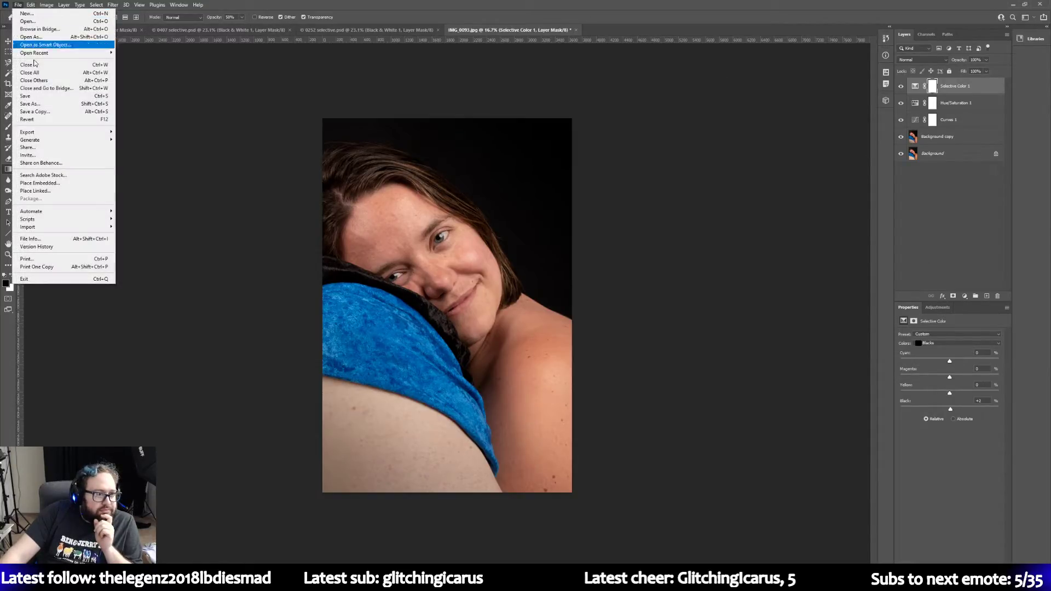
{"action": "left_click", "coordinate": [40, 111]}
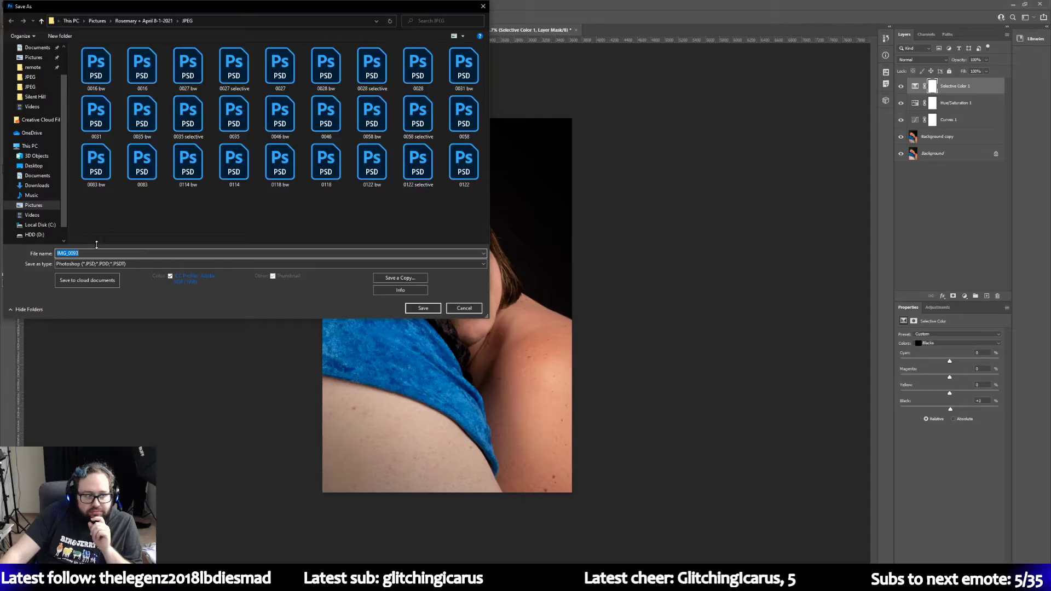
{"action": "left_click", "coordinate": [66, 253]}
{"action": "key", "text": "BackSpace"}
{"action": "key", "text": "BackSpace"}
{"action": "key", "text": "BackSpace"}
{"action": "key", "text": "BackSpace"}
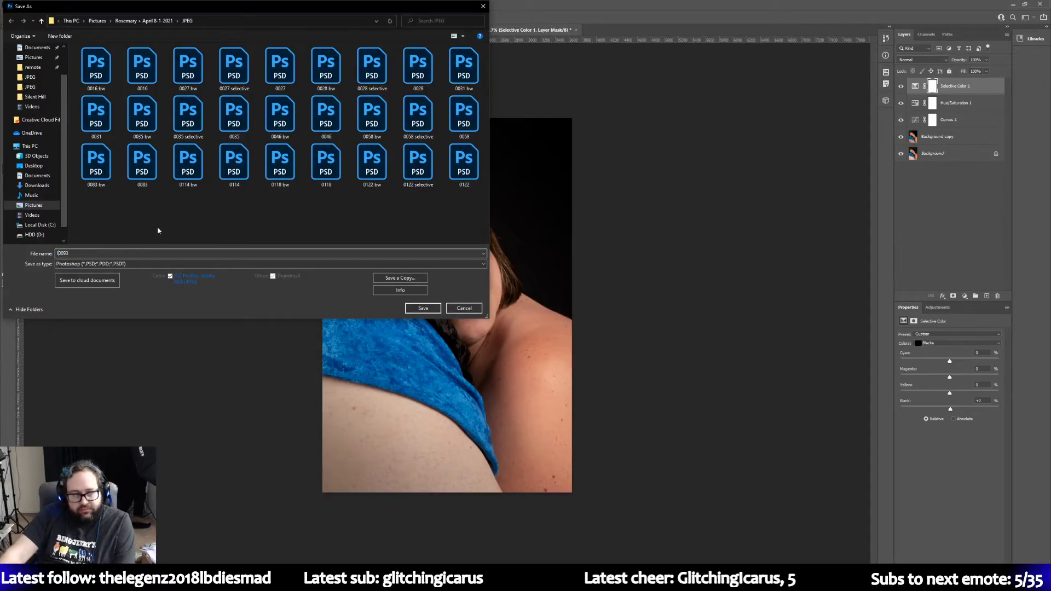
{"action": "key", "text": "Return"}
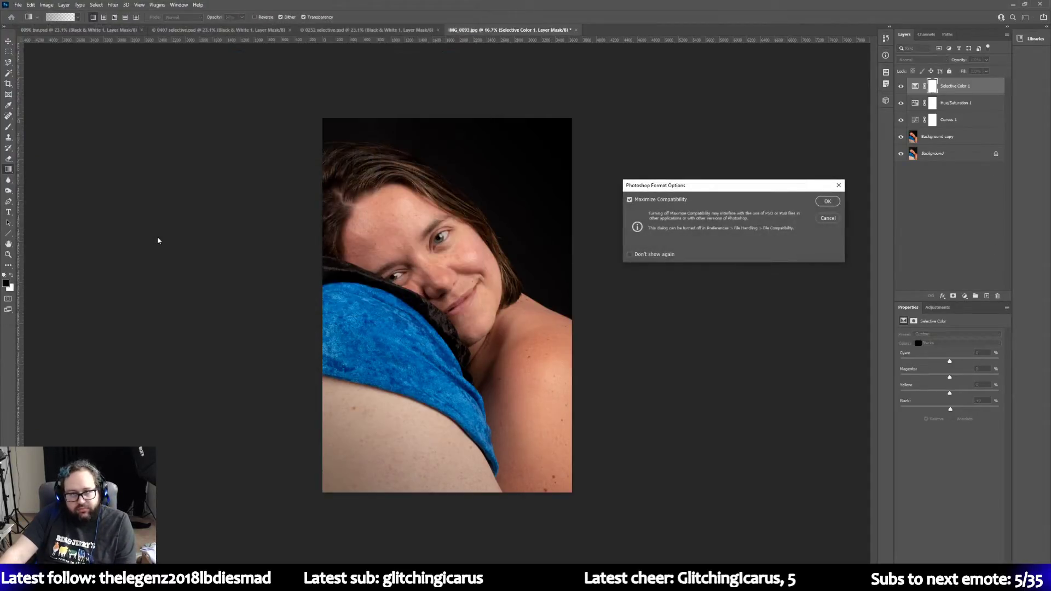
{"action": "key", "text": "Return"}
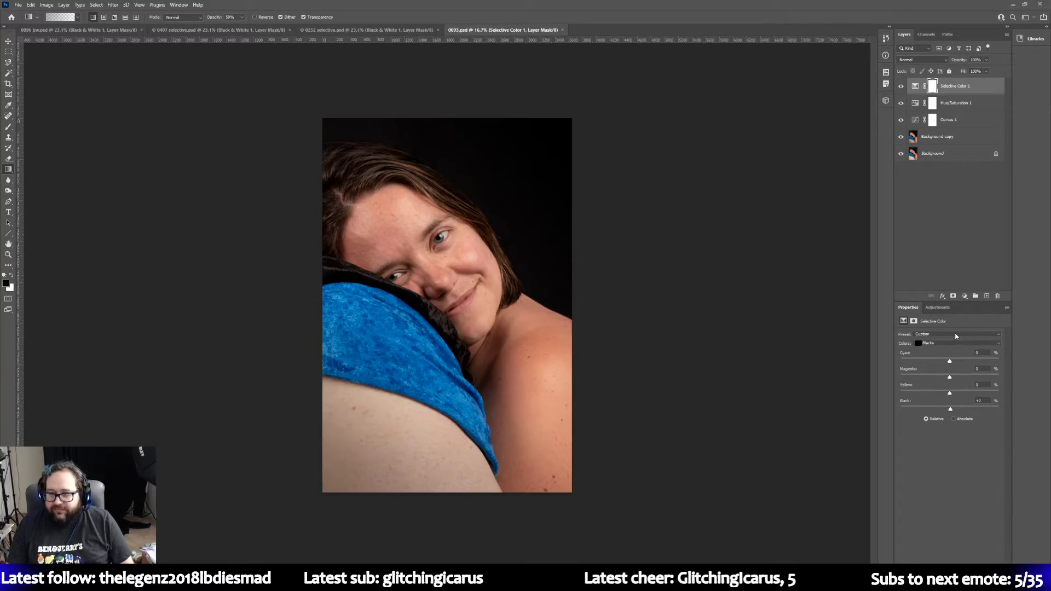
Step: Add a Black & White adjustment from the Maximum Black preset, with Reds about -25, Yellows about 105 and Blues about 33
{"action": "left_click", "coordinate": [937, 307]}
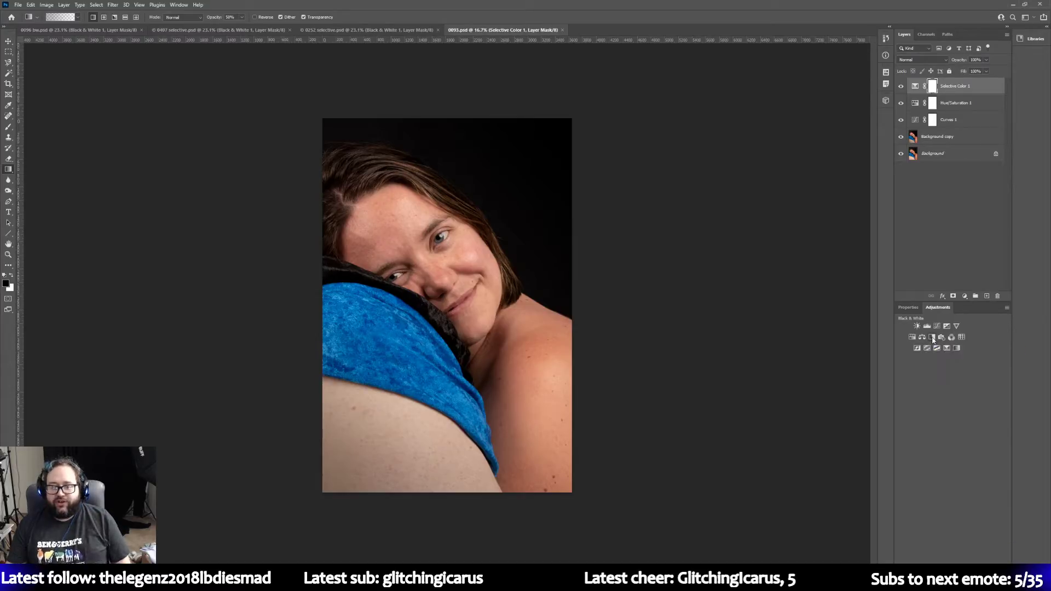
{"action": "left_click", "coordinate": [933, 338]}
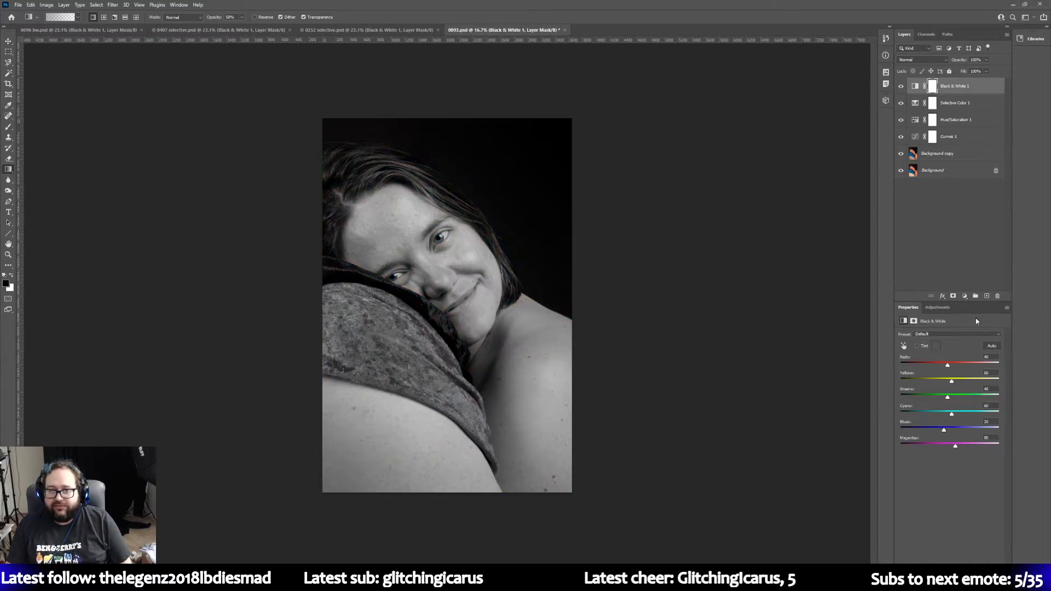
{"action": "left_click", "coordinate": [937, 333]}
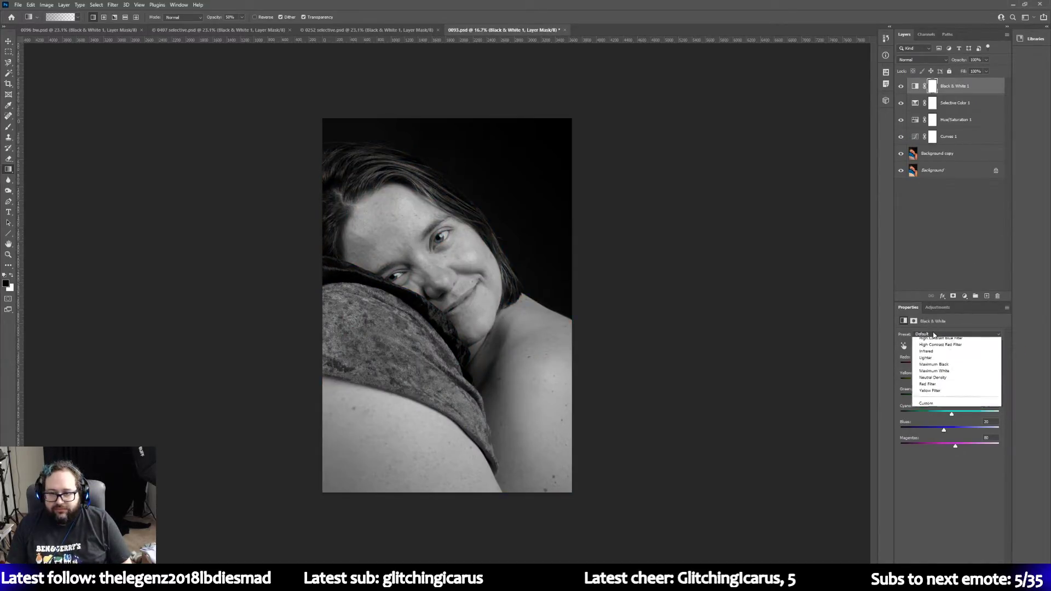
{"action": "left_click", "coordinate": [948, 403]}
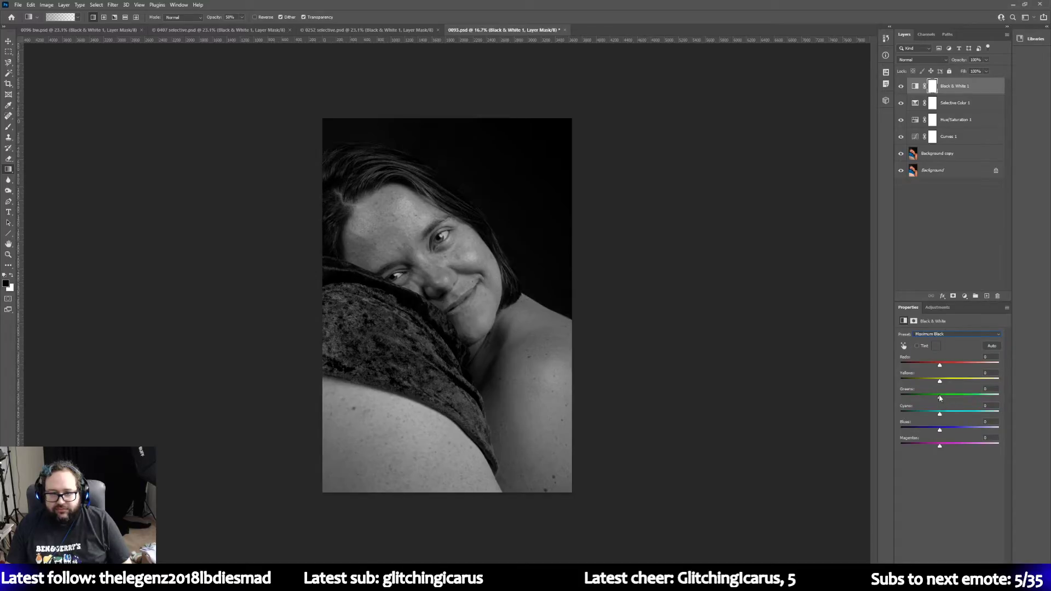
{"action": "left_click_drag", "start_coordinate": [939, 430], "coordinate": [947, 434]}
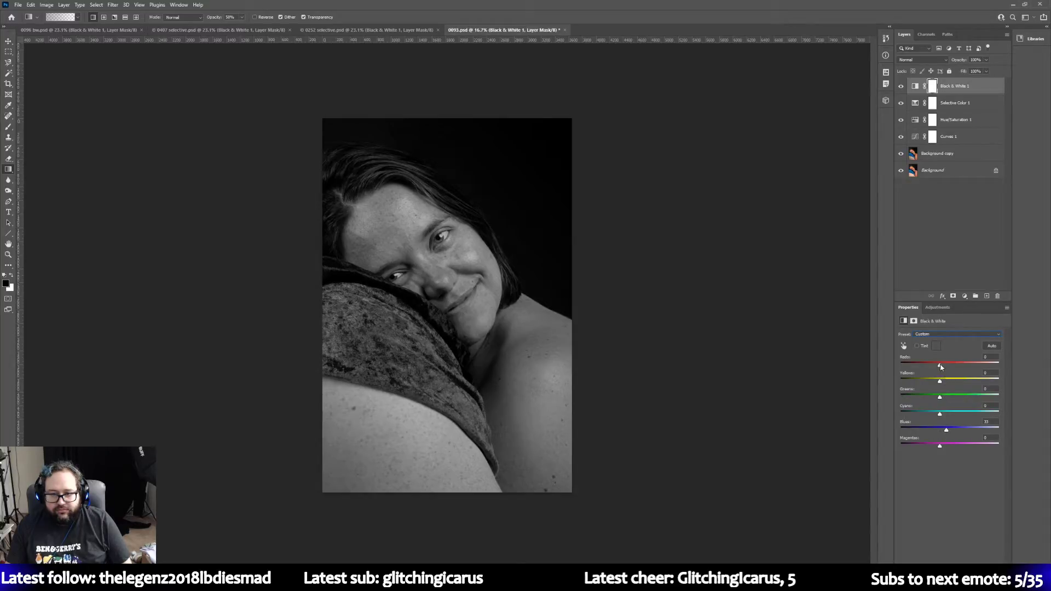
{"action": "left_click_drag", "start_coordinate": [940, 367], "coordinate": [963, 385]}
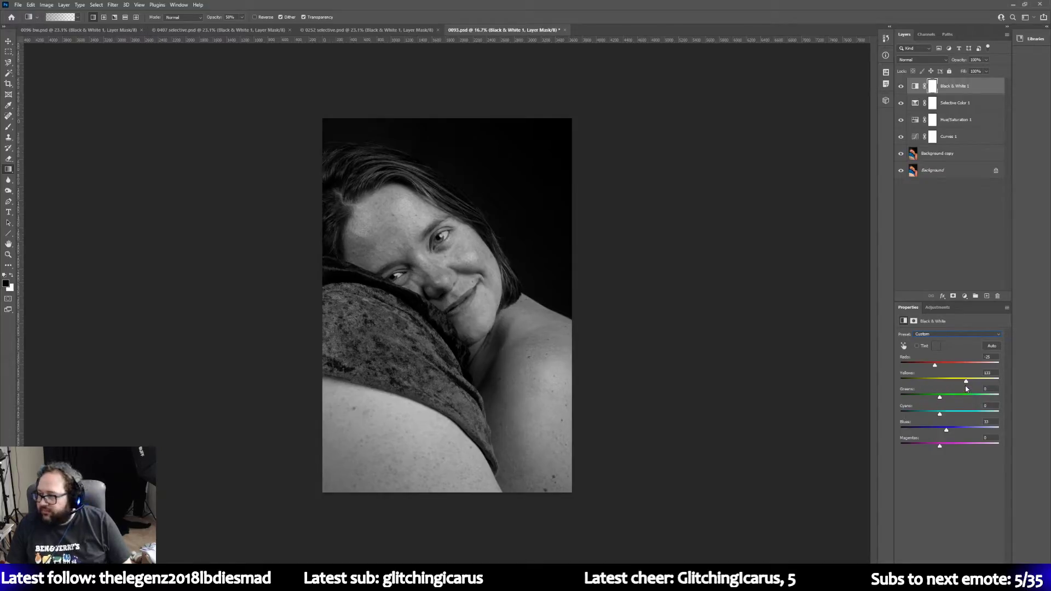
{"action": "left_click_drag", "start_coordinate": [966, 381], "coordinate": [960, 382]}
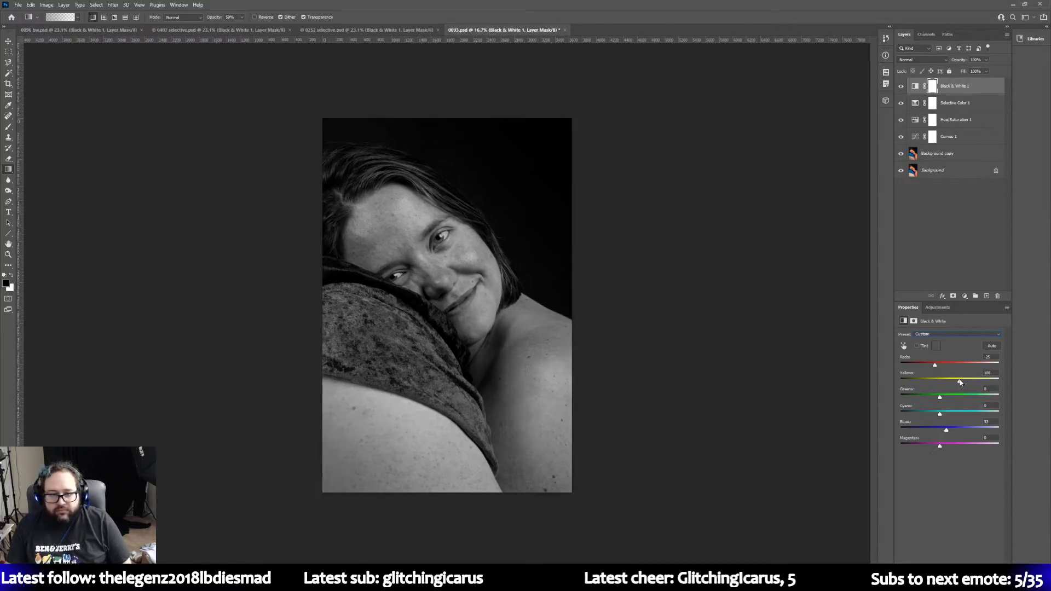
Step: Add a Curves adjustment above the Black & White layer and brighten the highlights by moving the white point to input 216
{"action": "left_click", "coordinate": [937, 307]}
{"action": "left_click", "coordinate": [937, 327]}
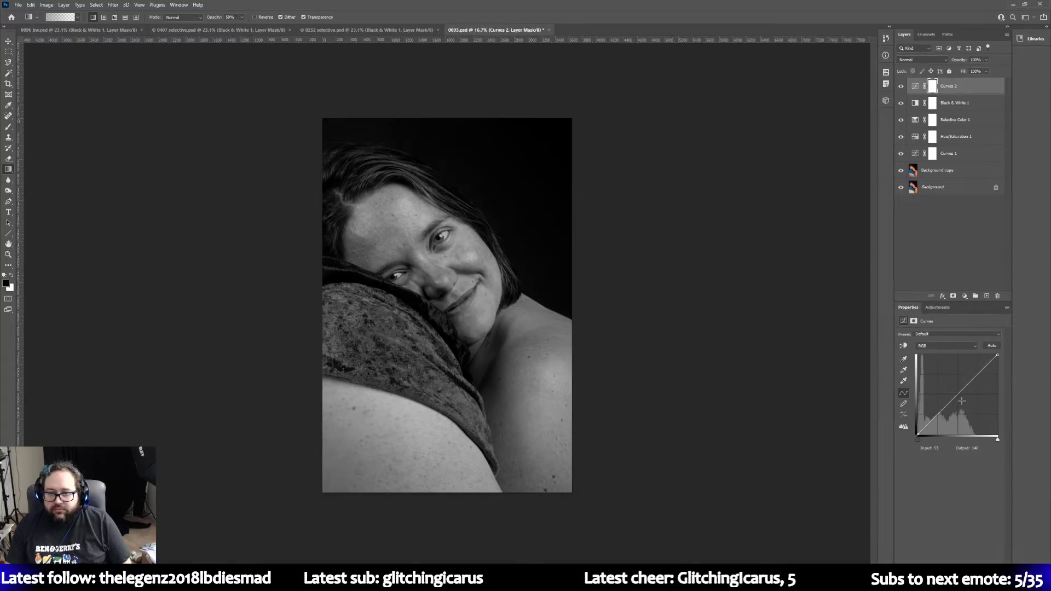
{"action": "left_click_drag", "start_coordinate": [997, 438], "coordinate": [985, 430]}
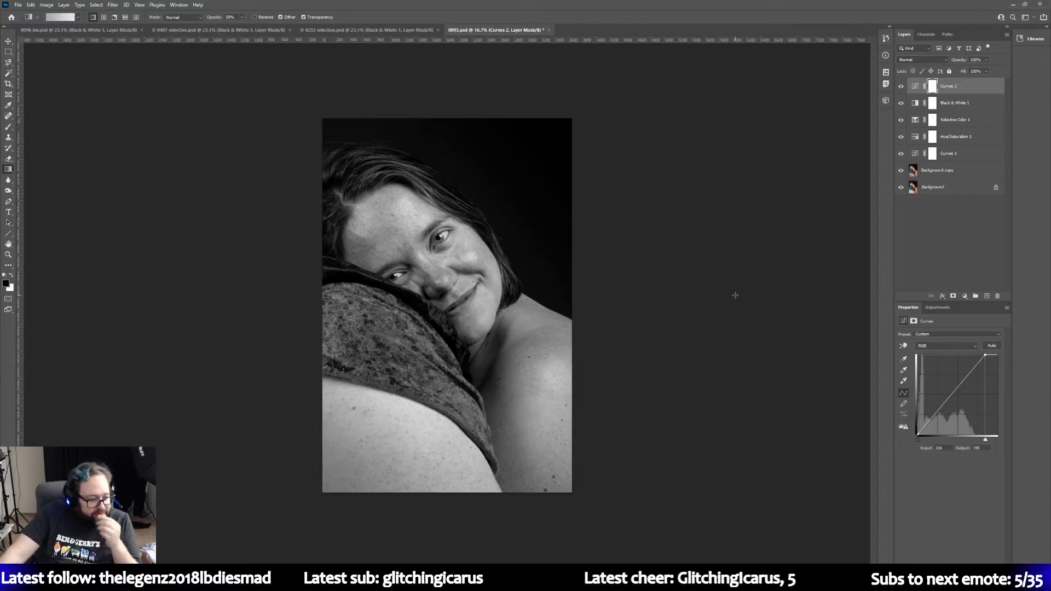
Step: Save the black-and-white version as a Photoshop file named 0093 bw in the same folder
{"action": "left_click", "coordinate": [20, 5]}
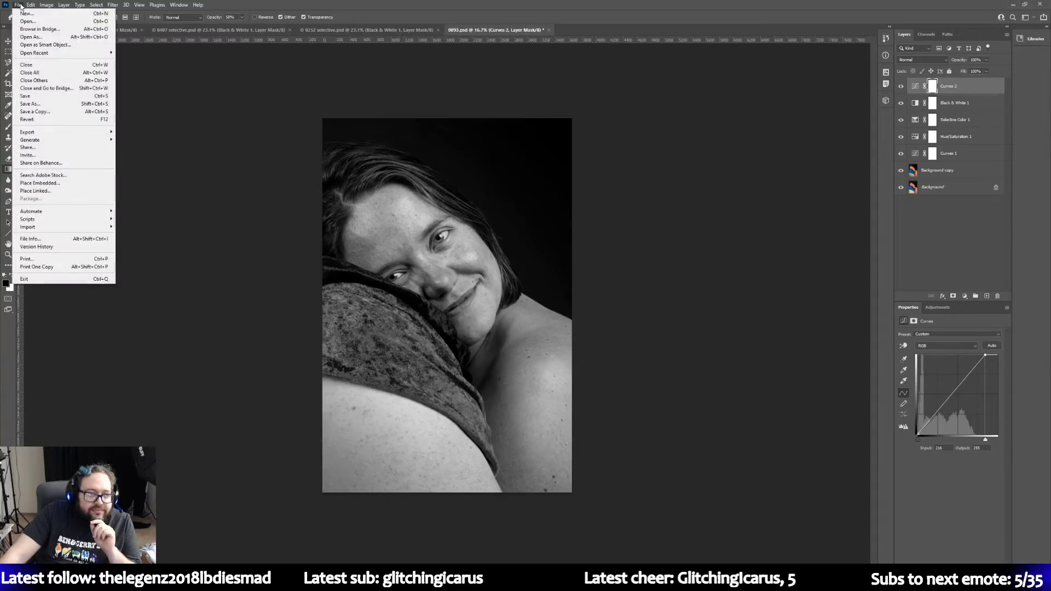
{"action": "left_click", "coordinate": [30, 111]}
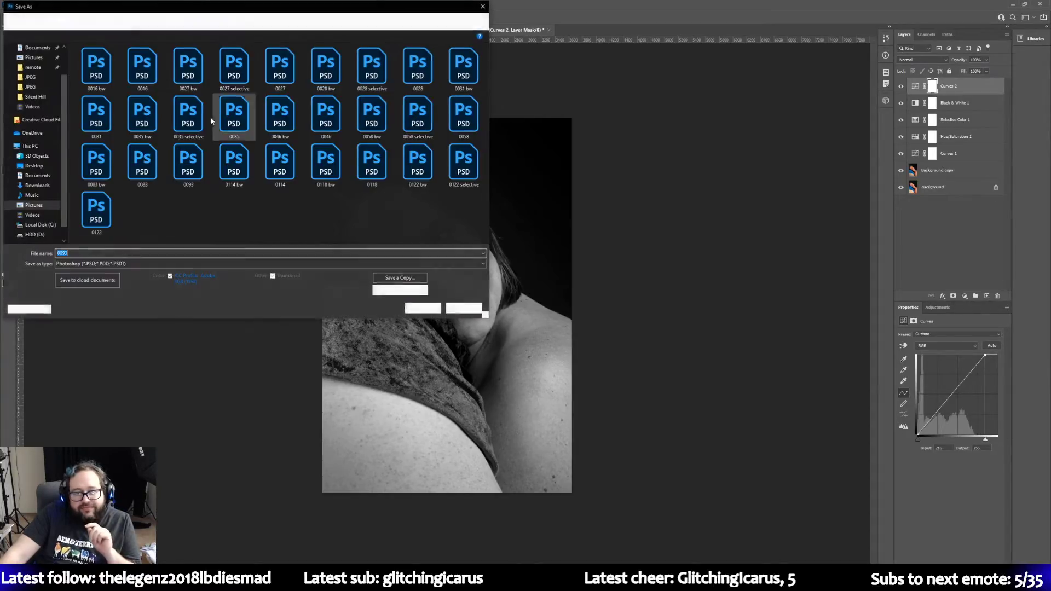
{"action": "left_click", "coordinate": [147, 254]}
{"action": "type", "text": "bw"}
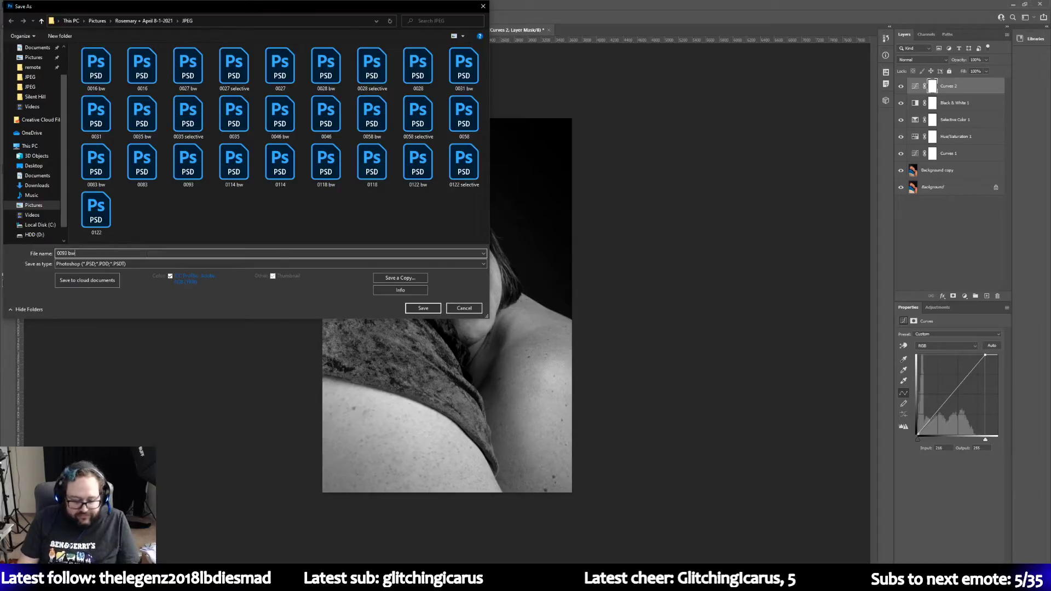
{"action": "key", "text": "Return"}
{"action": "key", "text": "Return"}
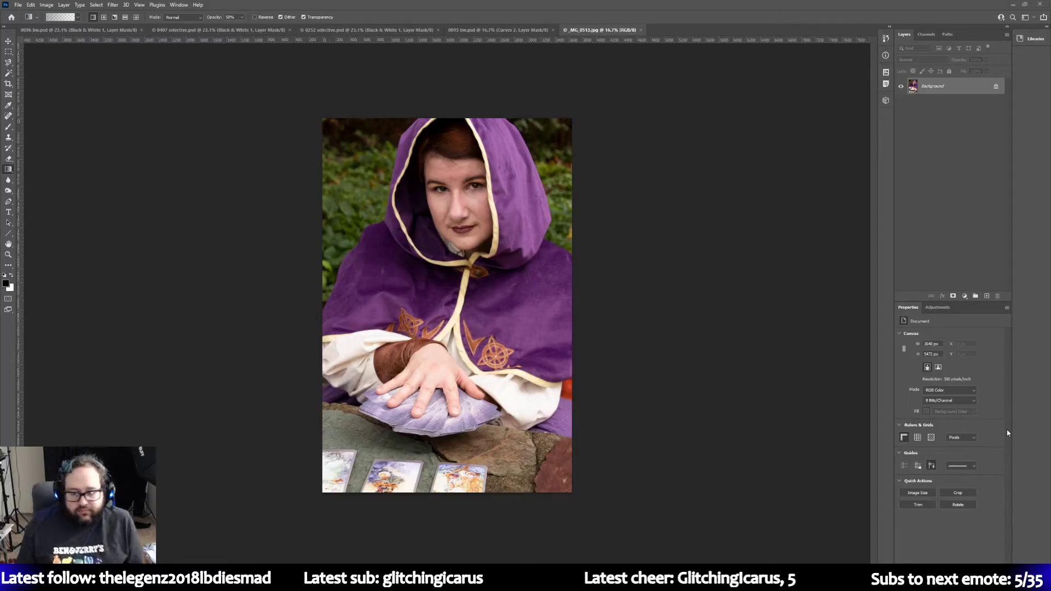
Step: Duplicate the Background layer of the _MG_0513.jpg portrait, keeping the default copy name
{"action": "right_click", "coordinate": [956, 86]}
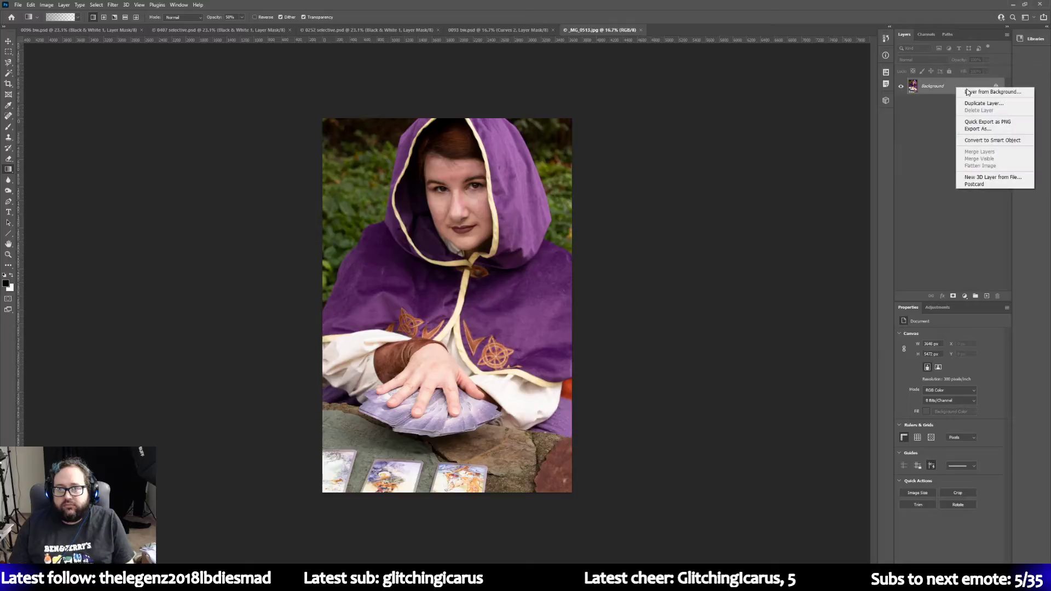
{"action": "left_click", "coordinate": [975, 104]}
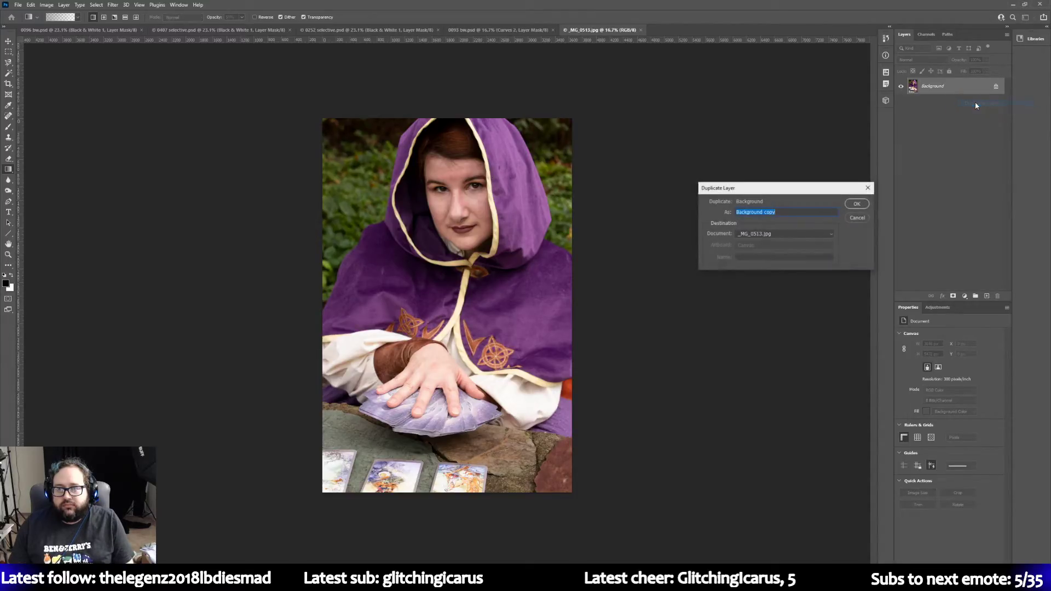
{"action": "left_click", "coordinate": [857, 203]}
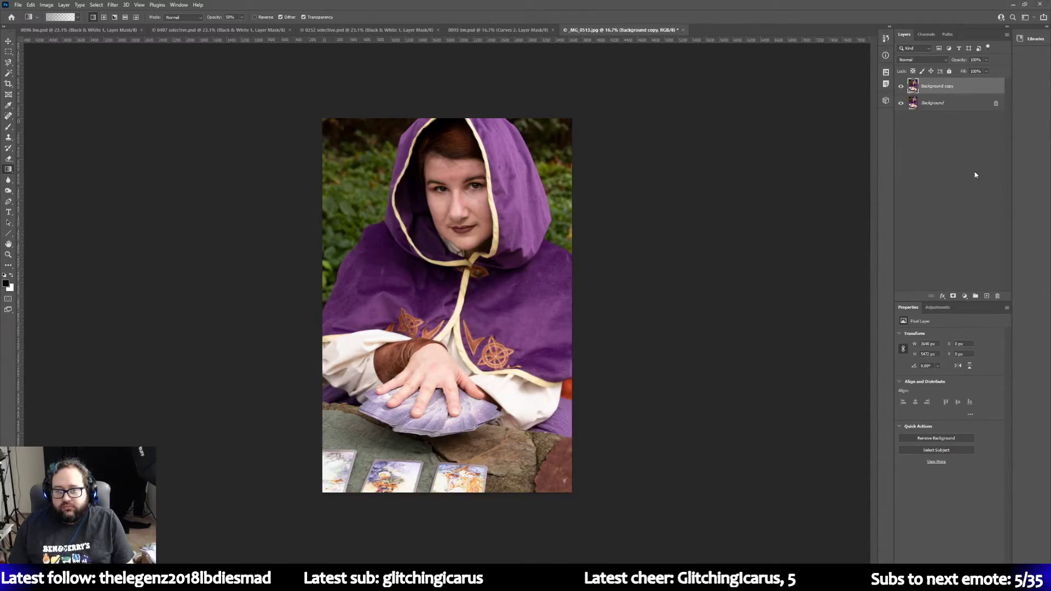
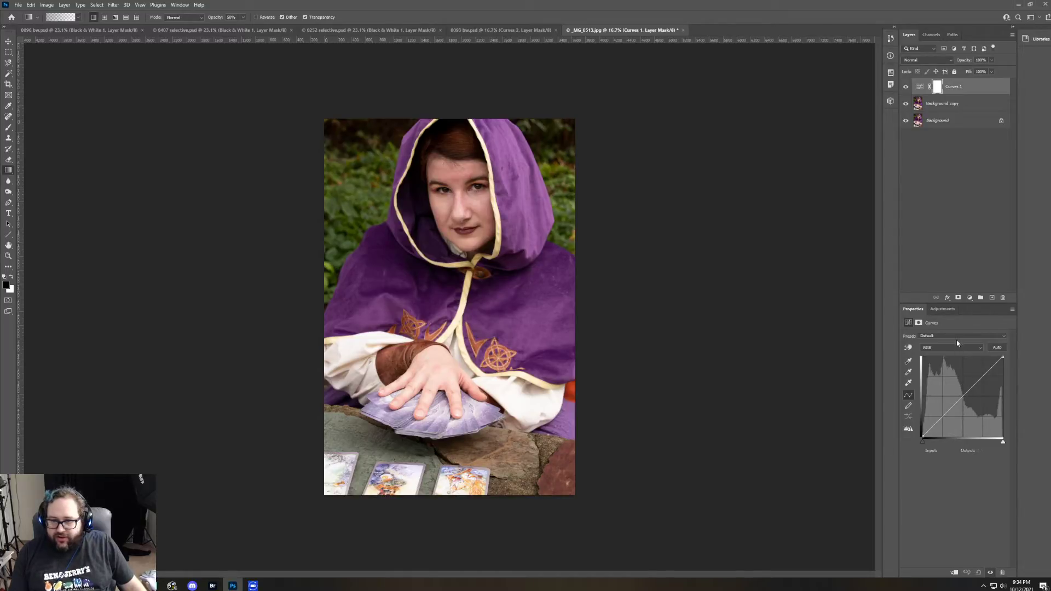
Step: Add a Hue/Saturation adjustment above the Curves layer, with Master saturation at about -11 and Reds saturation at about -10
{"action": "left_click", "coordinate": [943, 308]}
{"action": "left_click", "coordinate": [916, 339]}
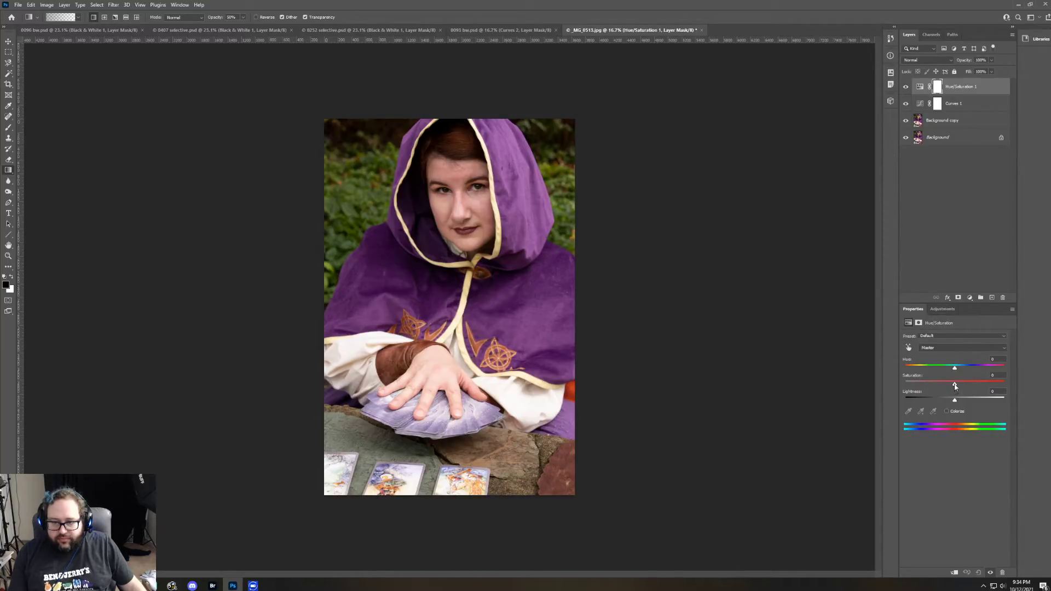
{"action": "mouse_move", "coordinate": [954, 386]}
{"action": "left_mouse_down"}
{"action": "mouse_move", "coordinate": [932, 386]}
{"action": "mouse_move", "coordinate": [950, 385]}
{"action": "left_mouse_up"}
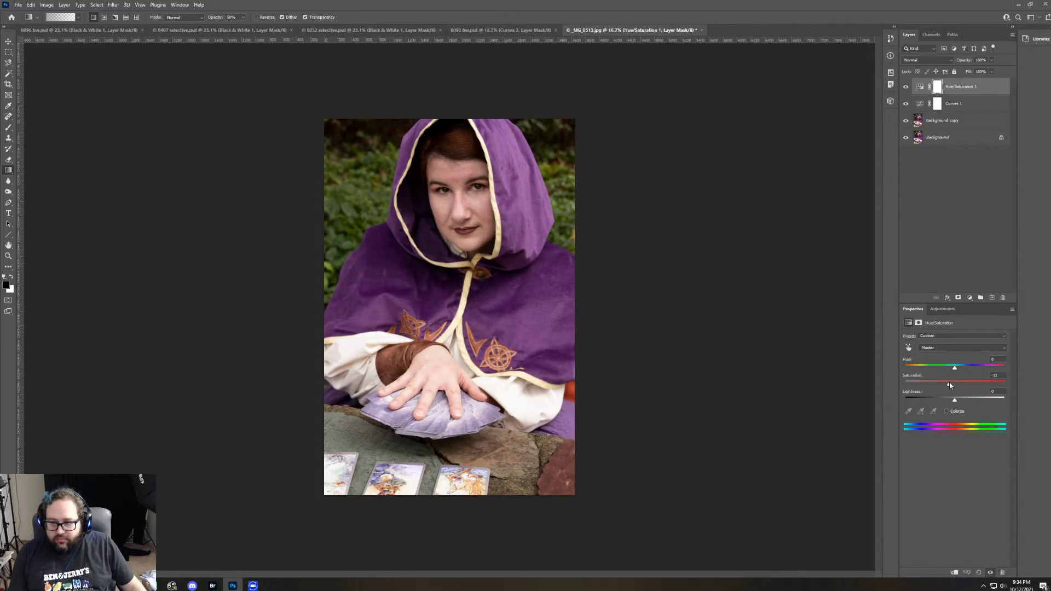
{"action": "left_click", "coordinate": [951, 351]}
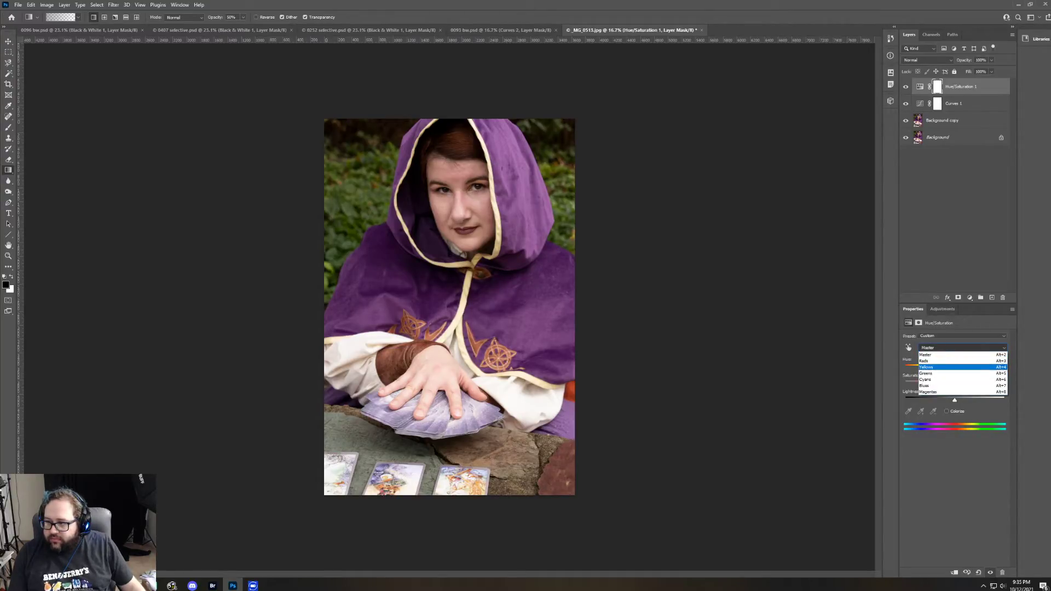
{"action": "left_click", "coordinate": [925, 361]}
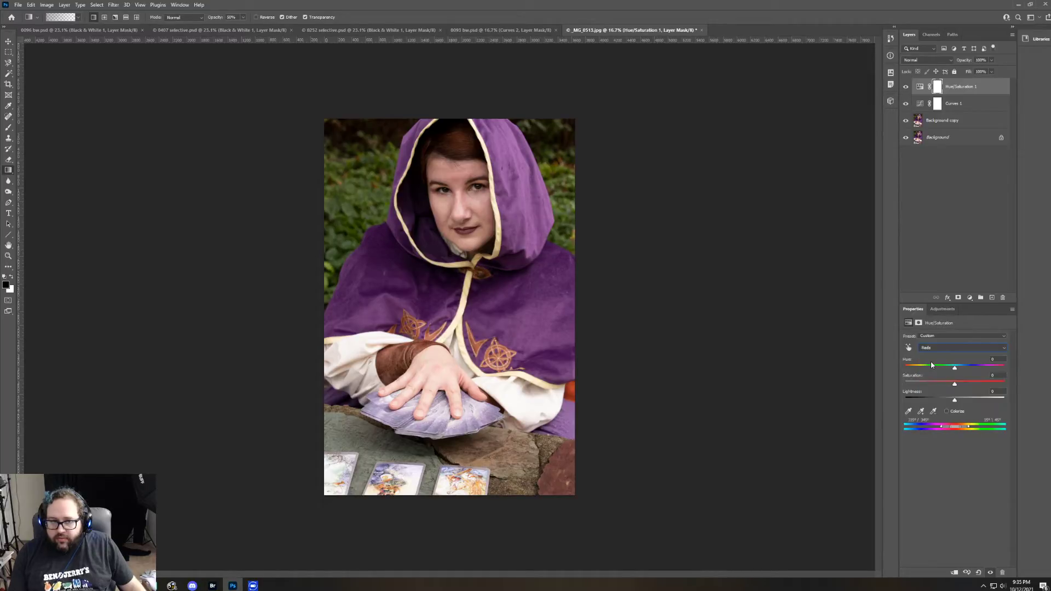
{"action": "mouse_move", "coordinate": [955, 386]}
{"action": "left_mouse_down"}
{"action": "mouse_move", "coordinate": [940, 387]}
{"action": "mouse_move", "coordinate": [950, 386]}
{"action": "left_mouse_up"}
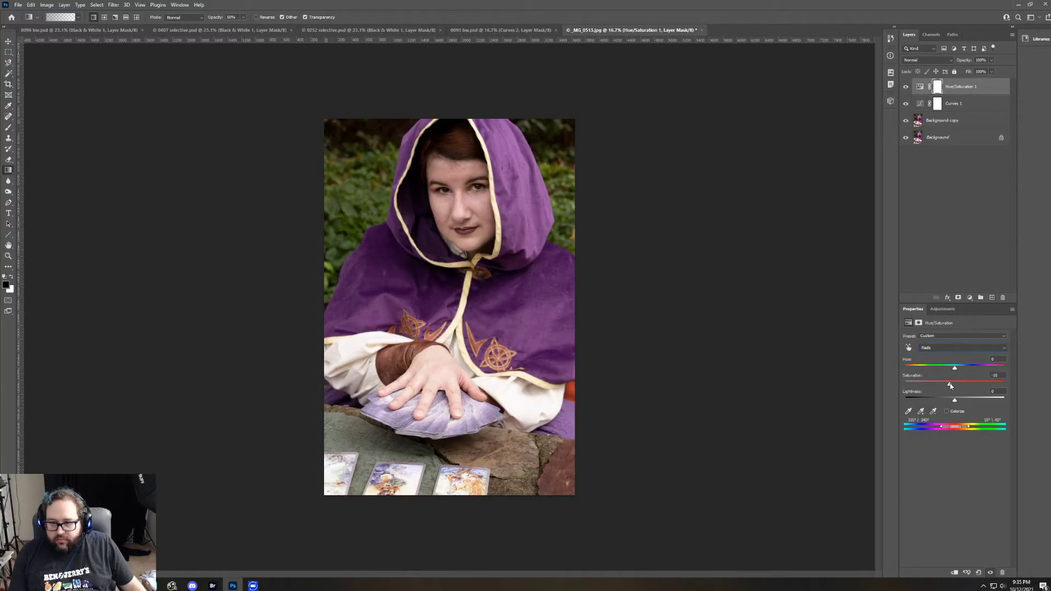
Step: Lower the Yellows saturation in the Hue/Saturation adjustment to about -27, leaving the Greens saturation at 0
{"action": "left_click", "coordinate": [946, 351]}
{"action": "left_click", "coordinate": [941, 368]}
{"action": "left_click_drag", "start_coordinate": [957, 386], "coordinate": [955, 385]}
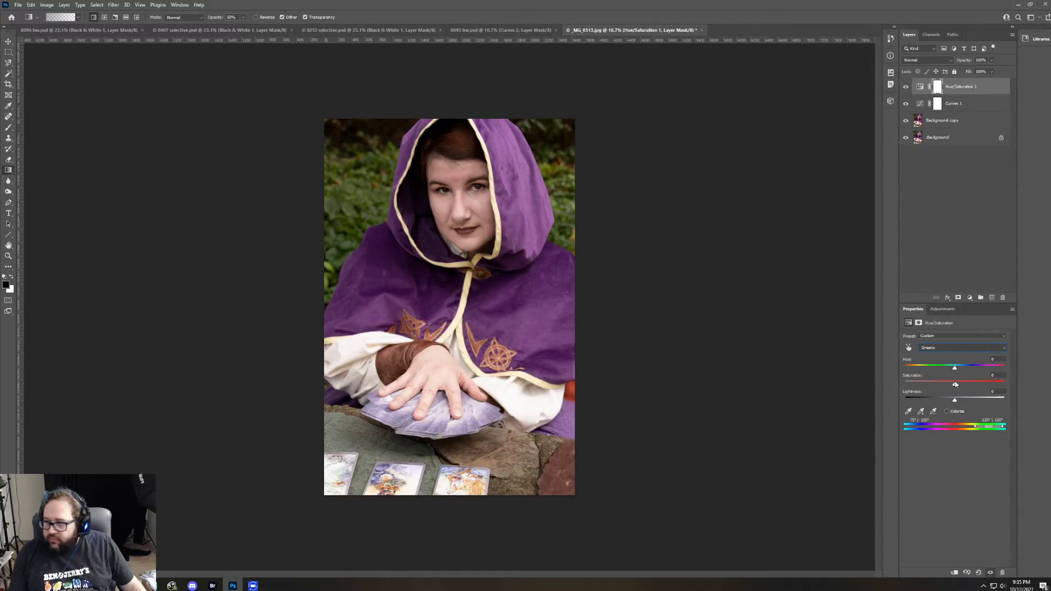
{"action": "left_click", "coordinate": [964, 349]}
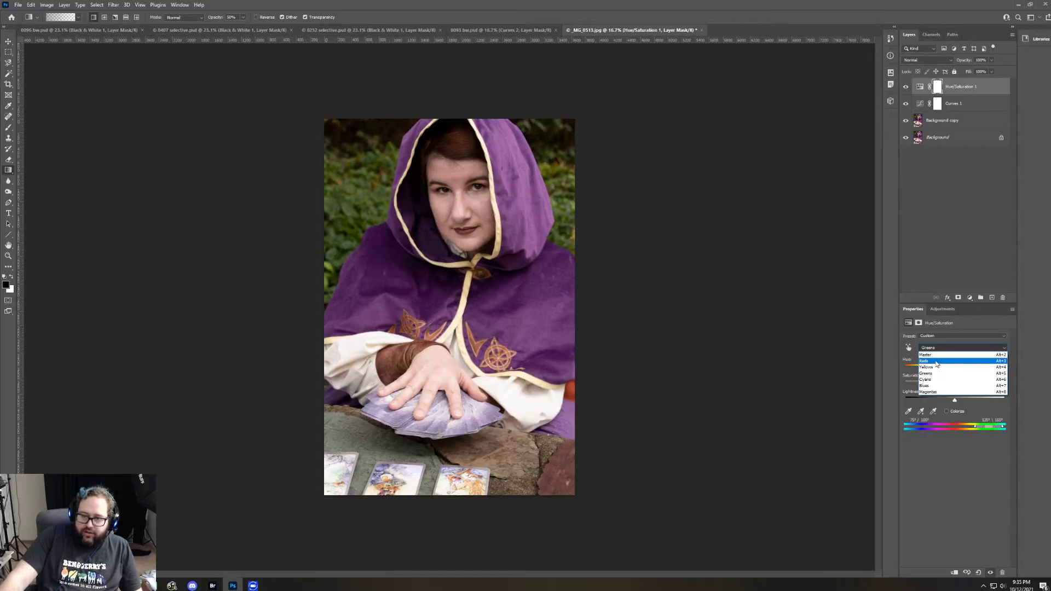
{"action": "left_click", "coordinate": [945, 367]}
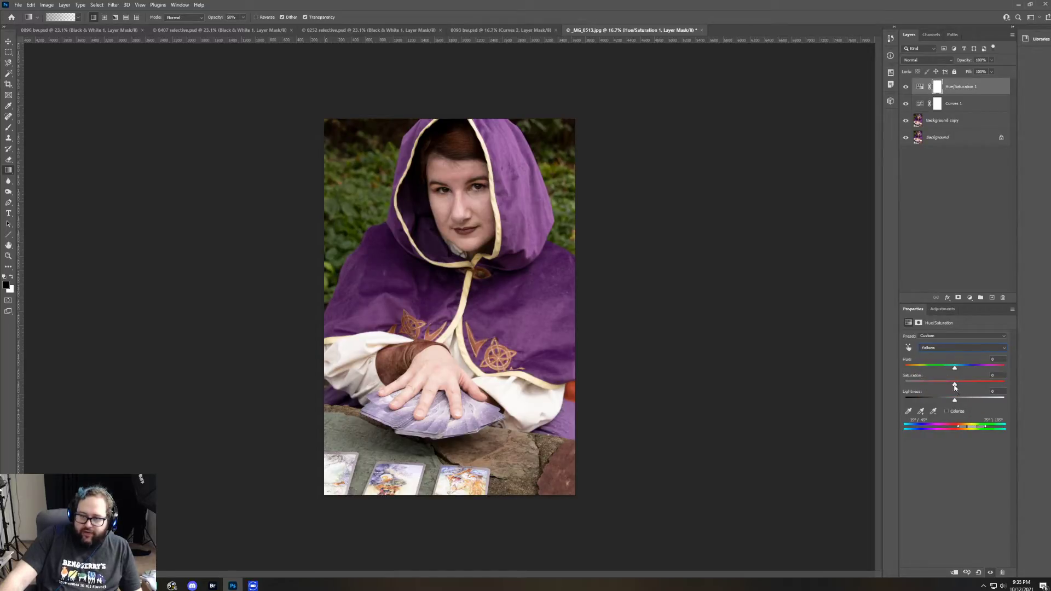
{"action": "mouse_move", "coordinate": [954, 386]}
{"action": "left_mouse_down"}
{"action": "mouse_move", "coordinate": [911, 382]}
{"action": "mouse_move", "coordinate": [941, 382]}
{"action": "left_mouse_up"}
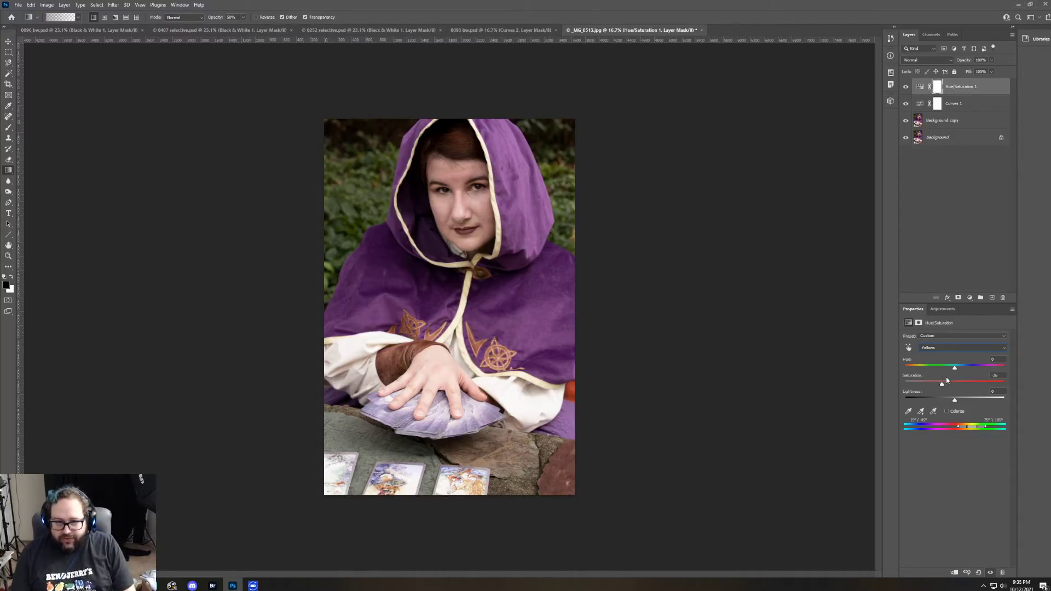
{"action": "left_click_drag", "start_coordinate": [941, 384], "coordinate": [946, 386]}
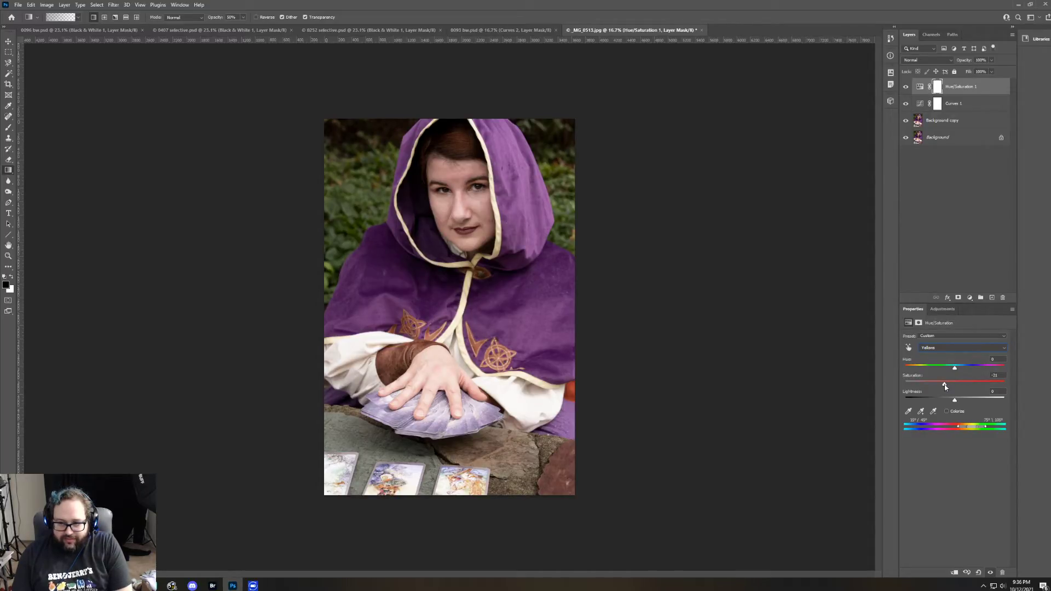
{"action": "left_click_drag", "start_coordinate": [945, 386], "coordinate": [941, 386]}
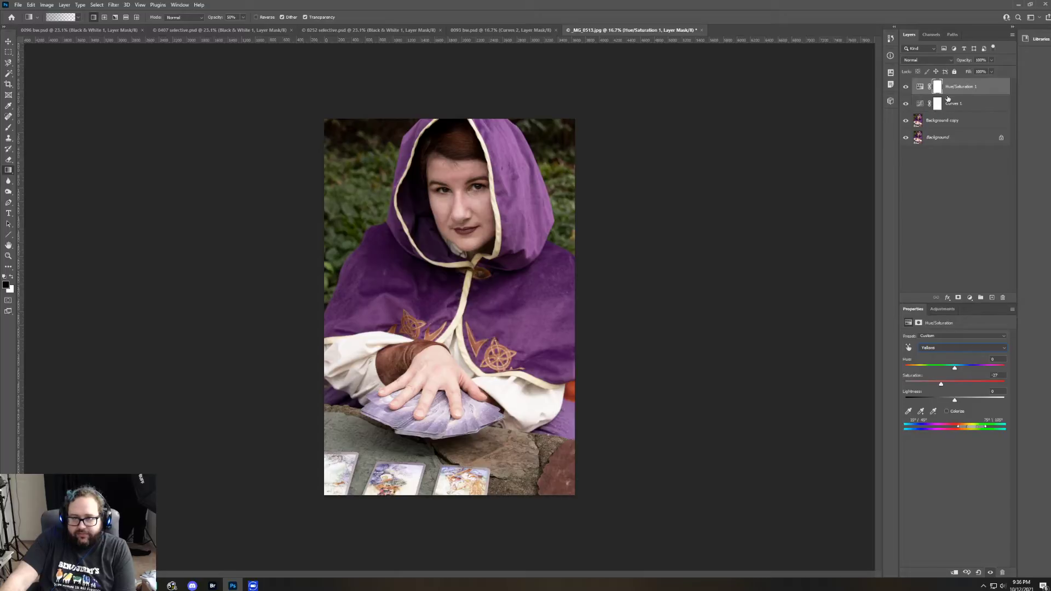
Step: Activate the Background copy layer and the Burn tool for darkening the hand resting on the cards
{"action": "left_click", "coordinate": [960, 121]}
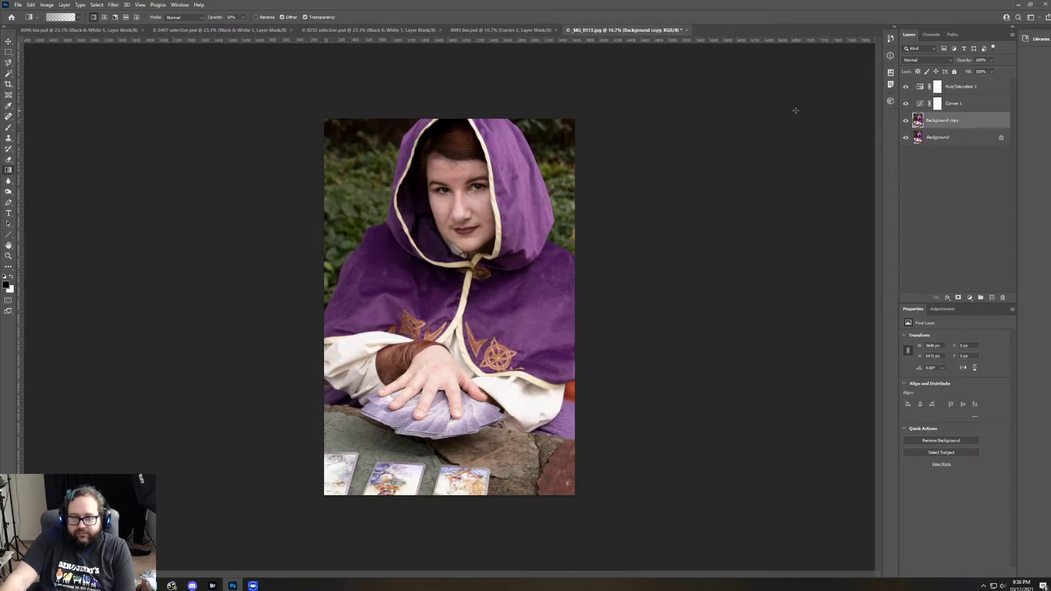
{"action": "left_click", "coordinate": [8, 255]}
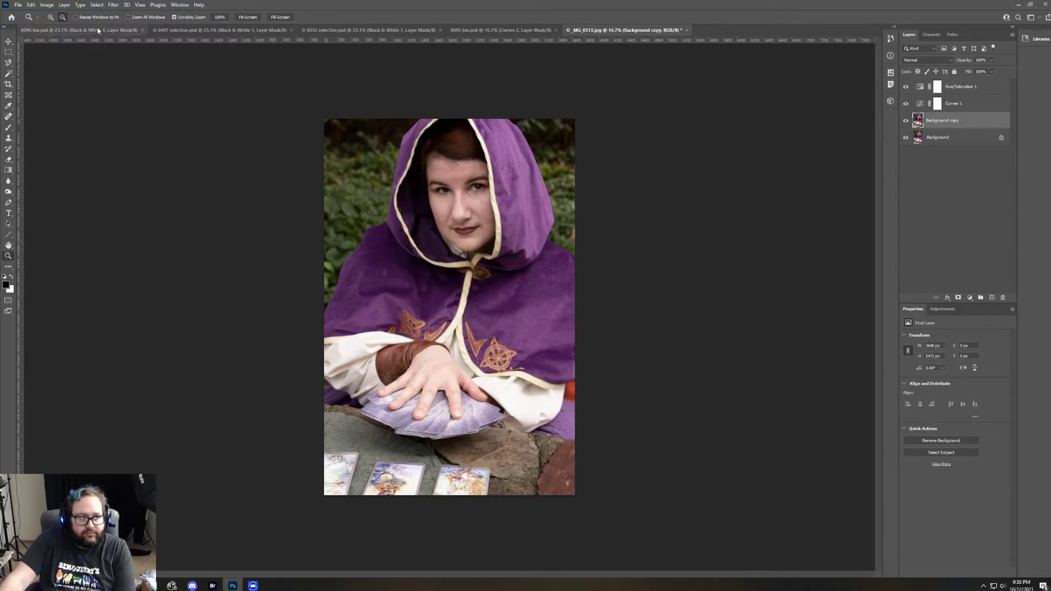
{"action": "left_click", "coordinate": [419, 370]}
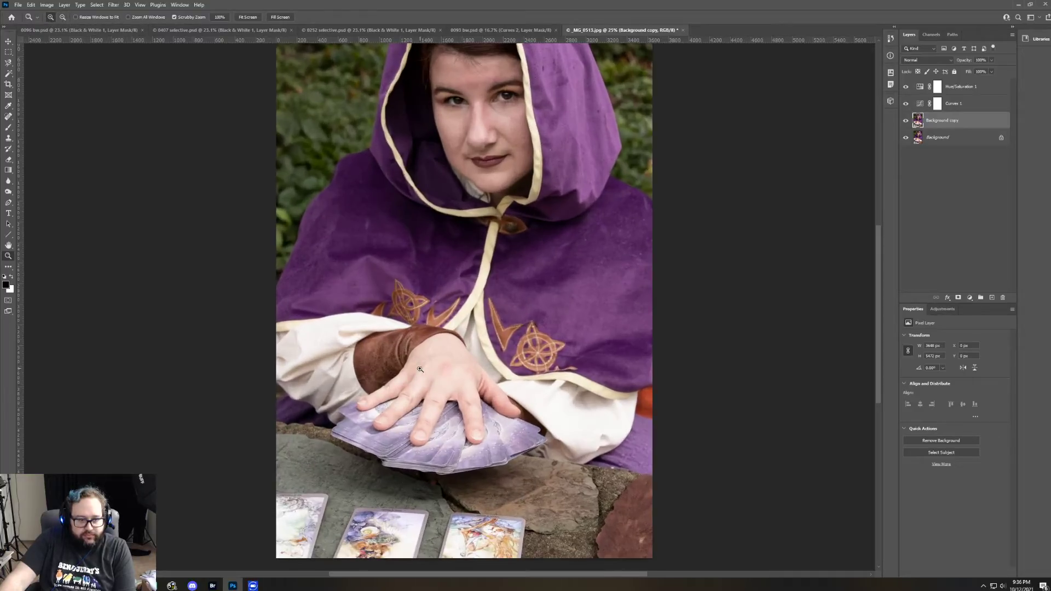
{"action": "left_click", "coordinate": [419, 369]}
{"action": "scroll", "coordinate": [420, 372], "scroll_direction": "down", "scroll_amount": 3}
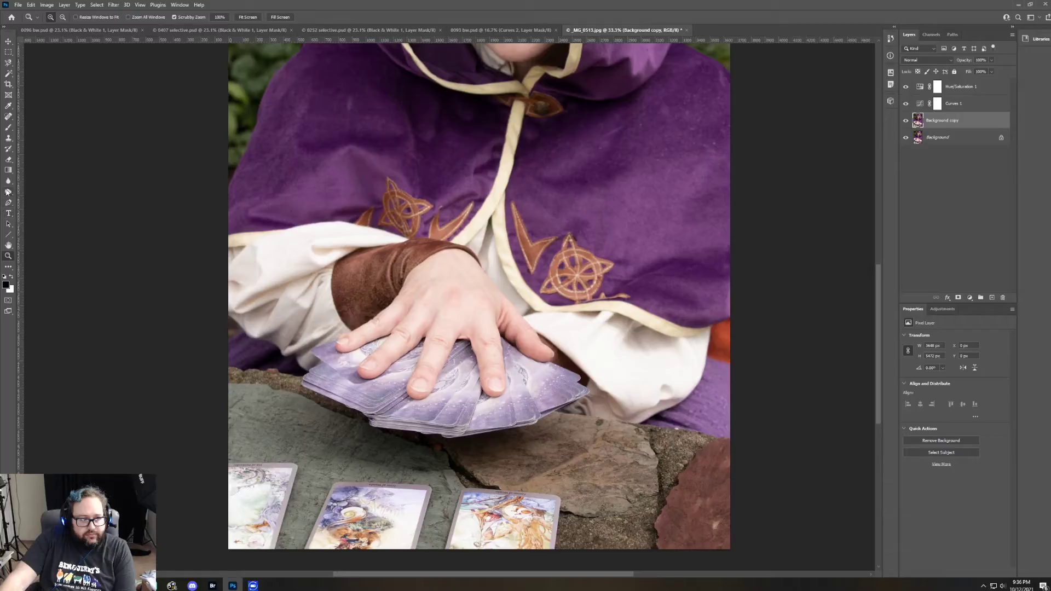
{"action": "left_click", "coordinate": [8, 192]}
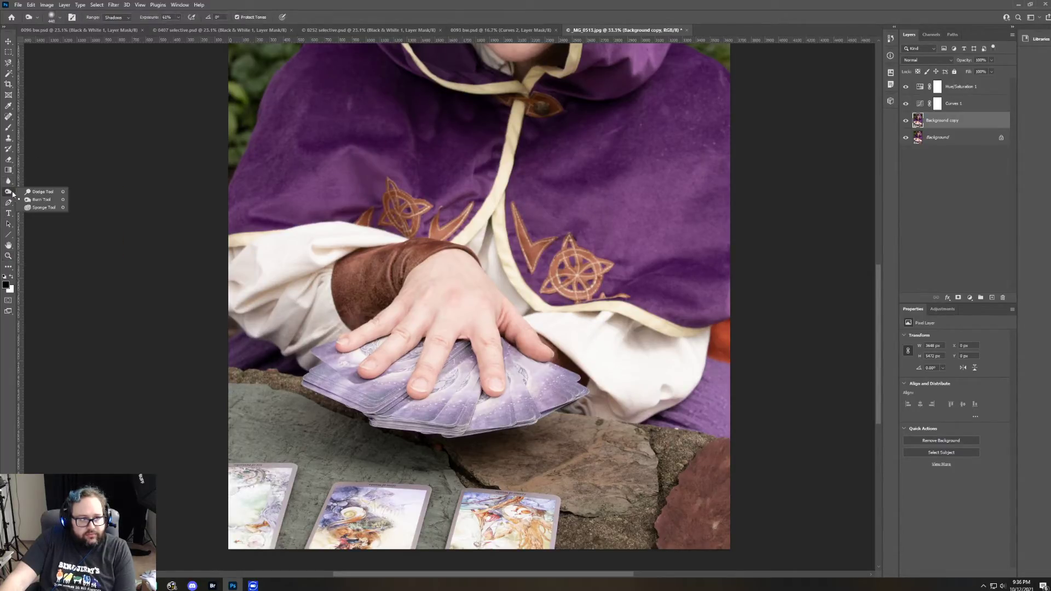
Step: Try burning the back of the hand with the range set to Highlights, and undo the last stroke
{"action": "left_click", "coordinate": [126, 19]}
{"action": "left_click", "coordinate": [118, 39]}
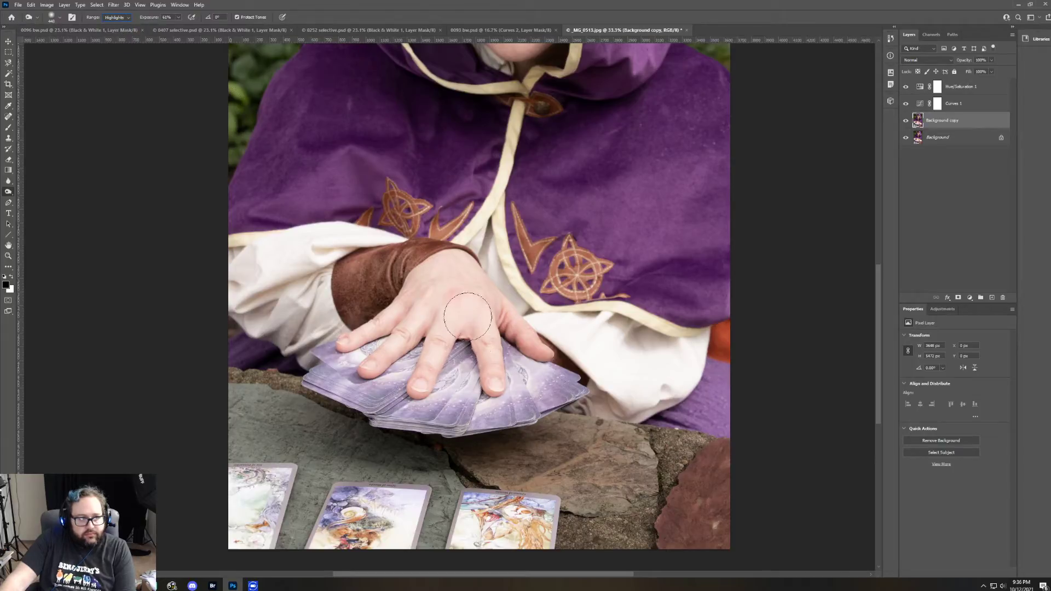
{"action": "left_click_drag", "start_coordinate": [455, 280], "coordinate": [446, 315]}
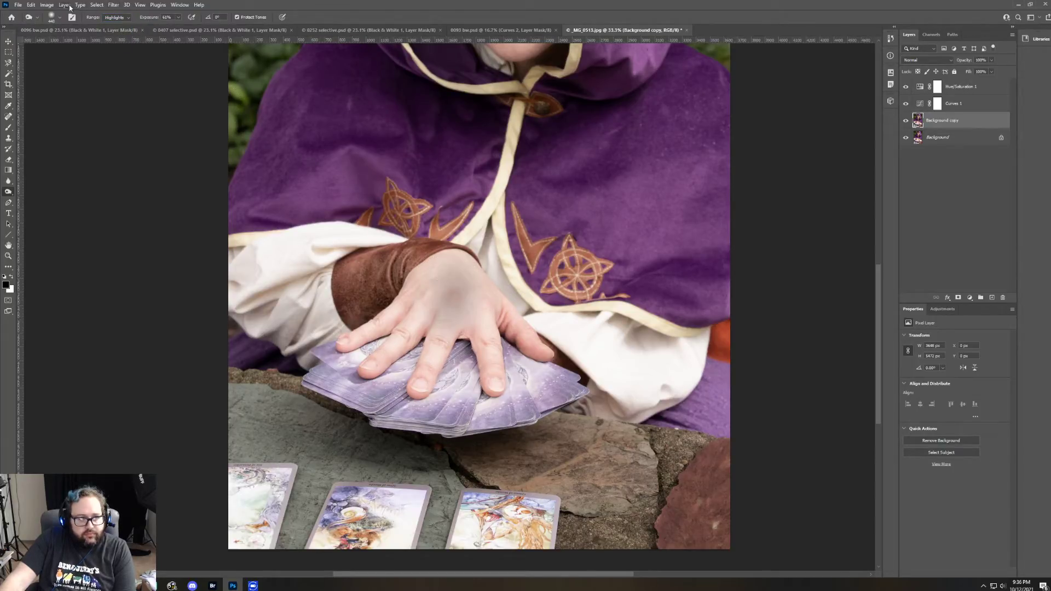
{"action": "left_click", "coordinate": [30, 5]}
{"action": "left_click", "coordinate": [34, 13]}
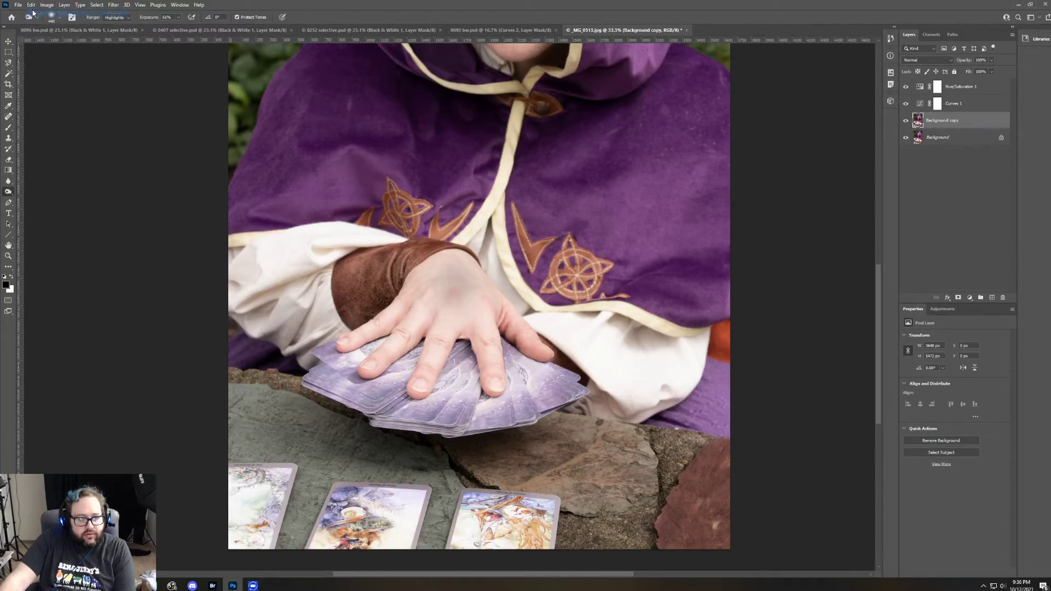
Step: Set the Burn range to Midtones, try darkening the back of the hand, and undo those strokes
{"action": "left_click", "coordinate": [116, 18]}
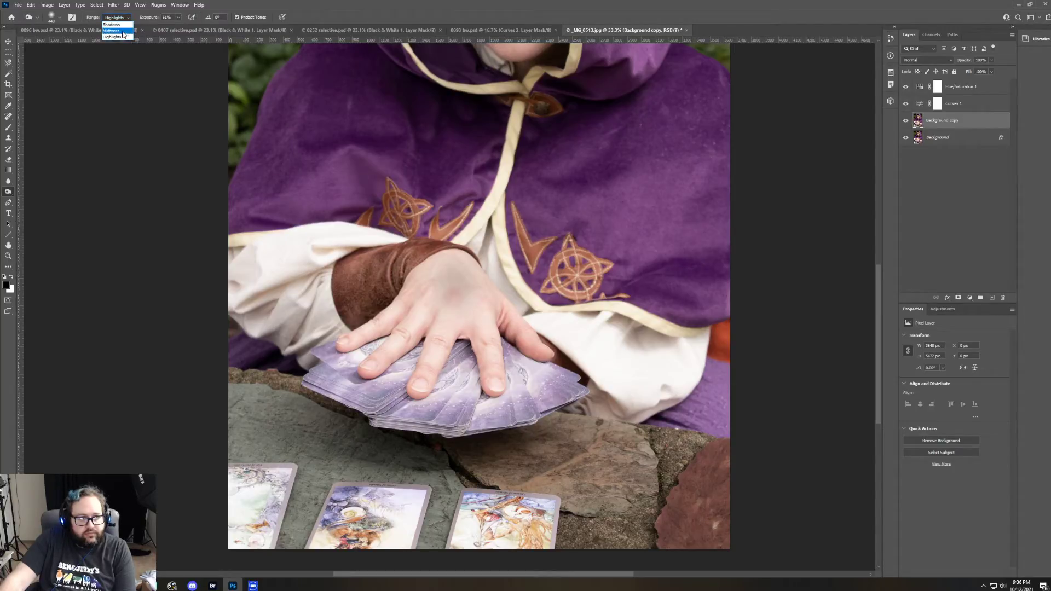
{"action": "left_click", "coordinate": [125, 31]}
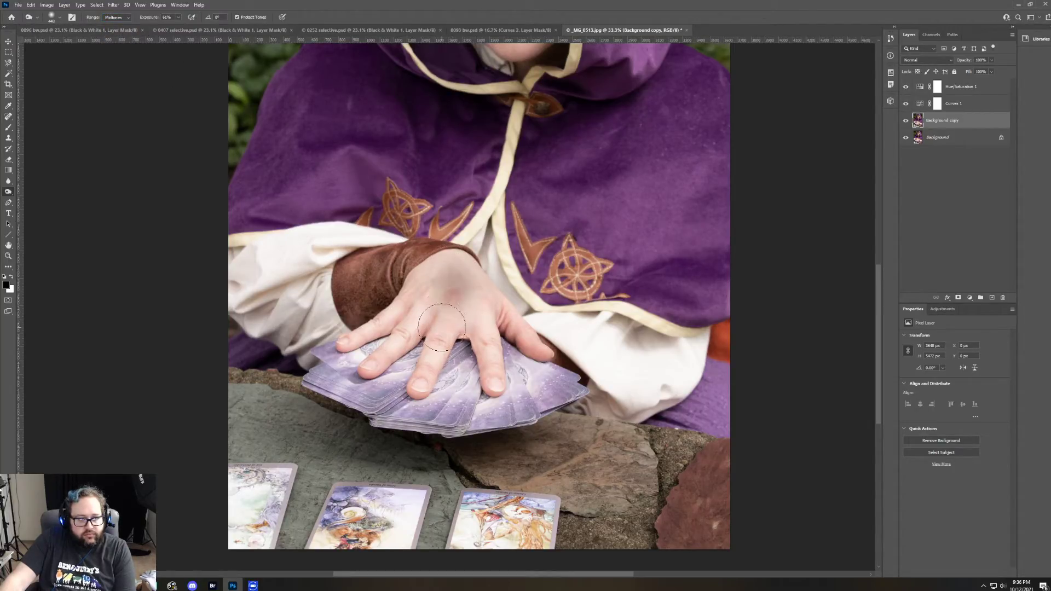
{"action": "left_click_drag", "start_coordinate": [459, 279], "coordinate": [474, 304]}
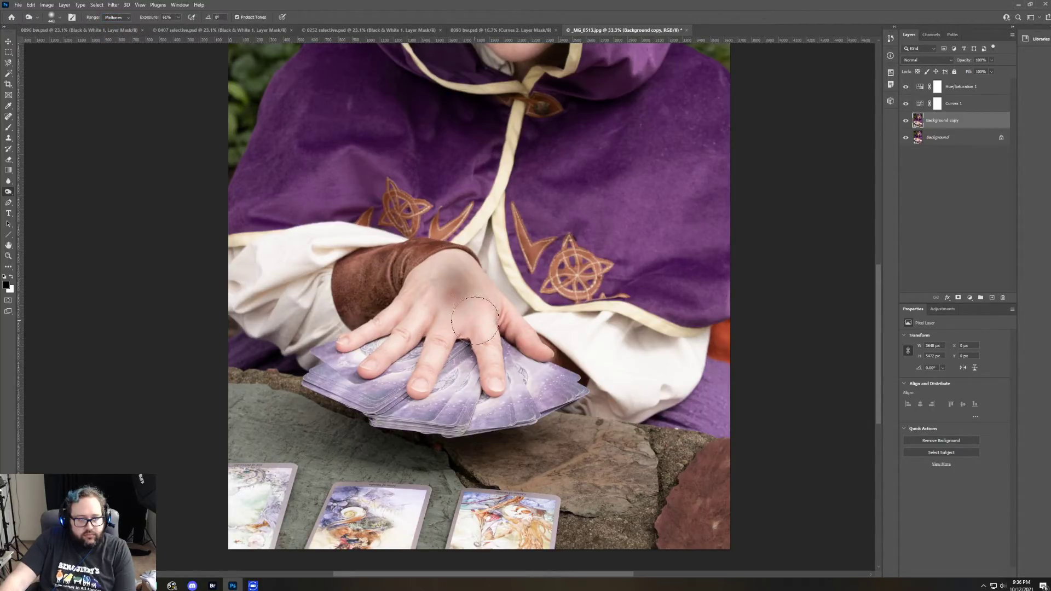
{"action": "left_click", "coordinate": [31, 5]}
{"action": "left_click", "coordinate": [39, 18]}
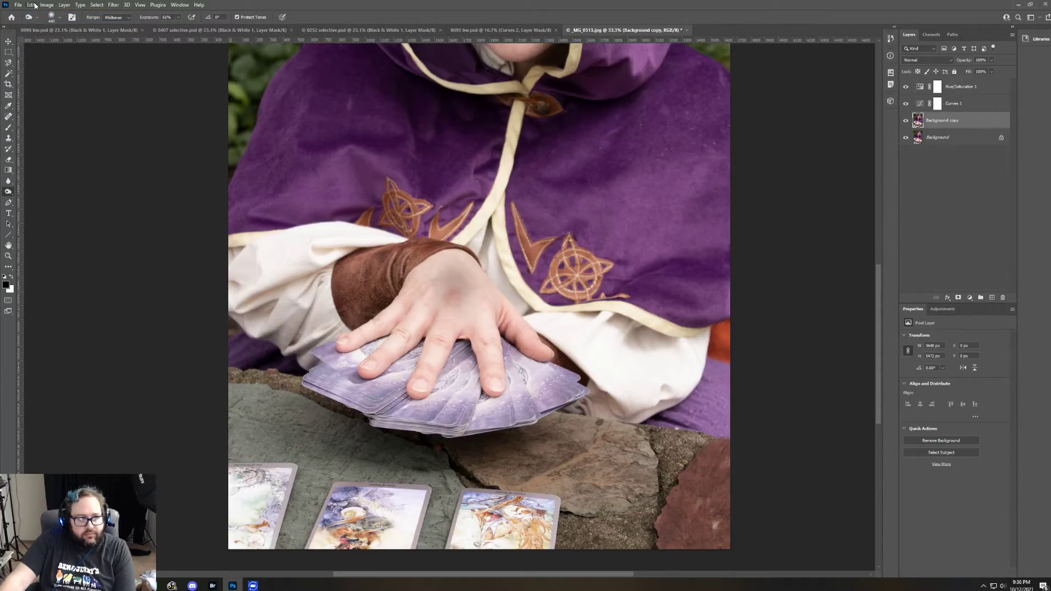
{"action": "left_click", "coordinate": [34, 5]}
{"action": "left_click", "coordinate": [41, 18]}
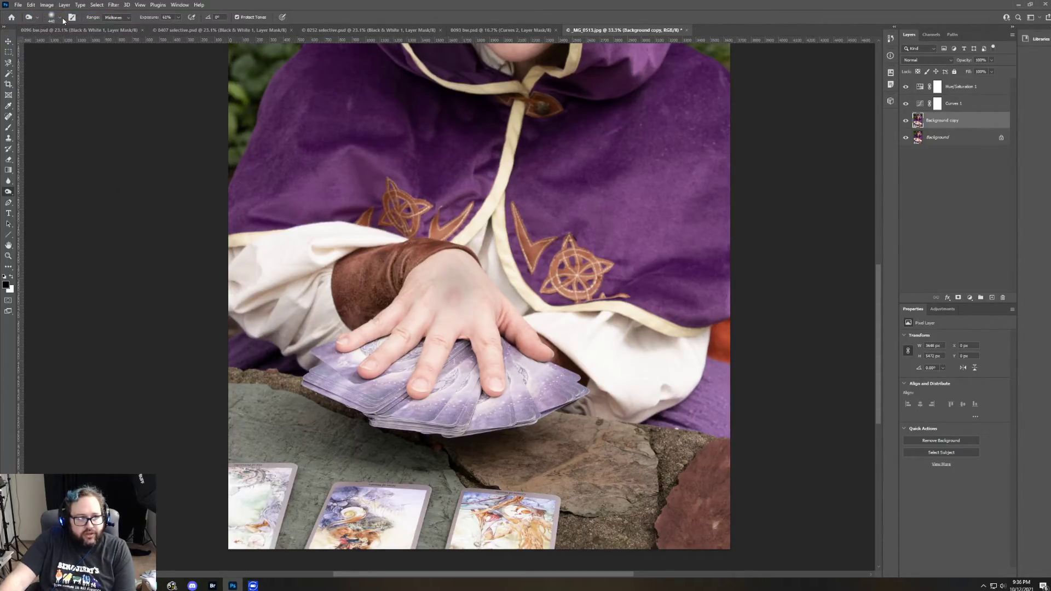
Step: Reduce the Burn brush size and undo the remaining darkening on the back of the hand
{"action": "left_click", "coordinate": [59, 17]}
{"action": "left_click_drag", "start_coordinate": [90, 41], "coordinate": [66, 44]}
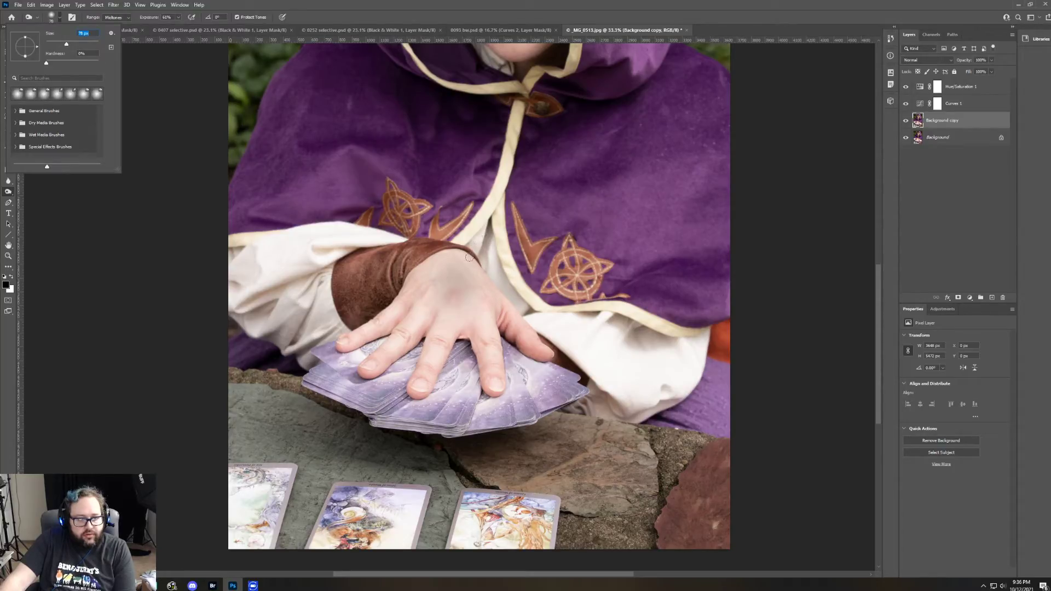
{"action": "left_click", "coordinate": [80, 44]}
{"action": "left_click", "coordinate": [31, 5]}
{"action": "left_click", "coordinate": [38, 14]}
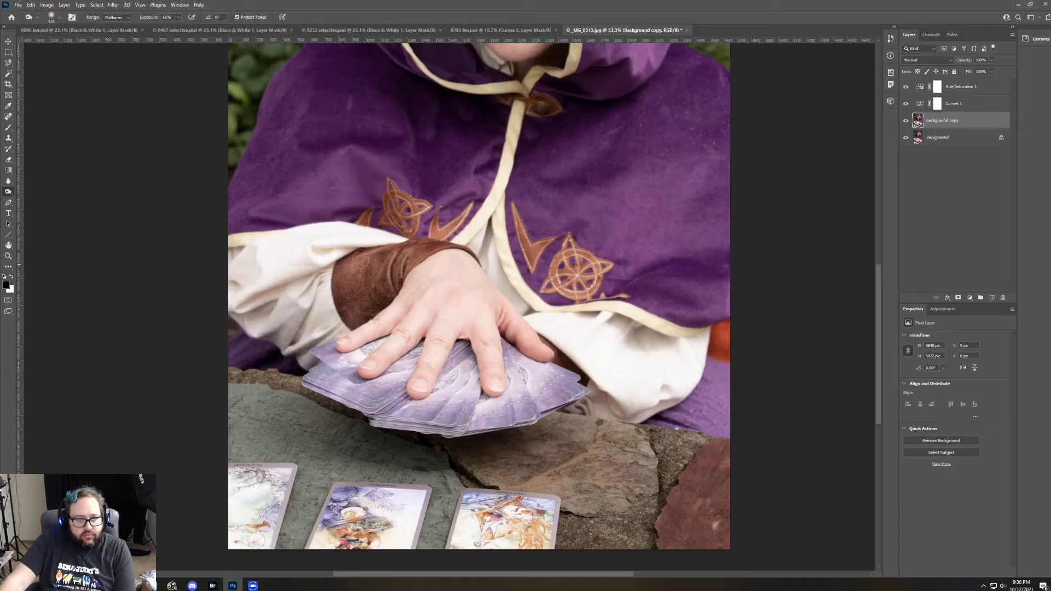
Step: Lower the Burn exposure to about 26% and lightly darken the midtones on the back of the hand
{"action": "left_click", "coordinate": [178, 17]}
{"action": "left_click_drag", "start_coordinate": [179, 27], "coordinate": [165, 29]}
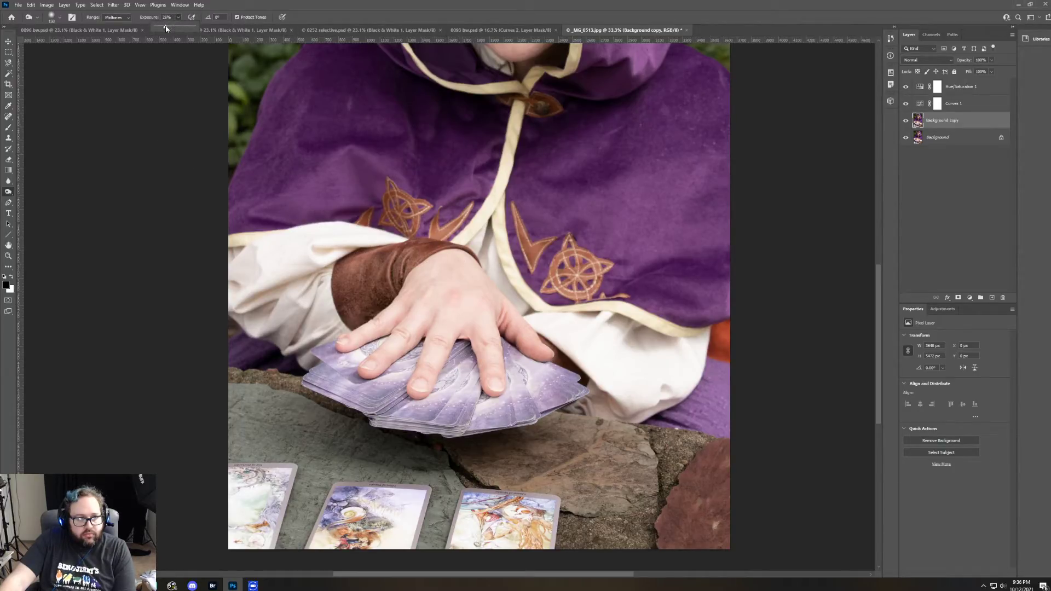
{"action": "left_click", "coordinate": [456, 285]}
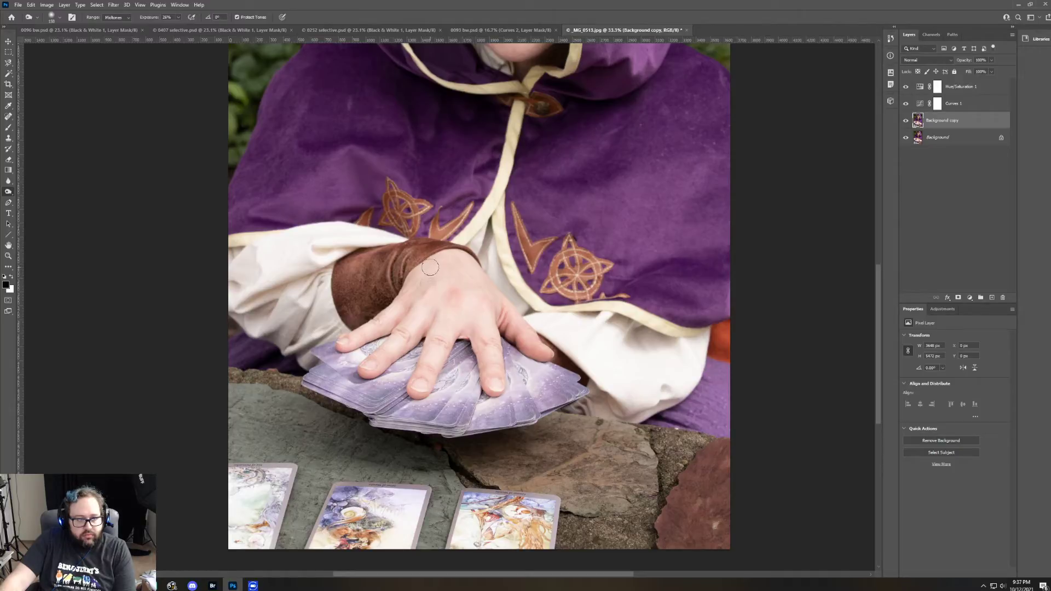
{"action": "left_click", "coordinate": [425, 305]}
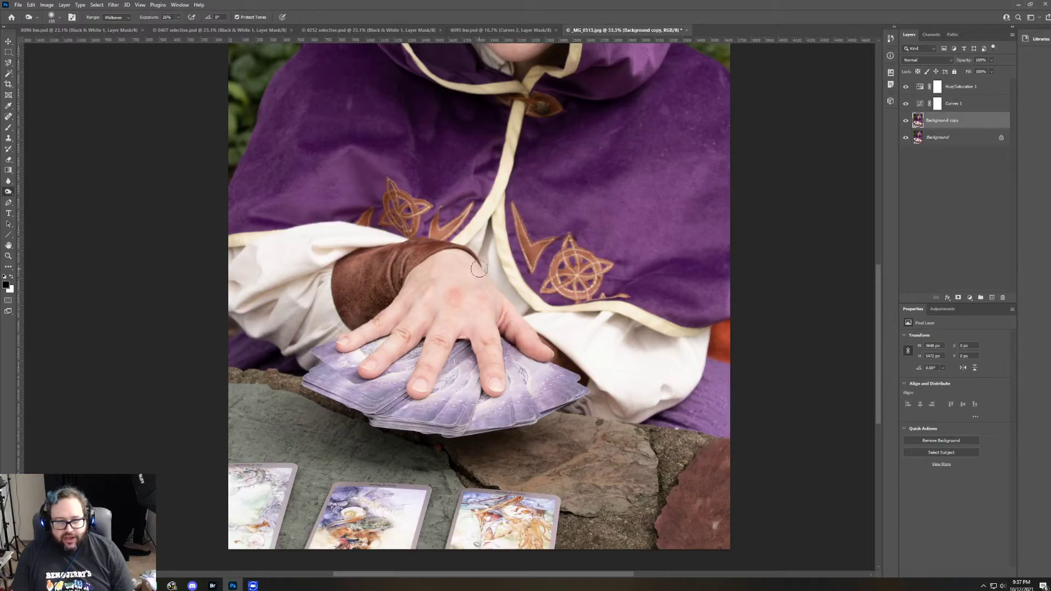
Step: Enlarge the Burn brush slightly and burn the white sleeve beside the thumb
{"action": "left_click", "coordinate": [60, 17]}
{"action": "left_click_drag", "start_coordinate": [85, 44], "coordinate": [88, 44]}
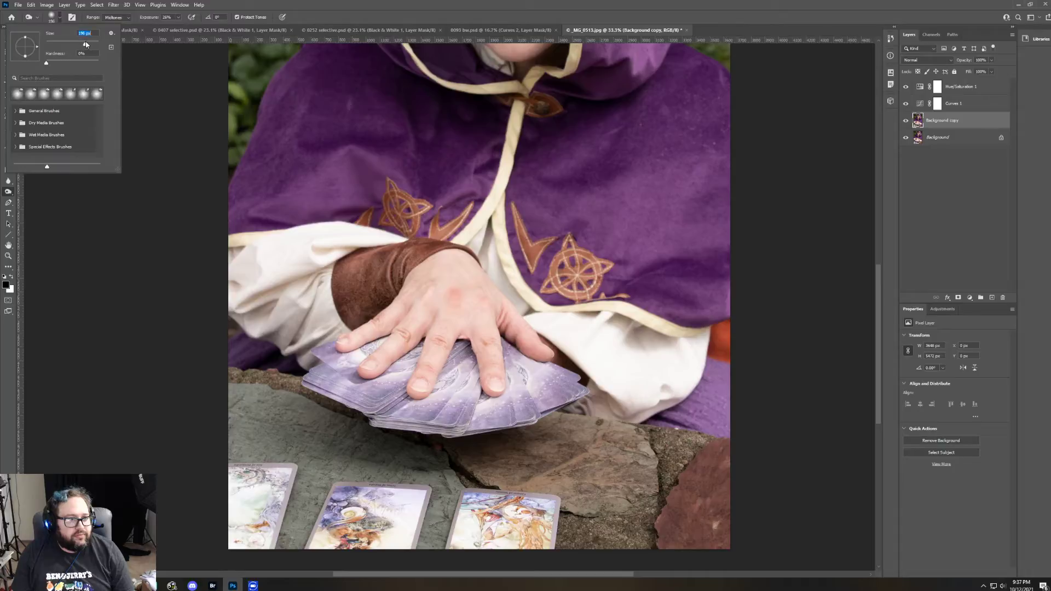
{"action": "left_click", "coordinate": [579, 329]}
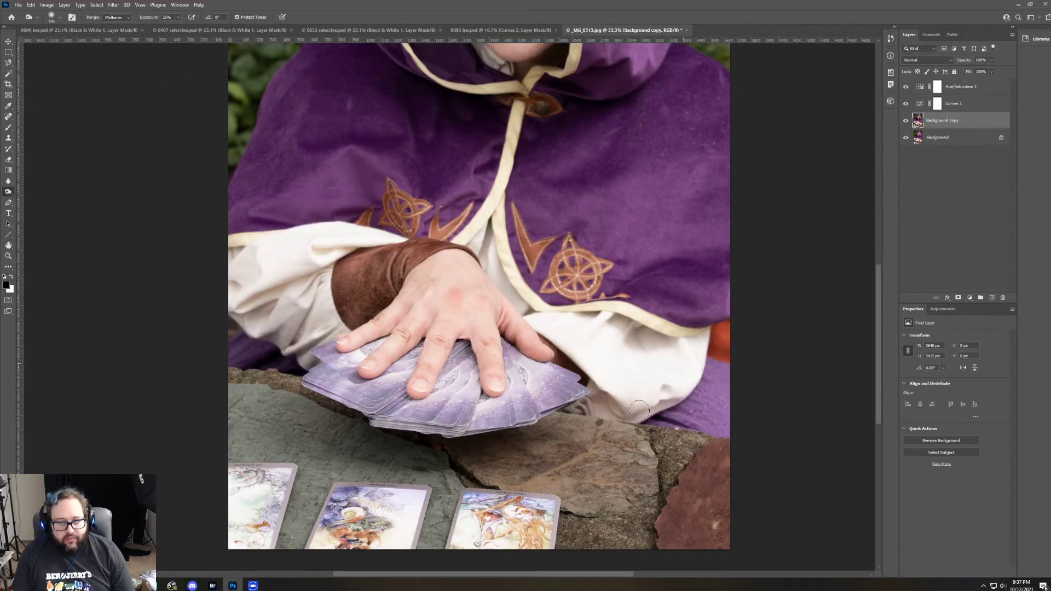
Step: Set the Burn range to Midtones and the exposure to 100%, and darken the white sleeve beside the thumb
{"action": "left_click", "coordinate": [130, 21]}
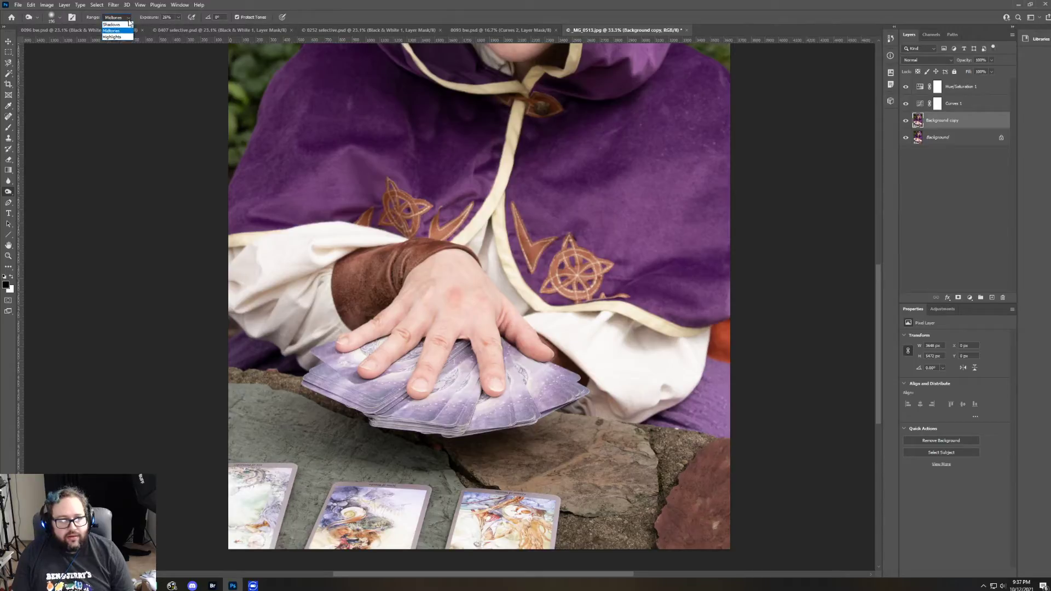
{"action": "left_click", "coordinate": [116, 38]}
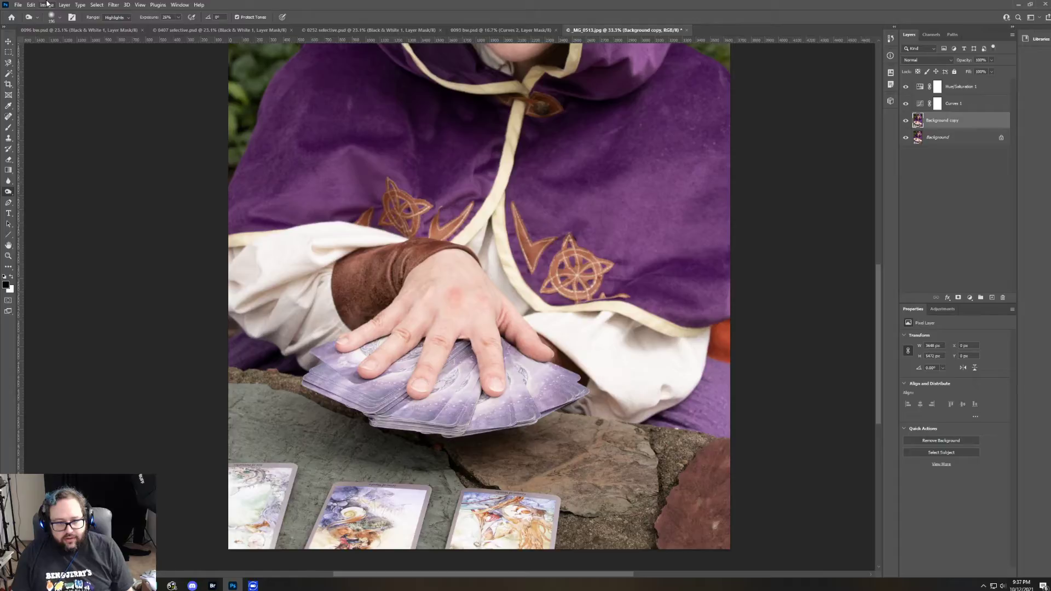
{"action": "left_click", "coordinate": [127, 18]}
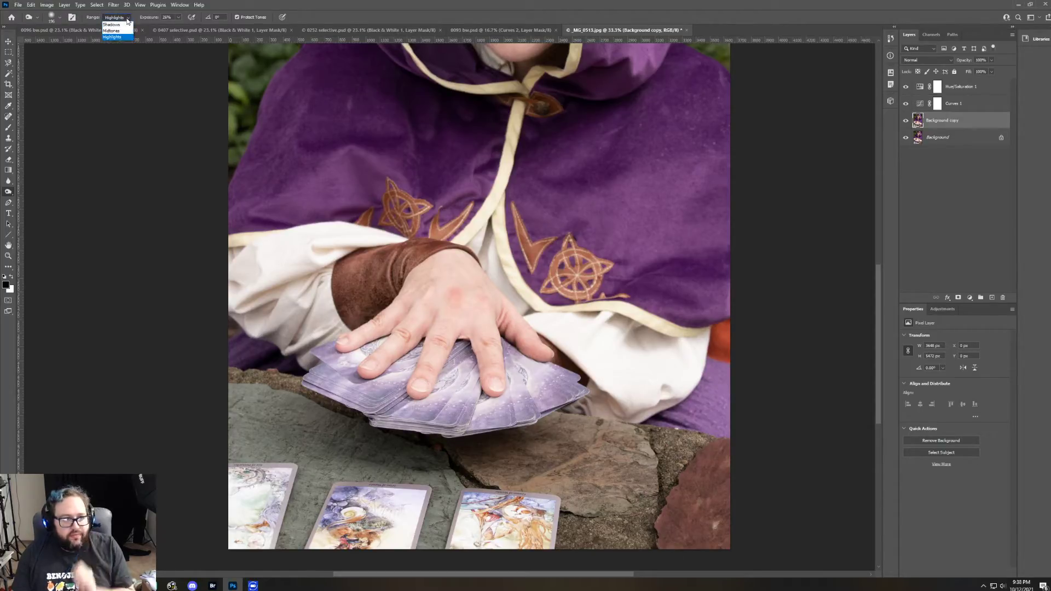
{"action": "left_click", "coordinate": [124, 31]}
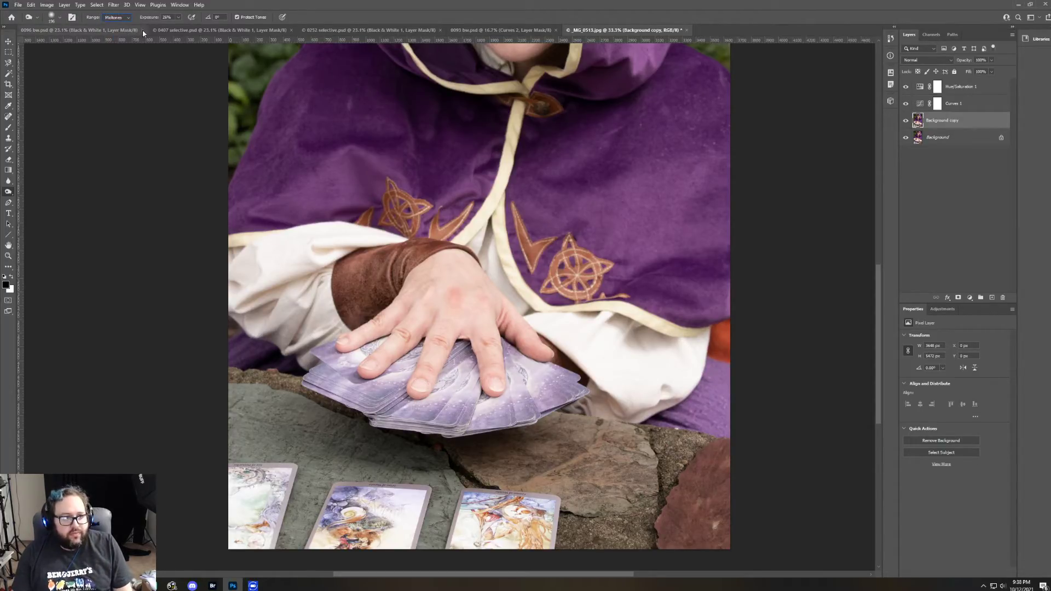
{"action": "left_click", "coordinate": [177, 17]}
{"action": "left_click_drag", "start_coordinate": [179, 27], "coordinate": [209, 31]}
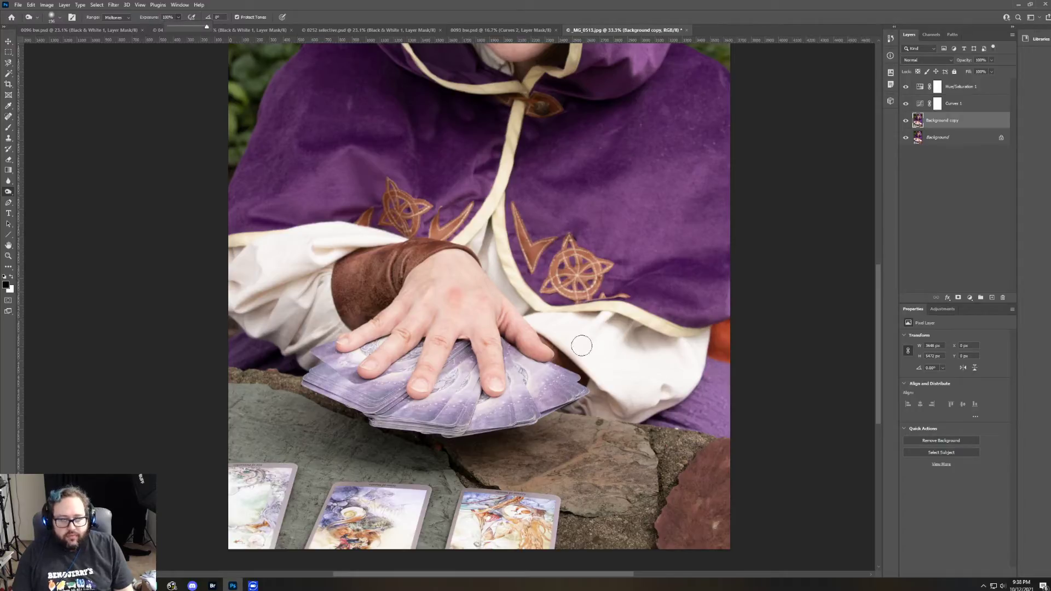
{"action": "mouse_move", "coordinate": [582, 346]}
{"action": "left_mouse_down"}
{"action": "mouse_move", "coordinate": [628, 382]}
{"action": "mouse_move", "coordinate": [566, 326]}
{"action": "mouse_move", "coordinate": [637, 379]}
{"action": "mouse_move", "coordinate": [589, 331]}
{"action": "mouse_move", "coordinate": [653, 368]}
{"action": "mouse_move", "coordinate": [690, 348]}
{"action": "mouse_move", "coordinate": [645, 409]}
{"action": "mouse_move", "coordinate": [664, 376]}
{"action": "mouse_move", "coordinate": [688, 365]}
{"action": "mouse_move", "coordinate": [588, 355]}
{"action": "mouse_move", "coordinate": [644, 402]}
{"action": "mouse_move", "coordinate": [596, 346]}
{"action": "mouse_move", "coordinate": [694, 387]}
{"action": "mouse_move", "coordinate": [593, 326]}
{"action": "mouse_move", "coordinate": [567, 343]}
{"action": "mouse_move", "coordinate": [618, 326]}
{"action": "mouse_move", "coordinate": [612, 350]}
{"action": "mouse_move", "coordinate": [631, 333]}
{"action": "mouse_move", "coordinate": [613, 363]}
{"action": "mouse_move", "coordinate": [596, 369]}
{"action": "mouse_move", "coordinate": [566, 314]}
{"action": "mouse_move", "coordinate": [554, 328]}
{"action": "mouse_move", "coordinate": [632, 384]}
{"action": "mouse_move", "coordinate": [633, 353]}
{"action": "left_mouse_up"}
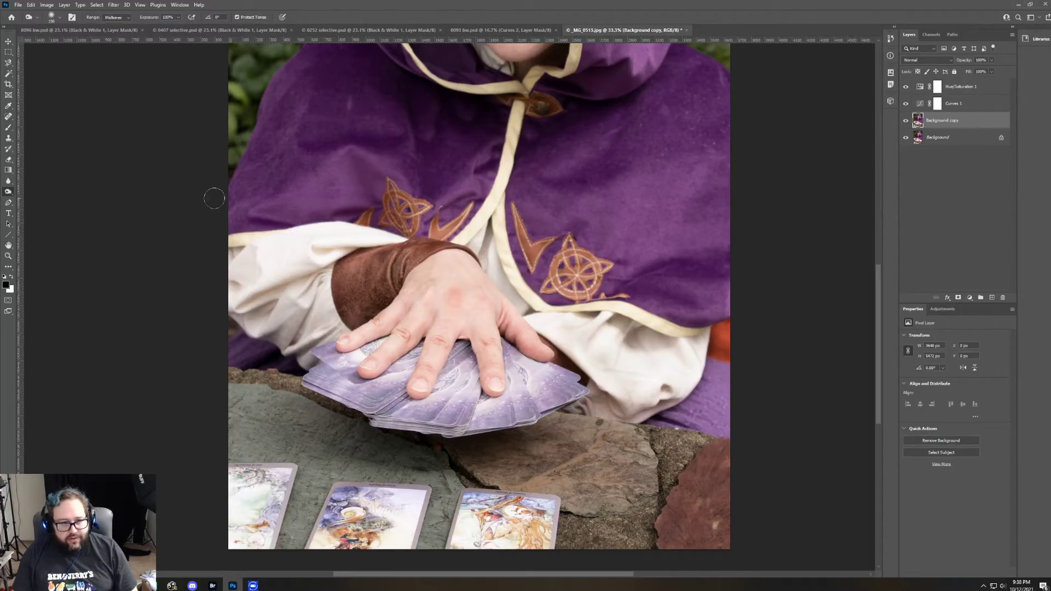
Step: Add a Selective Color adjustment layer above Hue/Saturation 1, try Black at -100% for the Blacks, and return it to 0%
{"action": "left_click", "coordinate": [9, 255]}
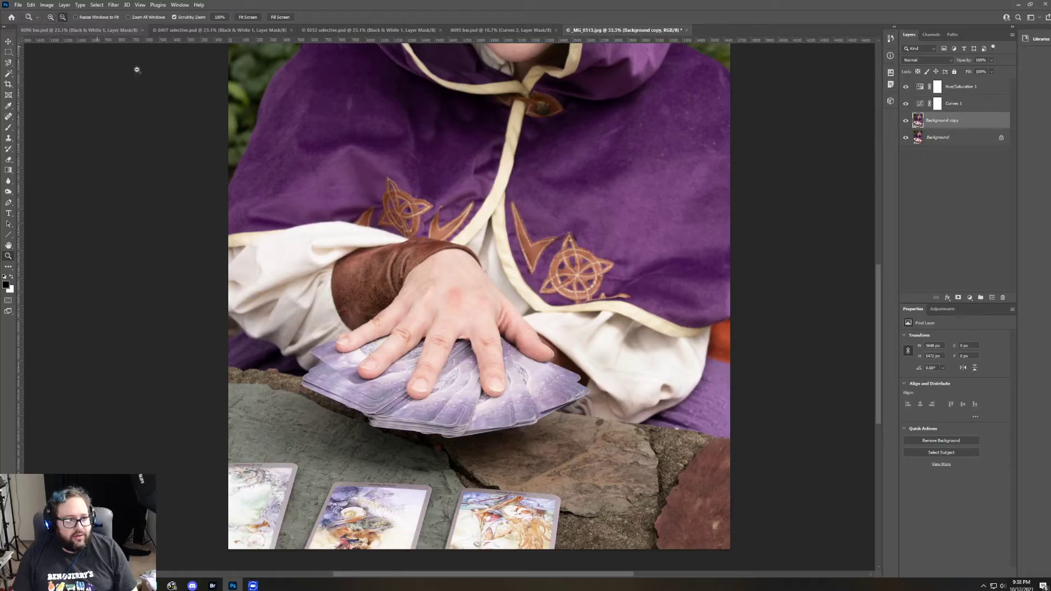
{"action": "left_click", "coordinate": [223, 113], "text": "alt"}
{"action": "left_click", "coordinate": [226, 129], "text": "alt"}
{"action": "left_click", "coordinate": [228, 135], "text": "alt"}
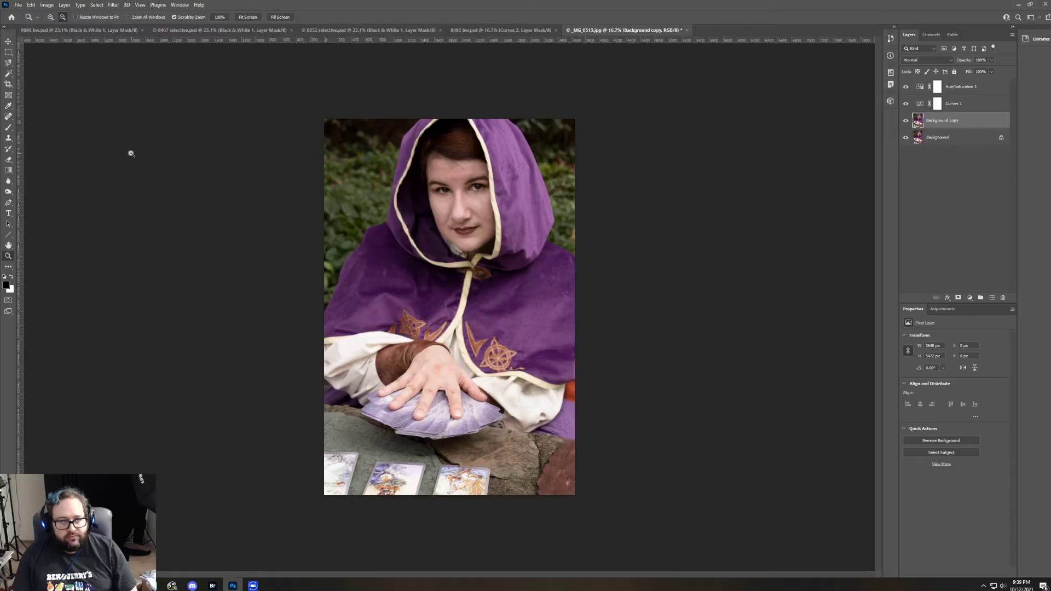
{"action": "left_click", "coordinate": [957, 104]}
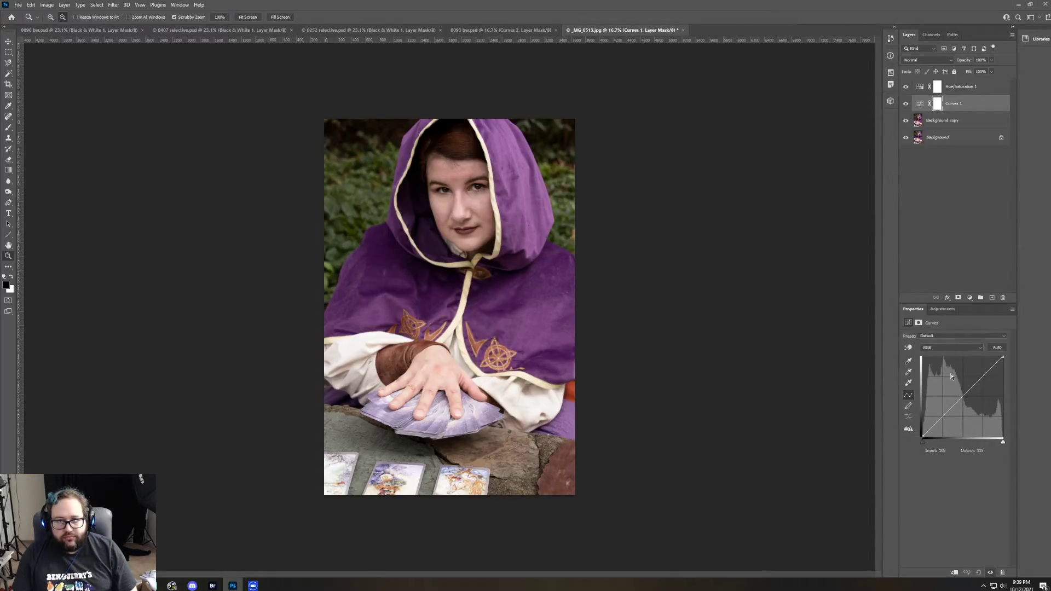
{"action": "left_click", "coordinate": [941, 309]}
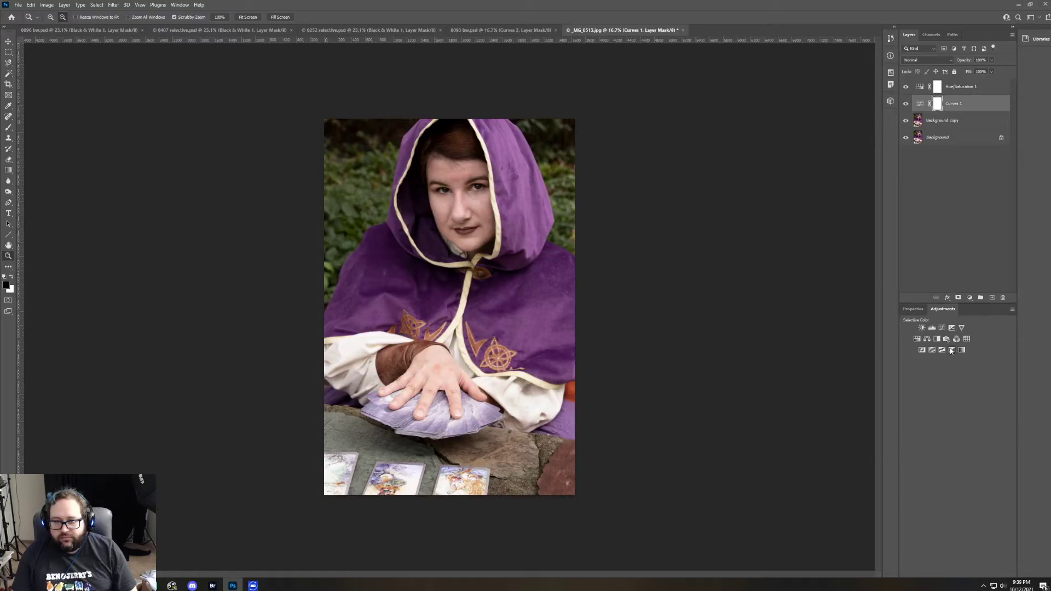
{"action": "left_click", "coordinate": [951, 351]}
{"action": "left_click_drag", "start_coordinate": [956, 103], "coordinate": [950, 86]}
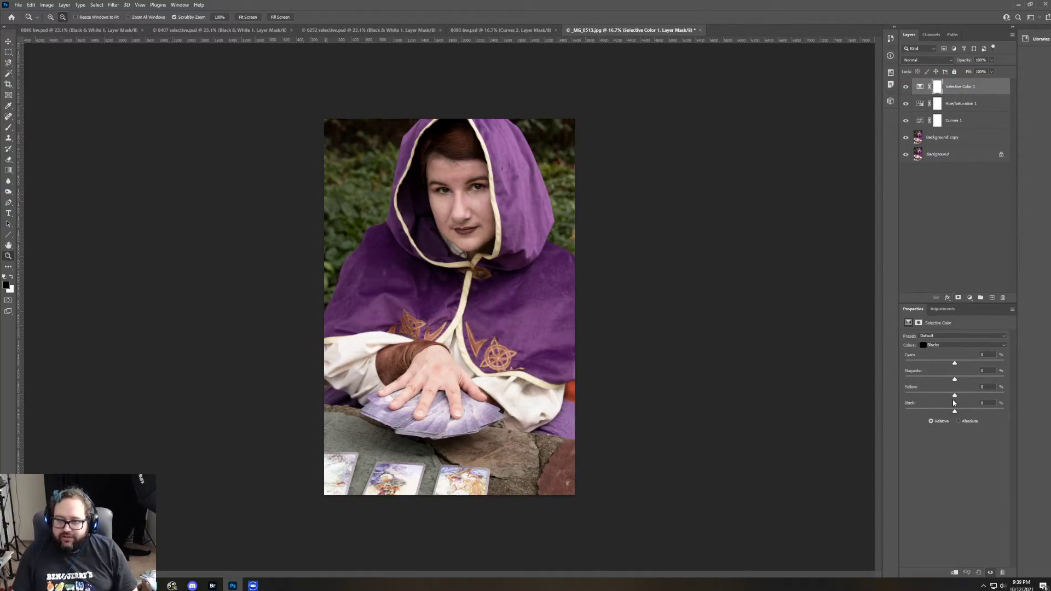
{"action": "left_click_drag", "start_coordinate": [954, 413], "coordinate": [851, 401]}
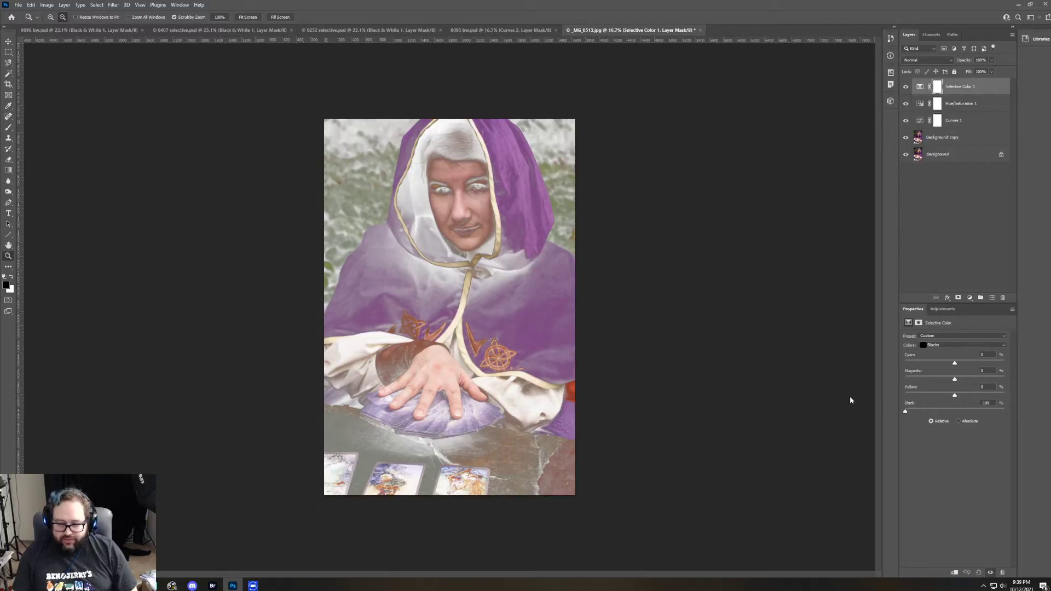
{"action": "left_click_drag", "start_coordinate": [851, 400], "coordinate": [955, 400]}
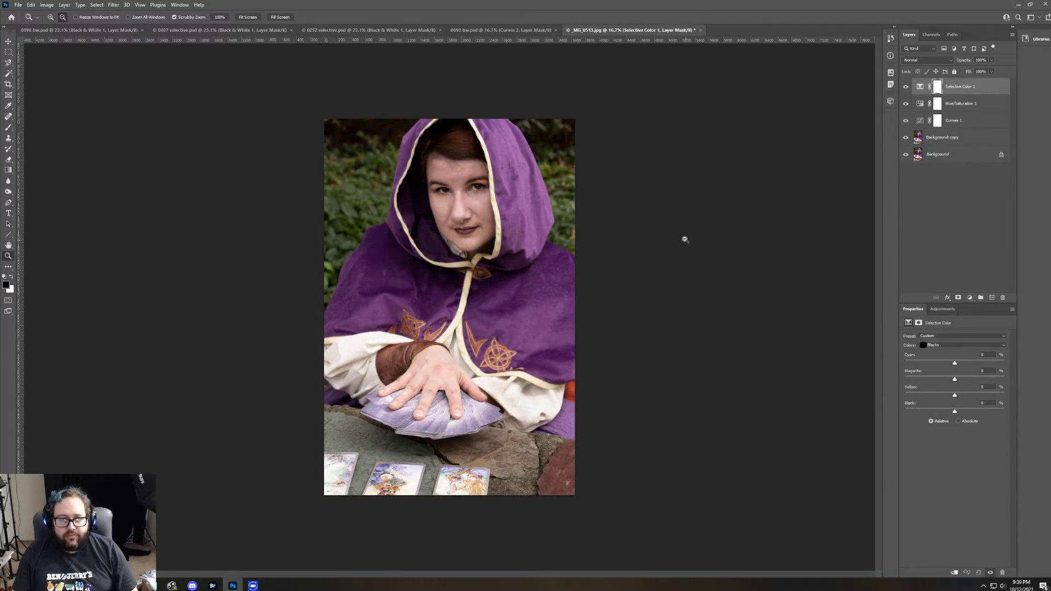
Step: Select the Background copy layer of _MG_0513.jpg and magnify the face to 100% around the eyes
{"action": "left_click", "coordinate": [968, 123]}
{"action": "left_click", "coordinate": [967, 138]}
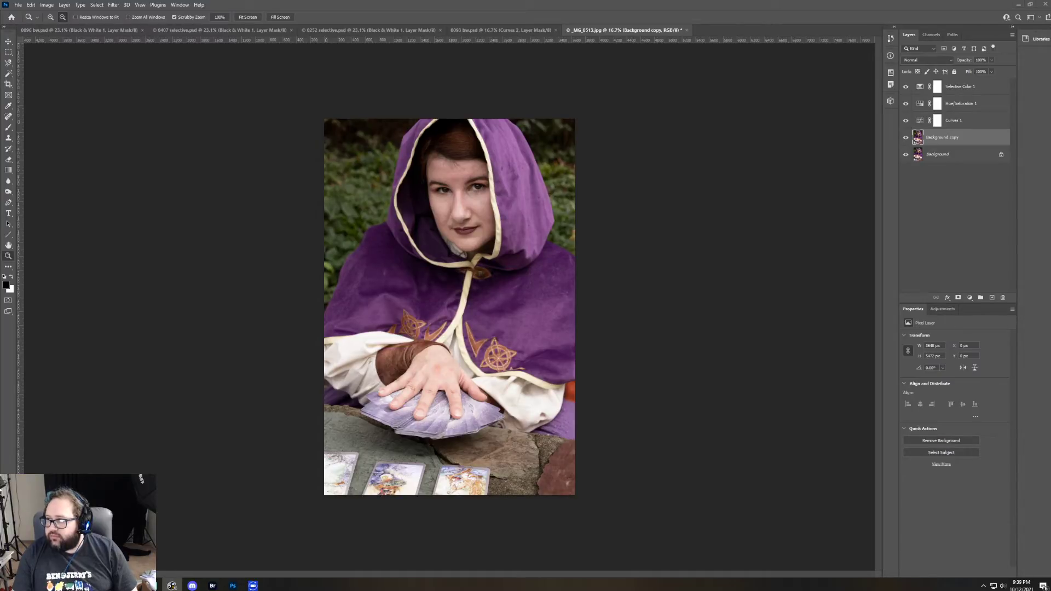
{"action": "left_click", "coordinate": [8, 170]}
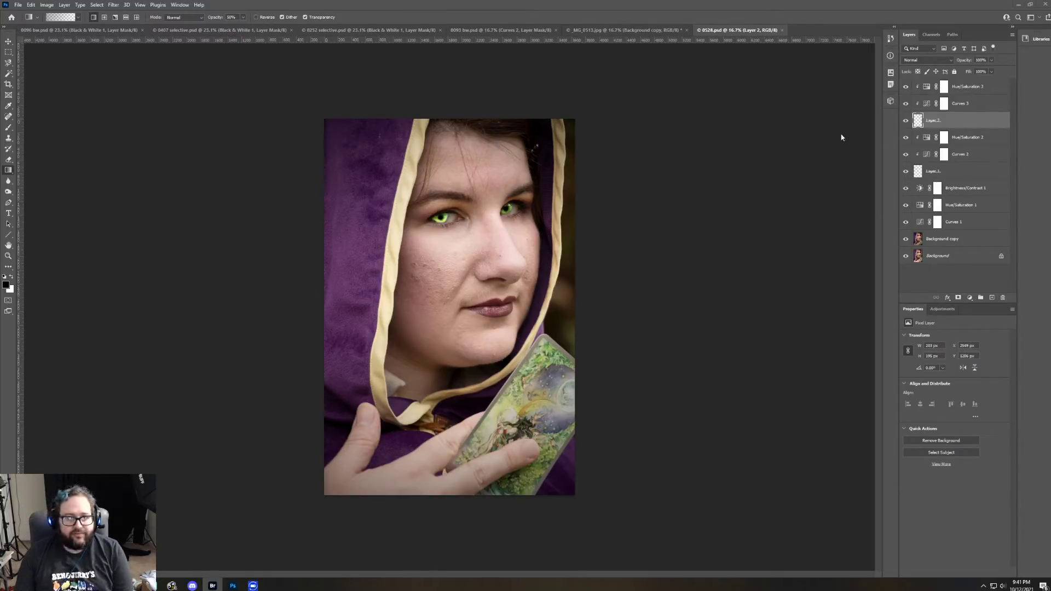
{"action": "left_click", "coordinate": [642, 31]}
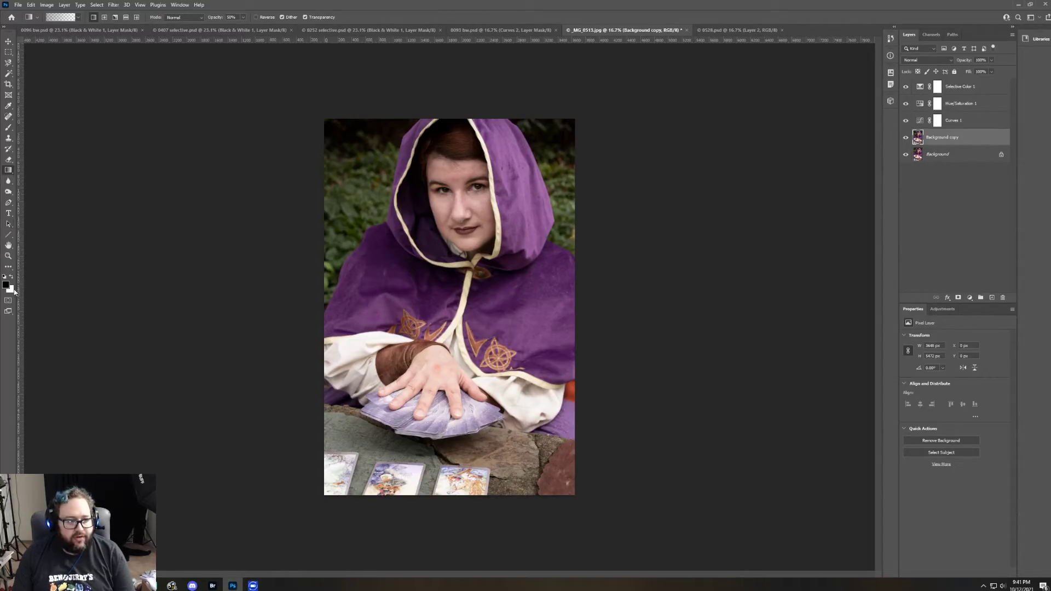
{"action": "left_click", "coordinate": [8, 256]}
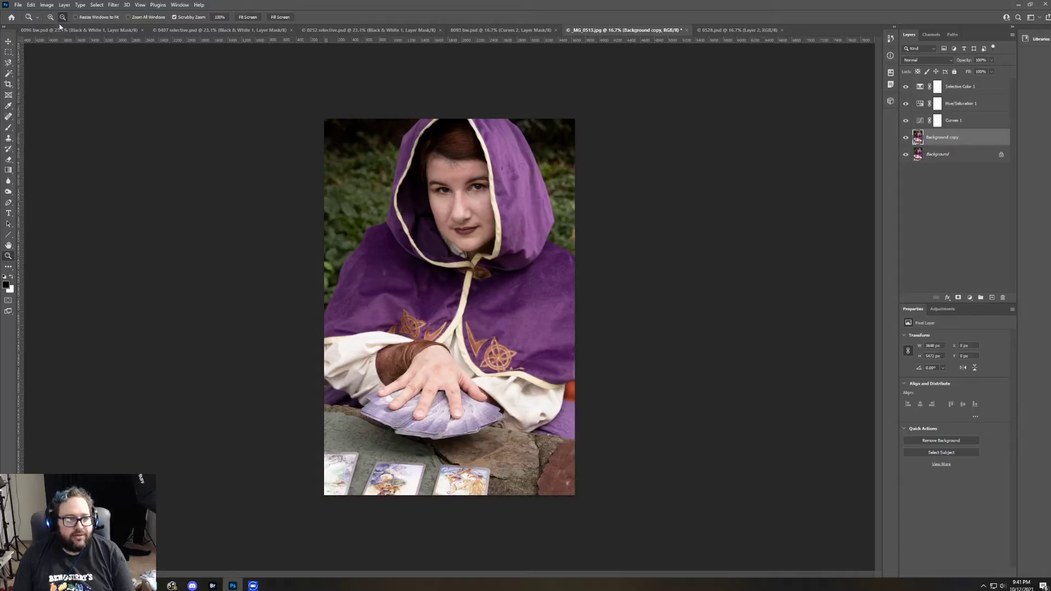
{"action": "left_click", "coordinate": [450, 168]}
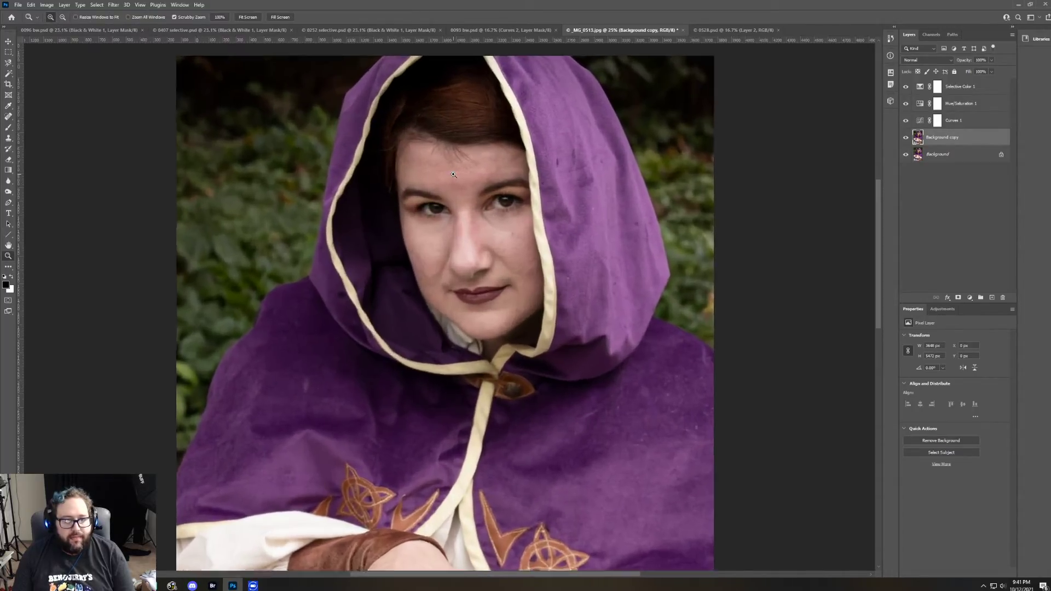
{"action": "left_click", "coordinate": [453, 175]}
{"action": "left_click", "coordinate": [453, 175]}
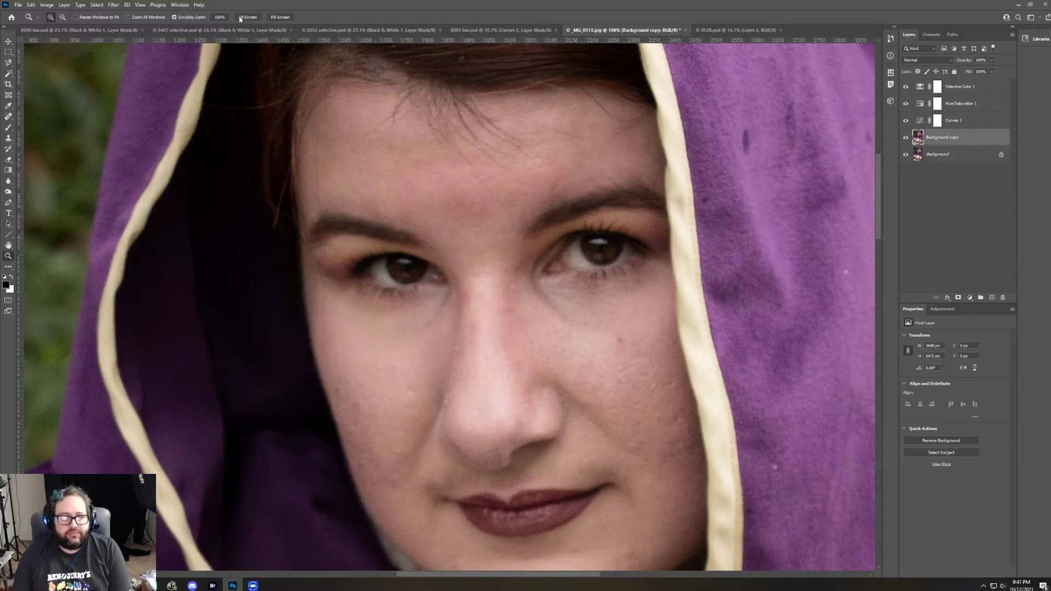
Step: Examine the Hue/Saturation 2 and Hue/Saturation 3 settings of the recoloured eyes in 0528.psd, and return to _MG_0513.jpg
{"action": "left_click", "coordinate": [736, 30]}
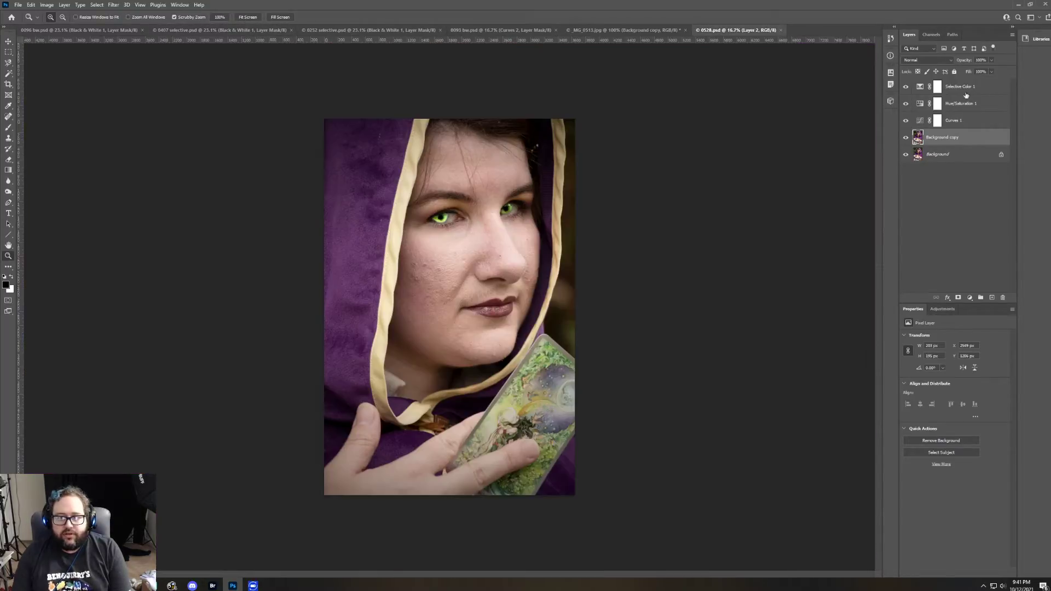
{"action": "left_click", "coordinate": [978, 137]}
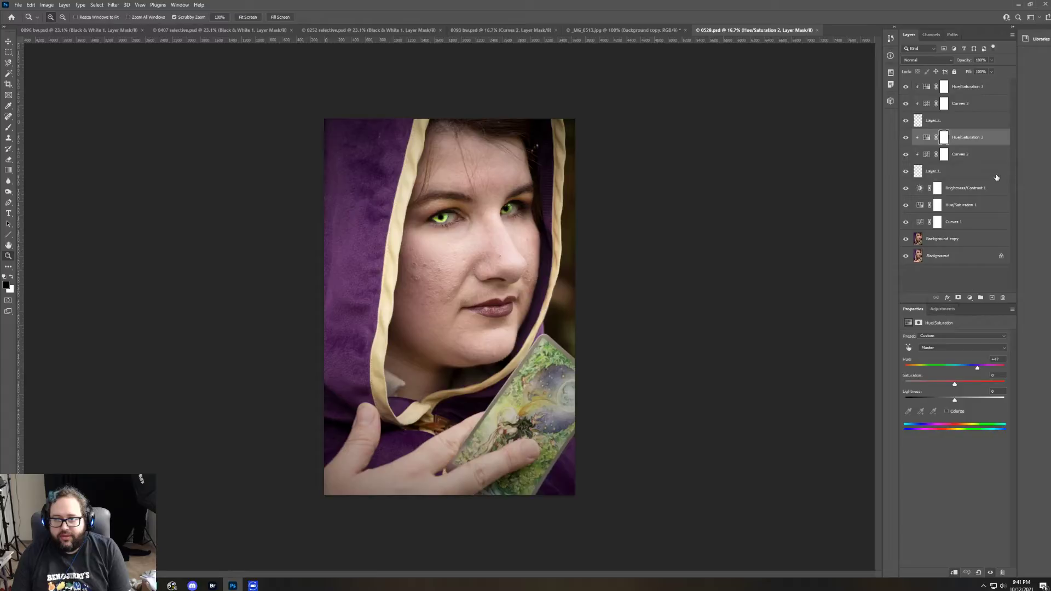
{"action": "left_click", "coordinate": [975, 88]}
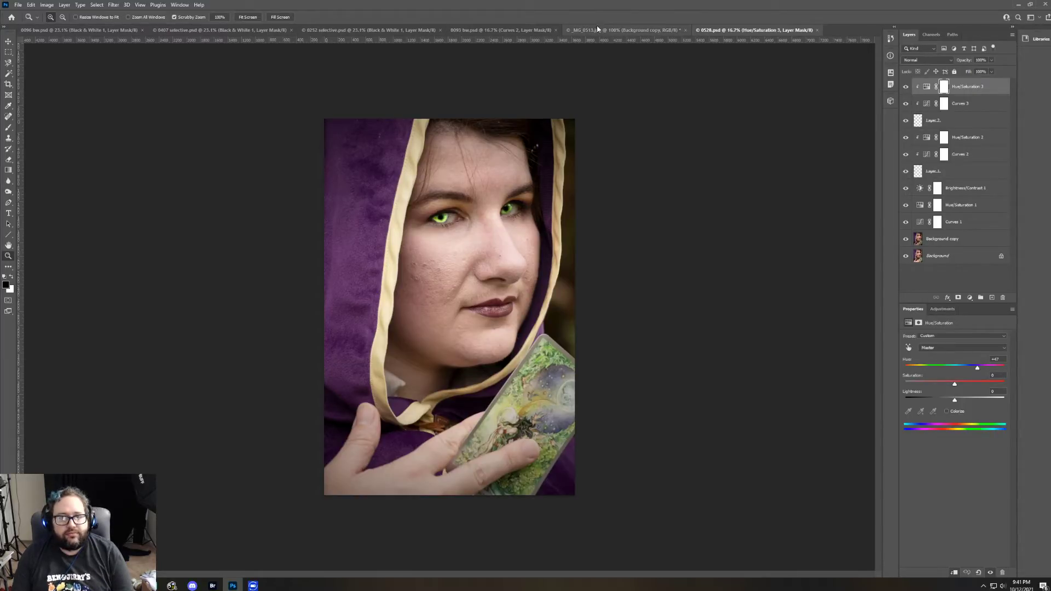
{"action": "left_click", "coordinate": [510, 29]}
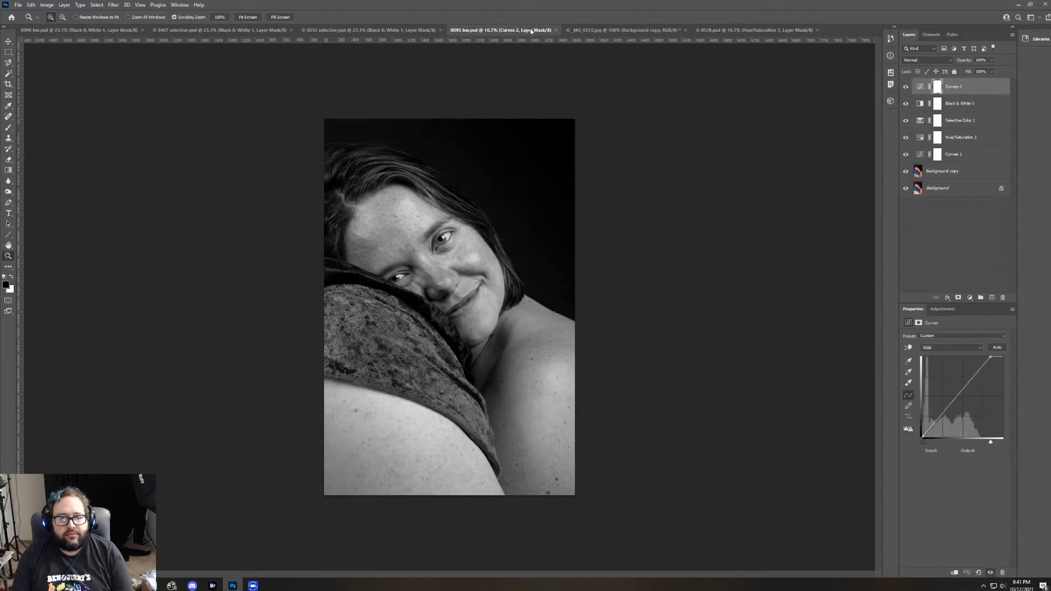
{"action": "left_click", "coordinate": [585, 30]}
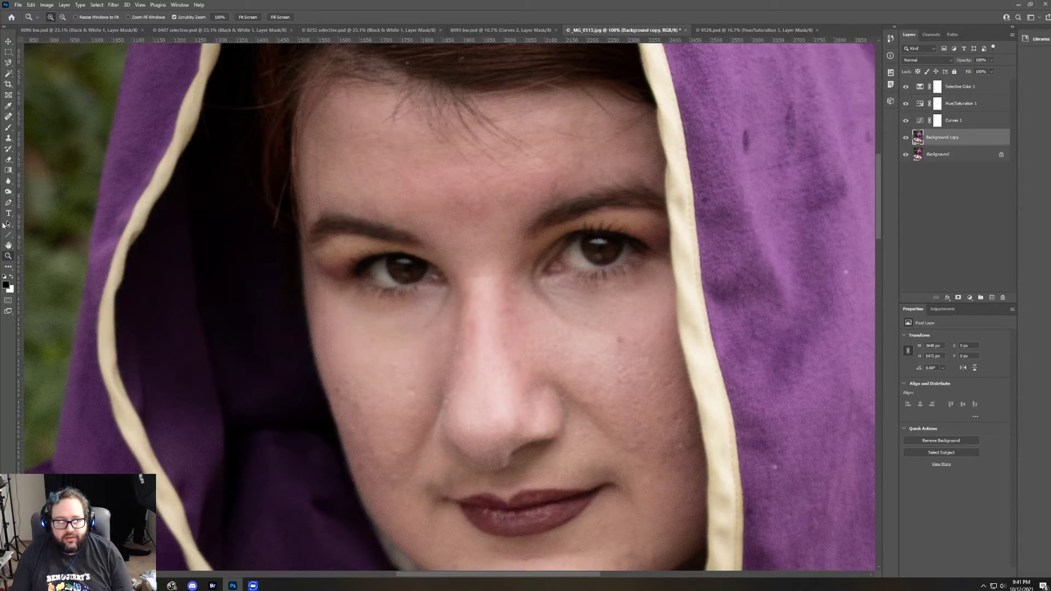
Step: Outline the iris of the portrait's left-hand eye with the Magnetic Lasso to make a closed selection
{"action": "left_click", "coordinate": [8, 64]}
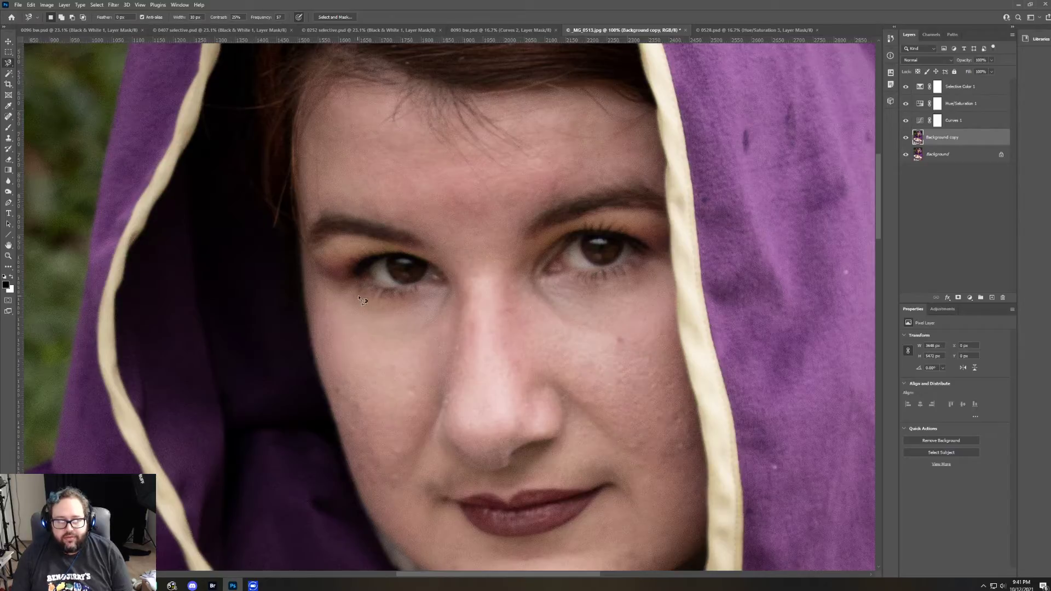
{"action": "left_click", "coordinate": [385, 258]}
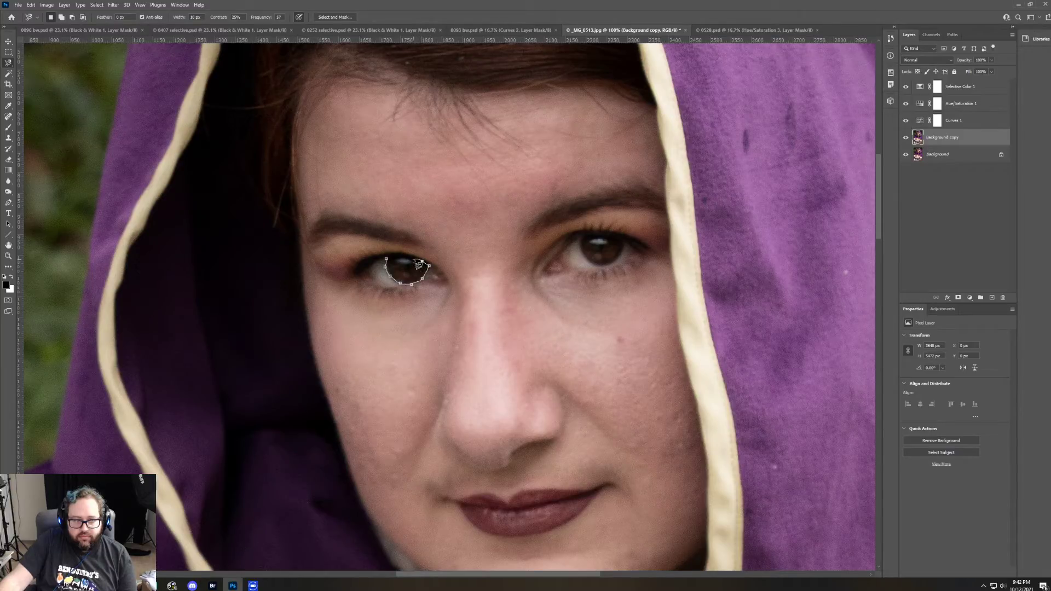
{"action": "left_click", "coordinate": [389, 259]}
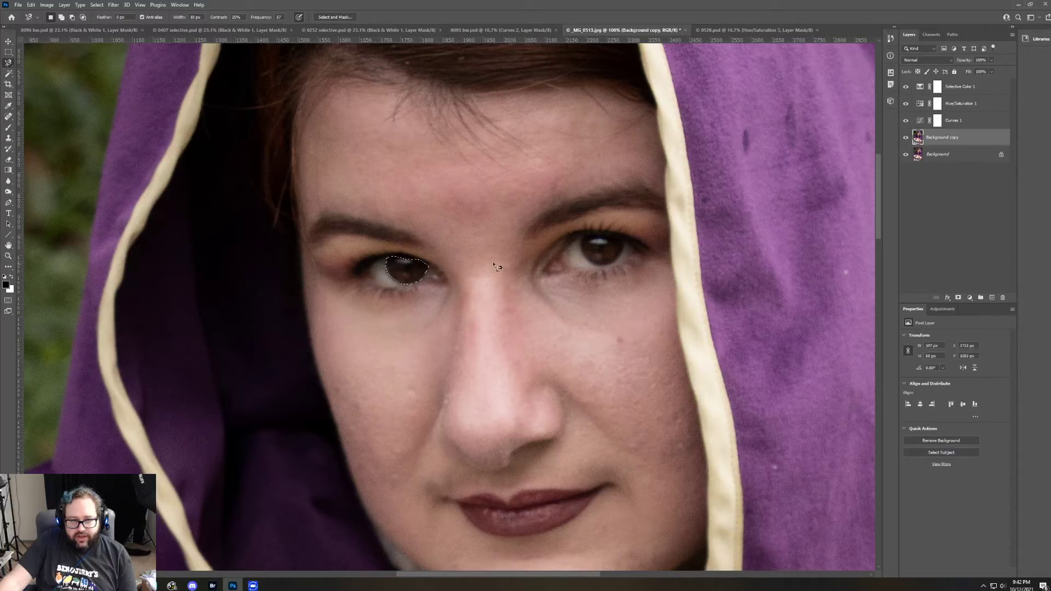
Step: Refine the iris selection in Select and Mask with Radius 5 px, Smooth 5 and Feather 5 px, and apply it
{"action": "left_click", "coordinate": [335, 17]}
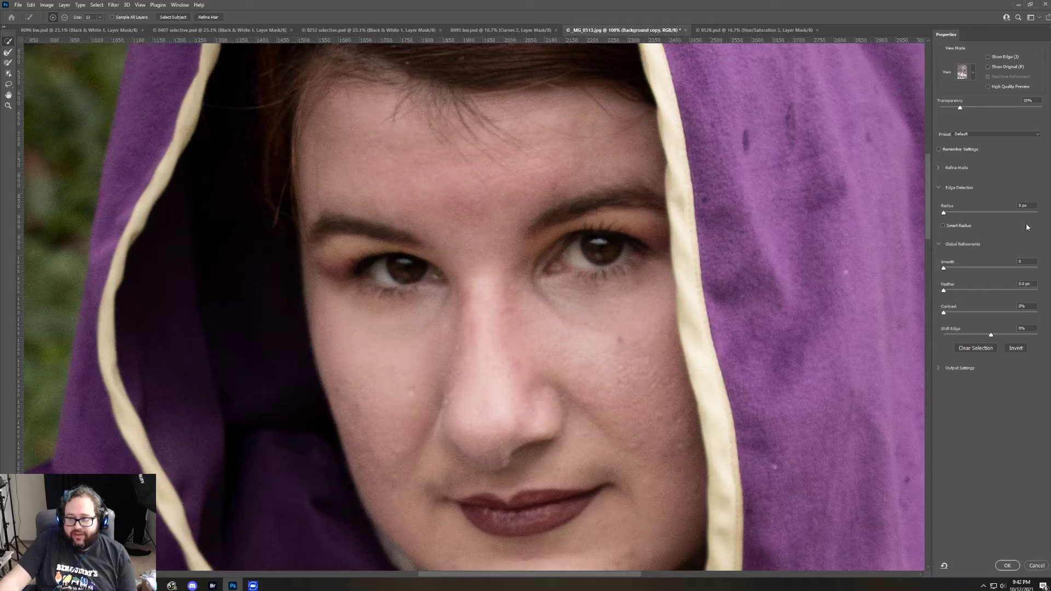
{"action": "left_click", "coordinate": [1022, 206]}
{"action": "type", "text": "5"}
{"action": "key", "text": "Return"}
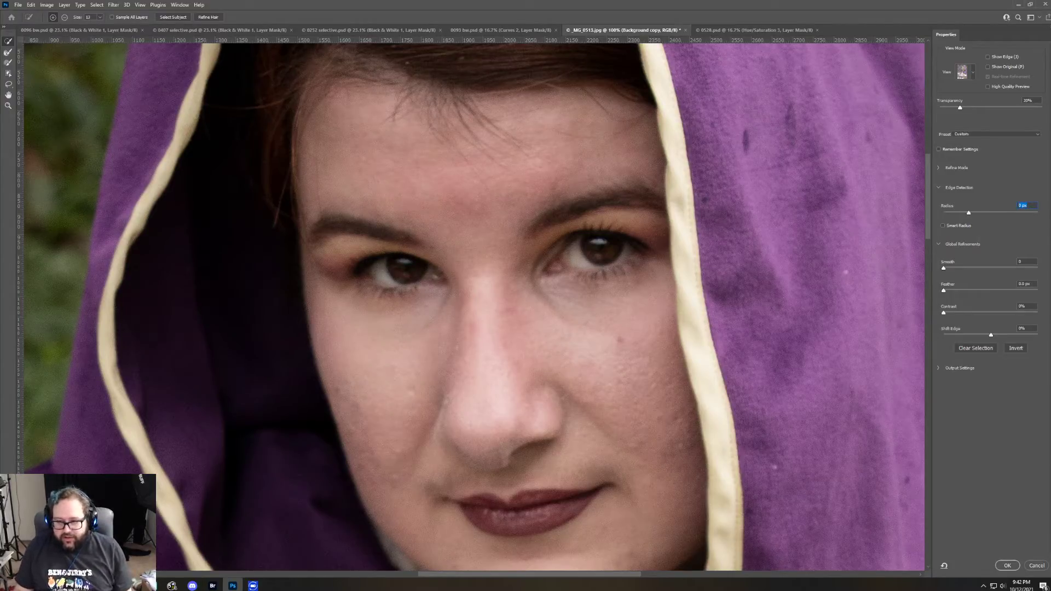
{"action": "key", "text": "Tab"}
{"action": "type", "text": "5"}
{"action": "key", "text": "Tab"}
{"action": "type", "text": "5"}
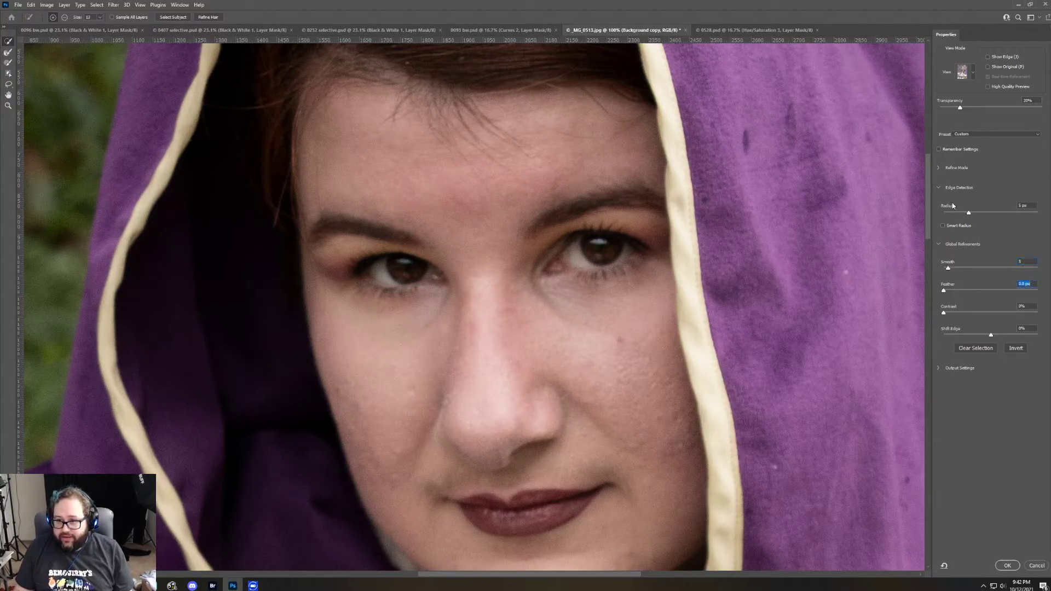
{"action": "key", "text": "Return"}
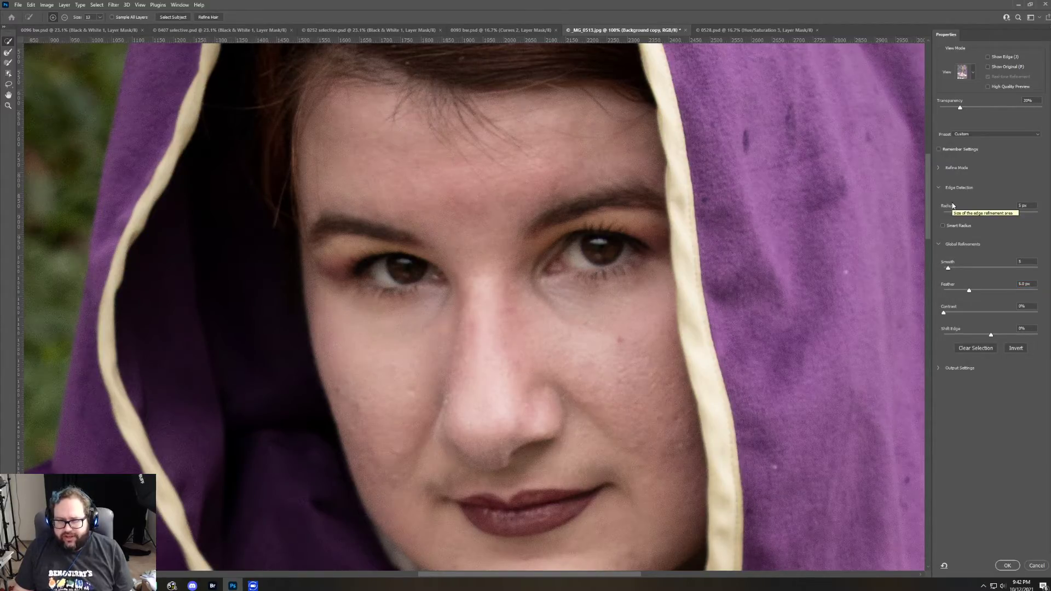
{"action": "key", "text": "Return"}
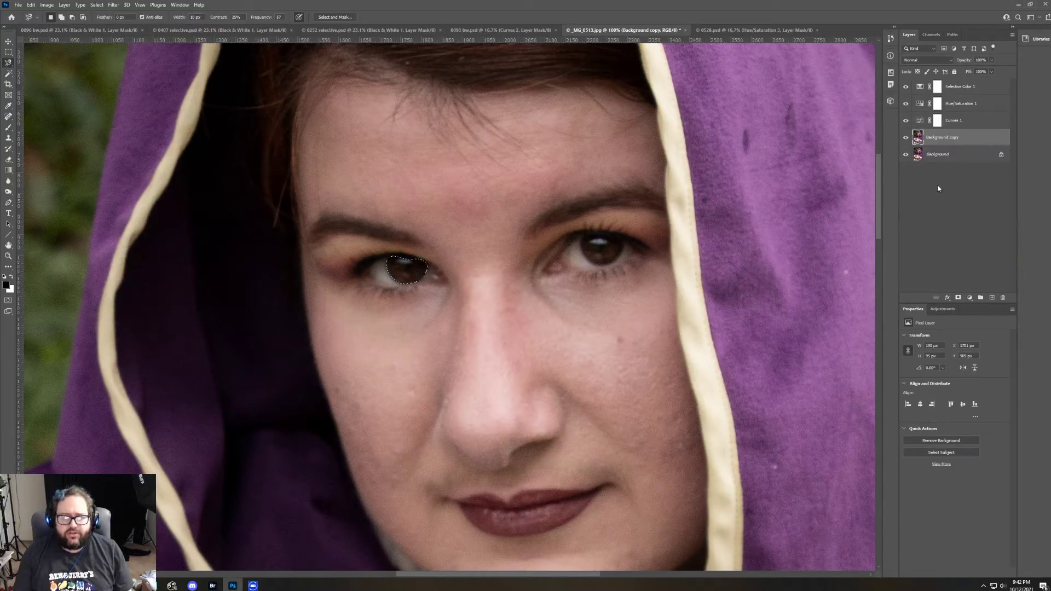
Step: Copy the selected iris to a new layer and move that layer above Selective Color 1 in the stack
{"action": "right_click", "coordinate": [414, 270]}
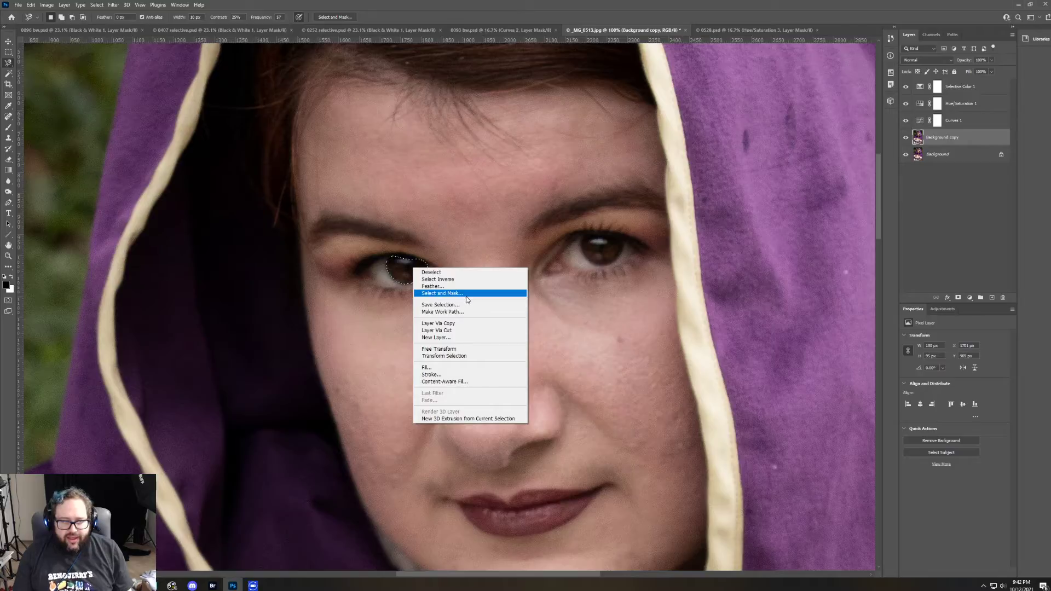
{"action": "left_click", "coordinate": [480, 324]}
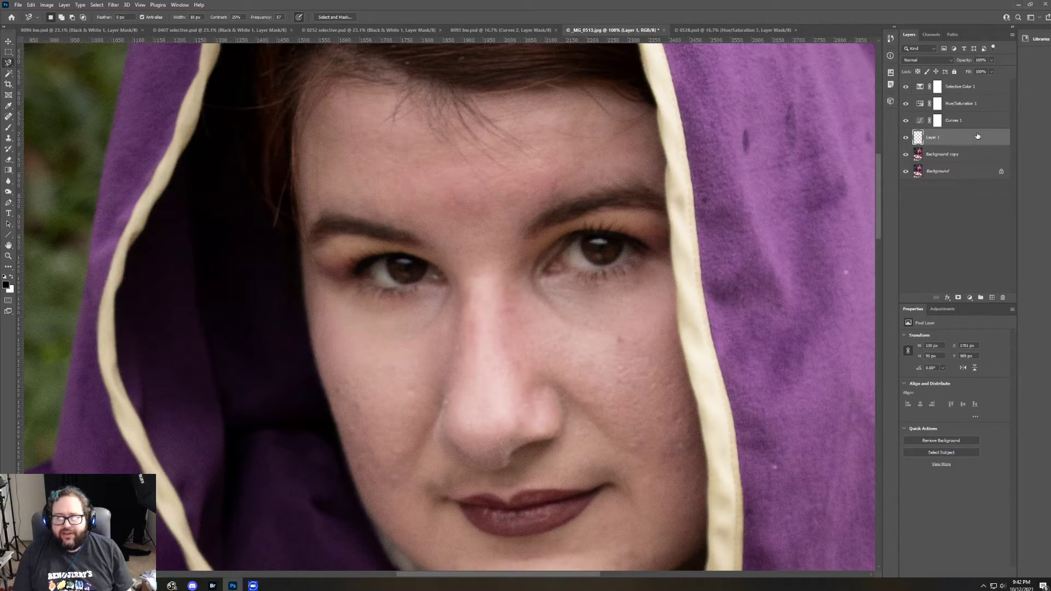
{"action": "left_click_drag", "start_coordinate": [977, 136], "coordinate": [966, 88]}
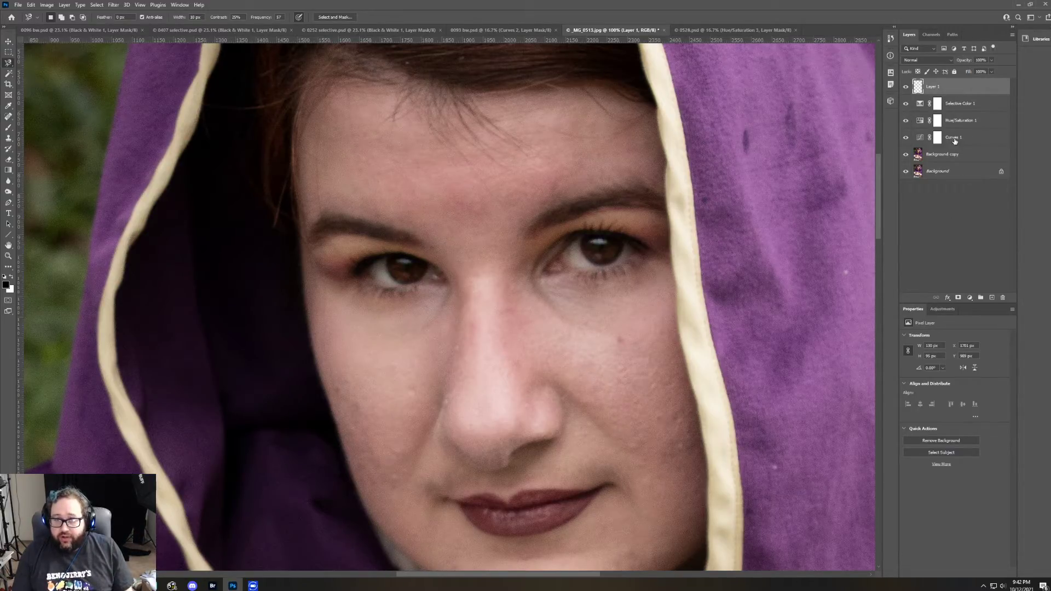
Step: Examine the Curves 2 and Curves 3 settings of the recoloured eyes in 0528.psd, and return to _MG_0513.jpg
{"action": "left_click", "coordinate": [732, 28]}
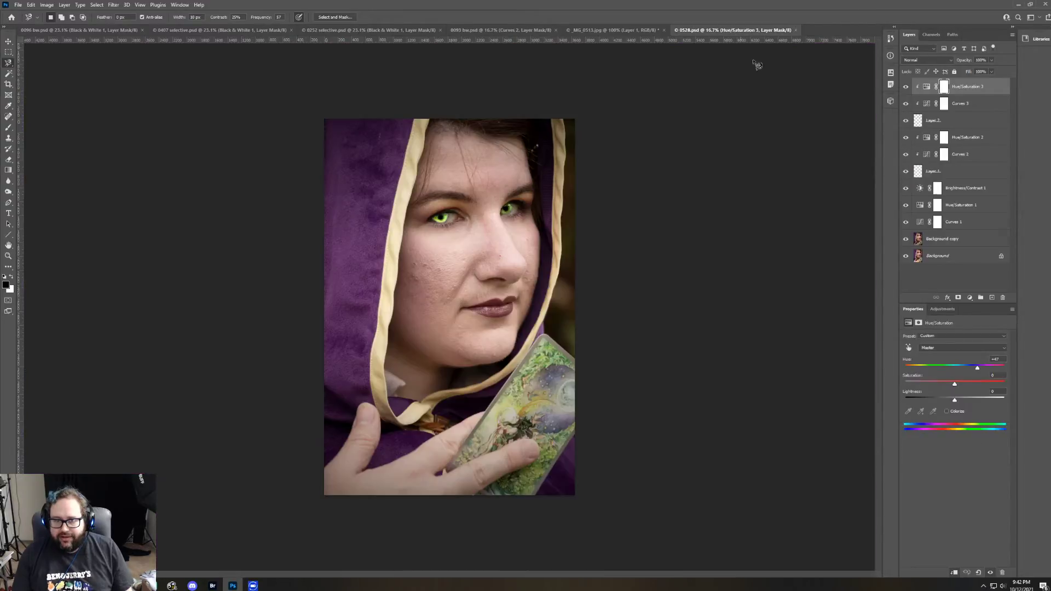
{"action": "left_click", "coordinate": [965, 157]}
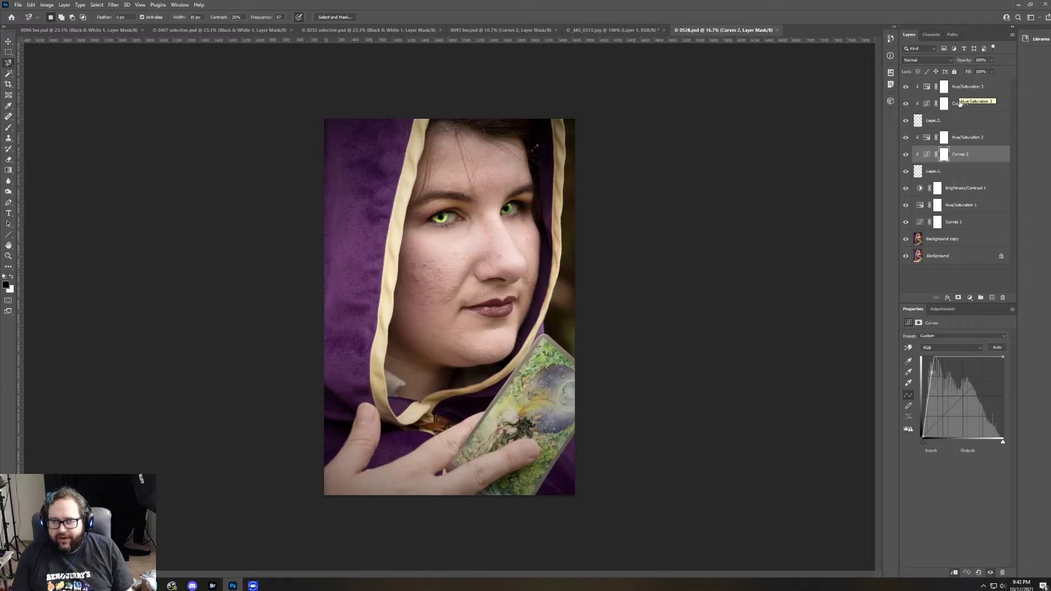
{"action": "left_click", "coordinate": [970, 105]}
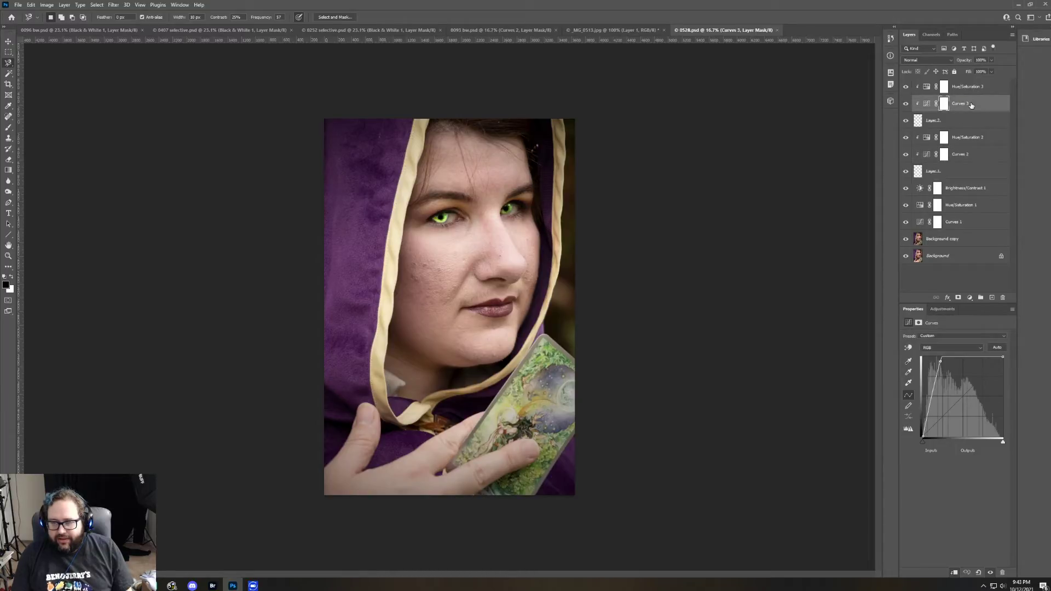
{"action": "left_click", "coordinate": [622, 29]}
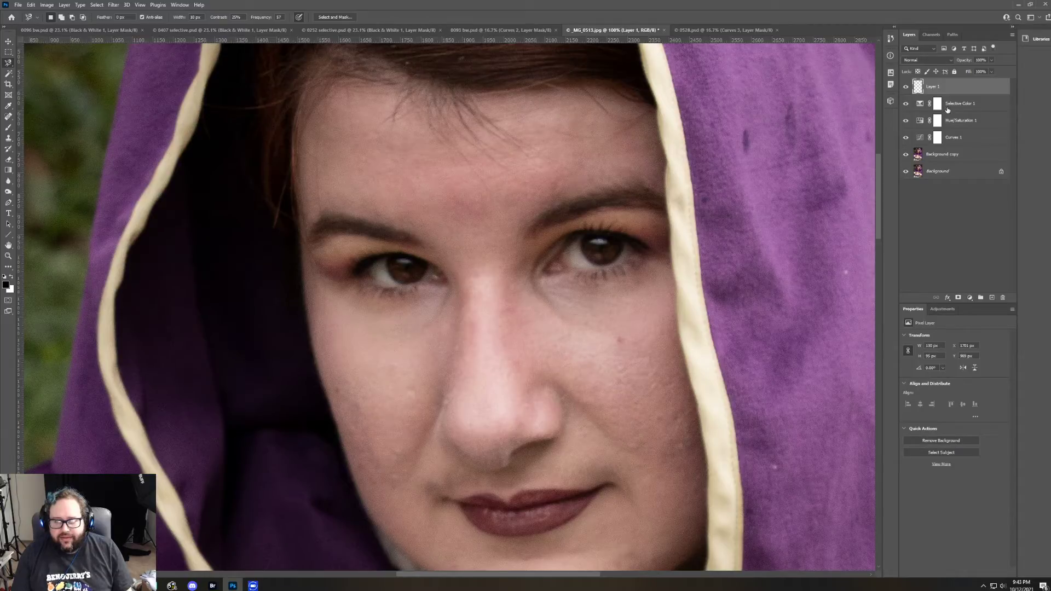
Step: Add a Curves adjustment clipped to the iris layer and brighten it with a curve point at input 47, output 202
{"action": "left_click", "coordinate": [945, 309]}
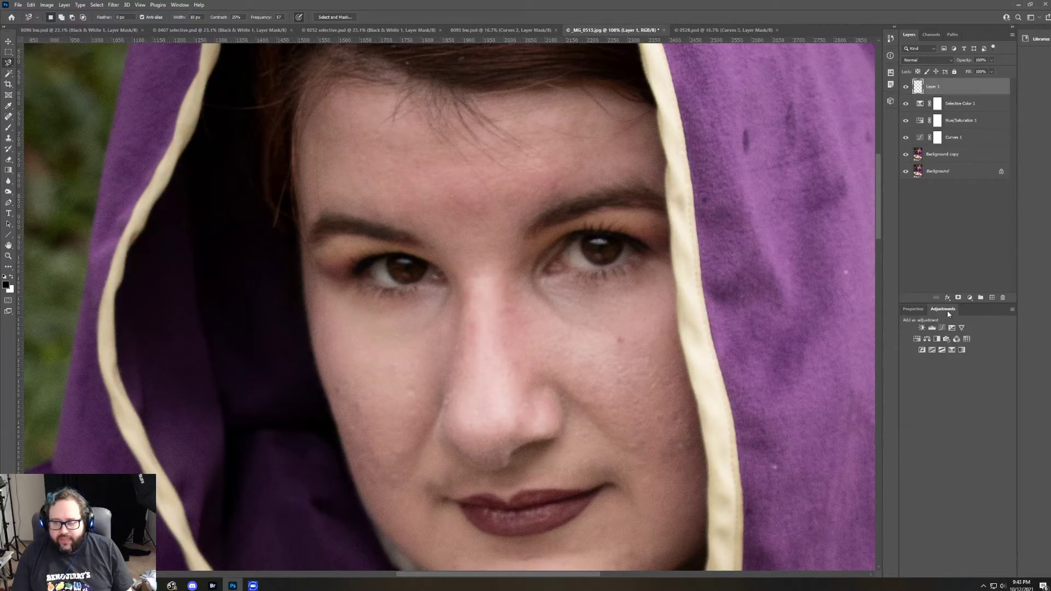
{"action": "left_click", "coordinate": [930, 321]}
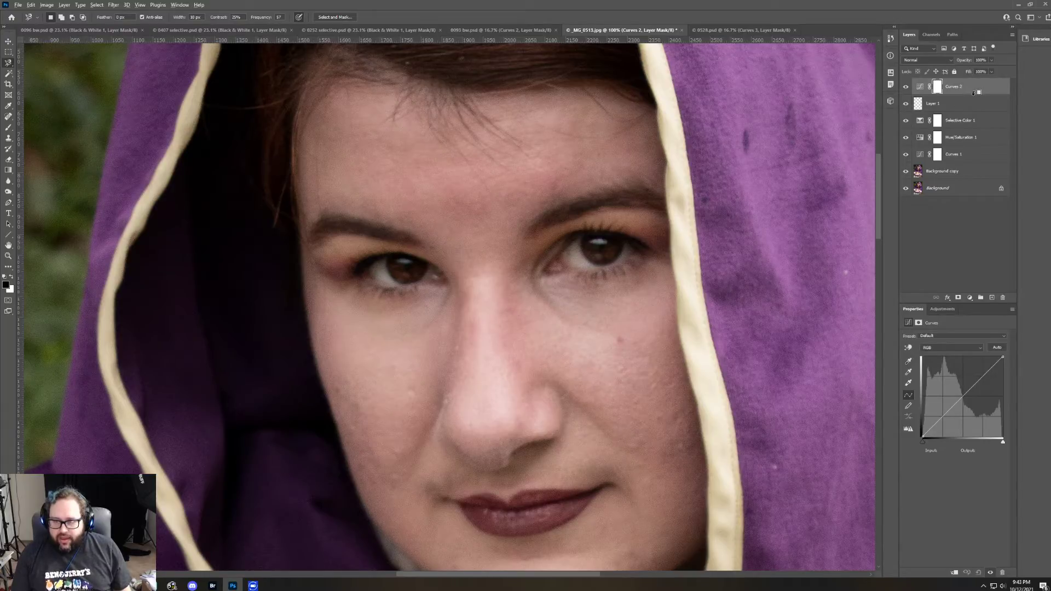
{"action": "left_click", "coordinate": [970, 96], "text": "alt"}
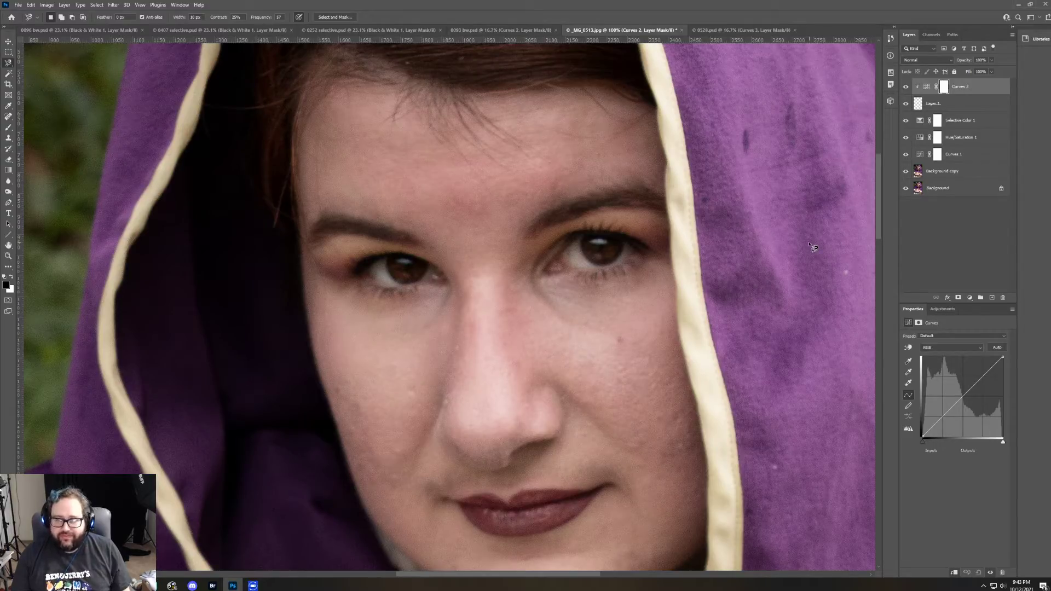
{"action": "left_click", "coordinate": [961, 395]}
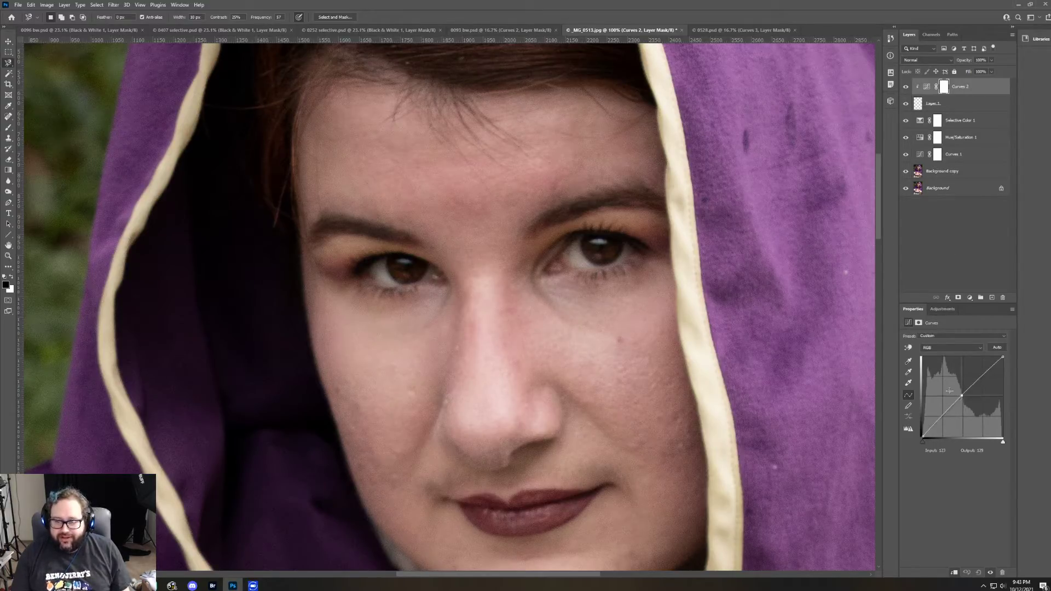
{"action": "left_click_drag", "start_coordinate": [949, 390], "coordinate": [937, 378]}
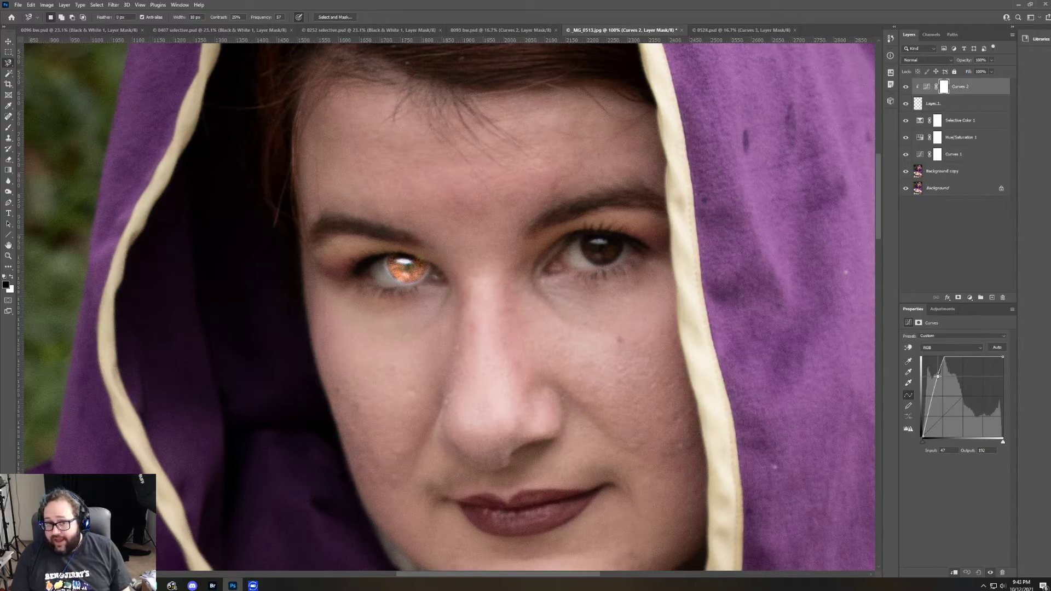
{"action": "left_click_drag", "start_coordinate": [937, 376], "coordinate": [937, 373]}
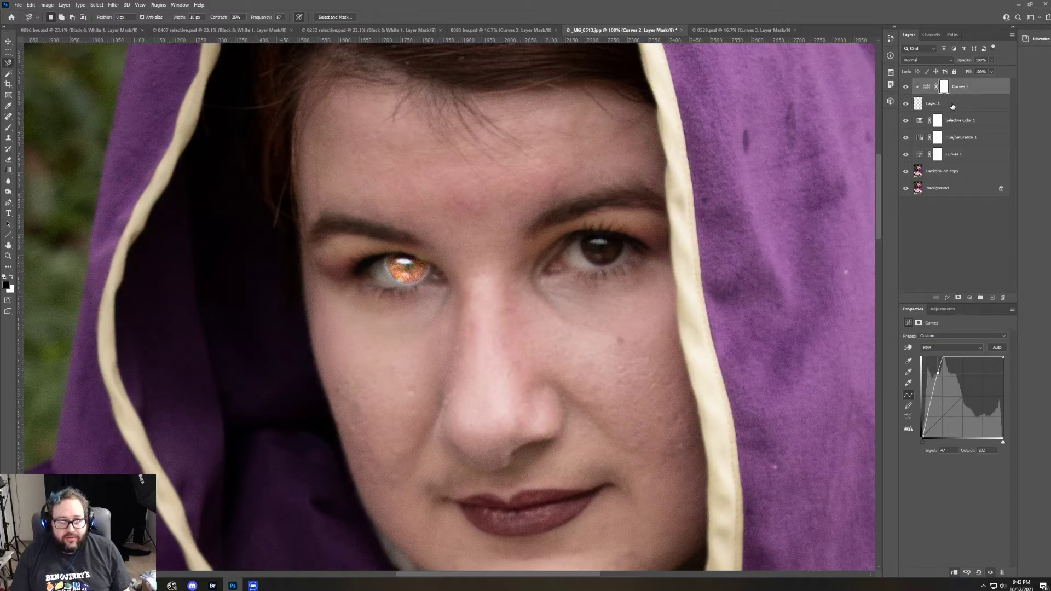
Step: Reduce the soft Eraser brush to about 75 px and erase along the edge of the brightened iris on Layer 1
{"action": "left_click", "coordinate": [952, 106]}
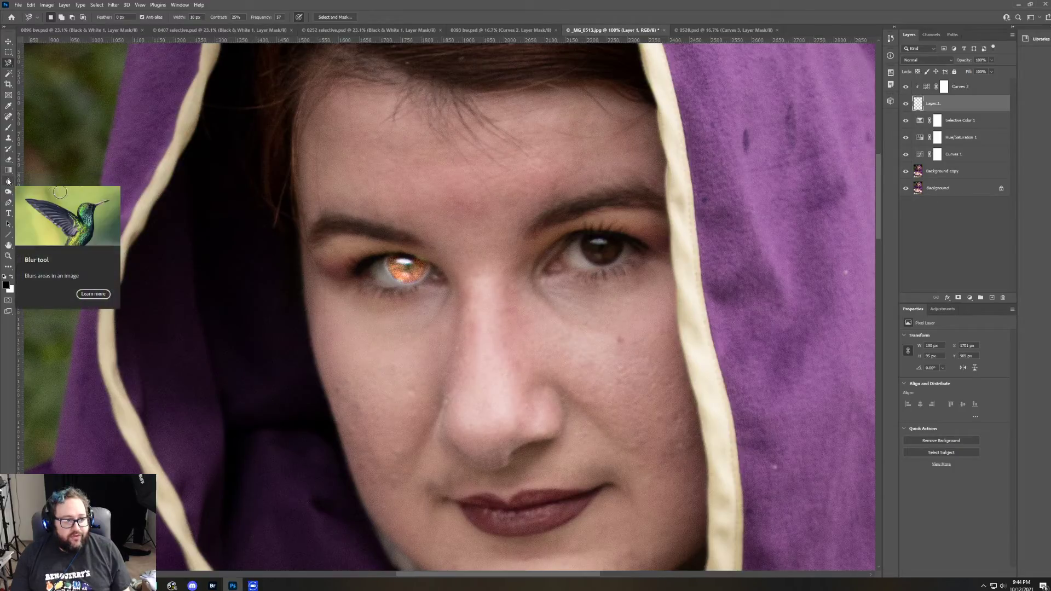
{"action": "left_click", "coordinate": [8, 159]}
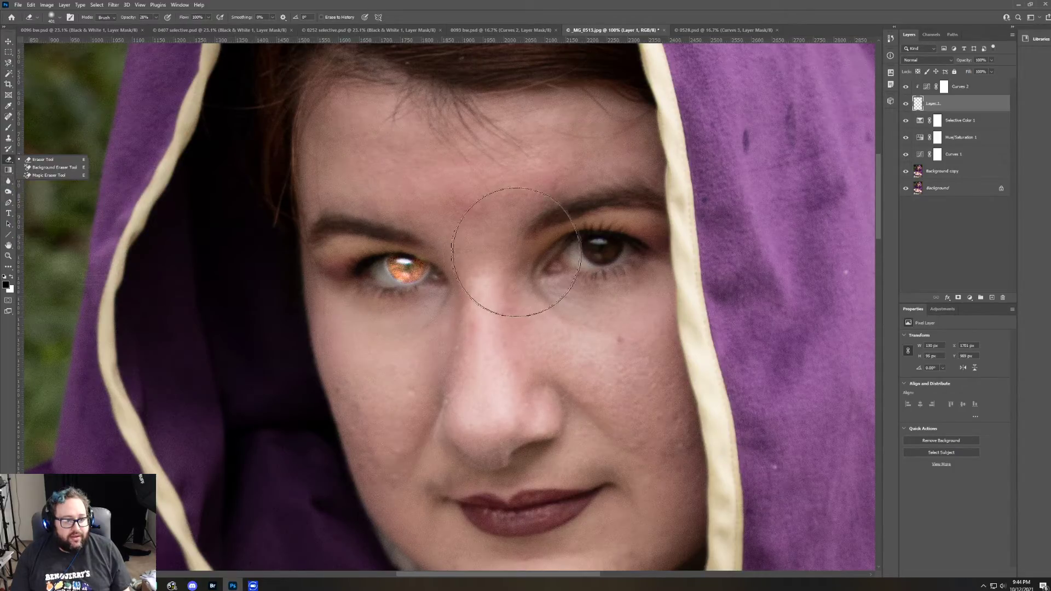
{"action": "left_click", "coordinate": [58, 19]}
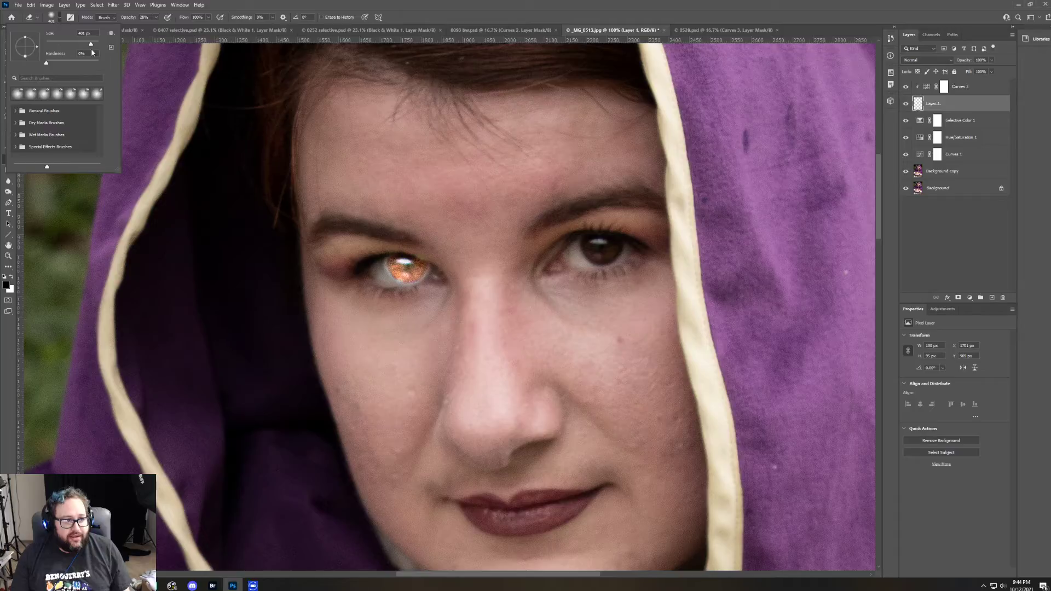
{"action": "left_click_drag", "start_coordinate": [91, 46], "coordinate": [72, 46]}
{"action": "left_click_drag", "start_coordinate": [69, 43], "coordinate": [66, 44]}
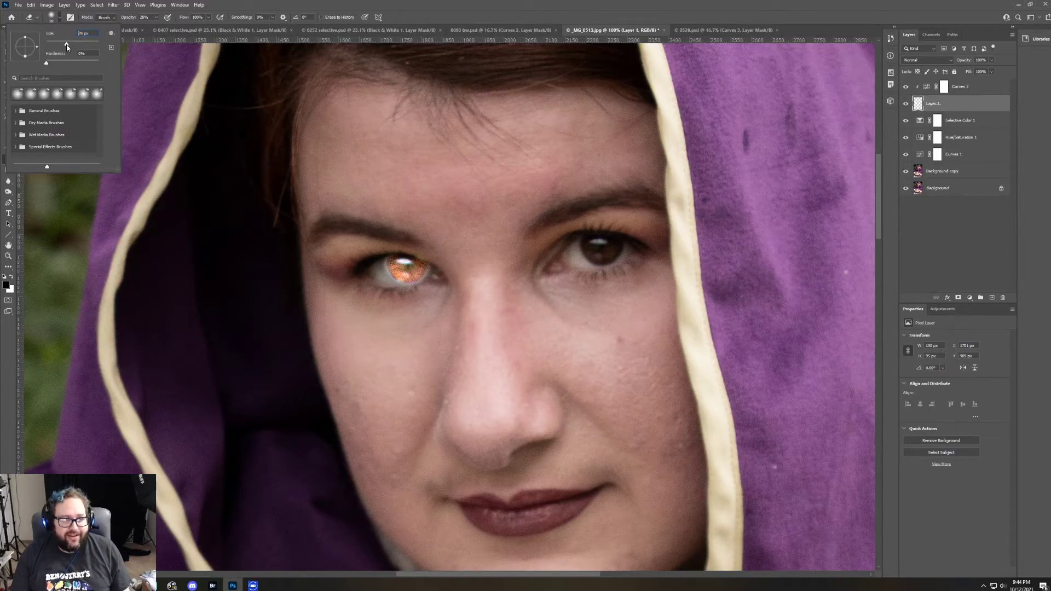
{"action": "left_click", "coordinate": [439, 267]}
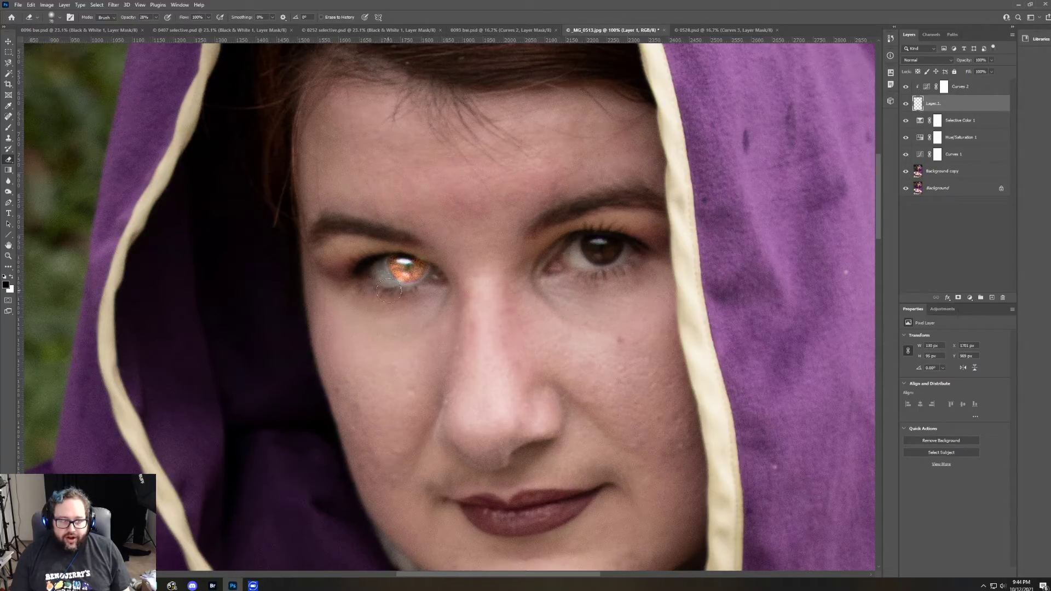
Step: Set the Eraser opacity to about 42% and erase the bright spill around the orange iris on Layer 1
{"action": "left_click_drag", "start_coordinate": [395, 293], "coordinate": [406, 296]}
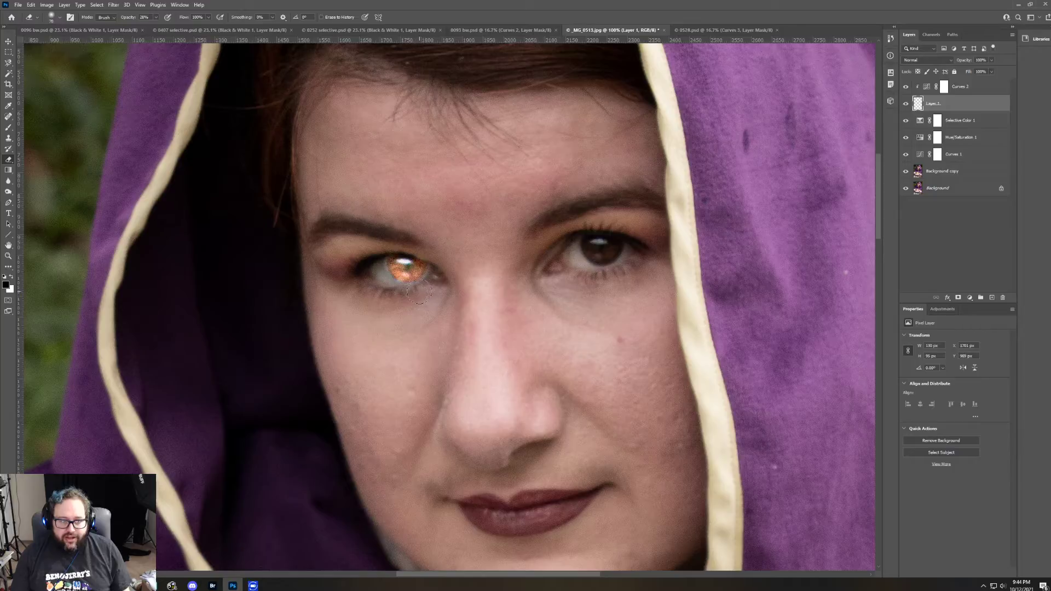
{"action": "left_click", "coordinate": [156, 17]}
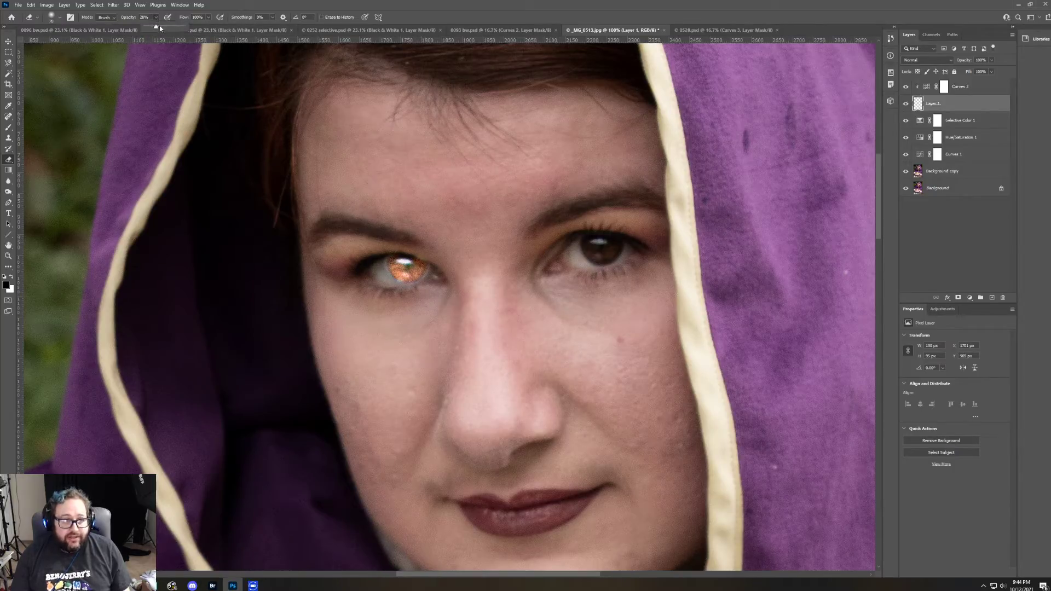
{"action": "left_click_drag", "start_coordinate": [159, 26], "coordinate": [162, 29]}
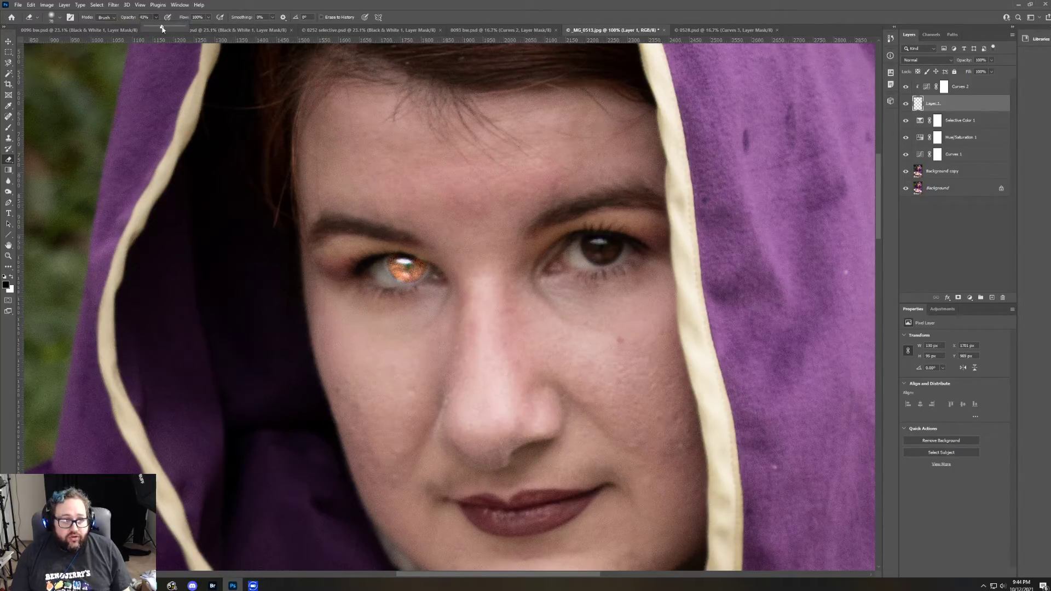
{"action": "left_click", "coordinate": [435, 273]}
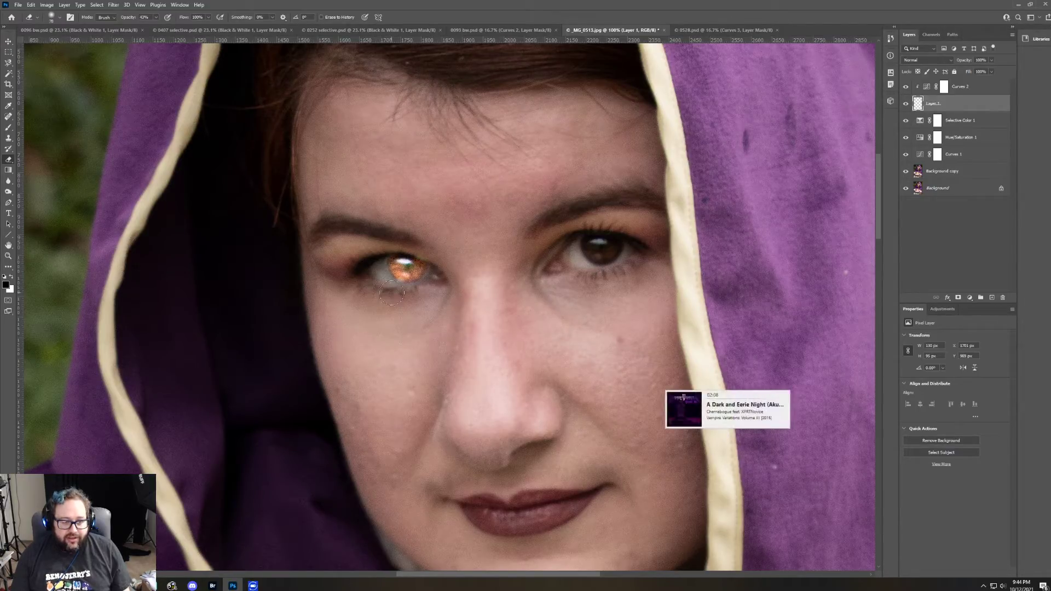
{"action": "left_click_drag", "start_coordinate": [404, 295], "coordinate": [423, 290]}
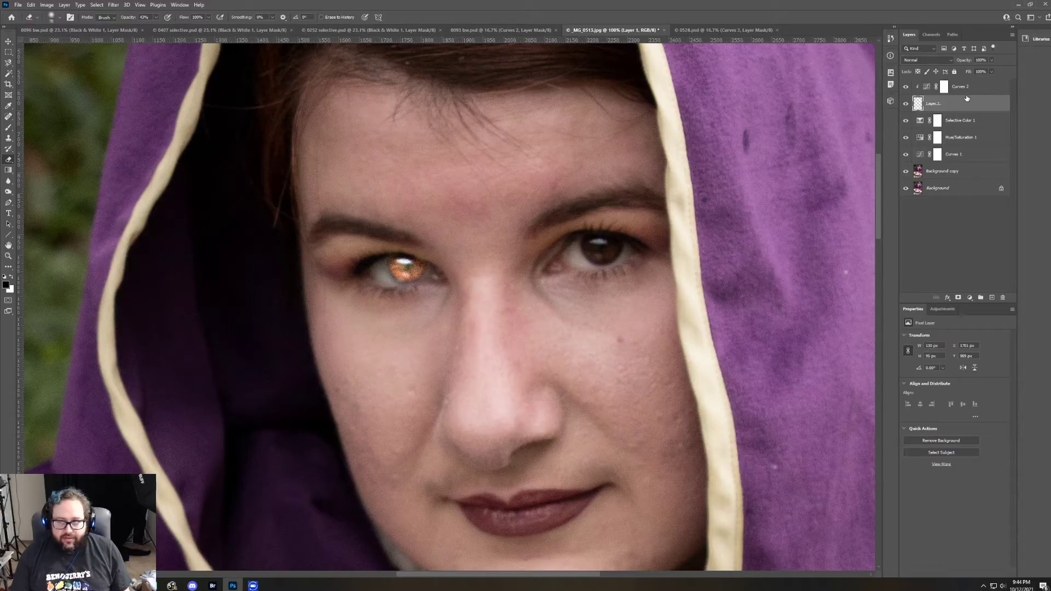
Step: Add a Hue/Saturation adjustment above Curves 2, clip it to the iris layer, and set its hue to +47
{"action": "left_click", "coordinate": [986, 84]}
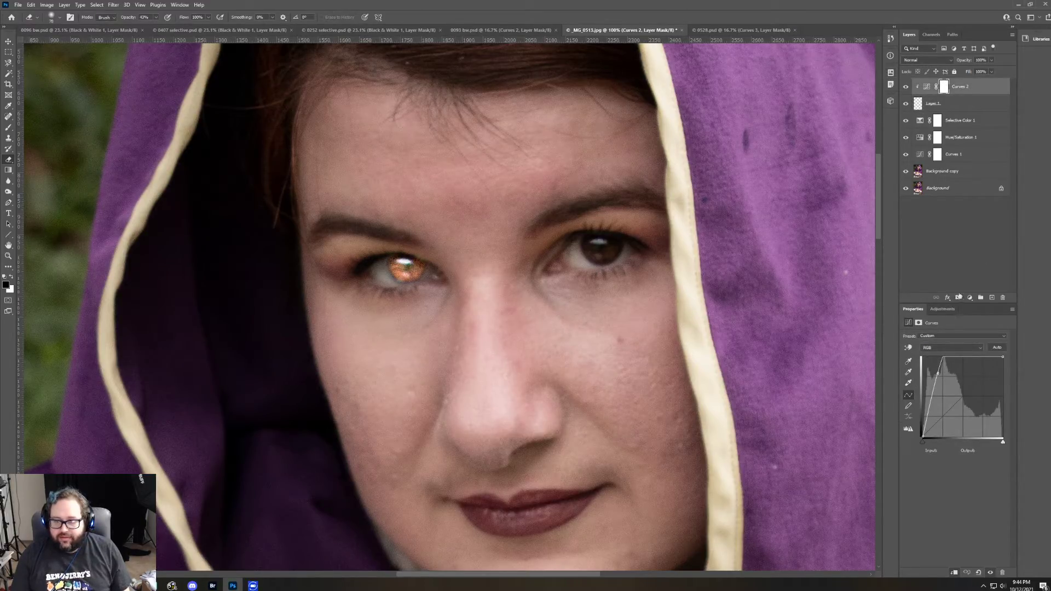
{"action": "left_click", "coordinate": [943, 309]}
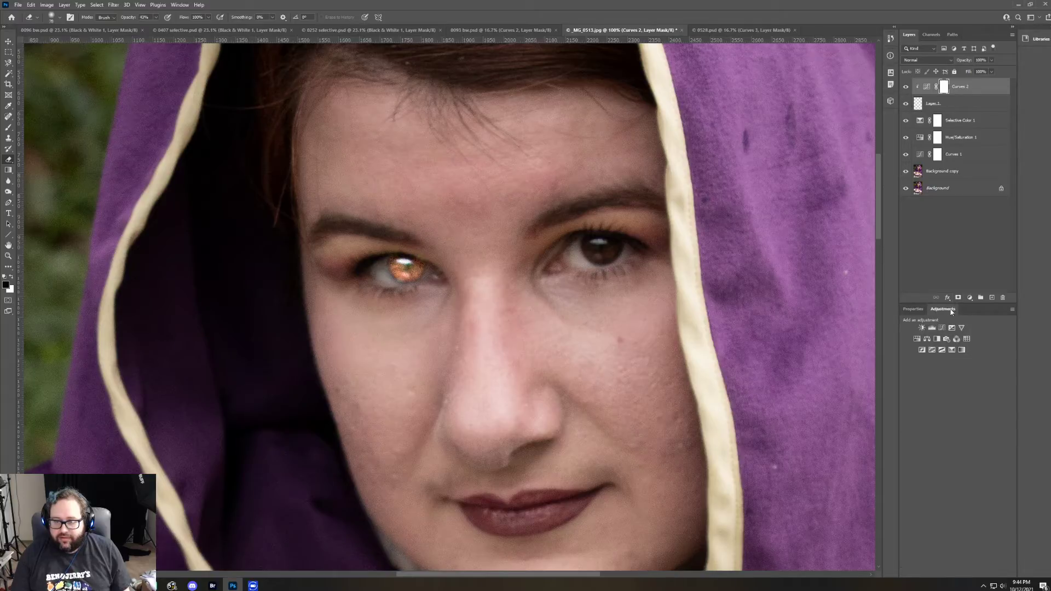
{"action": "left_click", "coordinate": [917, 340]}
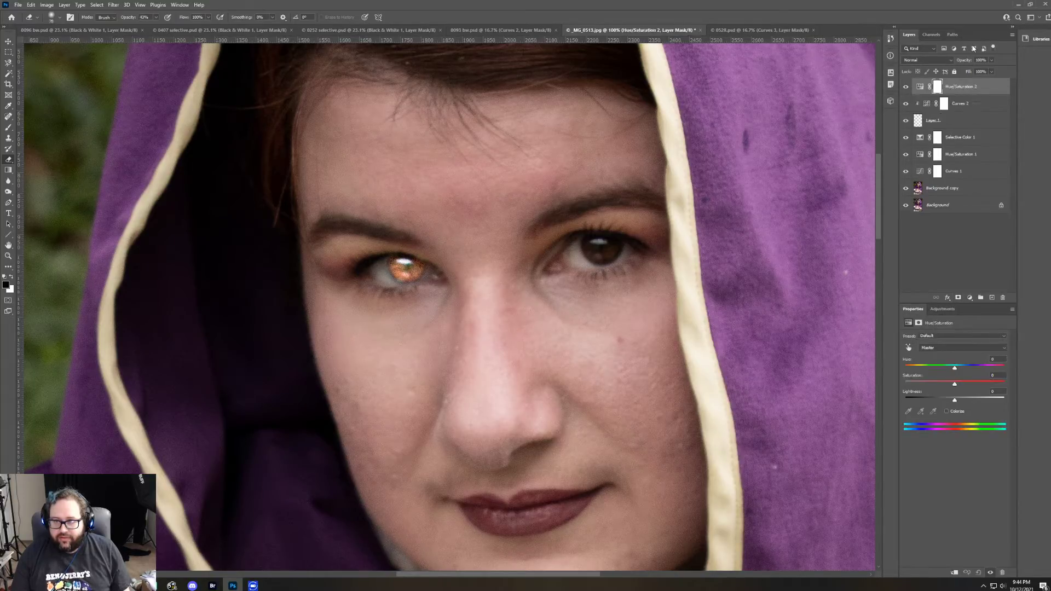
{"action": "left_click", "coordinate": [992, 94], "text": "alt"}
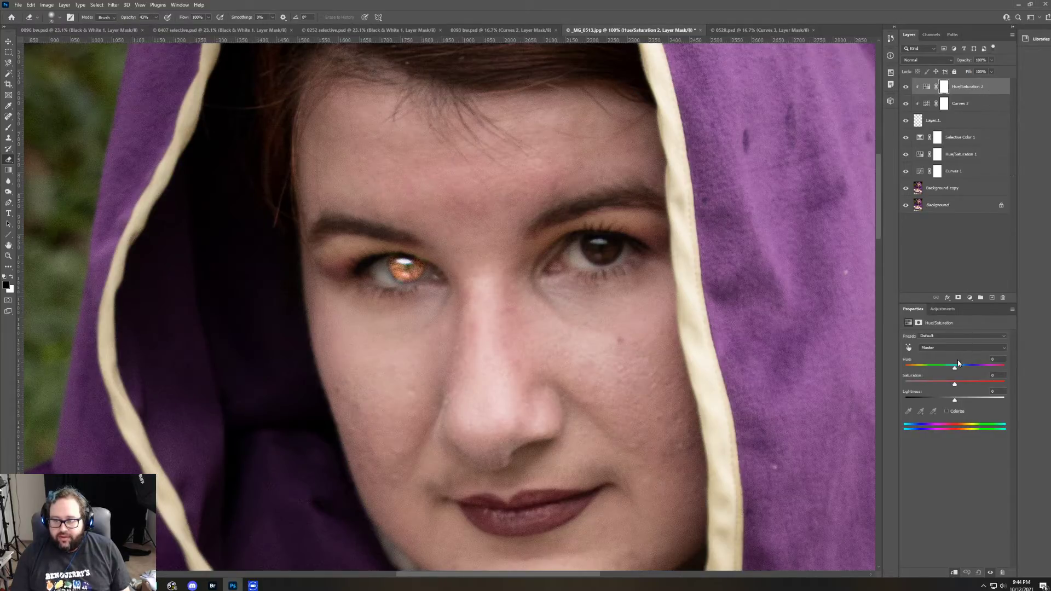
{"action": "left_click_drag", "start_coordinate": [955, 371], "coordinate": [978, 371]}
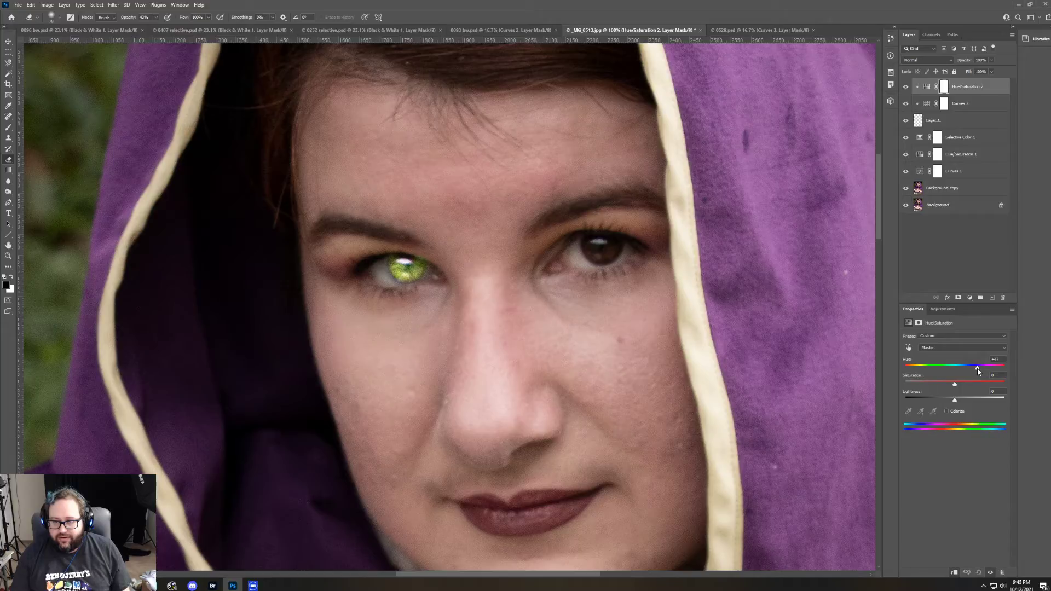
Step: Check the hue setting of the top Hue/Saturation layer in 0528.psd, then return to _MG_0513.jpg
{"action": "left_click", "coordinate": [747, 31]}
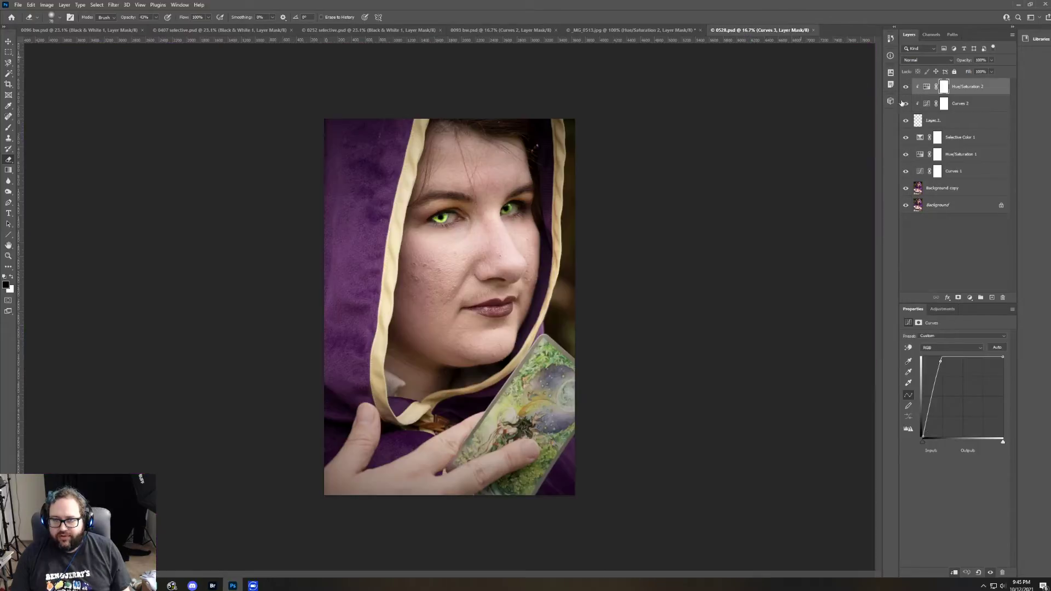
{"action": "left_click", "coordinate": [979, 88]}
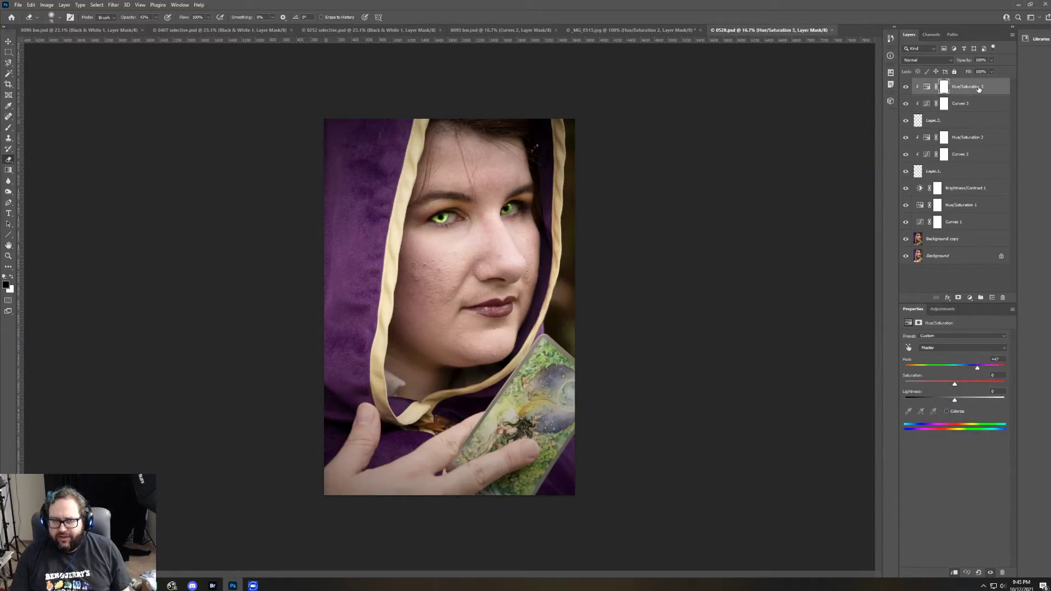
{"action": "left_click", "coordinate": [597, 31]}
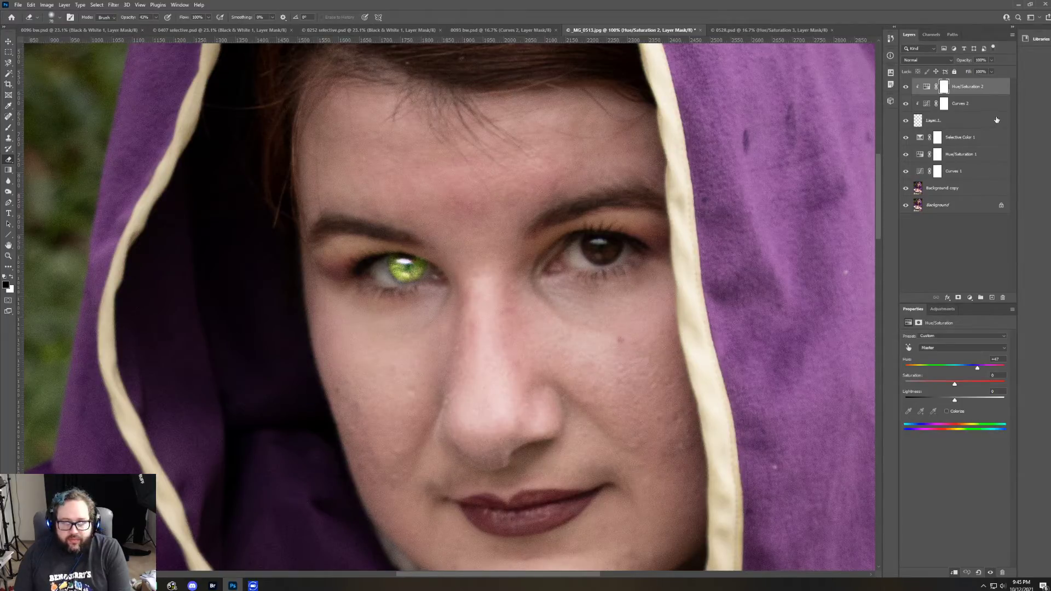
Step: Paint a soft black pupil at the centre of the green iris on Layer 1 with the Brush
{"action": "left_click", "coordinate": [969, 121]}
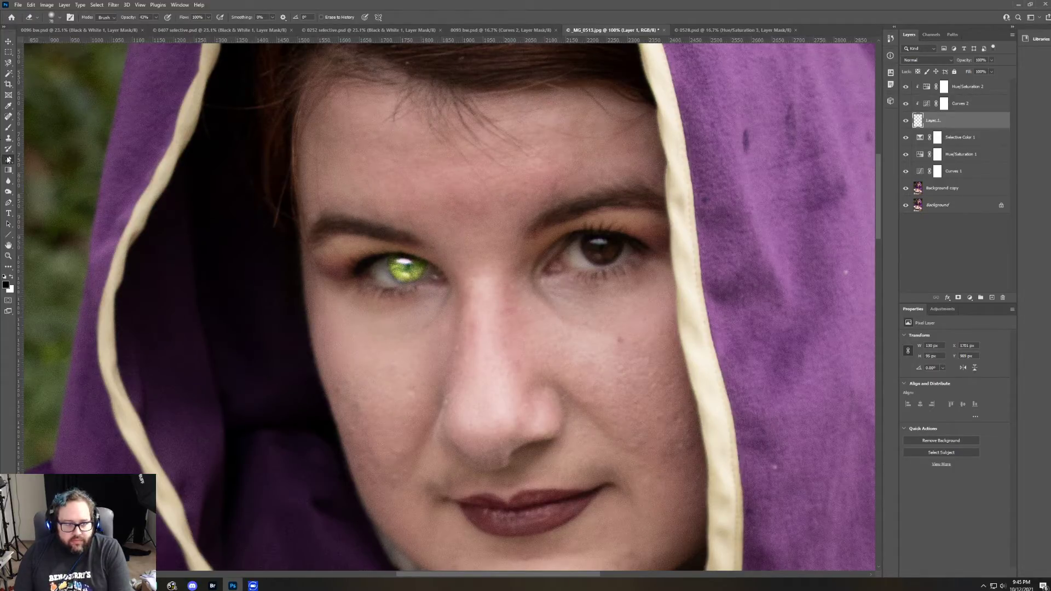
{"action": "left_click", "coordinate": [9, 127]}
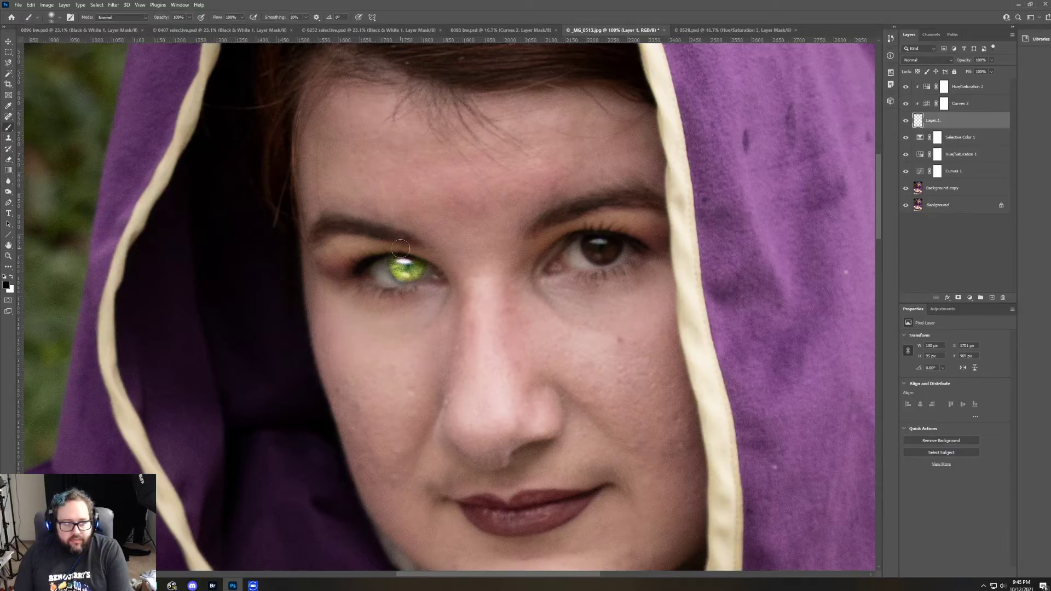
{"action": "left_click", "coordinate": [58, 20]}
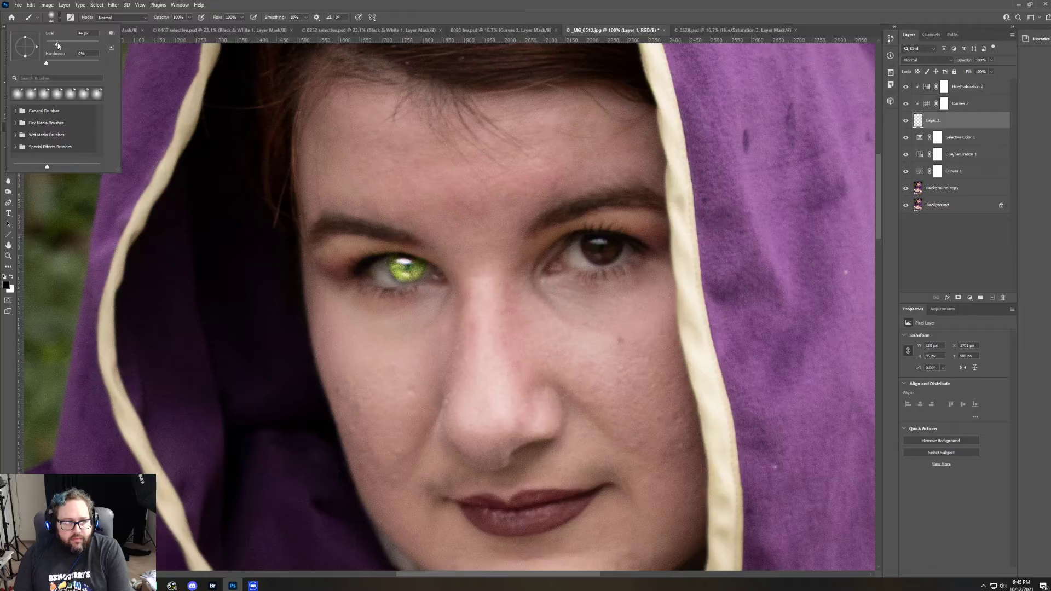
{"action": "left_click", "coordinate": [406, 267]}
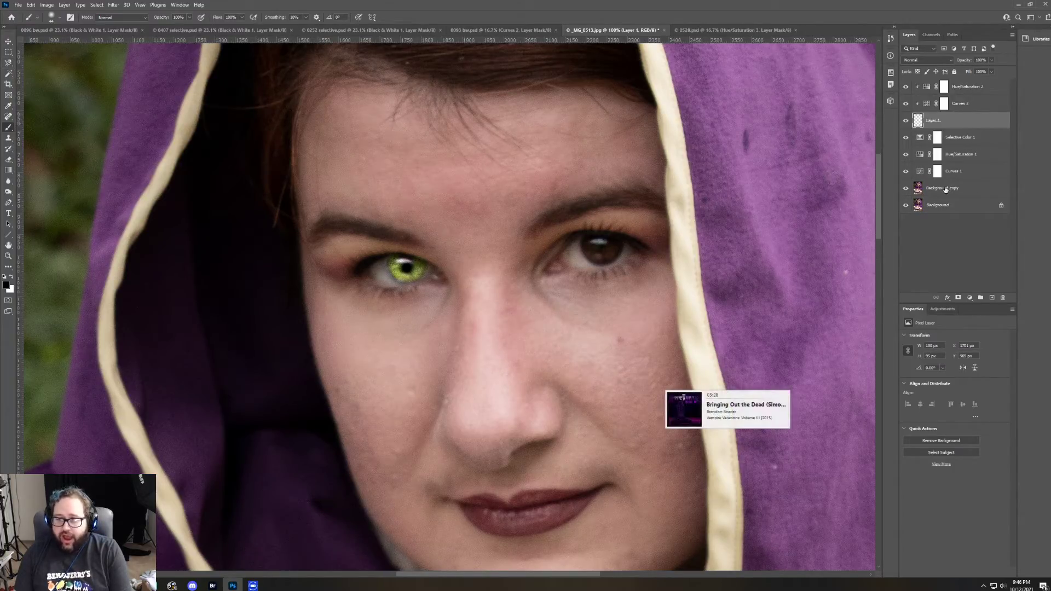
Step: Select the dark iris of the unedited eye on the Background copy layer with the Magnetic Lasso
{"action": "left_click", "coordinate": [917, 186]}
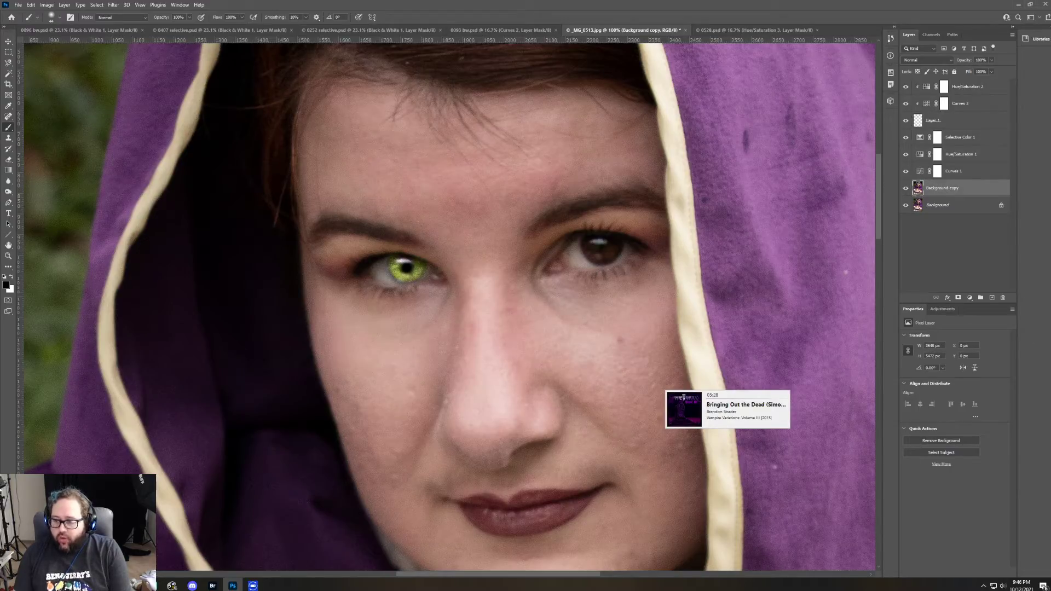
{"action": "key", "text": "l"}
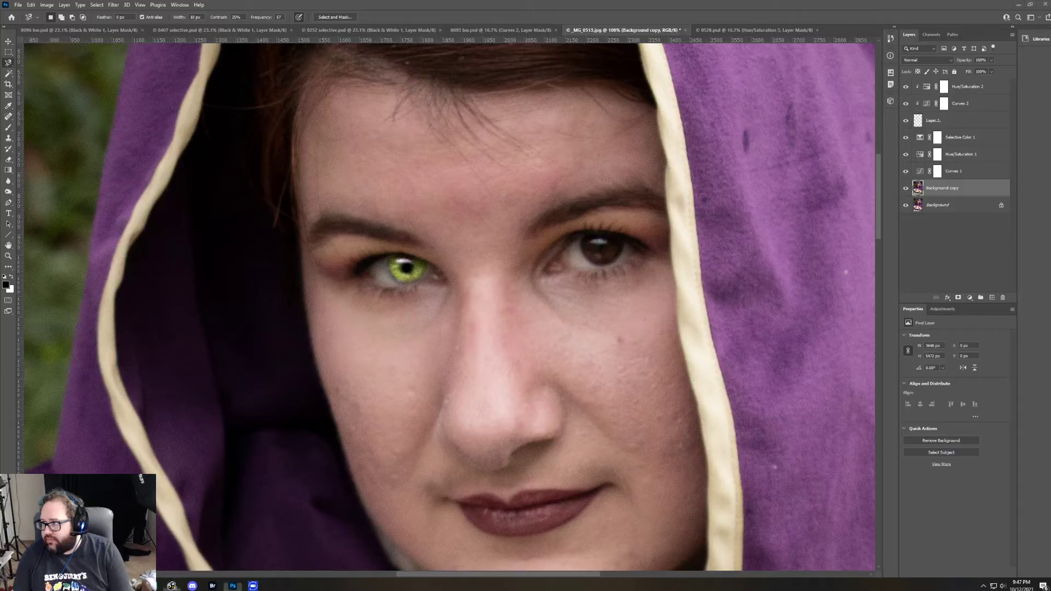
{"action": "left_click", "coordinate": [582, 236]}
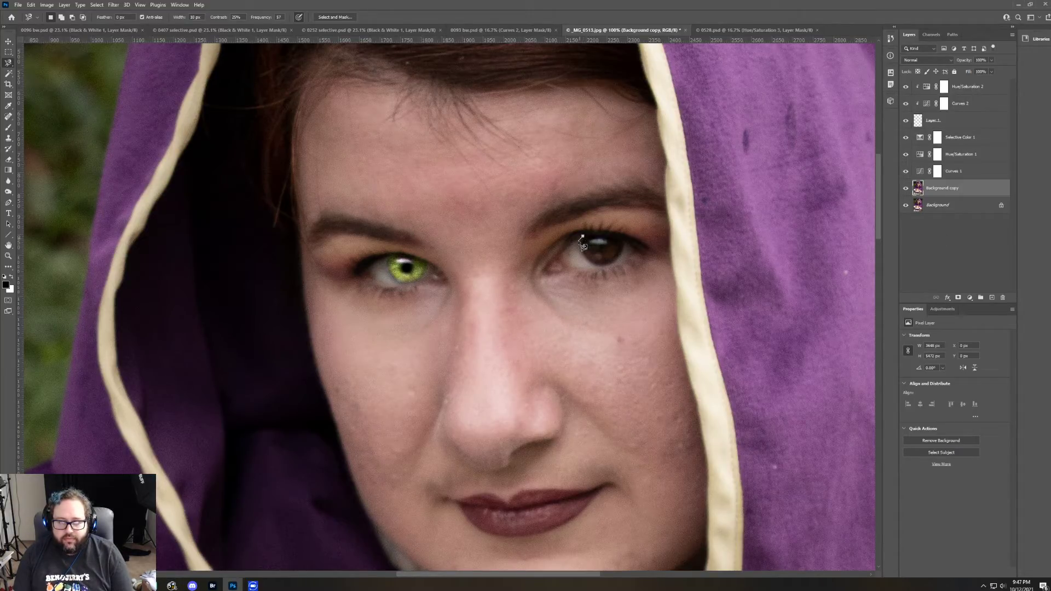
{"action": "left_click", "coordinate": [589, 263]}
{"action": "left_click", "coordinate": [601, 267]}
{"action": "left_click", "coordinate": [613, 265]}
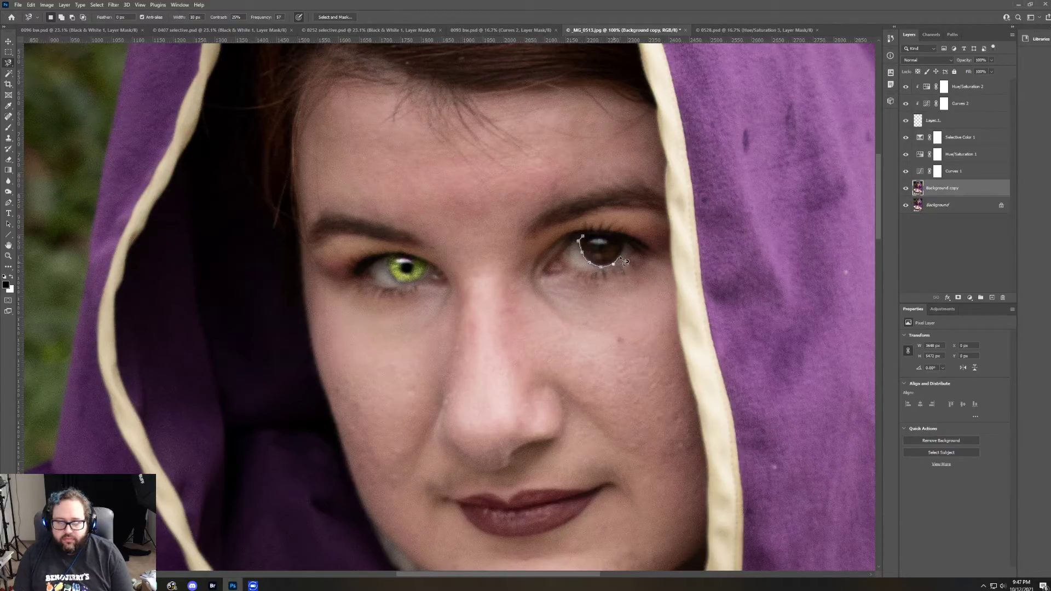
{"action": "left_click", "coordinate": [621, 256]}
{"action": "left_click", "coordinate": [623, 246]}
{"action": "left_click", "coordinate": [612, 237]}
{"action": "left_click", "coordinate": [604, 236]}
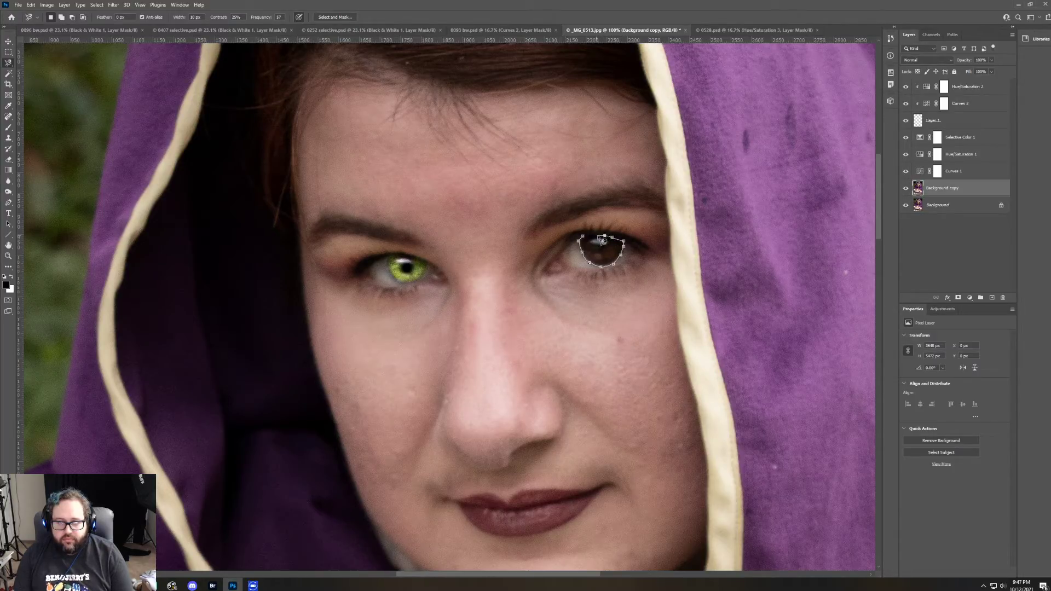
{"action": "left_click", "coordinate": [597, 236]}
{"action": "left_click", "coordinate": [588, 240]}
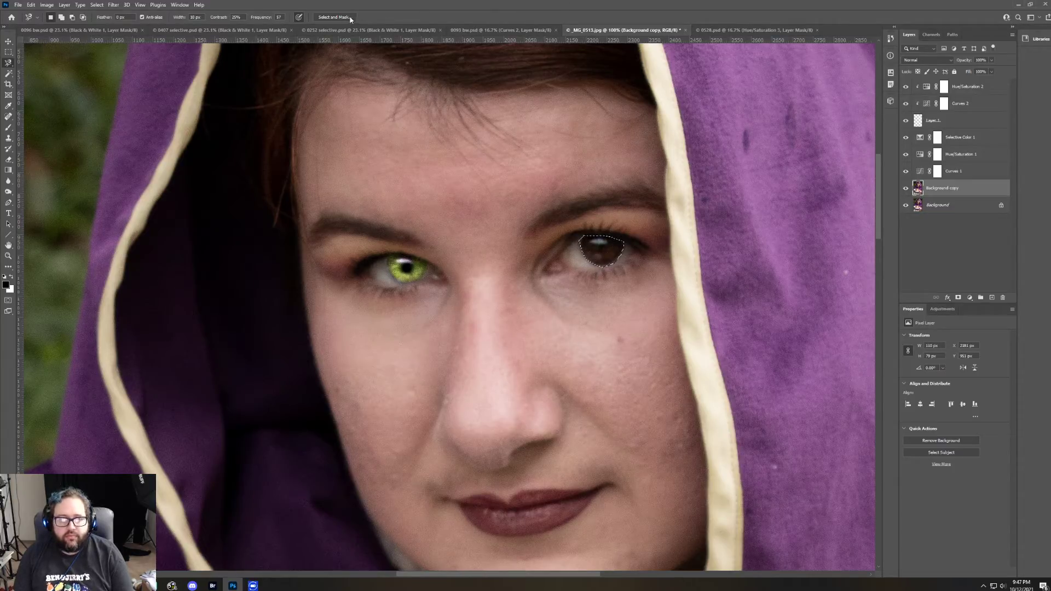
Step: Refine the iris selection with Select and Mask, using a radius of 5 px and a smooth value of 5
{"action": "left_click", "coordinate": [333, 17]}
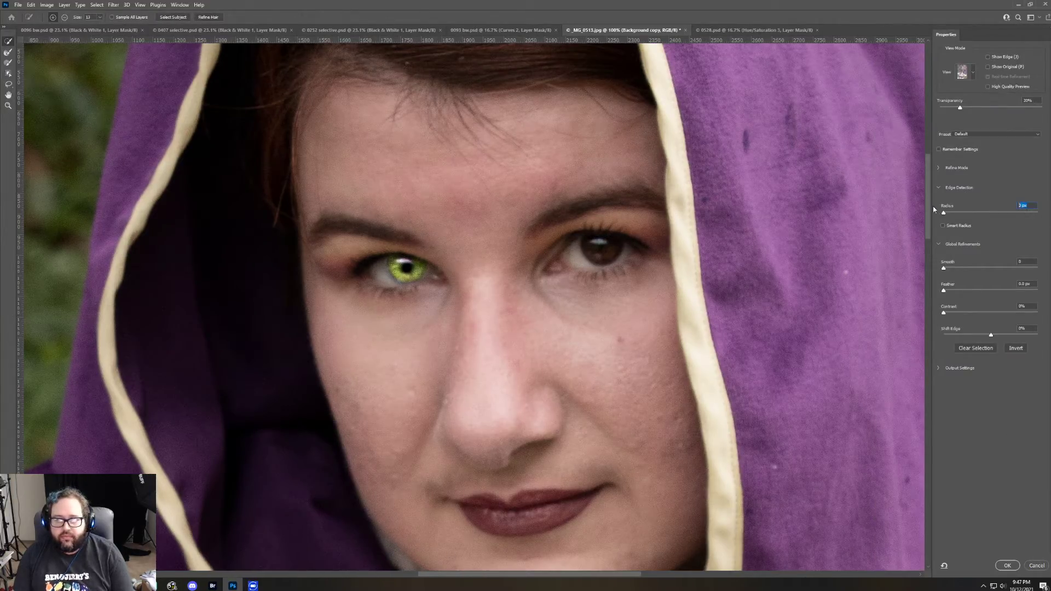
{"action": "key", "text": "Tab"}
{"action": "type", "text": "5"}
{"action": "key", "text": "Tab"}
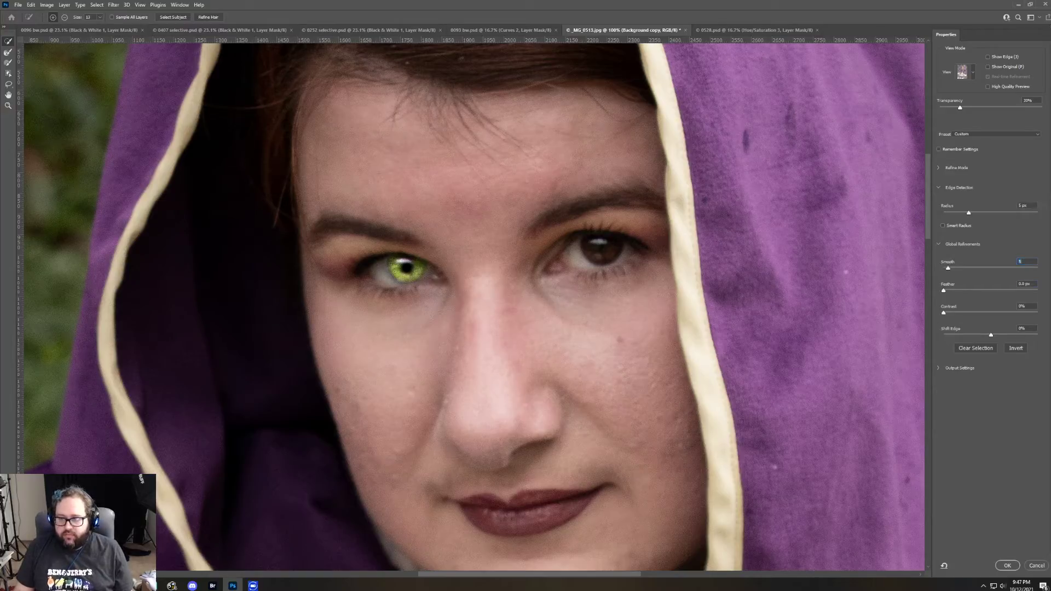
{"action": "type", "text": "5"}
{"action": "key", "text": "Return"}
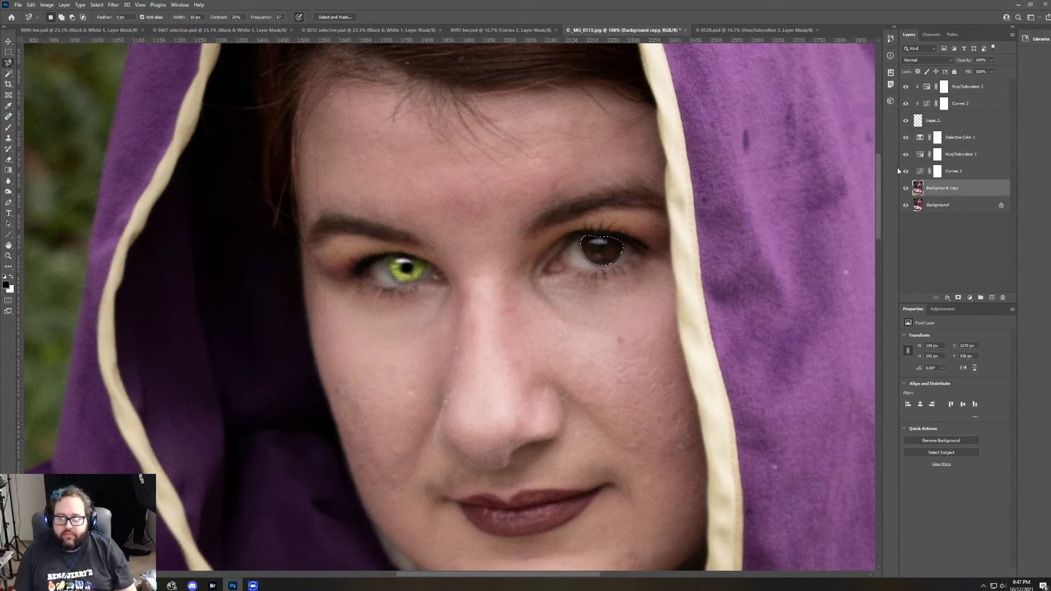
Step: Copy the selected iris to a new layer and move that layer to the top of the layer stack
{"action": "right_click", "coordinate": [602, 248]}
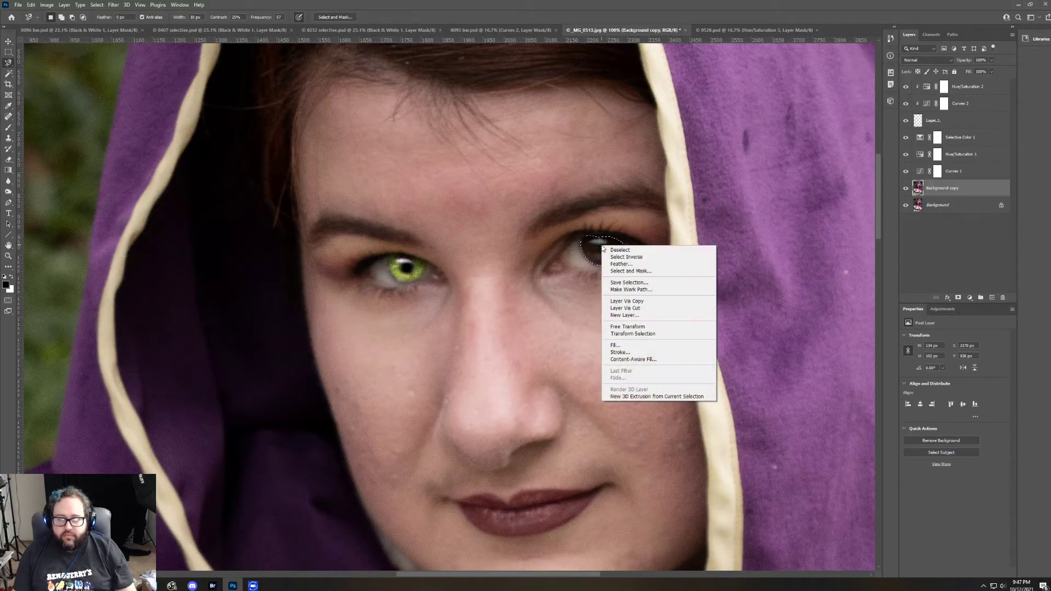
{"action": "left_click", "coordinate": [655, 302]}
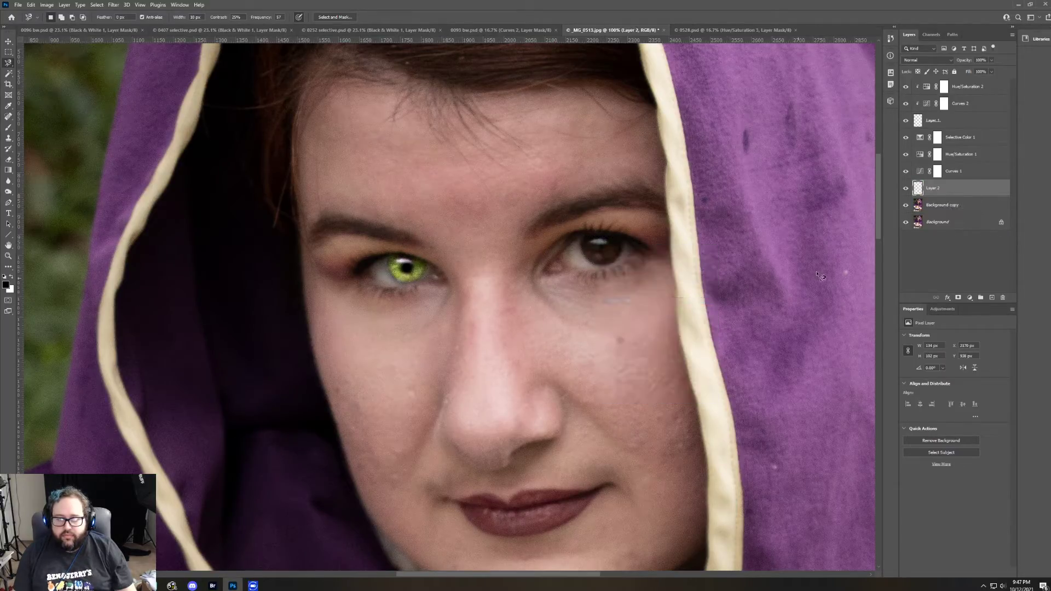
{"action": "left_click_drag", "start_coordinate": [964, 191], "coordinate": [946, 85]}
Step: Add a Curves adjustment clipped to Layer 2 and brighten the iris with a curve point at input 52, output 207
{"action": "left_click", "coordinate": [948, 311]}
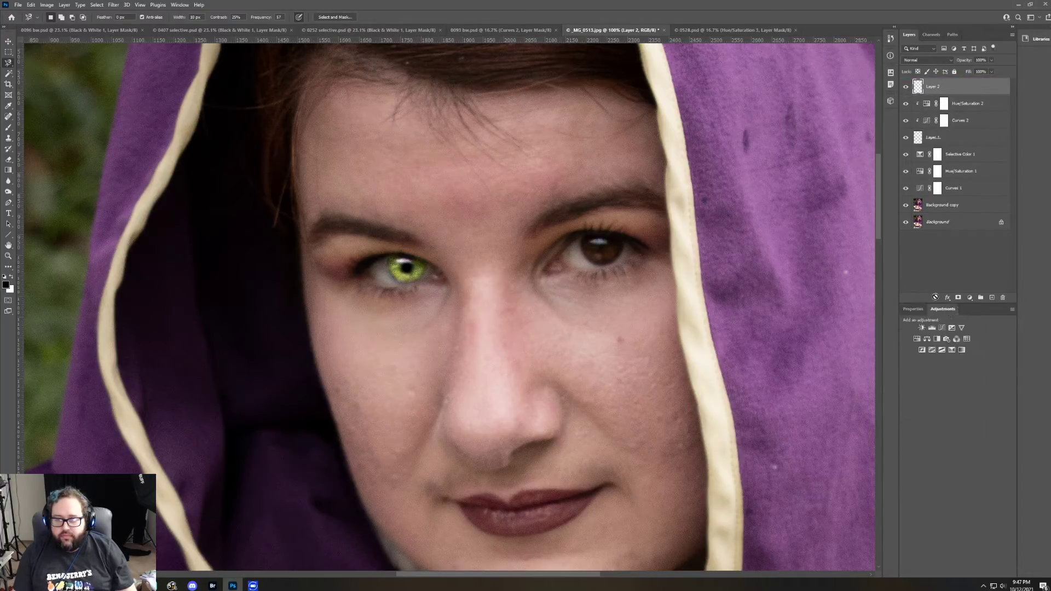
{"action": "left_click", "coordinate": [936, 331]}
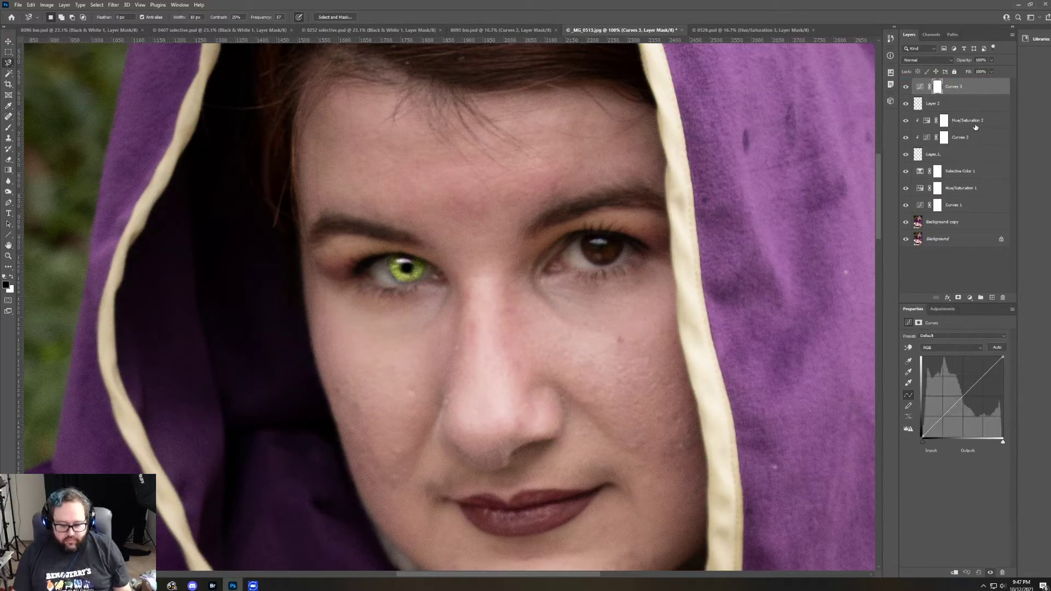
{"action": "left_click", "coordinate": [967, 94], "text": "alt"}
{"action": "left_click", "coordinate": [967, 93], "text": "alt"}
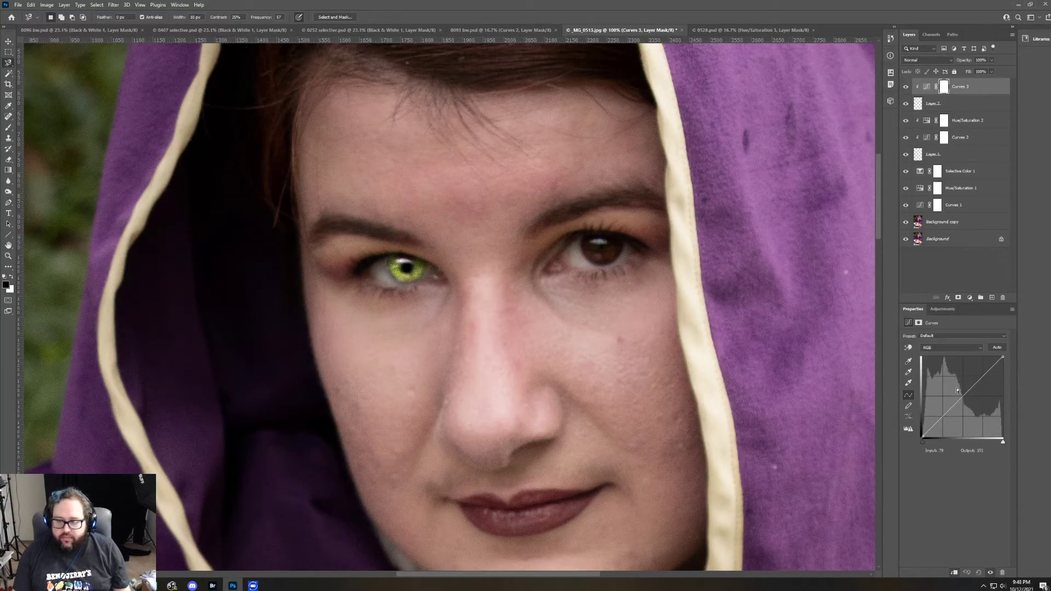
{"action": "left_click_drag", "start_coordinate": [962, 399], "coordinate": [939, 371]}
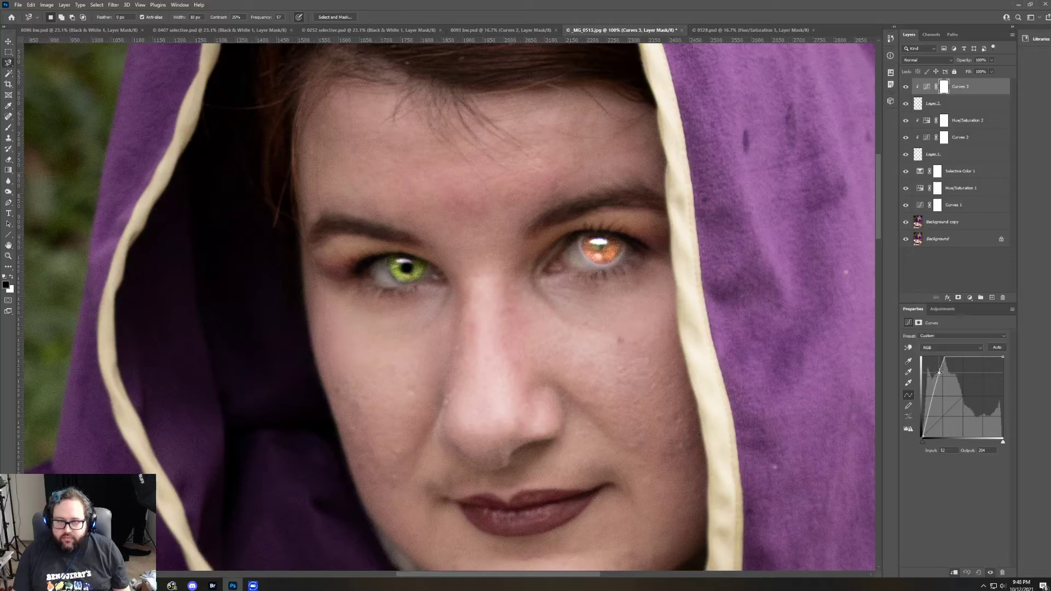
{"action": "left_click_drag", "start_coordinate": [939, 372], "coordinate": [939, 370]}
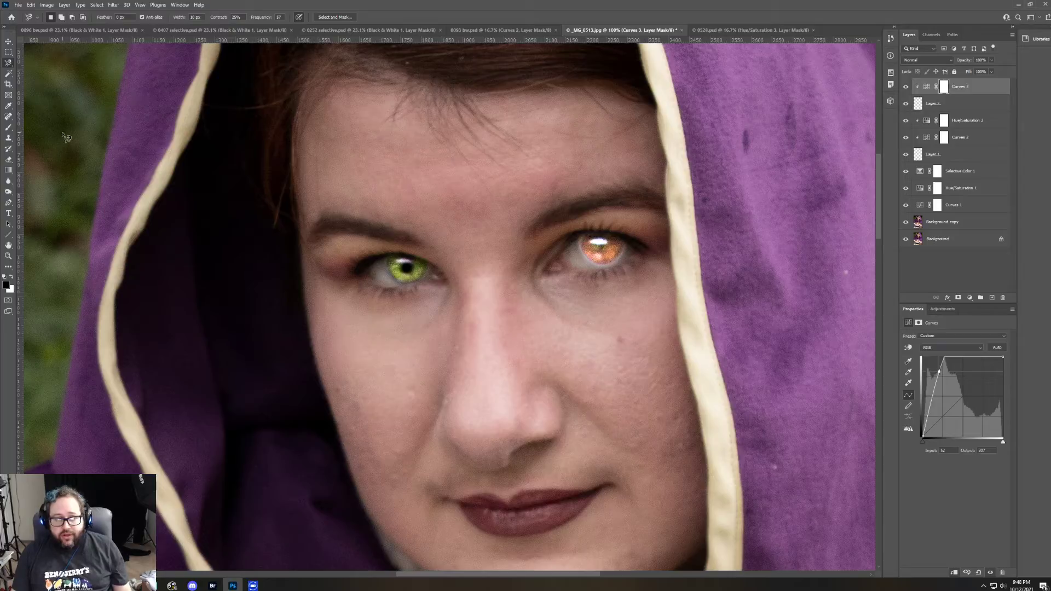
Step: Erase the bright halo around the edge of the orange iris on Layer 2 with the Eraser tool
{"action": "left_click", "coordinate": [8, 159]}
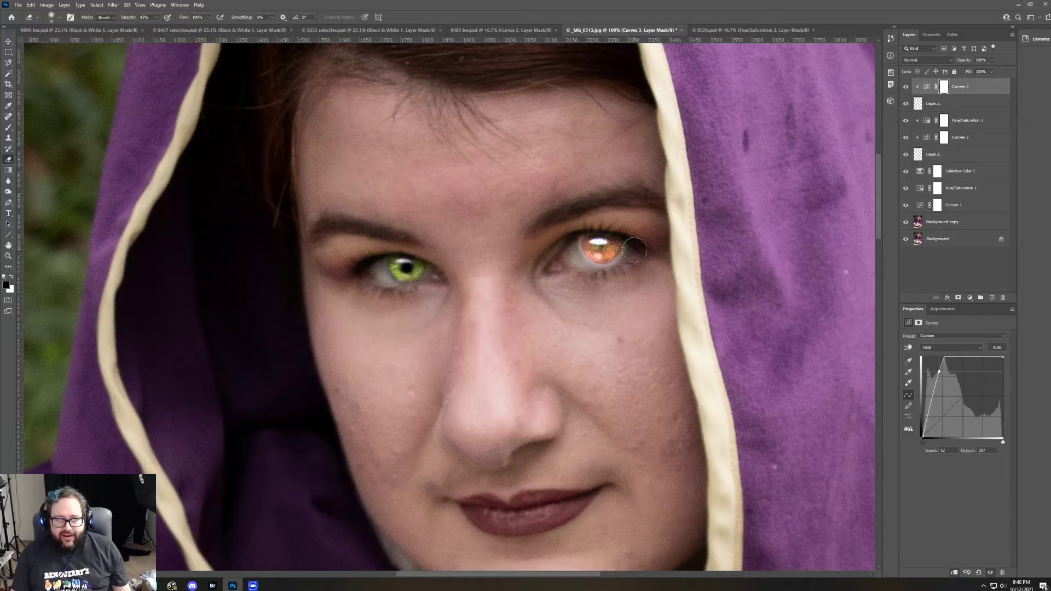
{"action": "left_click", "coordinate": [977, 105]}
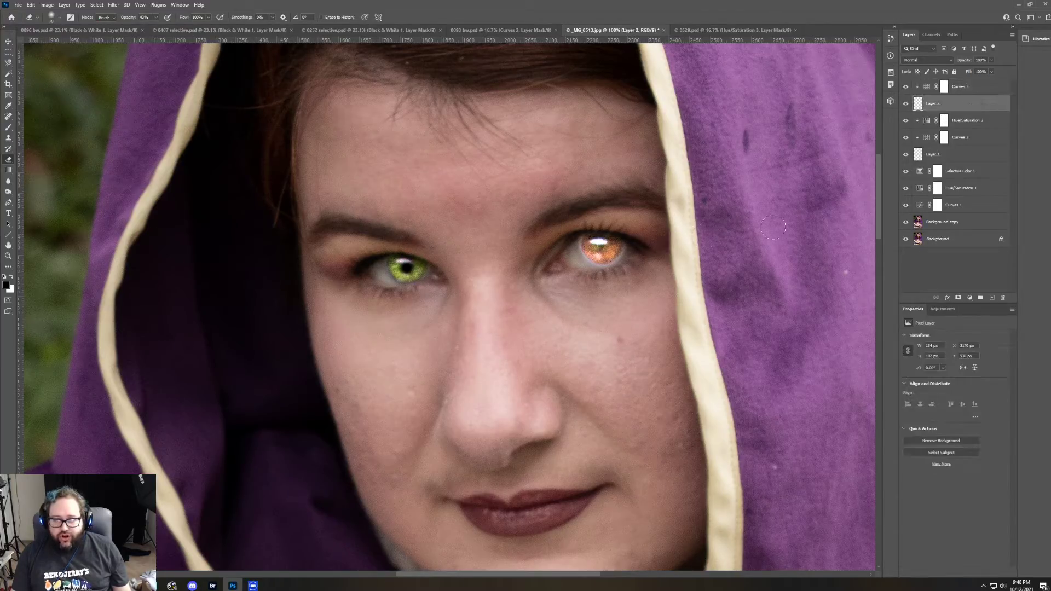
{"action": "left_click_drag", "start_coordinate": [635, 251], "coordinate": [618, 271]}
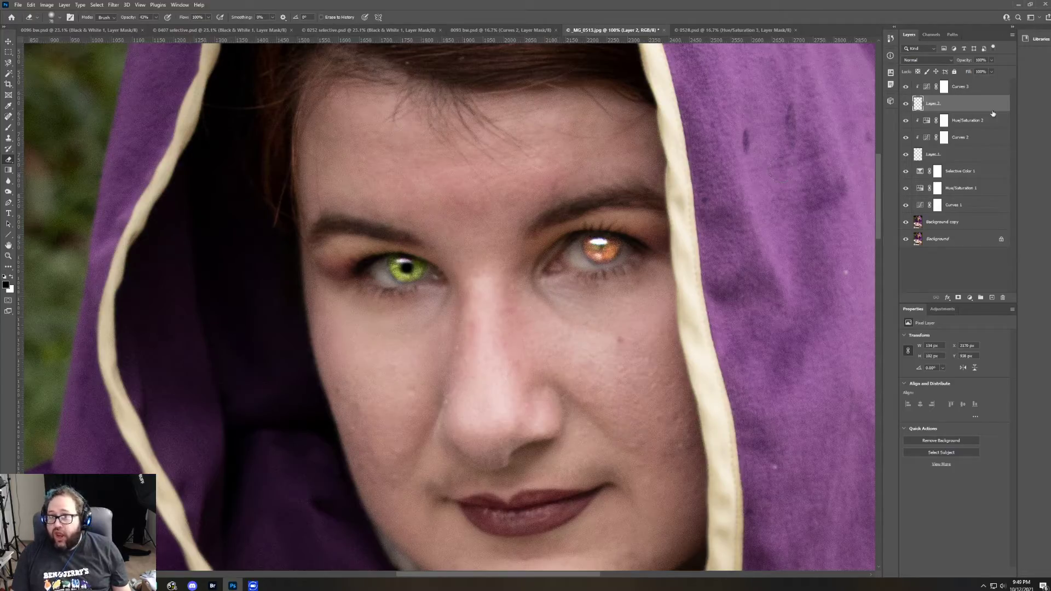
Step: Add a Hue/Saturation adjustment above Curves 3, clip it to Layer 2 and set the hue to +47
{"action": "left_click", "coordinate": [983, 87]}
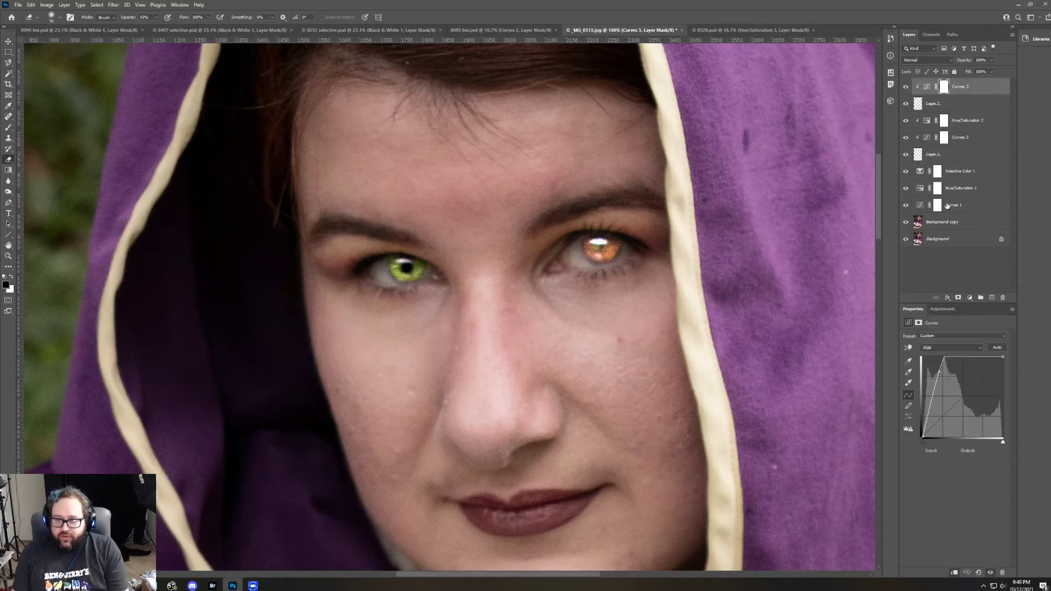
{"action": "left_click", "coordinate": [943, 309]}
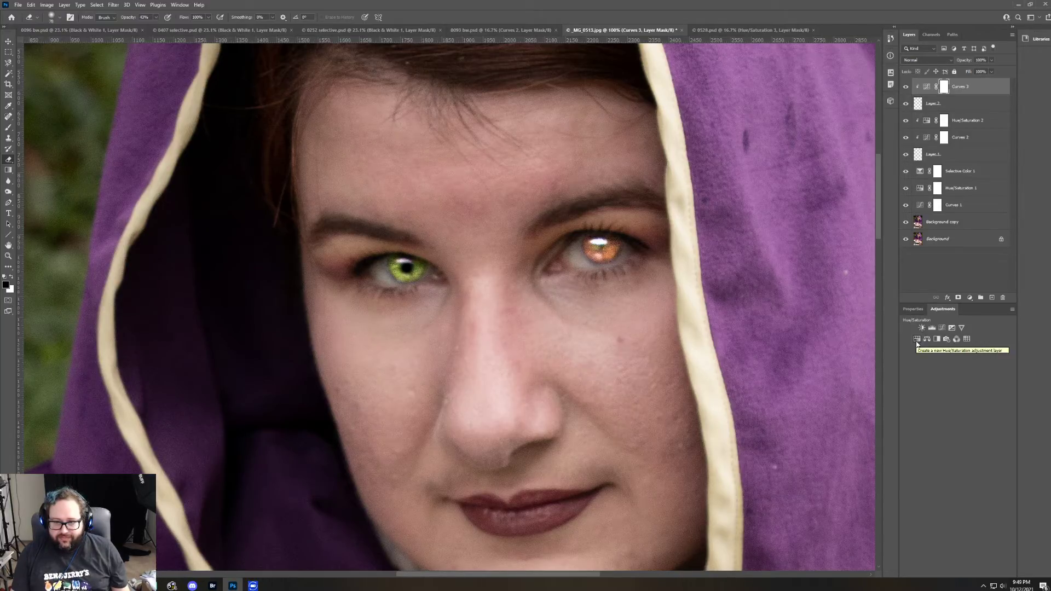
{"action": "left_click", "coordinate": [917, 340]}
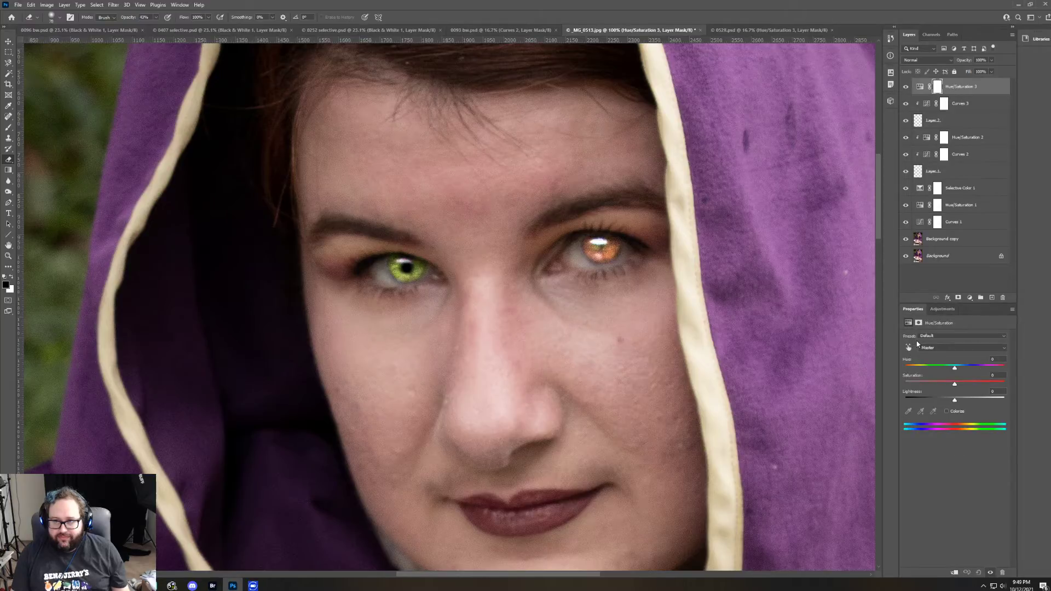
{"action": "left_click", "coordinate": [968, 92], "text": "alt"}
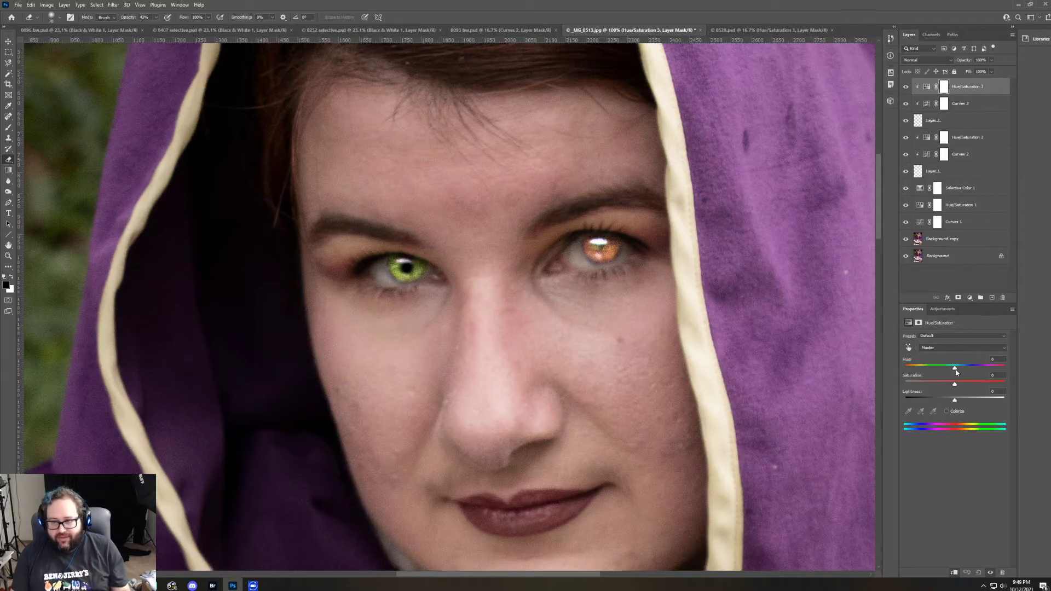
{"action": "left_click_drag", "start_coordinate": [955, 368], "coordinate": [977, 370]}
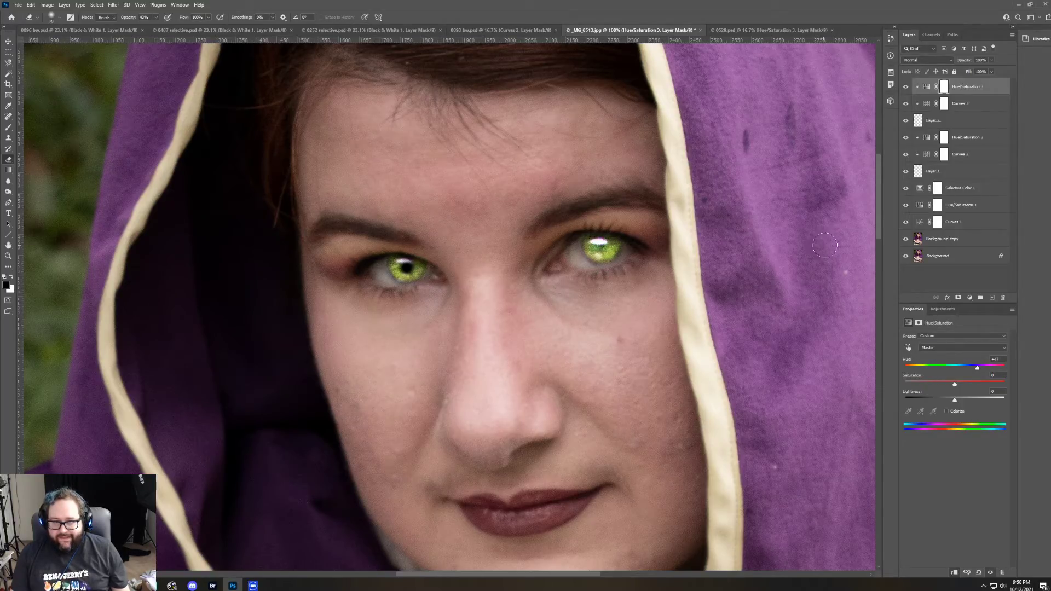
Step: Paint a black pupil in the centre of the newly green iris on Layer 2 with the Brush tool
{"action": "left_click", "coordinate": [958, 120]}
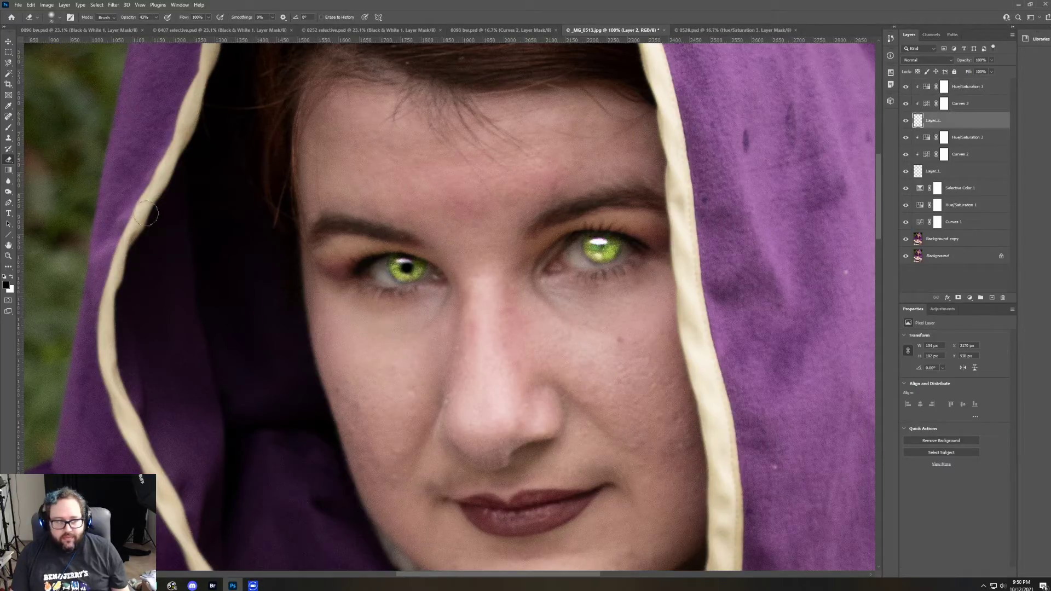
{"action": "left_click", "coordinate": [9, 127]}
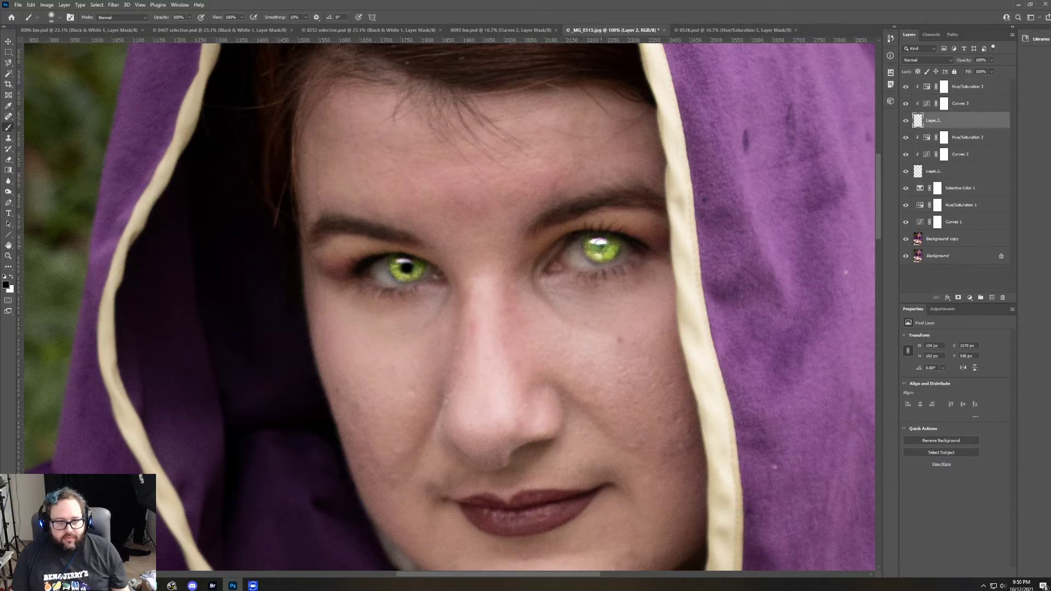
{"action": "left_click", "coordinate": [600, 246]}
{"action": "left_click", "coordinate": [600, 246]}
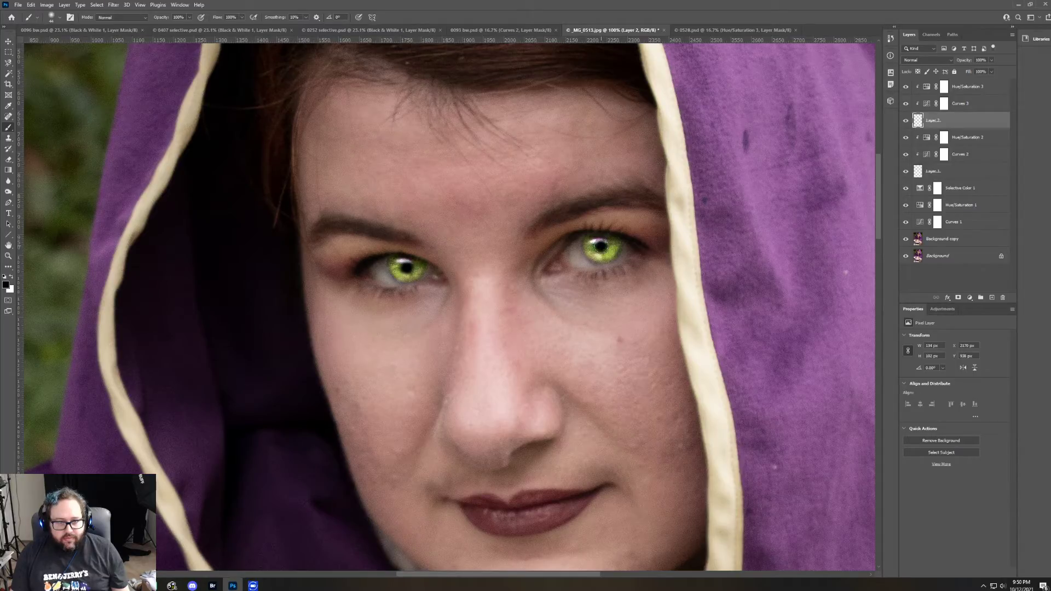
{"action": "left_click", "coordinate": [600, 246]}
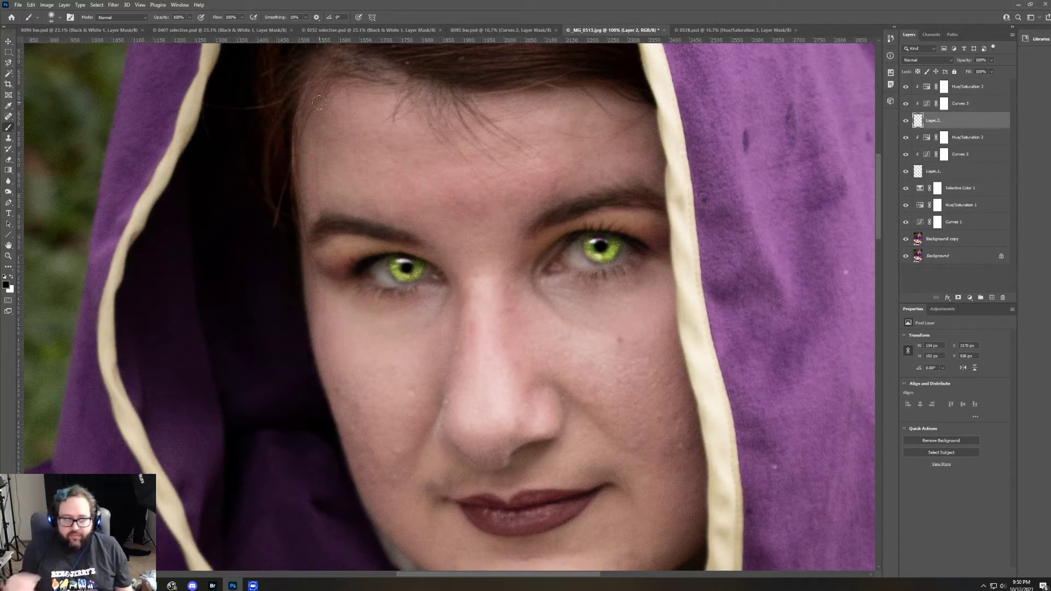
Step: Compare the pupil without and with the last brush stroke, and check the green eyes with the whole portrait fitted on screen
{"action": "left_click", "coordinate": [31, 4]}
{"action": "left_click", "coordinate": [37, 13]}
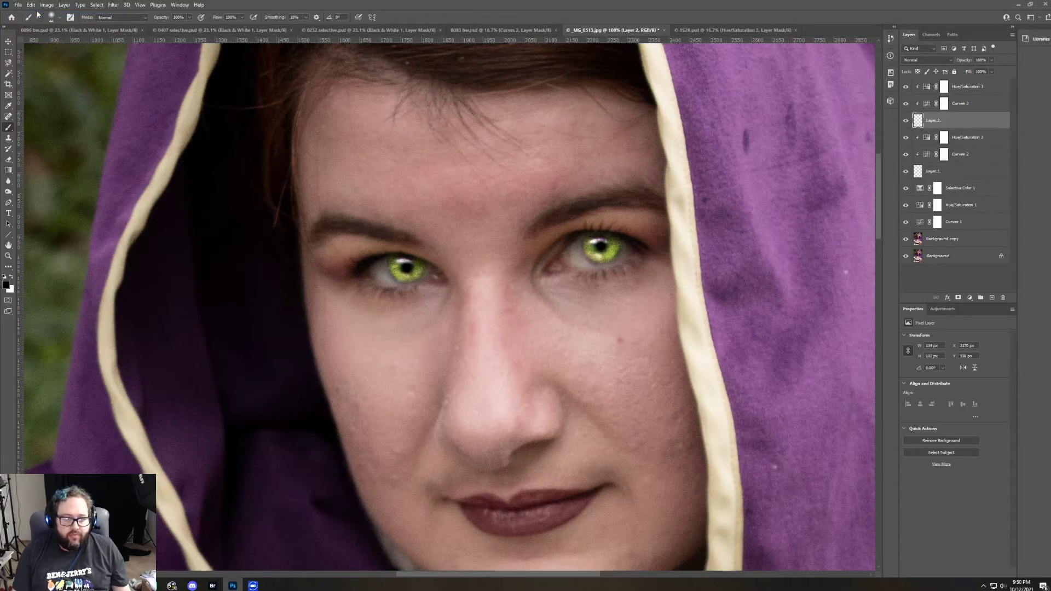
{"action": "left_click", "coordinate": [30, 5]}
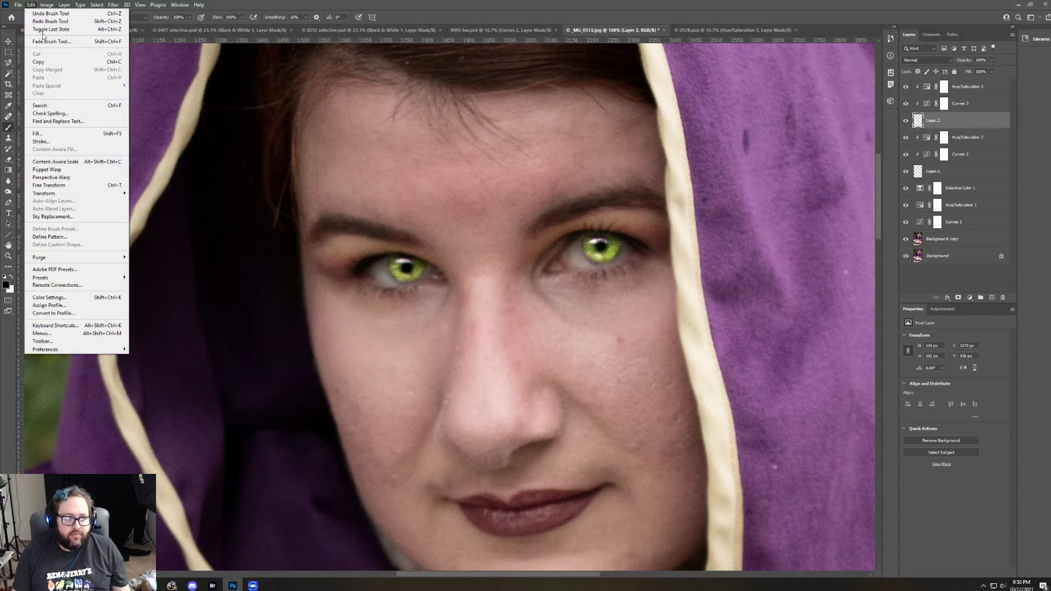
{"action": "left_click", "coordinate": [43, 30]}
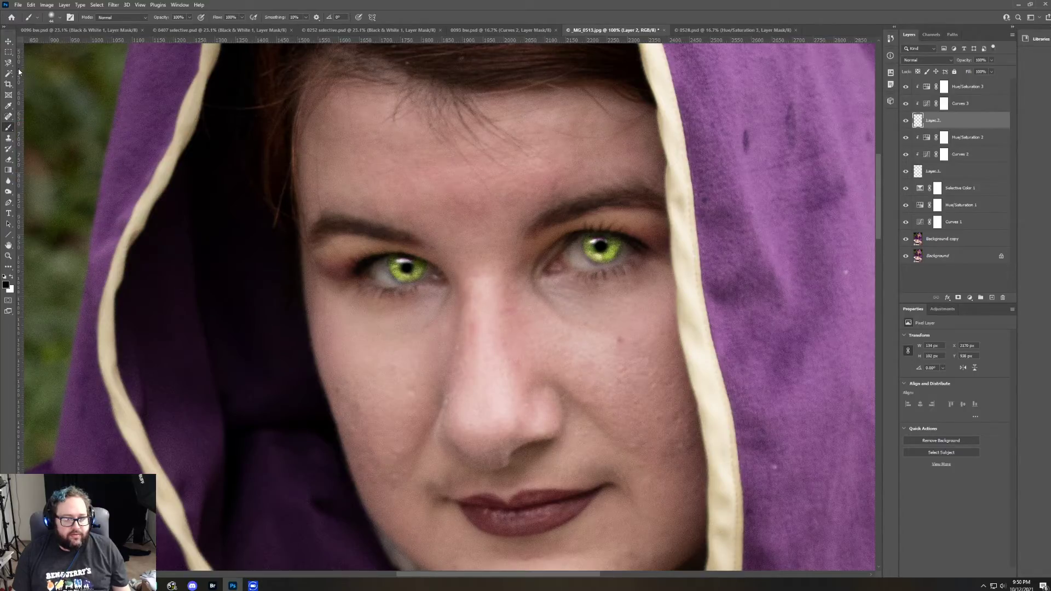
{"action": "left_click", "coordinate": [9, 160]}
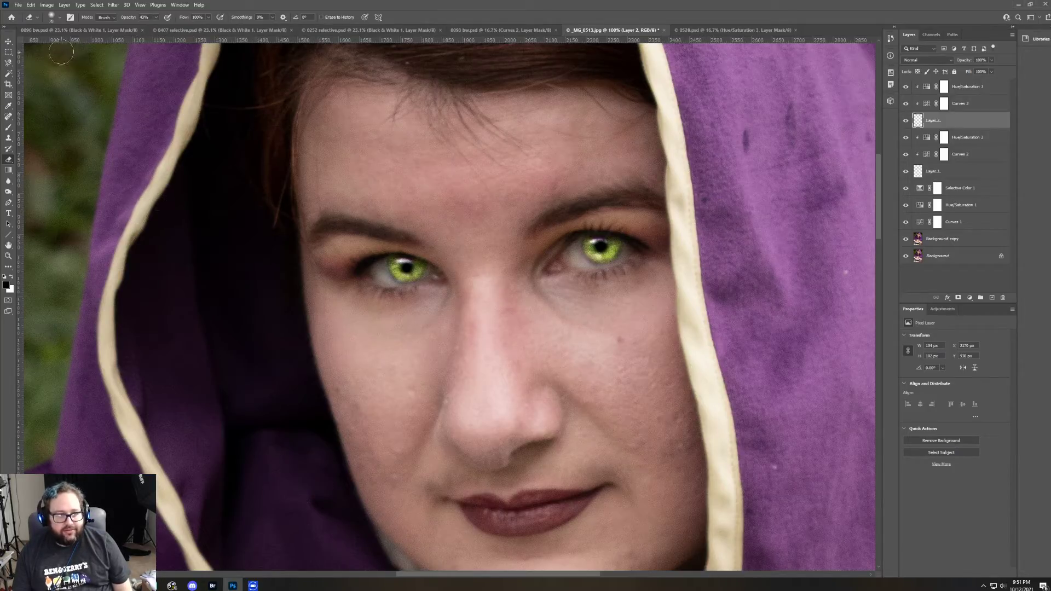
{"action": "left_click", "coordinate": [8, 256]}
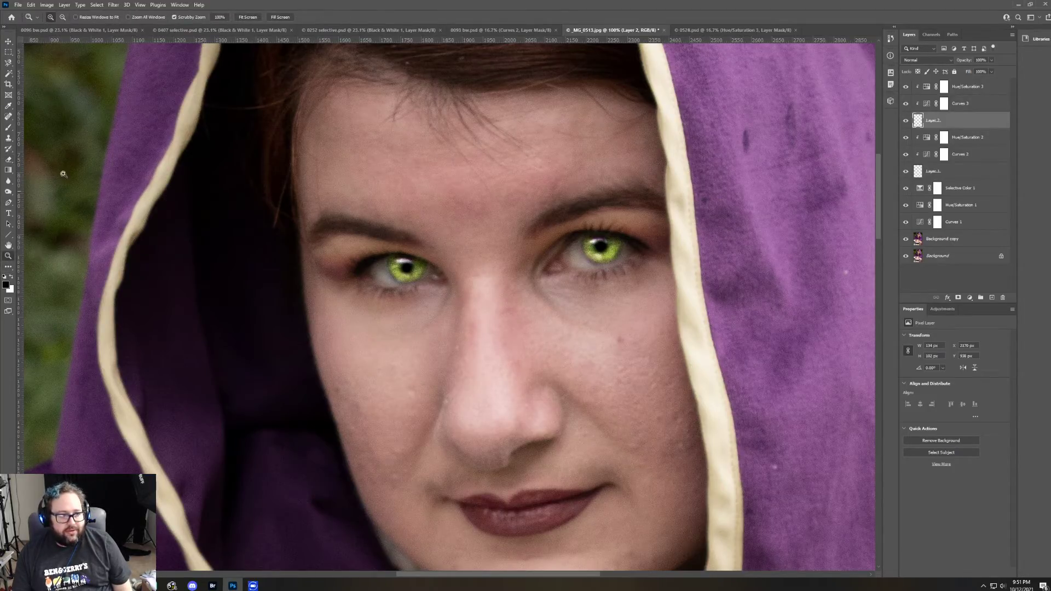
{"action": "left_click", "coordinate": [62, 17]}
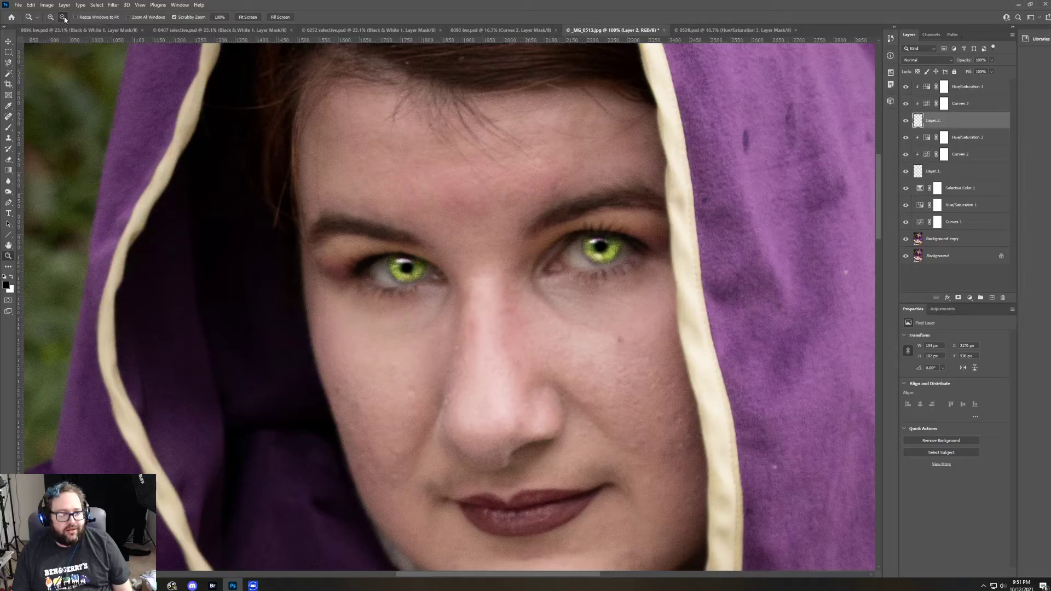
{"action": "left_click", "coordinate": [248, 17]}
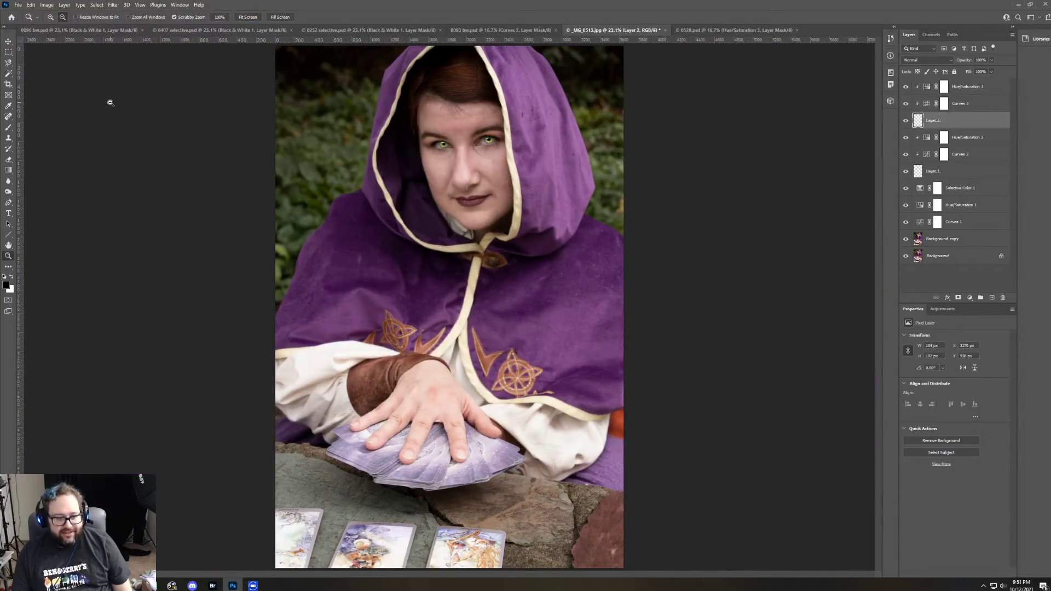
{"action": "left_click", "coordinate": [17, 5]}
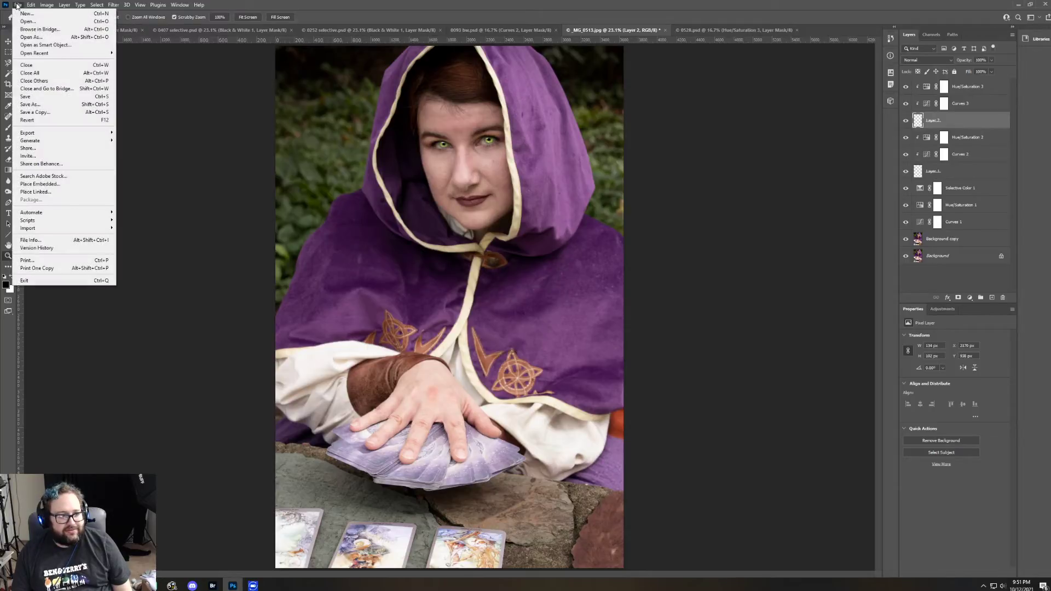
{"action": "left_click", "coordinate": [58, 103]}
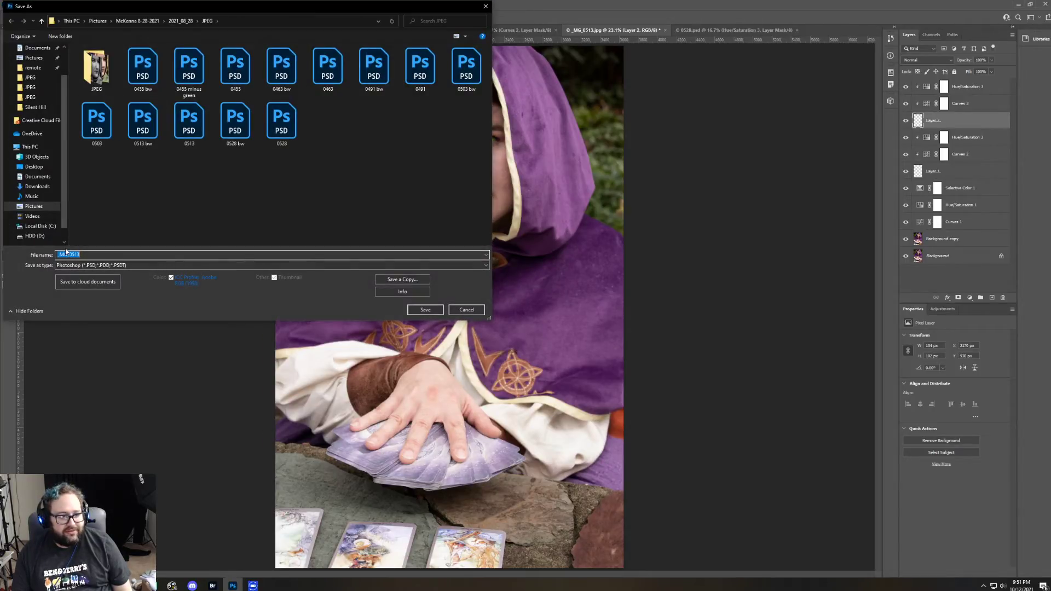
{"action": "left_click", "coordinate": [69, 254]}
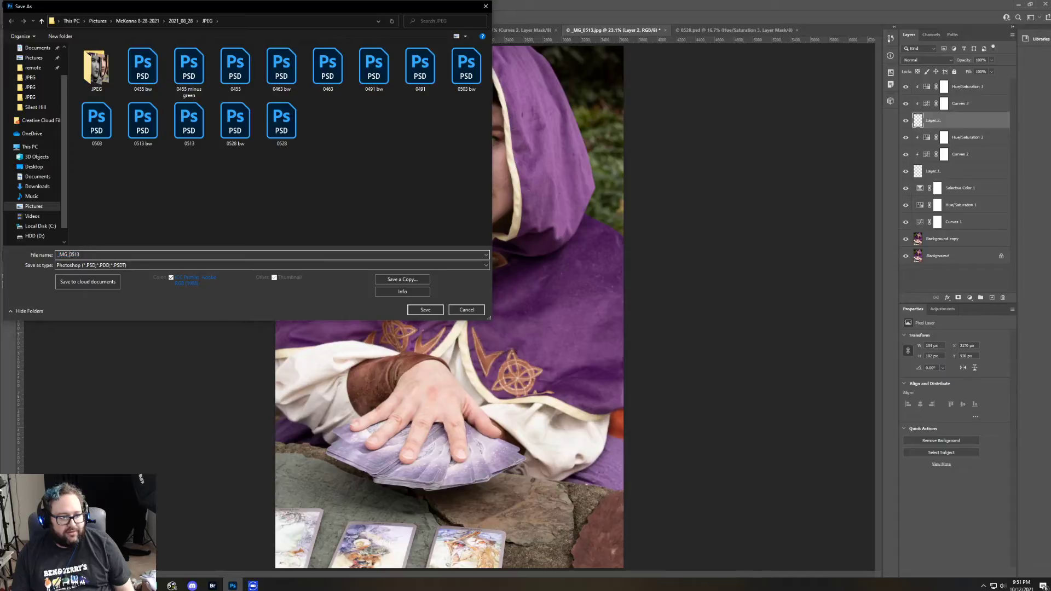
{"action": "key", "text": "BackSpace"}
{"action": "key", "text": "BackSpace"}
{"action": "key", "text": "BackSpace"}
{"action": "key", "text": "BackSpace"}
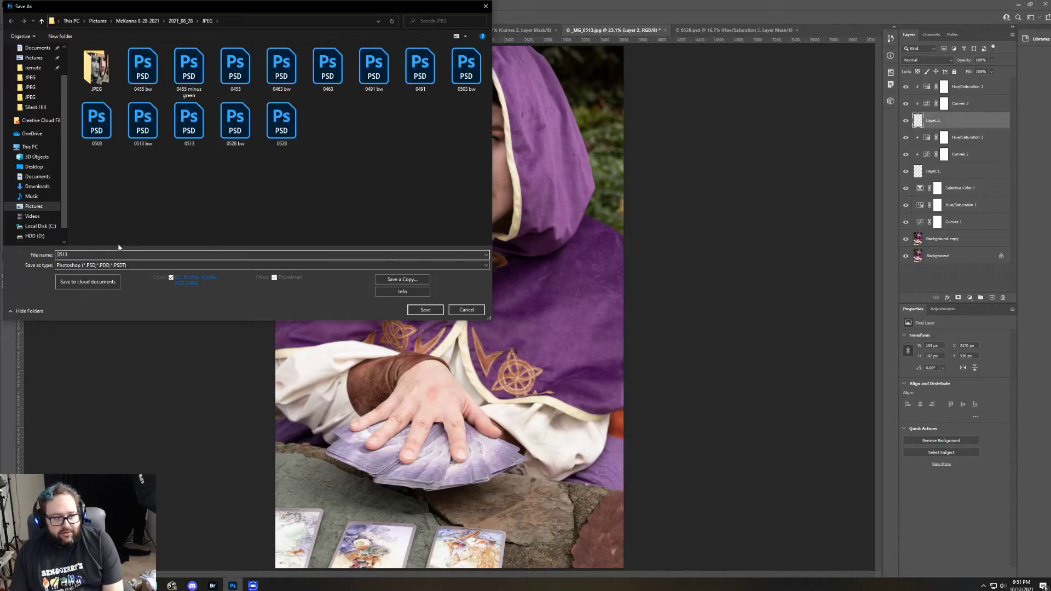
{"action": "key", "text": "Return"}
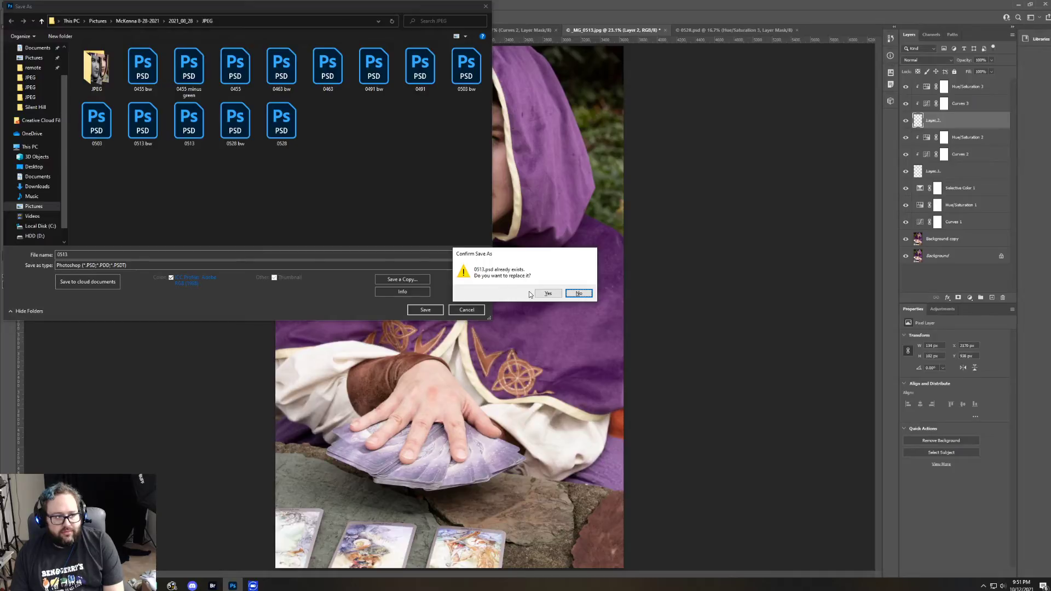
{"action": "left_click", "coordinate": [578, 292]}
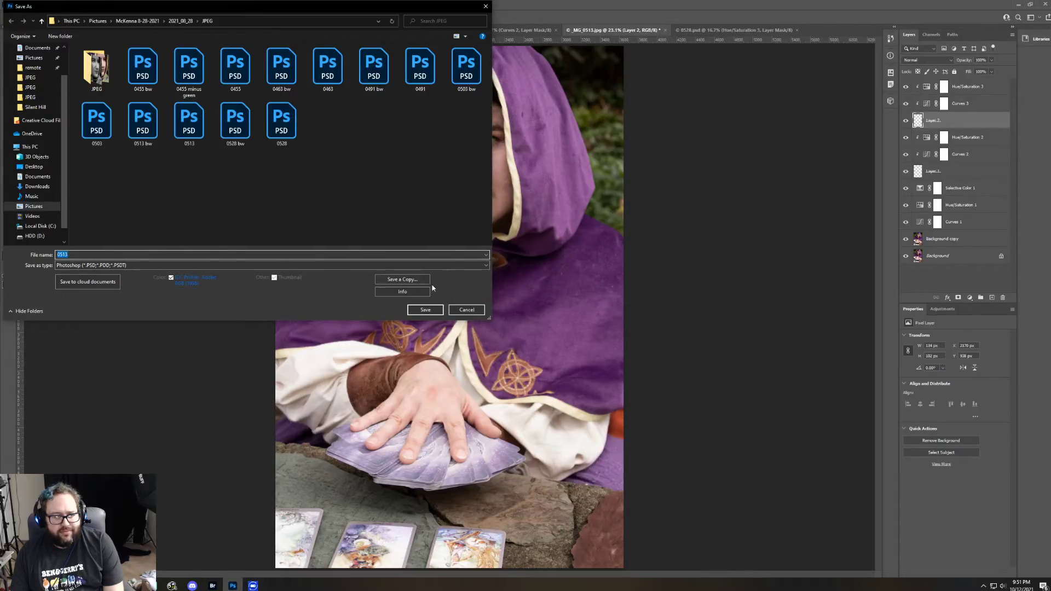
{"action": "left_click", "coordinate": [466, 310]}
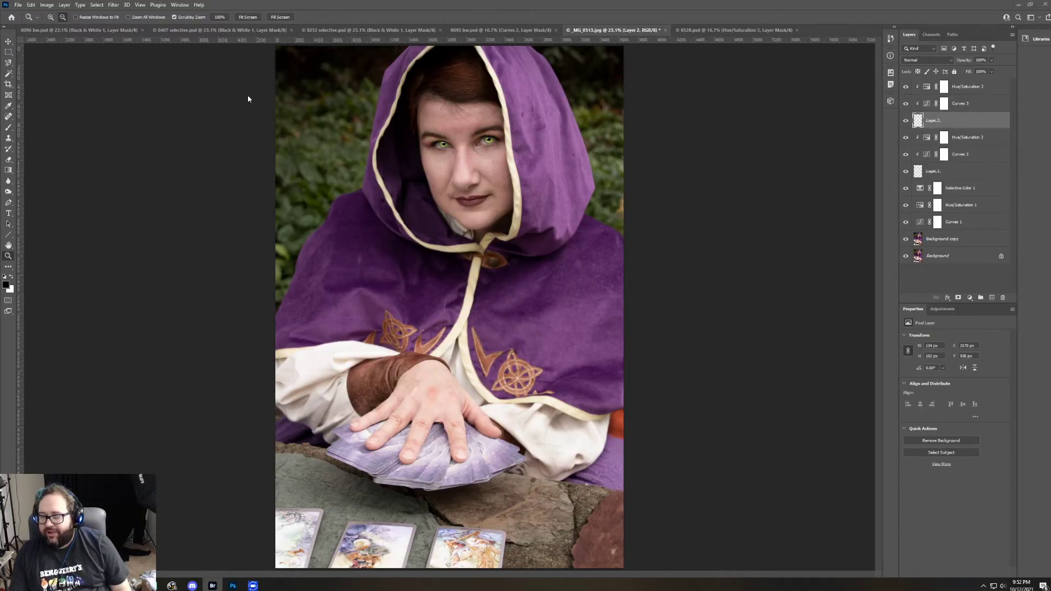
Step: Save the portrait as Photoshop file 0513a with Maximize Compatibility, and close it along with 0528.psd
{"action": "left_click", "coordinate": [19, 5]}
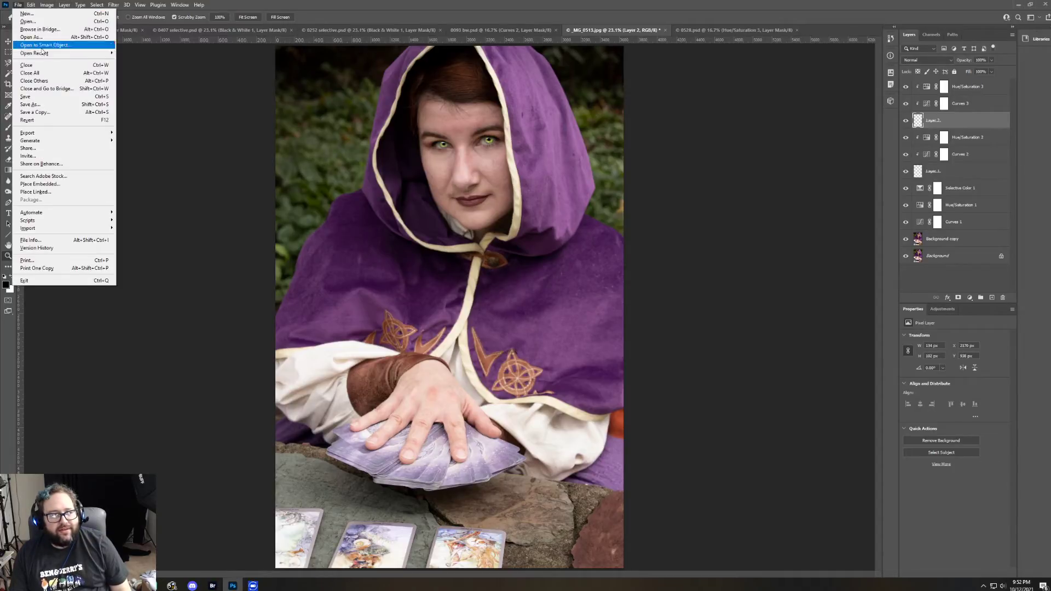
{"action": "left_click", "coordinate": [53, 104]}
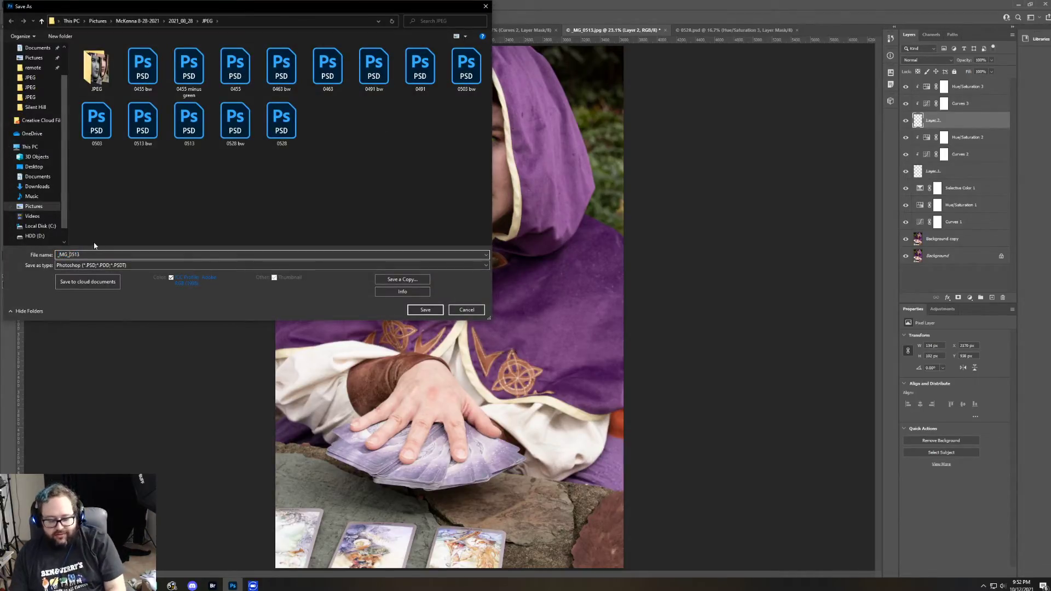
{"action": "key", "text": "BackSpace"}
{"action": "key", "text": "BackSpace"}
{"action": "key", "text": "BackSpace"}
{"action": "key", "text": "BackSpace"}
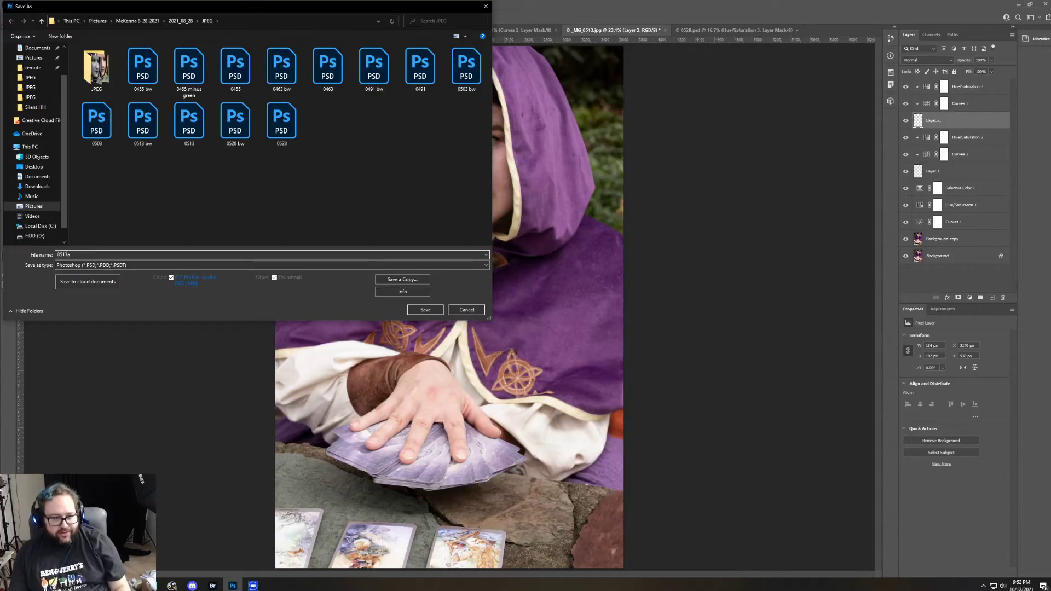
{"action": "type", "text": "a"}
{"action": "key", "text": "Return"}
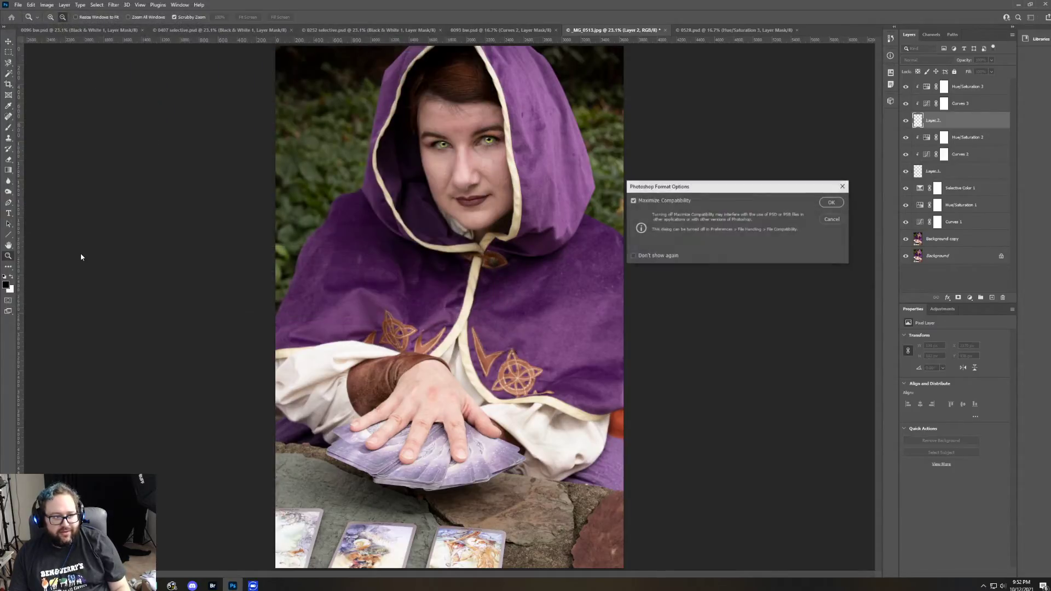
{"action": "key", "text": "Return"}
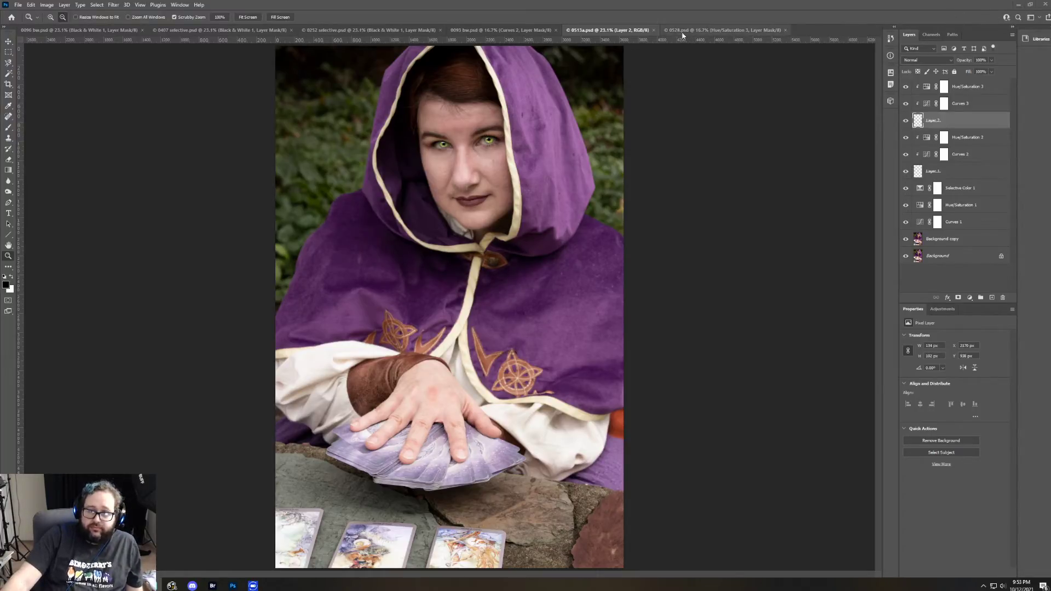
{"action": "left_click", "coordinate": [654, 30]}
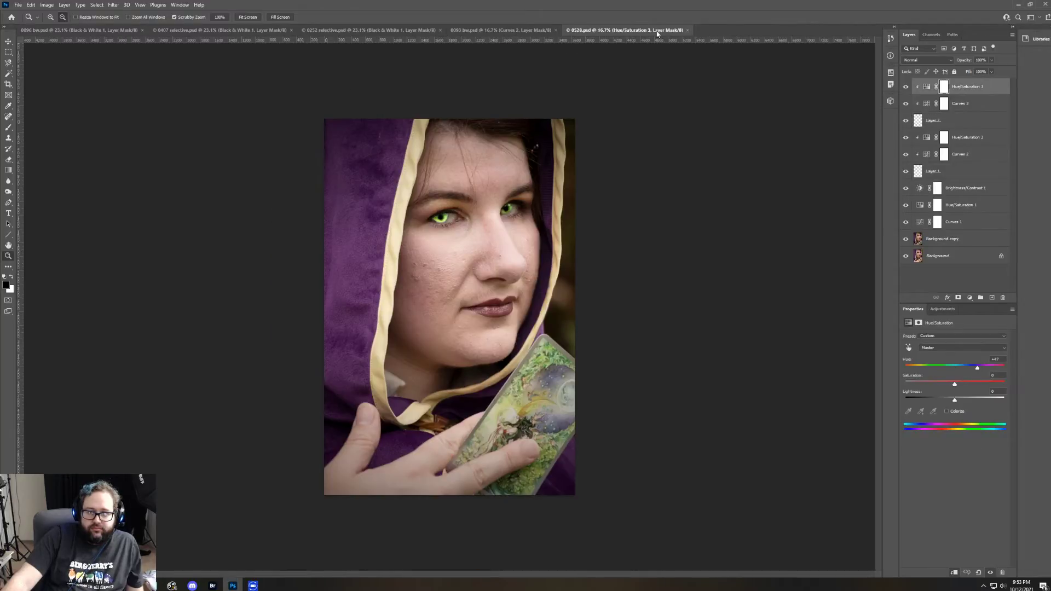
{"action": "left_click", "coordinate": [688, 30]}
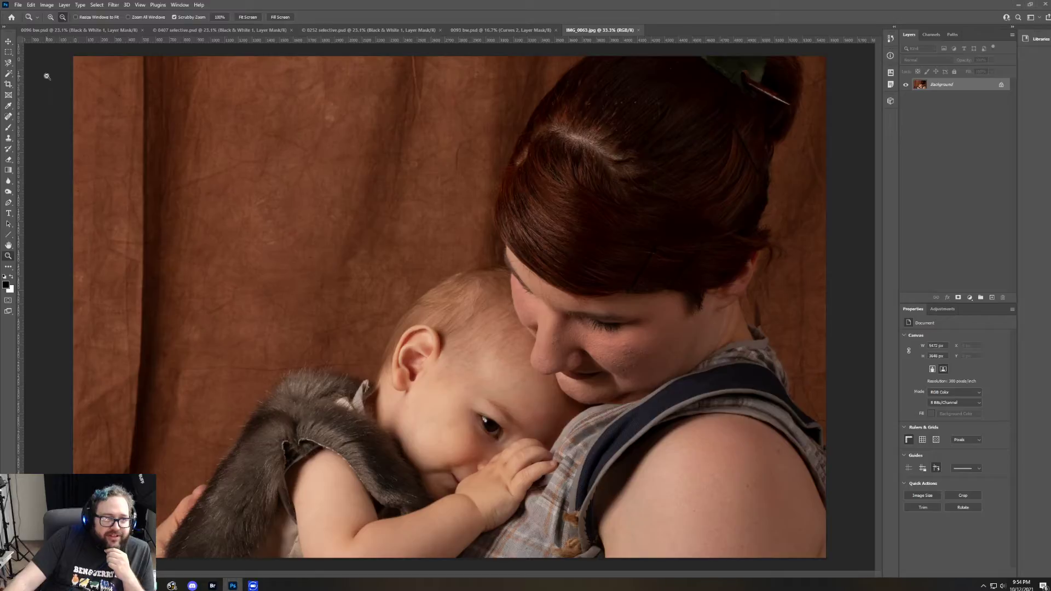
Step: Duplicate the Background layer of the mother-and-baby photo, keeping the name Background copy
{"action": "key", "text": "ctrl+minus"}
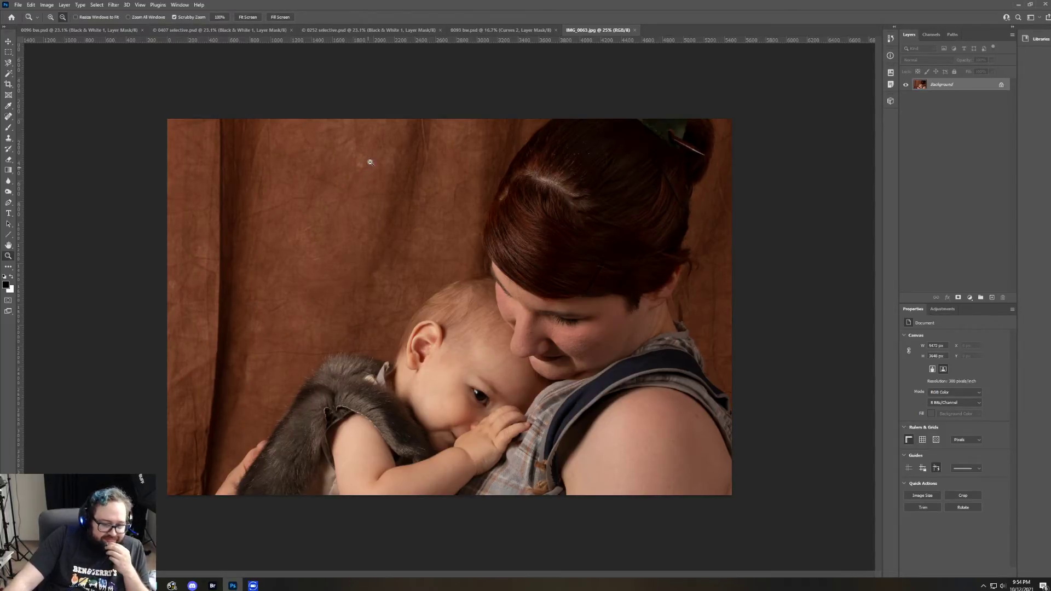
{"action": "right_click", "coordinate": [930, 86]}
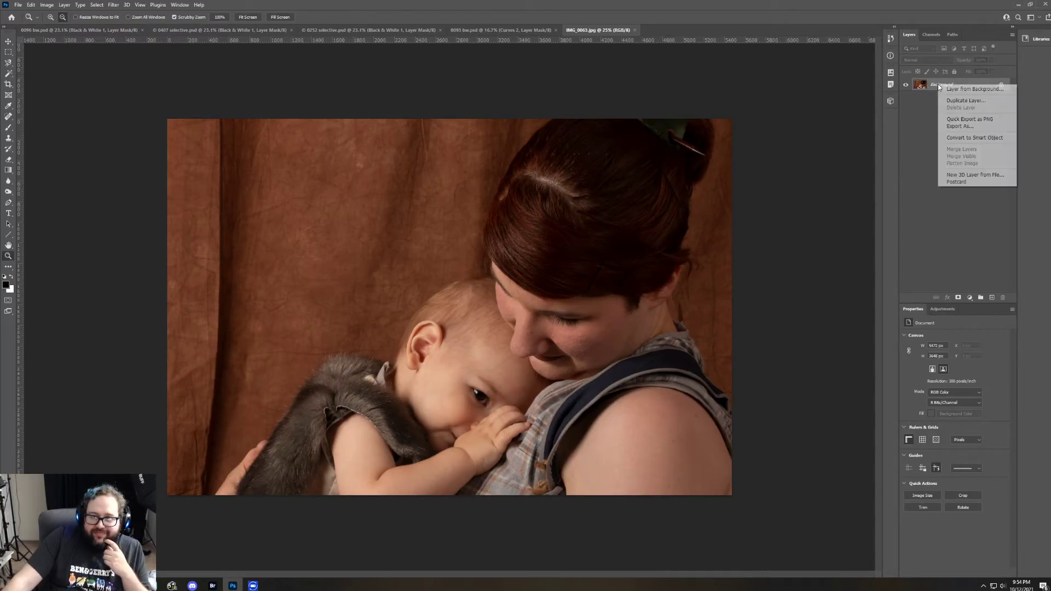
{"action": "left_click", "coordinate": [950, 101]}
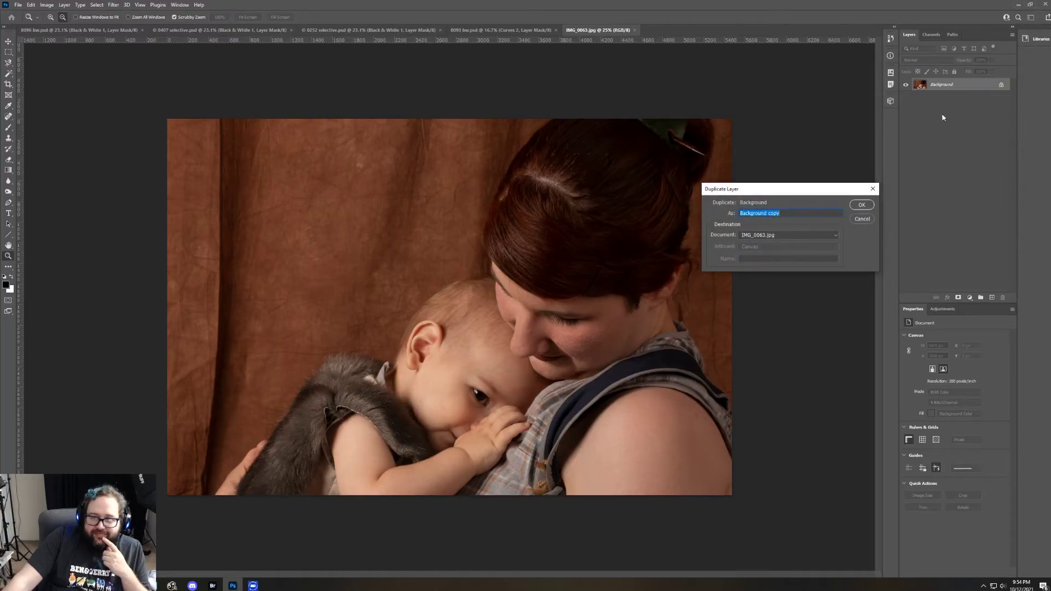
{"action": "left_click", "coordinate": [861, 204]}
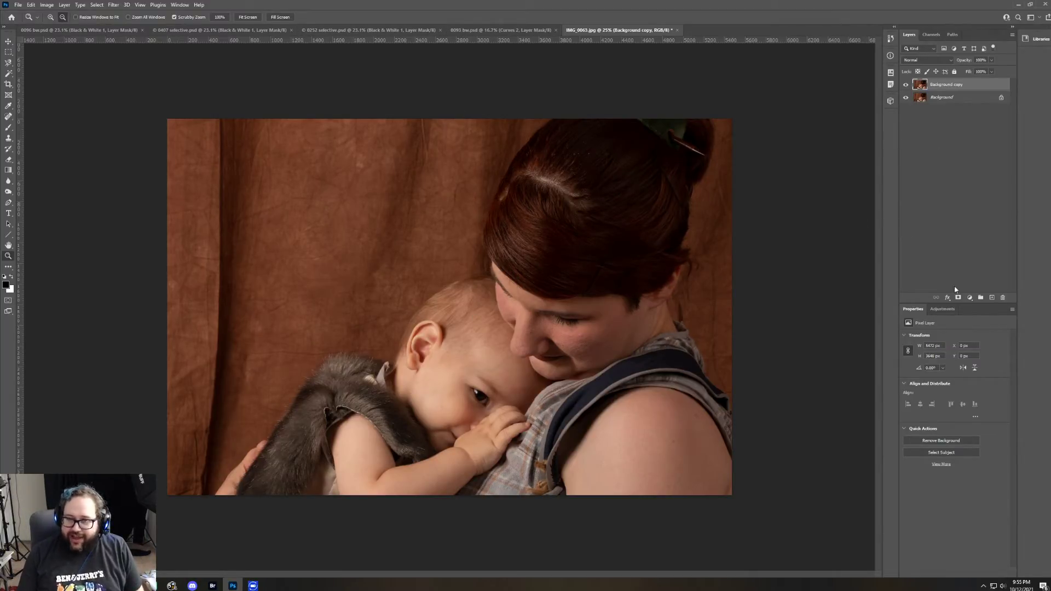
Step: Add a Curves adjustment above Background copy and brighten the highlights by moving the RGB white point to input 231
{"action": "left_click", "coordinate": [944, 309]}
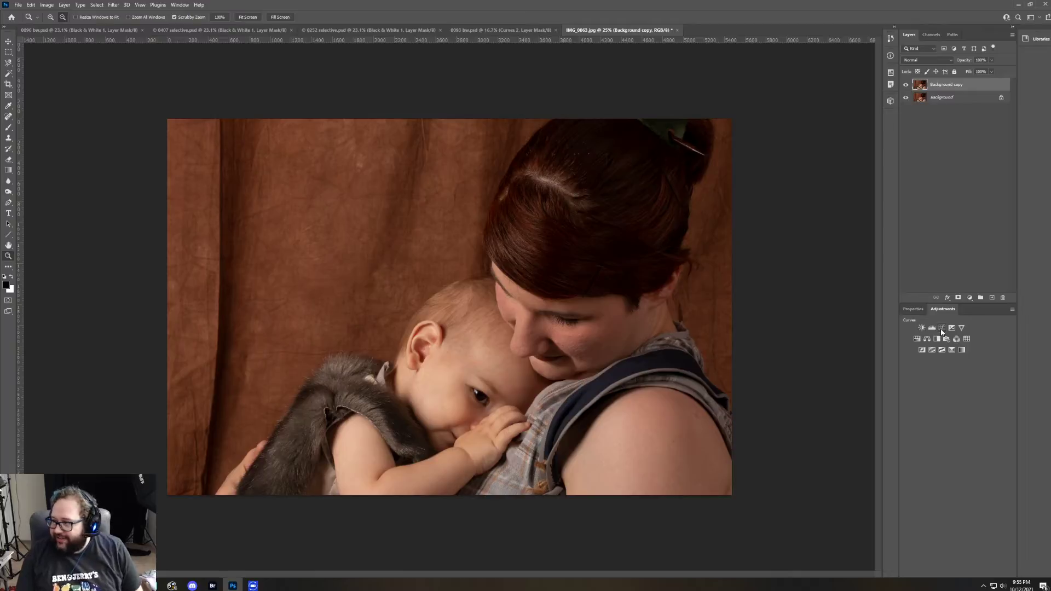
{"action": "left_click", "coordinate": [941, 330]}
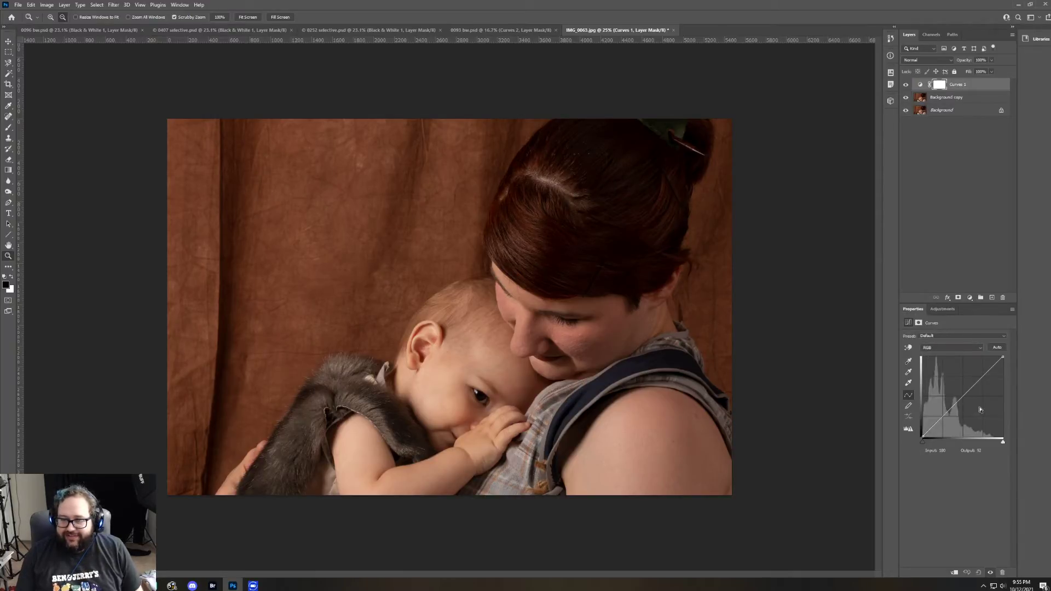
{"action": "left_click_drag", "start_coordinate": [1003, 443], "coordinate": [998, 443]}
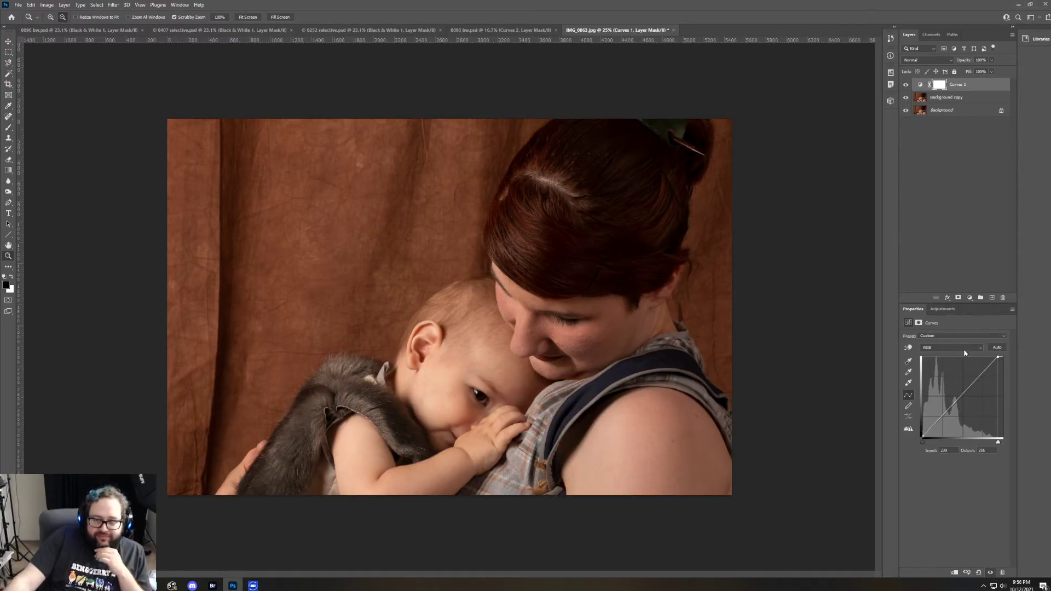
{"action": "left_click_drag", "start_coordinate": [998, 447], "coordinate": [997, 445]}
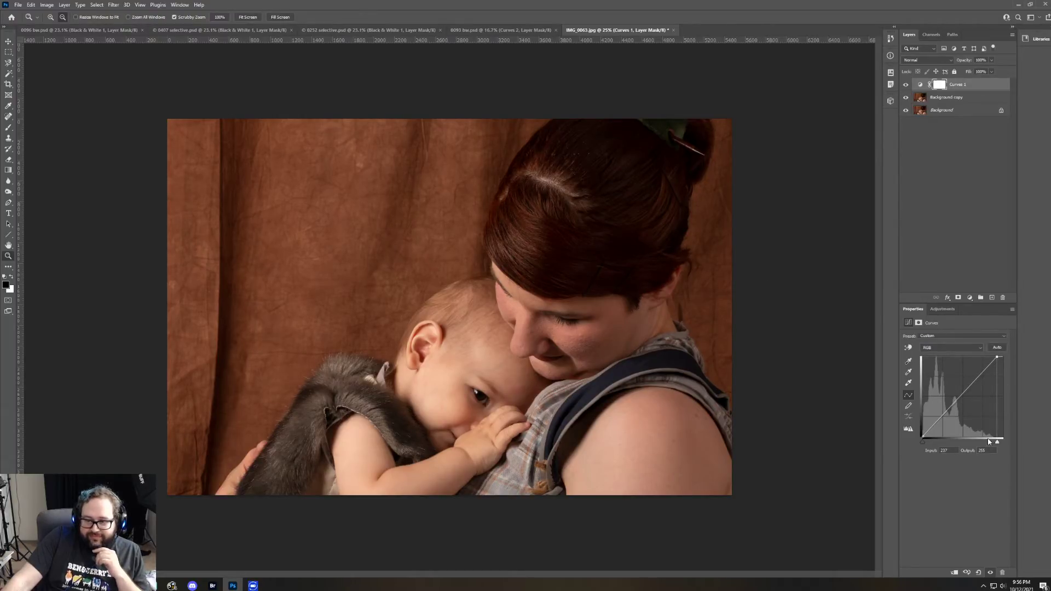
{"action": "left_click_drag", "start_coordinate": [997, 442], "coordinate": [996, 444]}
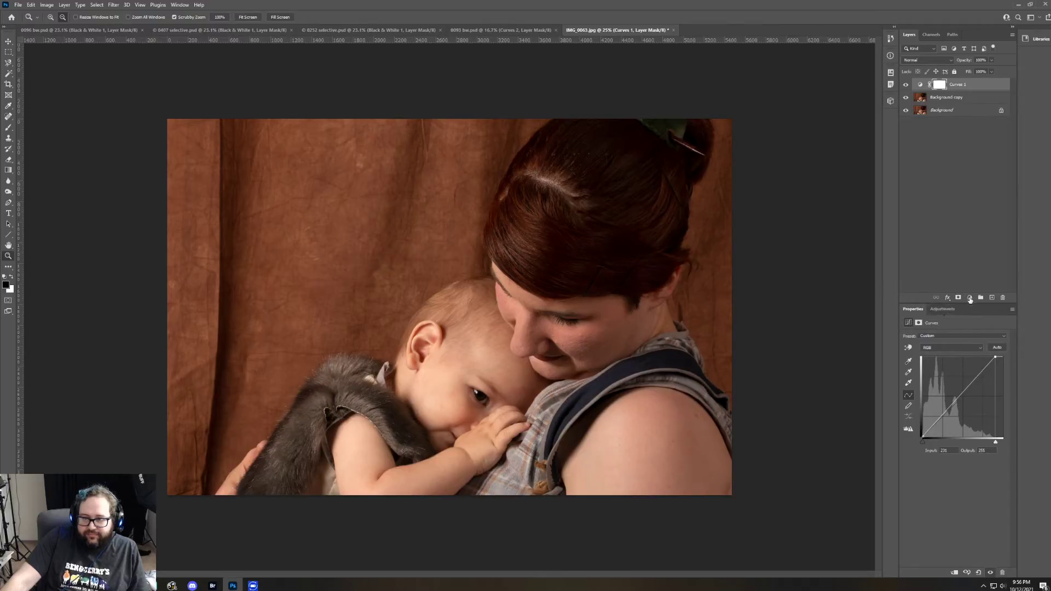
Step: Add a Hue/Saturation adjustment above Curves 1 with Master saturation at -15 and Reds saturation at -10
{"action": "left_click", "coordinate": [943, 309]}
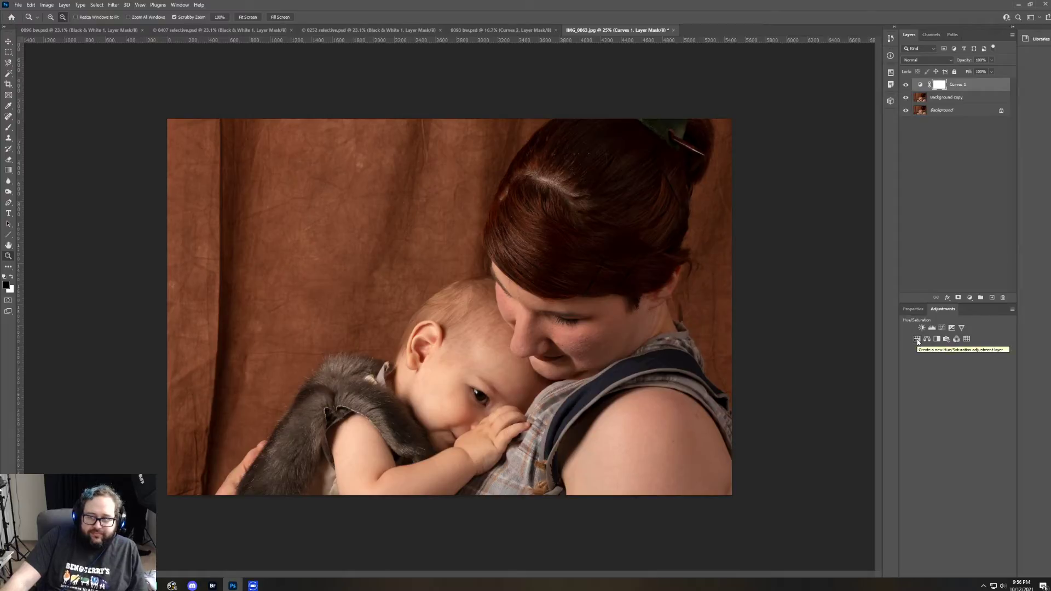
{"action": "left_click", "coordinate": [917, 339]}
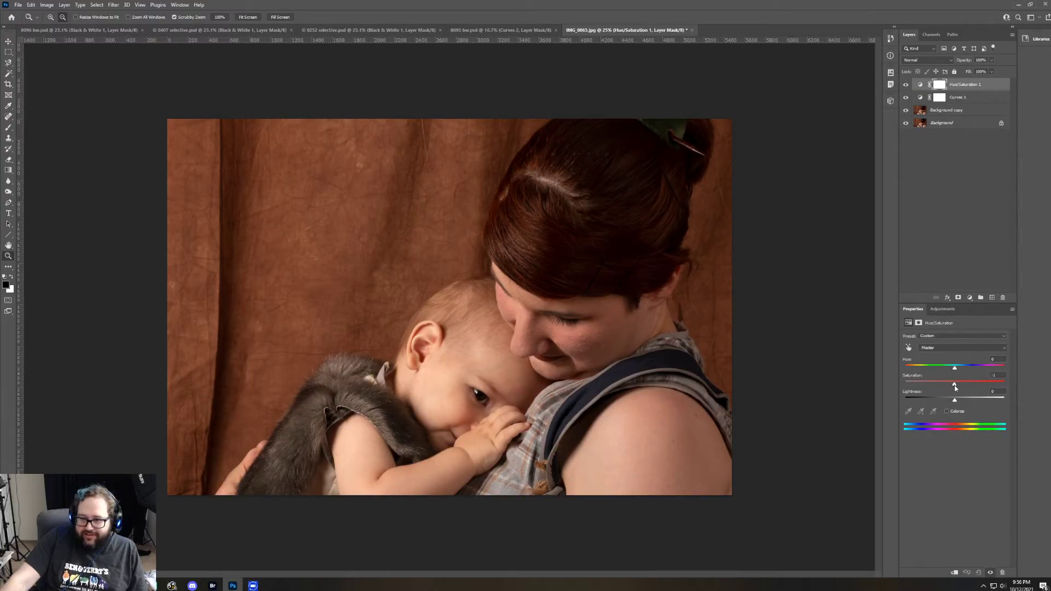
{"action": "left_click_drag", "start_coordinate": [955, 386], "coordinate": [943, 387]}
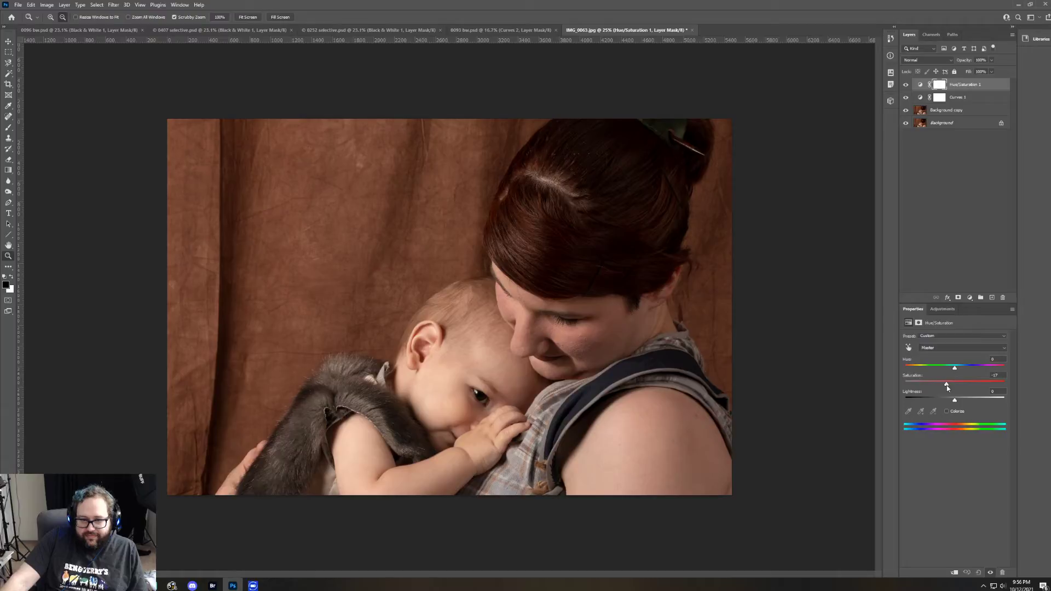
{"action": "left_click", "coordinate": [968, 348]}
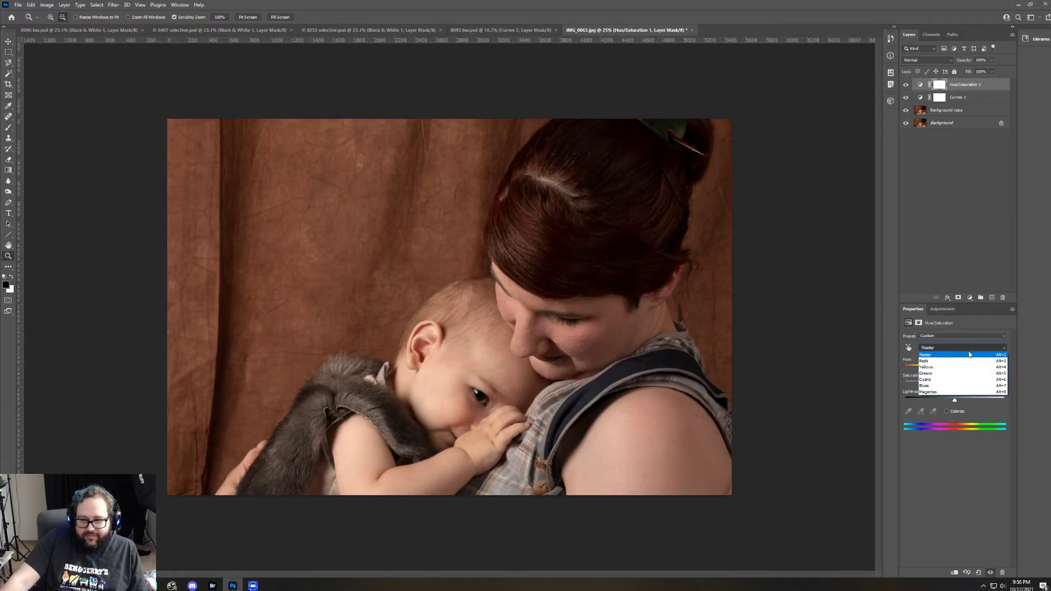
{"action": "left_click", "coordinate": [944, 361]}
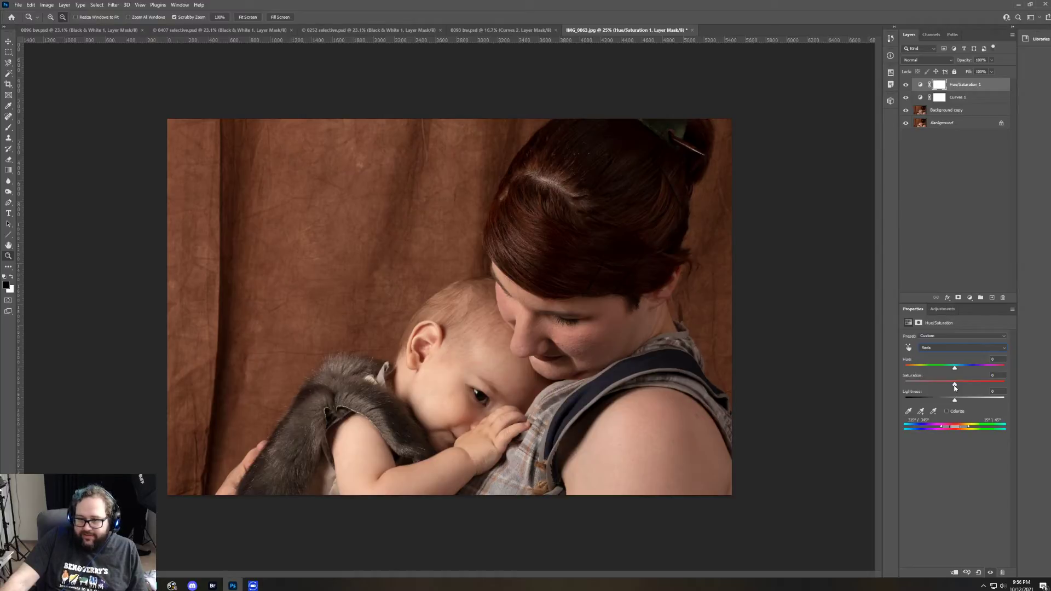
{"action": "left_click_drag", "start_coordinate": [954, 386], "coordinate": [950, 385]}
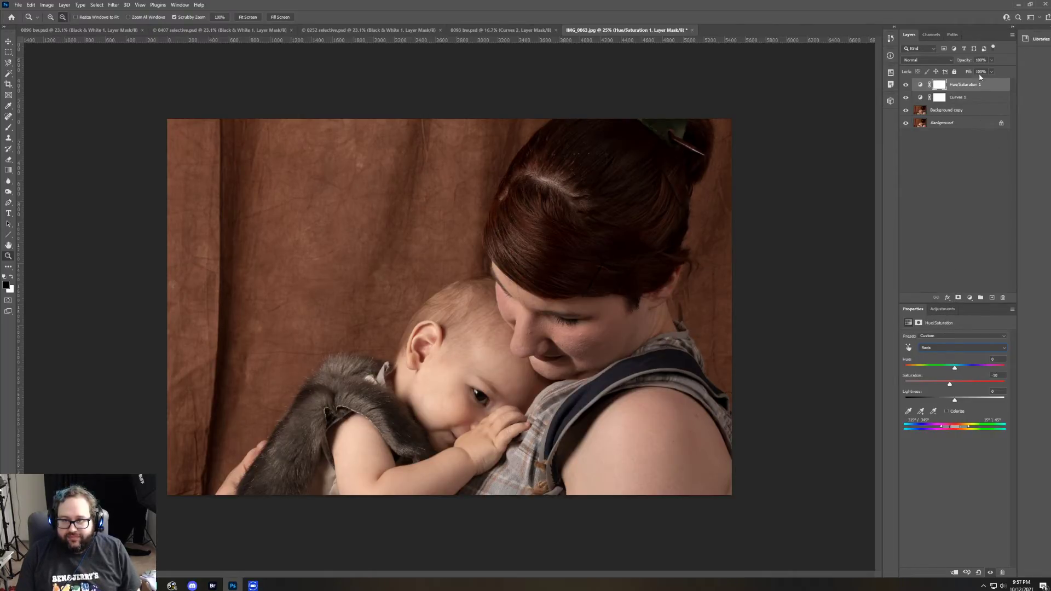
Step: Darken Background copy with black-to-transparent gradients, two from the upper-left corner of the photo inward and one from the lower-right corner
{"action": "left_click", "coordinate": [957, 111]}
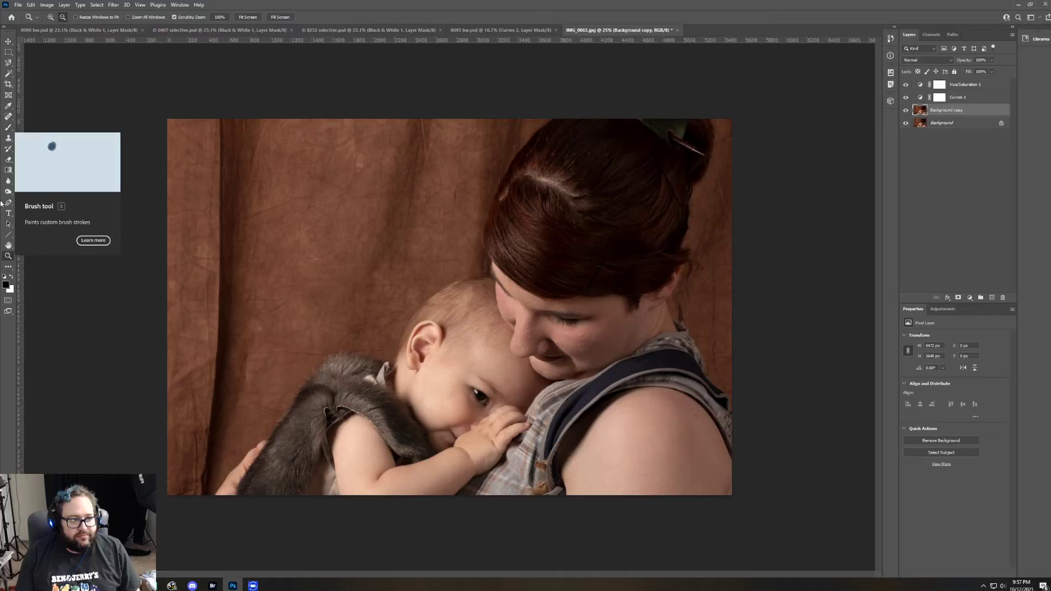
{"action": "left_click", "coordinate": [10, 172]}
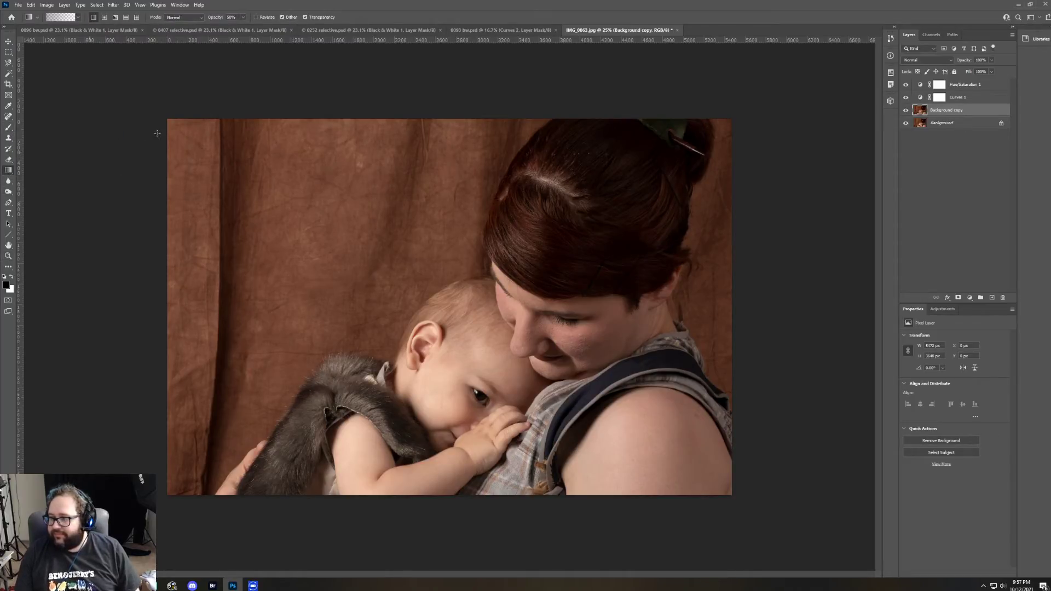
{"action": "left_click_drag", "start_coordinate": [170, 106], "coordinate": [463, 327]}
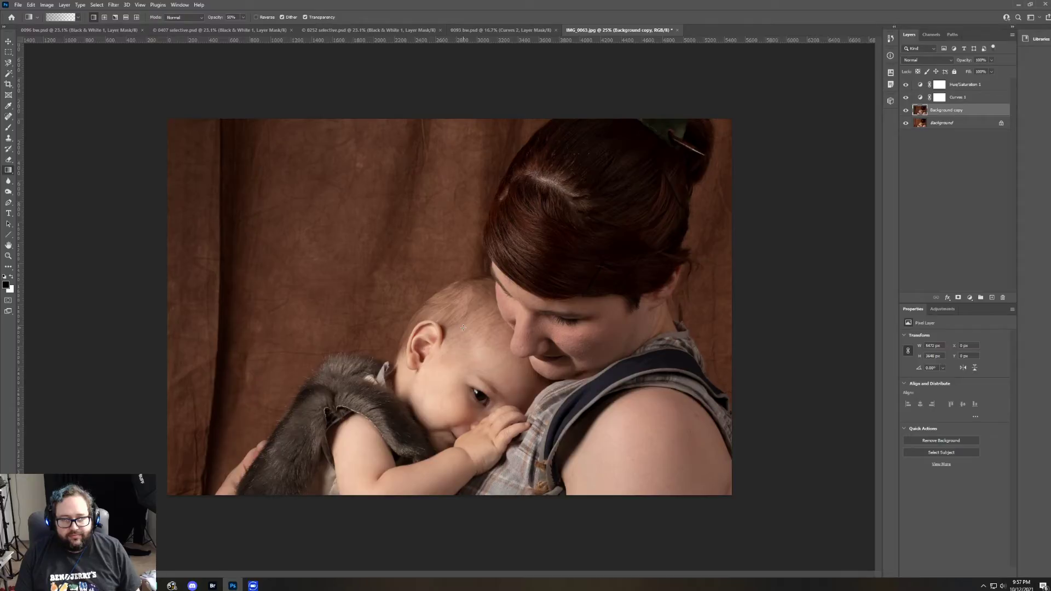
{"action": "left_click_drag", "start_coordinate": [148, 102], "coordinate": [528, 386]}
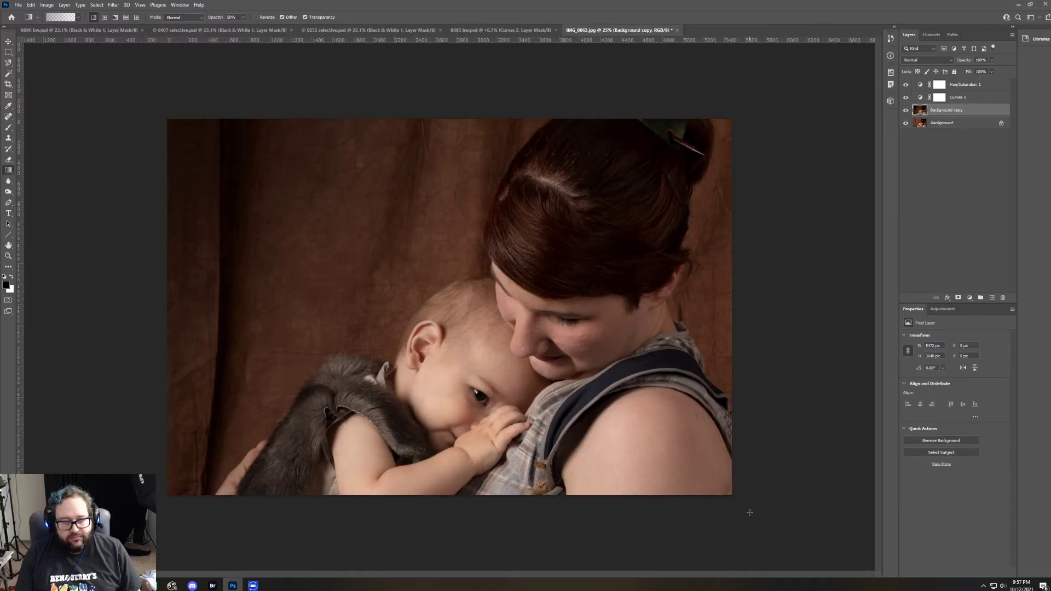
{"action": "left_click_drag", "start_coordinate": [749, 512], "coordinate": [628, 386]}
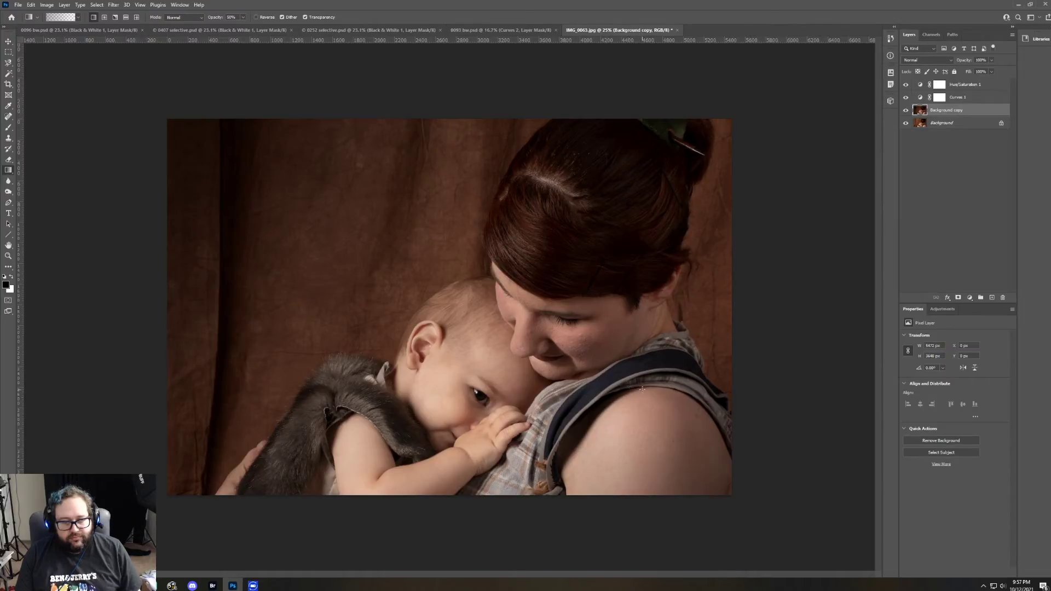
{"action": "left_click", "coordinate": [968, 97]}
{"action": "left_click_drag", "start_coordinate": [961, 394], "coordinate": [963, 392]}
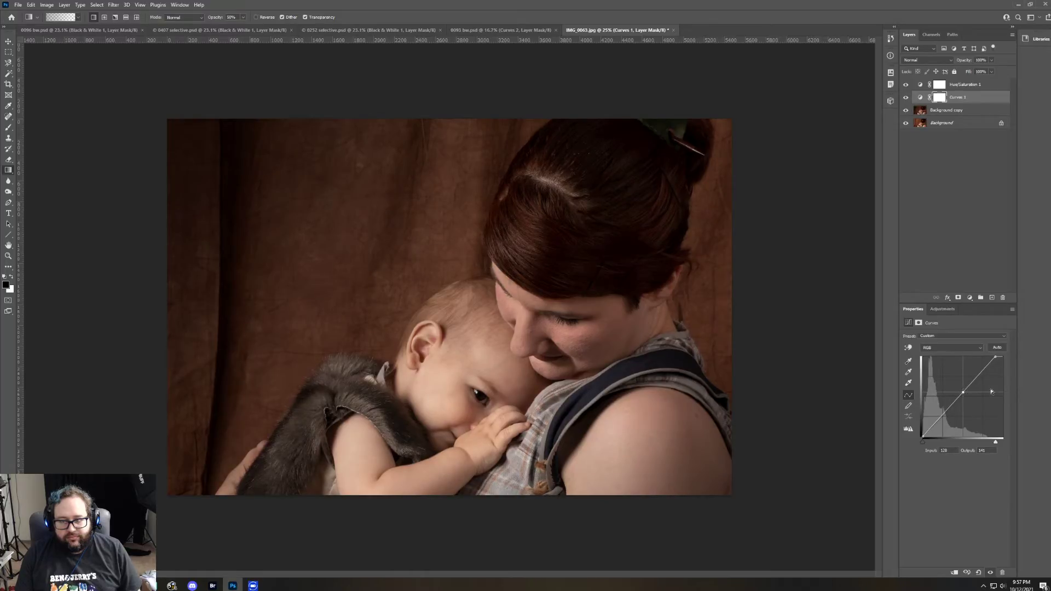
{"action": "left_click", "coordinate": [32, 5]}
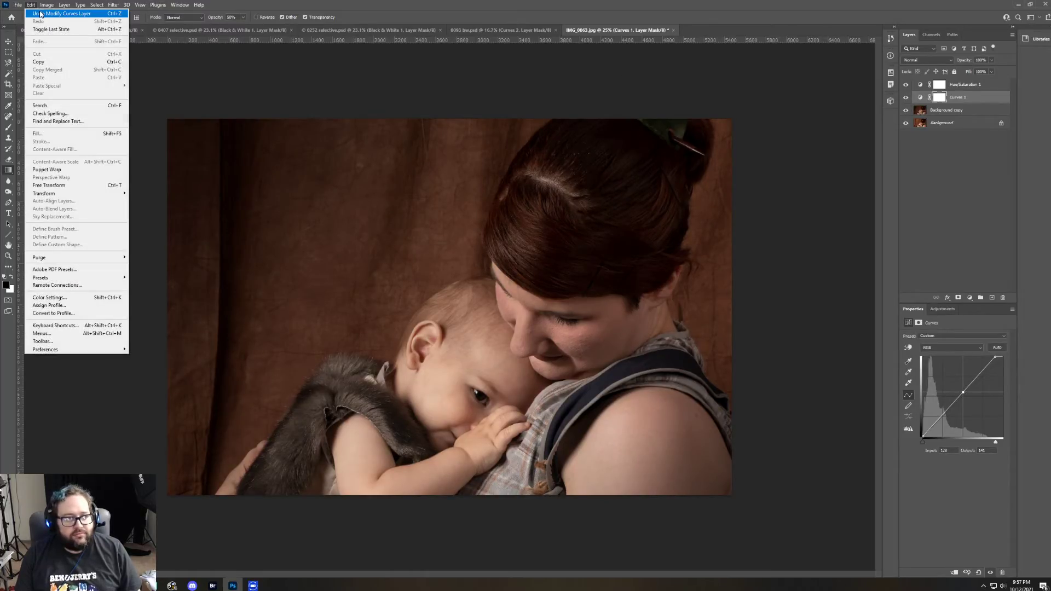
{"action": "left_click", "coordinate": [41, 13]}
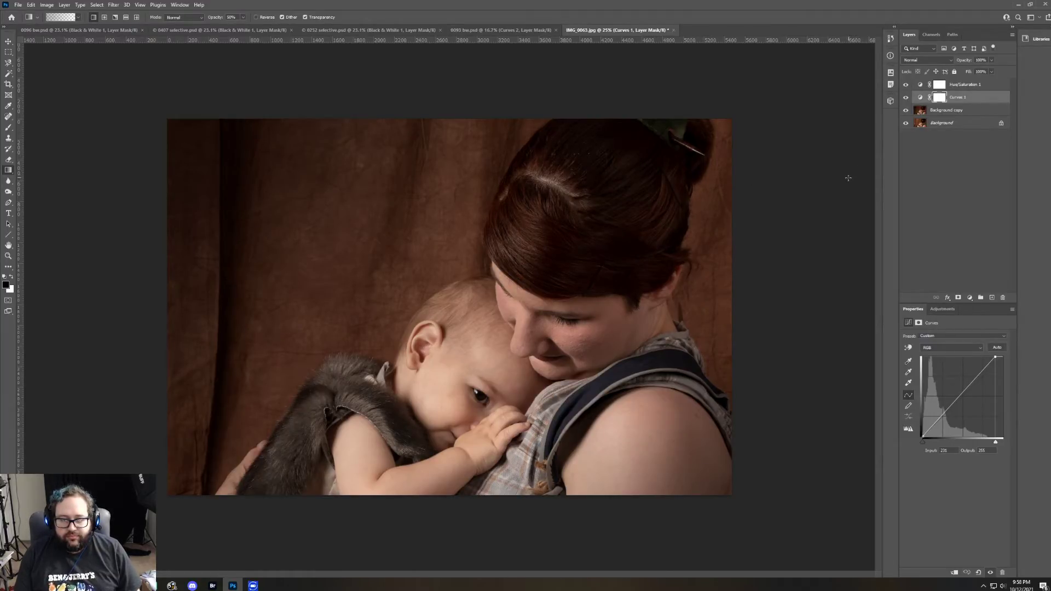
Step: Set the Yellows saturation to -10 in the Hue/Saturation 1 adjustment
{"action": "left_click", "coordinate": [967, 86]}
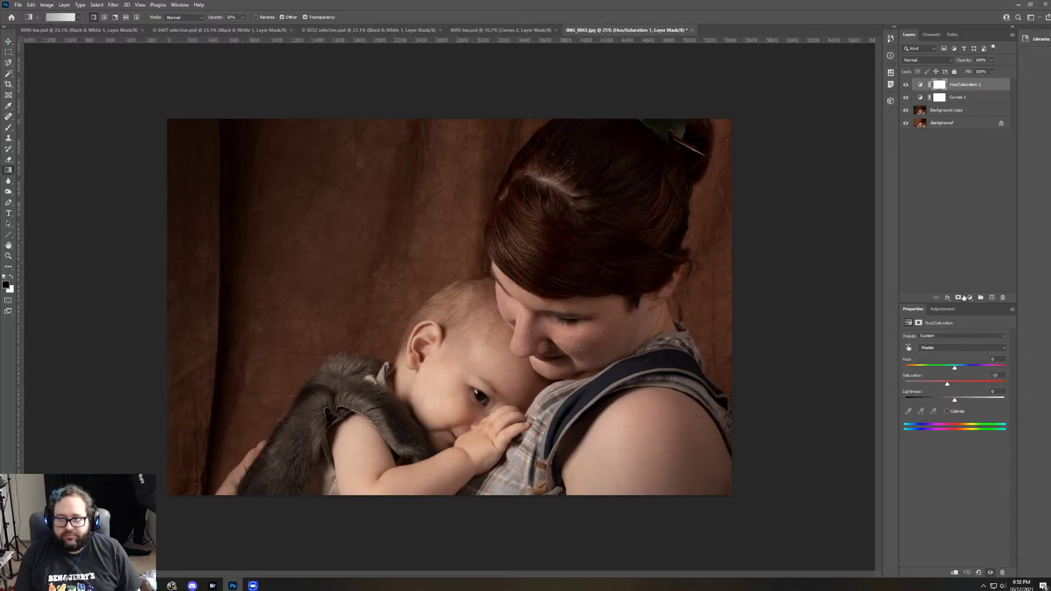
{"action": "left_click", "coordinate": [940, 351]}
{"action": "left_click", "coordinate": [926, 366]}
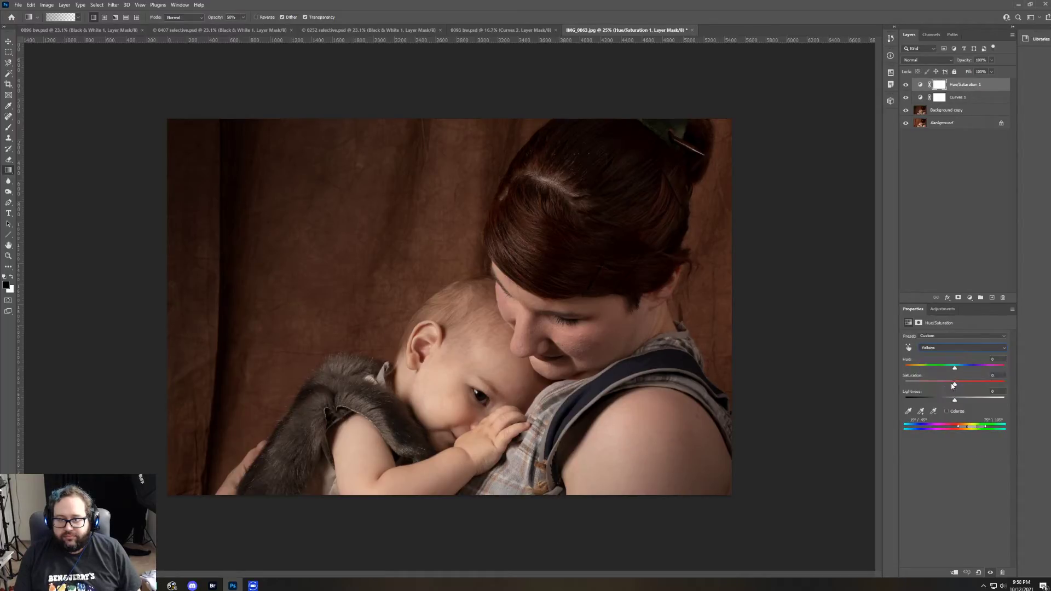
{"action": "mouse_move", "coordinate": [954, 384]}
{"action": "left_mouse_down"}
{"action": "mouse_move", "coordinate": [856, 389]}
{"action": "mouse_move", "coordinate": [990, 387]}
{"action": "mouse_move", "coordinate": [950, 390]}
{"action": "left_mouse_up"}
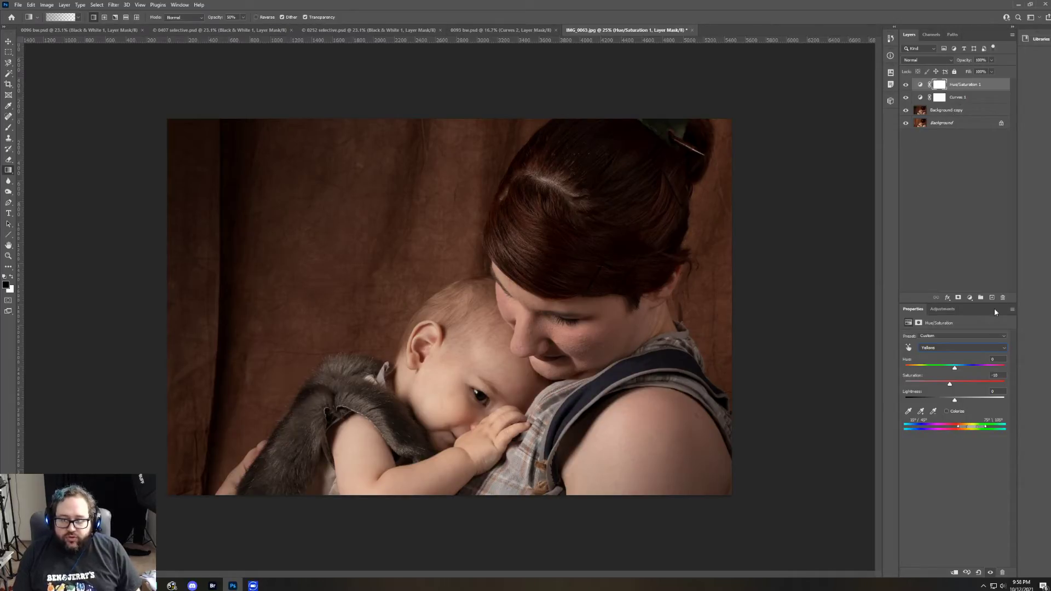
Step: Add a Selective Color adjustment above Hue/Saturation 1 and set Black to +2% for the Blacks
{"action": "left_click", "coordinate": [947, 312]}
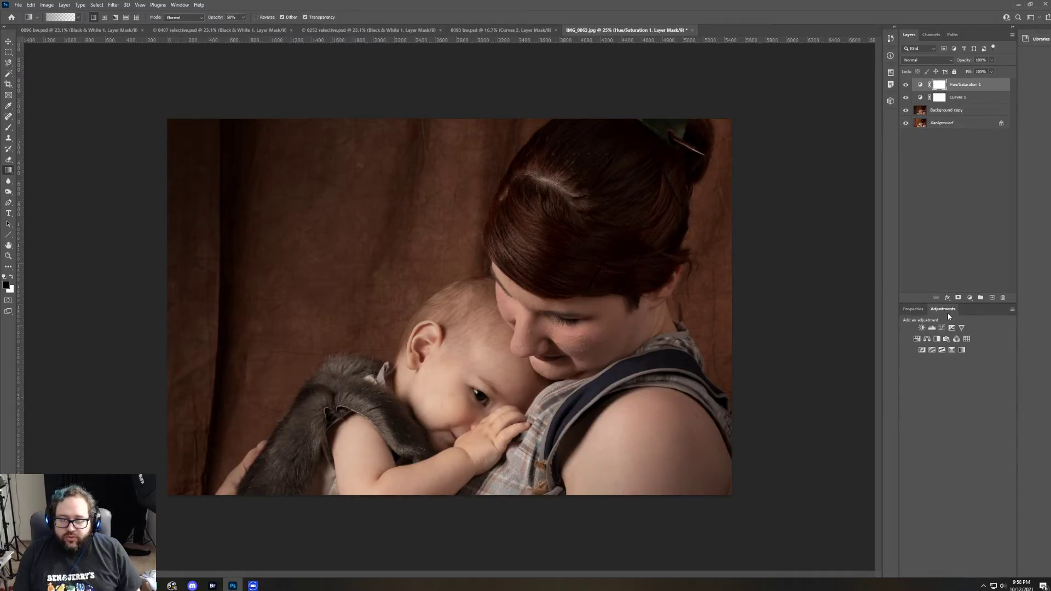
{"action": "left_click", "coordinate": [952, 350]}
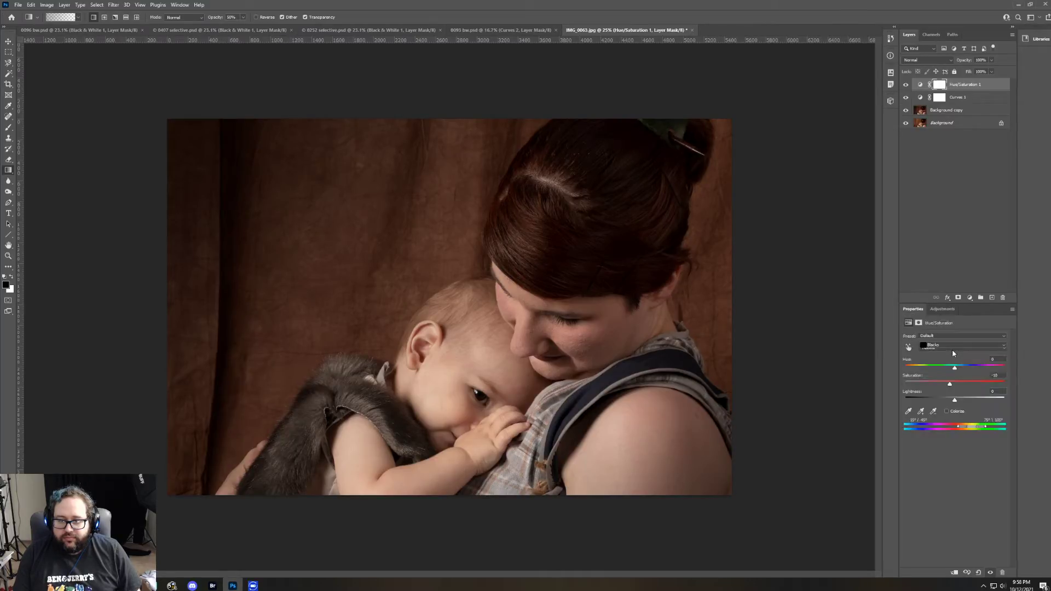
{"action": "left_click_drag", "start_coordinate": [955, 411], "coordinate": [955, 414]}
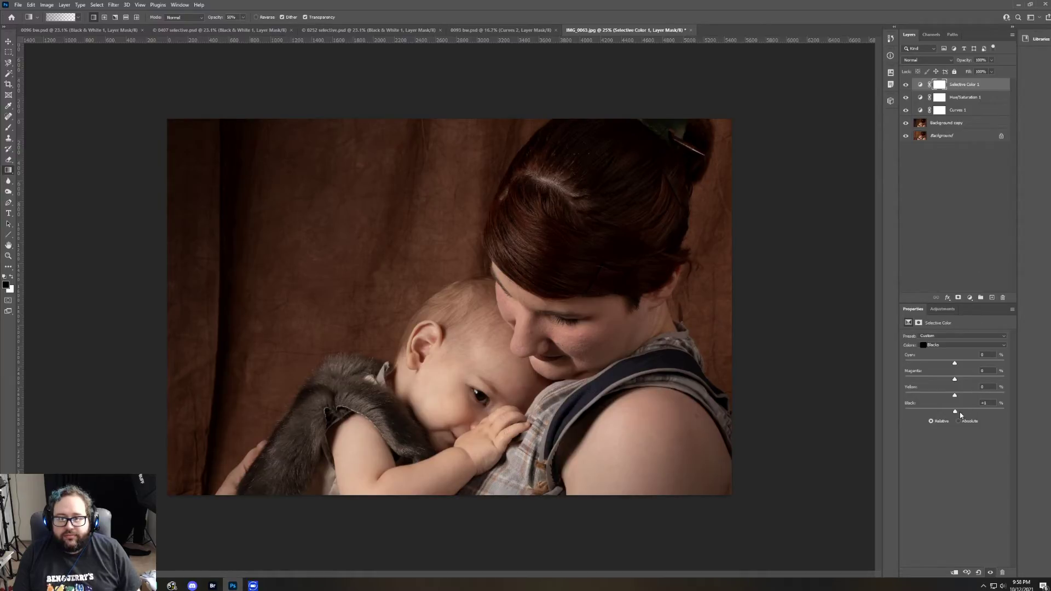
{"action": "key", "text": "Up"}
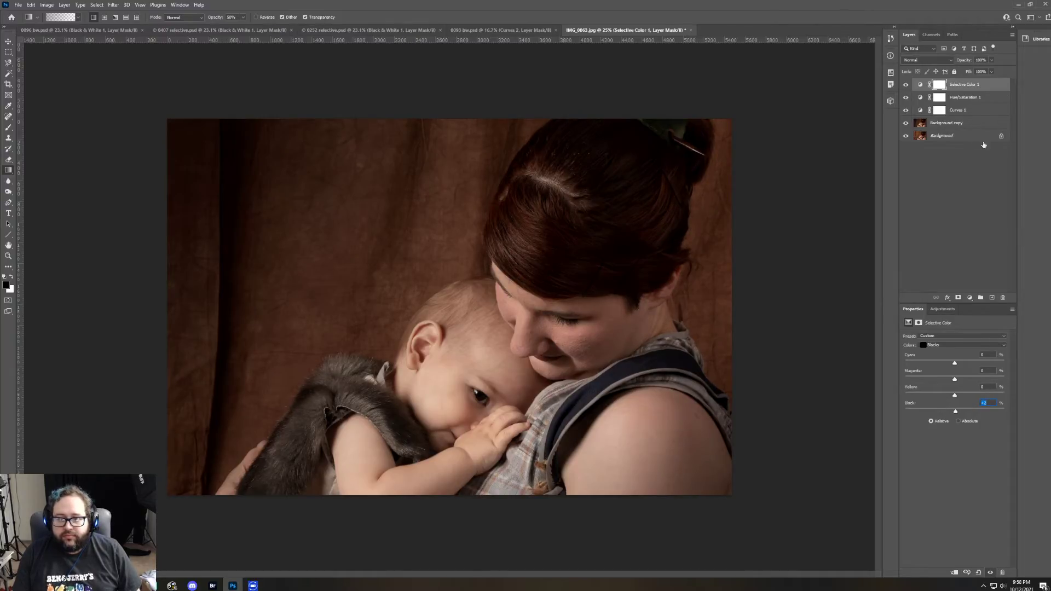
Step: Add a Brightness/Contrast adjustment at the top of the layer stack with brightness 11 and contrast 0
{"action": "left_click", "coordinate": [942, 309]}
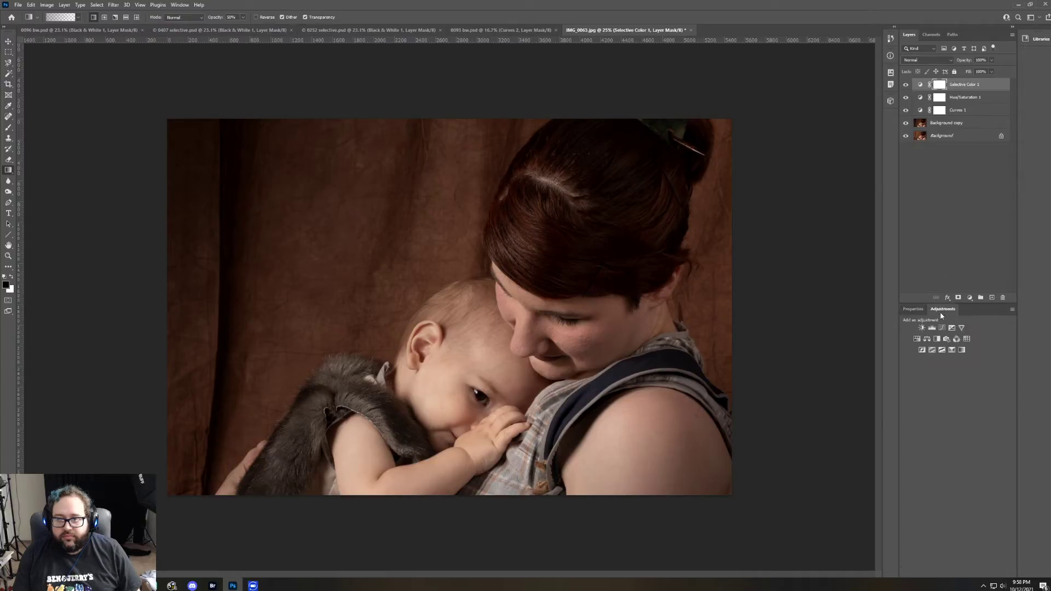
{"action": "left_click", "coordinate": [921, 327]}
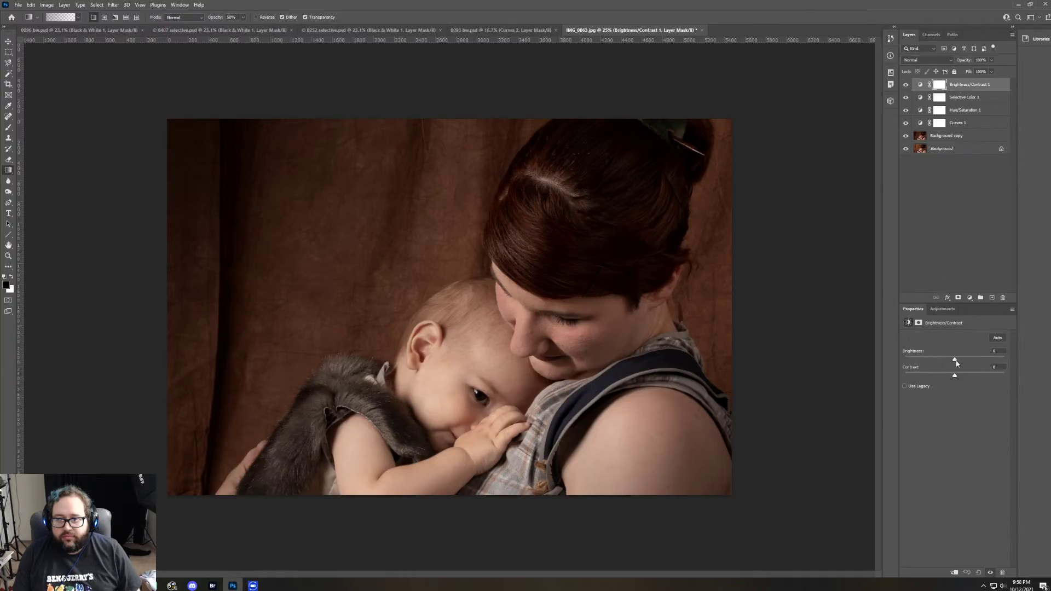
{"action": "mouse_move", "coordinate": [955, 360]}
{"action": "left_mouse_down"}
{"action": "mouse_move", "coordinate": [968, 363]}
{"action": "mouse_move", "coordinate": [959, 365]}
{"action": "left_mouse_up"}
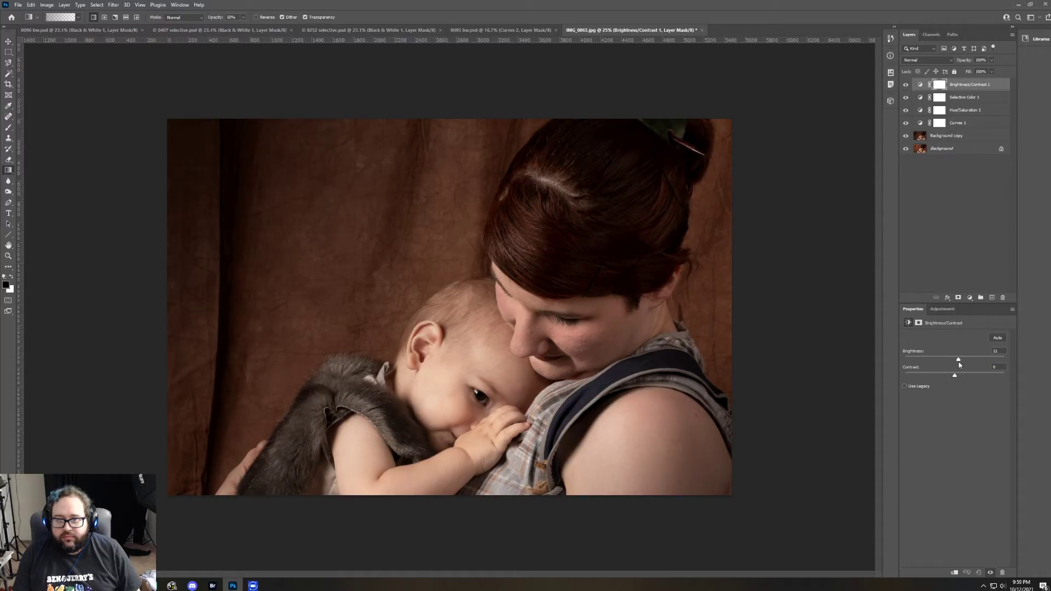
{"action": "mouse_move", "coordinate": [955, 375]}
{"action": "left_mouse_down"}
{"action": "mouse_move", "coordinate": [996, 373]}
{"action": "mouse_move", "coordinate": [954, 373]}
{"action": "left_mouse_up"}
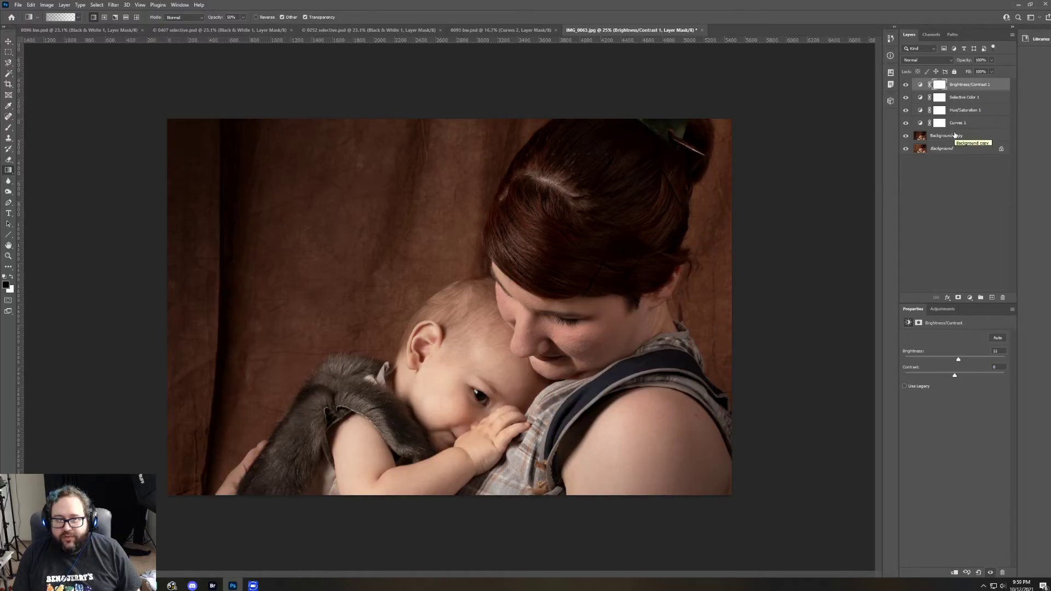
Step: Save the layered photo in Photoshop format as 0063.psd
{"action": "left_click", "coordinate": [18, 5]}
{"action": "left_click", "coordinate": [32, 102]}
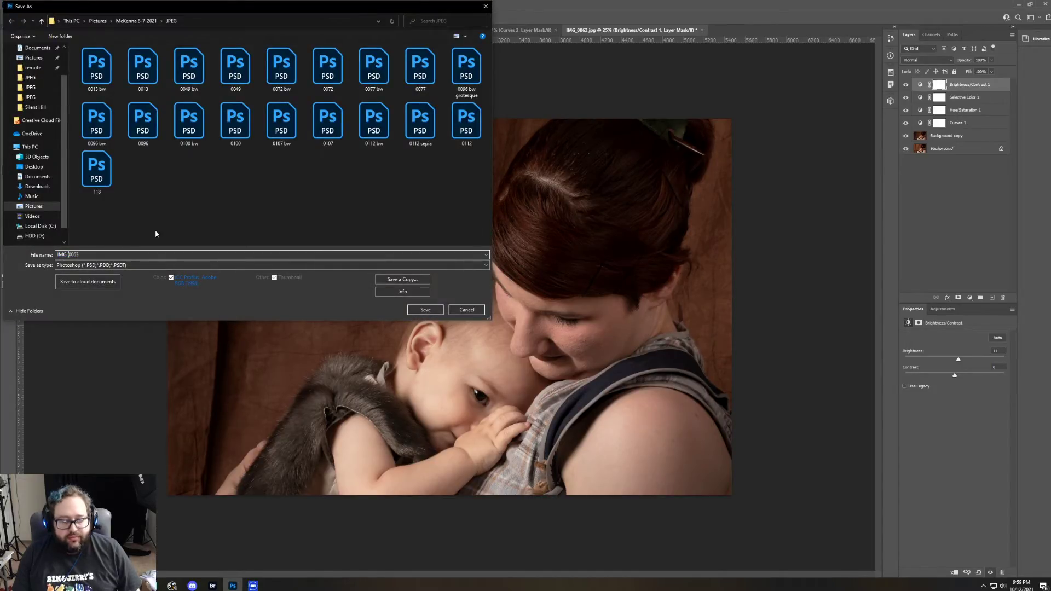
{"action": "key", "text": "Return"}
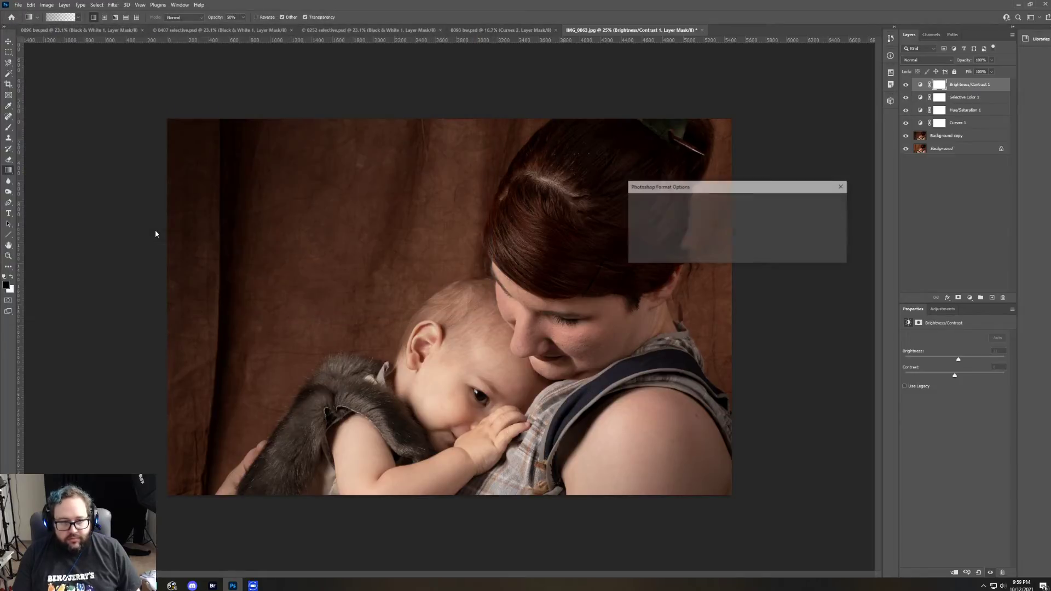
{"action": "key", "text": "Return"}
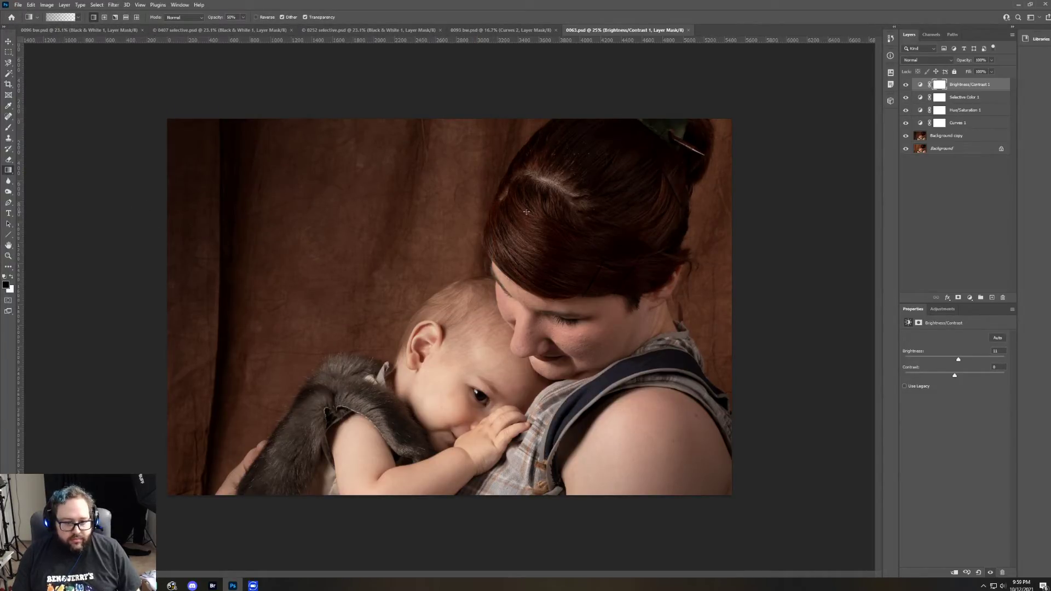
Step: Outline the baby's visible iris and pupil on Background copy with the Magnetic Lasso and close the selection
{"action": "left_click", "coordinate": [957, 136]}
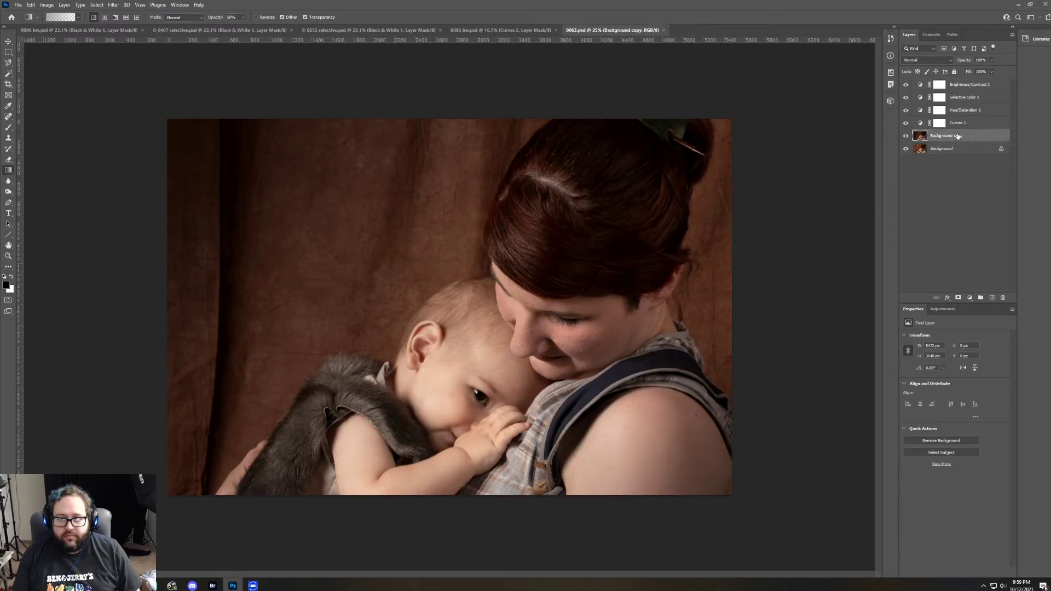
{"action": "left_click", "coordinate": [8, 256]}
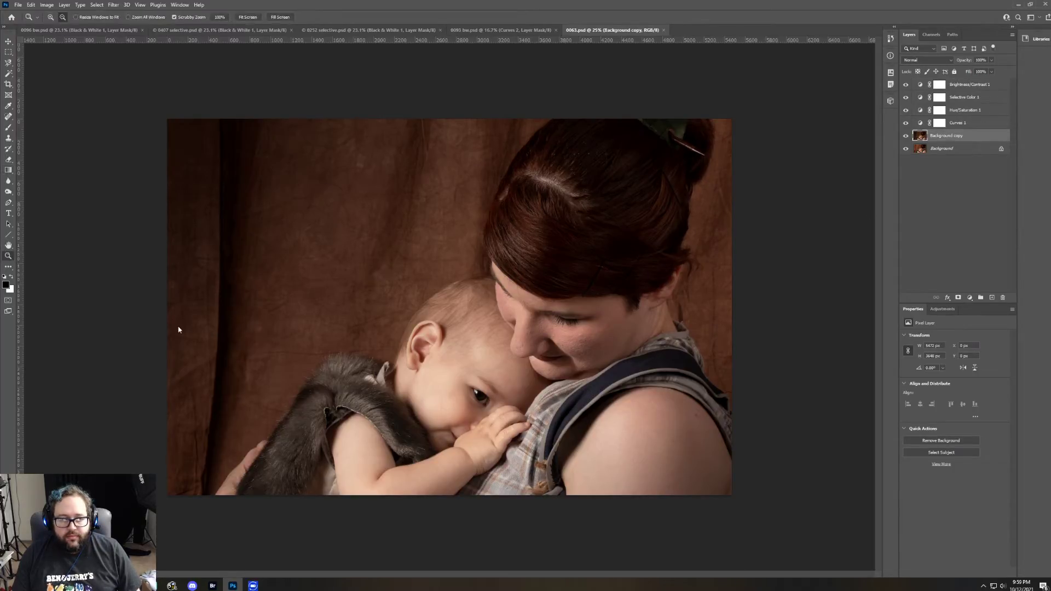
{"action": "left_click", "coordinate": [50, 17]}
{"action": "left_click_drag", "start_coordinate": [477, 404], "coordinate": [490, 444]}
{"action": "left_click", "coordinate": [490, 444]}
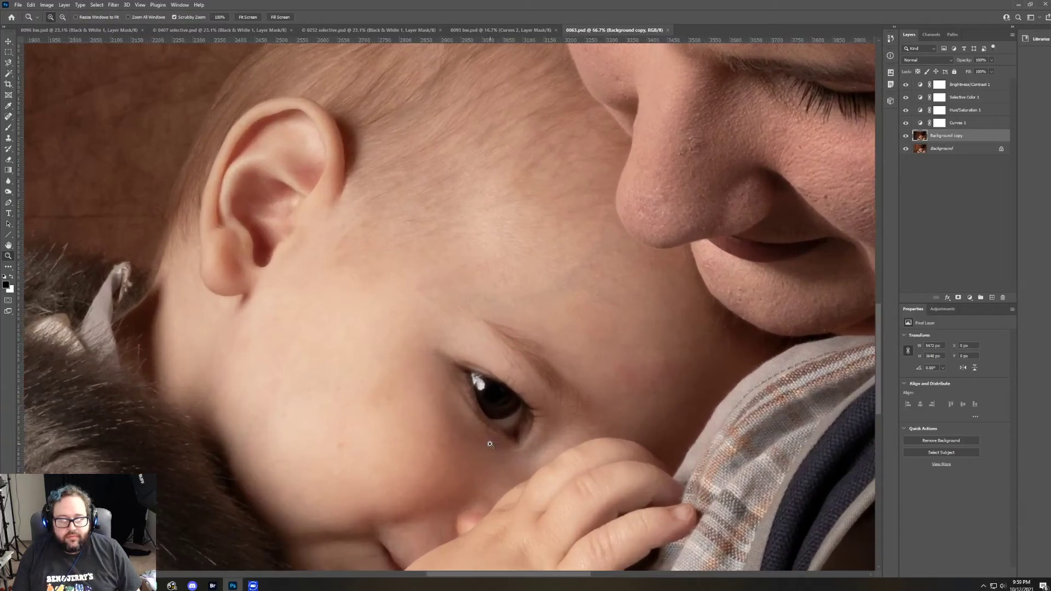
{"action": "scroll", "coordinate": [490, 444], "scroll_direction": "down", "scroll_amount": 3}
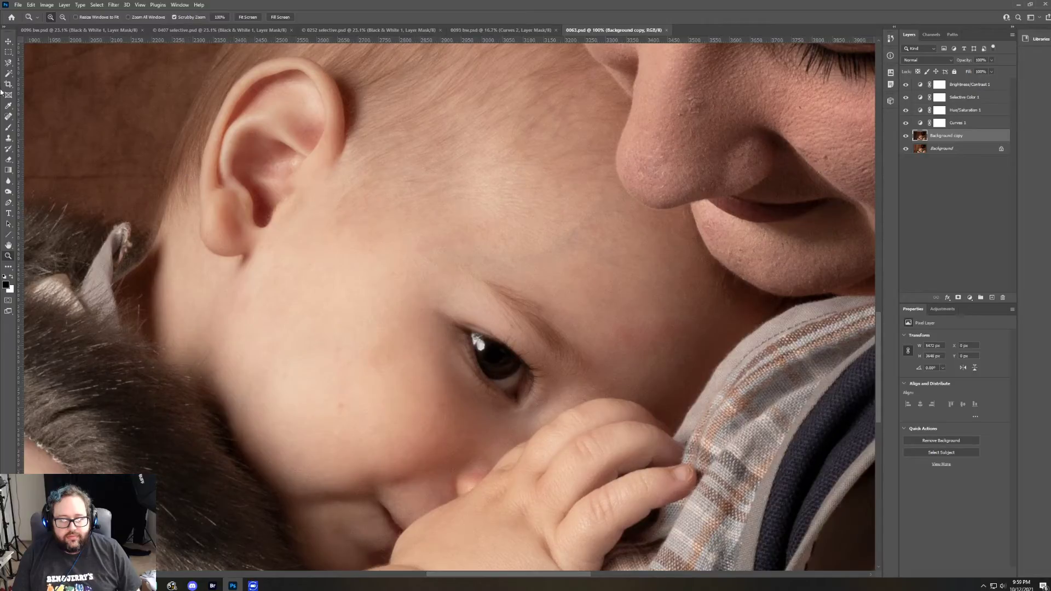
{"action": "left_click", "coordinate": [8, 64]}
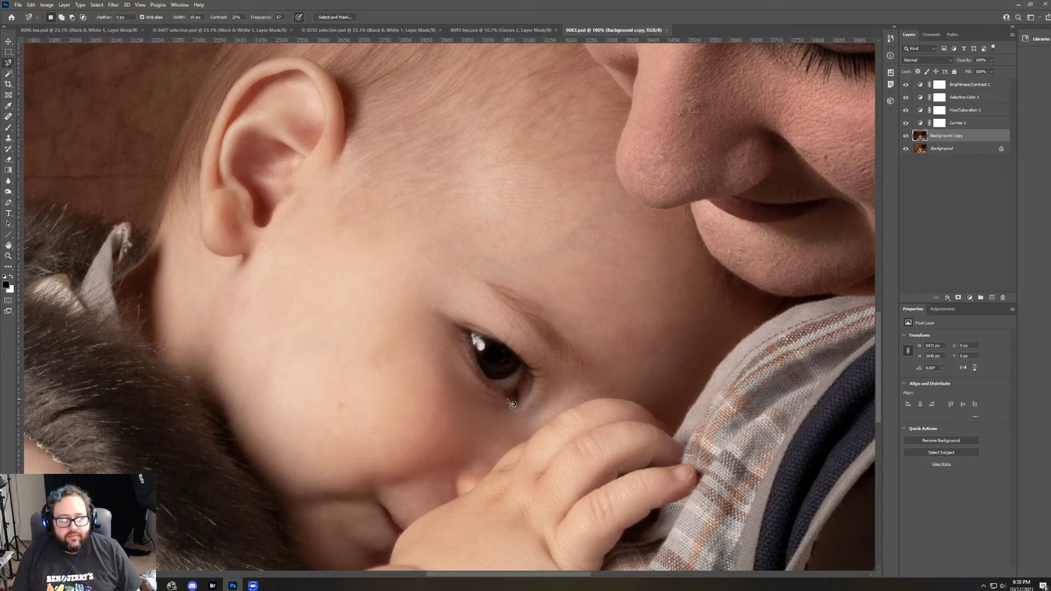
{"action": "left_click", "coordinate": [475, 353]}
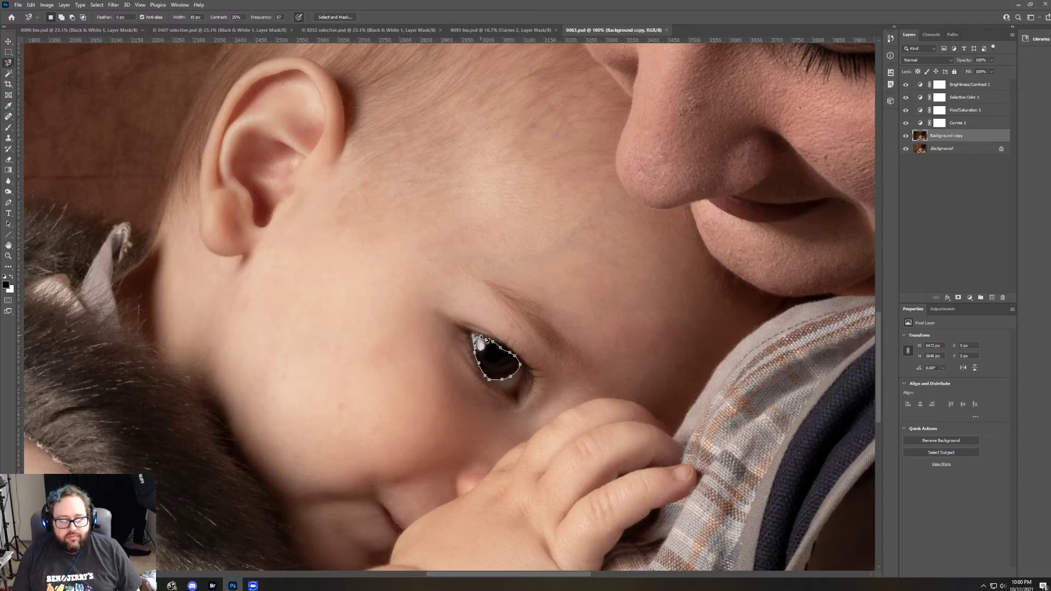
{"action": "left_click", "coordinate": [480, 340]}
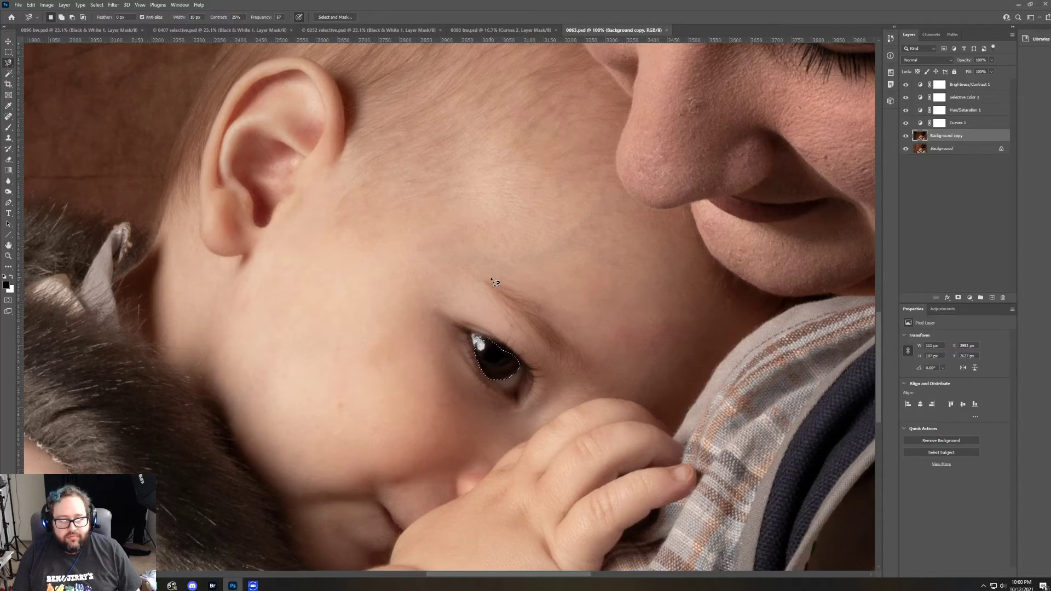
Step: Refine the eye selection's edge in Select and Mask with radius 5 px, smooth 5 and feather 5 px
{"action": "left_click", "coordinate": [333, 18]}
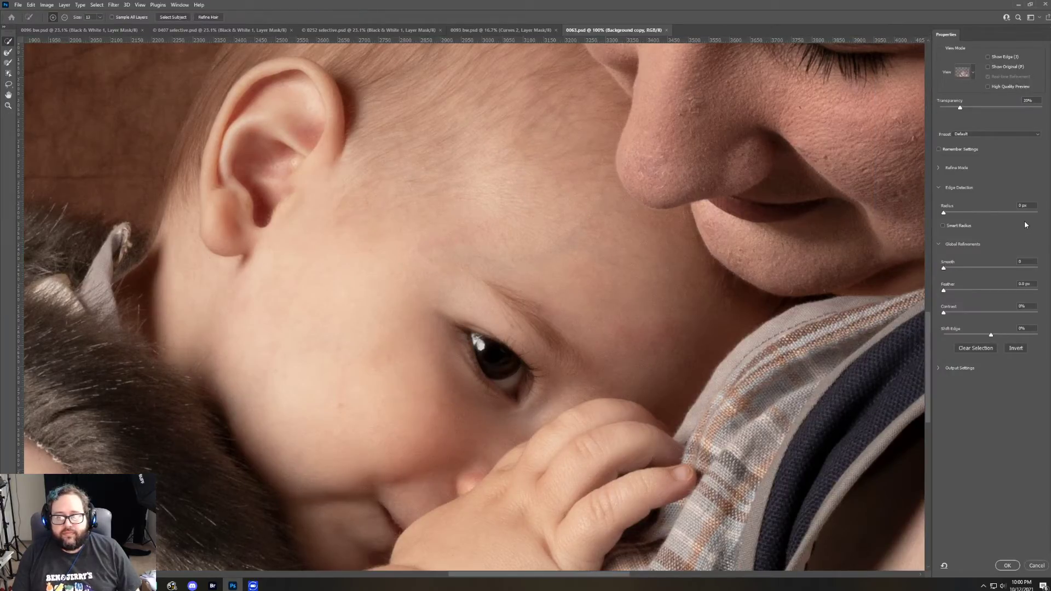
{"action": "type", "text": "5"}
{"action": "key", "text": "Tab"}
{"action": "type", "text": "5"}
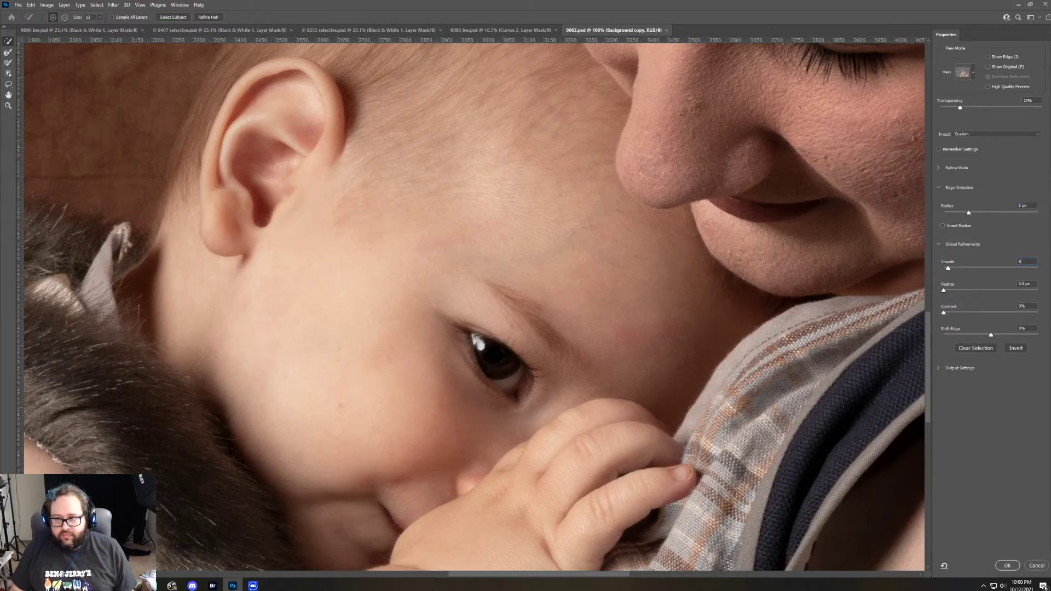
{"action": "key", "text": "Tab"}
{"action": "type", "text": "5"}
{"action": "key", "text": "Return"}
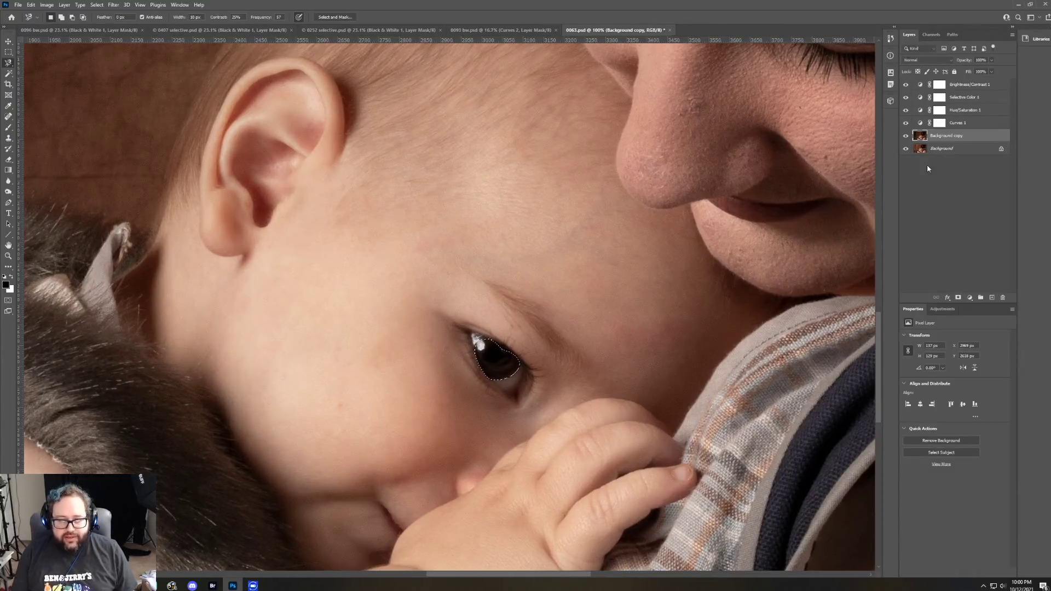
Step: Copy the selected eye to a new layer and move that layer above all the adjustment layers
{"action": "right_click", "coordinate": [510, 362]}
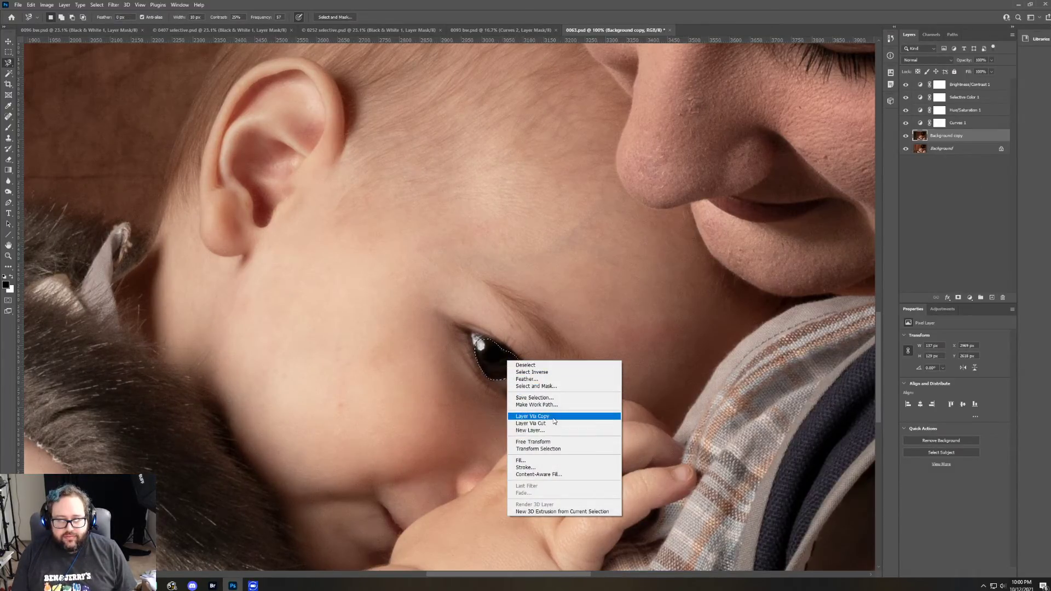
{"action": "left_click", "coordinate": [531, 416]}
{"action": "left_click_drag", "start_coordinate": [968, 137], "coordinate": [962, 84]}
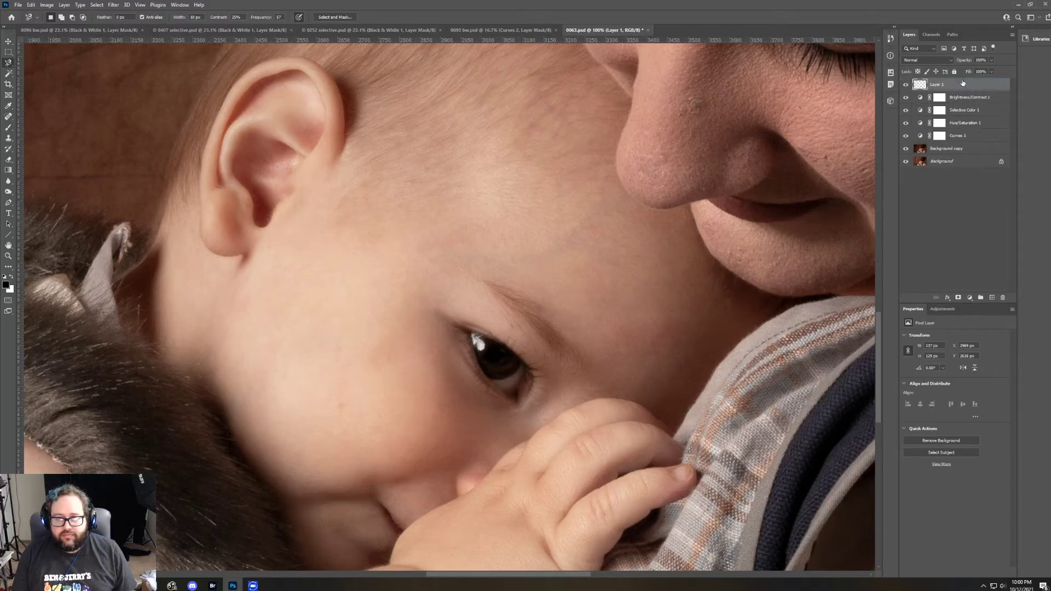
Step: Add a Curves adjustment clipped to the copied eye layer and brighten the eye with a curve point at about input 45, output 188
{"action": "left_click", "coordinate": [941, 311]}
{"action": "left_click", "coordinate": [944, 325]}
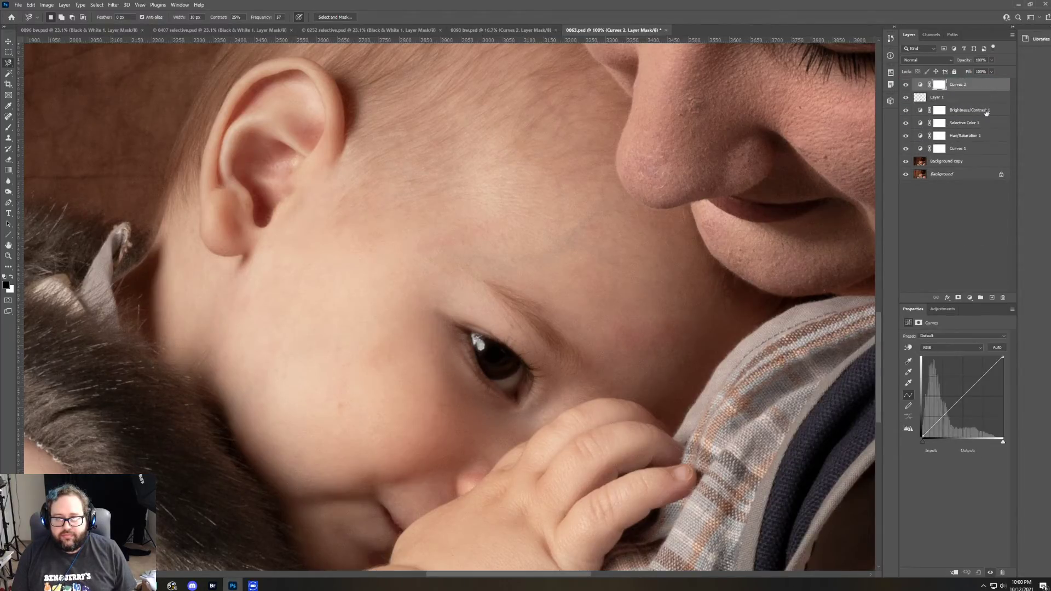
{"action": "left_click", "coordinate": [975, 91], "text": "alt"}
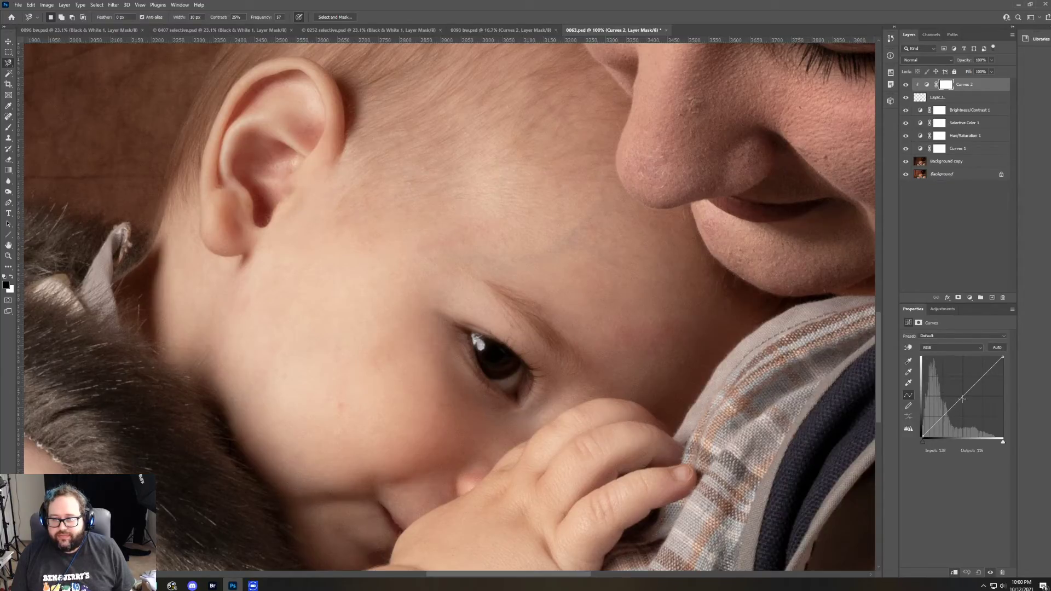
{"action": "left_click_drag", "start_coordinate": [962, 398], "coordinate": [947, 381]}
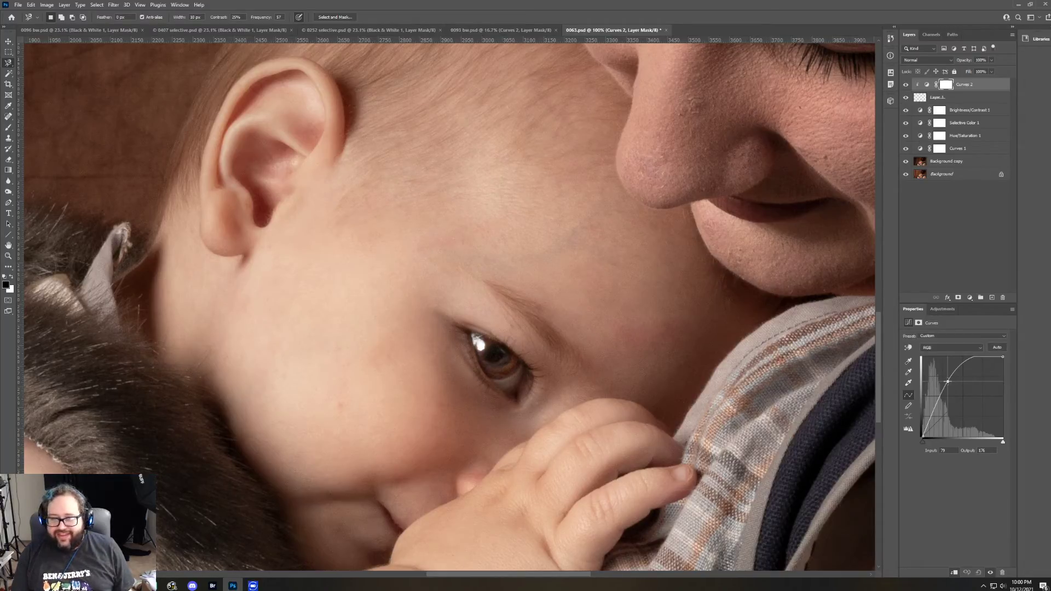
{"action": "left_click_drag", "start_coordinate": [947, 381], "coordinate": [936, 380]}
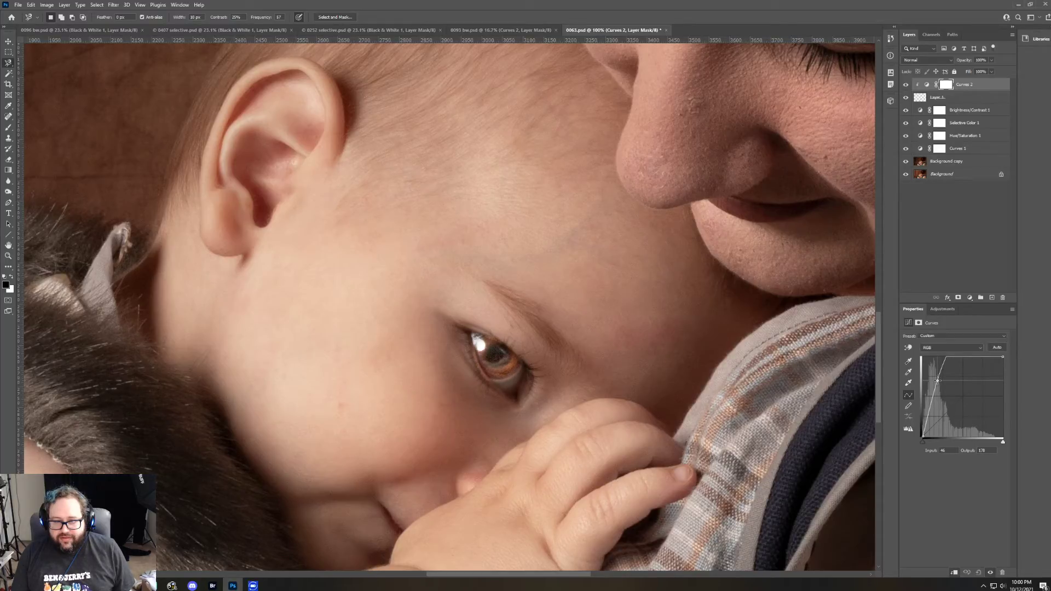
{"action": "left_click_drag", "start_coordinate": [936, 379], "coordinate": [936, 378]}
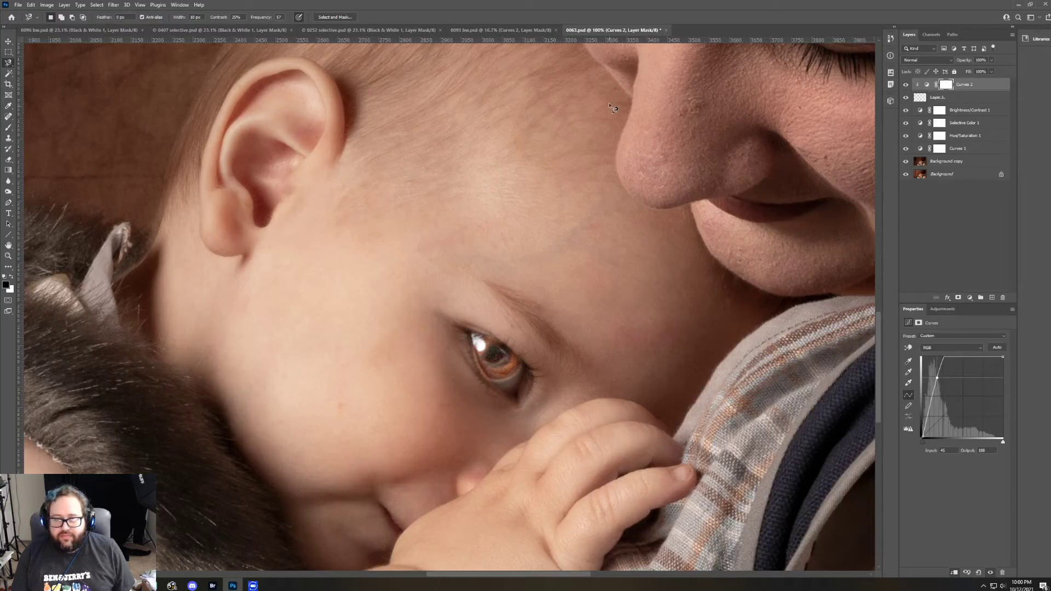
Step: Erase a spot at the brightened iris's left edge on Layer 1 with a smaller soft Eraser
{"action": "left_click", "coordinate": [8, 161]}
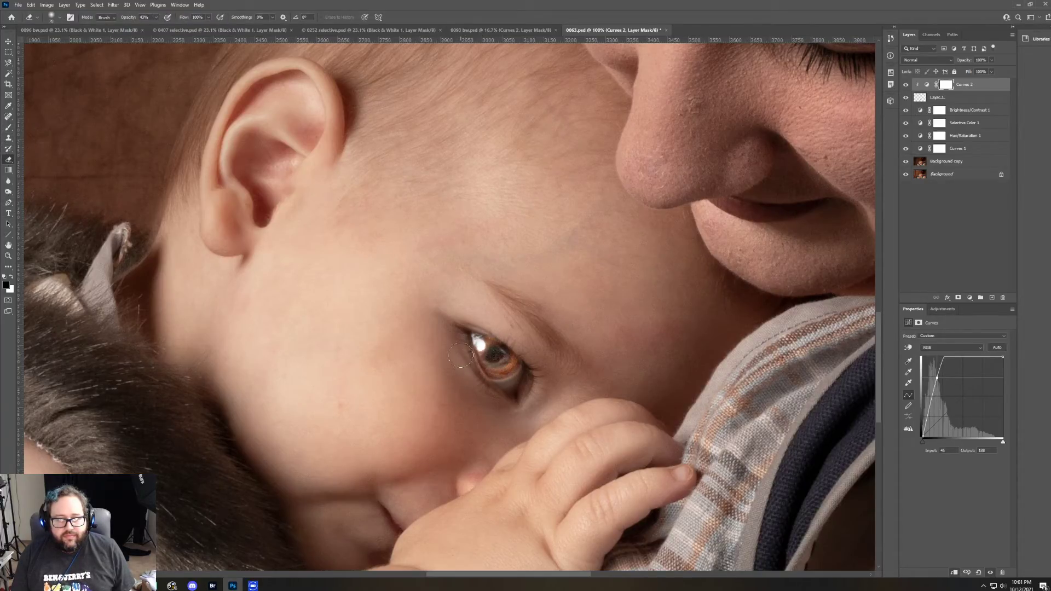
{"action": "left_click", "coordinate": [955, 100]}
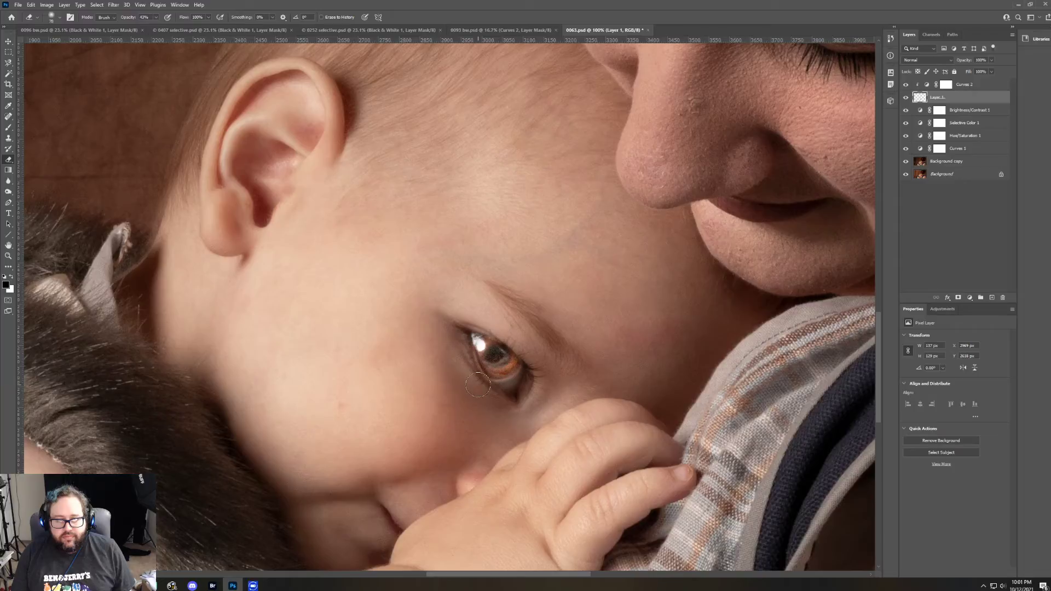
{"action": "left_click", "coordinate": [59, 17]}
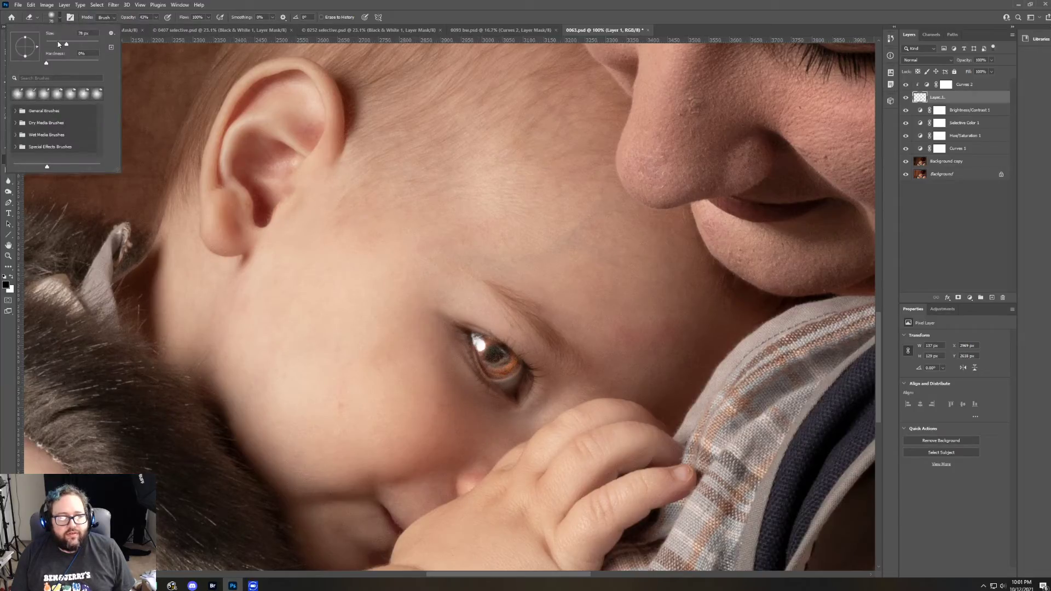
{"action": "left_click_drag", "start_coordinate": [59, 44], "coordinate": [57, 44]}
{"action": "left_click", "coordinate": [466, 356]}
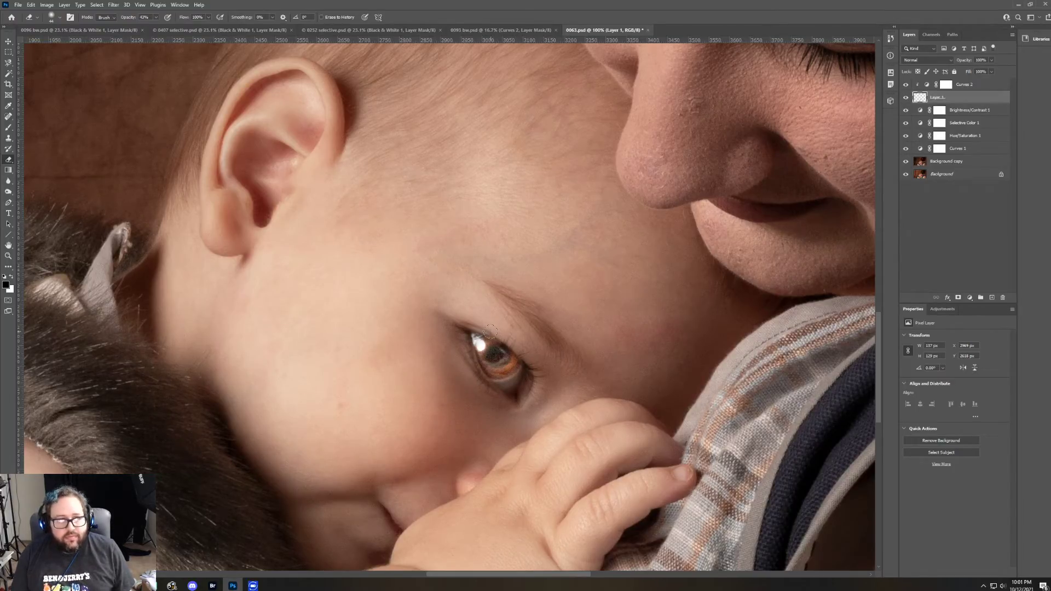
Step: Raise the Eraser opacity to about 79%, try a stroke down the iris's left edge, and undo that stroke
{"action": "left_click", "coordinate": [156, 17]}
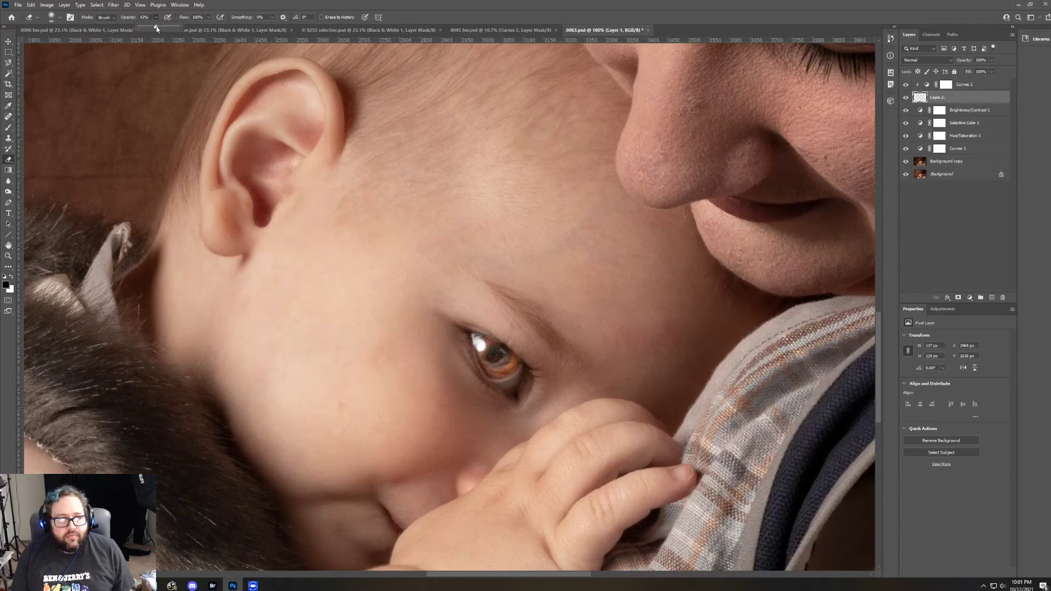
{"action": "left_click_drag", "start_coordinate": [156, 29], "coordinate": [175, 28]}
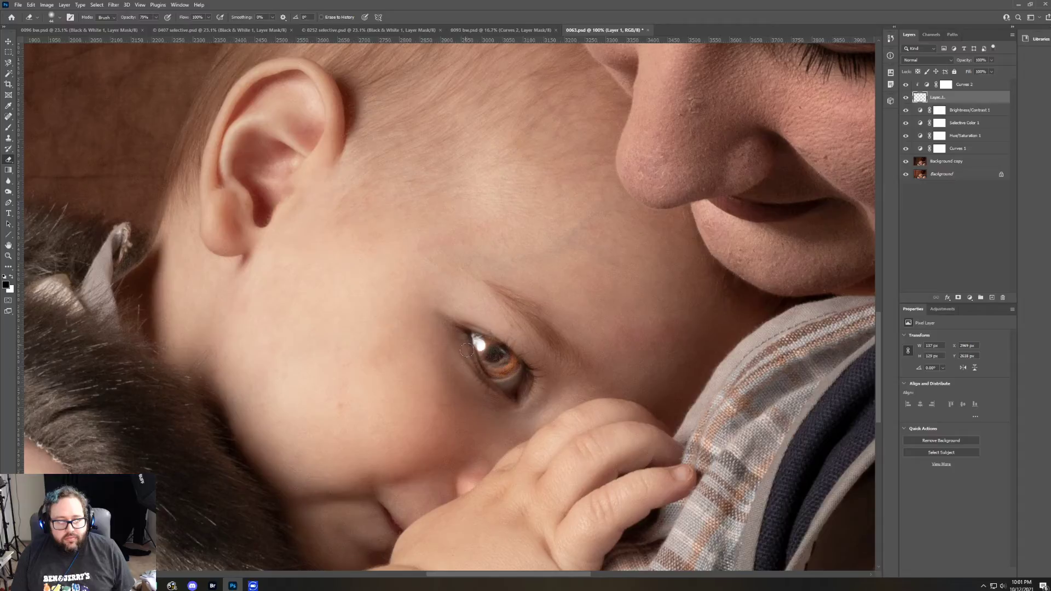
{"action": "left_click_drag", "start_coordinate": [466, 351], "coordinate": [478, 382]}
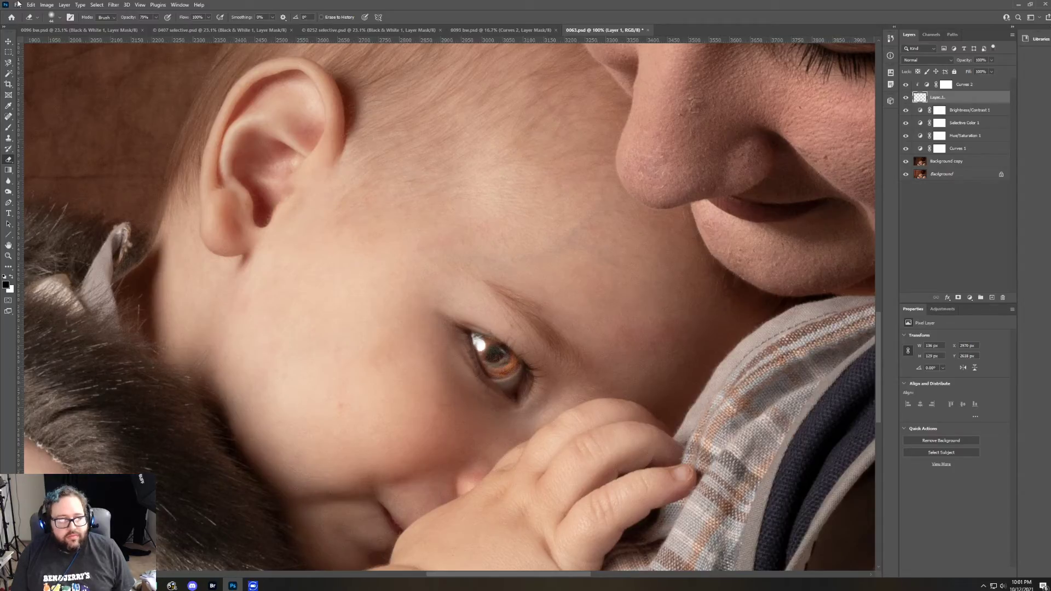
{"action": "left_click", "coordinate": [31, 5]}
{"action": "left_click", "coordinate": [43, 15]}
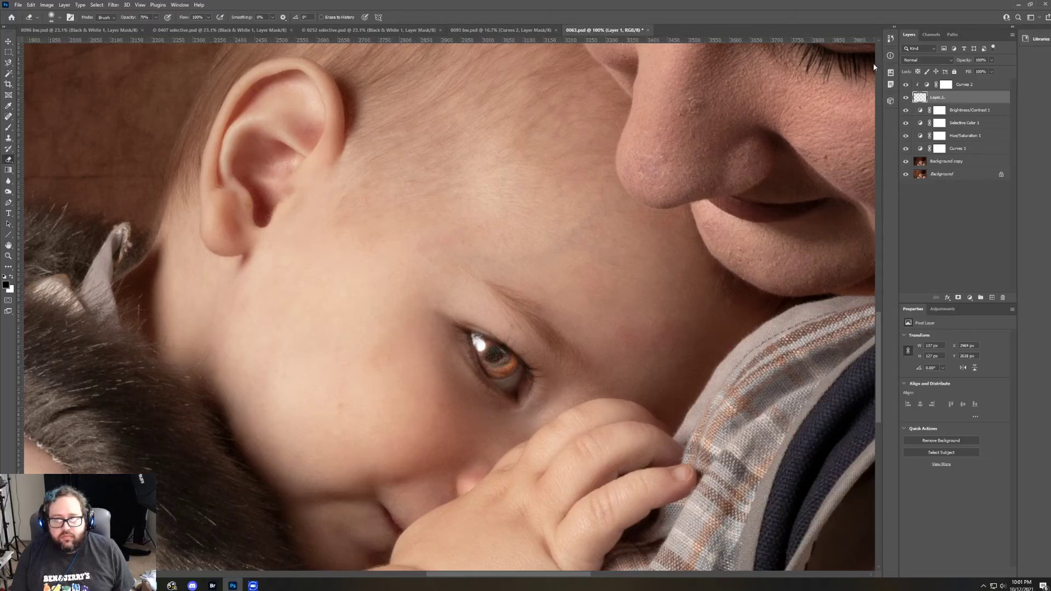
Step: Paint the pupil black on Layer 1 and erase the eye layer's excess along its lower-right and upper-left edges
{"action": "left_click", "coordinate": [8, 128]}
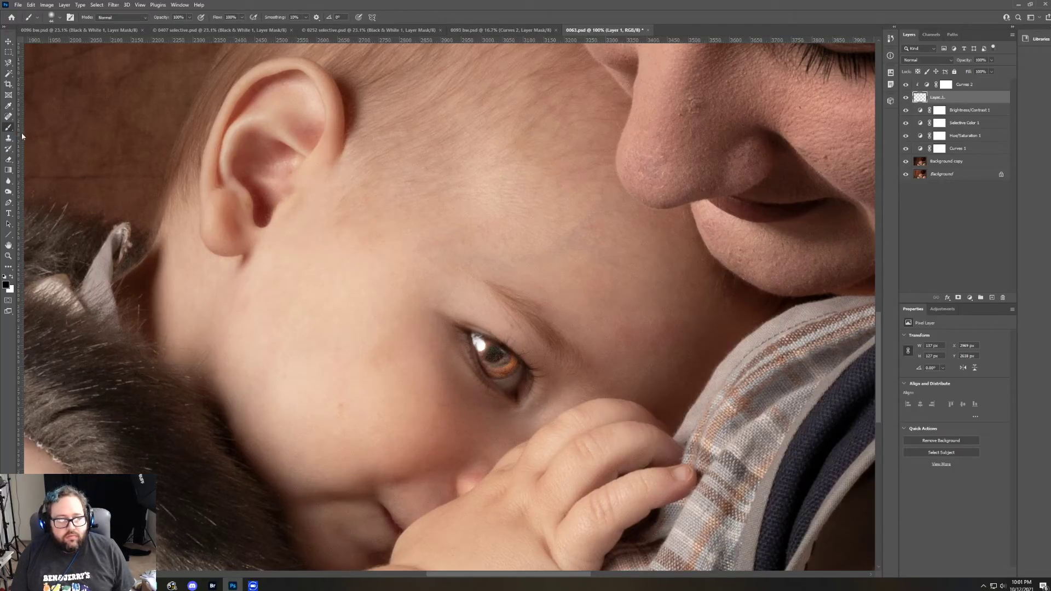
{"action": "left_click", "coordinate": [495, 356]}
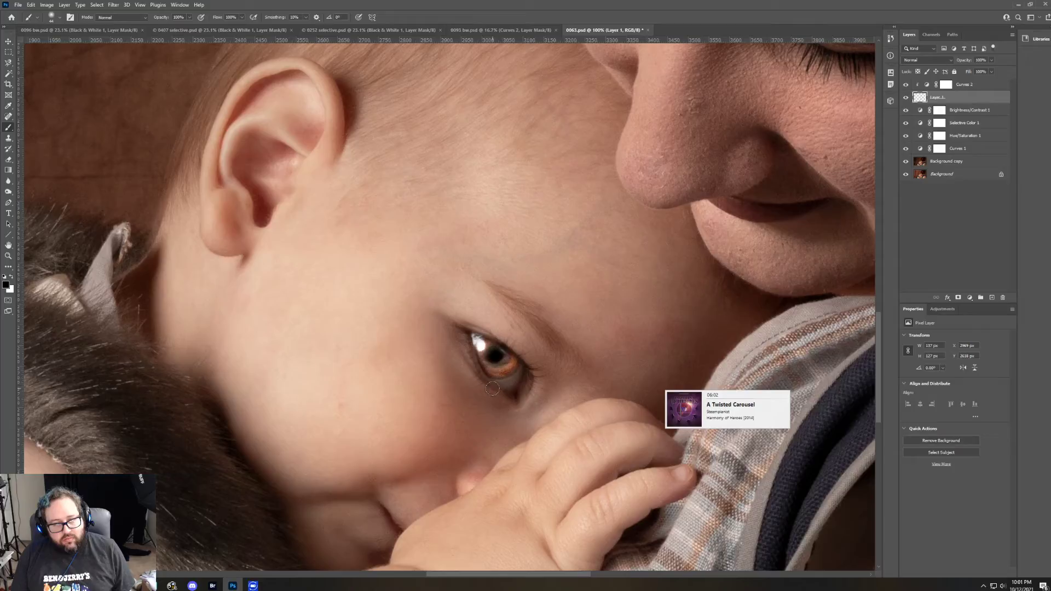
{"action": "key", "text": "e"}
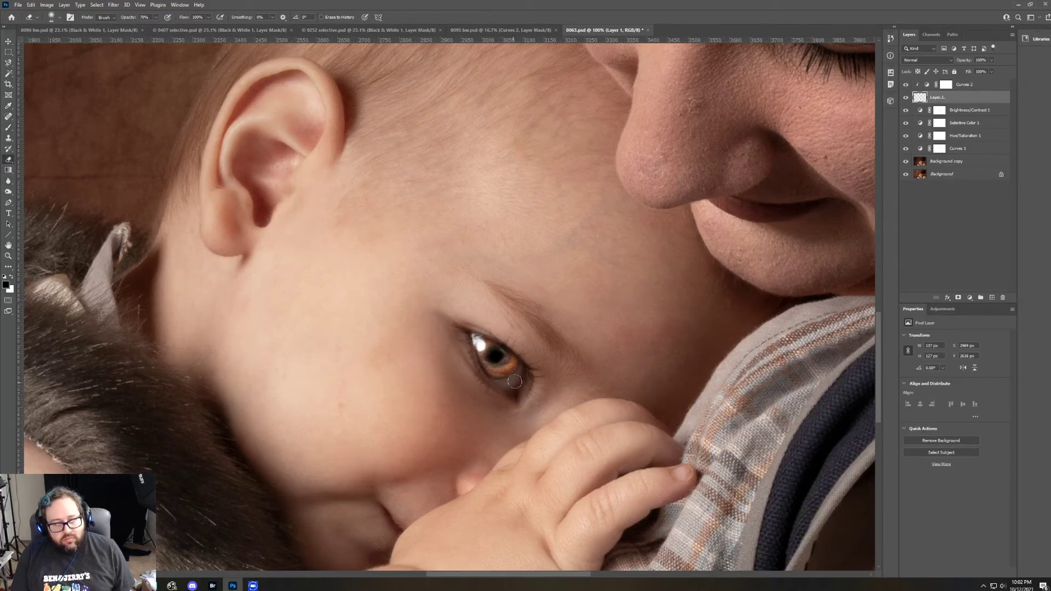
{"action": "left_click_drag", "start_coordinate": [514, 381], "coordinate": [527, 374]}
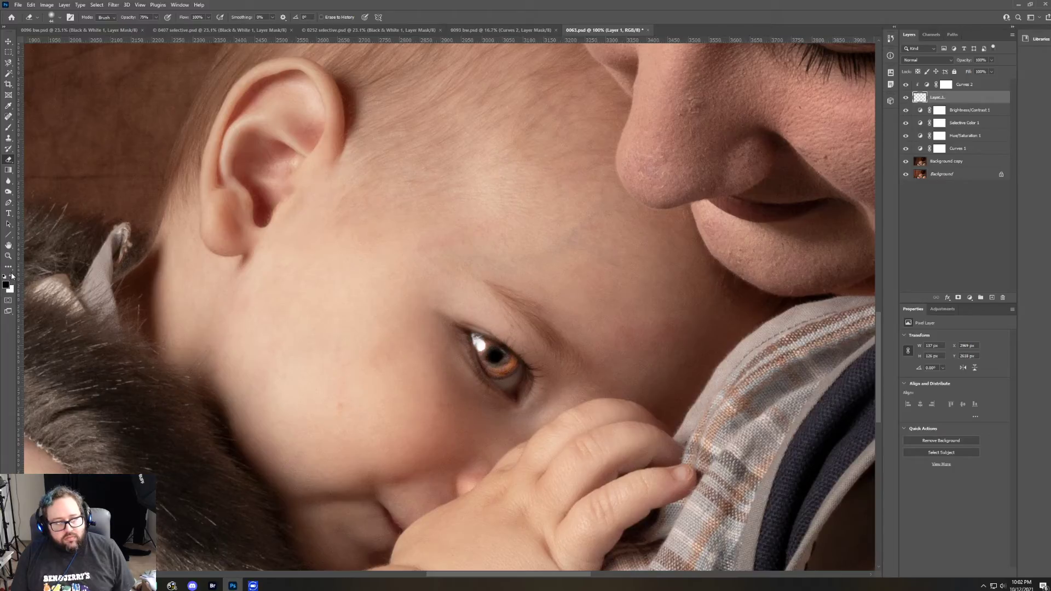
{"action": "left_click_drag", "start_coordinate": [475, 337], "coordinate": [471, 337]}
{"action": "left_click", "coordinate": [8, 255]}
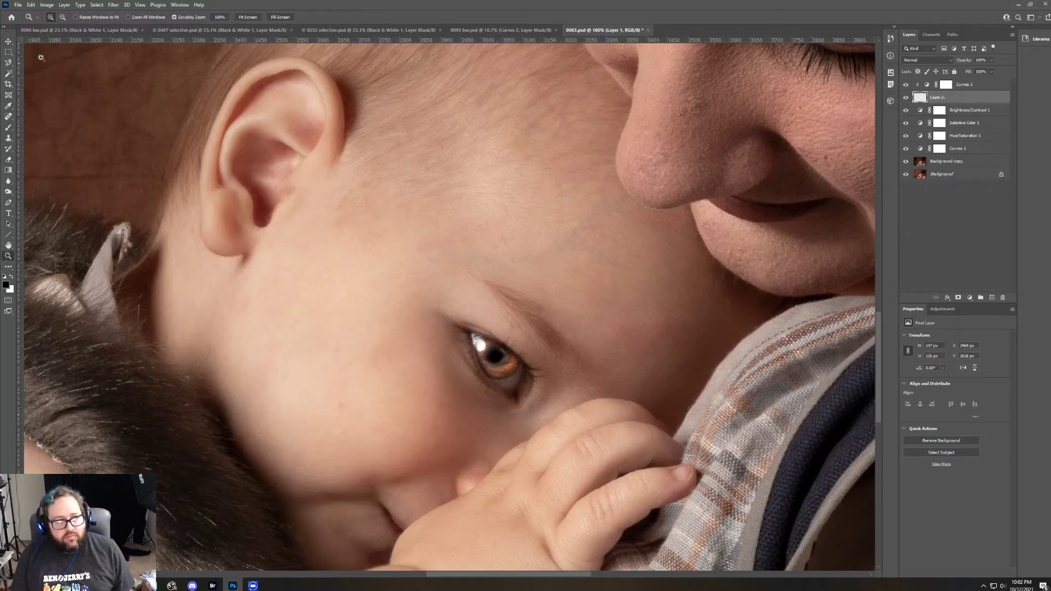
{"action": "left_click", "coordinate": [126, 85], "text": "alt"}
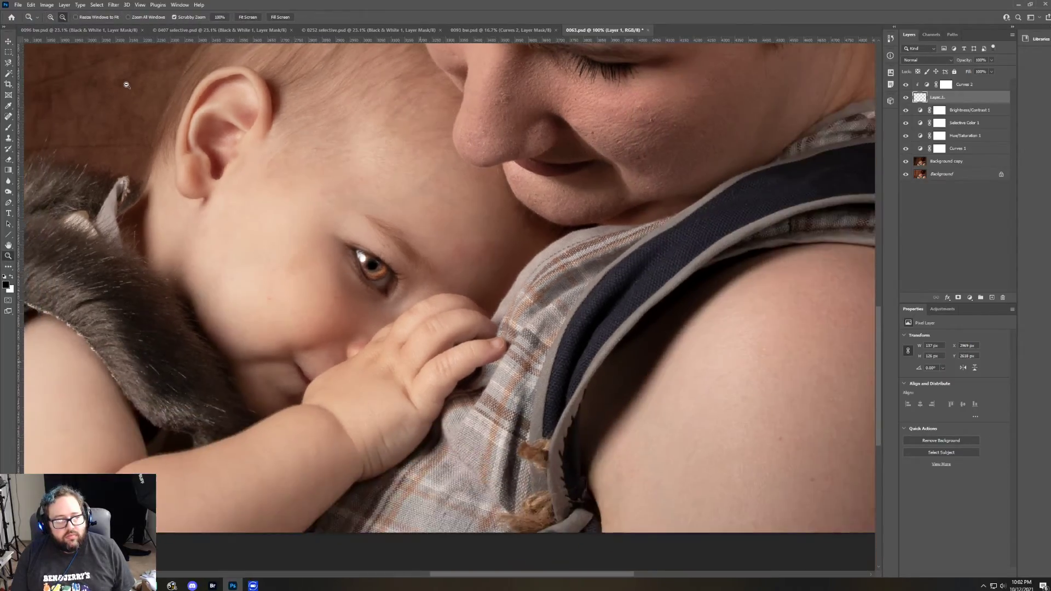
{"action": "left_click", "coordinate": [126, 84], "text": "alt"}
{"action": "left_click", "coordinate": [126, 86], "text": "alt"}
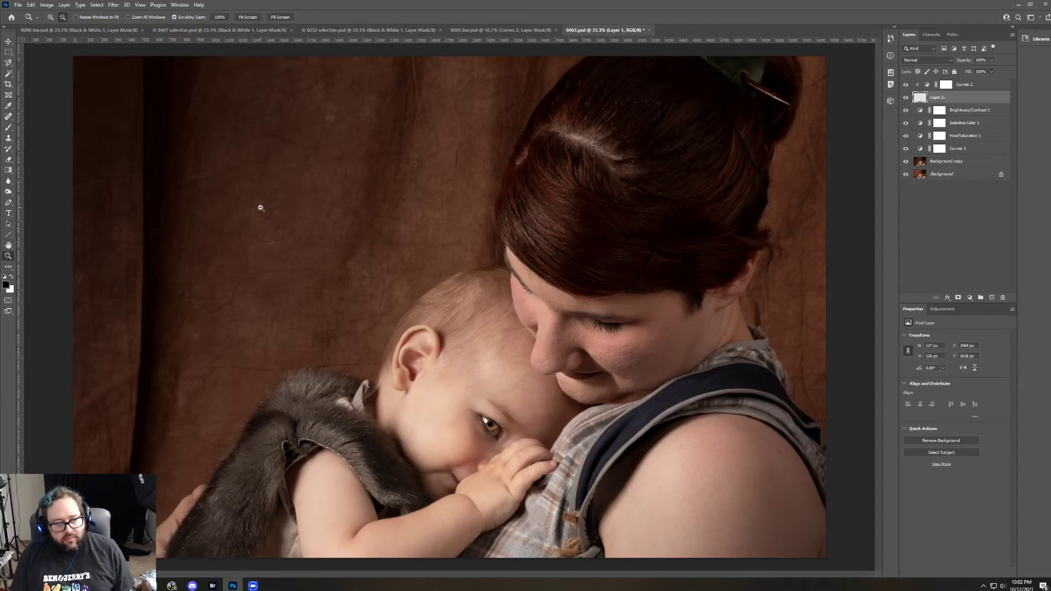
Step: Save the photo with the brightened eye as a new Photoshop file named 0063 eye
{"action": "left_click", "coordinate": [17, 5]}
{"action": "left_click", "coordinate": [23, 104]}
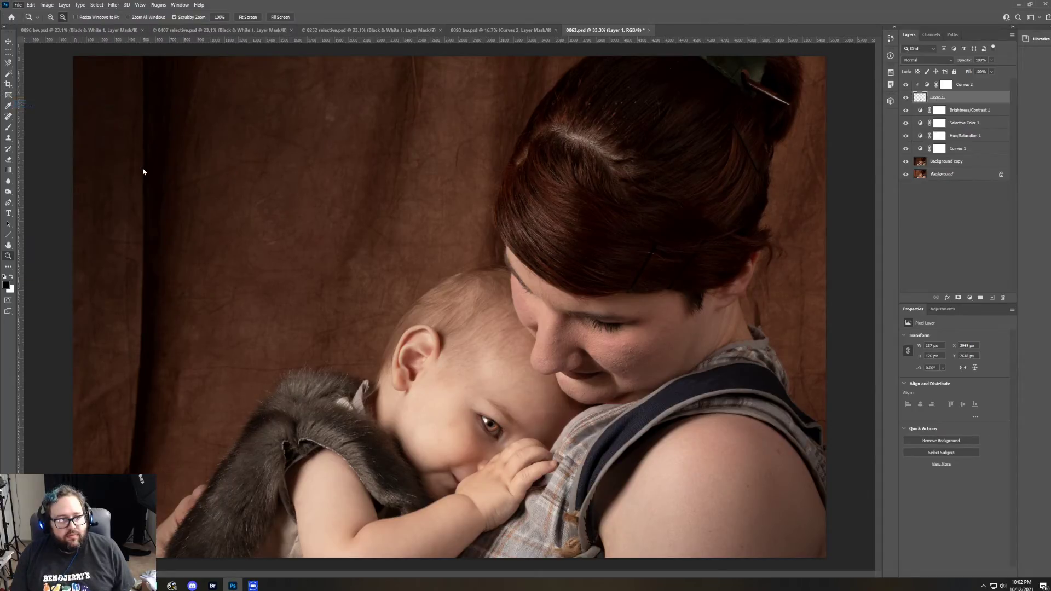
{"action": "left_click", "coordinate": [78, 255]}
{"action": "type", "text": "ey"}
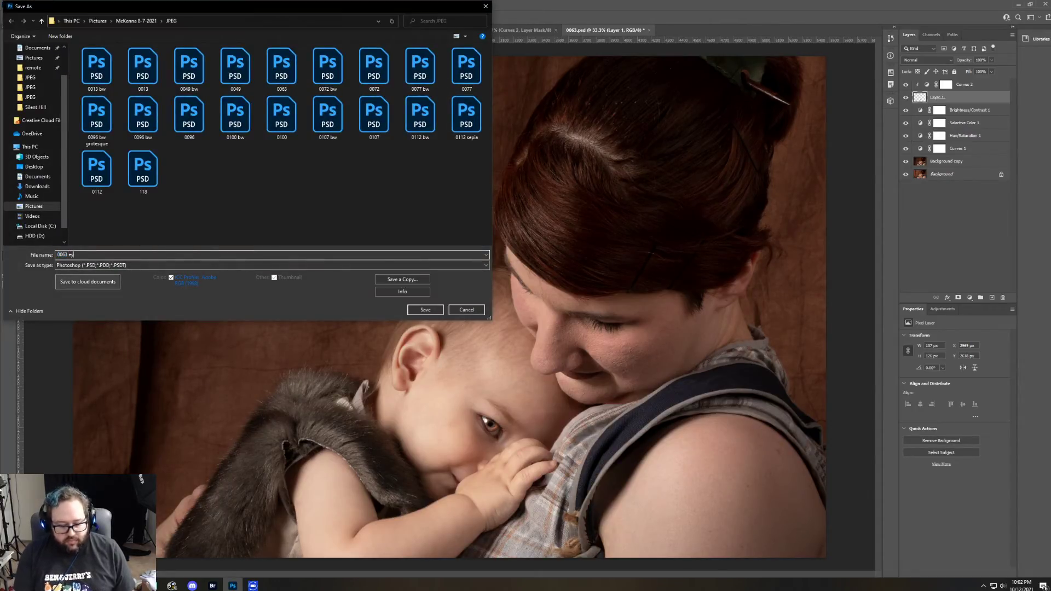
{"action": "type", "text": "e"}
{"action": "key", "text": "Return"}
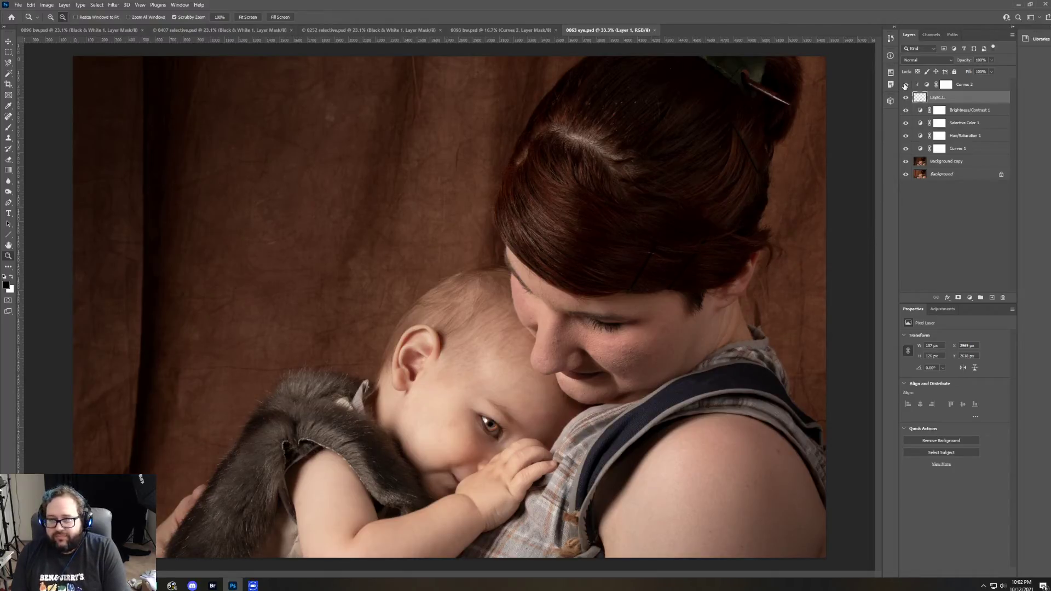
Step: Hide Layer 1 and its clipped Curves 2, and add a Black & White adjustment above them with the Maximum Black preset
{"action": "left_click_drag", "start_coordinate": [905, 86], "coordinate": [905, 99]}
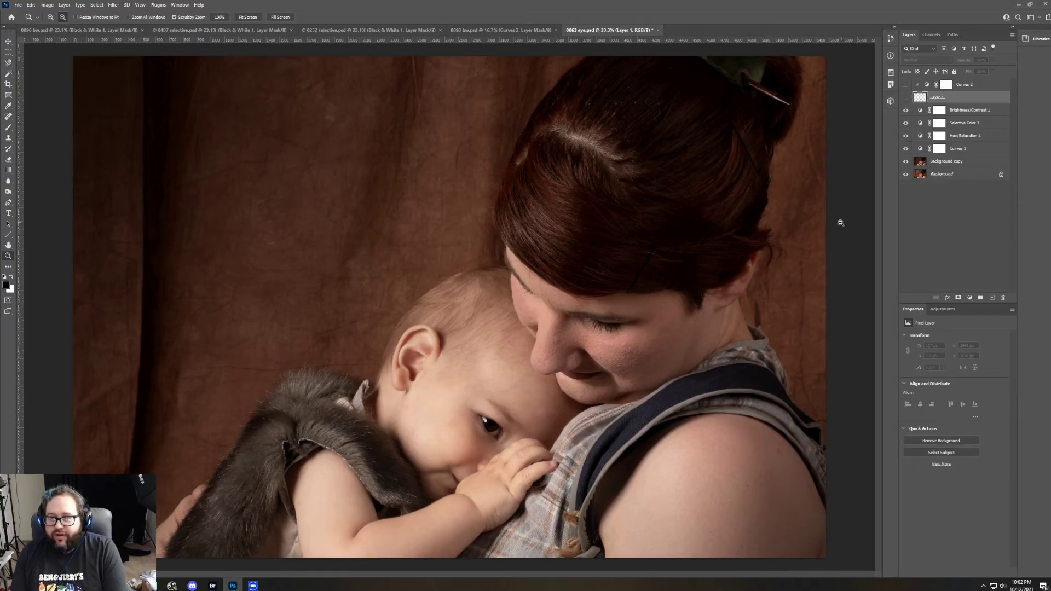
{"action": "left_click", "coordinate": [978, 83]}
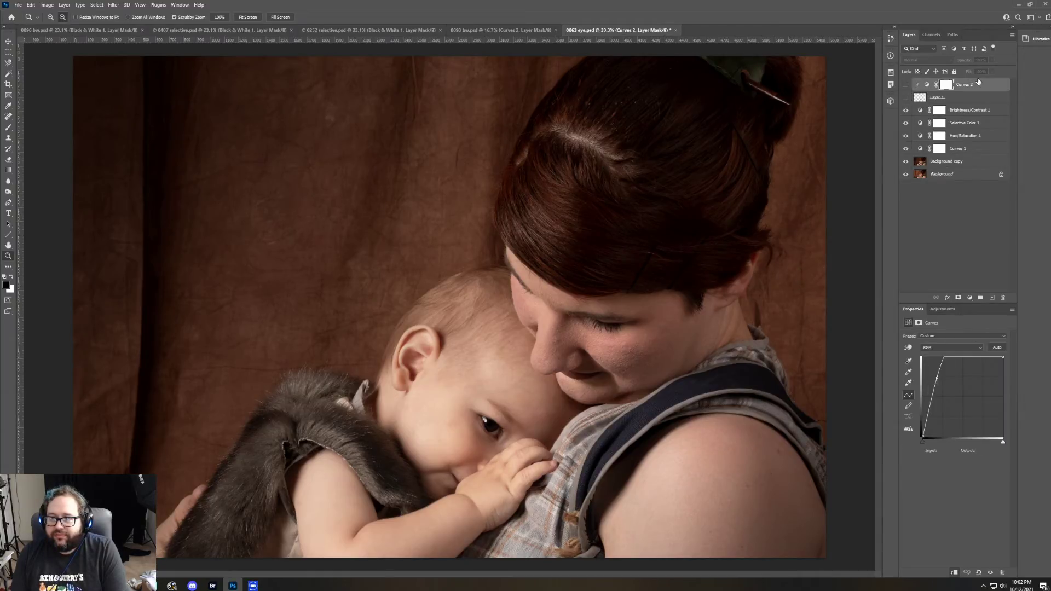
{"action": "left_click", "coordinate": [943, 310]}
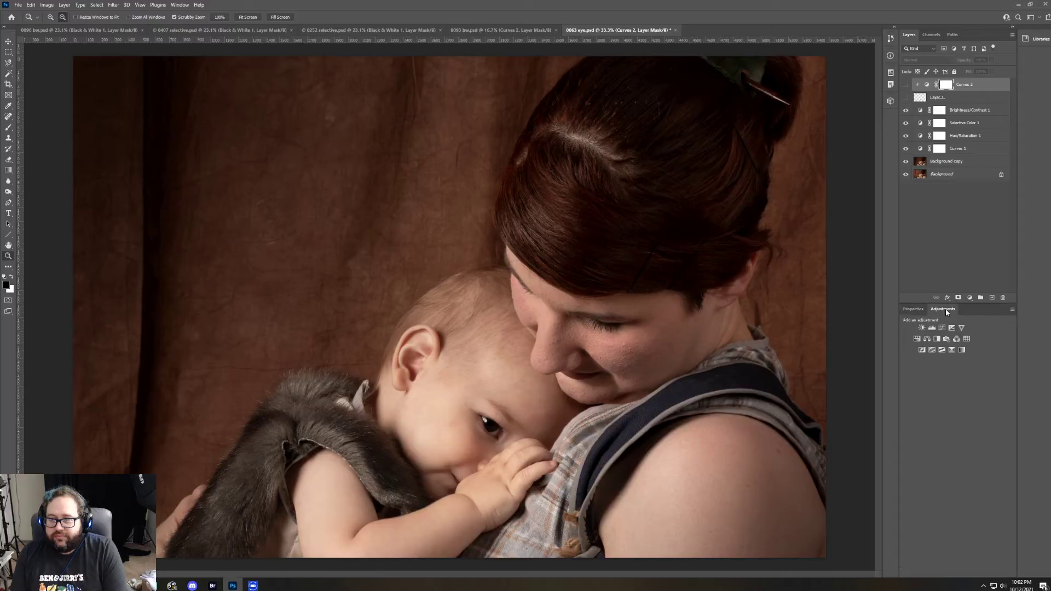
{"action": "left_click", "coordinate": [935, 341]}
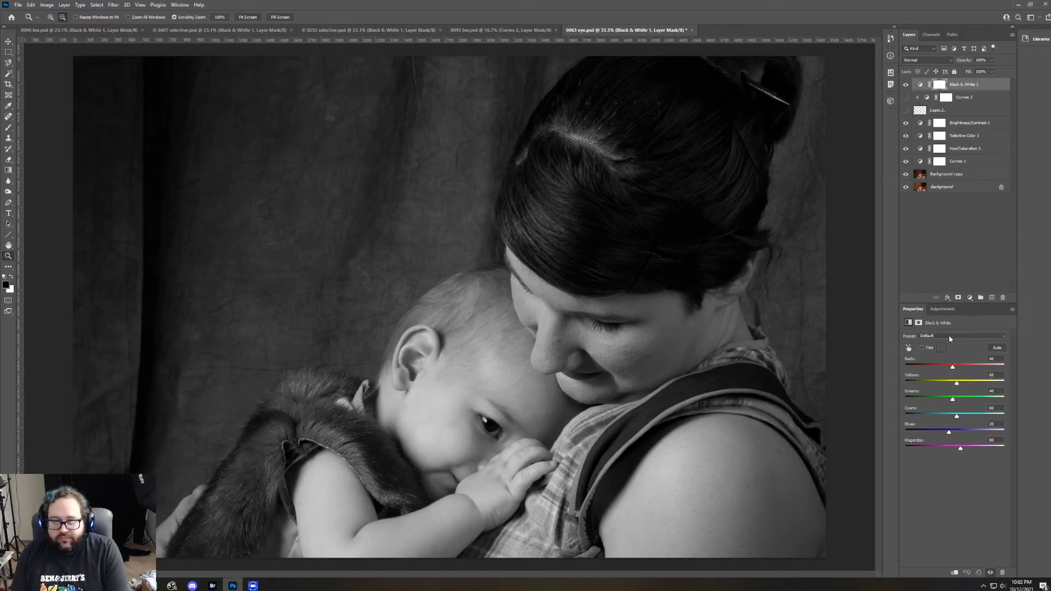
{"action": "left_click", "coordinate": [949, 337]}
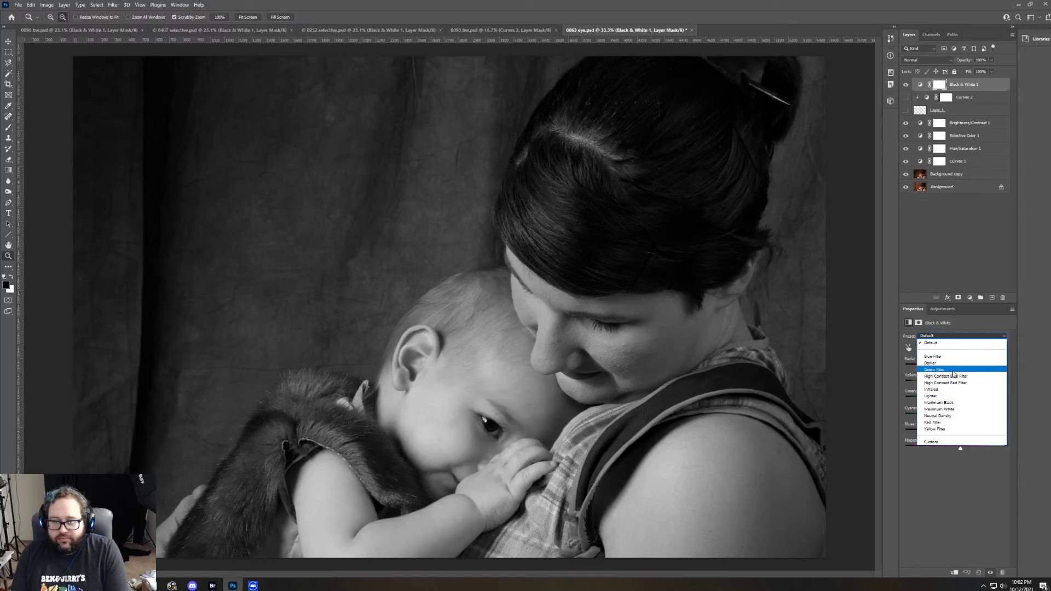
{"action": "left_click", "coordinate": [952, 405]}
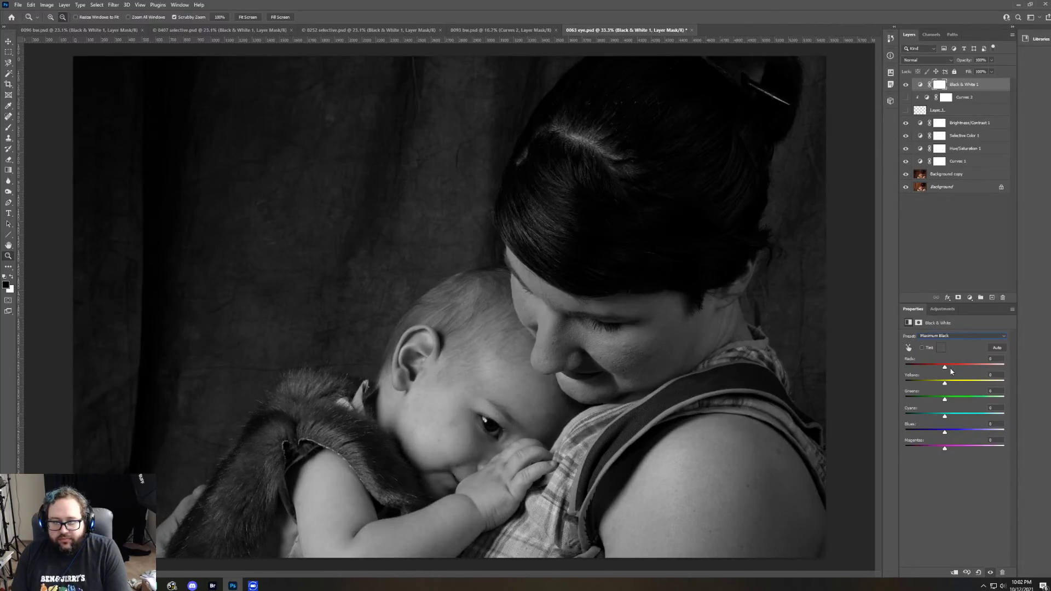
Step: Raise the Black & White adjustment's Reds to about 73 and Yellows to about 52, keeping Greens at 0
{"action": "left_click_drag", "start_coordinate": [944, 367], "coordinate": [958, 370]}
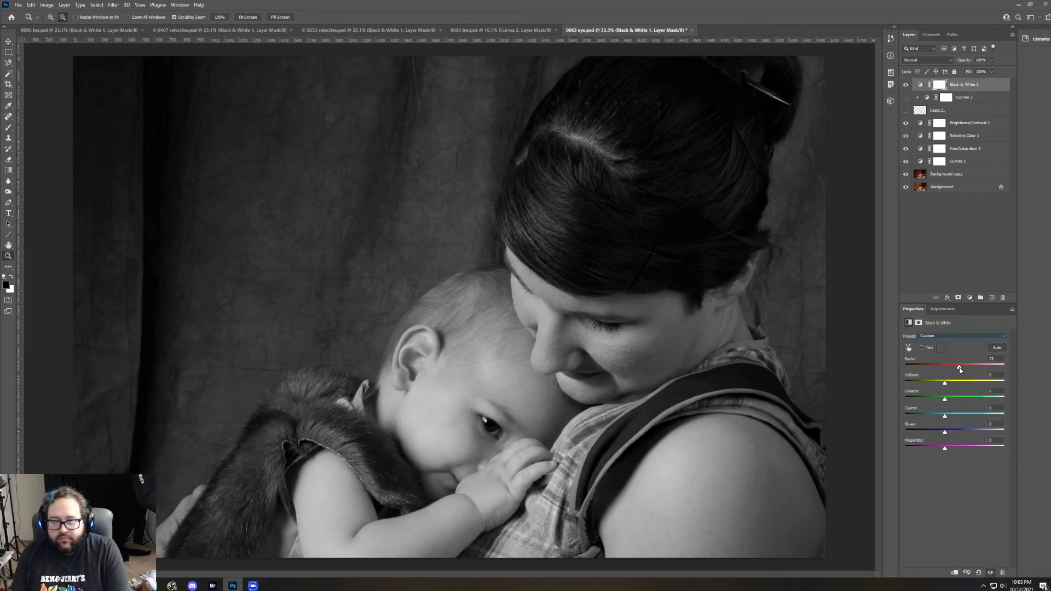
{"action": "left_click_drag", "start_coordinate": [948, 384], "coordinate": [956, 385]}
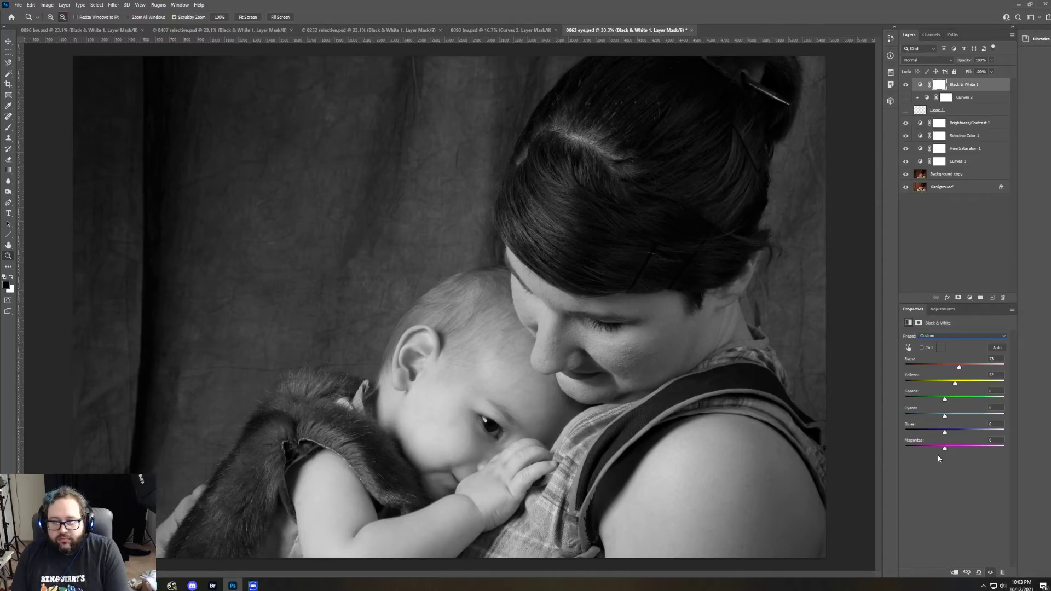
{"action": "mouse_move", "coordinate": [944, 398]}
{"action": "left_mouse_down"}
{"action": "mouse_move", "coordinate": [915, 398]}
{"action": "mouse_move", "coordinate": [946, 398]}
{"action": "left_mouse_up"}
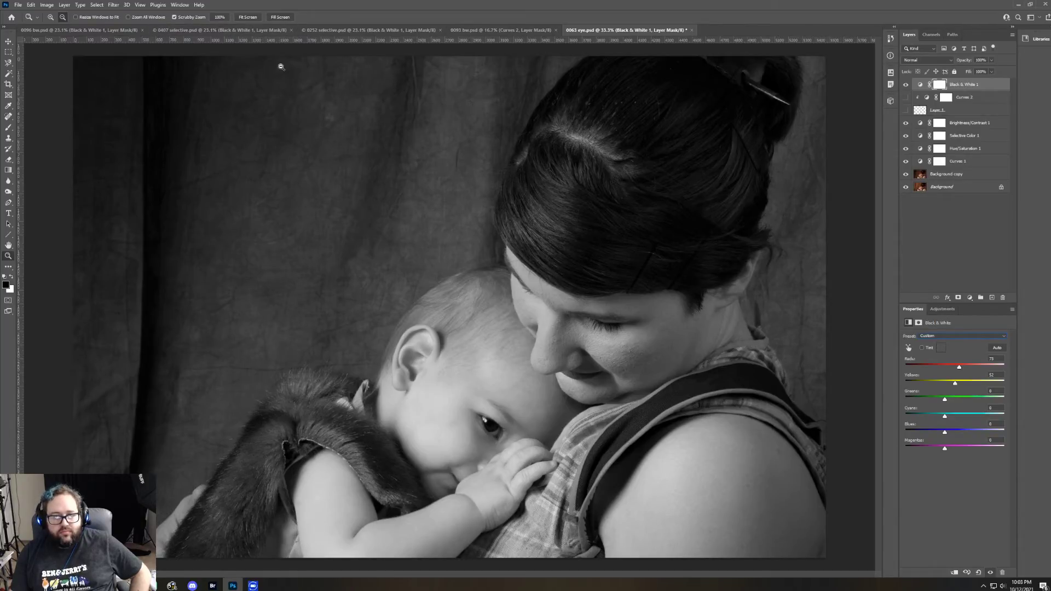
Step: Add a Curves adjustment above Black & White 1 and move its white point to about input 228
{"action": "left_click", "coordinate": [942, 309]}
{"action": "left_click", "coordinate": [944, 326]}
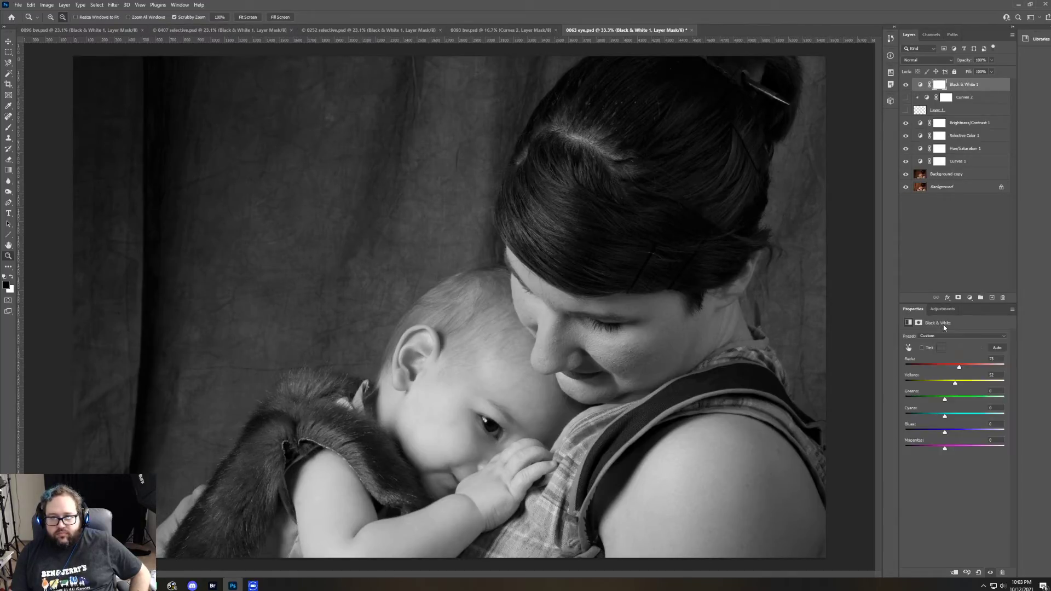
{"action": "left_click_drag", "start_coordinate": [1003, 445], "coordinate": [995, 442]}
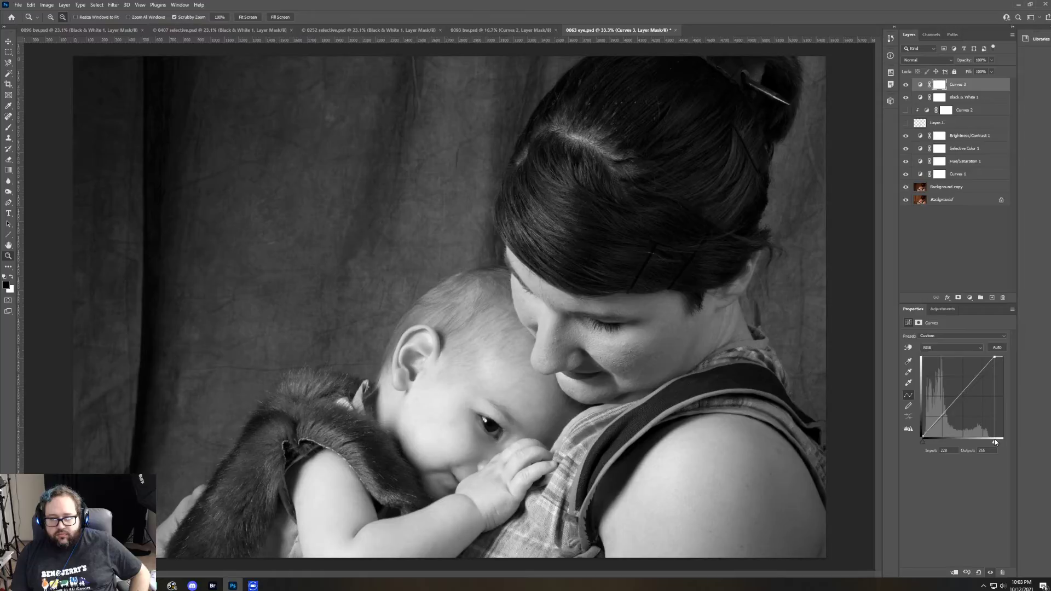
Step: Lower the Yellows of Black & White 1 to about 15 and reselect the top Curves layer
{"action": "left_click", "coordinate": [973, 100]}
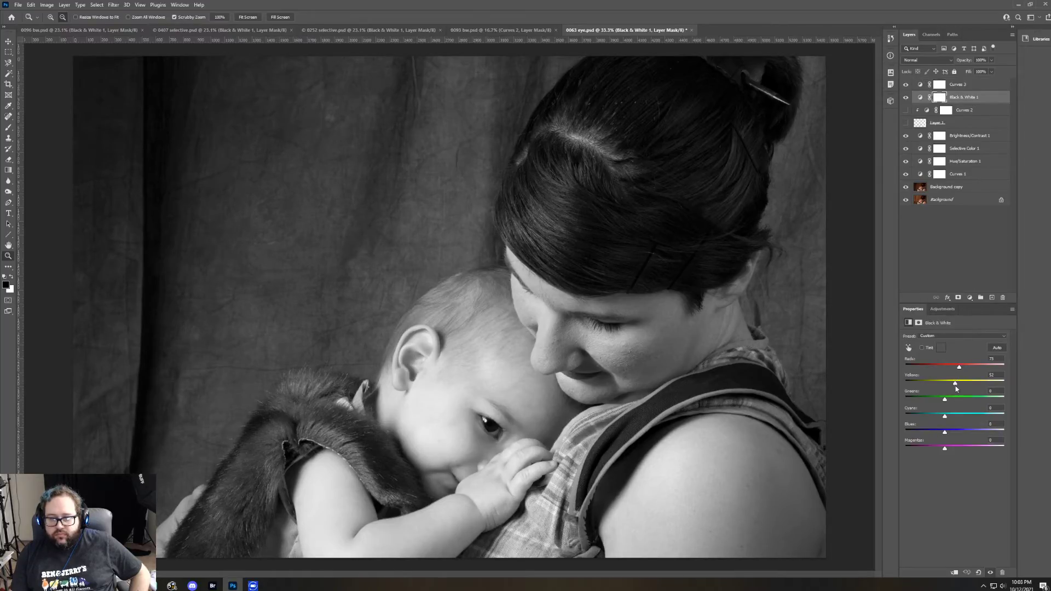
{"action": "left_click_drag", "start_coordinate": [954, 385], "coordinate": [948, 385]}
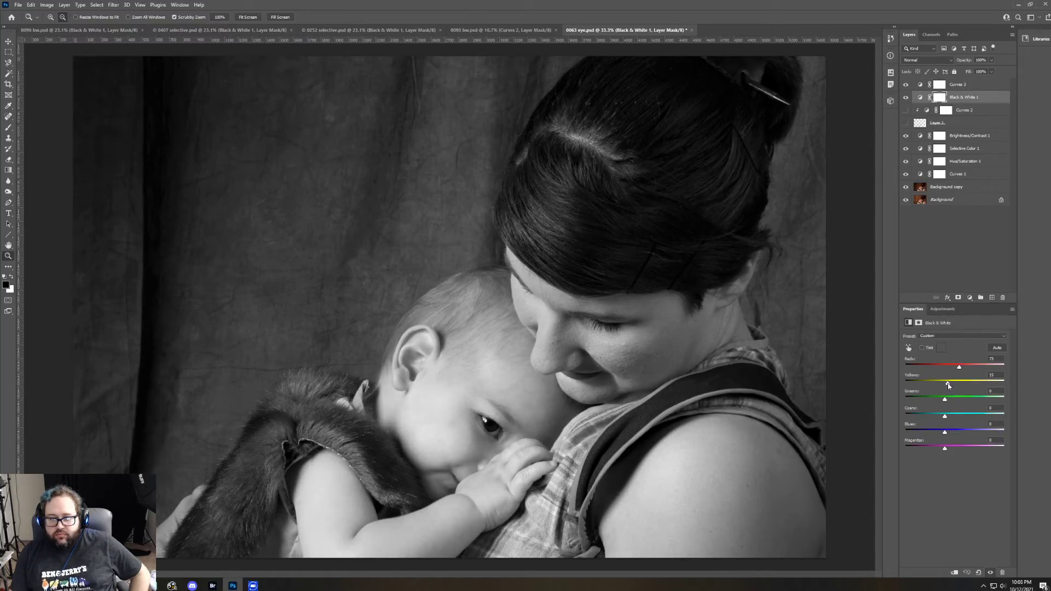
{"action": "left_click", "coordinate": [967, 89]}
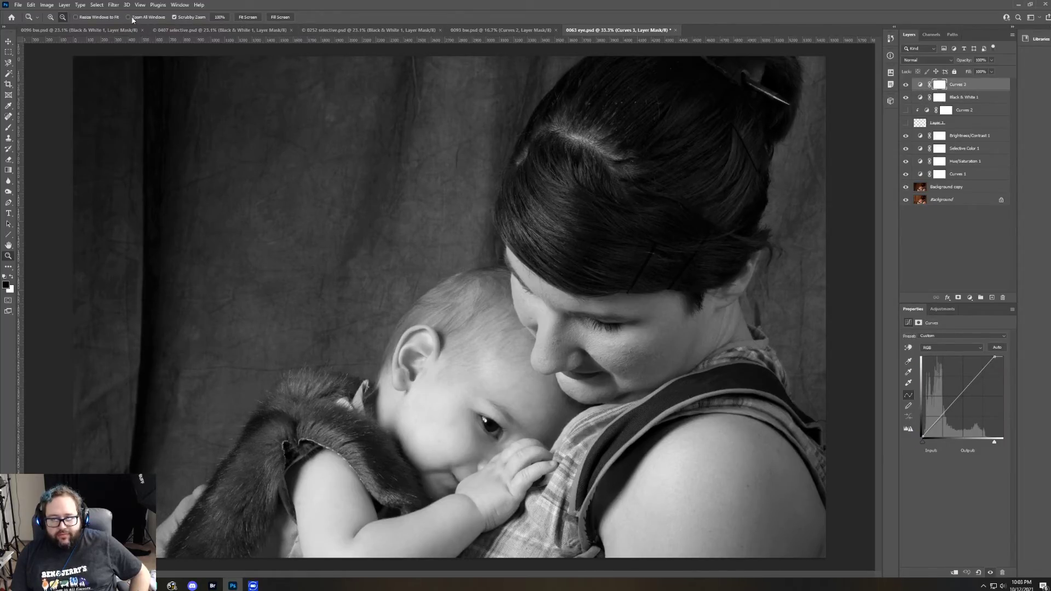
Step: Save the black-and-white version as a new Photoshop file named 0063 bw
{"action": "left_click", "coordinate": [18, 5]}
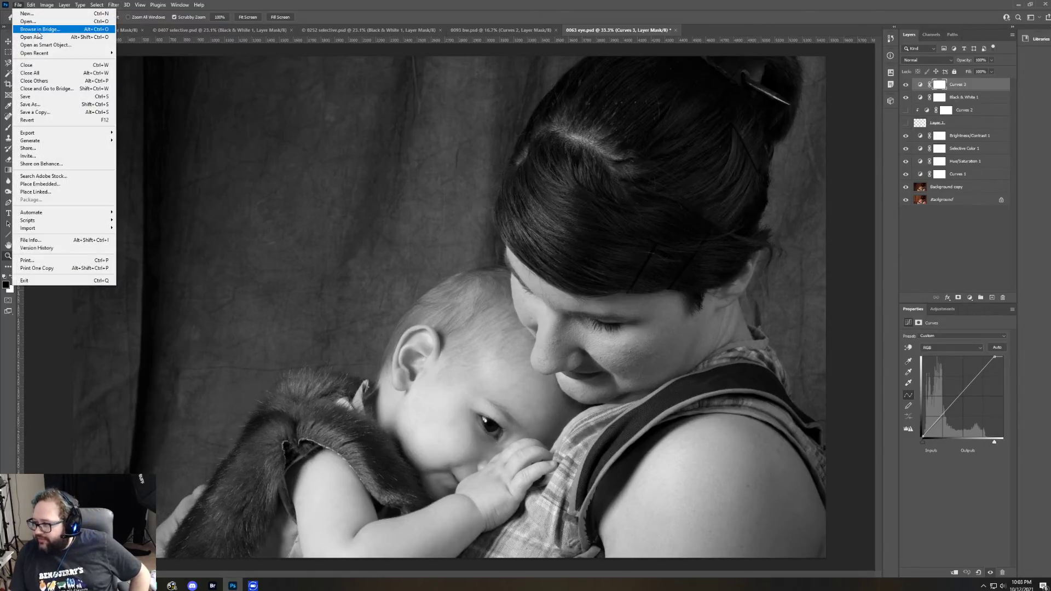
{"action": "left_click", "coordinate": [38, 105]}
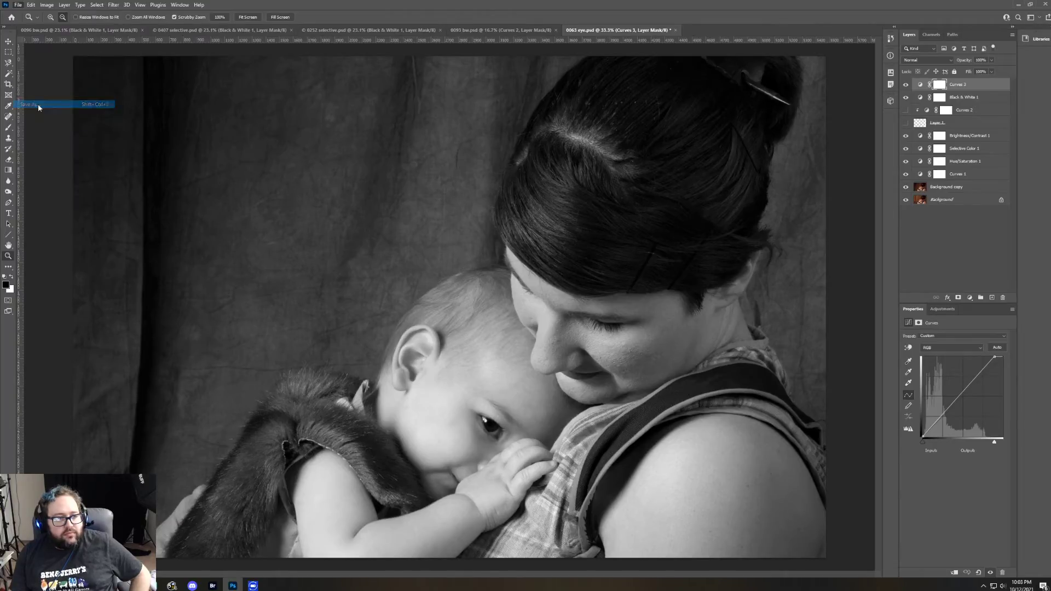
{"action": "double_click", "coordinate": [71, 255]}
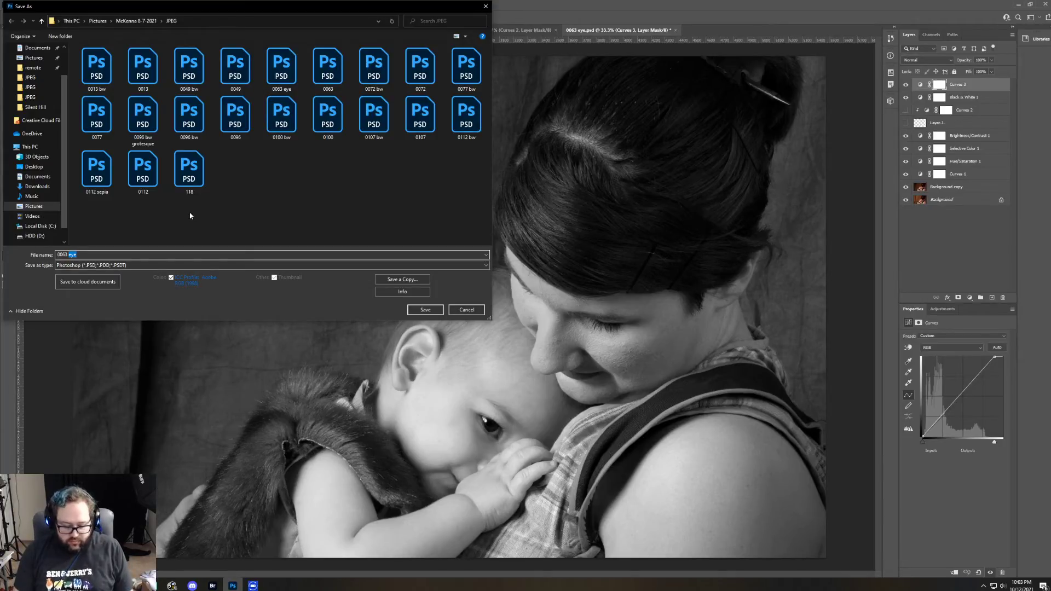
{"action": "type", "text": "bw"}
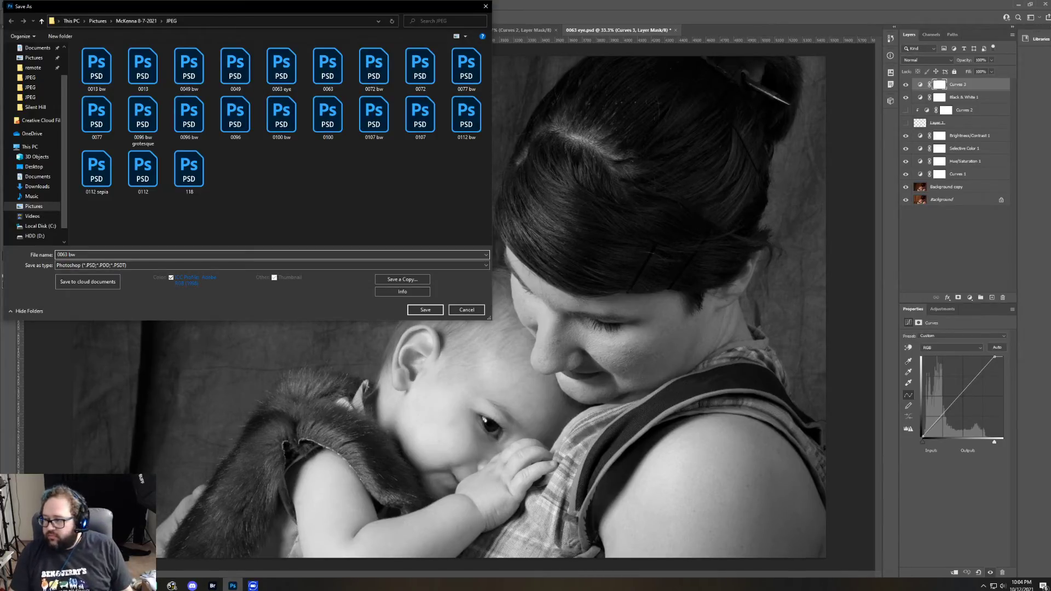
{"action": "key", "text": "Return"}
{"action": "key", "text": "Return"}
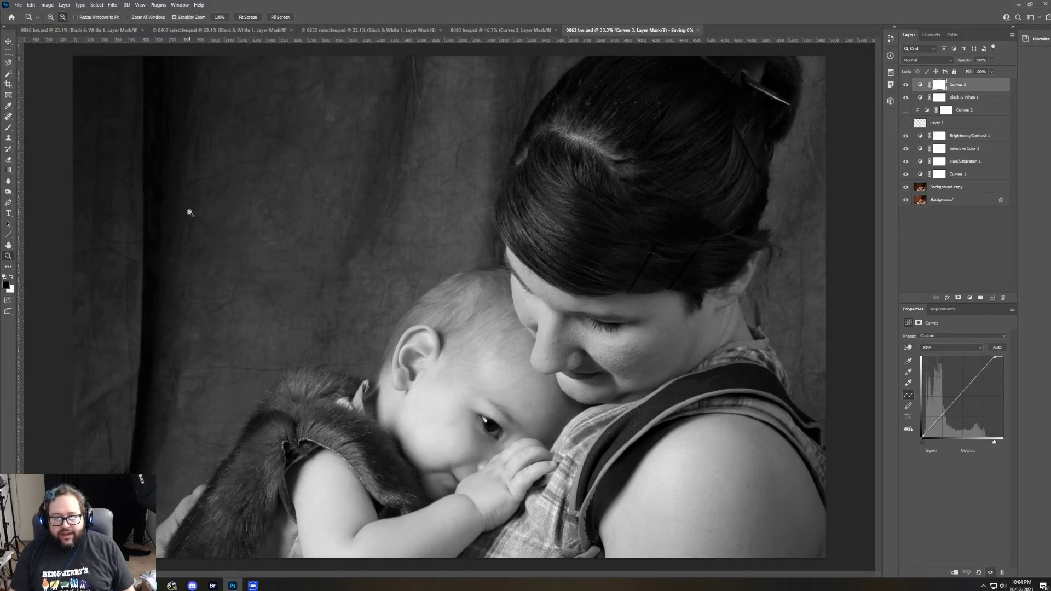
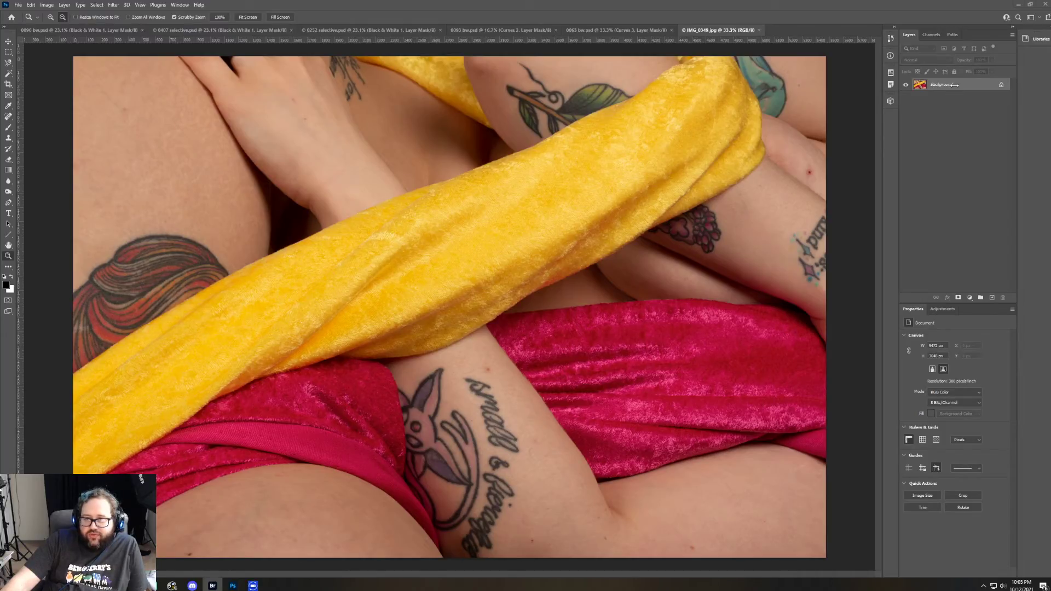
Step: Duplicate the Background layer of IMG_0349.jpg as Background copy
{"action": "right_click", "coordinate": [945, 86]}
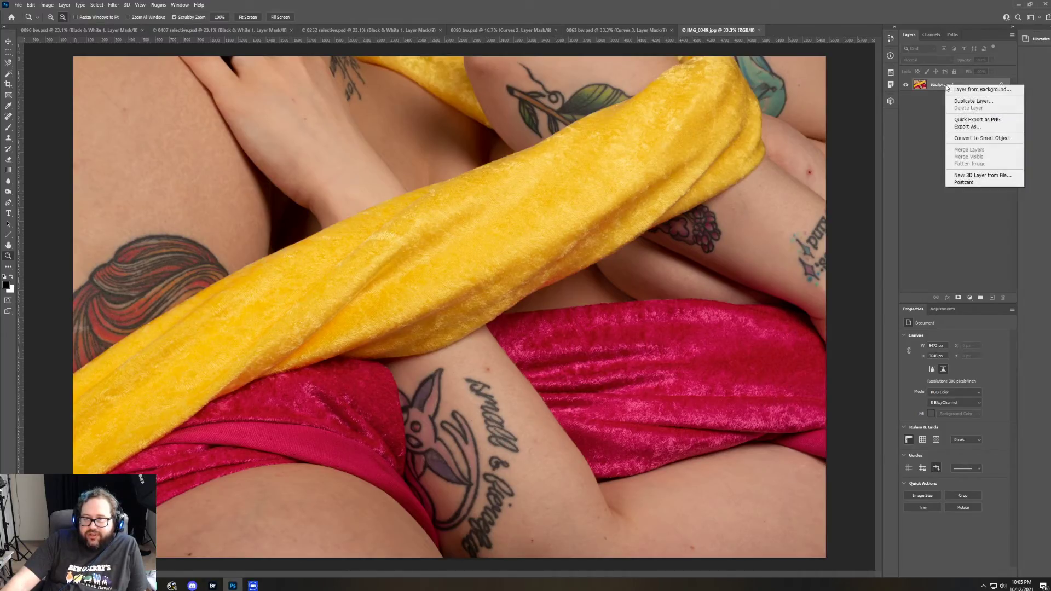
{"action": "left_click", "coordinate": [975, 102]}
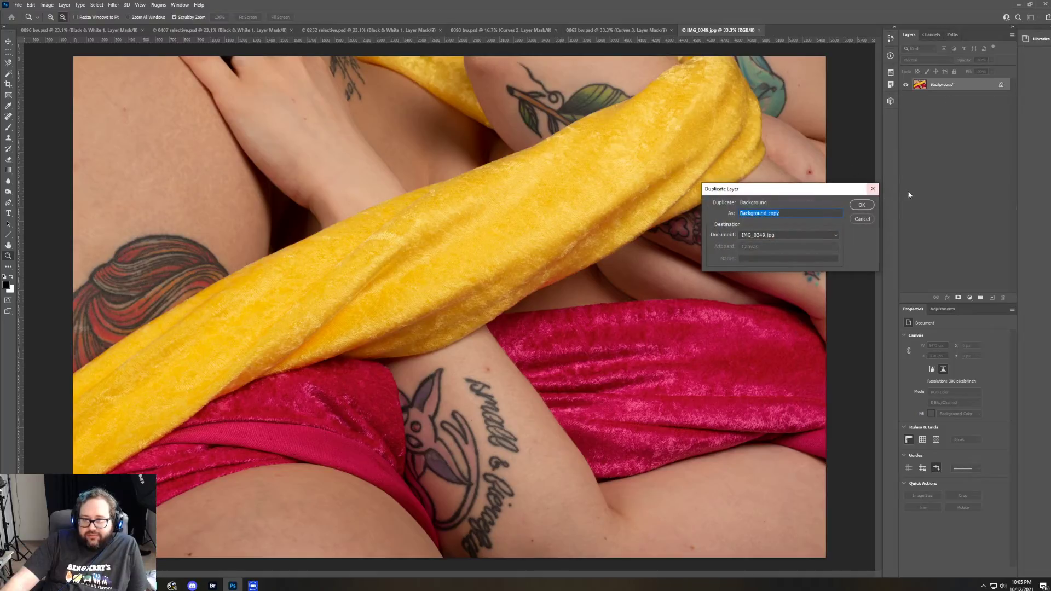
{"action": "left_click", "coordinate": [863, 204]}
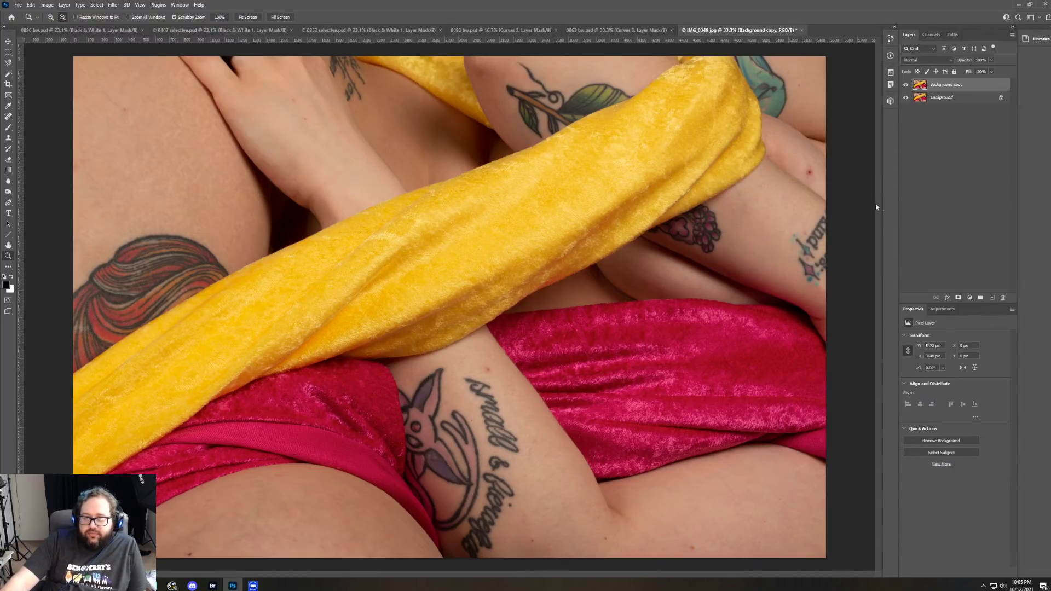
Step: Add a Curves adjustment and a Hue/Saturation adjustment above Background copy, both with default settings
{"action": "left_click", "coordinate": [941, 310]}
{"action": "left_click", "coordinate": [937, 330]}
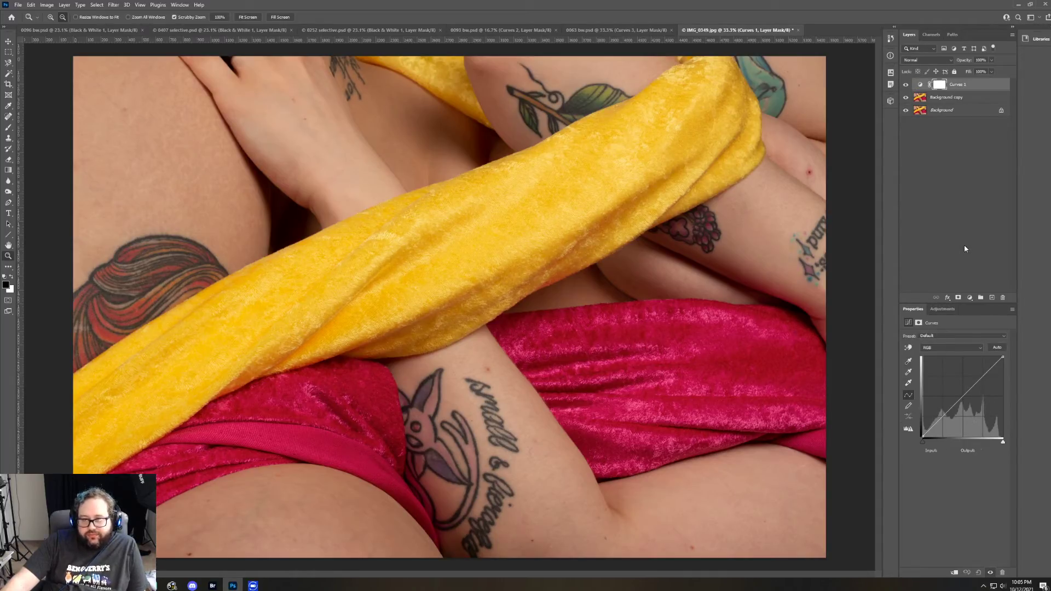
{"action": "left_click", "coordinate": [938, 309]}
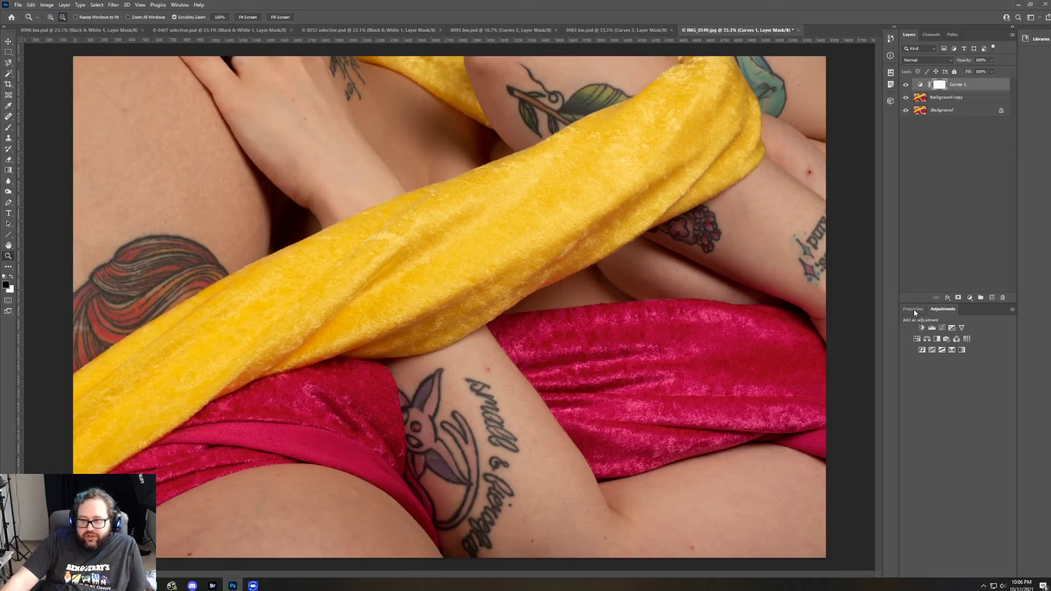
{"action": "left_click", "coordinate": [926, 339]}
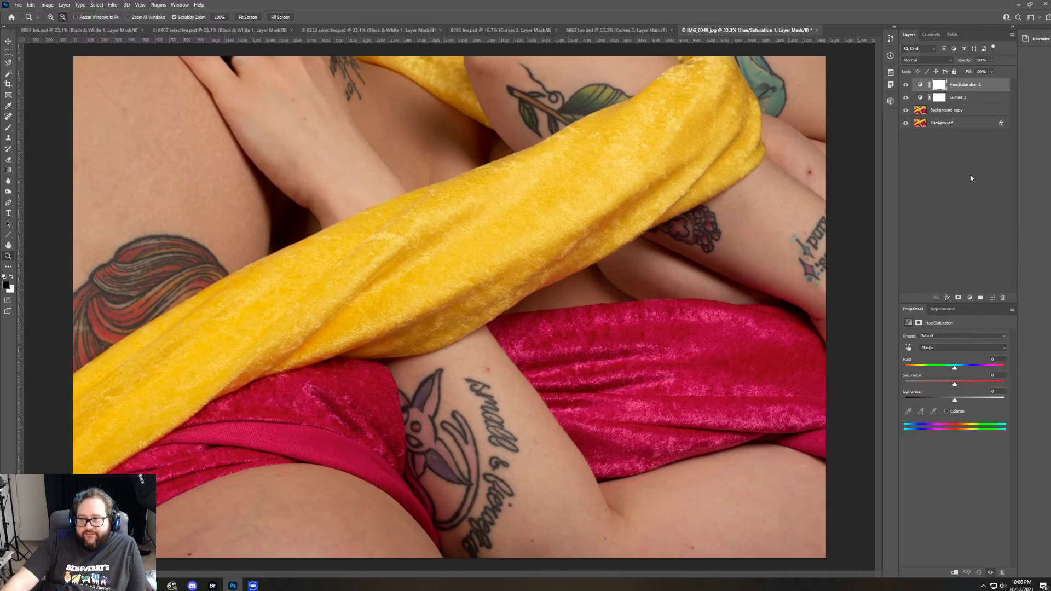
Step: Add a Black & White adjustment with the Maximum Black preset, then set Reds to about -23 and Yellows to about 67
{"action": "left_click", "coordinate": [952, 310]}
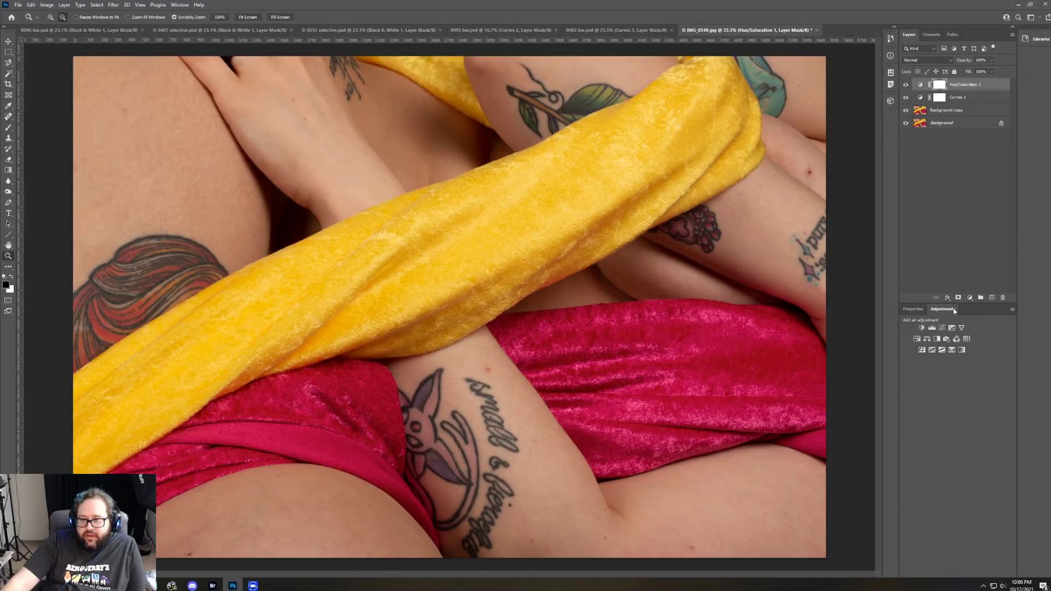
{"action": "left_click", "coordinate": [938, 339]}
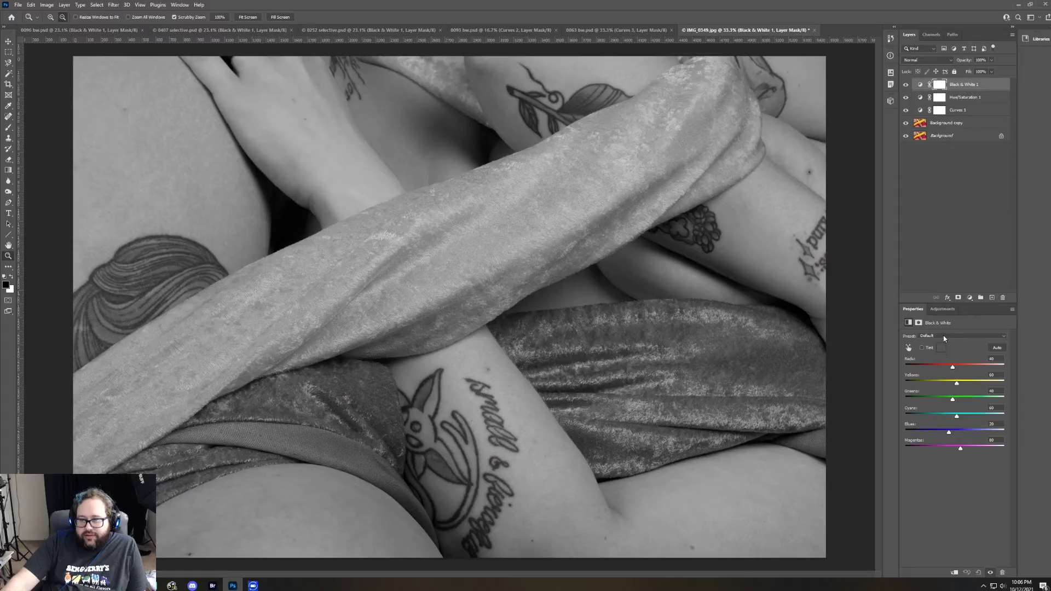
{"action": "left_click", "coordinate": [943, 339]}
{"action": "left_click", "coordinate": [949, 401]}
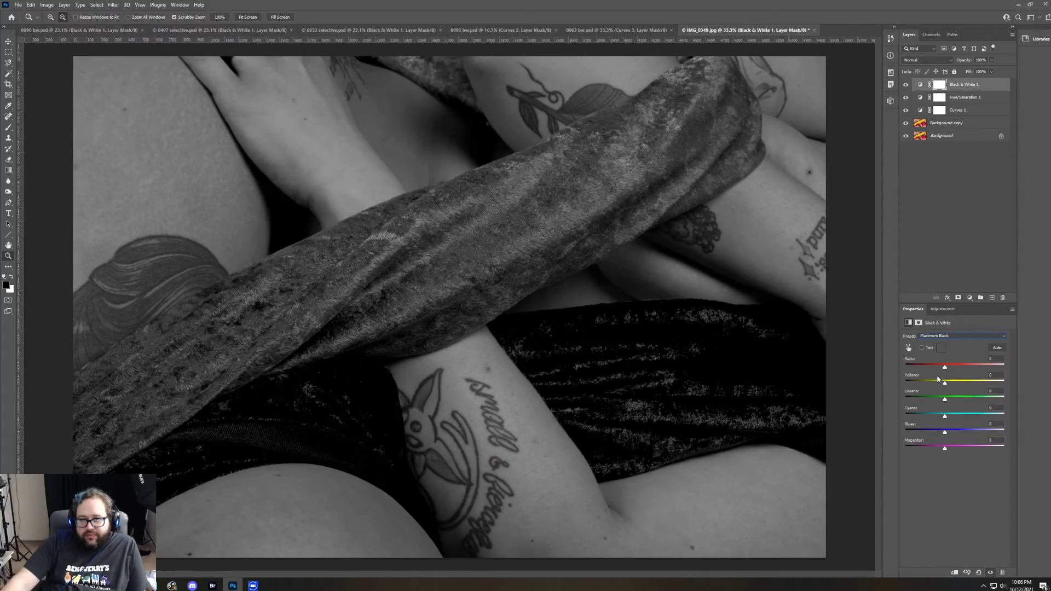
{"action": "left_click_drag", "start_coordinate": [944, 370], "coordinate": [958, 384]}
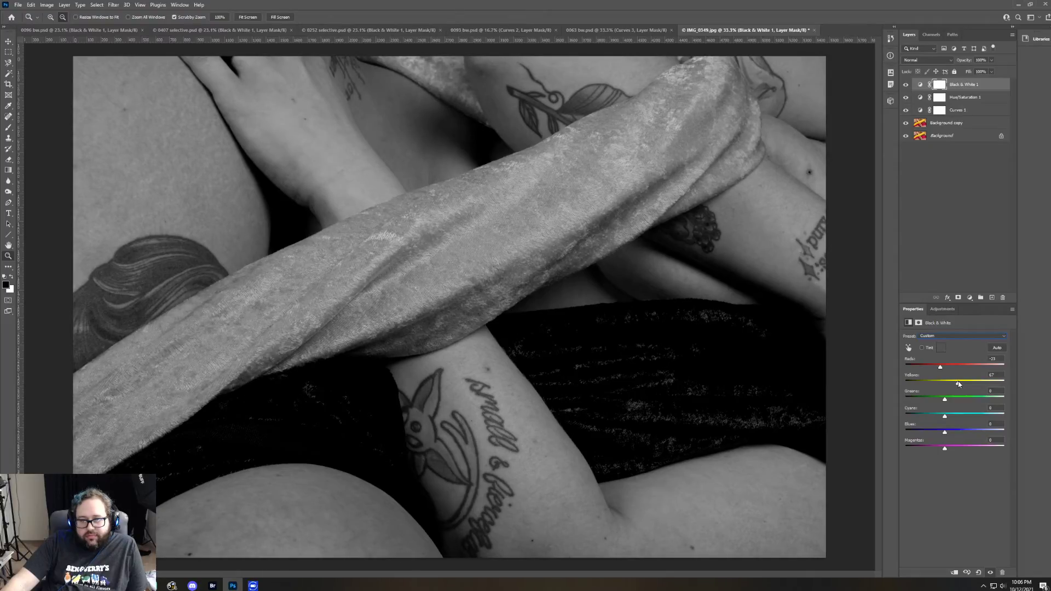
Step: Add a Curves adjustment above the Black & White layer and move its white point to about input 212
{"action": "left_click", "coordinate": [942, 309]}
{"action": "left_click", "coordinate": [942, 327]}
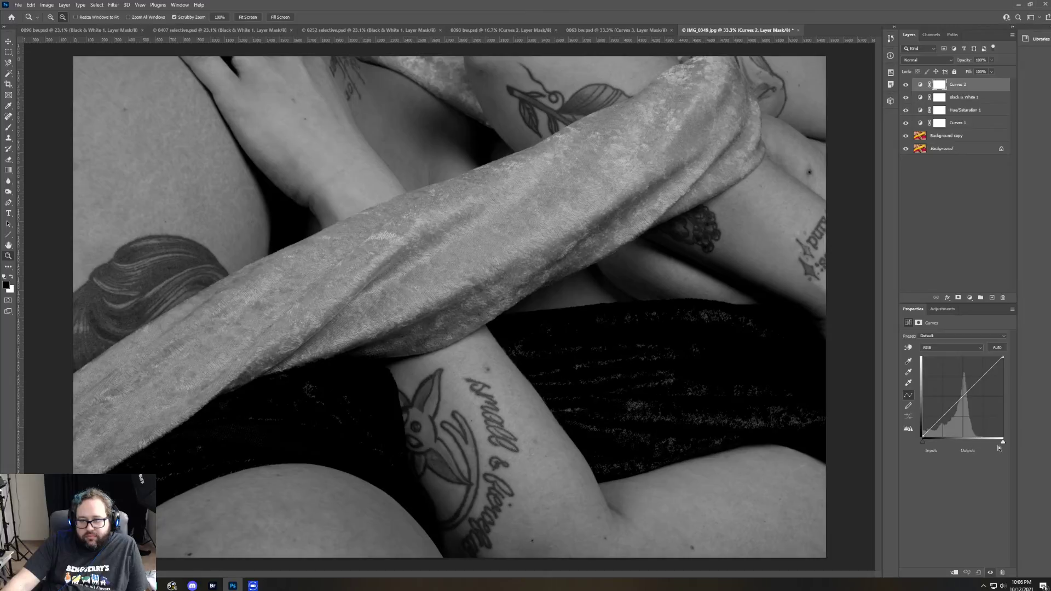
{"action": "left_click_drag", "start_coordinate": [1003, 441], "coordinate": [990, 440]}
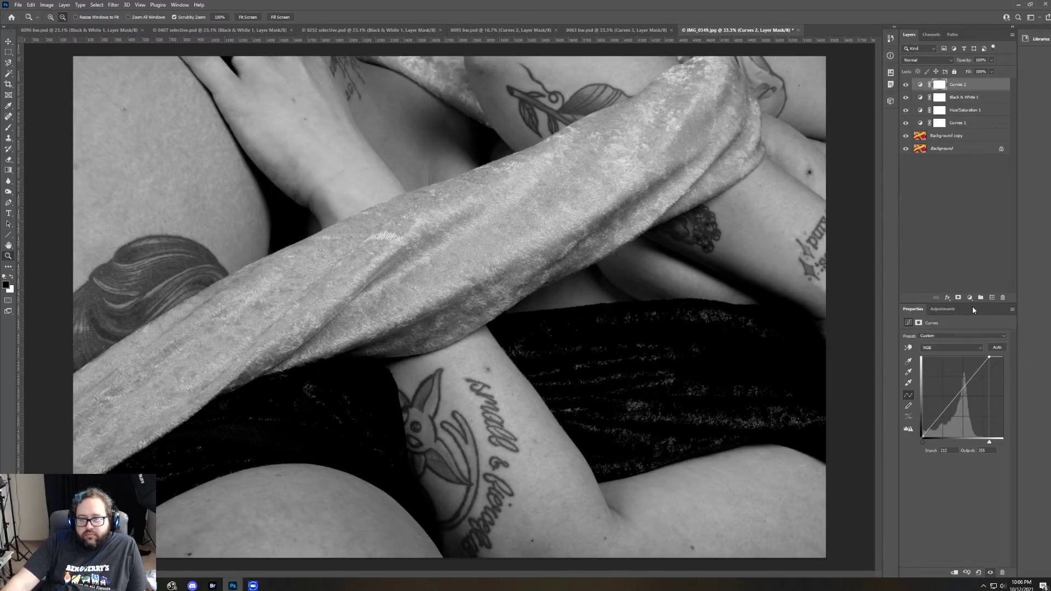
Step: On the Black & White 1 layer, outline the large diagonal fabric band as a closed selection with the Magnetic Lasso
{"action": "left_click", "coordinate": [969, 97]}
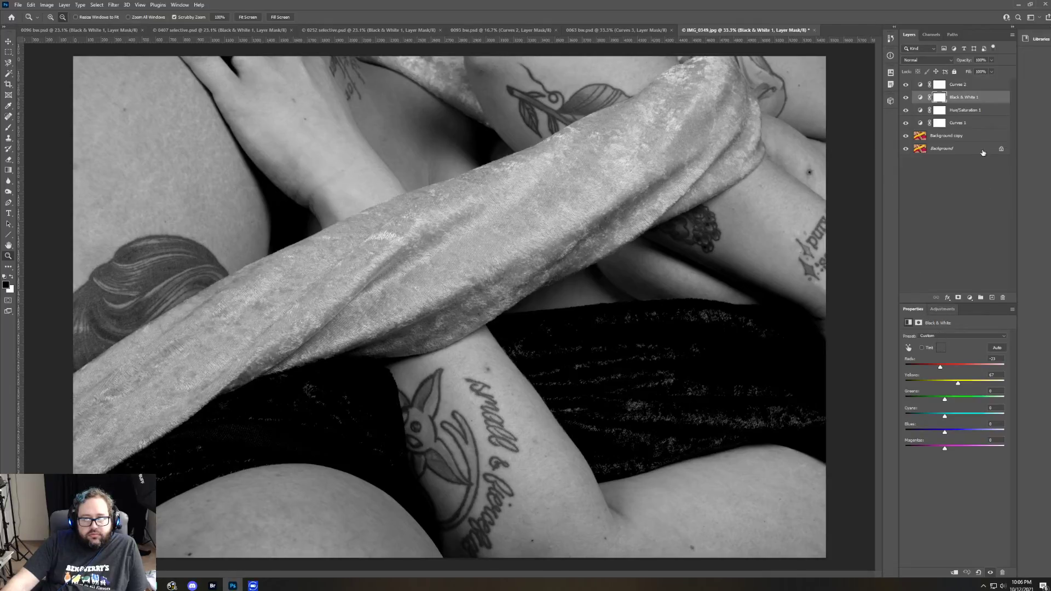
{"action": "left_click", "coordinate": [8, 63]}
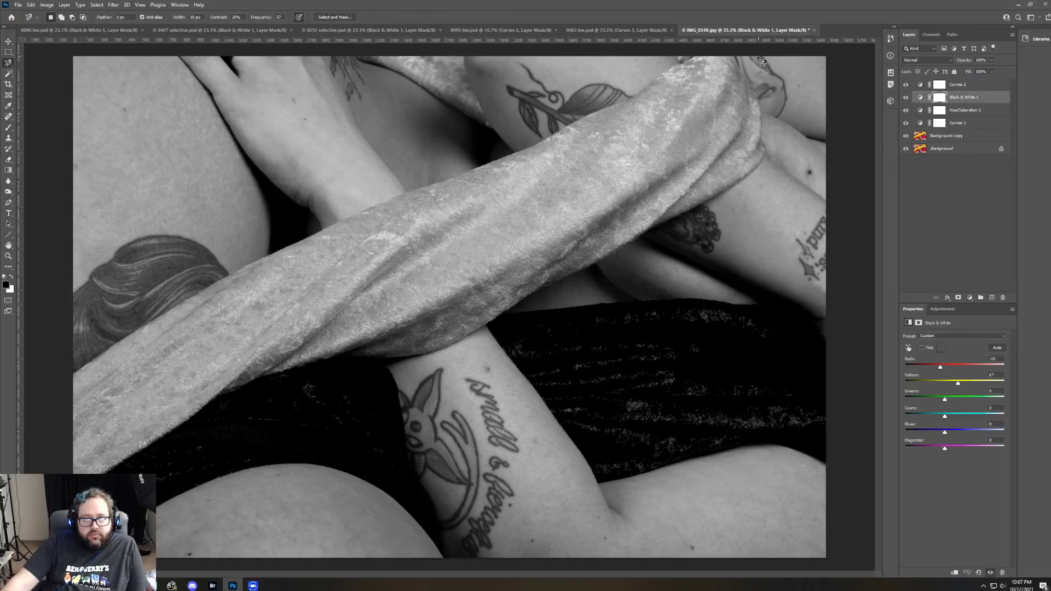
{"action": "left_click", "coordinate": [679, 56]}
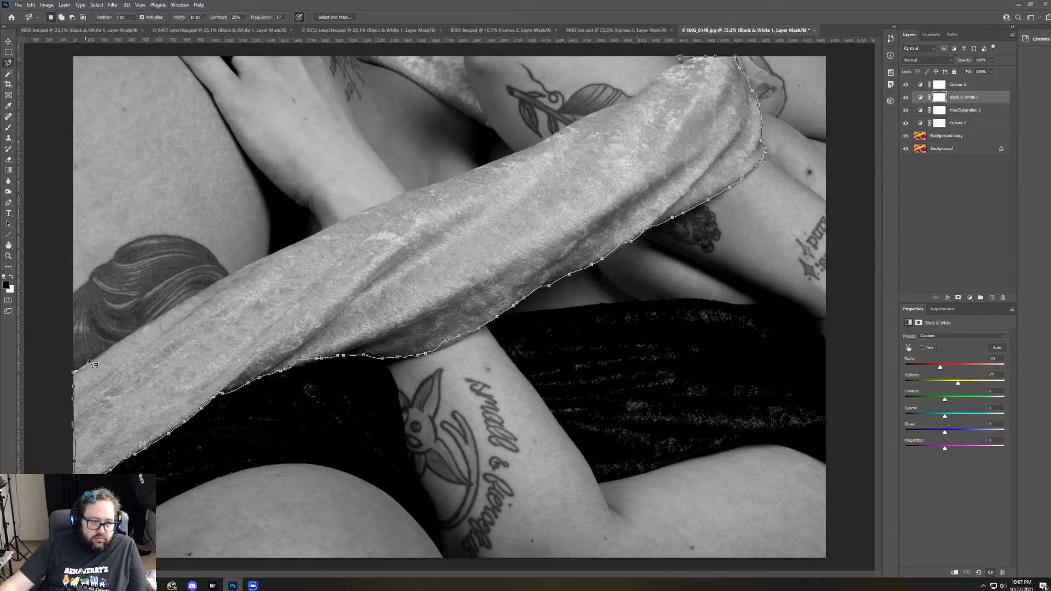
{"action": "mouse_move", "coordinate": [119, 344]}
{"action": "left_mouse_down"}
{"action": "mouse_move", "coordinate": [268, 254]}
{"action": "mouse_move", "coordinate": [446, 182]}
{"action": "mouse_move", "coordinate": [419, 194]}
{"action": "left_mouse_up"}
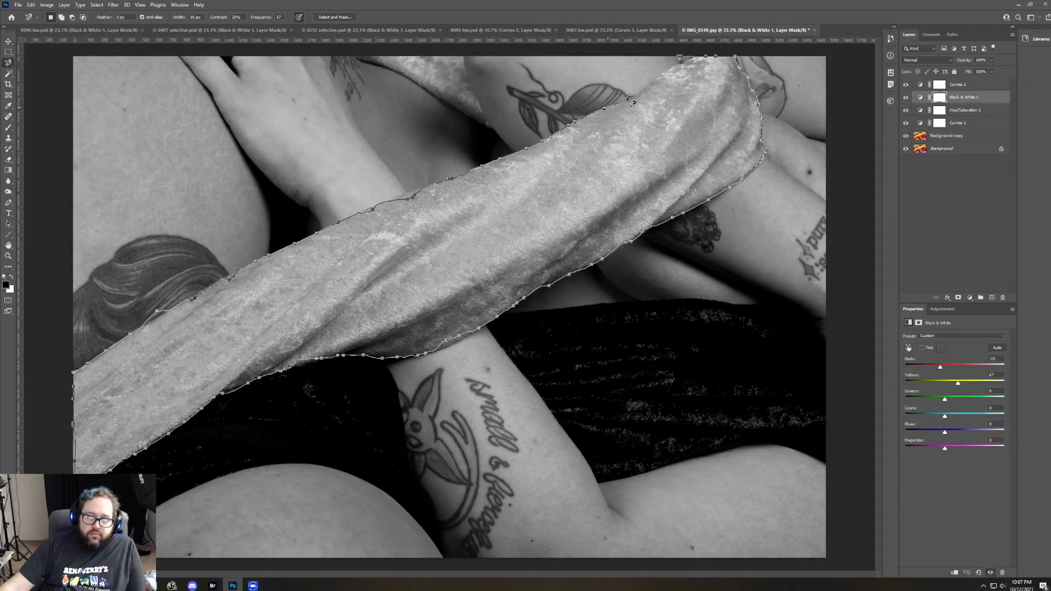
{"action": "left_click_drag", "start_coordinate": [659, 87], "coordinate": [679, 72]}
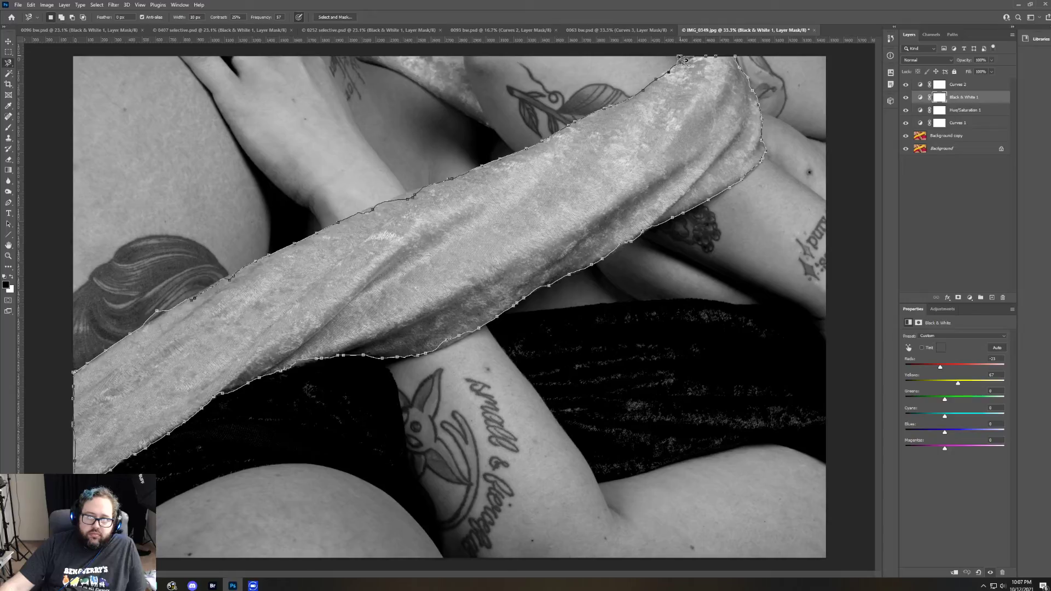
{"action": "left_click", "coordinate": [683, 59]}
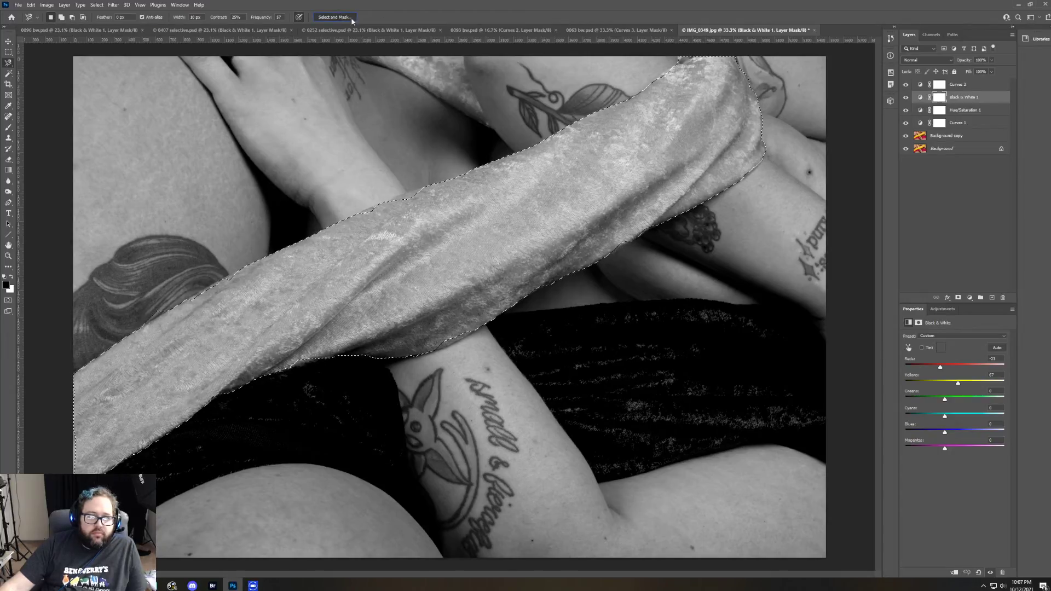
Step: Refine the band selection in Select and Mask with a 5 px radius, smoothing of 5 and some feathering
{"action": "left_click", "coordinate": [334, 17]}
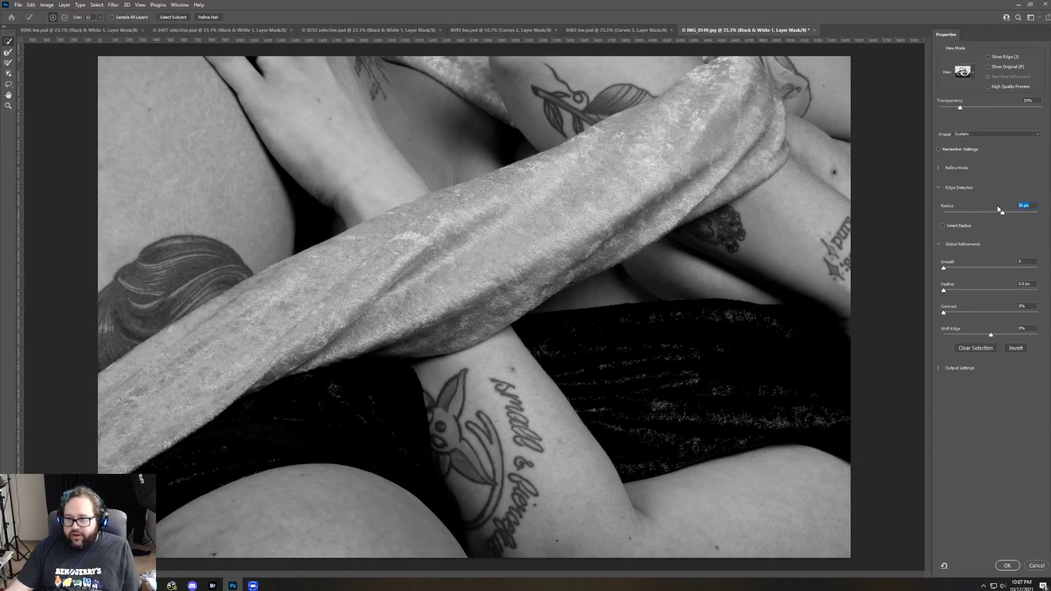
{"action": "key", "text": "Tab"}
{"action": "type", "text": "5"}
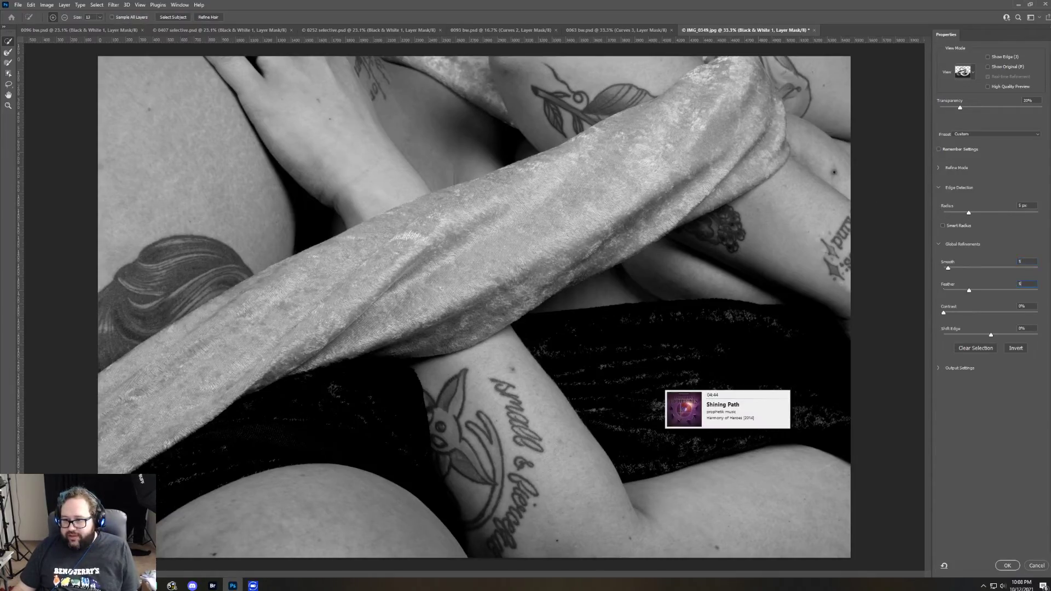
{"action": "key", "text": "Return"}
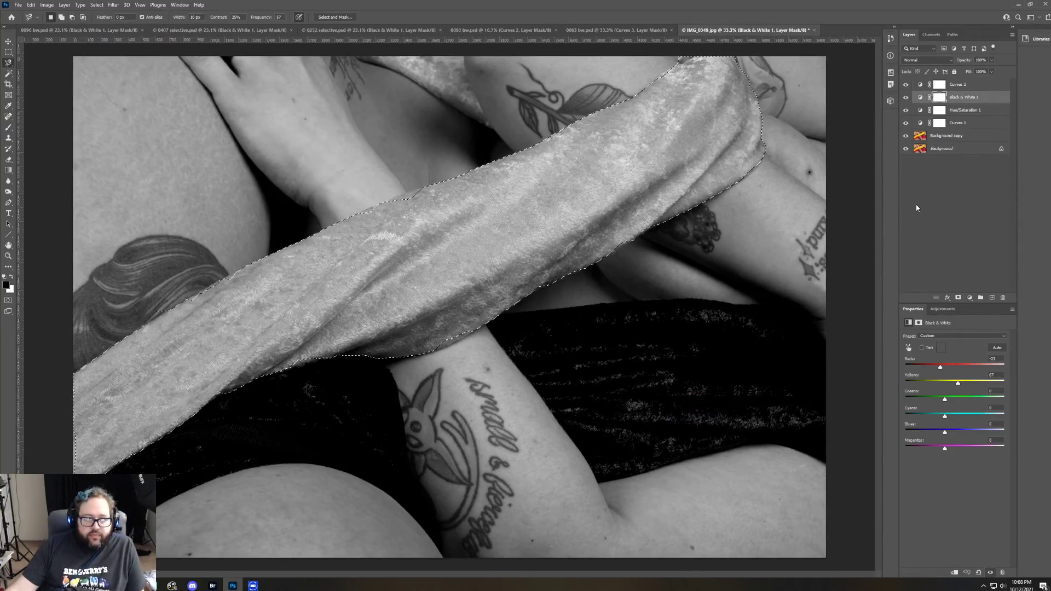
Step: Fill the band selection with black on the Black & White 1 mask to restore its yellow colour, and deselect
{"action": "left_click", "coordinate": [12, 277]}
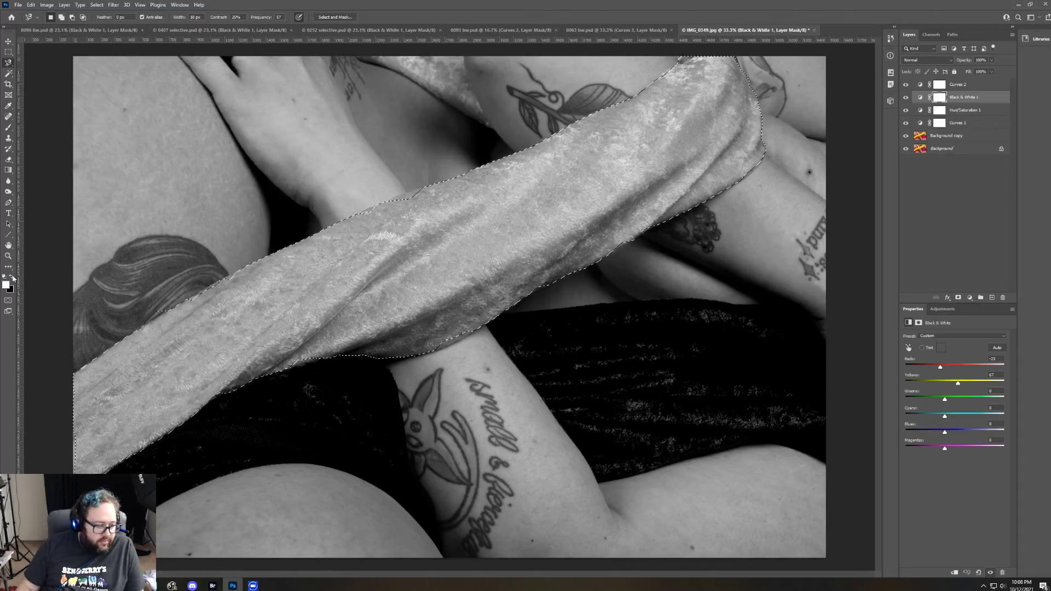
{"action": "key", "text": "ctrl+BackSpace"}
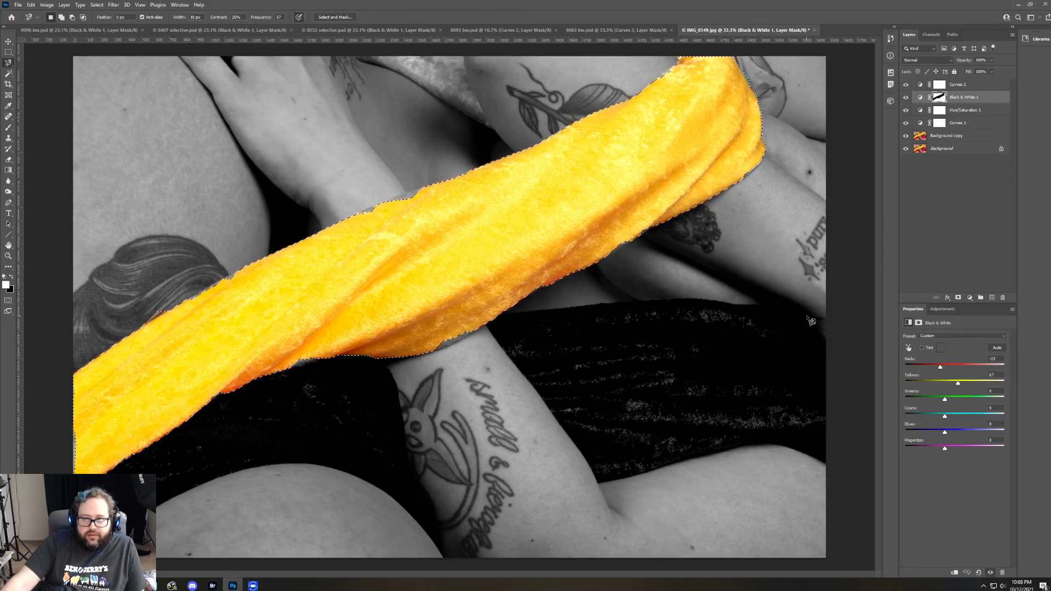
{"action": "left_click", "coordinate": [8, 52]}
{"action": "left_click", "coordinate": [39, 77]}
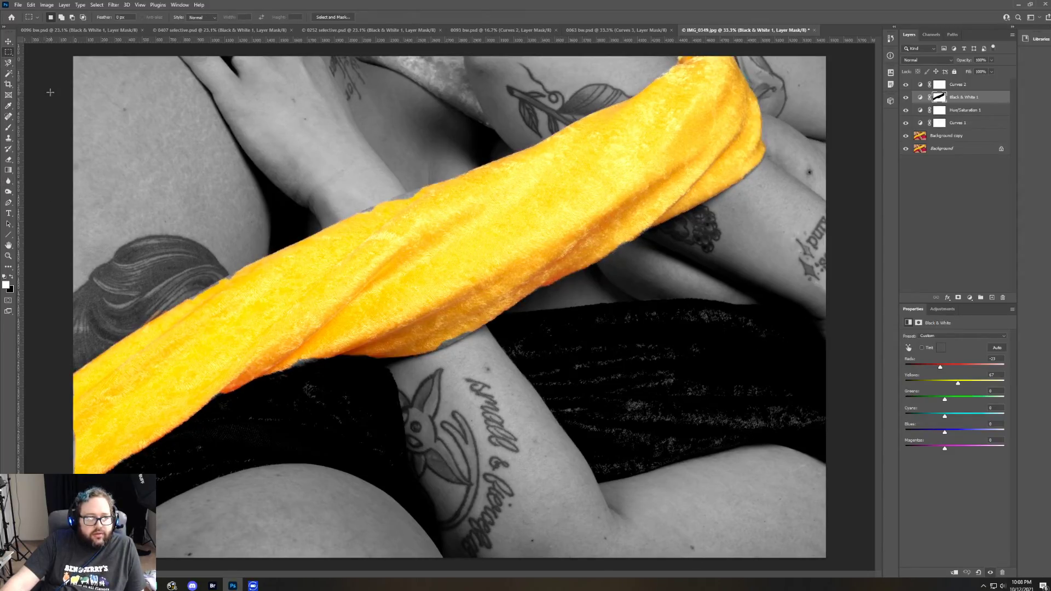
Step: Select the small fabric piece at the photo's upper edge with the Magnetic Lasso and mask it black to reveal its yellow
{"action": "left_click", "coordinate": [9, 63]}
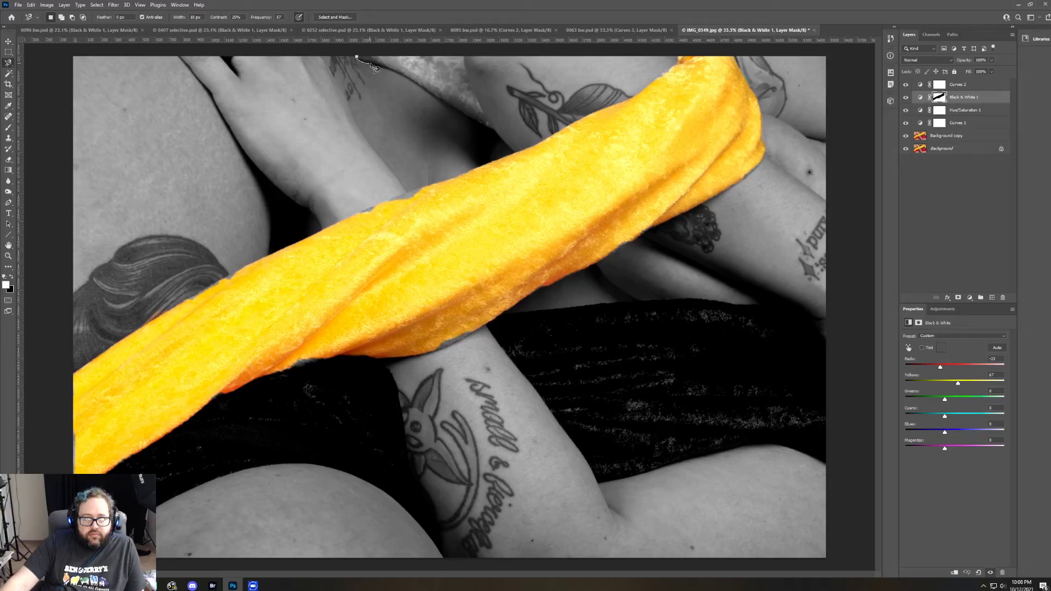
{"action": "left_click_drag", "start_coordinate": [374, 67], "coordinate": [498, 135]}
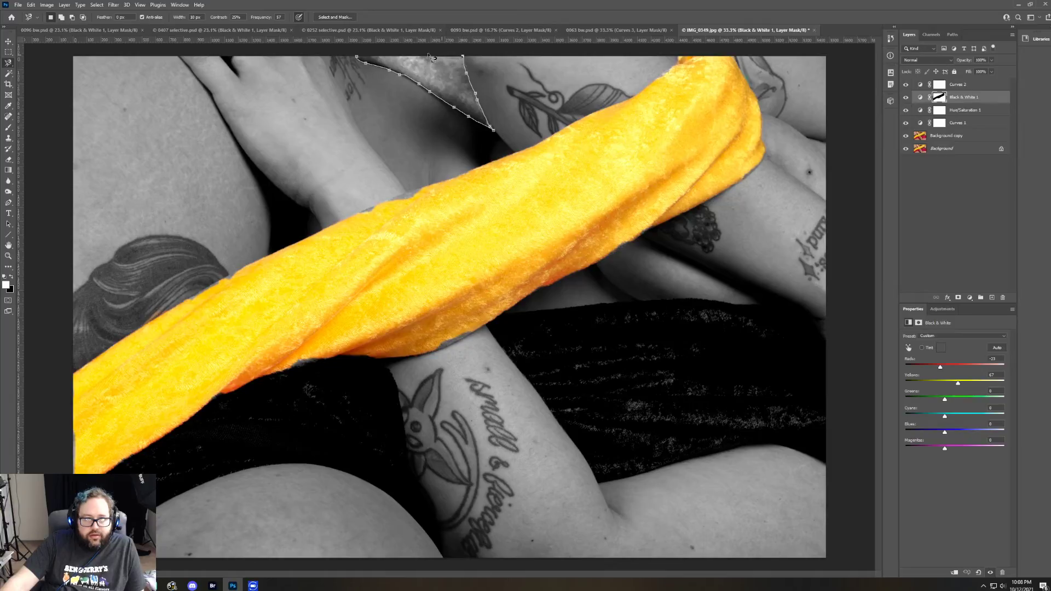
{"action": "left_click_drag", "start_coordinate": [401, 56], "coordinate": [368, 58]}
{"action": "left_click", "coordinate": [363, 61]}
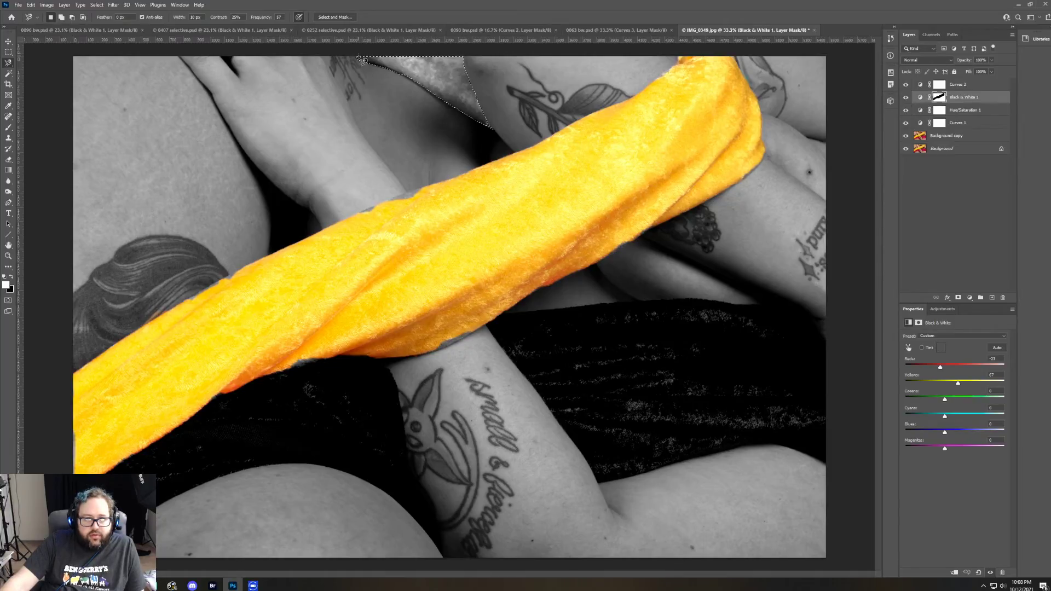
{"action": "key", "text": "Delete"}
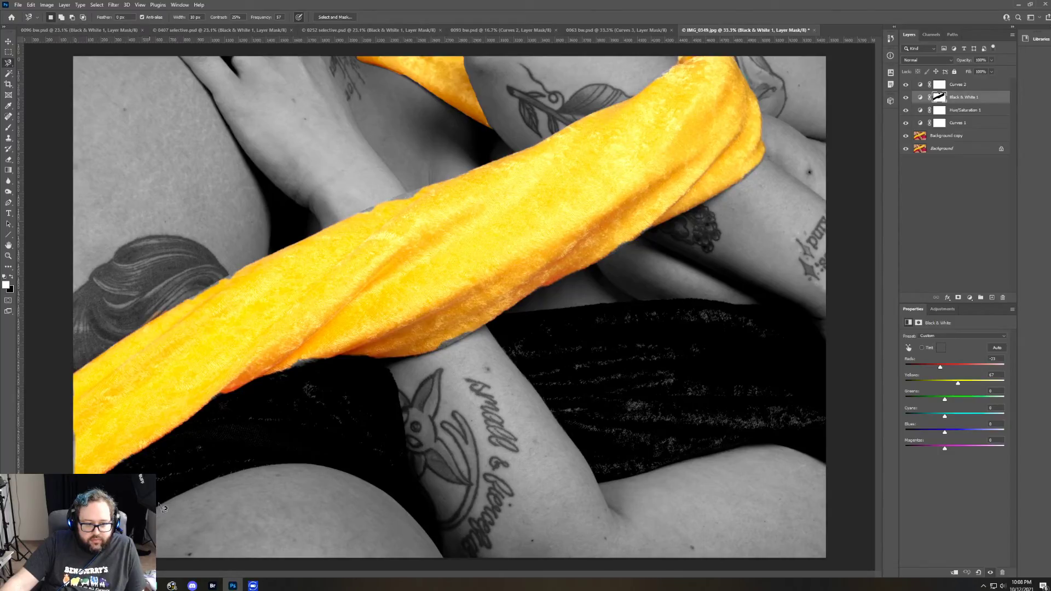
Step: Outline the dark cloth below the yellow band, beside the bat-like tattoo, and fill it black on the mask to bring back its red
{"action": "mouse_move", "coordinate": [212, 485]}
{"action": "left_mouse_down"}
{"action": "mouse_move", "coordinate": [273, 465]}
{"action": "mouse_move", "coordinate": [349, 473]}
{"action": "mouse_move", "coordinate": [391, 496]}
{"action": "mouse_move", "coordinate": [446, 562]}
{"action": "mouse_move", "coordinate": [441, 518]}
{"action": "mouse_move", "coordinate": [401, 426]}
{"action": "mouse_move", "coordinate": [397, 381]}
{"action": "mouse_move", "coordinate": [376, 357]}
{"action": "mouse_move", "coordinate": [262, 380]}
{"action": "mouse_move", "coordinate": [115, 470]}
{"action": "left_mouse_up"}
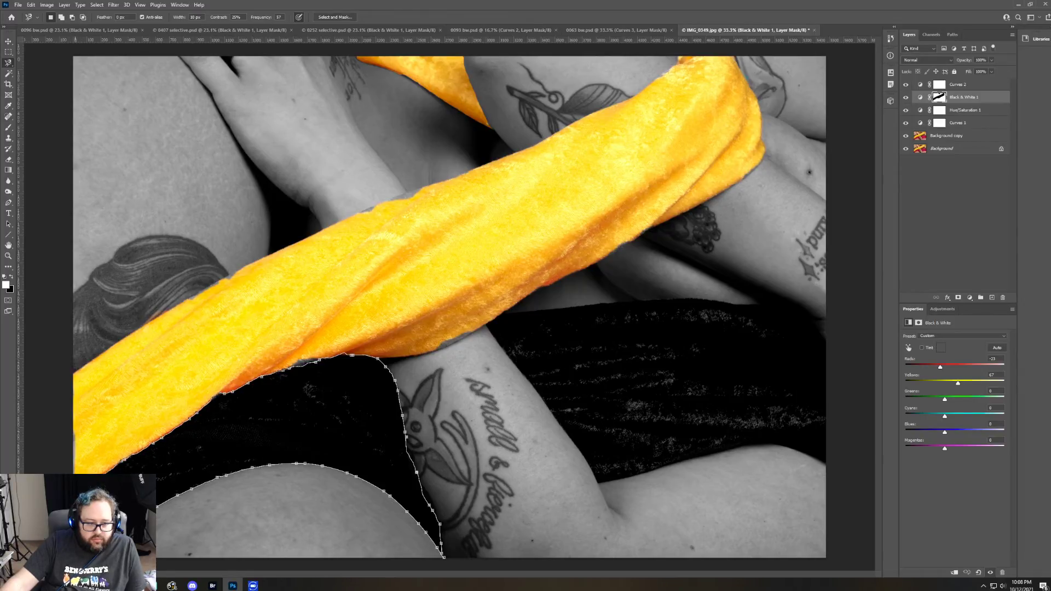
{"action": "key", "text": "Return"}
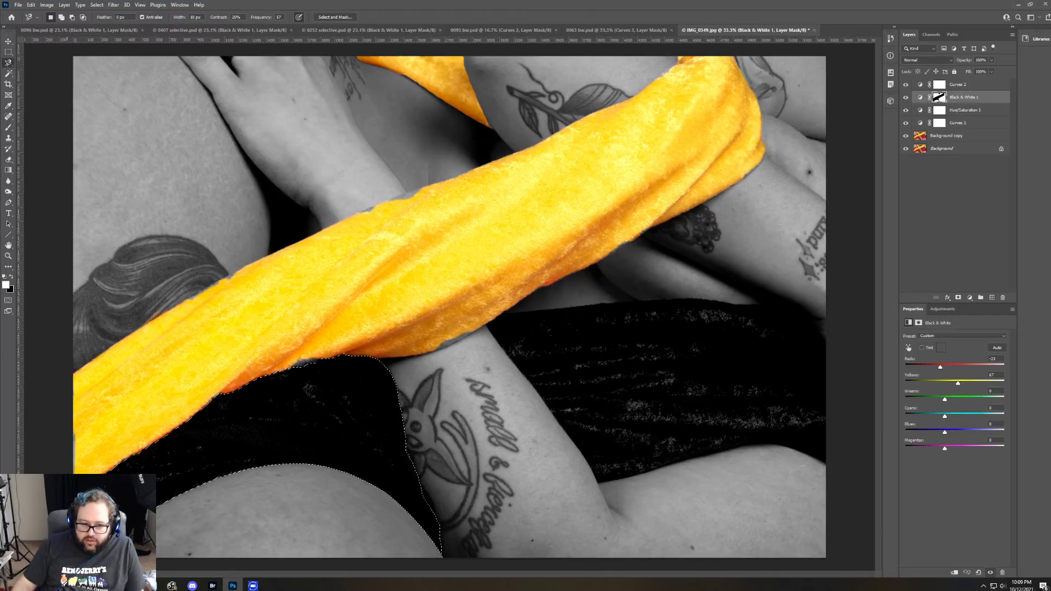
{"action": "key", "text": "ctrl+BackSpace"}
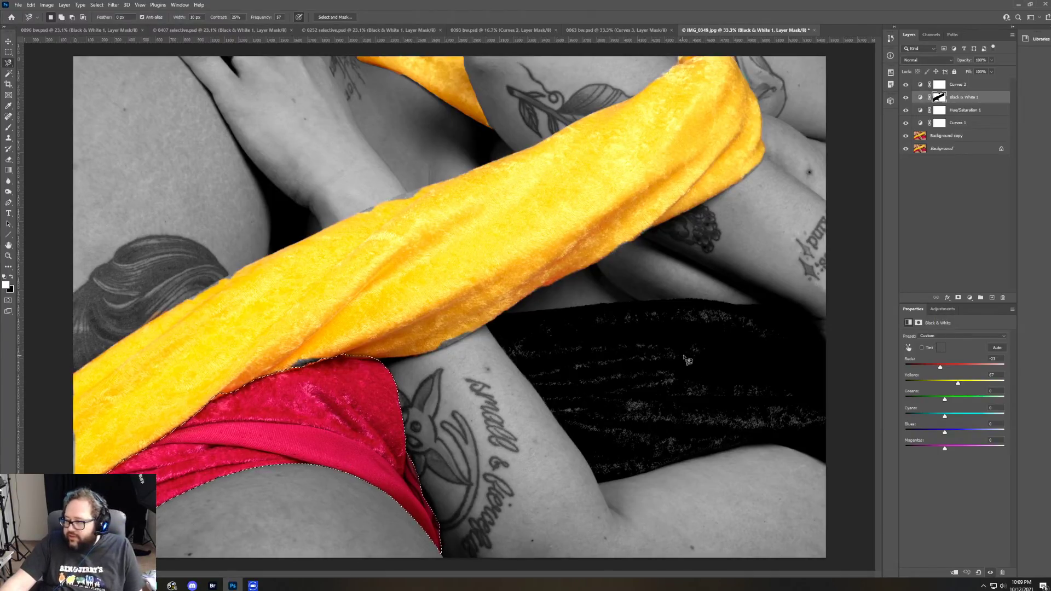
Step: Outline the remaining dark cloth on the other side of the tattooed forearm, mask it black to restore its red, and deselect
{"action": "left_click", "coordinate": [598, 484]}
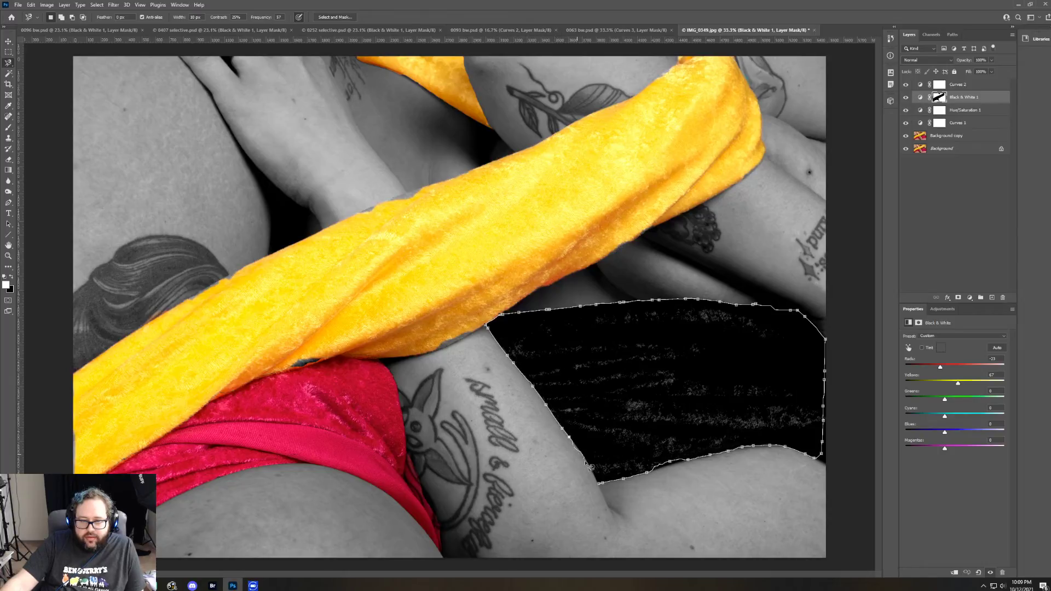
{"action": "left_click", "coordinate": [603, 487]}
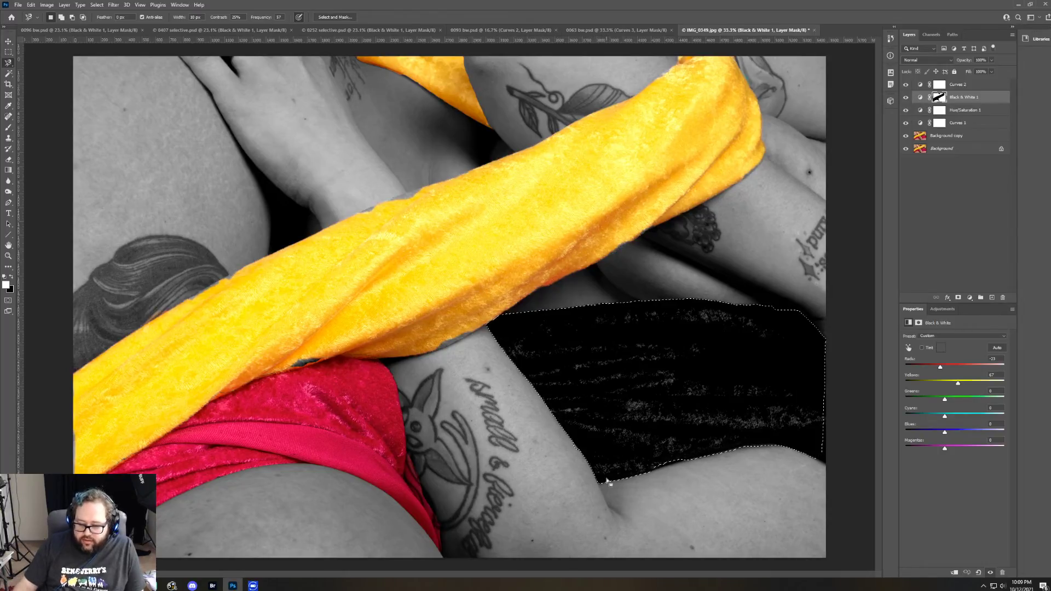
{"action": "key", "text": "Delete"}
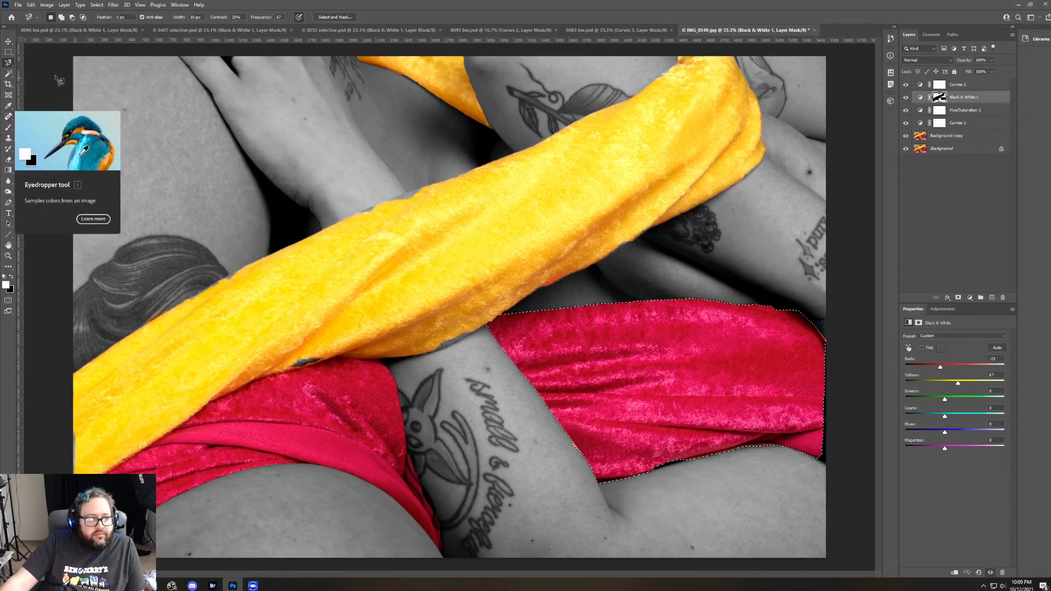
{"action": "left_click", "coordinate": [8, 53]}
{"action": "left_click", "coordinate": [38, 59]}
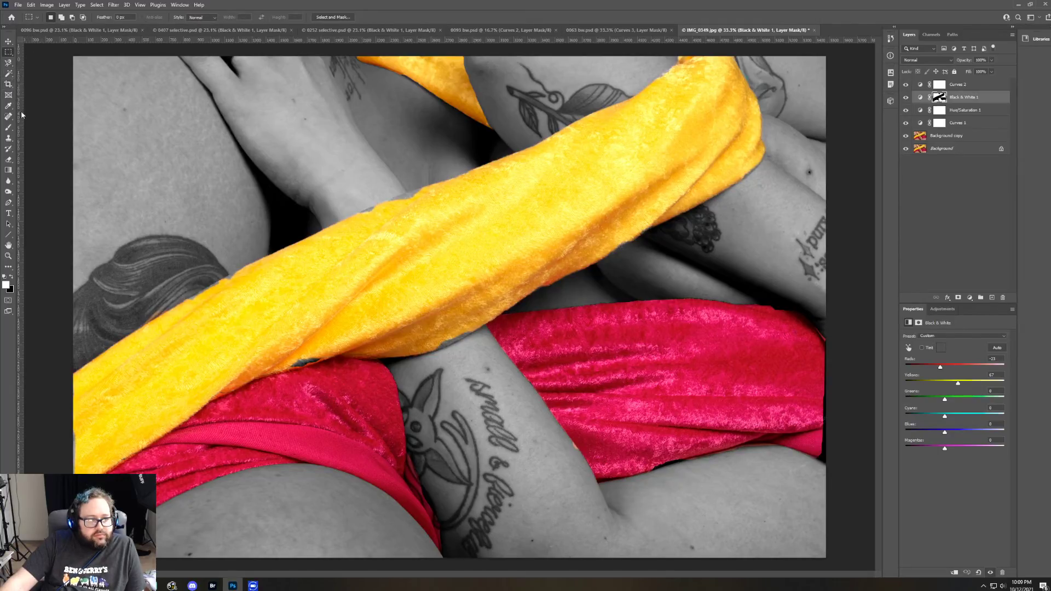
Step: Enlarge the Eraser and clear the grey gap on the mask between the yellow band and the red cloth below it
{"action": "left_click", "coordinate": [9, 159]}
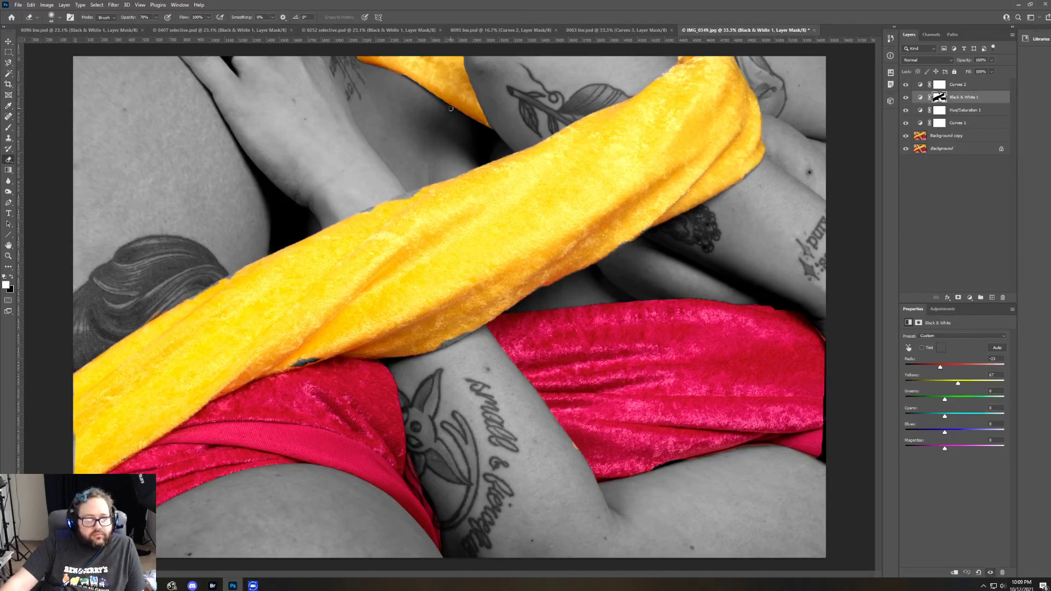
{"action": "left_click", "coordinate": [60, 18]}
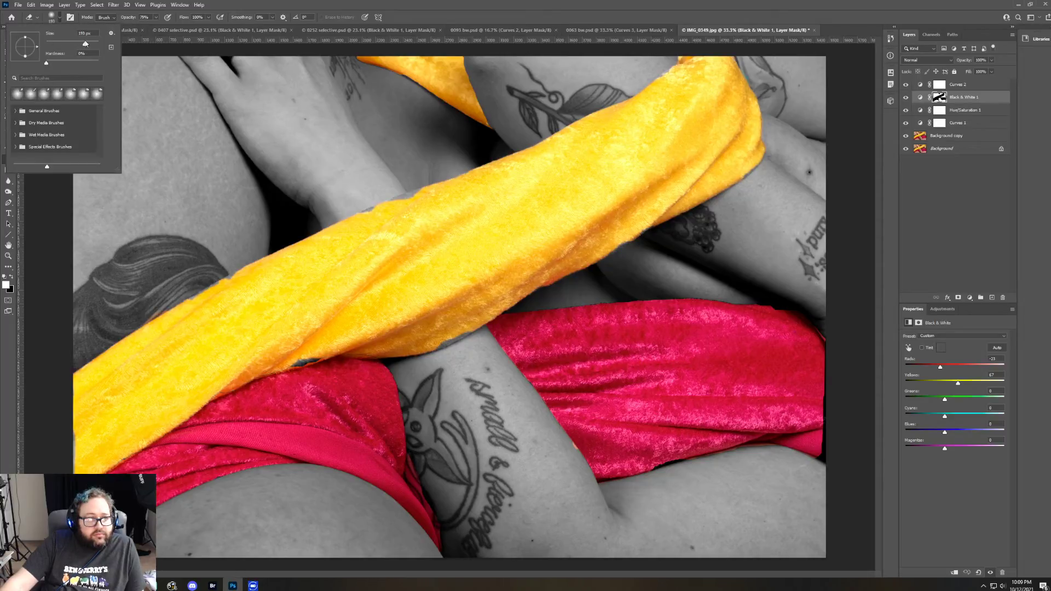
{"action": "key", "text": "Return"}
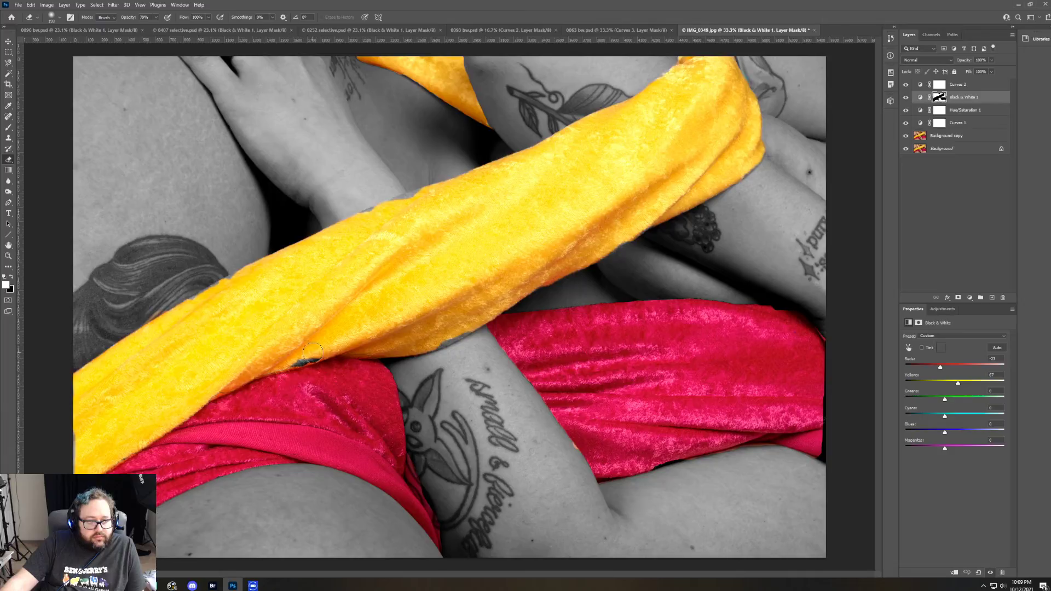
{"action": "left_click_drag", "start_coordinate": [312, 352], "coordinate": [296, 359]}
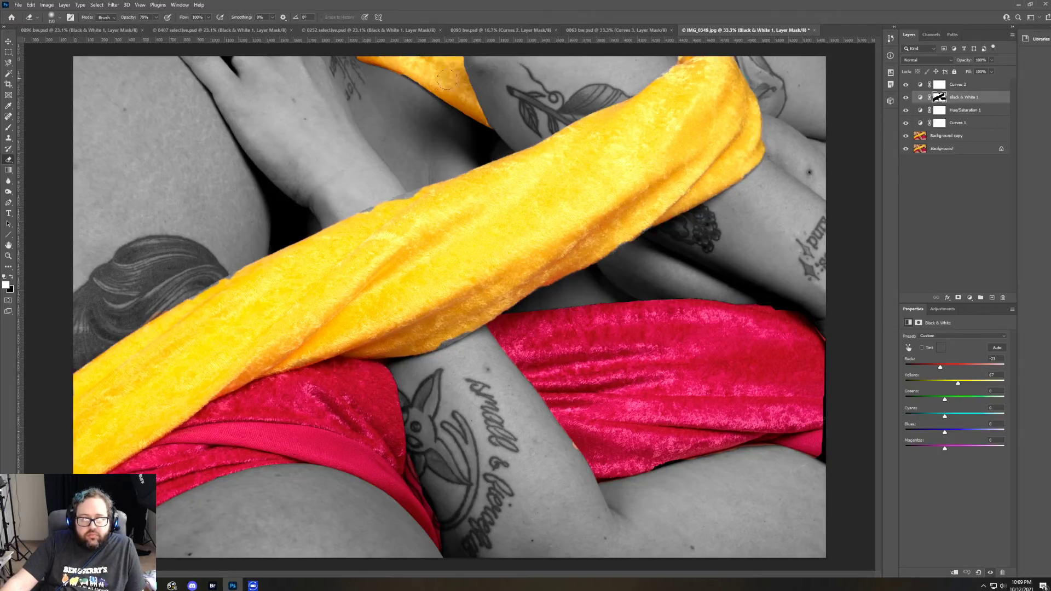
Step: Erase with white along the lower edge of the upper yellow fabric piece to turn that edge back to black and white
{"action": "left_click", "coordinate": [8, 258]}
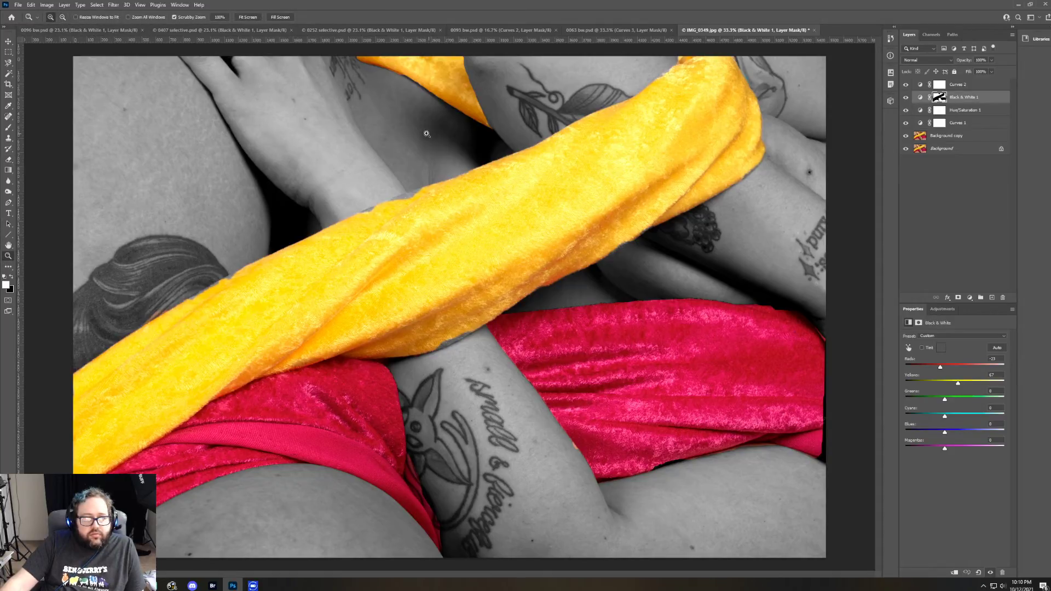
{"action": "left_click_drag", "start_coordinate": [394, 81], "coordinate": [365, 132]}
{"action": "scroll", "coordinate": [365, 131], "scroll_direction": "up", "scroll_amount": 3}
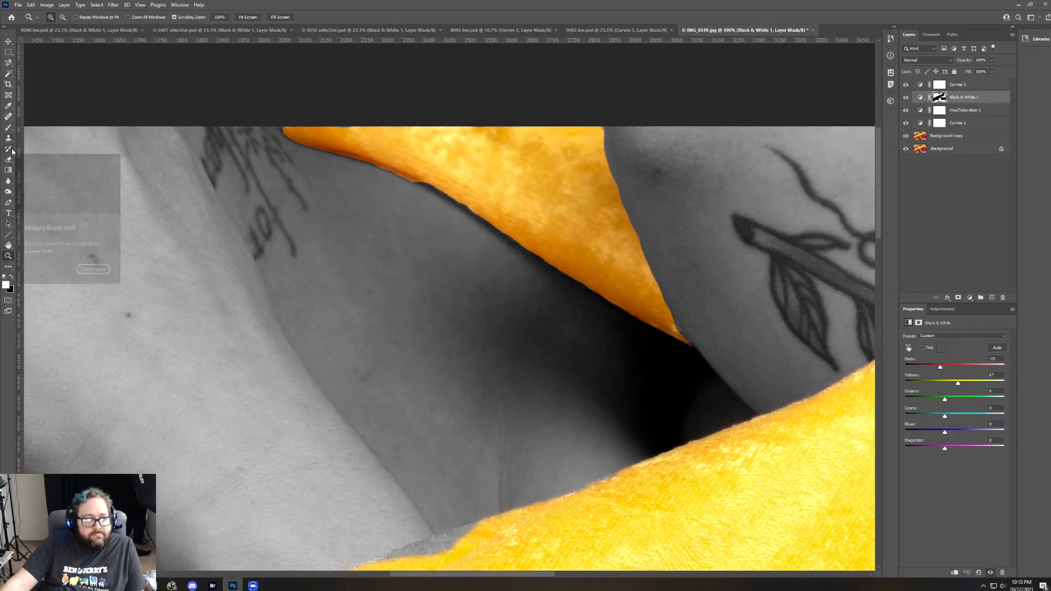
{"action": "key", "text": "e"}
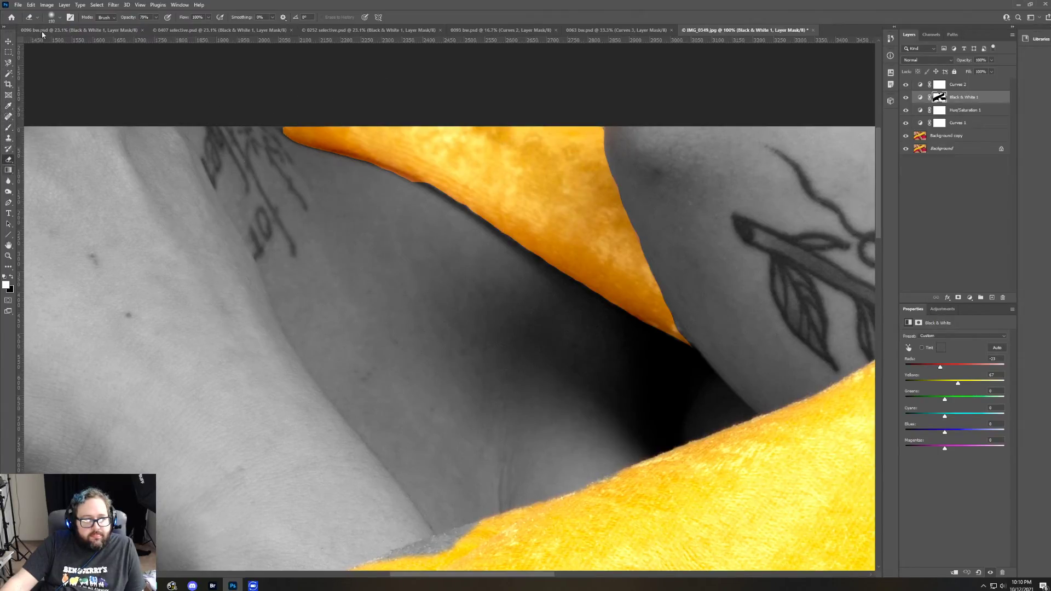
{"action": "left_click", "coordinate": [10, 276]}
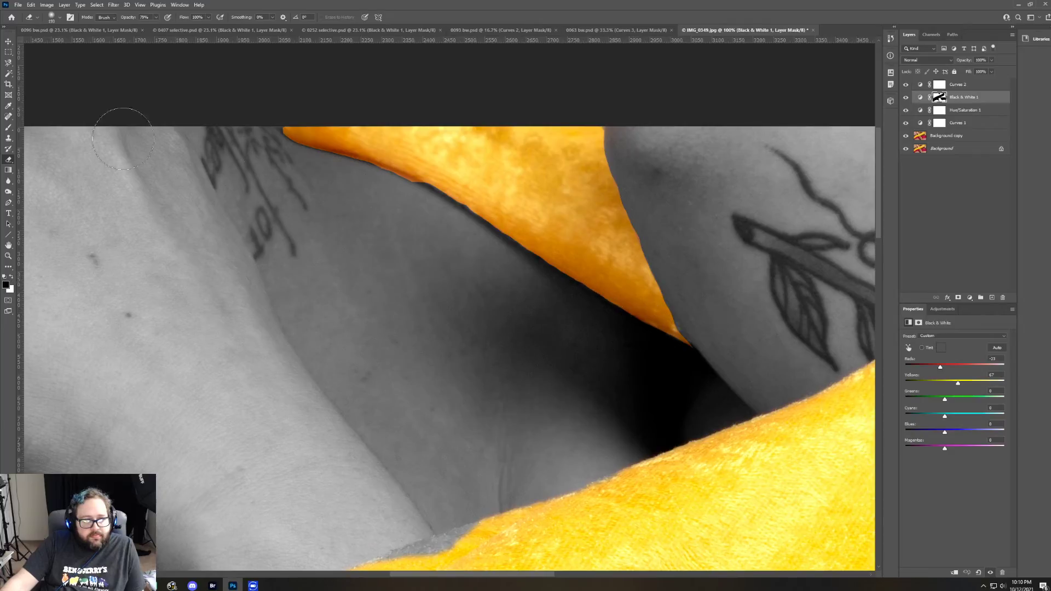
{"action": "mouse_move", "coordinate": [268, 156]}
{"action": "left_mouse_down"}
{"action": "mouse_move", "coordinate": [354, 172]}
{"action": "mouse_move", "coordinate": [398, 194]}
{"action": "mouse_move", "coordinate": [328, 165]}
{"action": "mouse_move", "coordinate": [347, 184]}
{"action": "left_mouse_up"}
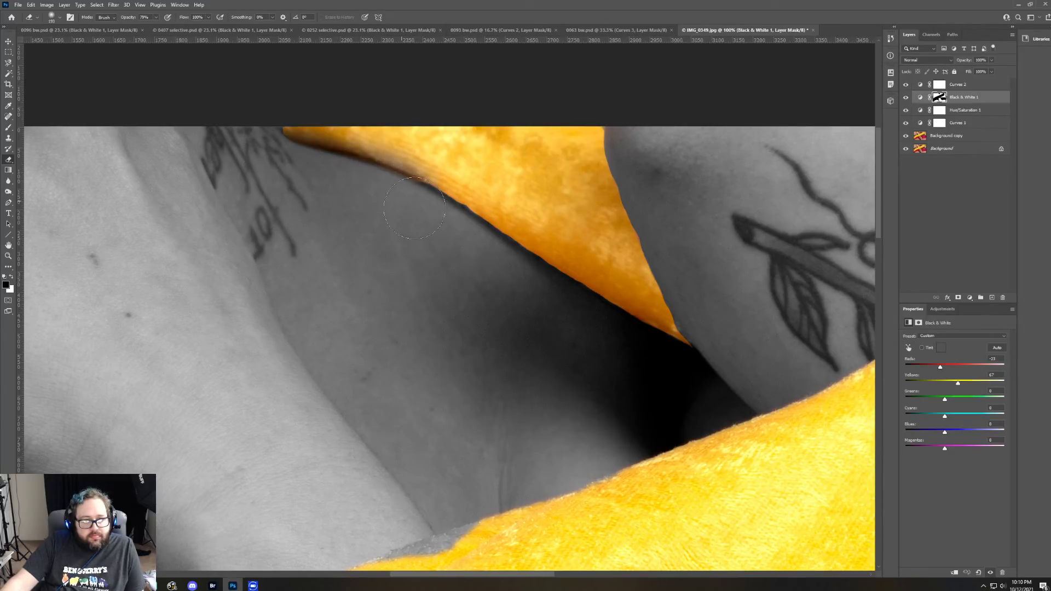
{"action": "mouse_move", "coordinate": [414, 207]}
{"action": "left_mouse_down"}
{"action": "mouse_move", "coordinate": [684, 343]}
{"action": "mouse_move", "coordinate": [458, 202]}
{"action": "mouse_move", "coordinate": [289, 145]}
{"action": "mouse_move", "coordinate": [364, 147]}
{"action": "mouse_move", "coordinate": [582, 267]}
{"action": "mouse_move", "coordinate": [696, 351]}
{"action": "mouse_move", "coordinate": [584, 319]}
{"action": "mouse_move", "coordinate": [460, 265]}
{"action": "mouse_move", "coordinate": [718, 349]}
{"action": "mouse_move", "coordinate": [582, 319]}
{"action": "mouse_move", "coordinate": [463, 231]}
{"action": "mouse_move", "coordinate": [288, 135]}
{"action": "mouse_move", "coordinate": [341, 126]}
{"action": "mouse_move", "coordinate": [265, 126]}
{"action": "mouse_move", "coordinate": [301, 128]}
{"action": "mouse_move", "coordinate": [470, 236]}
{"action": "mouse_move", "coordinate": [663, 325]}
{"action": "left_mouse_up"}
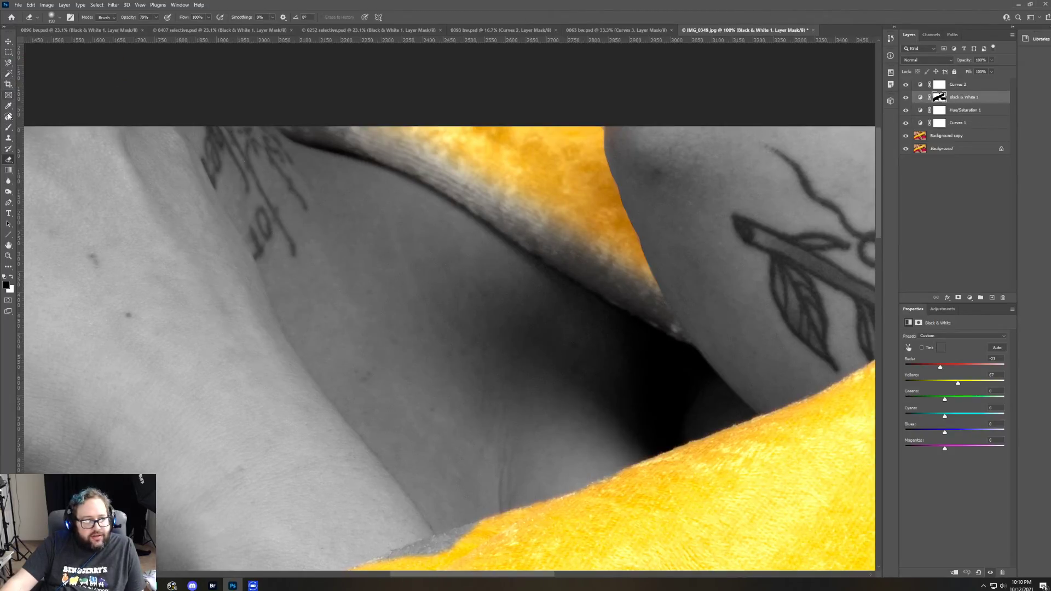
Step: Erase with black on the mask along the lower edge of the upper yellow fabric piece to restore its yellow down to the tip
{"action": "left_click", "coordinate": [12, 277]}
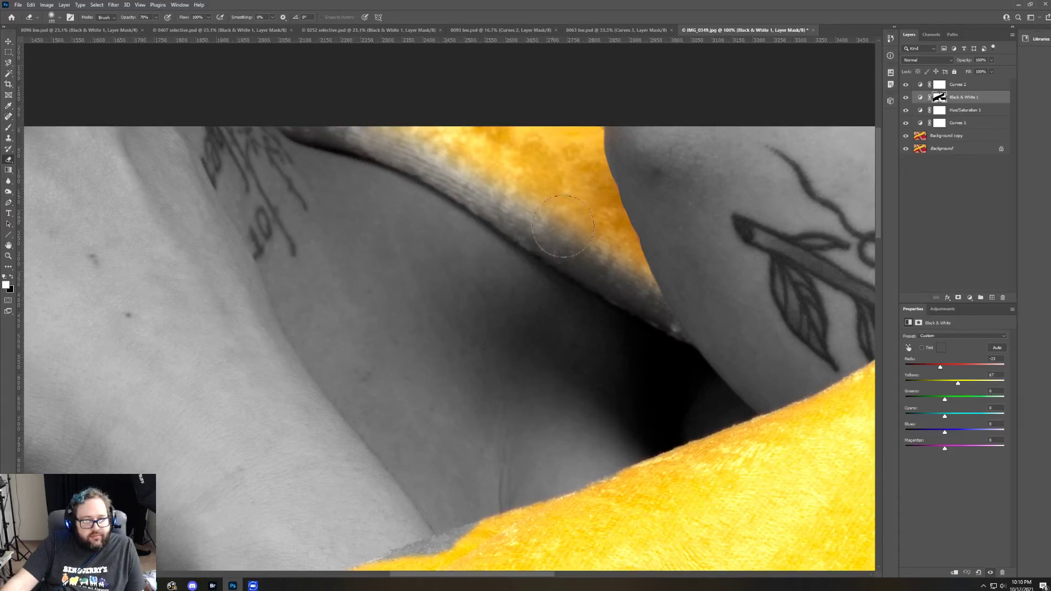
{"action": "mouse_move", "coordinate": [622, 293]}
{"action": "left_mouse_down"}
{"action": "mouse_move", "coordinate": [600, 264]}
{"action": "mouse_move", "coordinate": [457, 172]}
{"action": "mouse_move", "coordinate": [296, 122]}
{"action": "left_mouse_up"}
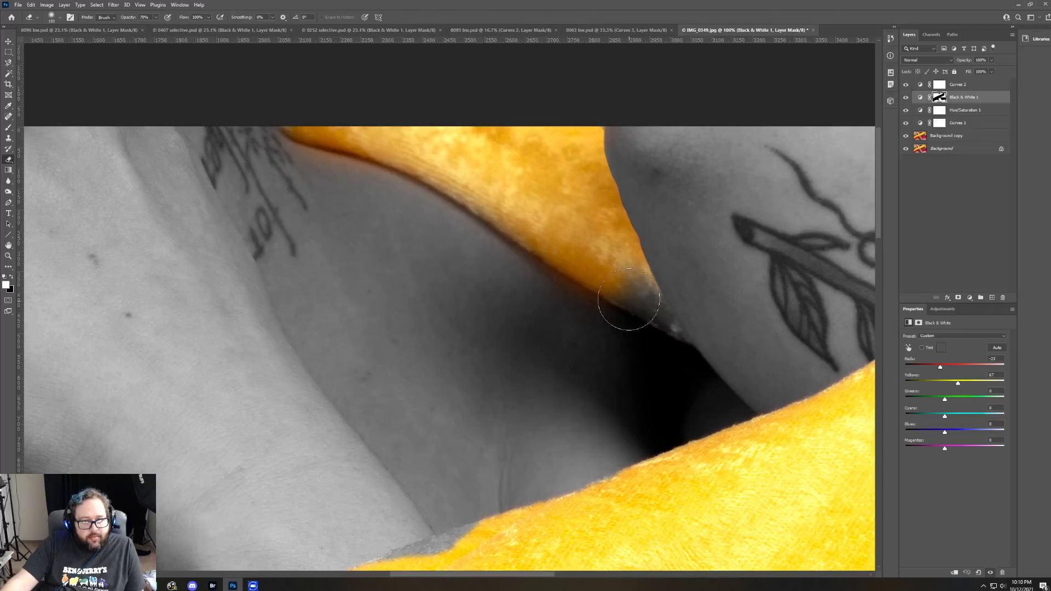
{"action": "left_click_drag", "start_coordinate": [623, 300], "coordinate": [659, 347]}
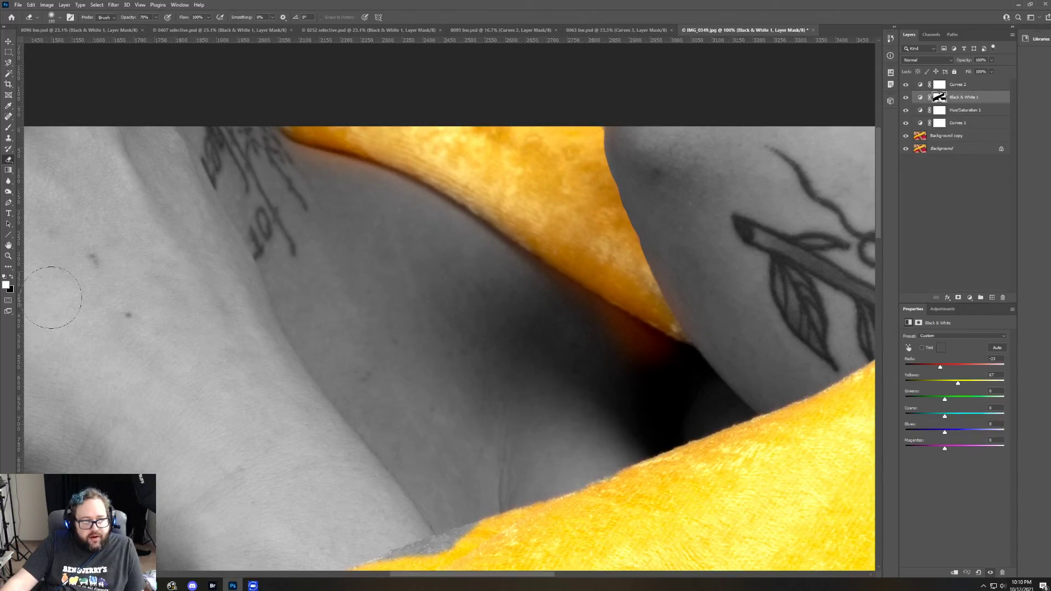
Step: Erase with white over the skin beside and below the upper yellow piece to remove the colour spill
{"action": "left_click_drag", "start_coordinate": [704, 304], "coordinate": [695, 289]}
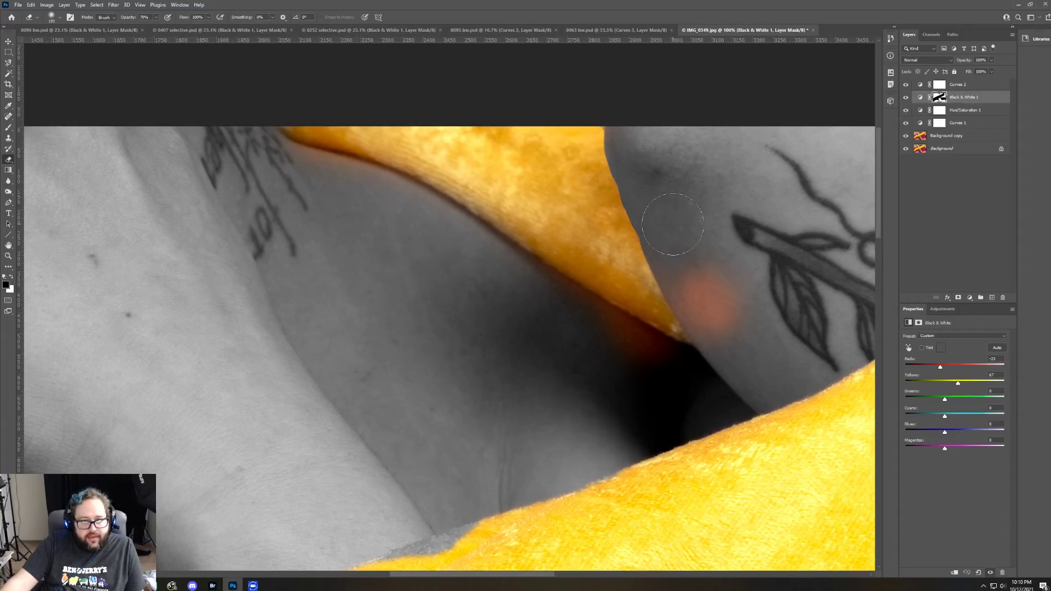
{"action": "mouse_move", "coordinate": [701, 270]}
{"action": "left_mouse_down"}
{"action": "mouse_move", "coordinate": [731, 331]}
{"action": "mouse_move", "coordinate": [695, 297]}
{"action": "mouse_move", "coordinate": [716, 319]}
{"action": "left_mouse_up"}
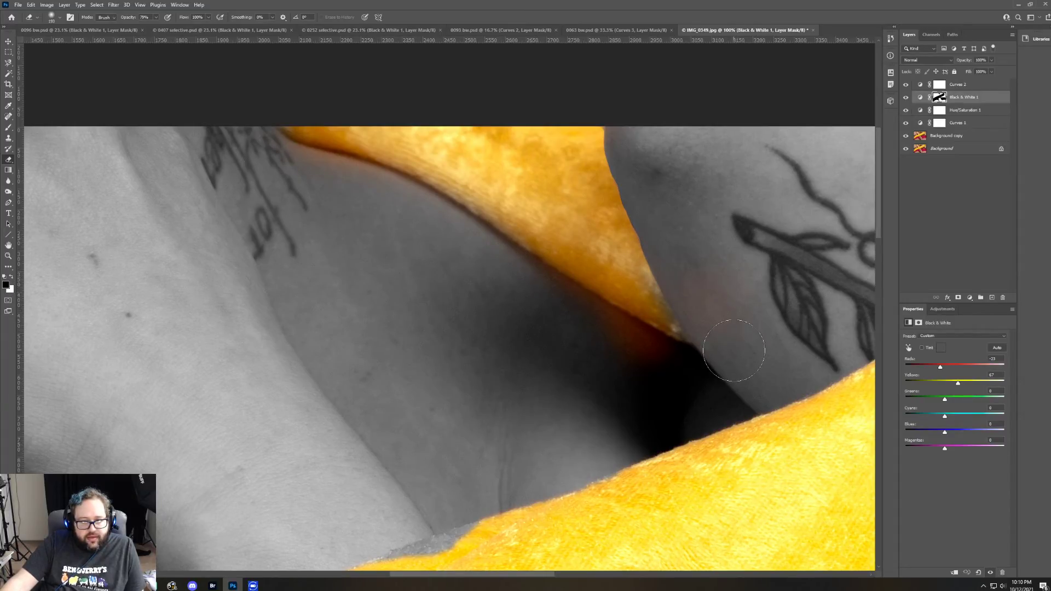
{"action": "left_click_drag", "start_coordinate": [304, 176], "coordinate": [371, 192]}
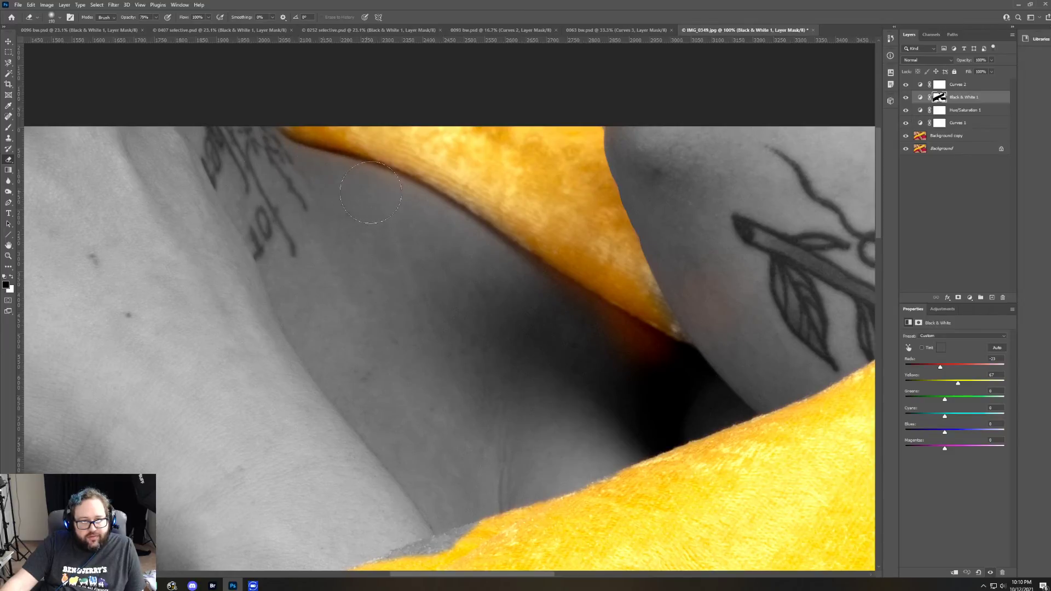
{"action": "mouse_move", "coordinate": [544, 307]}
{"action": "left_mouse_down"}
{"action": "mouse_move", "coordinate": [656, 367]}
{"action": "mouse_move", "coordinate": [584, 325]}
{"action": "left_mouse_up"}
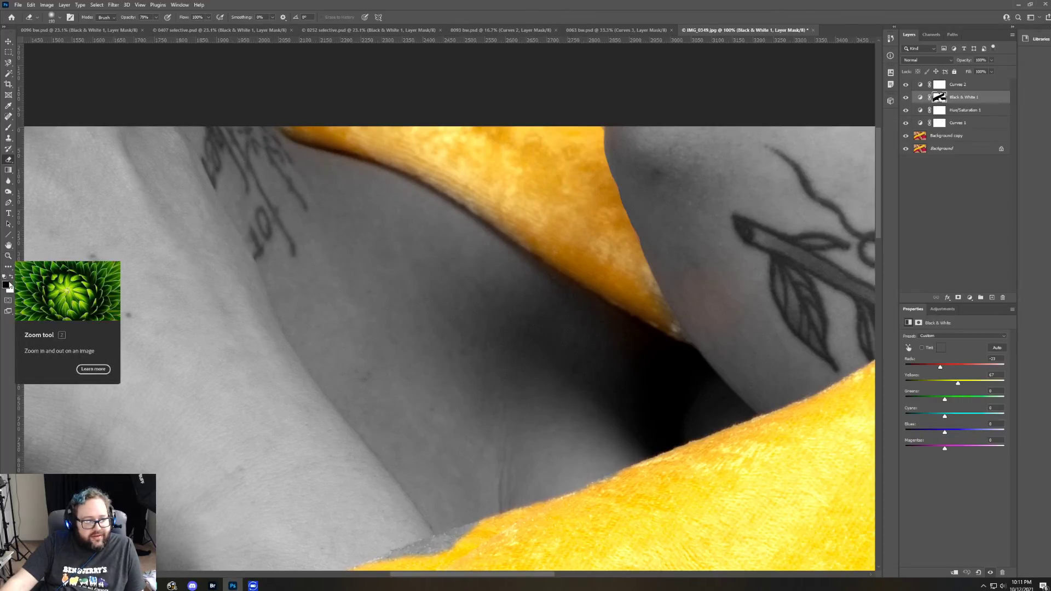
Step: Erase the grey gap along the yellow band's upper edge with black to restore yellow, and clean the spill above it with white
{"action": "left_click", "coordinate": [11, 277]}
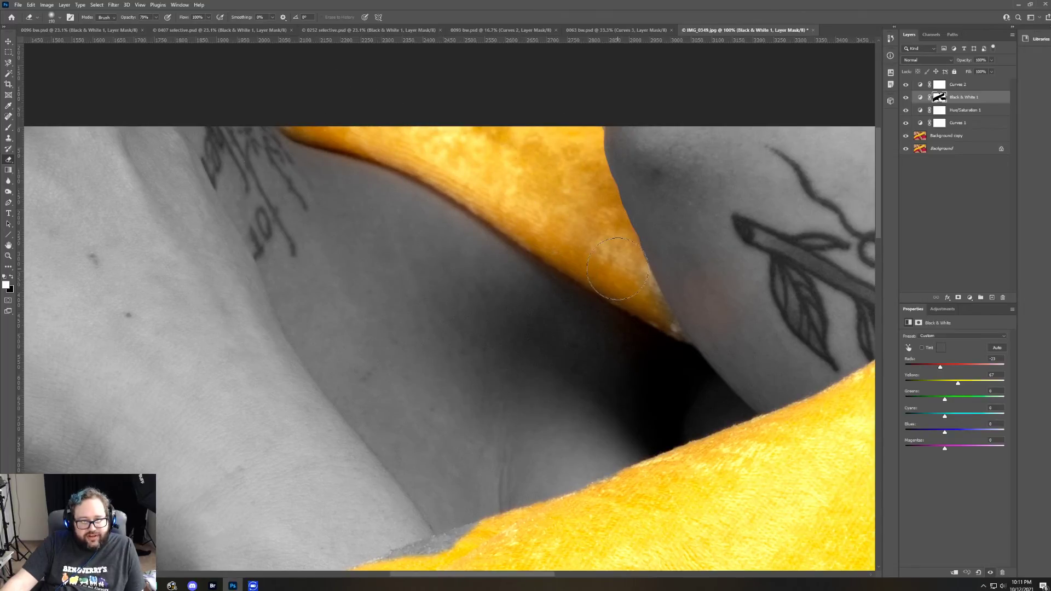
{"action": "scroll", "coordinate": [447, 241], "scroll_direction": "down", "scroll_amount": 5}
{"action": "scroll", "coordinate": [473, 307], "scroll_direction": "down", "scroll_amount": 1}
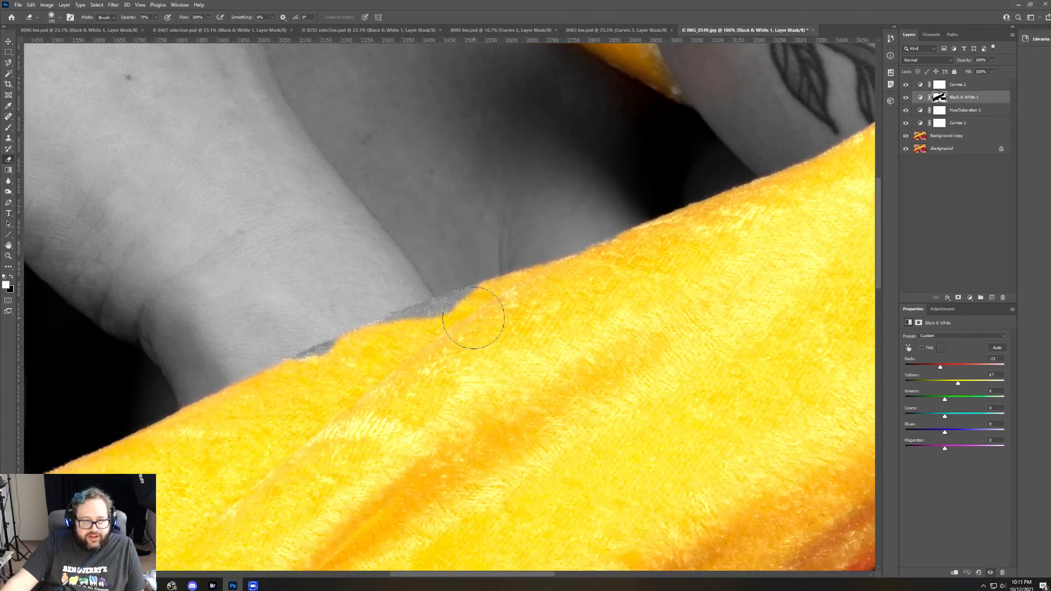
{"action": "mouse_move", "coordinate": [475, 316]}
{"action": "left_mouse_down"}
{"action": "mouse_move", "coordinate": [373, 351]}
{"action": "mouse_move", "coordinate": [397, 342]}
{"action": "mouse_move", "coordinate": [393, 389]}
{"action": "mouse_move", "coordinate": [404, 402]}
{"action": "mouse_move", "coordinate": [379, 348]}
{"action": "mouse_move", "coordinate": [334, 397]}
{"action": "mouse_move", "coordinate": [320, 378]}
{"action": "mouse_move", "coordinate": [482, 312]}
{"action": "mouse_move", "coordinate": [321, 376]}
{"action": "left_mouse_up"}
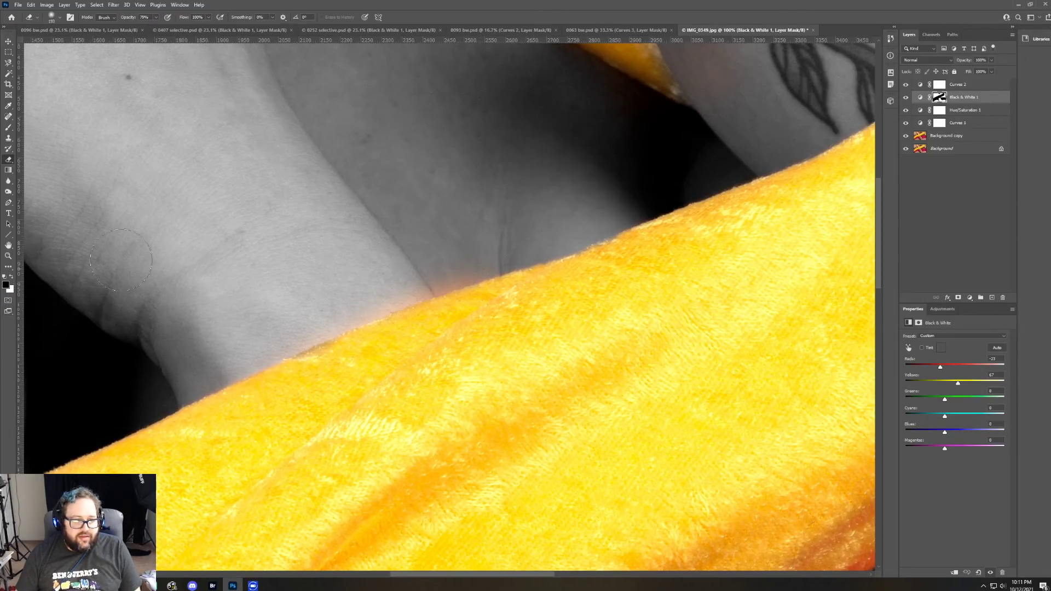
{"action": "mouse_move", "coordinate": [469, 253]}
{"action": "left_mouse_down"}
{"action": "mouse_move", "coordinate": [228, 338]}
{"action": "mouse_move", "coordinate": [305, 310]}
{"action": "left_mouse_up"}
Step: Erase with white over the wavy hair tattoo beside the yellow band to remove the orange spill from the skin
{"action": "scroll", "coordinate": [140, 411], "scroll_direction": "down", "scroll_amount": 5}
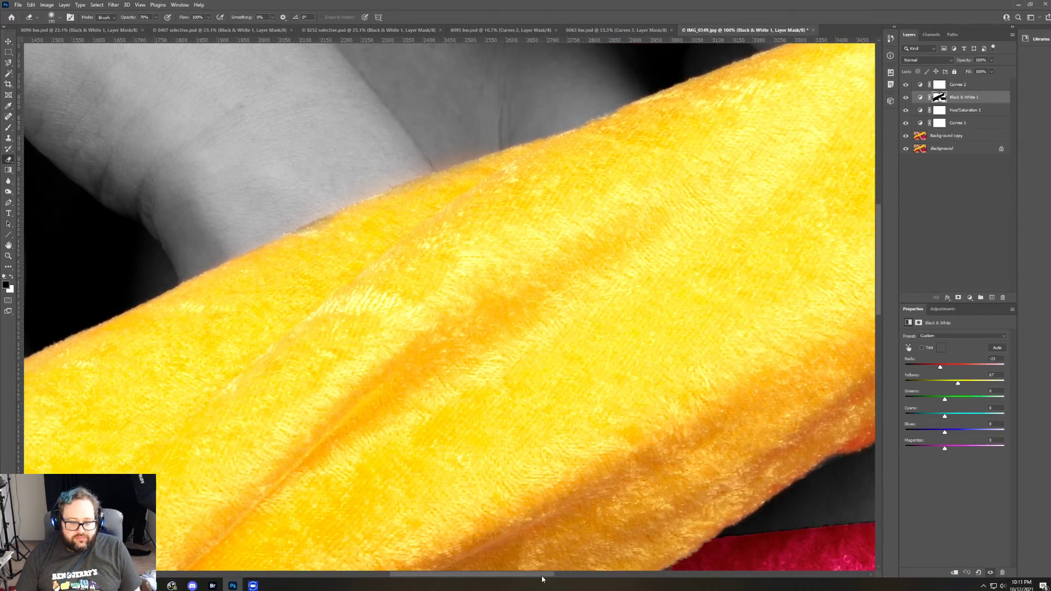
{"action": "left_click_drag", "start_coordinate": [541, 576], "coordinate": [411, 578]}
{"action": "scroll", "coordinate": [354, 563], "scroll_direction": "down", "scroll_amount": 5}
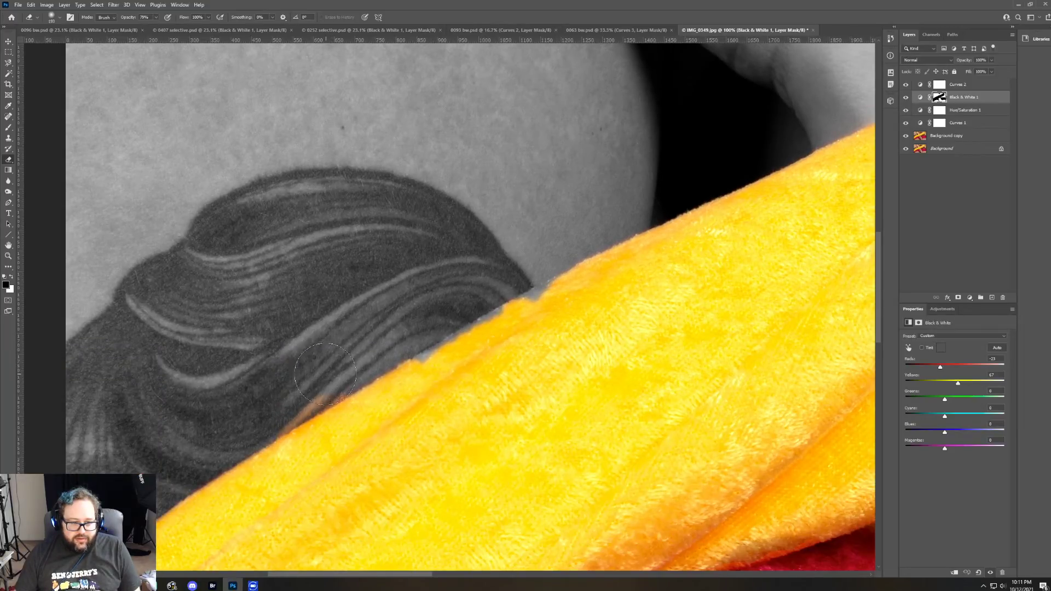
{"action": "mouse_move", "coordinate": [325, 374]}
{"action": "left_mouse_down"}
{"action": "mouse_move", "coordinate": [240, 415]}
{"action": "mouse_move", "coordinate": [249, 418]}
{"action": "mouse_move", "coordinate": [328, 384]}
{"action": "mouse_move", "coordinate": [232, 423]}
{"action": "left_mouse_up"}
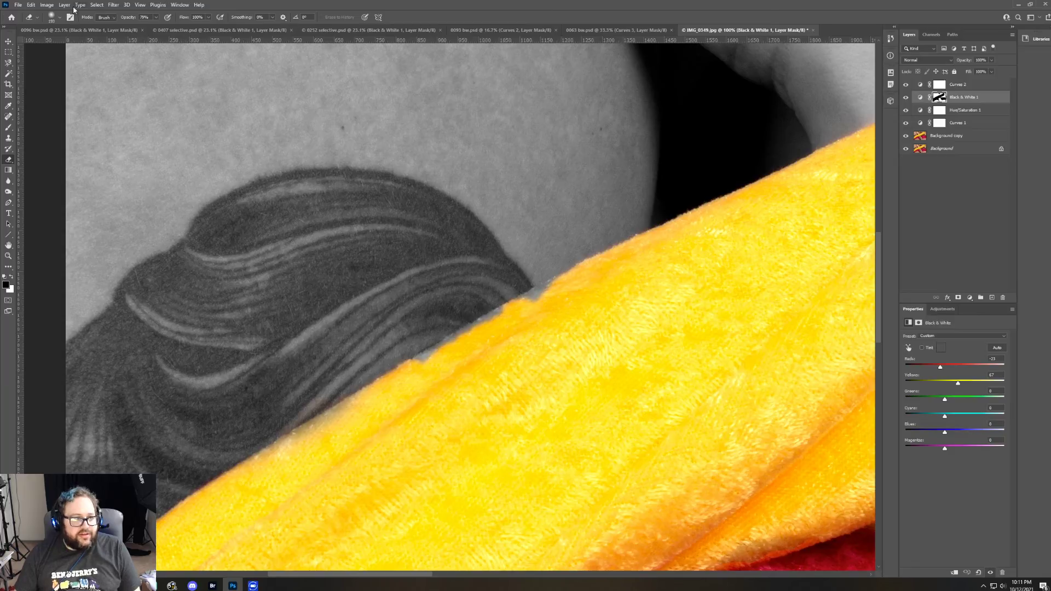
Step: Reduce the Eraser size and erase with black along the band's edge beside the wavy hair tattoo to fill the grey gaps with yellow
{"action": "left_click", "coordinate": [60, 17]}
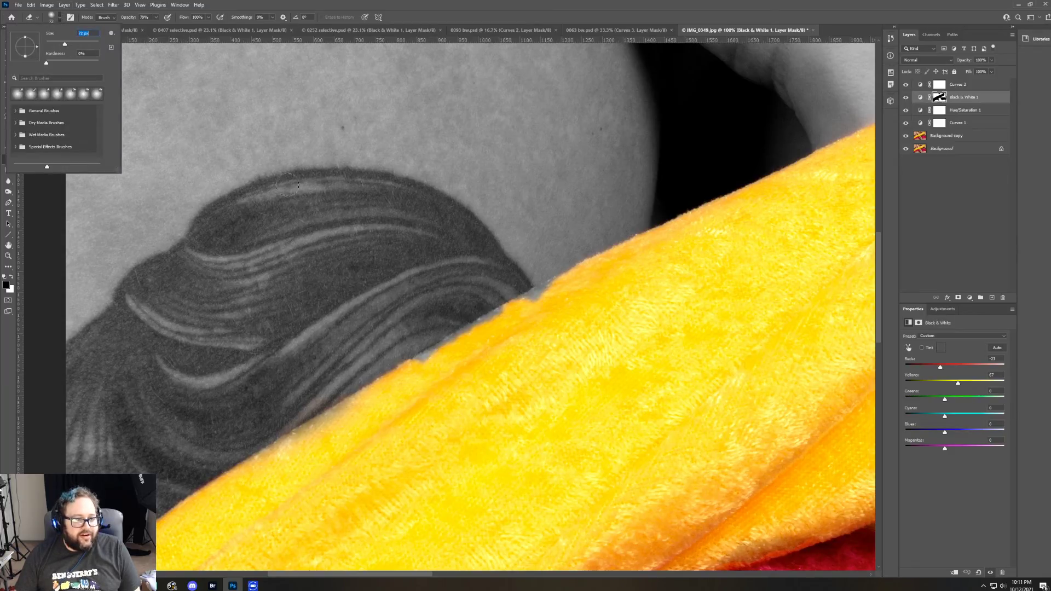
{"action": "key", "text": "Return"}
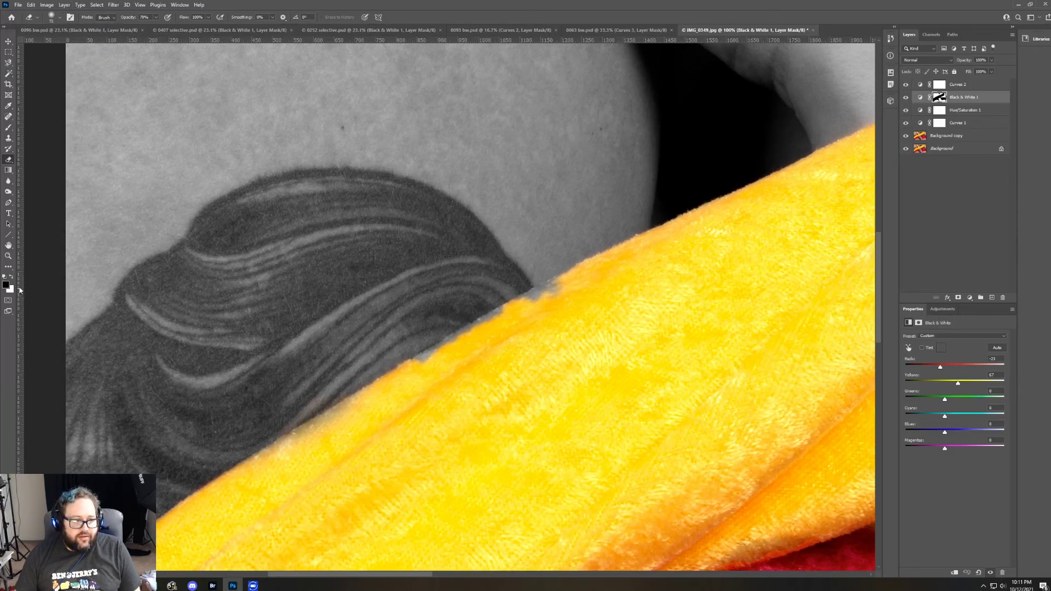
{"action": "key", "text": "x"}
{"action": "mouse_move", "coordinate": [554, 296]}
{"action": "left_mouse_down"}
{"action": "mouse_move", "coordinate": [493, 315]}
{"action": "mouse_move", "coordinate": [303, 441]}
{"action": "left_mouse_up"}
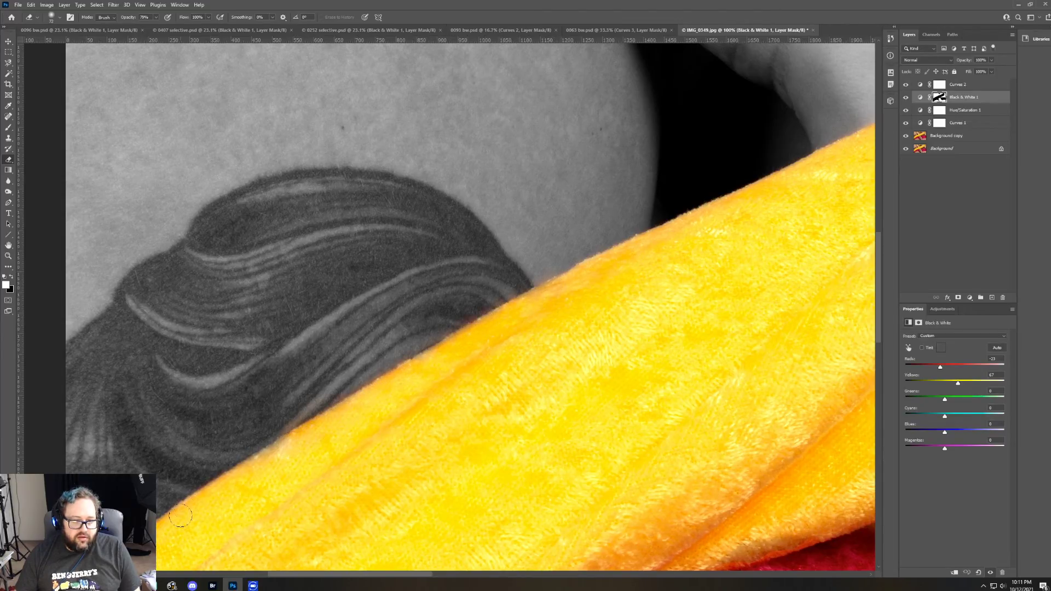
Step: Erase with white along the skin at the lower end of the red cloth to remove the reddish spill
{"action": "scroll", "coordinate": [180, 515], "scroll_direction": "down", "scroll_amount": 5}
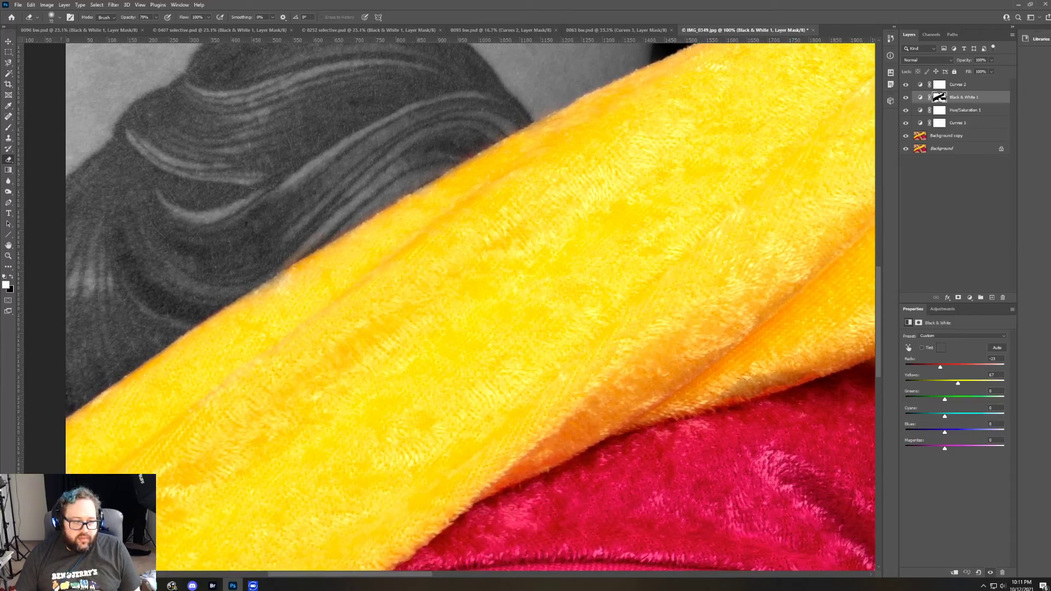
{"action": "scroll", "coordinate": [181, 515], "scroll_direction": "down", "scroll_amount": 12}
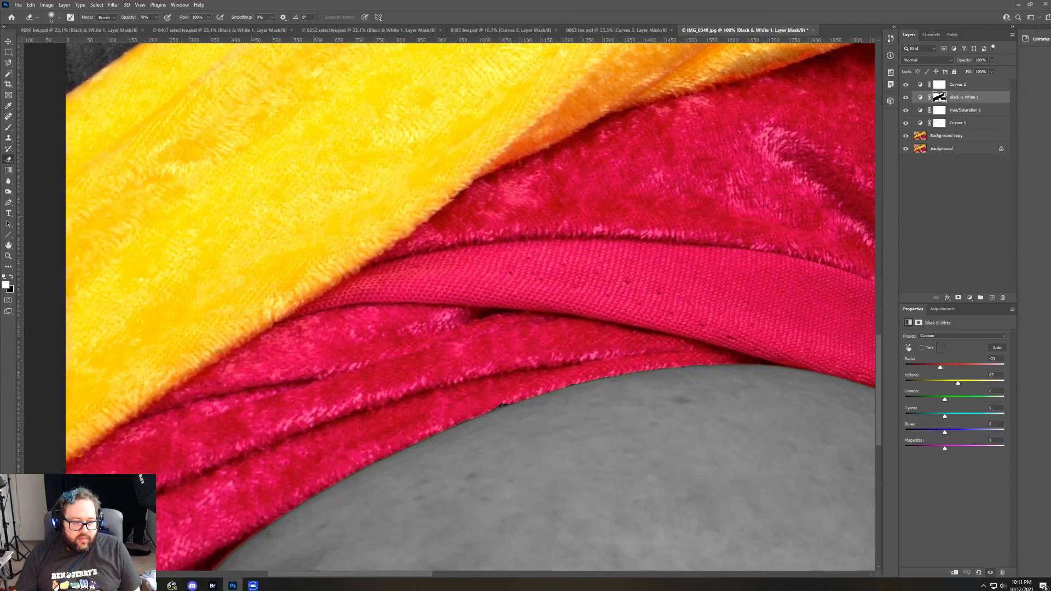
{"action": "scroll", "coordinate": [199, 483], "scroll_direction": "down", "scroll_amount": 4}
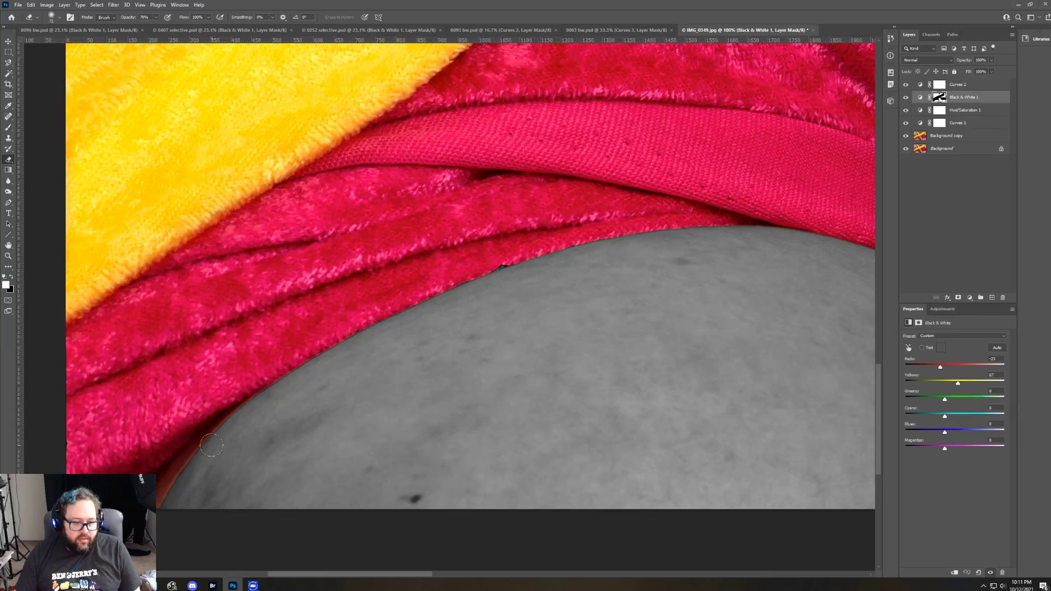
{"action": "left_click_drag", "start_coordinate": [211, 445], "coordinate": [204, 451]}
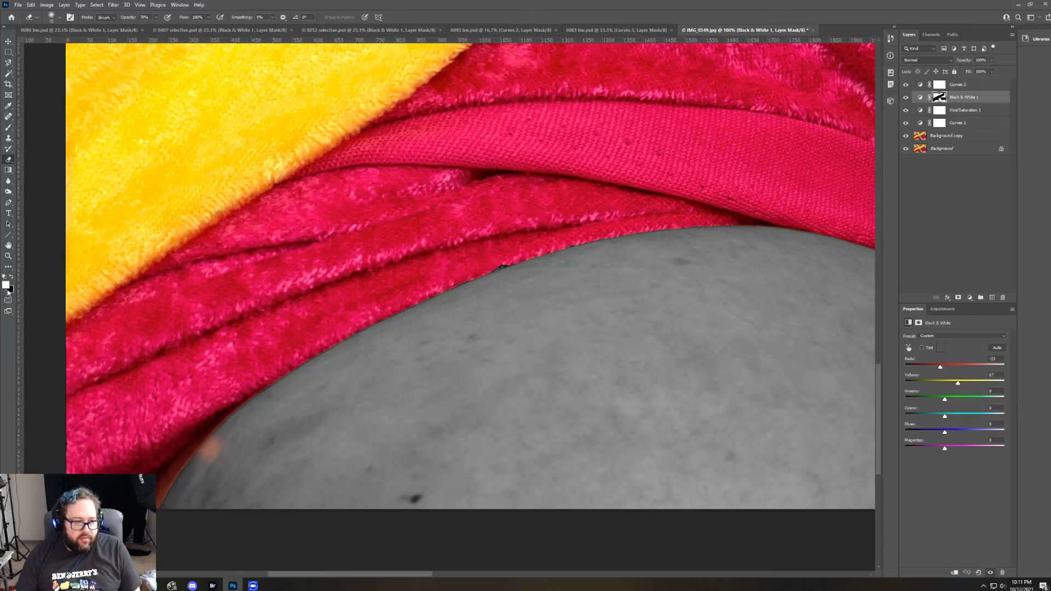
{"action": "mouse_move", "coordinate": [227, 434]}
{"action": "left_mouse_down"}
{"action": "mouse_move", "coordinate": [188, 465]}
{"action": "mouse_move", "coordinate": [161, 517]}
{"action": "left_mouse_up"}
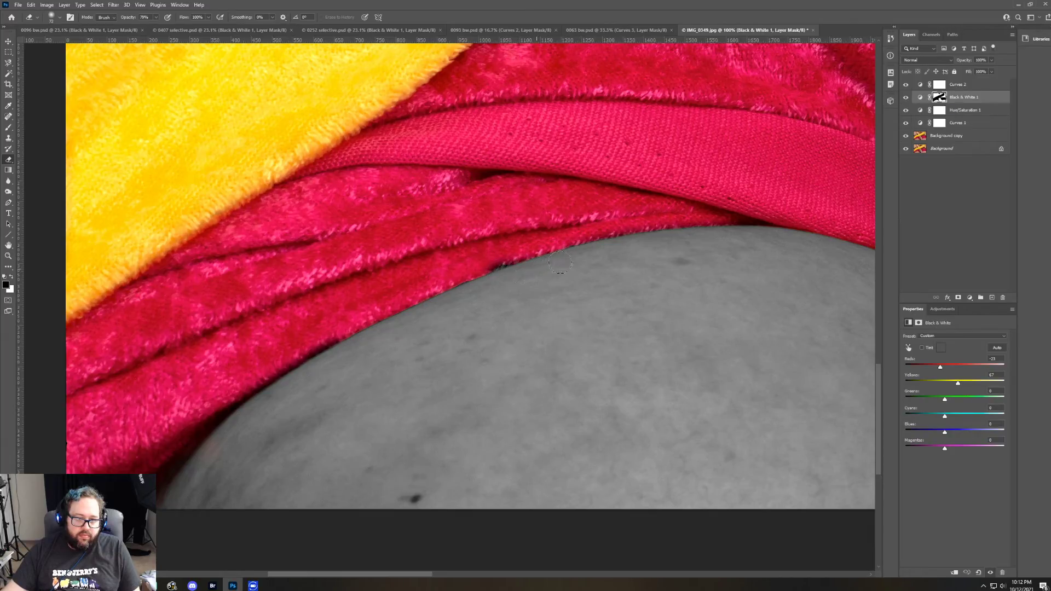
Step: Refine the red cloth's lower edge above the grey skin, erasing with white along the boundary and with black to restore the fabric's red
{"action": "left_click_drag", "start_coordinate": [565, 259], "coordinate": [314, 360]}
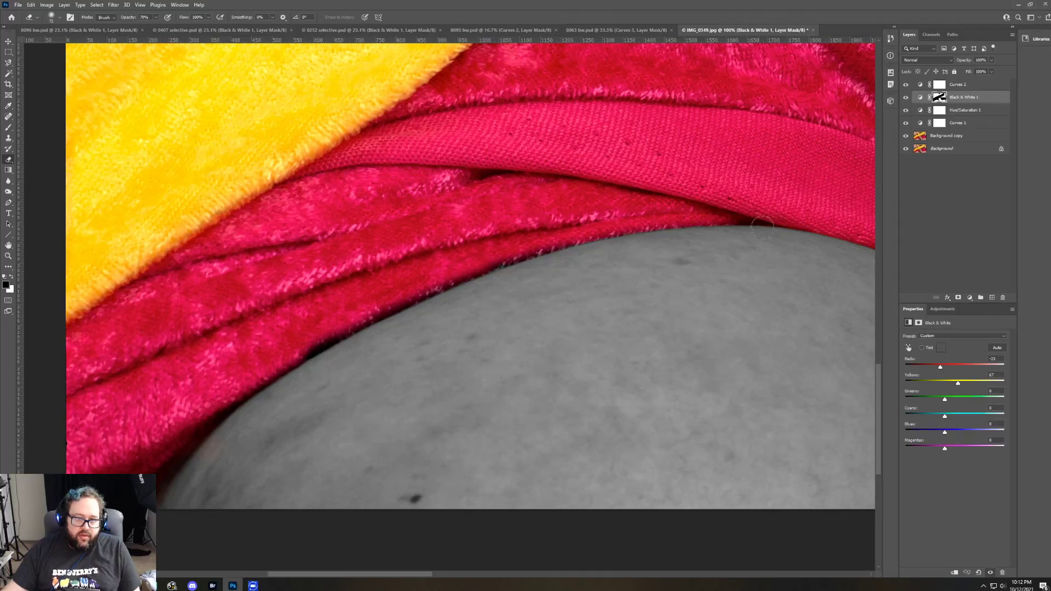
{"action": "mouse_move", "coordinate": [724, 235]}
{"action": "left_mouse_down"}
{"action": "mouse_move", "coordinate": [656, 235]}
{"action": "mouse_move", "coordinate": [559, 258]}
{"action": "mouse_move", "coordinate": [543, 273]}
{"action": "left_mouse_up"}
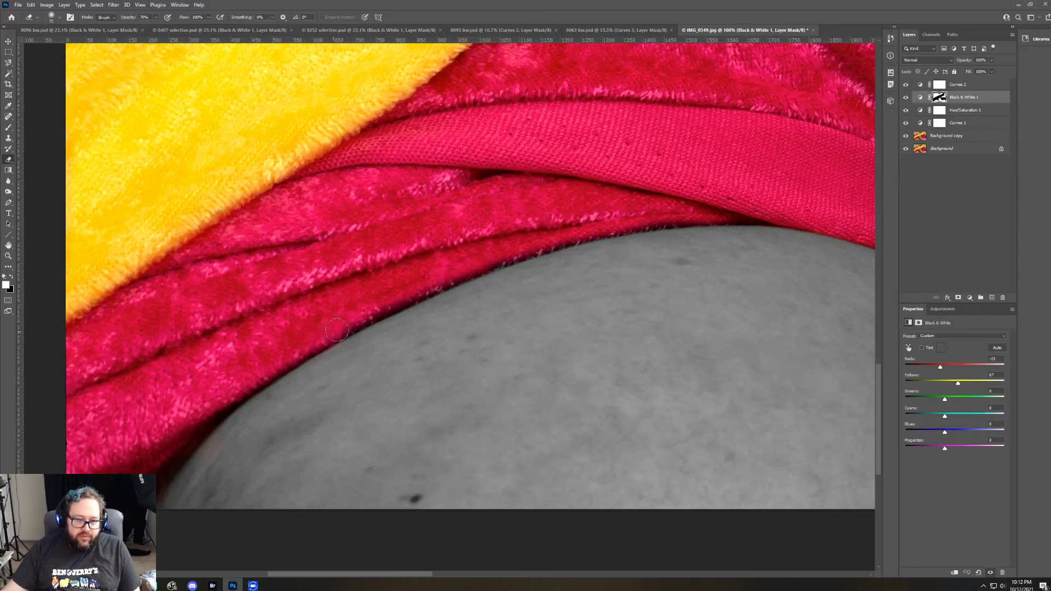
{"action": "mouse_move", "coordinate": [409, 291]}
{"action": "left_mouse_down"}
{"action": "mouse_move", "coordinate": [594, 229]}
{"action": "mouse_move", "coordinate": [687, 216]}
{"action": "left_mouse_up"}
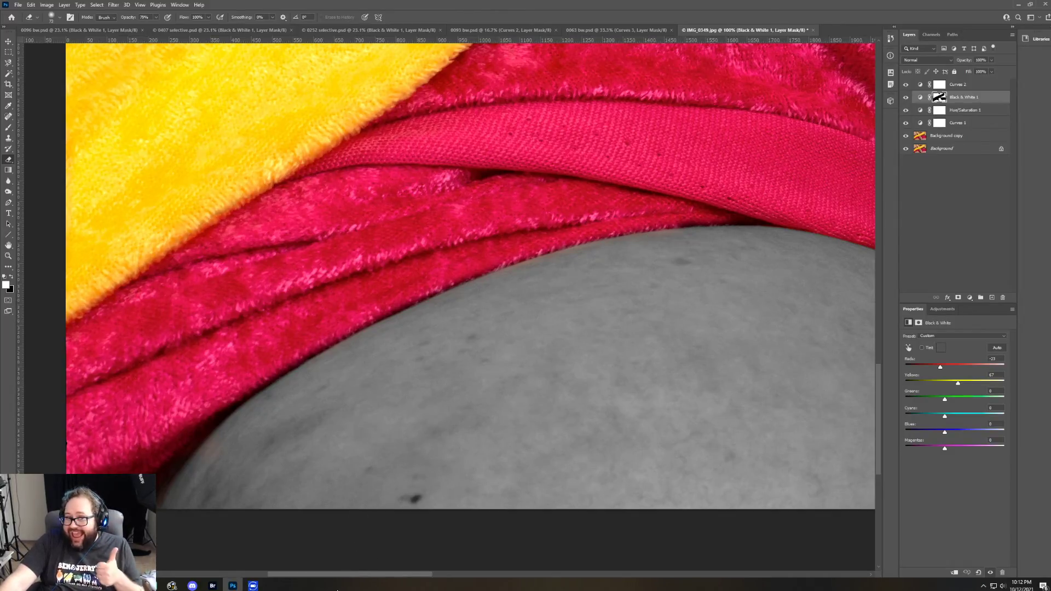
Step: Turn the thin red sliver beside the bat-like tattoo black and white on the mask, and restore red along the adjoining cloth edge
{"action": "left_click_drag", "start_coordinate": [359, 574], "coordinate": [472, 575]}
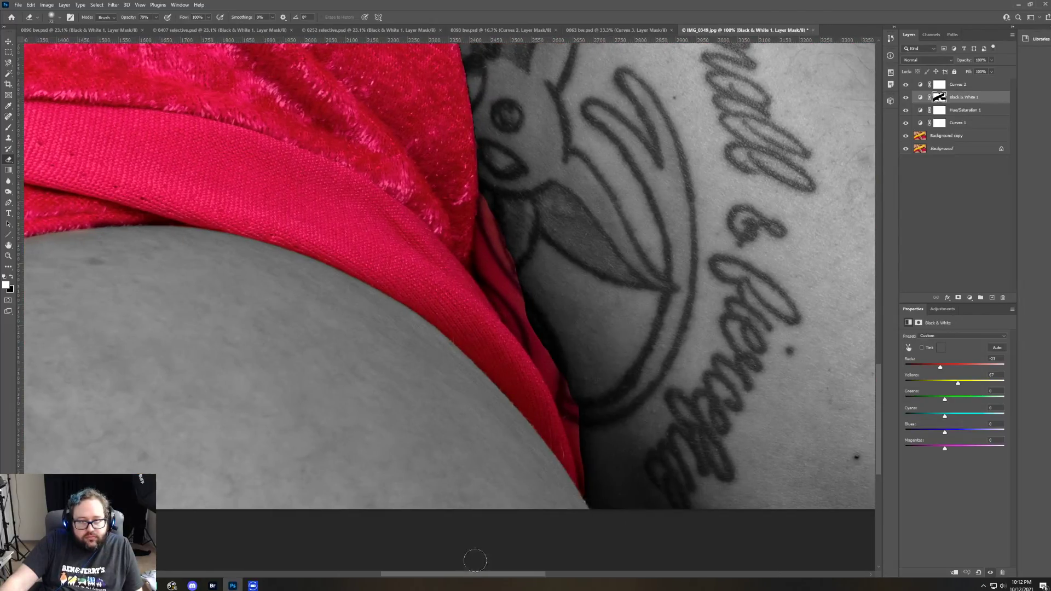
{"action": "left_click", "coordinate": [510, 243]}
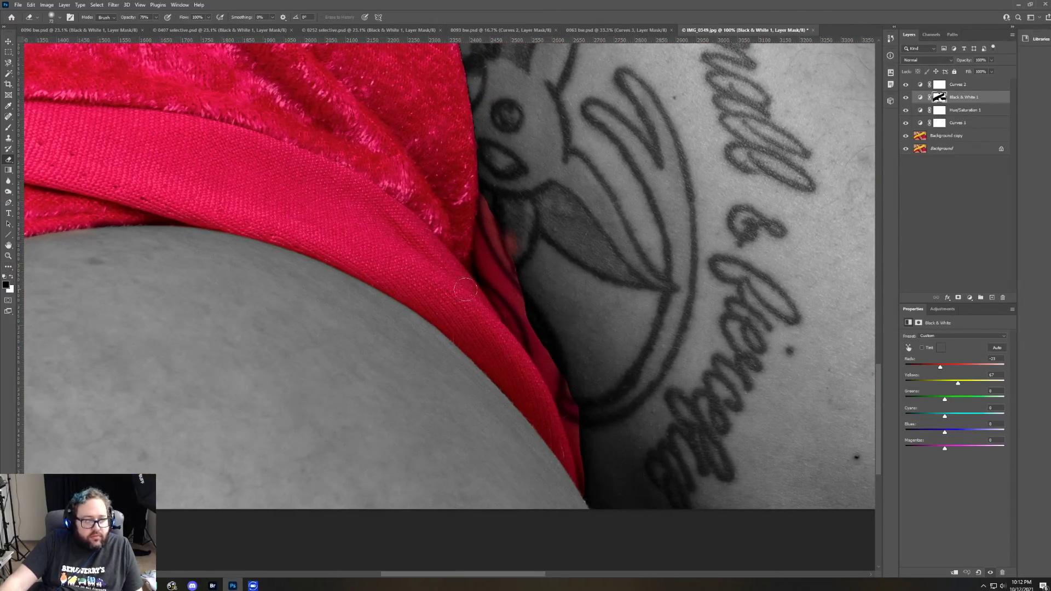
{"action": "mouse_move", "coordinate": [510, 229]}
{"action": "left_mouse_down"}
{"action": "mouse_move", "coordinate": [516, 266]}
{"action": "mouse_move", "coordinate": [497, 211]}
{"action": "mouse_move", "coordinate": [487, 237]}
{"action": "mouse_move", "coordinate": [507, 300]}
{"action": "mouse_move", "coordinate": [571, 398]}
{"action": "mouse_move", "coordinate": [598, 497]}
{"action": "left_mouse_up"}
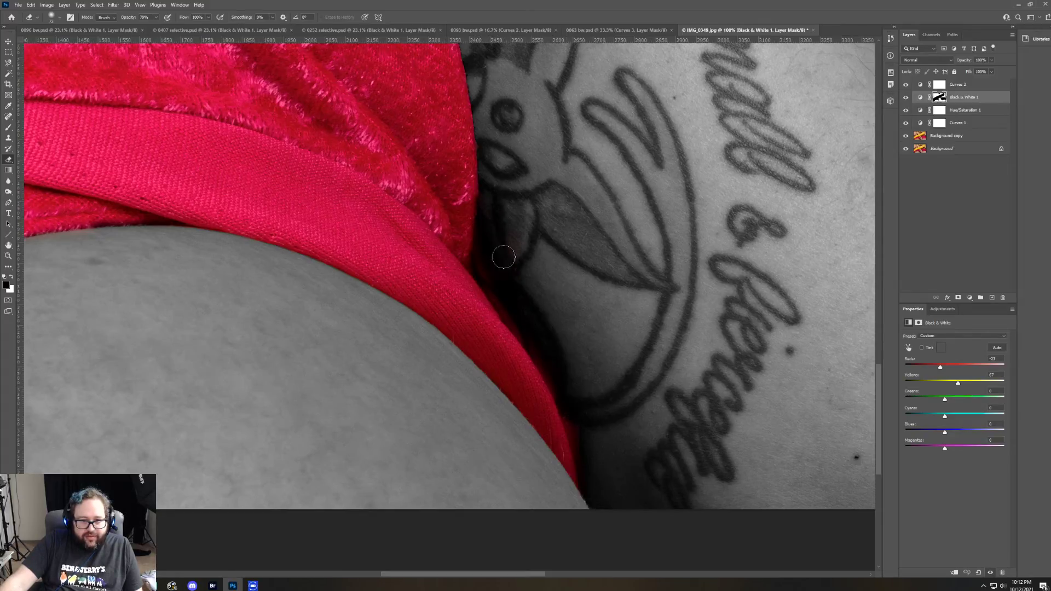
{"action": "mouse_move", "coordinate": [487, 255]}
{"action": "left_mouse_down"}
{"action": "mouse_move", "coordinate": [512, 288]}
{"action": "mouse_move", "coordinate": [541, 359]}
{"action": "left_mouse_up"}
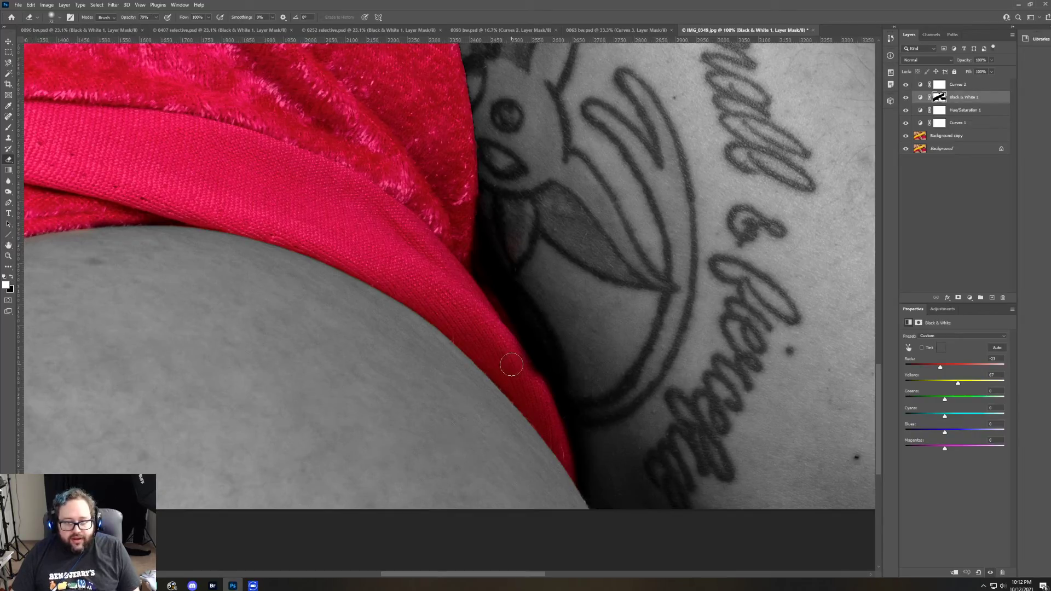
Step: Erase with black along the red cloth's edge next to the bat-like tattoo's head to bring the red up to the skin
{"action": "scroll", "coordinate": [525, 394], "scroll_direction": "up", "scroll_amount": 5}
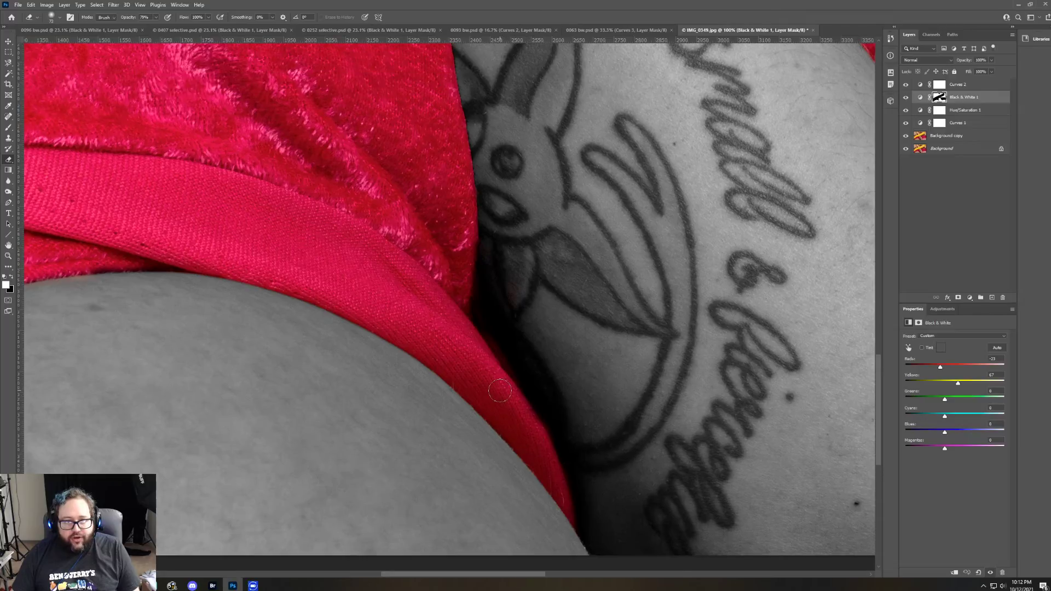
{"action": "scroll", "coordinate": [484, 406], "scroll_direction": "up", "scroll_amount": 3}
{"action": "mouse_move", "coordinate": [456, 157]}
{"action": "left_mouse_down"}
{"action": "mouse_move", "coordinate": [444, 128]}
{"action": "mouse_move", "coordinate": [429, 131]}
{"action": "mouse_move", "coordinate": [435, 140]}
{"action": "mouse_move", "coordinate": [425, 124]}
{"action": "mouse_move", "coordinate": [465, 217]}
{"action": "mouse_move", "coordinate": [468, 454]}
{"action": "left_mouse_up"}
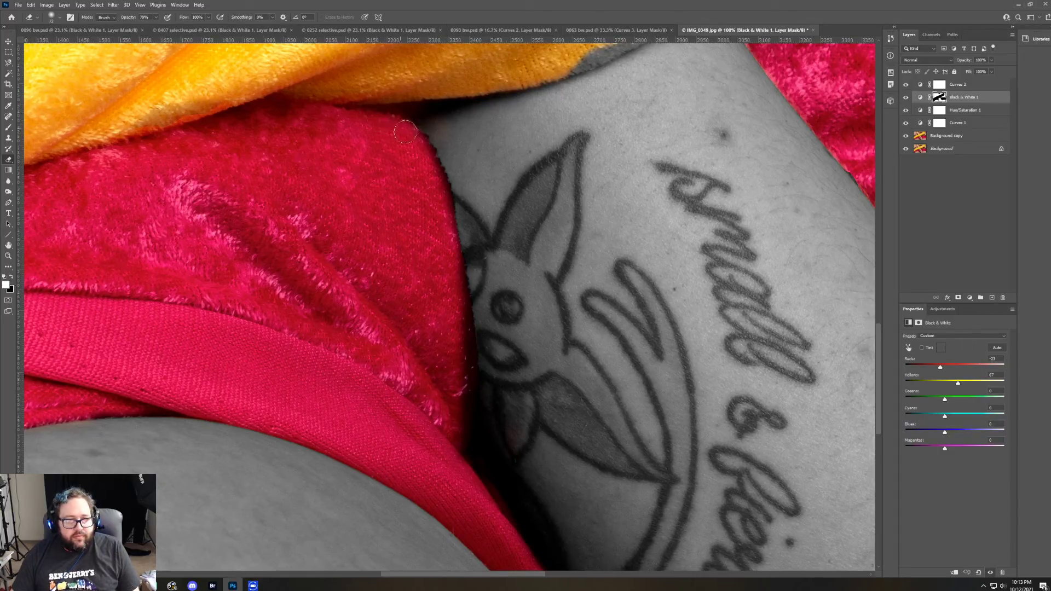
{"action": "mouse_move", "coordinate": [435, 182]}
{"action": "left_mouse_down"}
{"action": "mouse_move", "coordinate": [463, 307]}
{"action": "mouse_move", "coordinate": [482, 318]}
{"action": "mouse_move", "coordinate": [462, 323]}
{"action": "mouse_move", "coordinate": [463, 473]}
{"action": "left_mouse_up"}
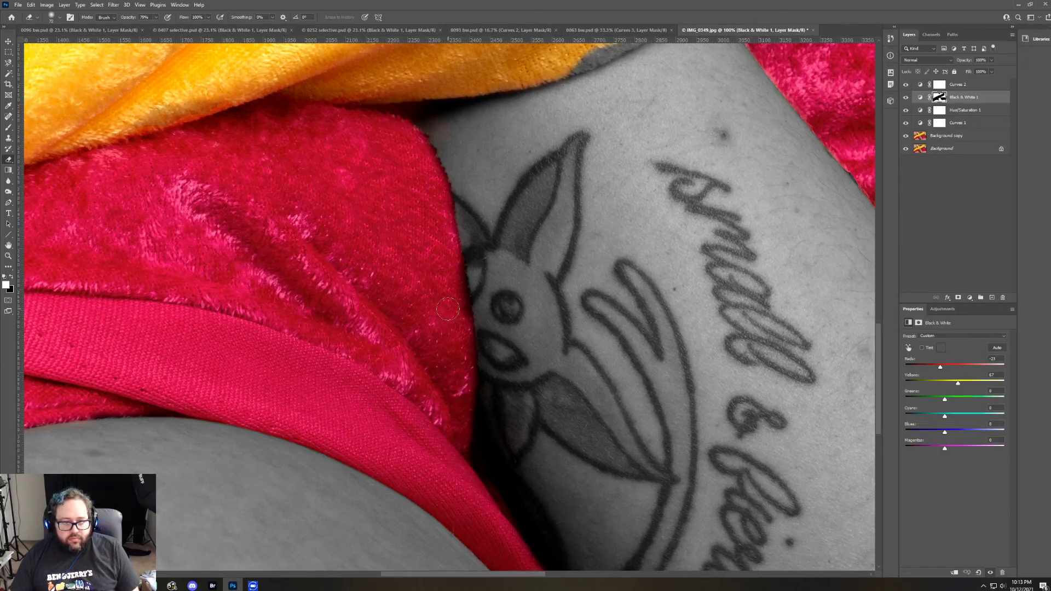
{"action": "left_click_drag", "start_coordinate": [452, 275], "coordinate": [451, 357]}
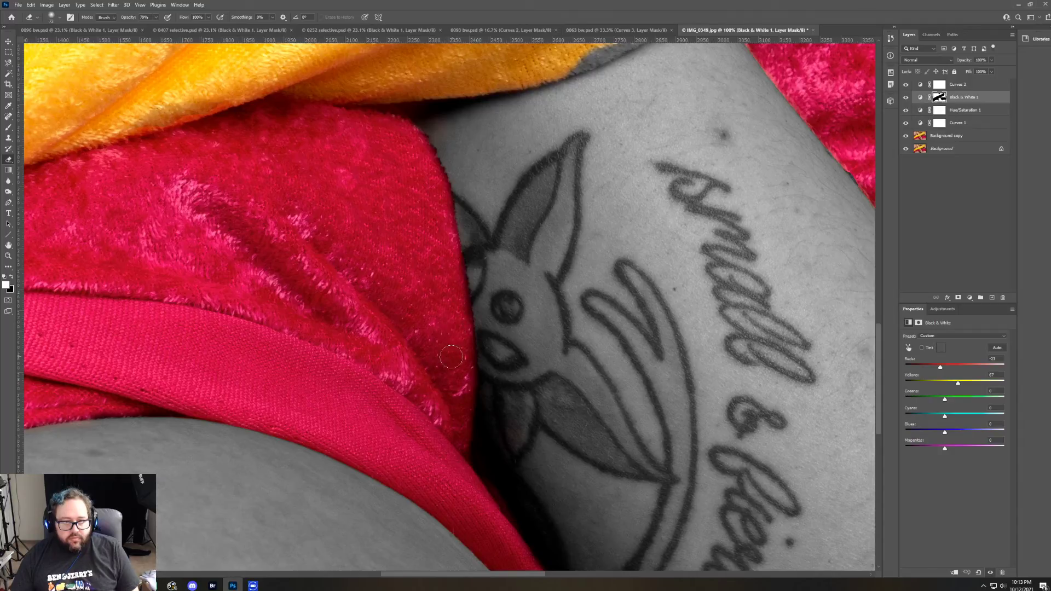
Step: Erase with black over the grey gap on the yellow band's lower edge above the tattooed arm to restore its yellow
{"action": "scroll", "coordinate": [450, 357], "scroll_direction": "up", "scroll_amount": 5}
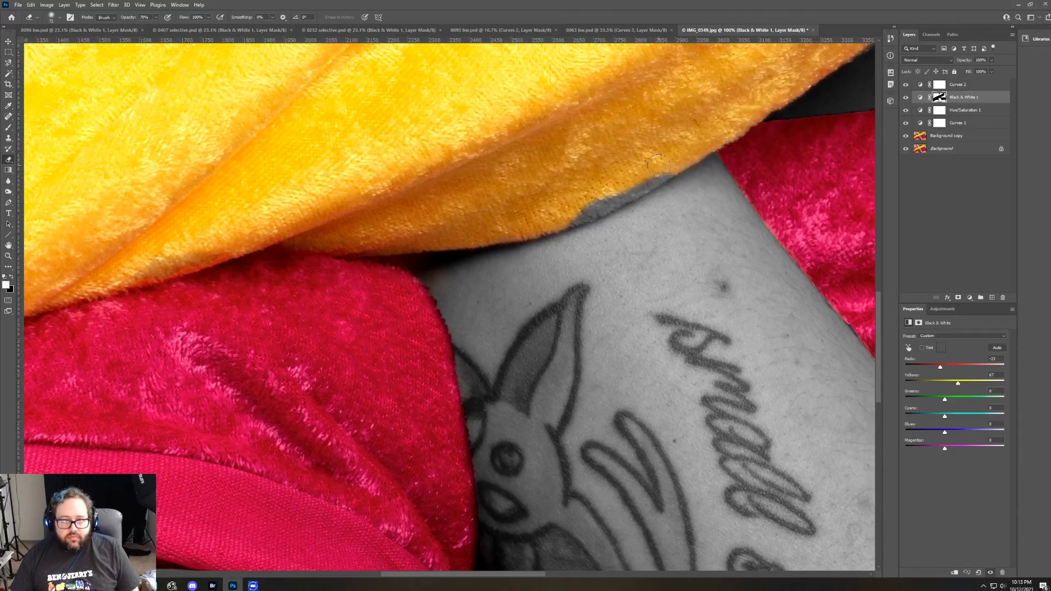
{"action": "mouse_move", "coordinate": [659, 164]}
{"action": "left_mouse_down"}
{"action": "mouse_move", "coordinate": [646, 186]}
{"action": "mouse_move", "coordinate": [571, 210]}
{"action": "left_mouse_up"}
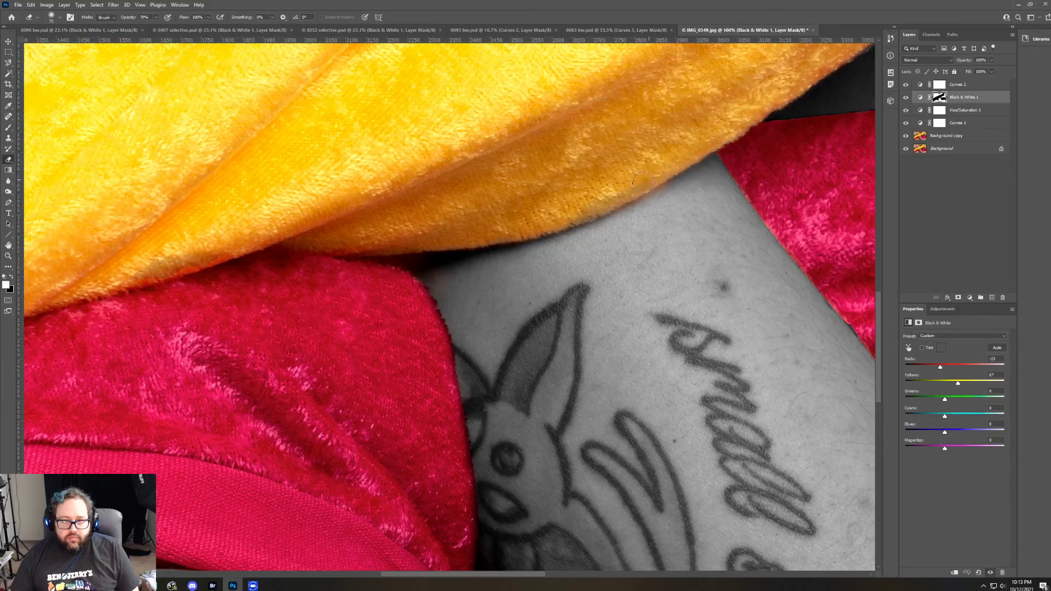
{"action": "scroll", "coordinate": [698, 189], "scroll_direction": "up", "scroll_amount": 3}
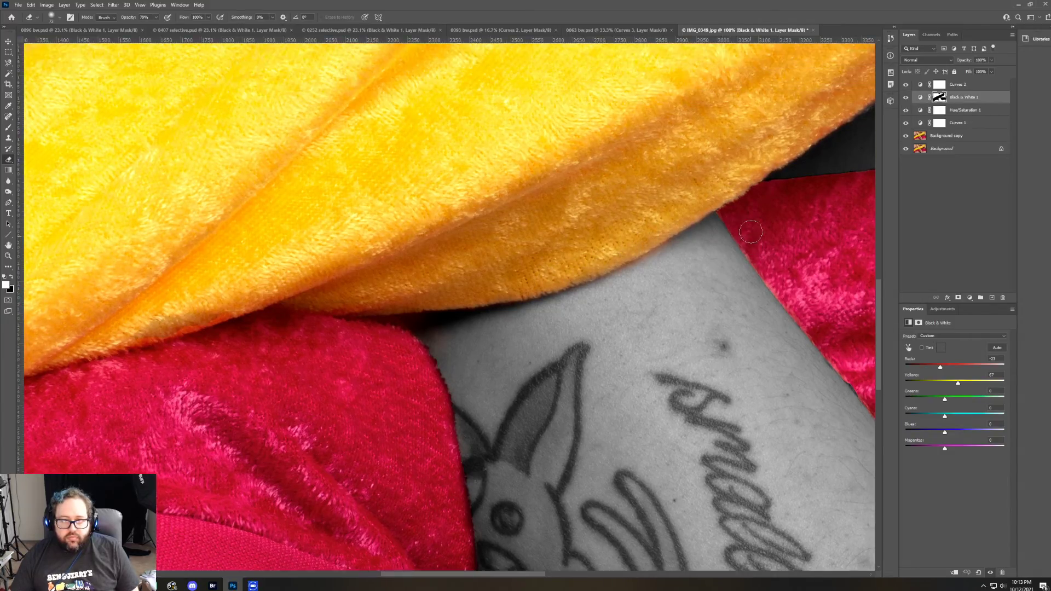
Step: Refine the red cloth's edge beside the lettered arm, erasing with white along the skin boundary and with black to restore the fabric's red
{"action": "scroll", "coordinate": [705, 254], "scroll_direction": "down", "scroll_amount": 5}
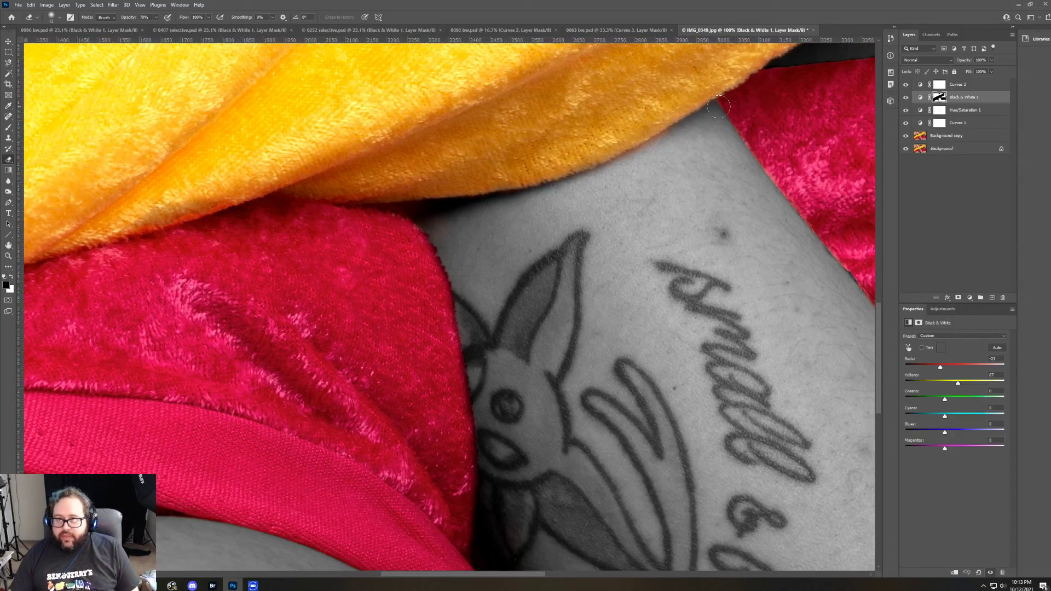
{"action": "left_click_drag", "start_coordinate": [719, 107], "coordinate": [873, 310]}
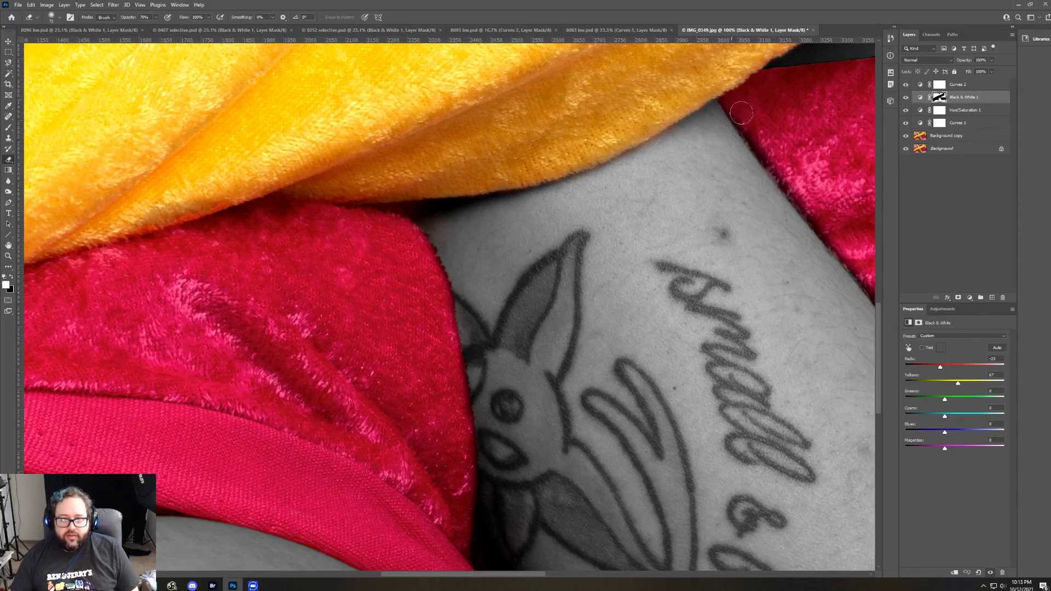
{"action": "left_click_drag", "start_coordinate": [758, 145], "coordinate": [864, 273]}
Step: Inspect the yellow fabric's edges up to the top of the photo, and check the whole image for remaining mask flaws
{"action": "scroll", "coordinate": [853, 263], "scroll_direction": "up", "scroll_amount": 5}
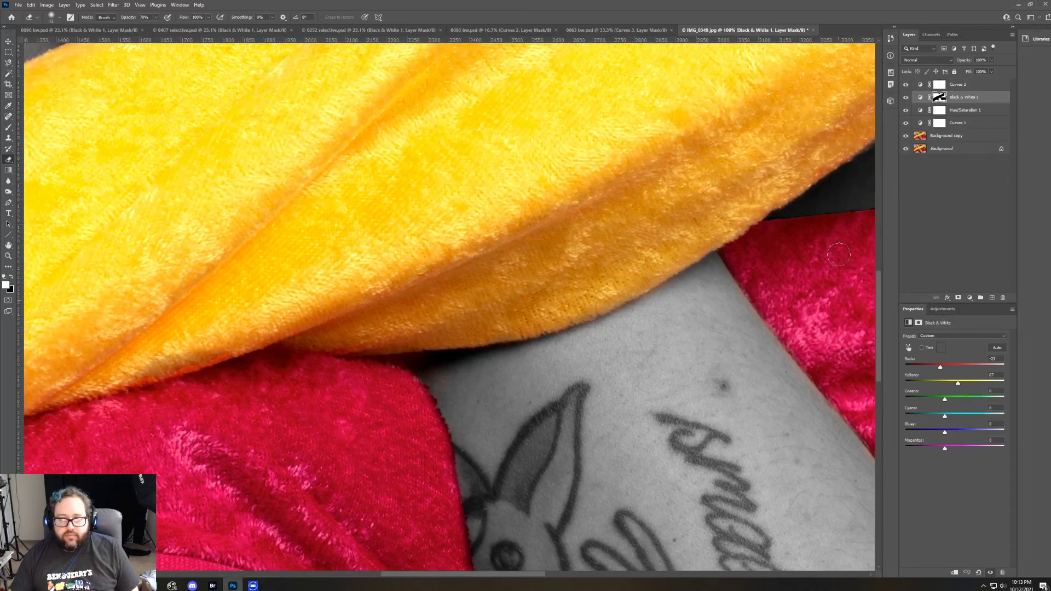
{"action": "scroll", "coordinate": [838, 253], "scroll_direction": "up", "scroll_amount": 1}
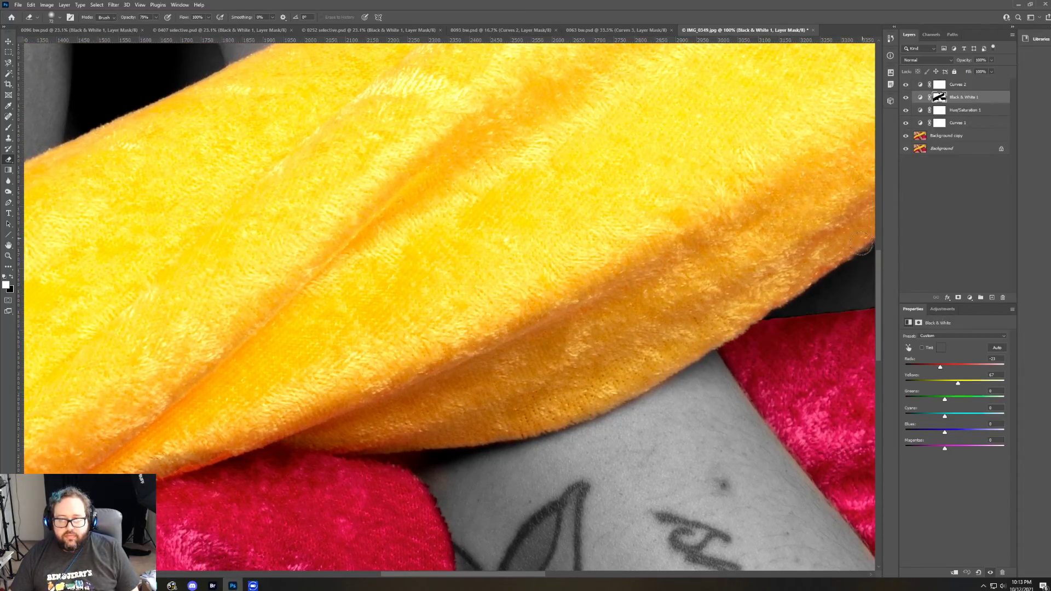
{"action": "scroll", "coordinate": [851, 240], "scroll_direction": "up", "scroll_amount": 7}
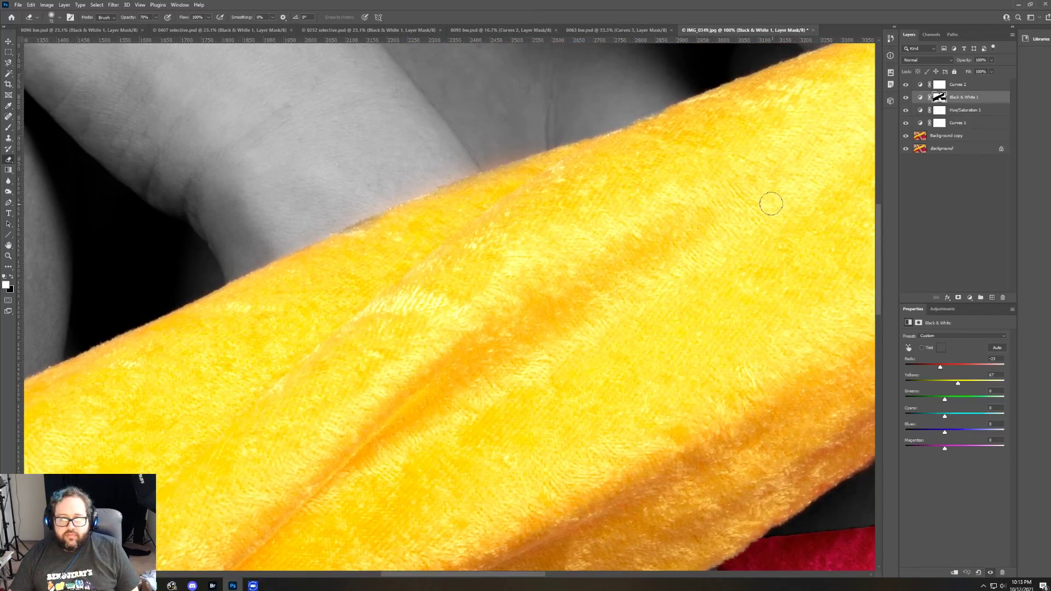
{"action": "scroll", "coordinate": [769, 197], "scroll_direction": "up", "scroll_amount": 5}
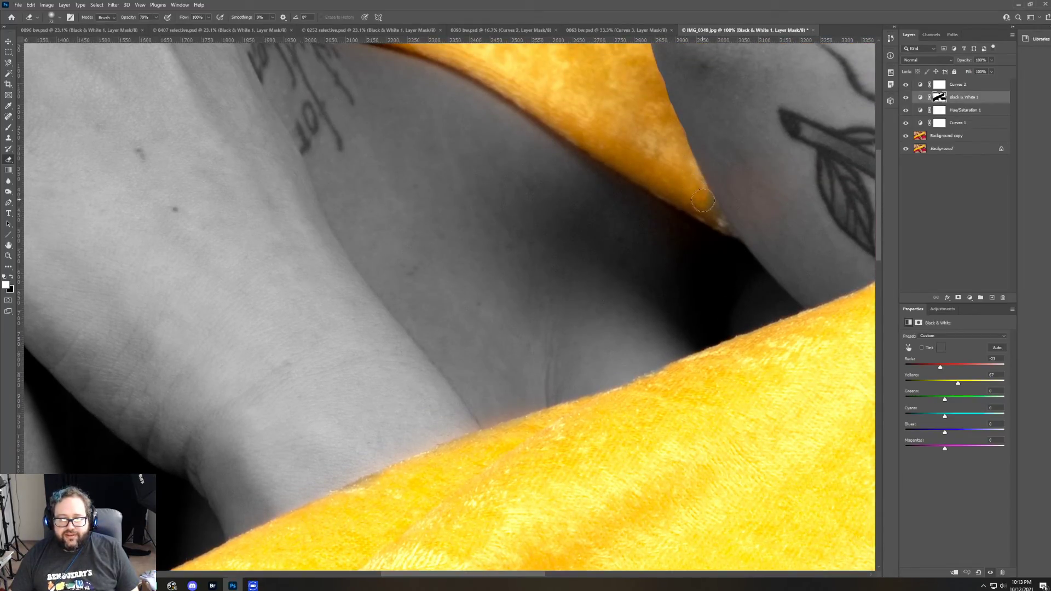
{"action": "scroll", "coordinate": [672, 190], "scroll_direction": "up", "scroll_amount": 2}
{"action": "scroll", "coordinate": [672, 190], "scroll_direction": "up", "scroll_amount": 2}
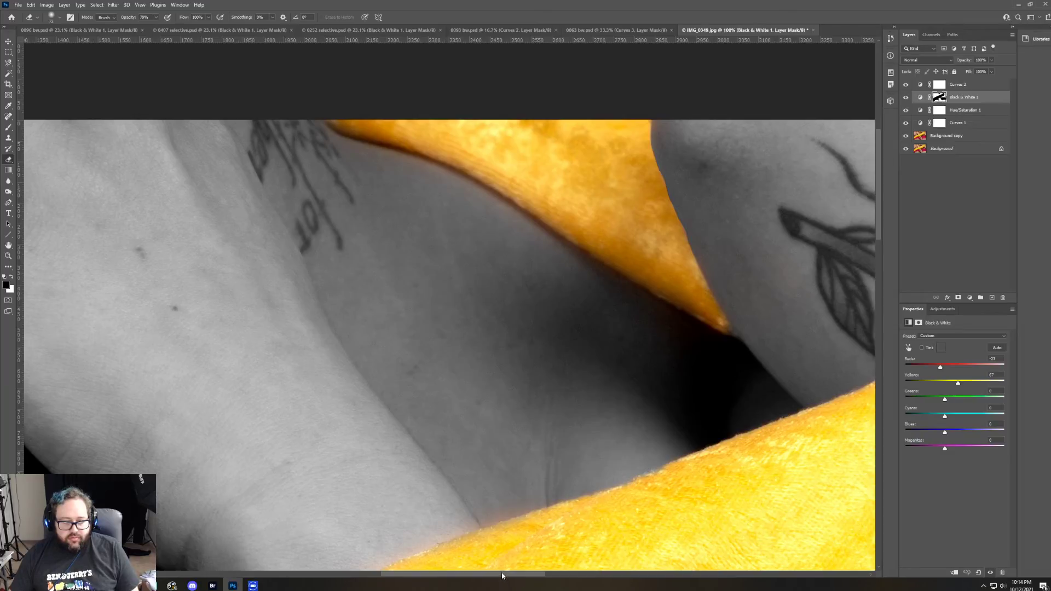
{"action": "left_click_drag", "start_coordinate": [501, 575], "coordinate": [349, 568]}
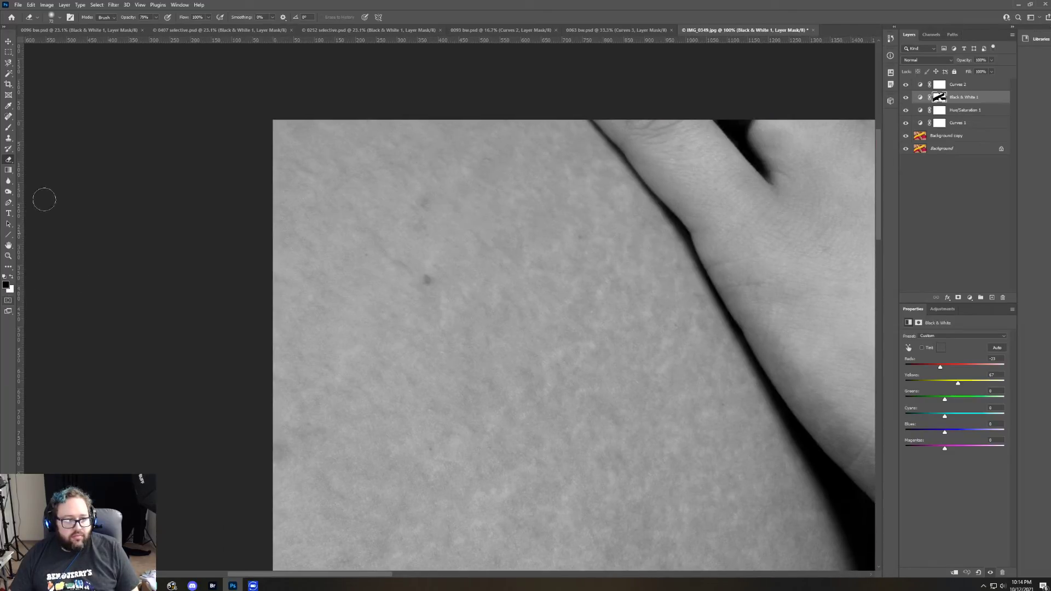
{"action": "left_click", "coordinate": [8, 257]}
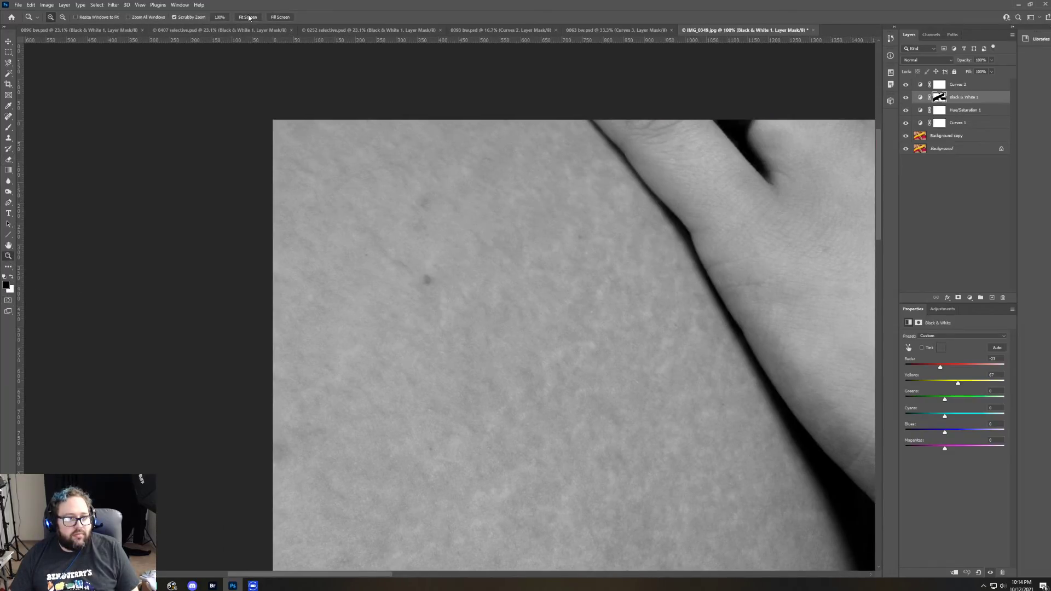
{"action": "left_click", "coordinate": [248, 17]}
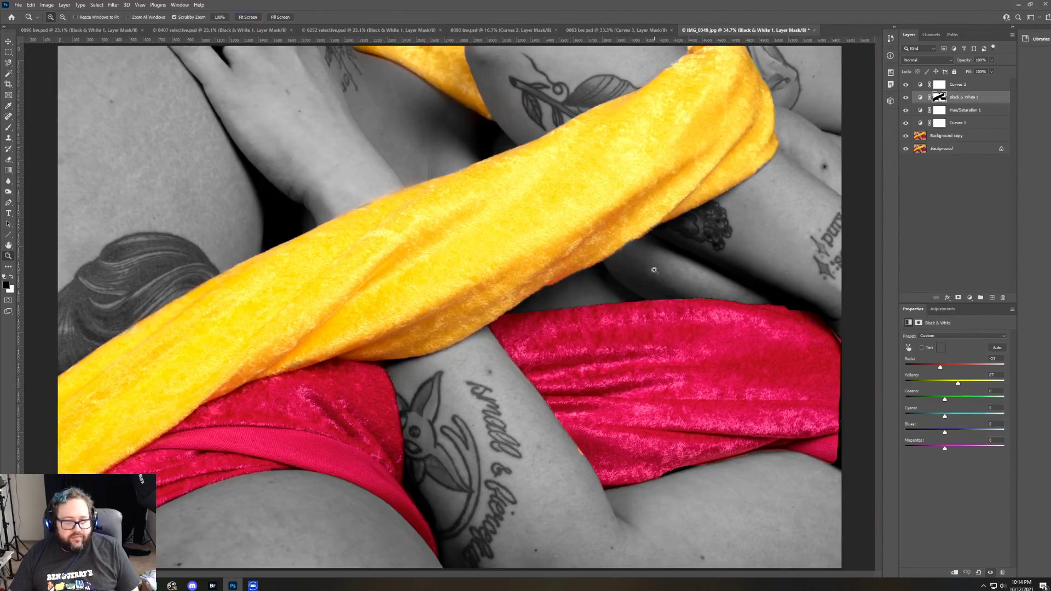
Step: Erase with black over the grey notches on the yellow band's lower edge above the dark skin gap to restore its yellow
{"action": "left_click", "coordinate": [624, 250]}
{"action": "left_click", "coordinate": [544, 257]}
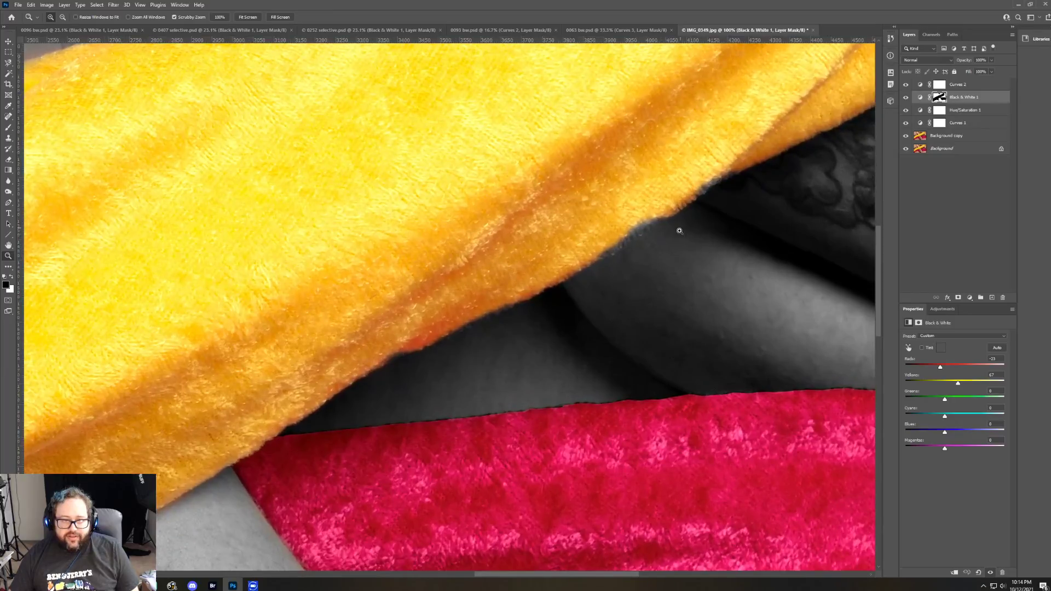
{"action": "scroll", "coordinate": [682, 253], "scroll_direction": "up", "scroll_amount": 3}
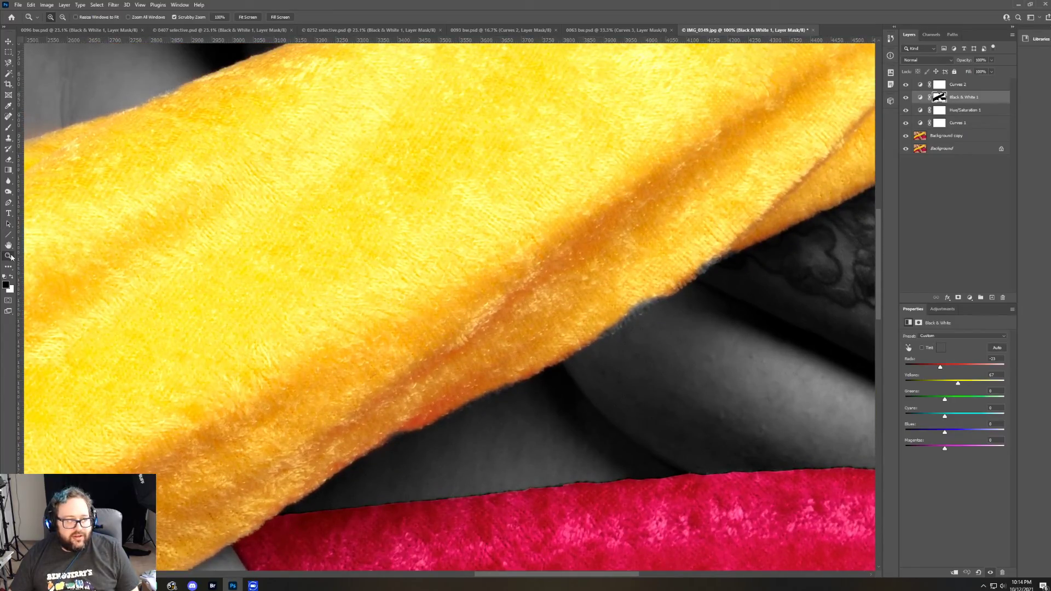
{"action": "left_click", "coordinate": [8, 170]}
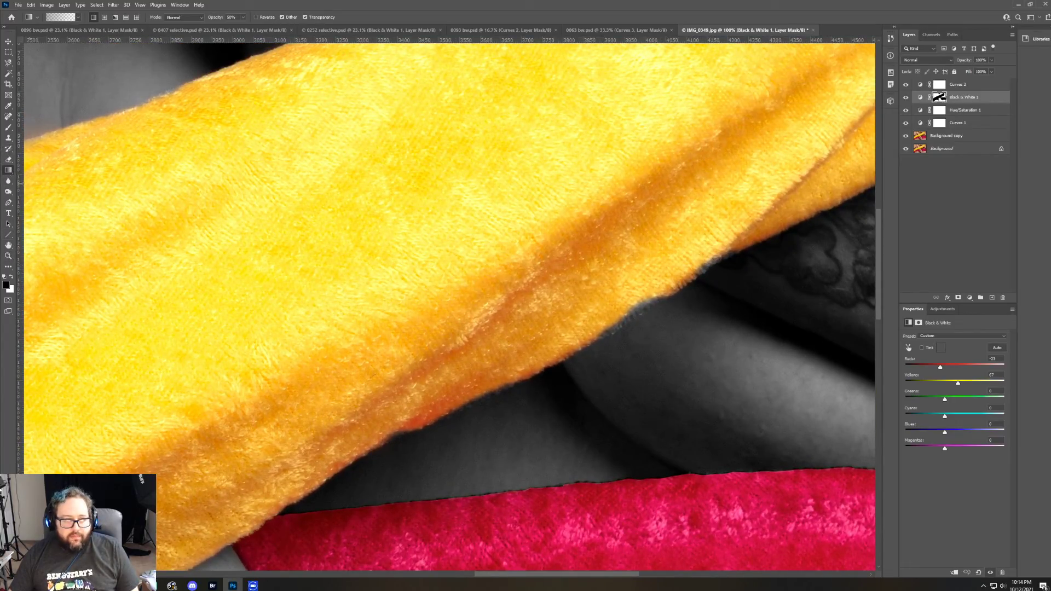
{"action": "left_click", "coordinate": [9, 159]}
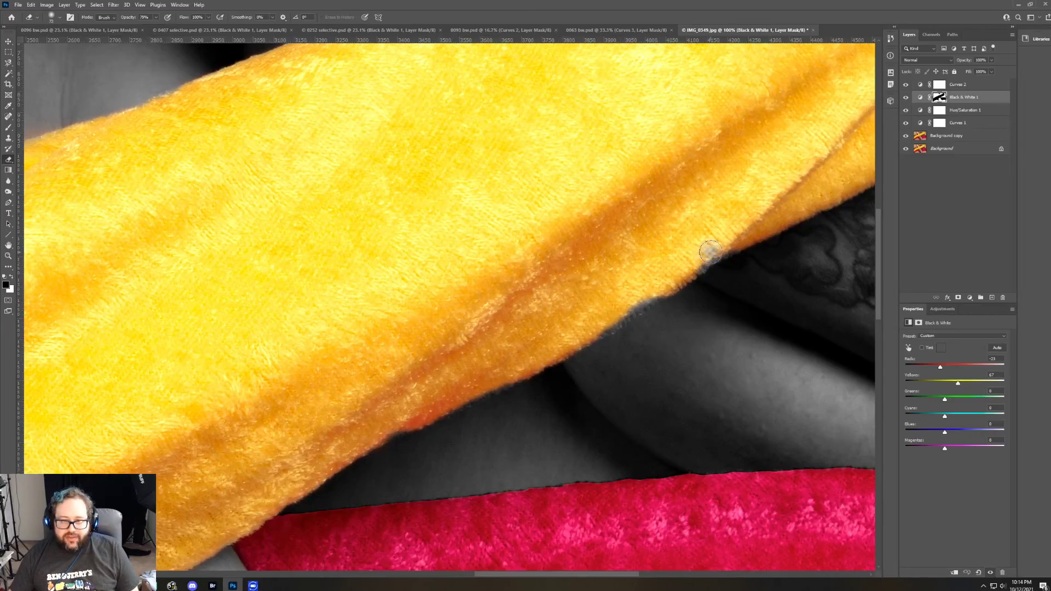
{"action": "left_click", "coordinate": [11, 278]}
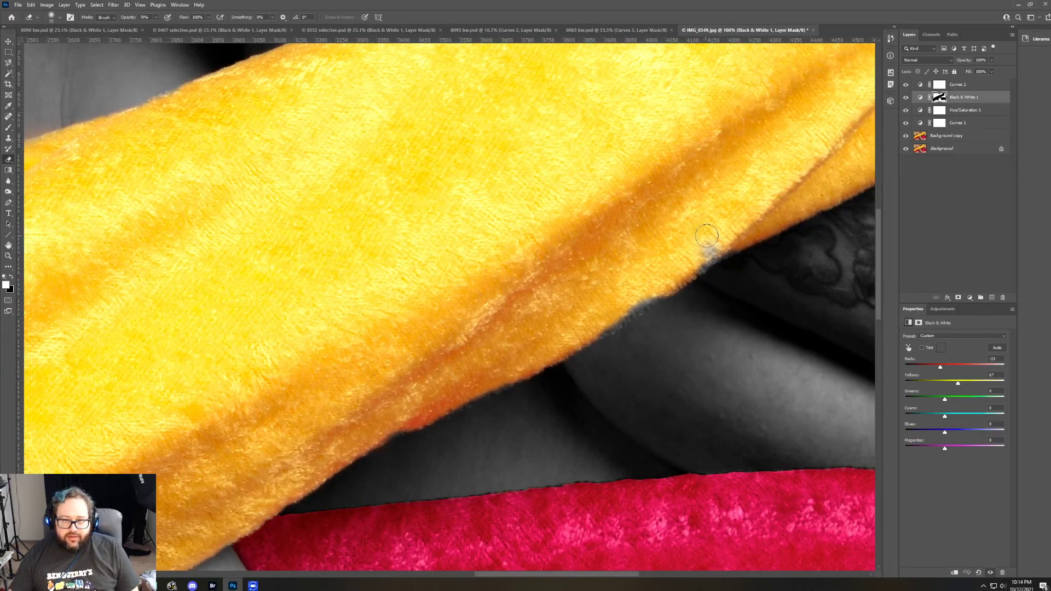
{"action": "mouse_move", "coordinate": [707, 236]}
{"action": "left_mouse_down"}
{"action": "mouse_move", "coordinate": [707, 249]}
{"action": "mouse_move", "coordinate": [684, 264]}
{"action": "mouse_move", "coordinate": [706, 250]}
{"action": "left_mouse_up"}
{"action": "left_click_drag", "start_coordinate": [650, 290], "coordinate": [592, 329]}
{"action": "left_click_drag", "start_coordinate": [655, 290], "coordinate": [615, 304]}
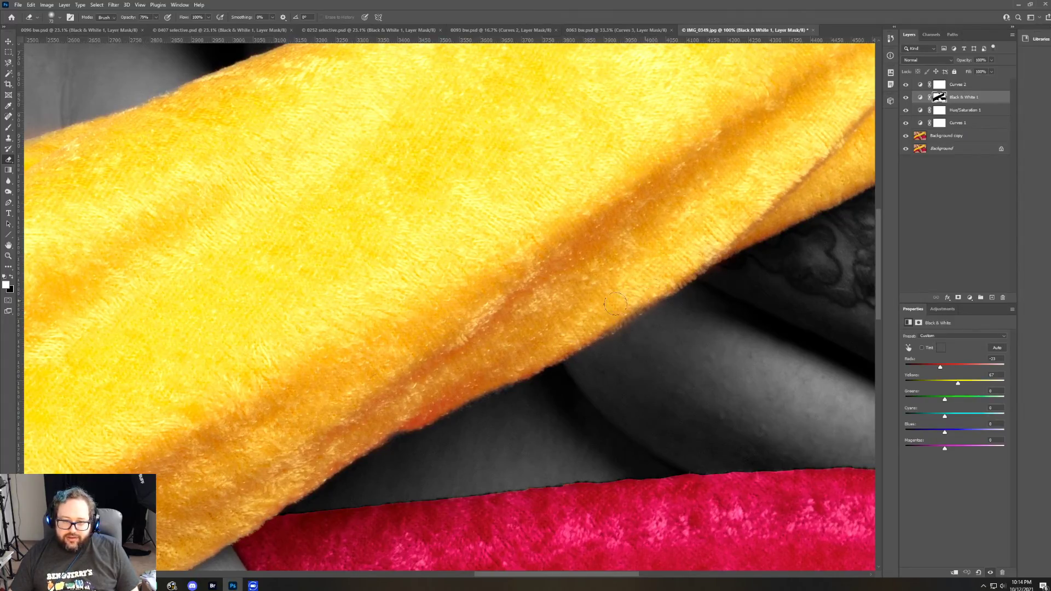
{"action": "left_click_drag", "start_coordinate": [393, 427], "coordinate": [426, 410]}
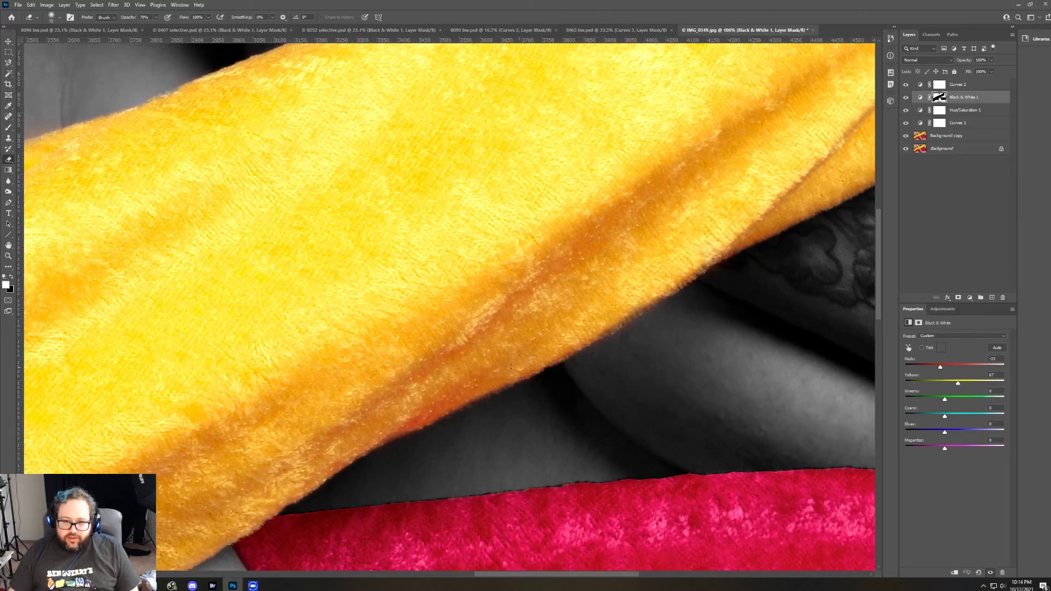
Step: Refine the red cloth's upper edge below the dark gap, erasing with white along the boundary and with black to restore the red
{"action": "scroll", "coordinate": [532, 566], "scroll_direction": "down", "scroll_amount": 2}
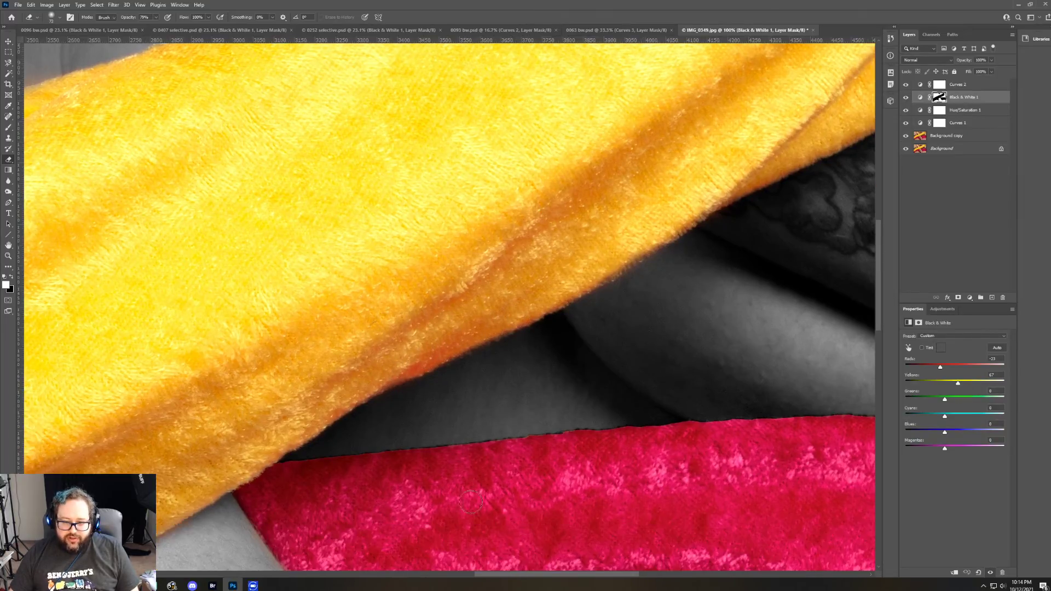
{"action": "scroll", "coordinate": [504, 565], "scroll_direction": "down", "scroll_amount": 5}
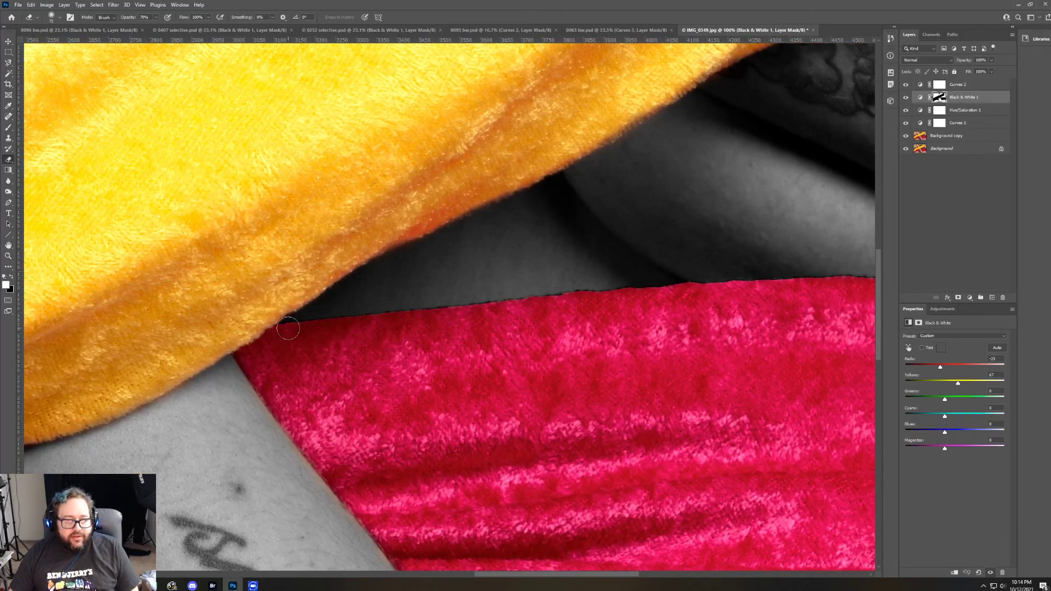
{"action": "left_click", "coordinate": [12, 276]}
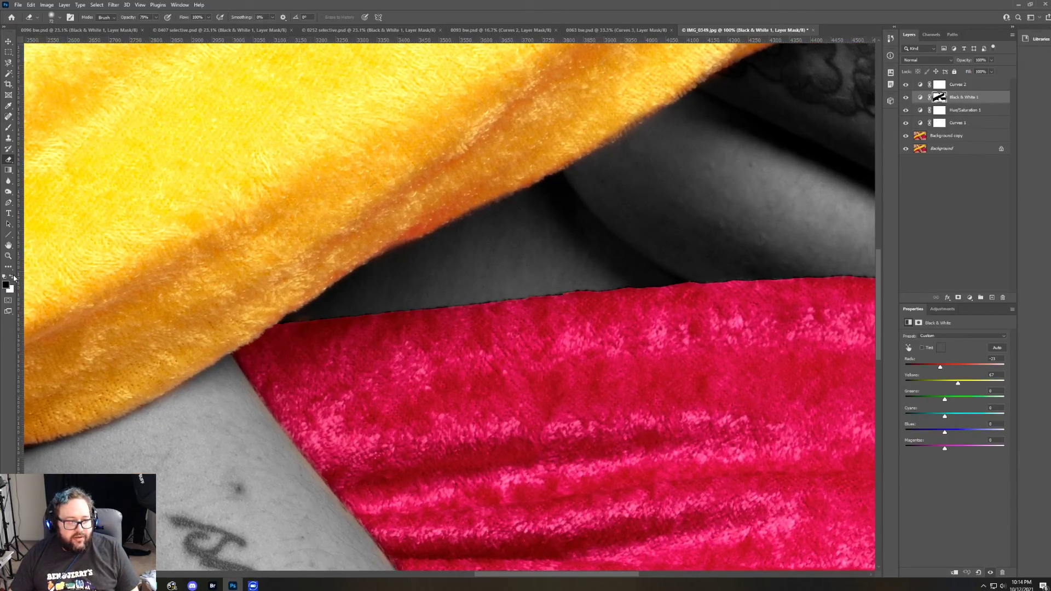
{"action": "mouse_move", "coordinate": [865, 273]}
{"action": "left_mouse_down"}
{"action": "mouse_move", "coordinate": [596, 283]}
{"action": "mouse_move", "coordinate": [286, 332]}
{"action": "left_mouse_up"}
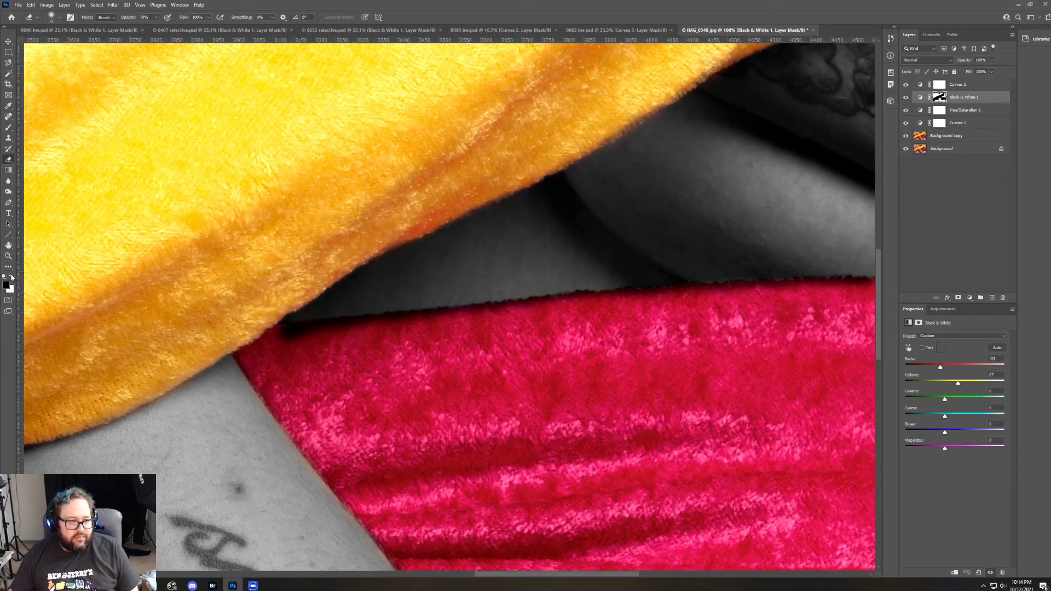
{"action": "left_click_drag", "start_coordinate": [286, 332], "coordinate": [644, 304]}
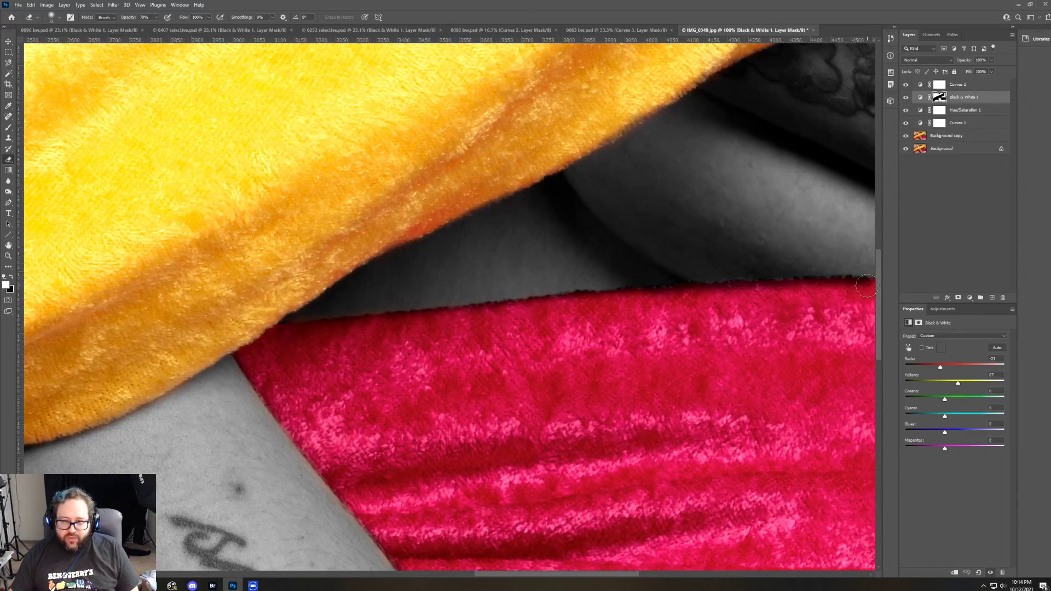
{"action": "left_click_drag", "start_coordinate": [866, 285], "coordinate": [566, 301]}
Step: Erase with white along the red cloth's curved upper edge to the photo's right border, turning the colour spill black and white
{"action": "left_click_drag", "start_coordinate": [593, 574], "coordinate": [668, 564]}
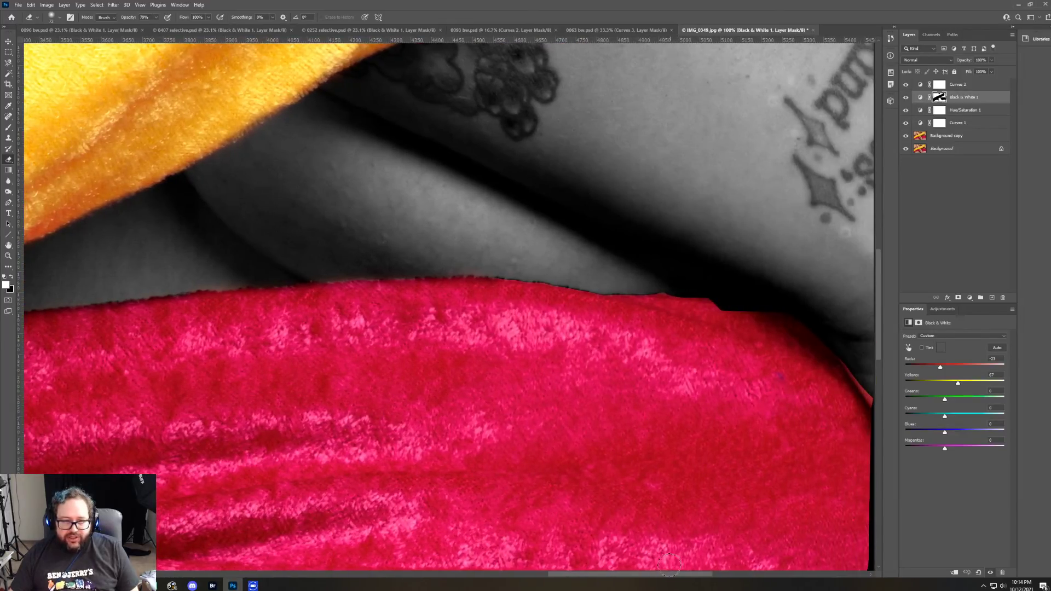
{"action": "left_click", "coordinate": [11, 278]}
{"action": "mouse_move", "coordinate": [499, 271]}
{"action": "left_mouse_down"}
{"action": "mouse_move", "coordinate": [776, 306]}
{"action": "mouse_move", "coordinate": [816, 326]}
{"action": "mouse_move", "coordinate": [877, 408]}
{"action": "mouse_move", "coordinate": [848, 361]}
{"action": "mouse_move", "coordinate": [882, 407]}
{"action": "mouse_move", "coordinate": [855, 368]}
{"action": "mouse_move", "coordinate": [885, 412]}
{"action": "left_mouse_up"}
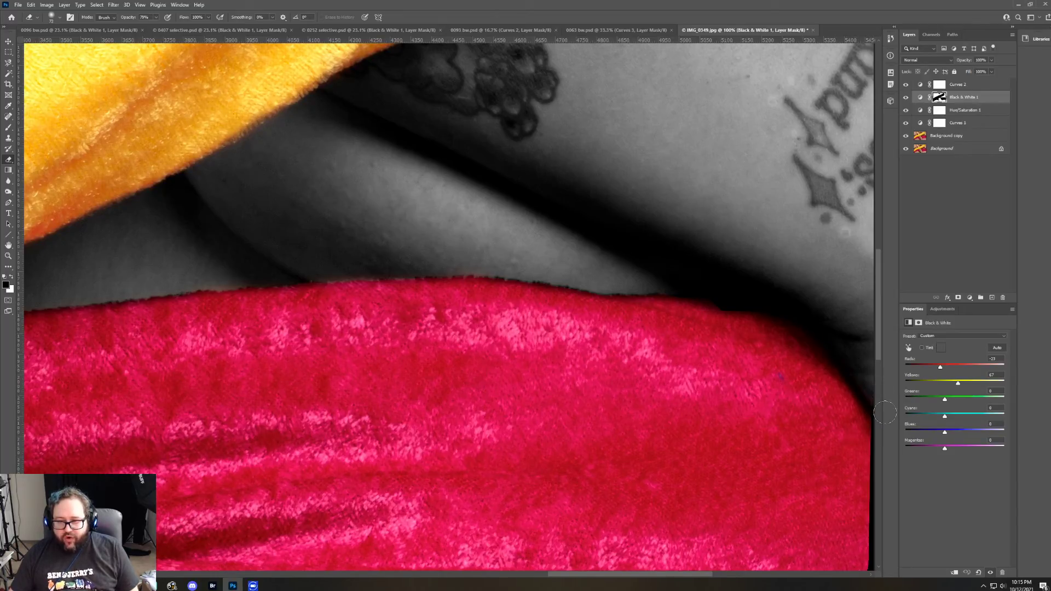
Step: Erase with black down the grey strip between the red cloth and the photo's right border to restore its red
{"action": "scroll", "coordinate": [788, 443], "scroll_direction": "down", "scroll_amount": 5}
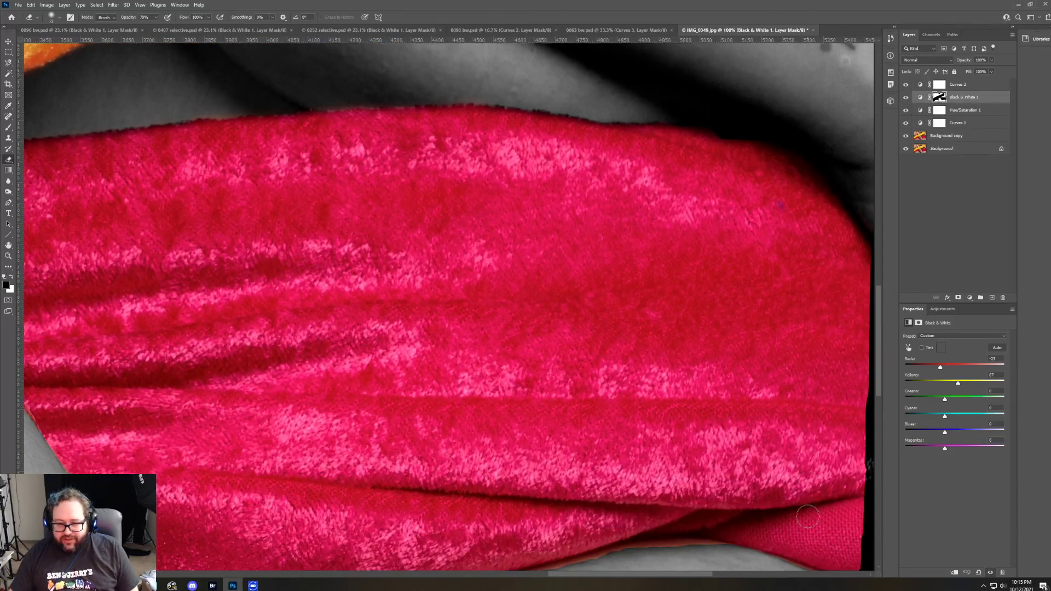
{"action": "scroll", "coordinate": [791, 522], "scroll_direction": "up", "scroll_amount": 2}
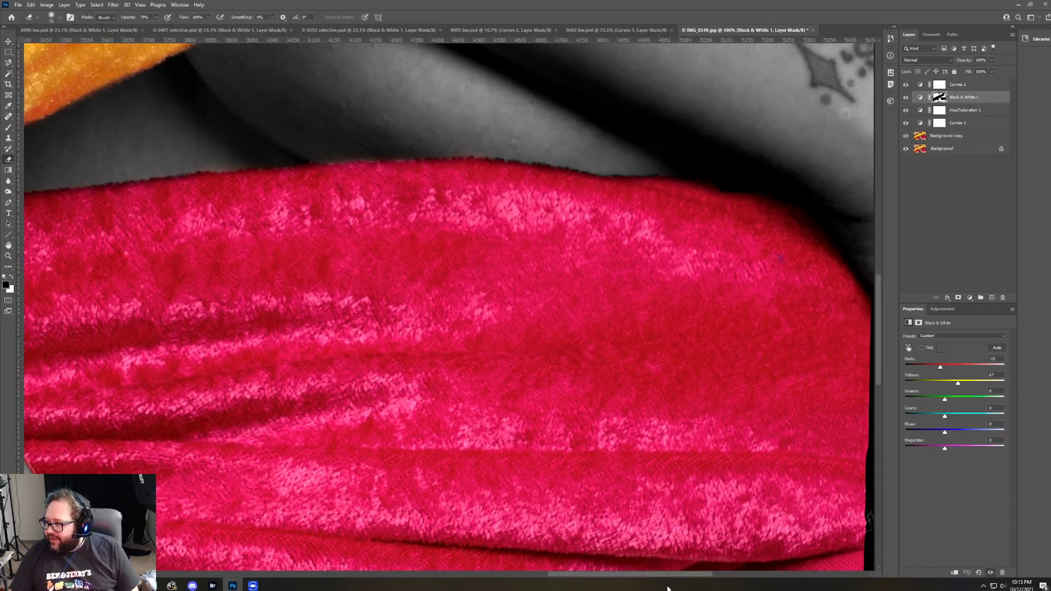
{"action": "left_click_drag", "start_coordinate": [684, 574], "coordinate": [610, 575]}
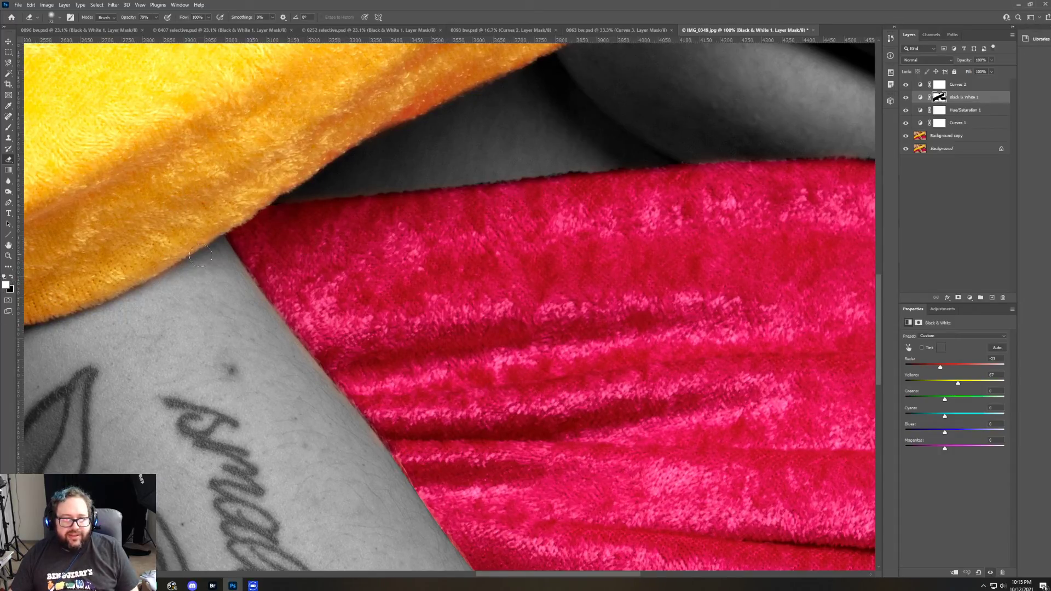
{"action": "left_click", "coordinate": [11, 279]}
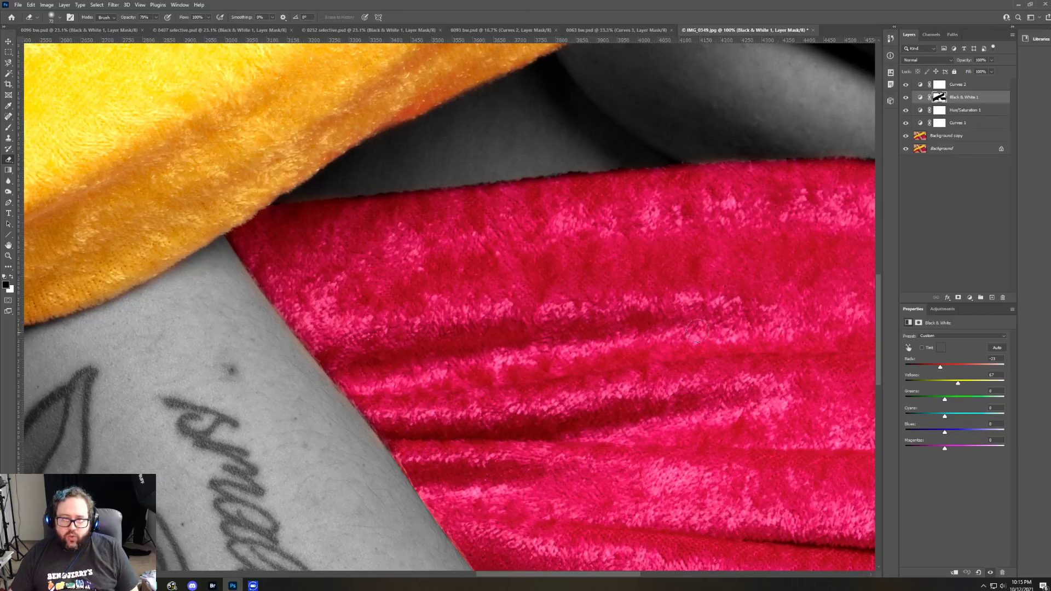
{"action": "left_click_drag", "start_coordinate": [497, 574], "coordinate": [612, 571]}
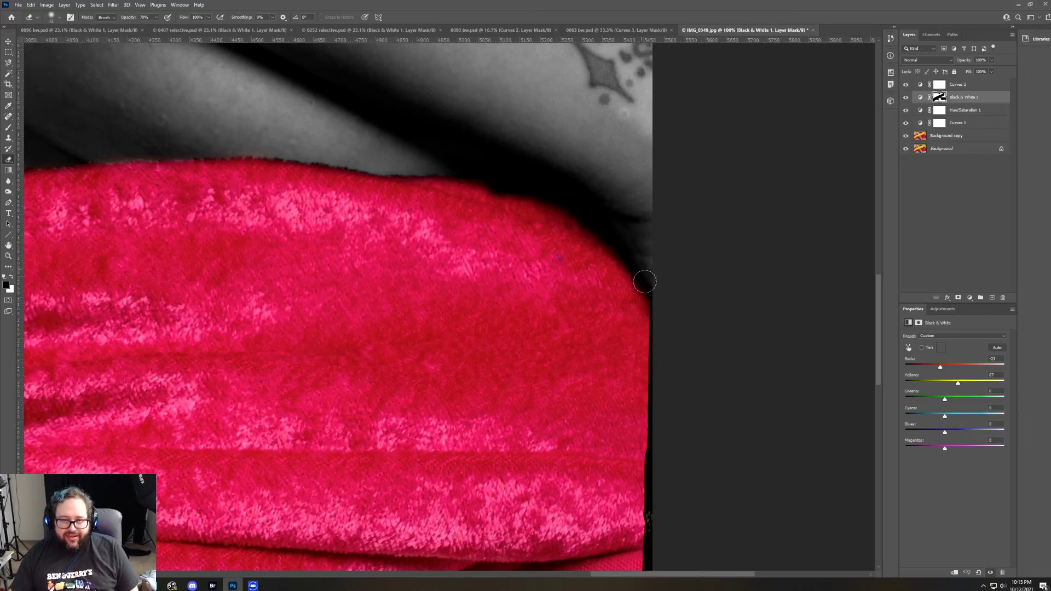
{"action": "scroll", "coordinate": [727, 358], "scroll_direction": "down", "scroll_amount": 1}
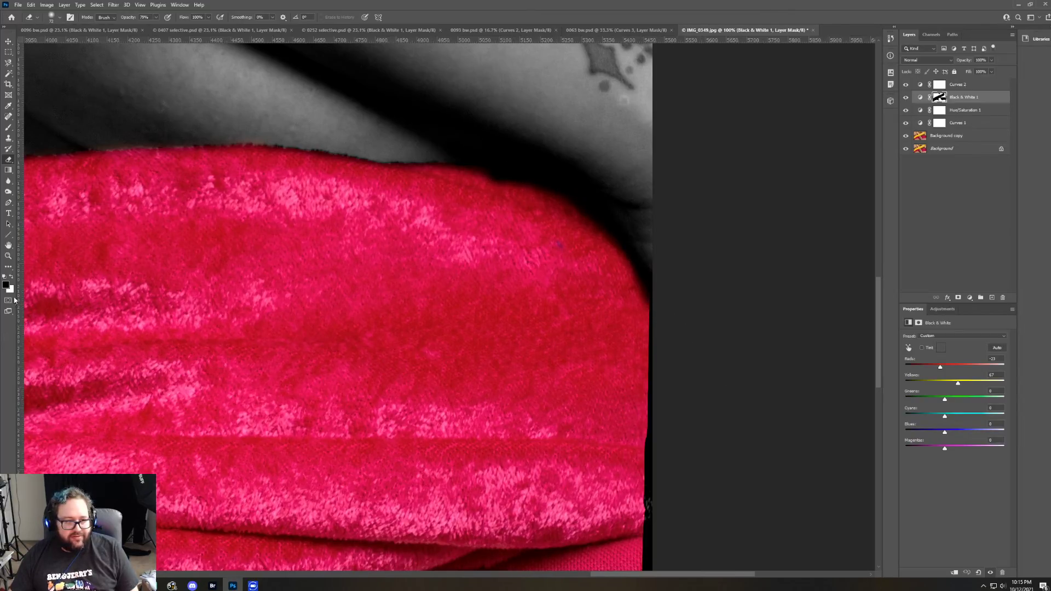
{"action": "left_click_drag", "start_coordinate": [649, 301], "coordinate": [648, 569]}
{"action": "mouse_move", "coordinate": [649, 458]}
{"action": "left_mouse_down"}
{"action": "mouse_move", "coordinate": [654, 357]}
{"action": "mouse_move", "coordinate": [648, 493]}
{"action": "mouse_move", "coordinate": [651, 432]}
{"action": "mouse_move", "coordinate": [637, 507]}
{"action": "mouse_move", "coordinate": [649, 319]}
{"action": "left_mouse_up"}
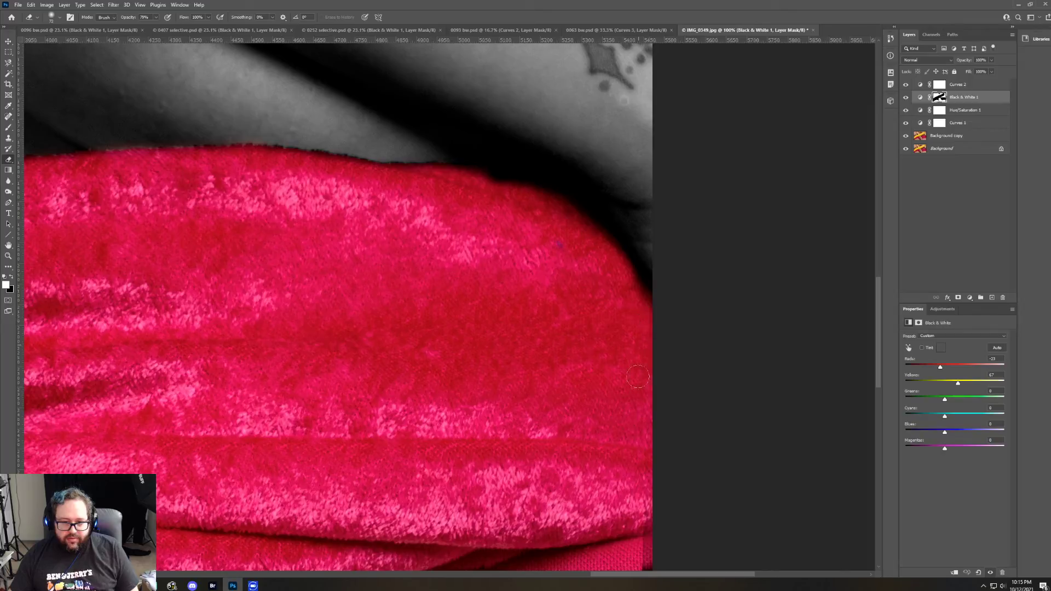
Step: Erase with black over the grey area at the red cloth's lower right corner to extend the red to the photo's border
{"action": "scroll", "coordinate": [655, 446], "scroll_direction": "down", "scroll_amount": 3}
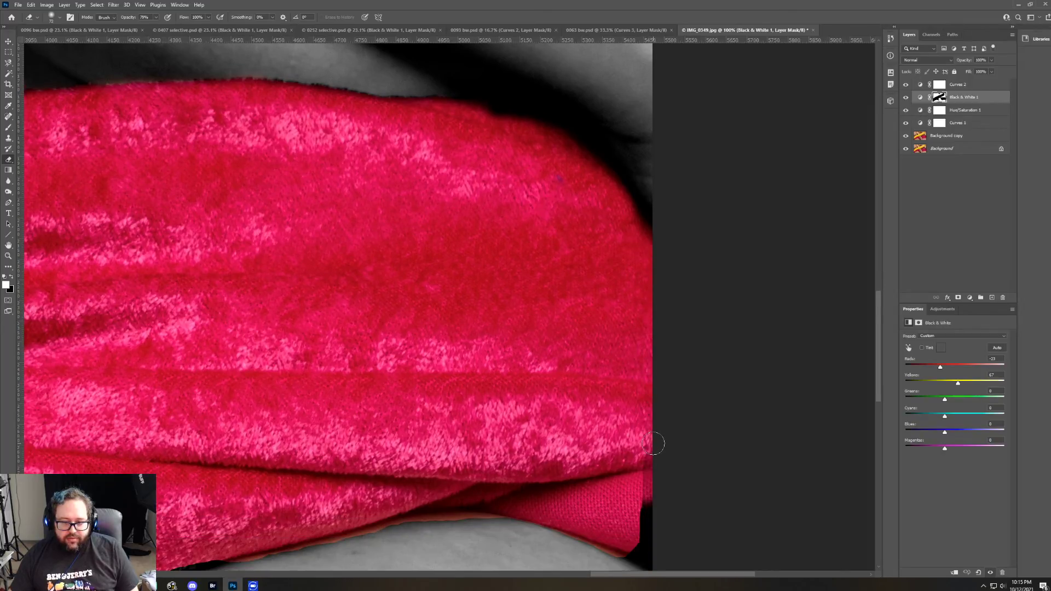
{"action": "scroll", "coordinate": [652, 443], "scroll_direction": "down", "scroll_amount": 1}
{"action": "left_click_drag", "start_coordinate": [652, 422], "coordinate": [643, 531]}
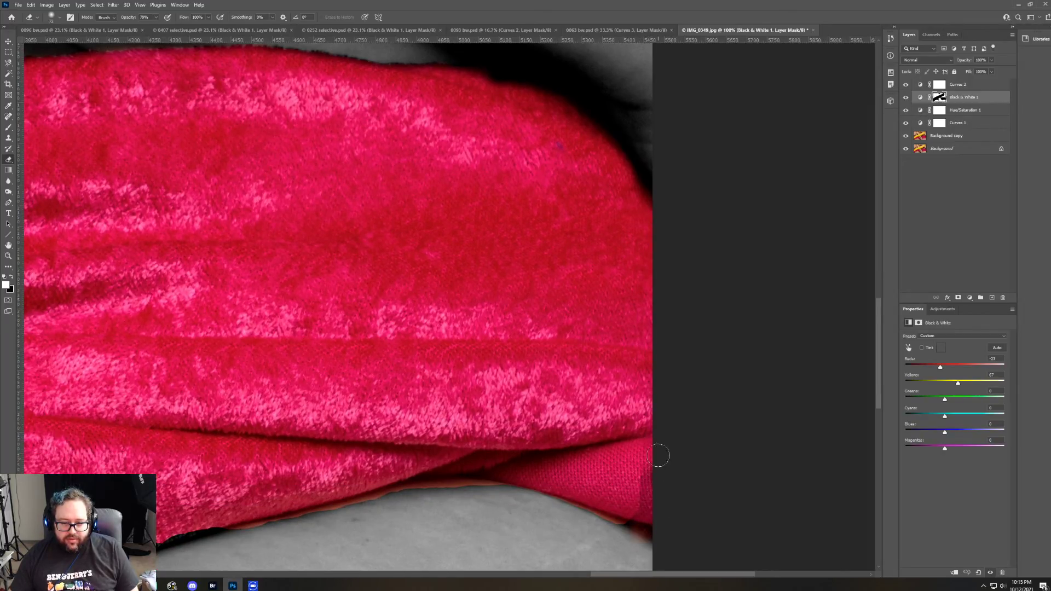
{"action": "mouse_move", "coordinate": [658, 456]}
{"action": "left_mouse_down"}
{"action": "mouse_move", "coordinate": [638, 519]}
{"action": "mouse_move", "coordinate": [637, 509]}
{"action": "left_mouse_up"}
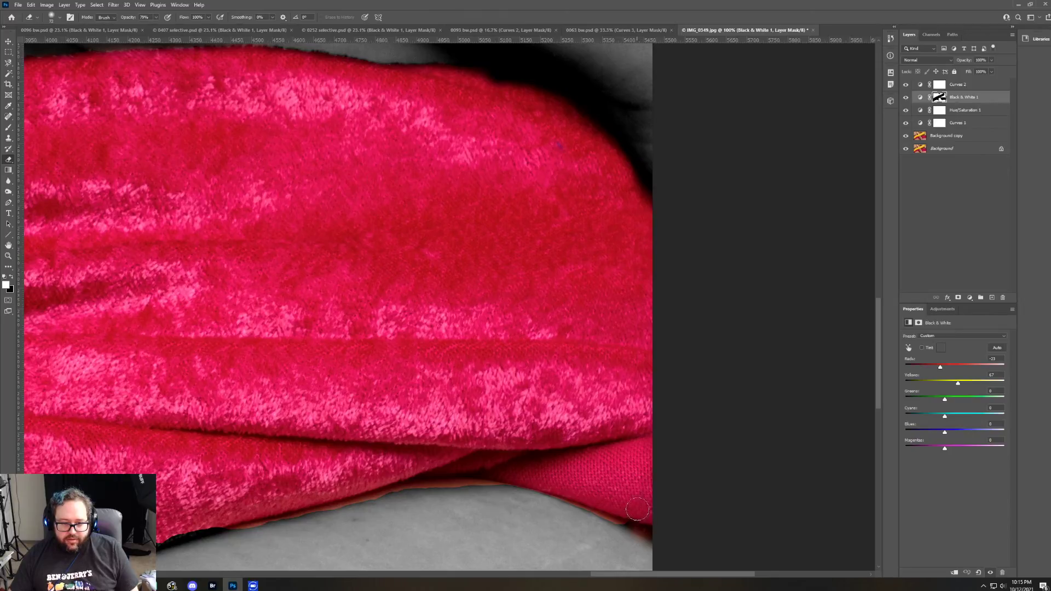
{"action": "scroll", "coordinate": [602, 482], "scroll_direction": "down", "scroll_amount": 3}
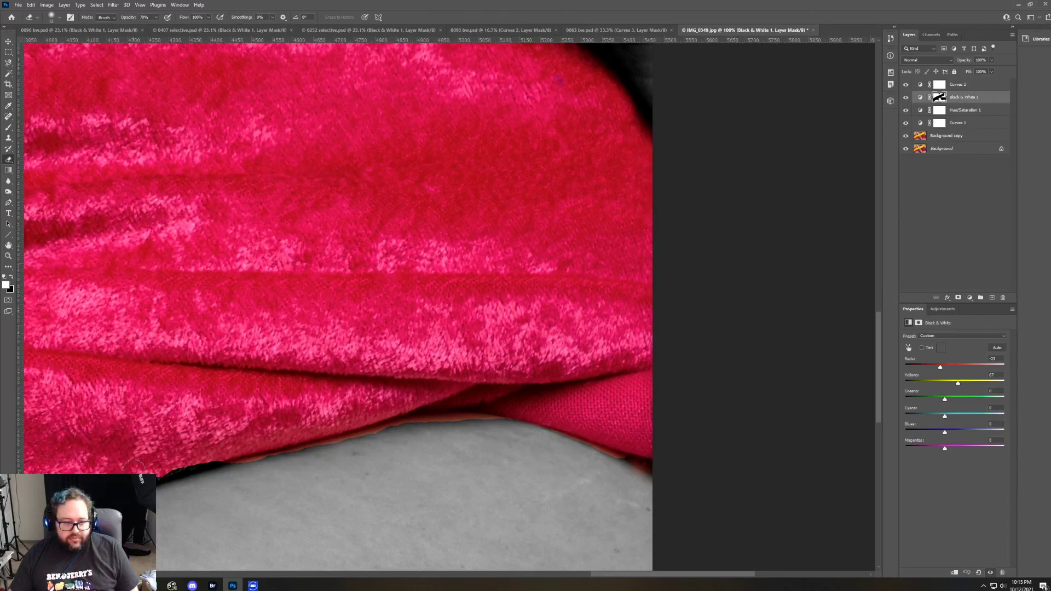
Step: Erase with white along the red cloth's lower edge, from the photo's right border leftward, to turn the skin-colour spill black and white
{"action": "left_click", "coordinate": [11, 278]}
{"action": "mouse_move", "coordinate": [638, 478]}
{"action": "left_mouse_down"}
{"action": "mouse_move", "coordinate": [591, 447]}
{"action": "mouse_move", "coordinate": [482, 418]}
{"action": "mouse_move", "coordinate": [433, 420]}
{"action": "mouse_move", "coordinate": [487, 423]}
{"action": "left_mouse_up"}
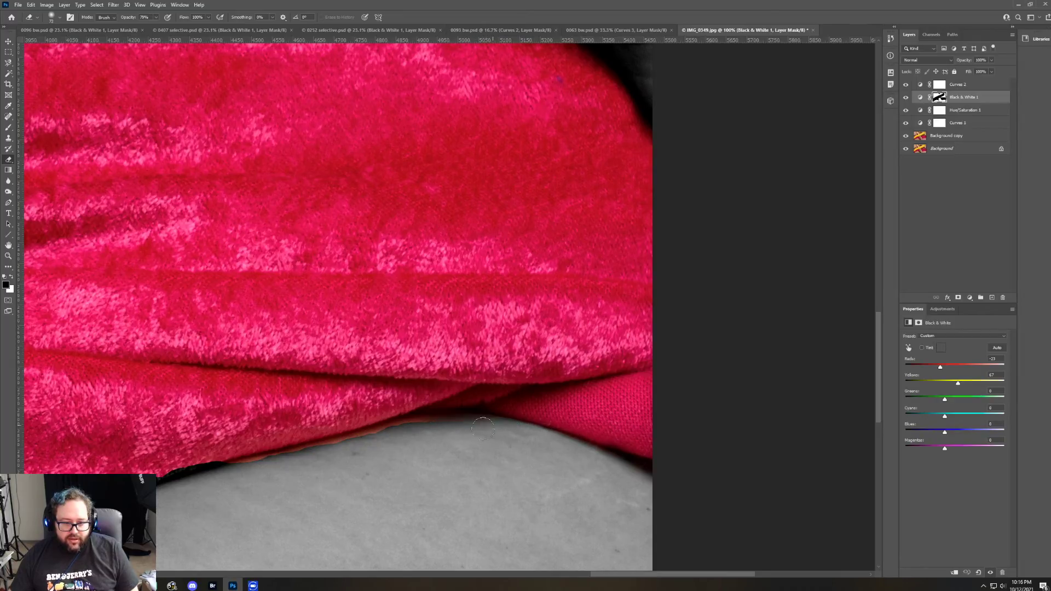
{"action": "mouse_move", "coordinate": [421, 428]}
{"action": "left_mouse_down"}
{"action": "mouse_move", "coordinate": [218, 475]}
{"action": "mouse_move", "coordinate": [305, 461]}
{"action": "left_mouse_up"}
{"action": "left_click_drag", "start_coordinate": [453, 430], "coordinate": [389, 435]}
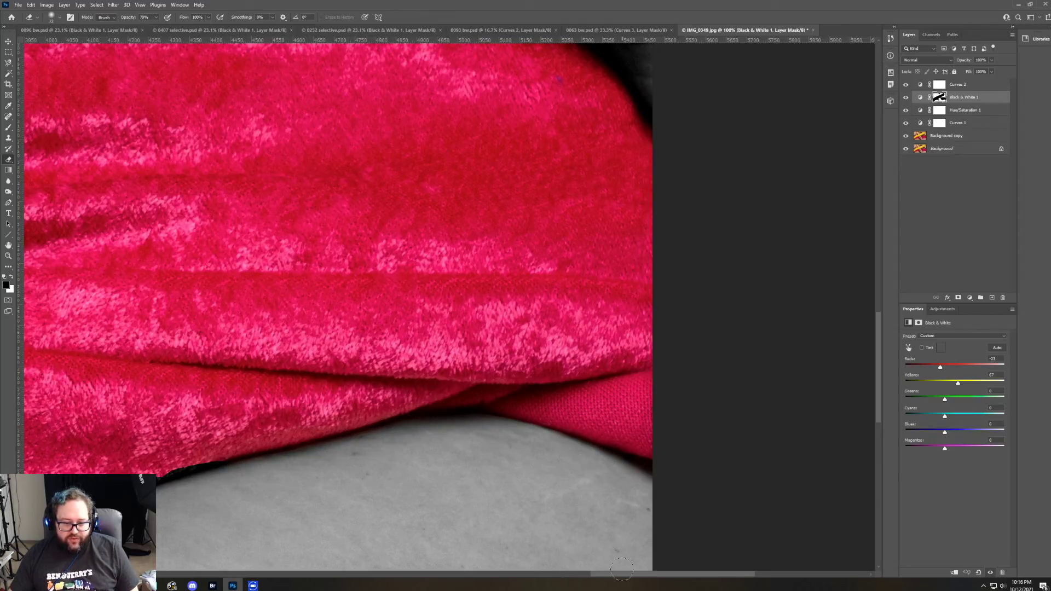
Step: Erase with white over the orange spot on the tattooed arm's edge and along the left part of the red cloth's lower edge
{"action": "left_click_drag", "start_coordinate": [615, 574], "coordinate": [516, 551]}
{"action": "scroll", "coordinate": [482, 470], "scroll_direction": "down", "scroll_amount": 2}
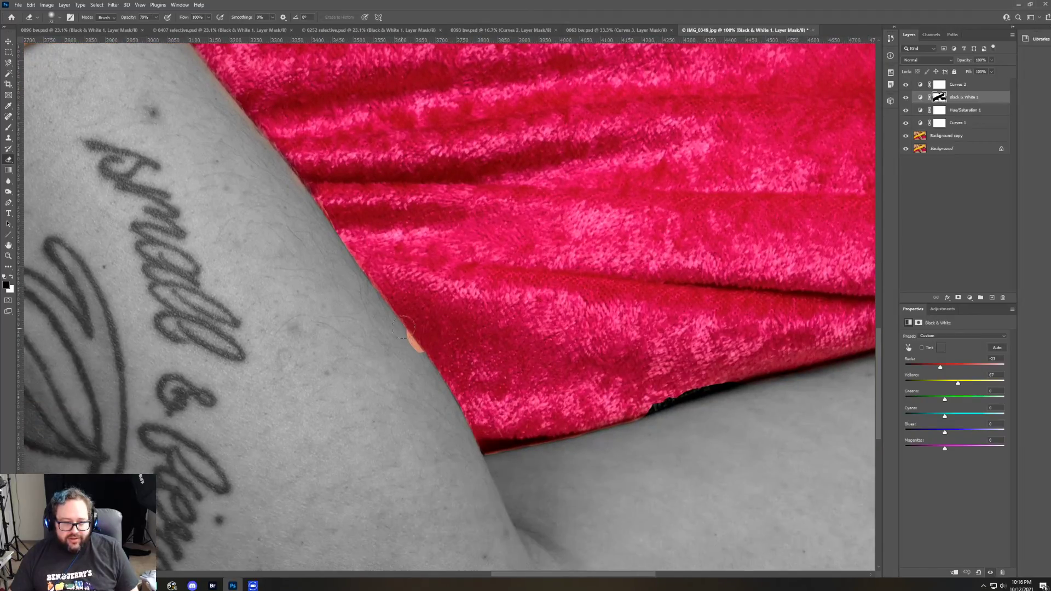
{"action": "left_click_drag", "start_coordinate": [404, 344], "coordinate": [418, 358]}
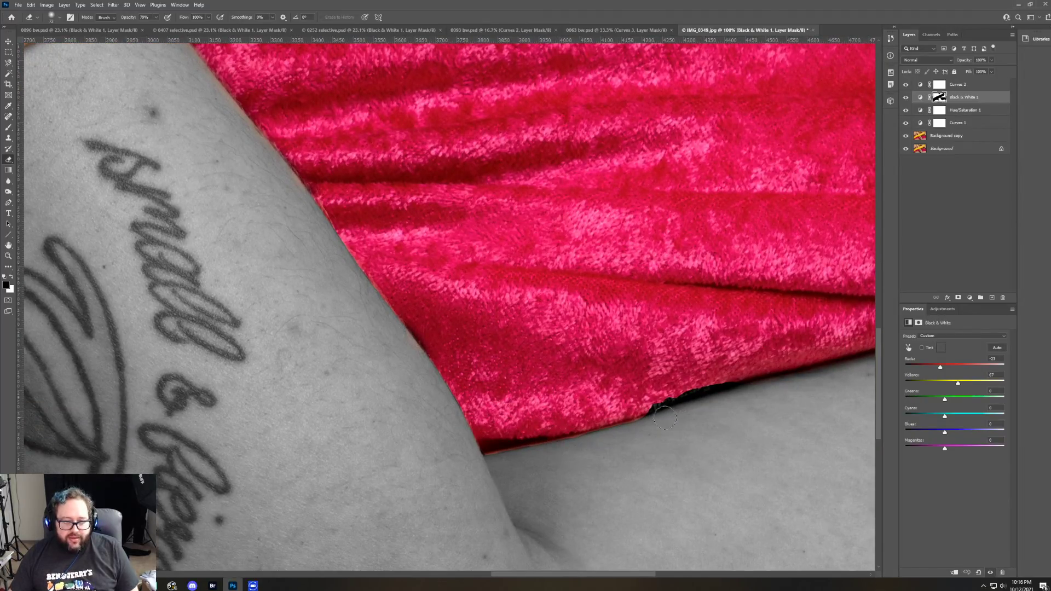
{"action": "mouse_move", "coordinate": [655, 419]}
{"action": "left_mouse_down"}
{"action": "mouse_move", "coordinate": [487, 454]}
{"action": "mouse_move", "coordinate": [660, 420]}
{"action": "mouse_move", "coordinate": [646, 420]}
{"action": "mouse_move", "coordinate": [737, 385]}
{"action": "mouse_move", "coordinate": [688, 392]}
{"action": "mouse_move", "coordinate": [621, 423]}
{"action": "left_mouse_up"}
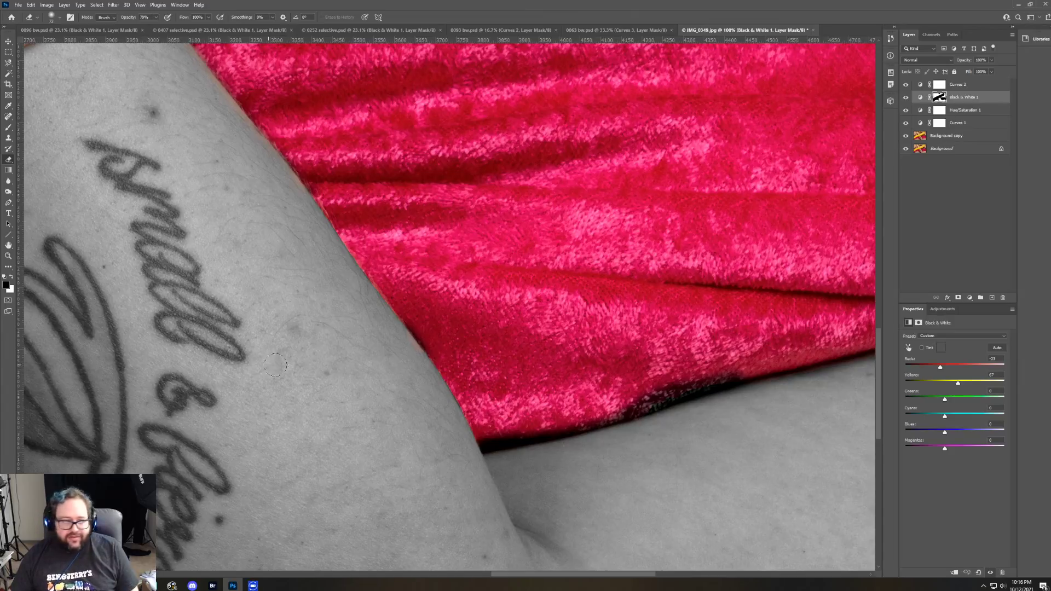
Step: Erase with black along the red cloth's lower edge to restore the red in its dark and grey patches
{"action": "left_click", "coordinate": [12, 277]}
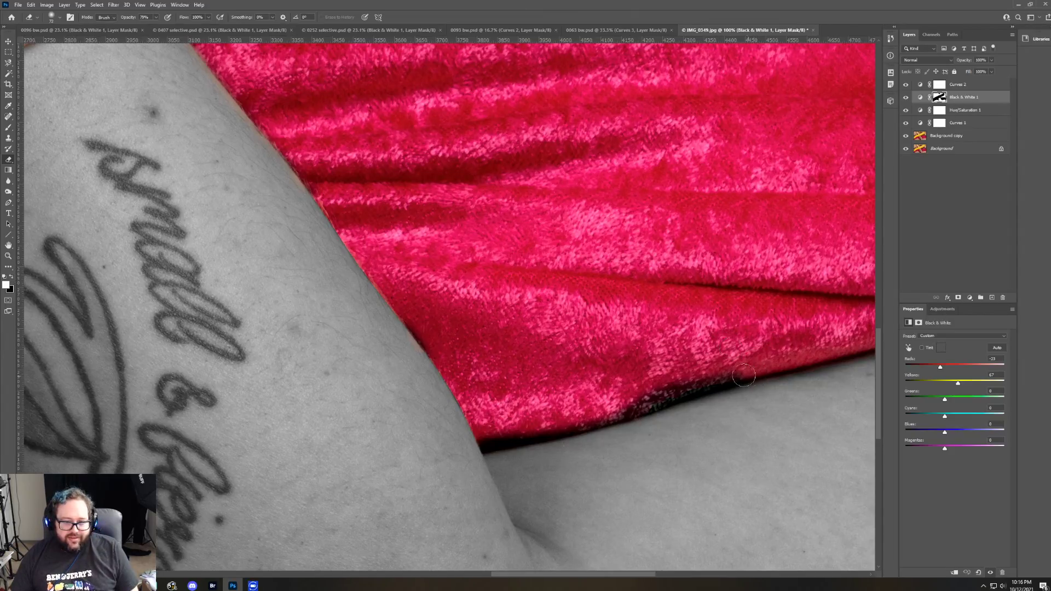
{"action": "left_click_drag", "start_coordinate": [743, 377], "coordinate": [533, 438]}
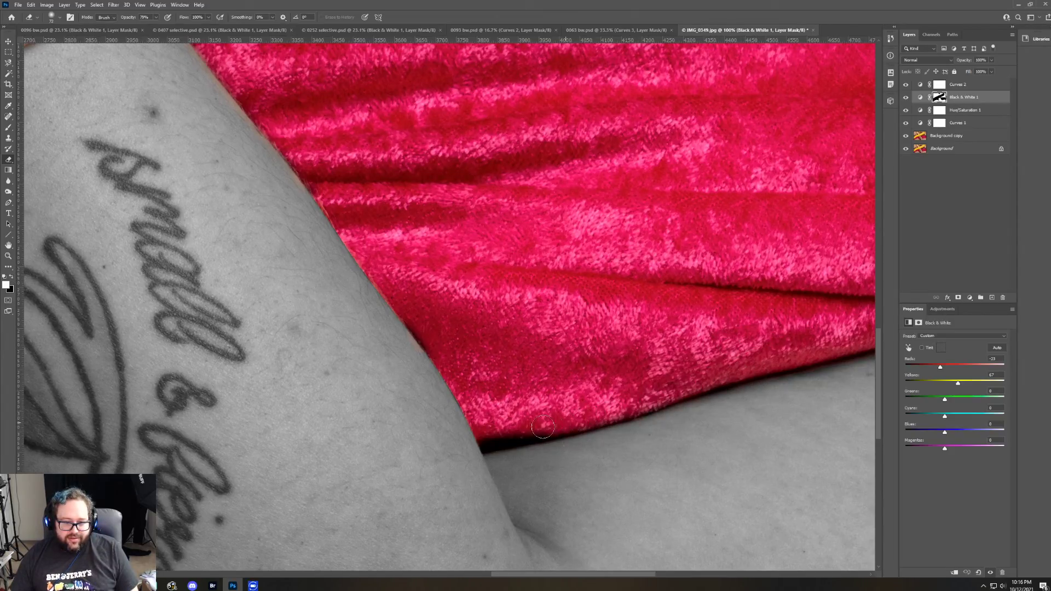
{"action": "left_click_drag", "start_coordinate": [606, 573], "coordinate": [671, 569]}
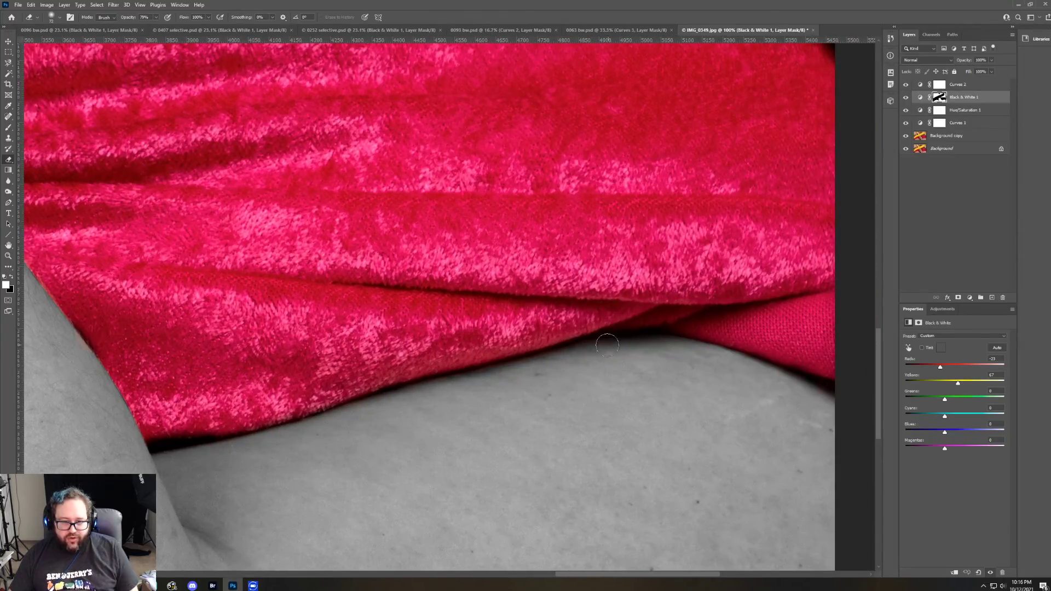
{"action": "left_click_drag", "start_coordinate": [604, 346], "coordinate": [446, 379]}
Step: Erase with white along the tattooed arm's edge beside the red cloth to remove the colour fringe from the skin
{"action": "left_click", "coordinate": [11, 277]}
{"action": "left_click_drag", "start_coordinate": [627, 574], "coordinate": [523, 573]}
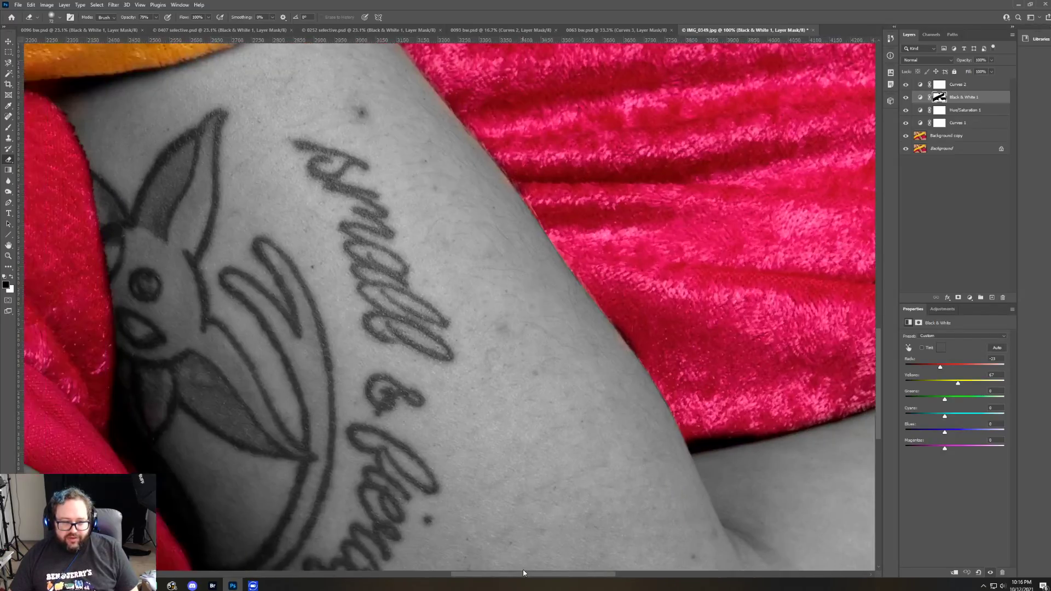
{"action": "scroll", "coordinate": [524, 557], "scroll_direction": "up", "scroll_amount": 5}
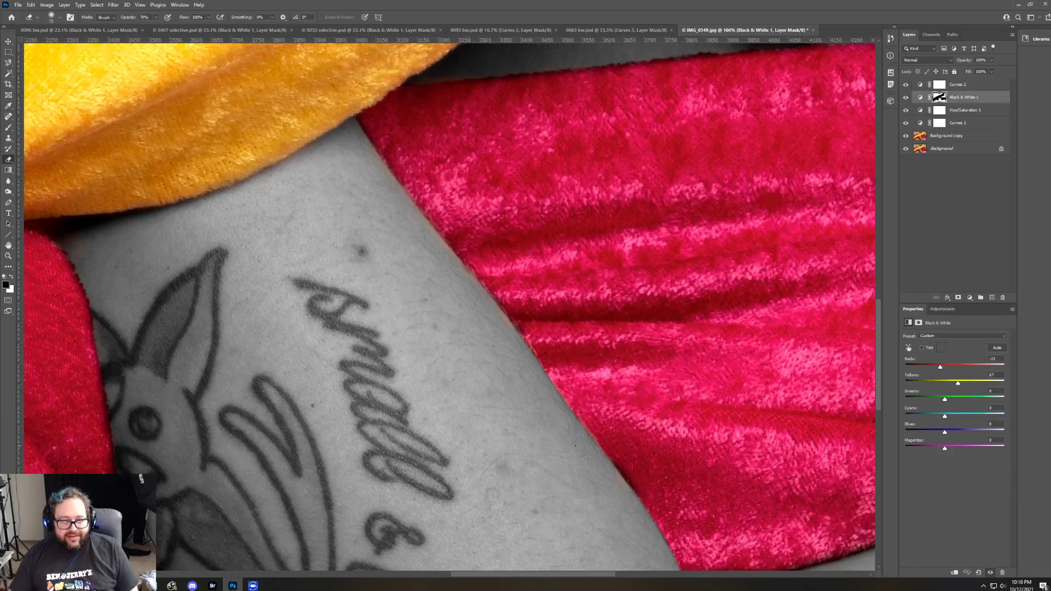
{"action": "scroll", "coordinate": [631, 488], "scroll_direction": "up", "scroll_amount": 4}
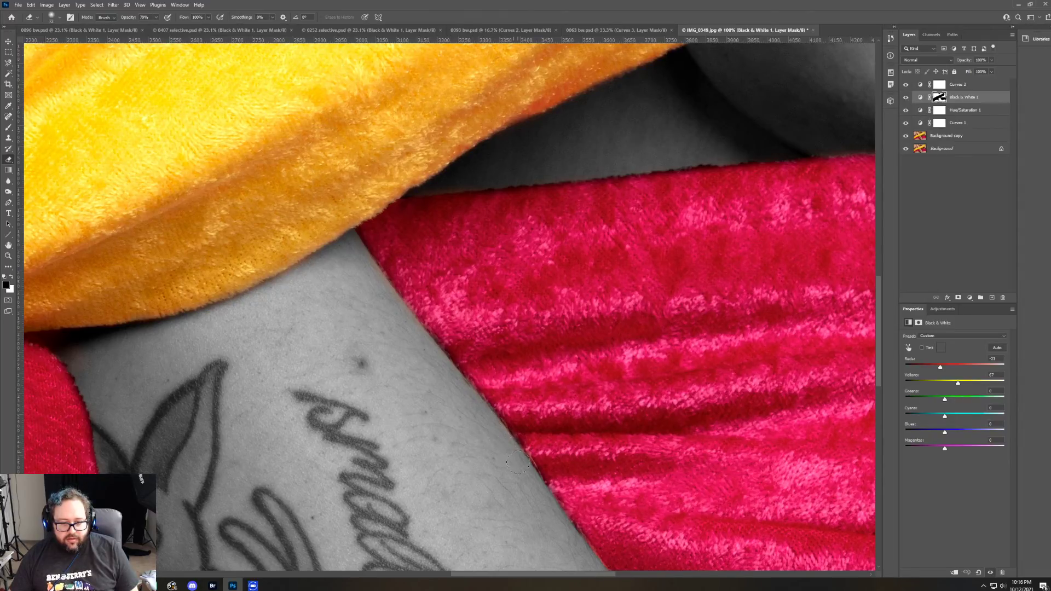
{"action": "scroll", "coordinate": [586, 523], "scroll_direction": "down", "scroll_amount": 3}
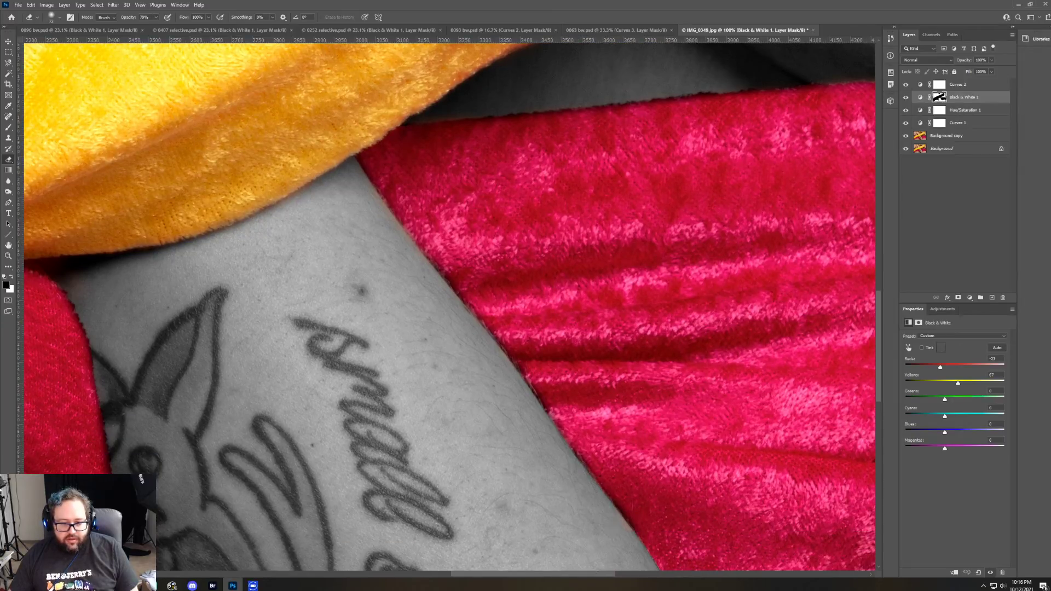
{"action": "scroll", "coordinate": [596, 547], "scroll_direction": "down", "scroll_amount": 3}
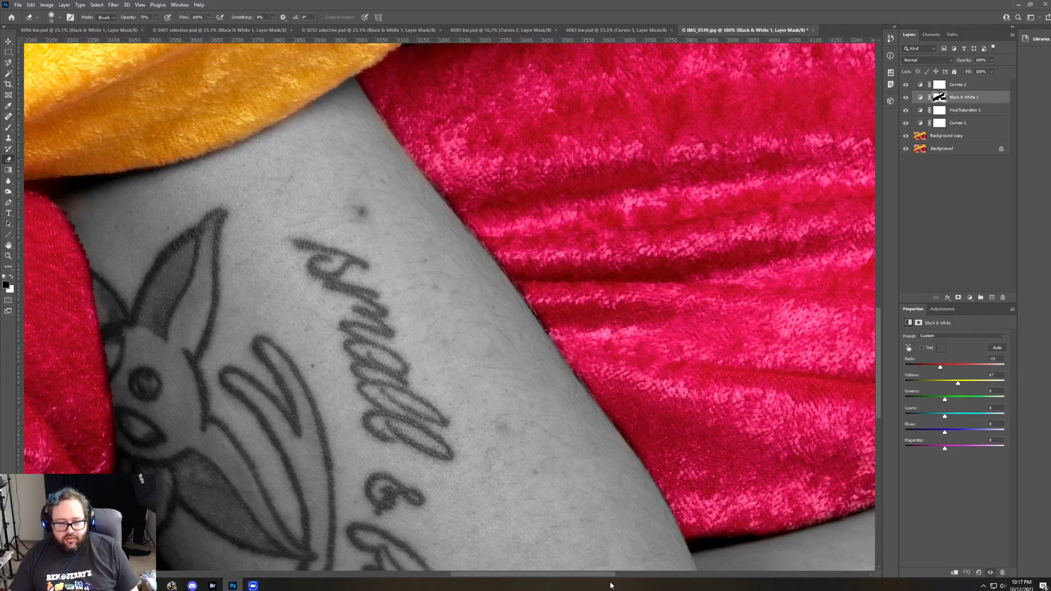
Step: Erase with black along the yellow cloth's lower right fold to restore its yellow edge
{"action": "scroll", "coordinate": [468, 432], "scroll_direction": "right", "scroll_amount": 10}
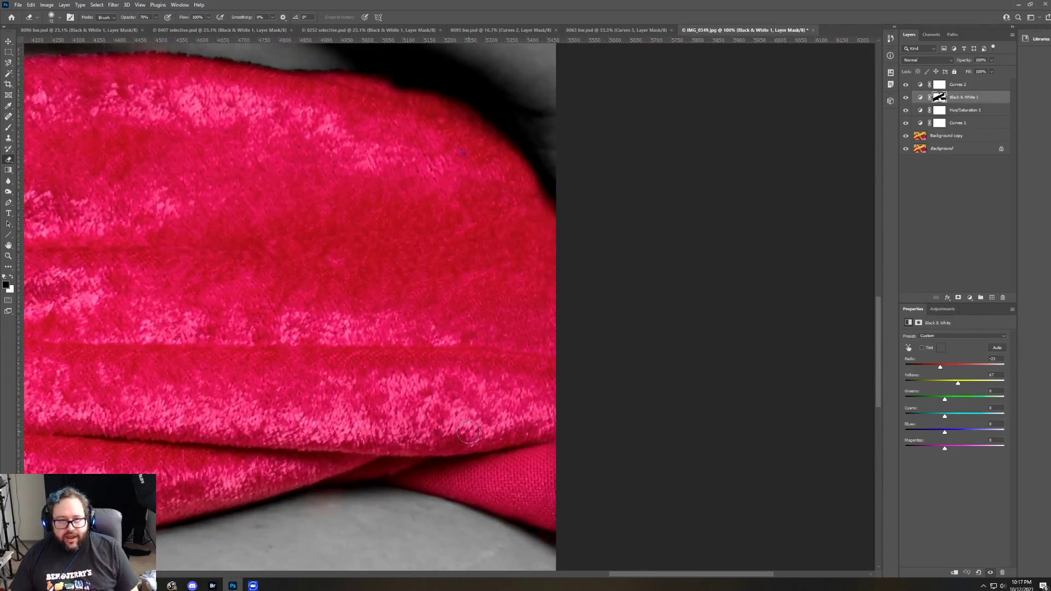
{"action": "scroll", "coordinate": [468, 433], "scroll_direction": "up", "scroll_amount": 5}
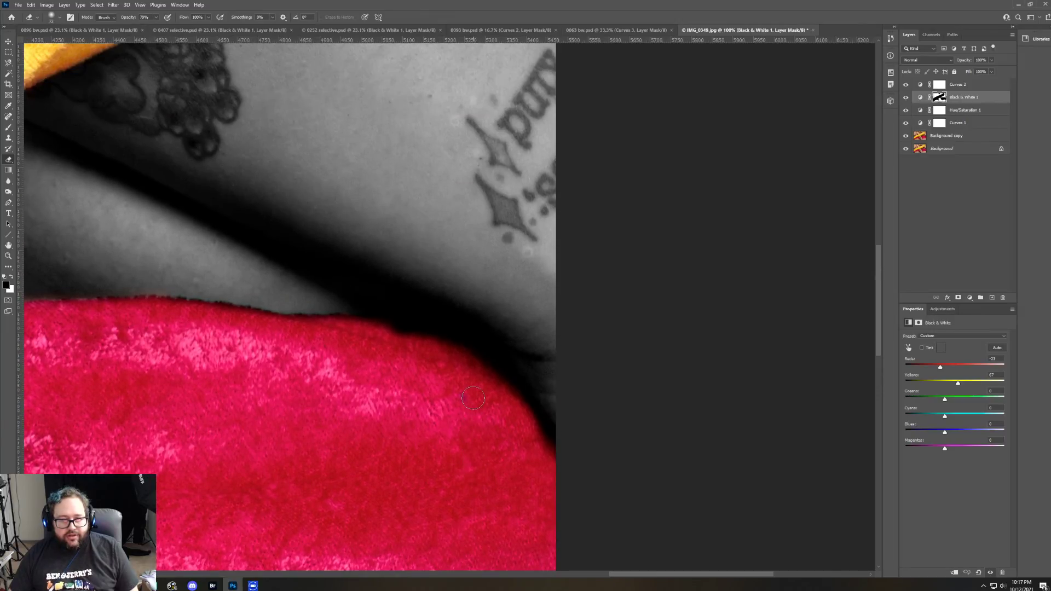
{"action": "scroll", "coordinate": [473, 398], "scroll_direction": "up", "scroll_amount": 6}
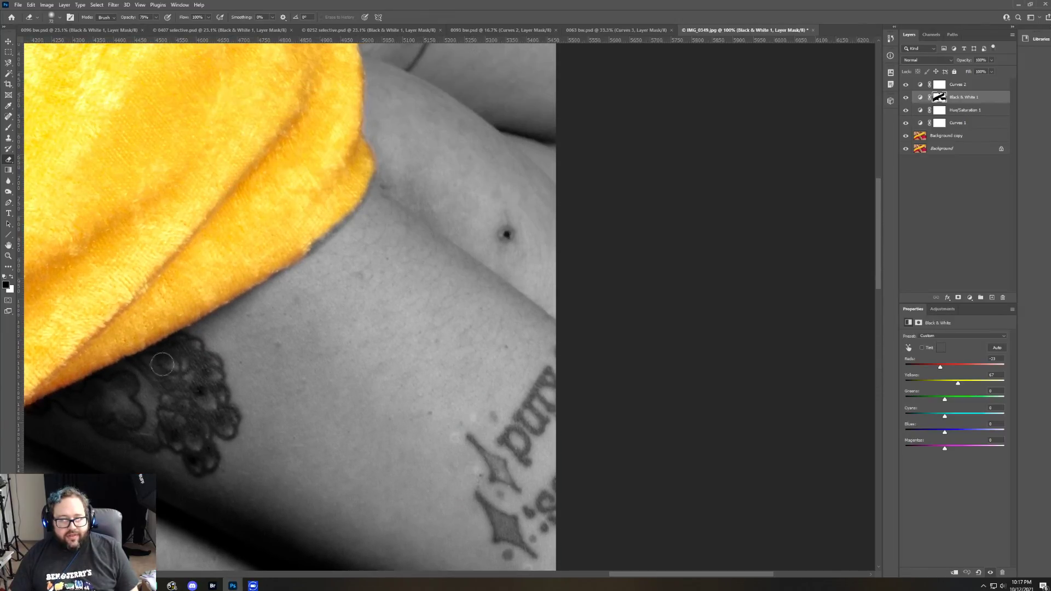
{"action": "key", "text": "x"}
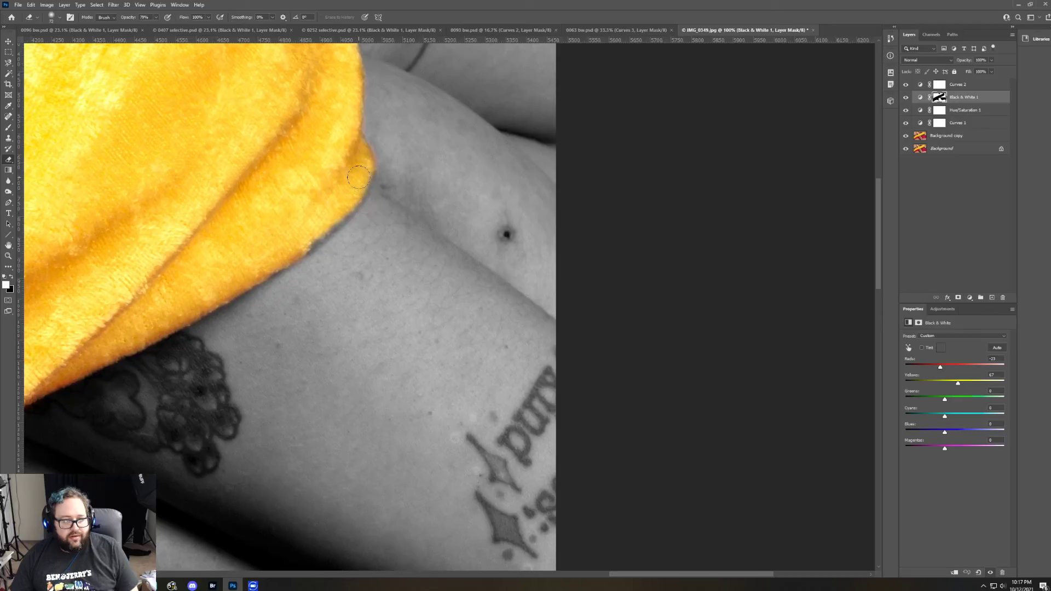
{"action": "mouse_move", "coordinate": [358, 181]}
{"action": "left_mouse_down"}
{"action": "mouse_move", "coordinate": [335, 214]}
{"action": "mouse_move", "coordinate": [288, 246]}
{"action": "mouse_move", "coordinate": [341, 203]}
{"action": "left_mouse_up"}
Step: Clean the yellow cloth's upper edge near the photo's top border, erasing spill with white and restoring the grey patch with black
{"action": "scroll", "coordinate": [213, 340], "scroll_direction": "up", "scroll_amount": 5}
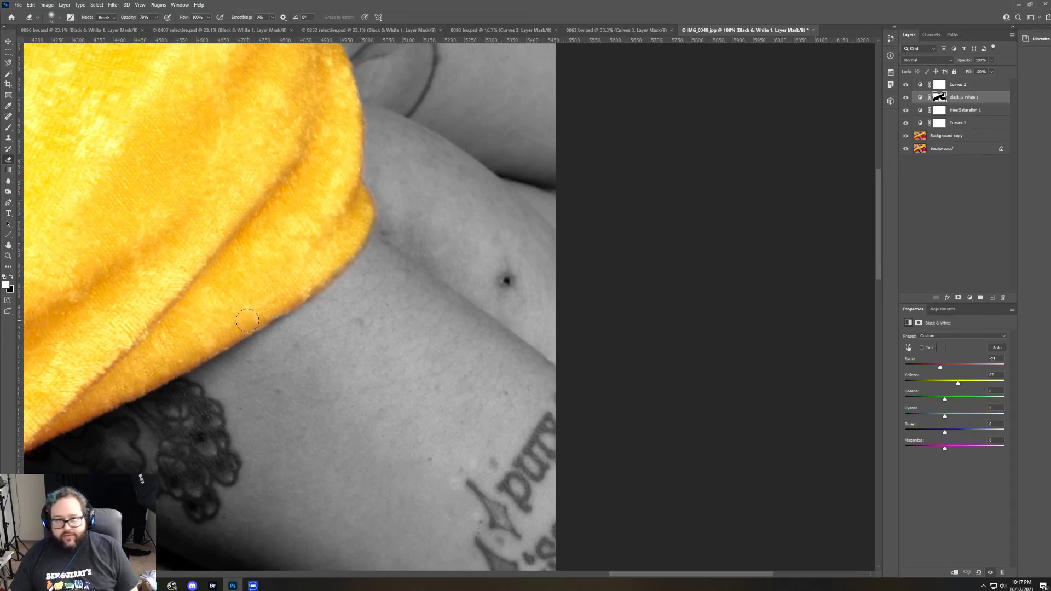
{"action": "scroll", "coordinate": [213, 340], "scroll_direction": "up", "scroll_amount": 1}
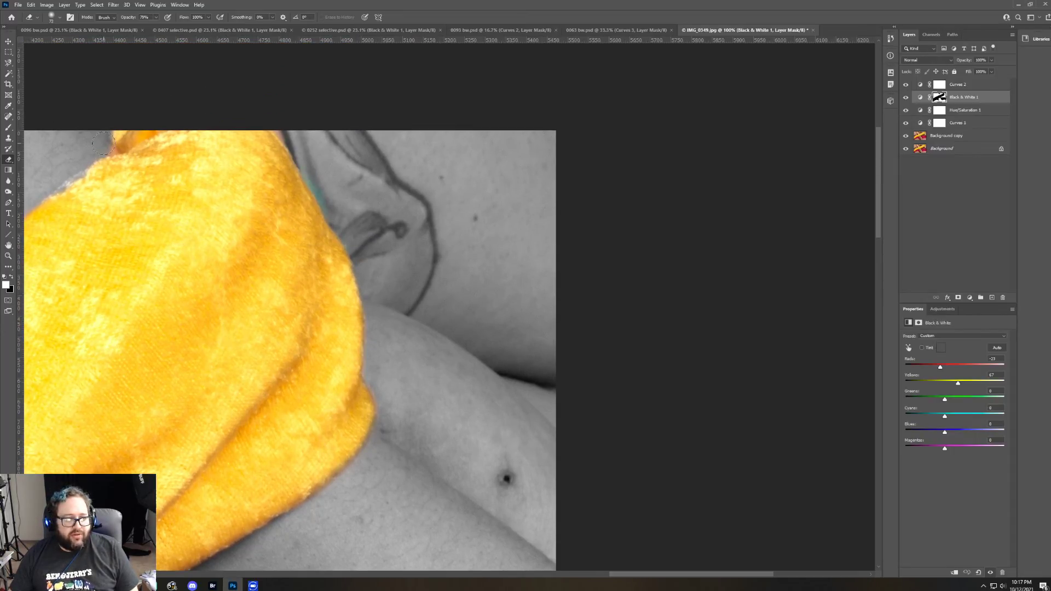
{"action": "left_click", "coordinate": [12, 277]}
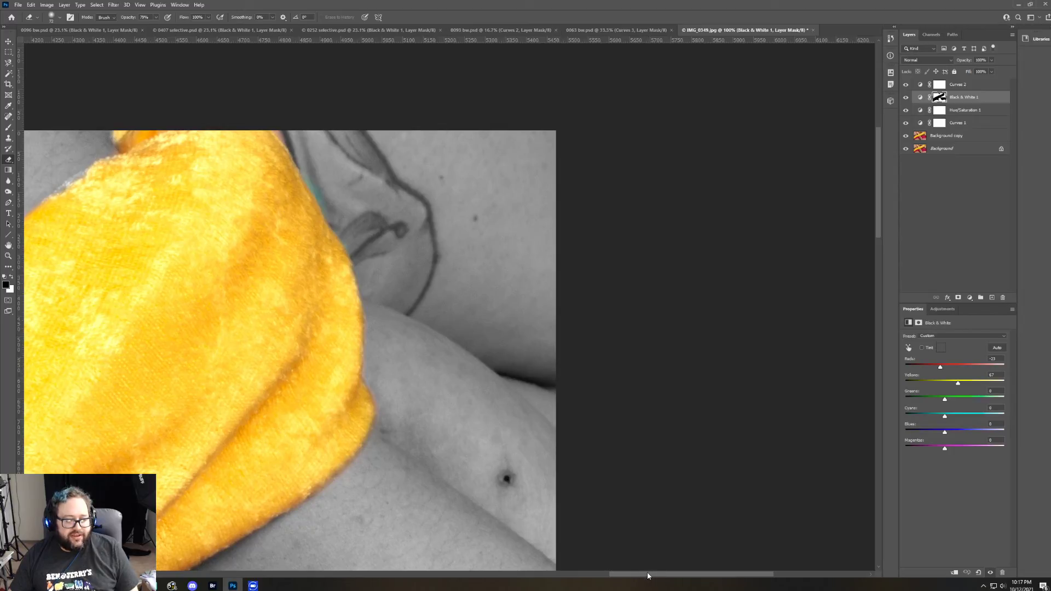
{"action": "left_click_drag", "start_coordinate": [647, 575], "coordinate": [565, 573]}
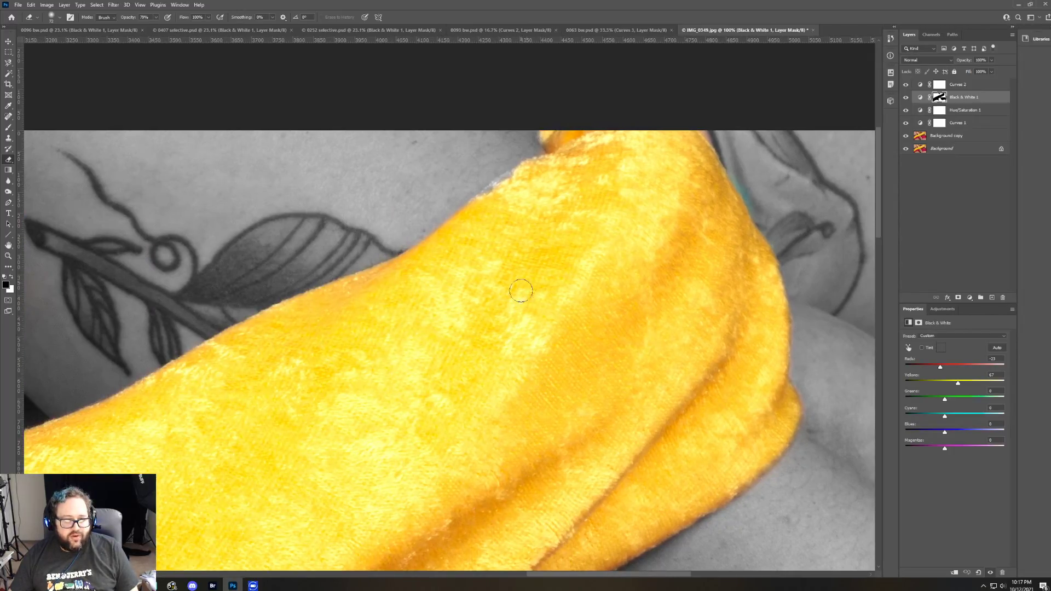
{"action": "left_click", "coordinate": [523, 173]}
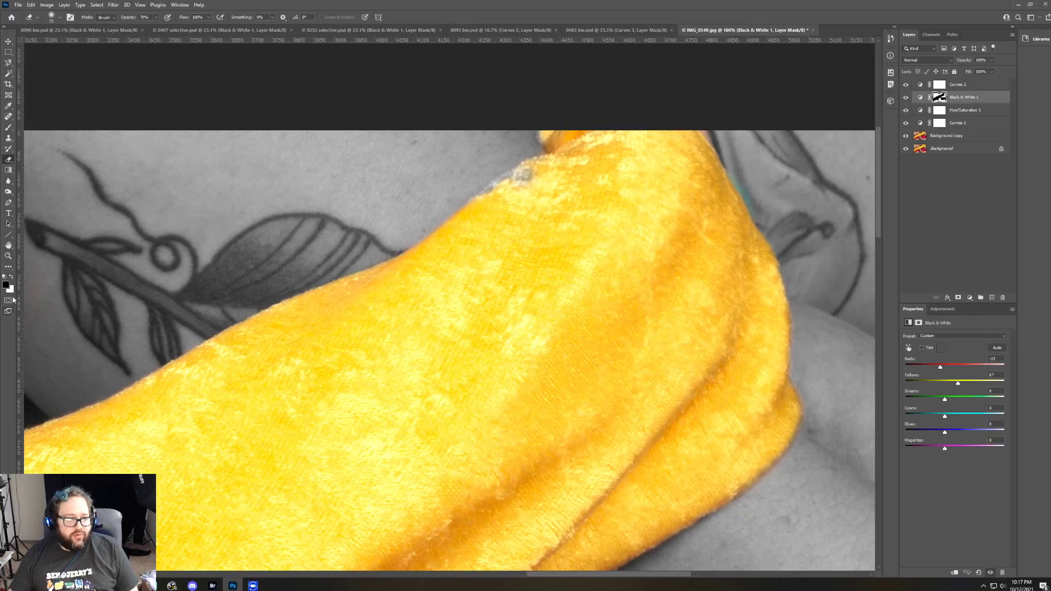
{"action": "left_click", "coordinate": [11, 277]}
{"action": "mouse_move", "coordinate": [533, 172]}
{"action": "left_mouse_down"}
{"action": "mouse_move", "coordinate": [484, 201]}
{"action": "mouse_move", "coordinate": [521, 178]}
{"action": "left_mouse_up"}
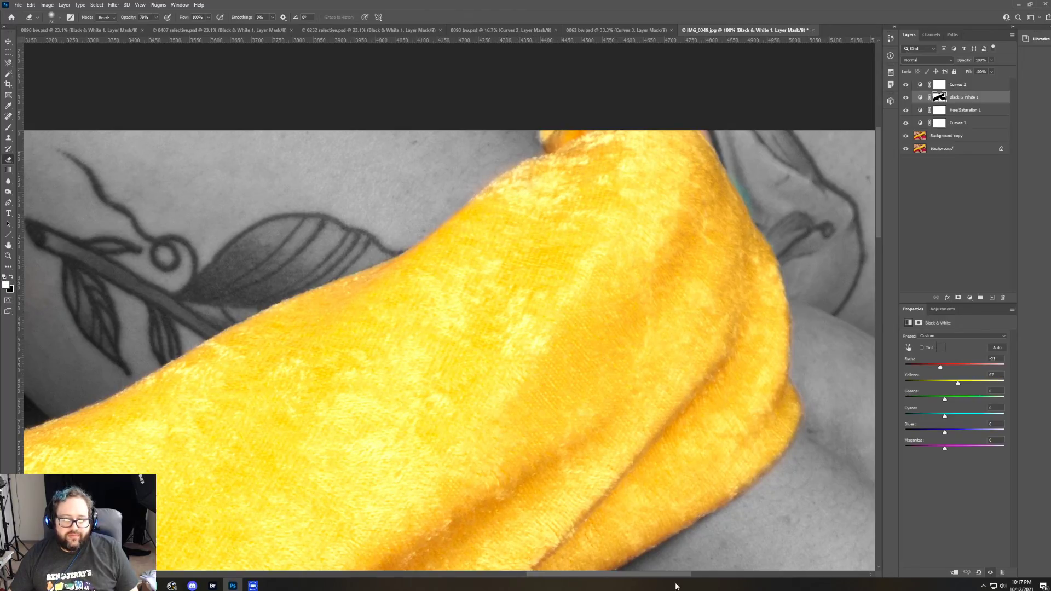
Step: Examine the yellow cloth's upper edge, and fit the whole photo on screen to check the selective colour
{"action": "left_click_drag", "start_coordinate": [656, 577], "coordinate": [542, 574]}
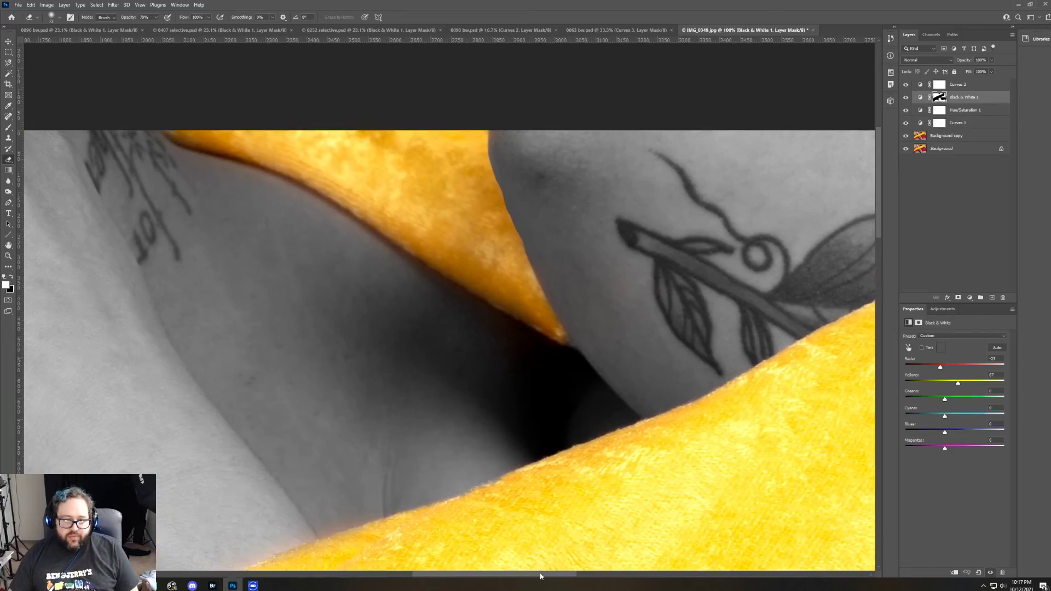
{"action": "scroll", "coordinate": [539, 574], "scroll_direction": "right", "scroll_amount": 3}
{"action": "scroll", "coordinate": [550, 537], "scroll_direction": "down", "scroll_amount": 2}
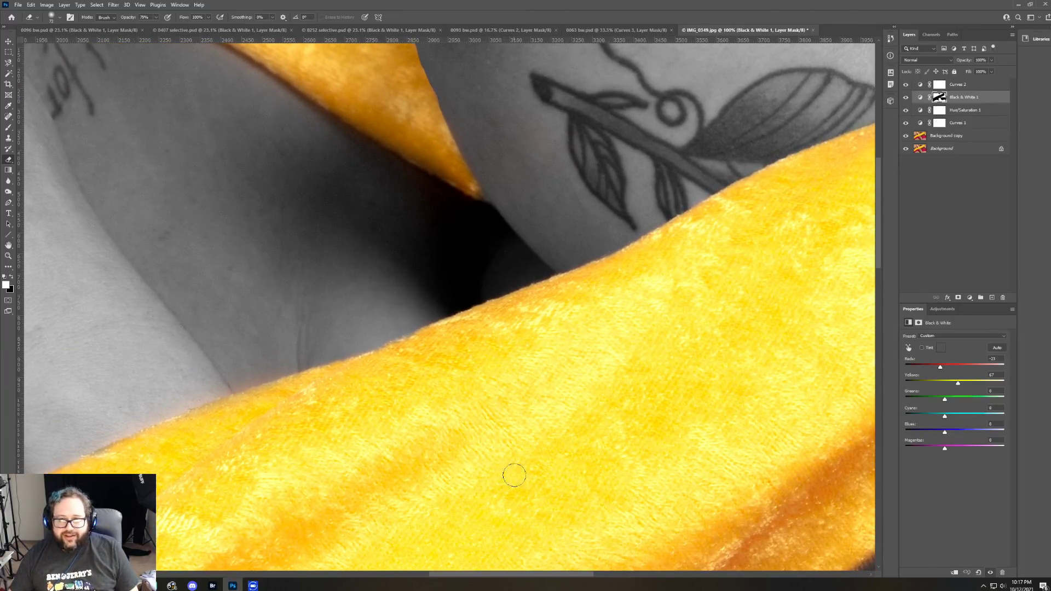
{"action": "left_click", "coordinate": [9, 257]}
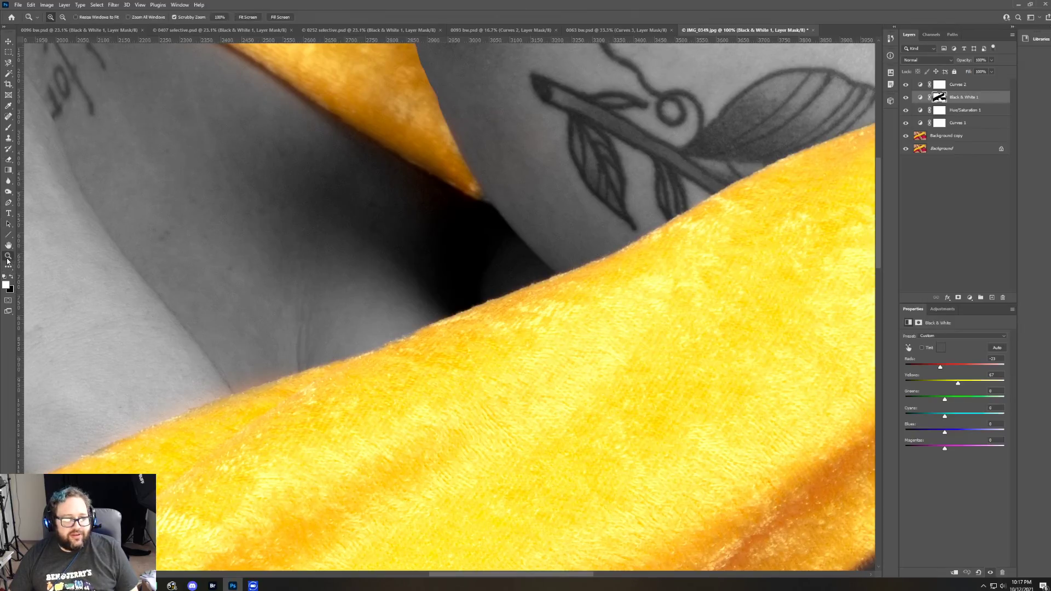
{"action": "left_click", "coordinate": [248, 17]}
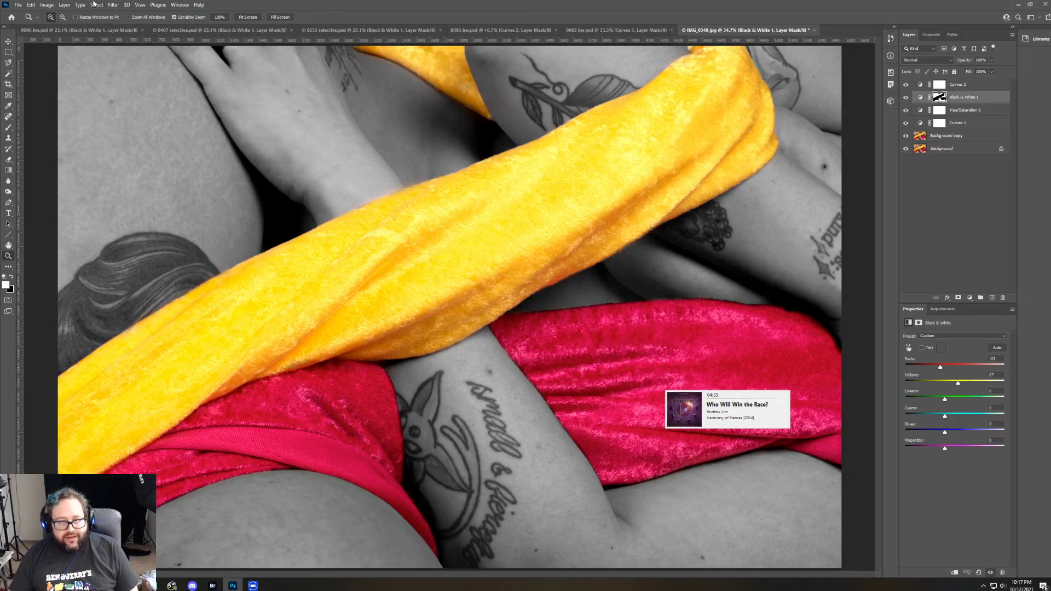
{"action": "left_click", "coordinate": [18, 4]}
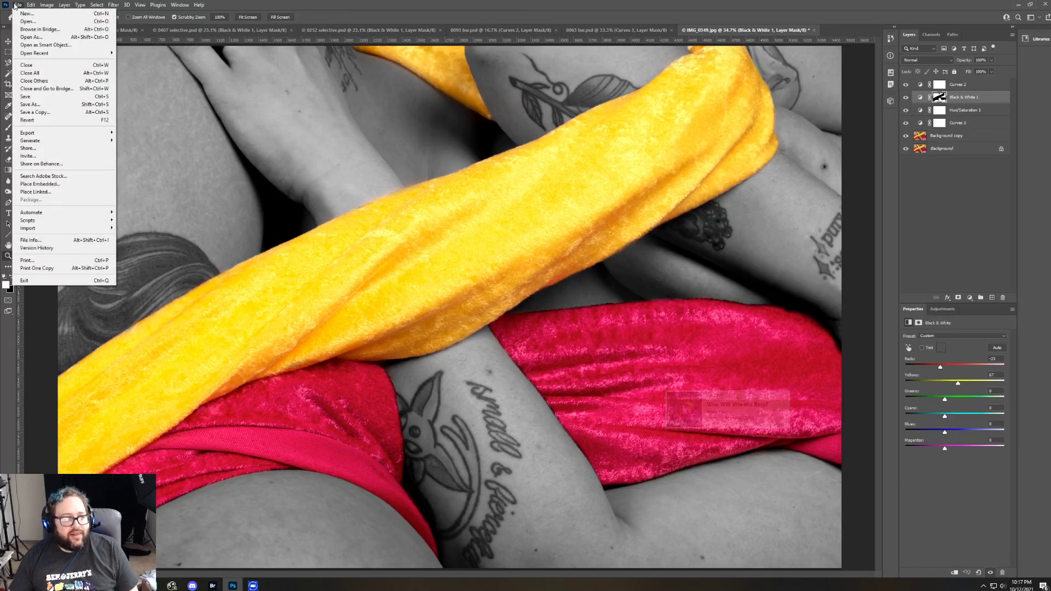
{"action": "left_click", "coordinate": [50, 104]}
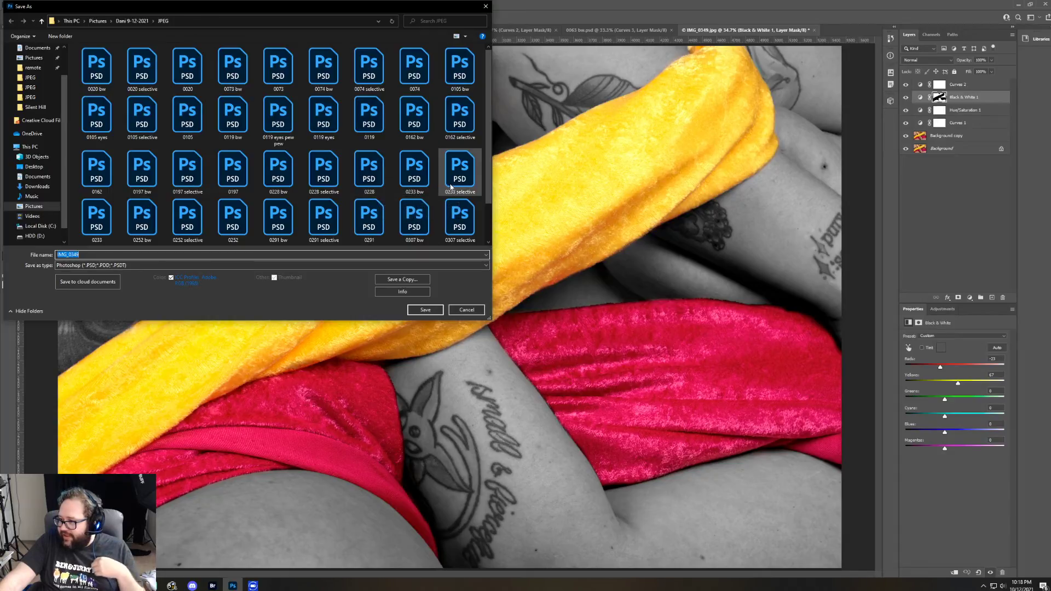
{"action": "left_click", "coordinate": [466, 309]}
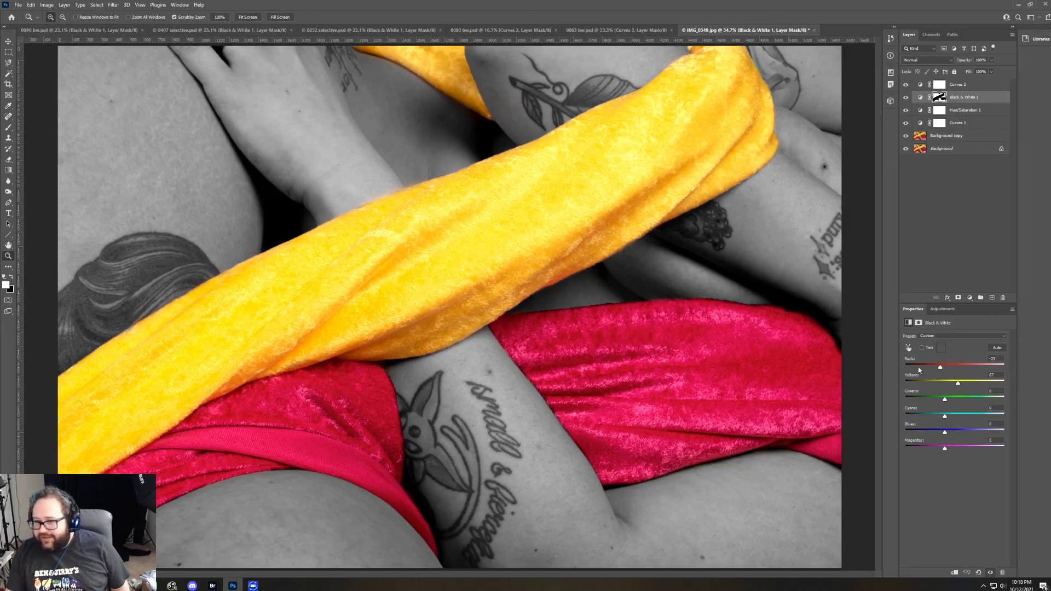
Step: Set the Eraser Tool to use black for touching up the red cloth's upper edge on the Black & White mask
{"action": "left_click", "coordinate": [659, 319]}
{"action": "left_click", "coordinate": [662, 321]}
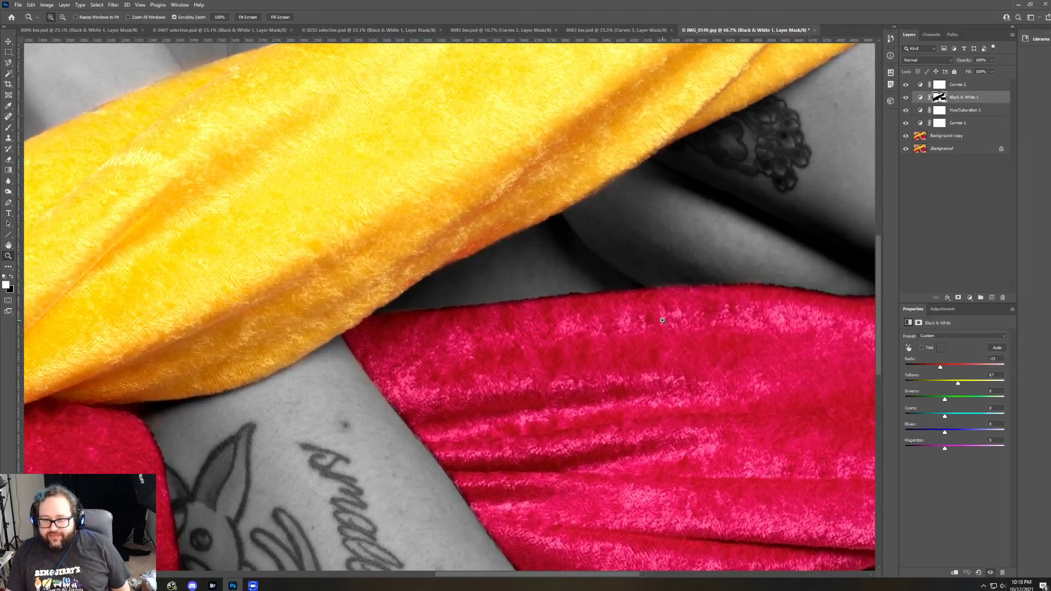
{"action": "left_click_drag", "start_coordinate": [632, 574], "coordinate": [688, 573]}
{"action": "scroll", "coordinate": [625, 430], "scroll_direction": "down", "scroll_amount": 1}
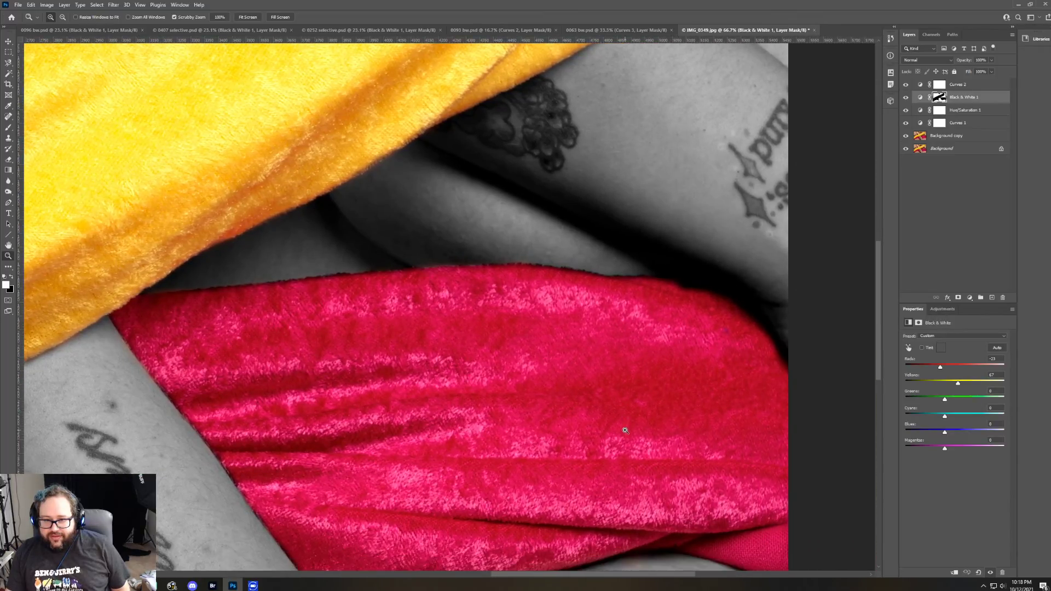
{"action": "scroll", "coordinate": [625, 431], "scroll_direction": "down", "scroll_amount": 1}
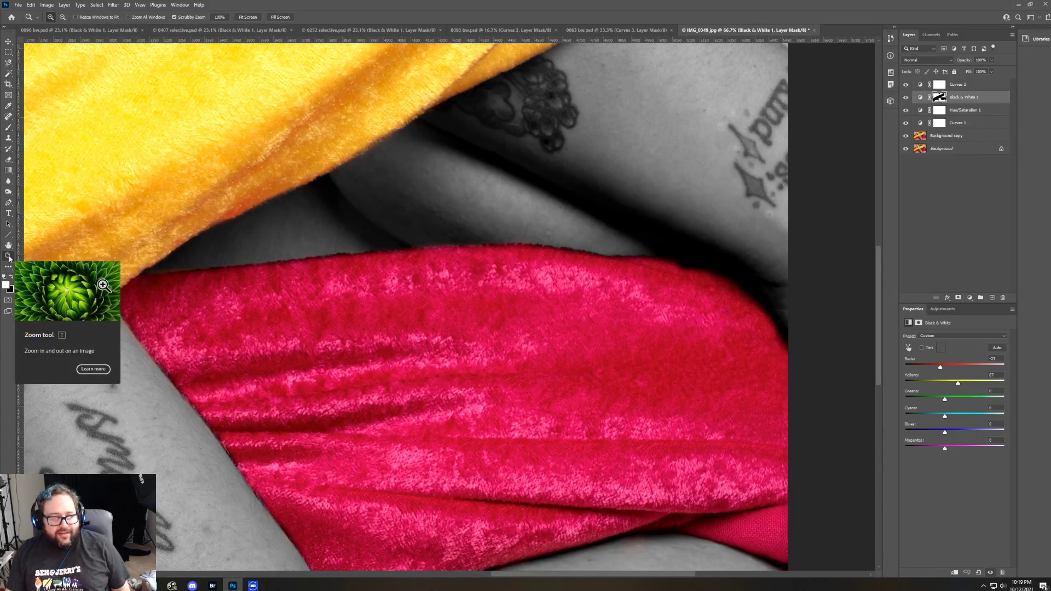
{"action": "left_click", "coordinate": [10, 160]}
{"action": "left_click", "coordinate": [11, 161]}
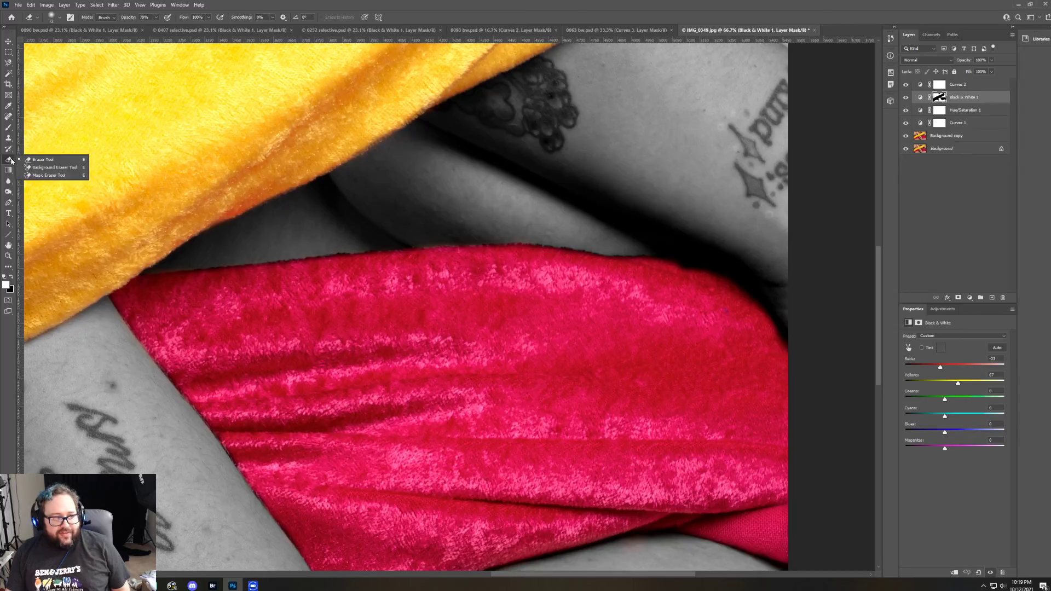
{"action": "left_click", "coordinate": [40, 159]}
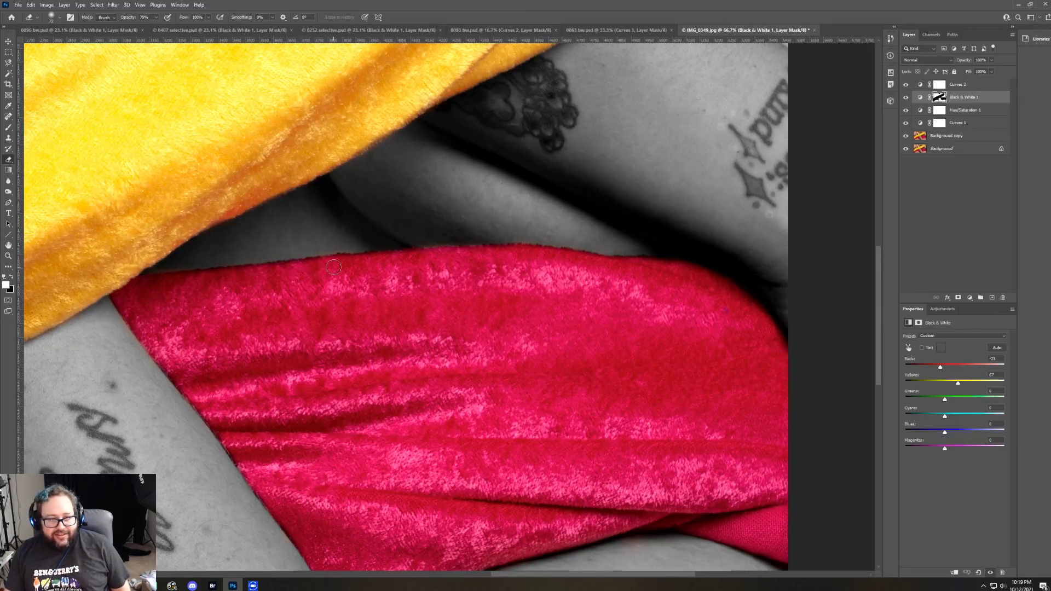
{"action": "left_click", "coordinate": [11, 277]}
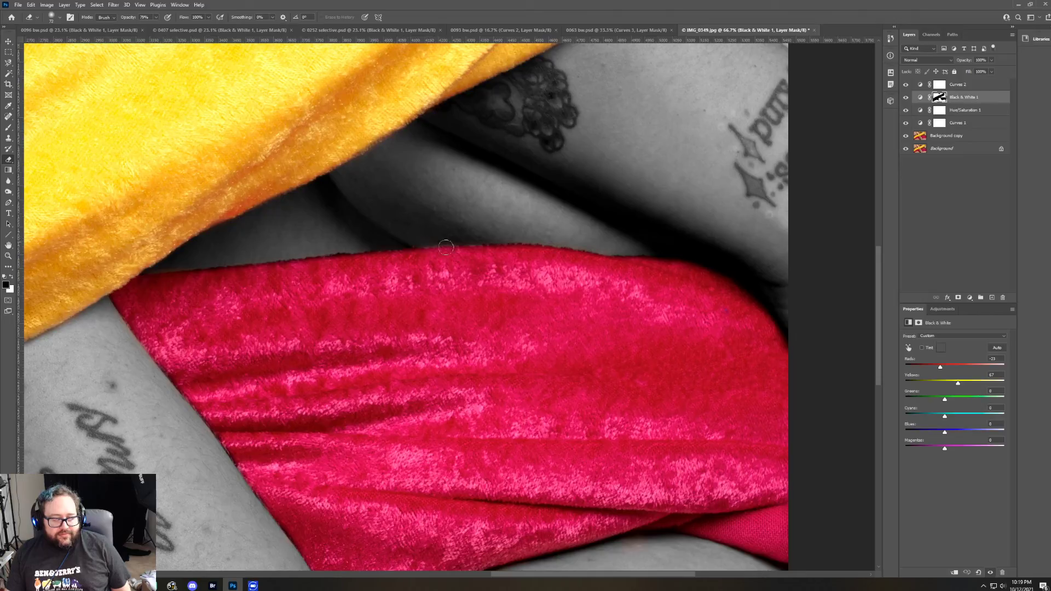
Step: Examine the yellow and red cloth edges across the photo for mask errors, ending with the whole image at 25%
{"action": "scroll", "coordinate": [547, 372], "scroll_direction": "up", "scroll_amount": 5}
{"action": "scroll", "coordinate": [600, 418], "scroll_direction": "up", "scroll_amount": 3}
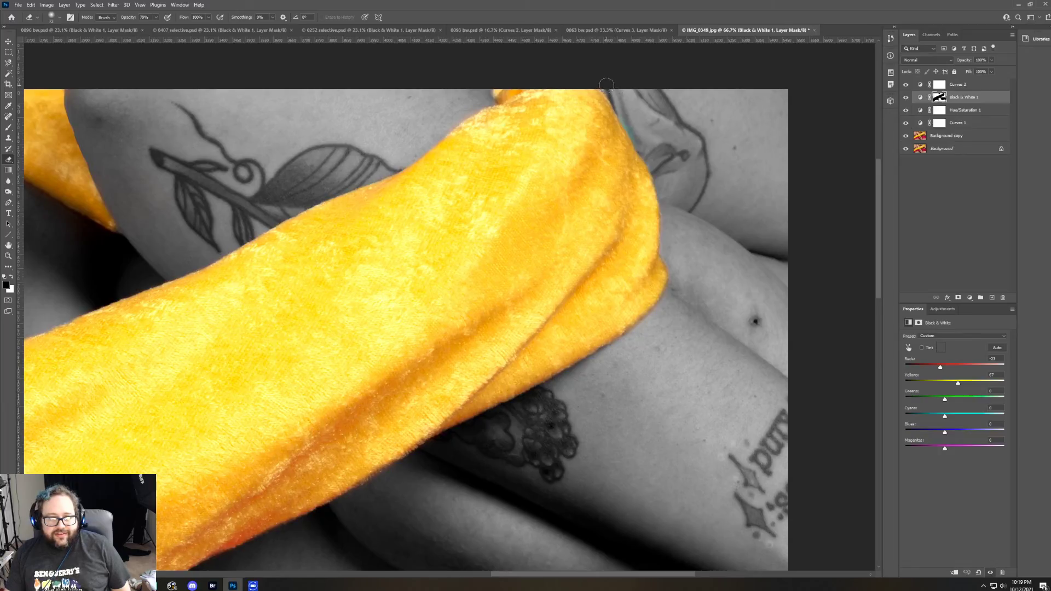
{"action": "left_click_drag", "start_coordinate": [681, 574], "coordinate": [569, 575]}
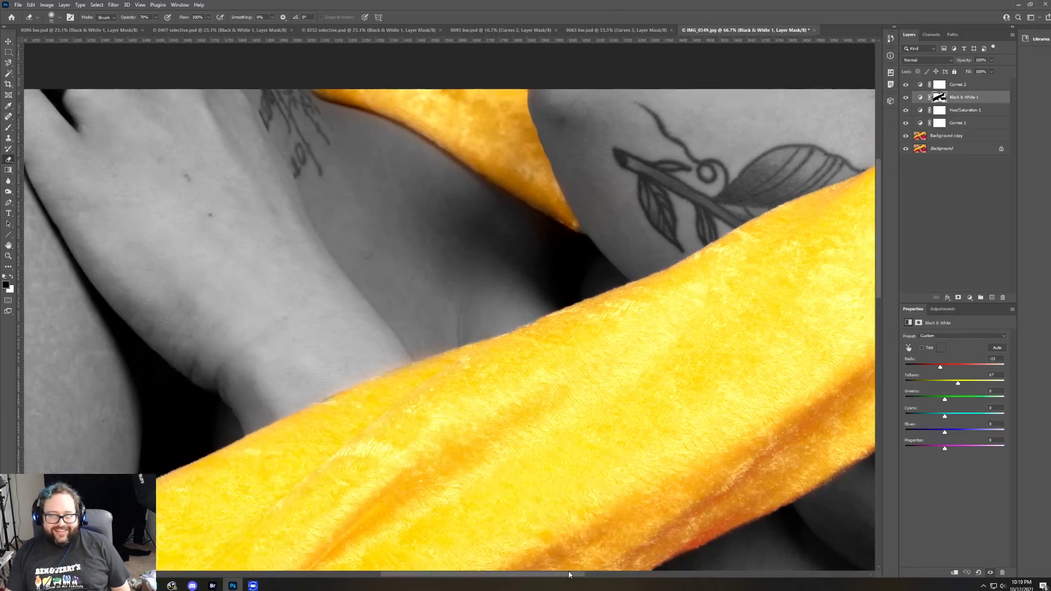
{"action": "scroll", "coordinate": [367, 563], "scroll_direction": "down", "scroll_amount": 2}
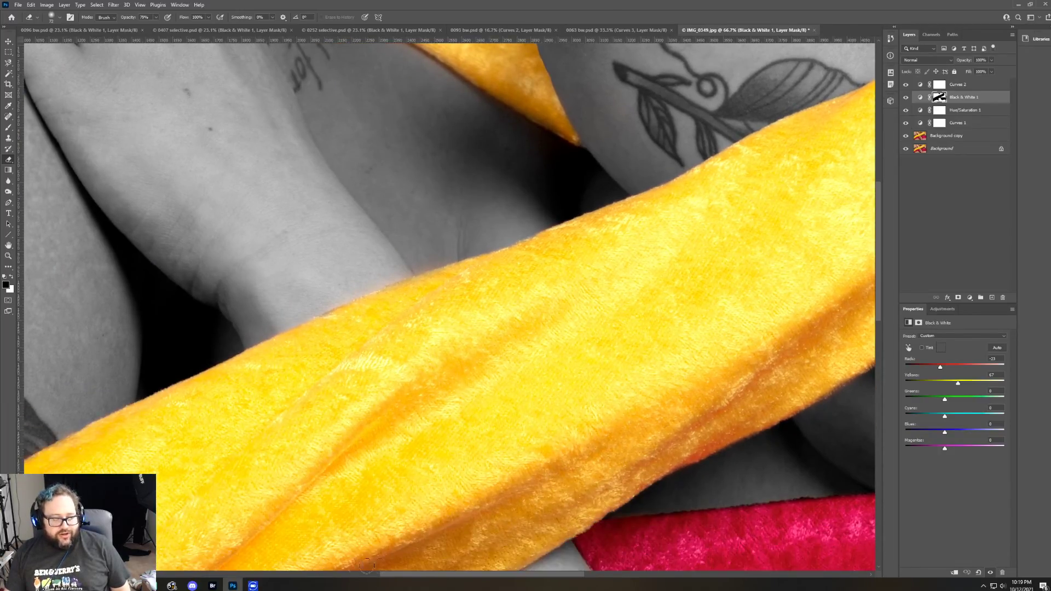
{"action": "scroll", "coordinate": [366, 563], "scroll_direction": "left", "scroll_amount": 10}
{"action": "scroll", "coordinate": [439, 482], "scroll_direction": "down", "scroll_amount": 1}
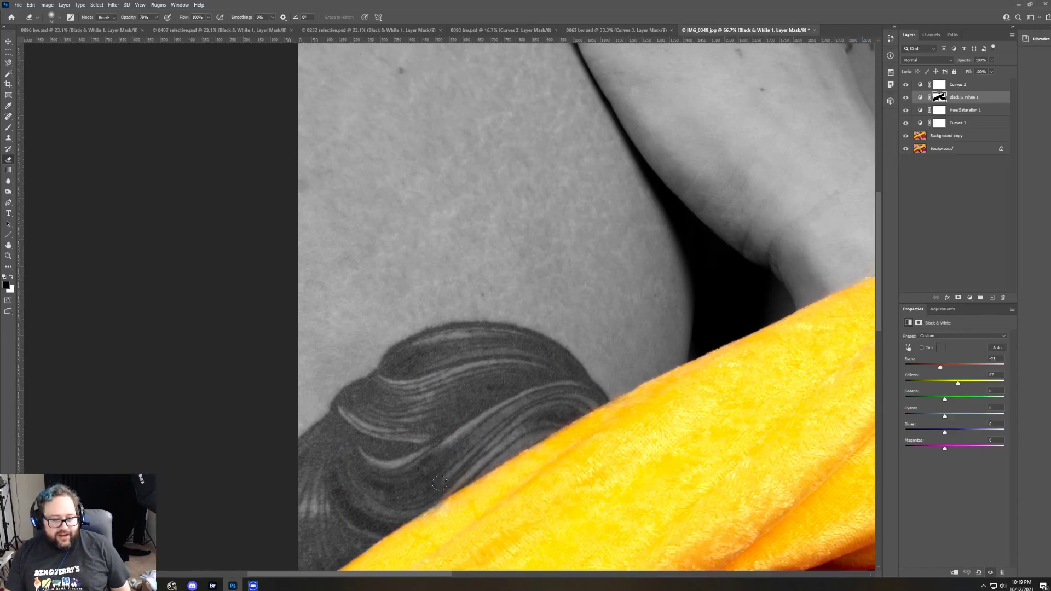
{"action": "scroll", "coordinate": [439, 482], "scroll_direction": "down", "scroll_amount": 8}
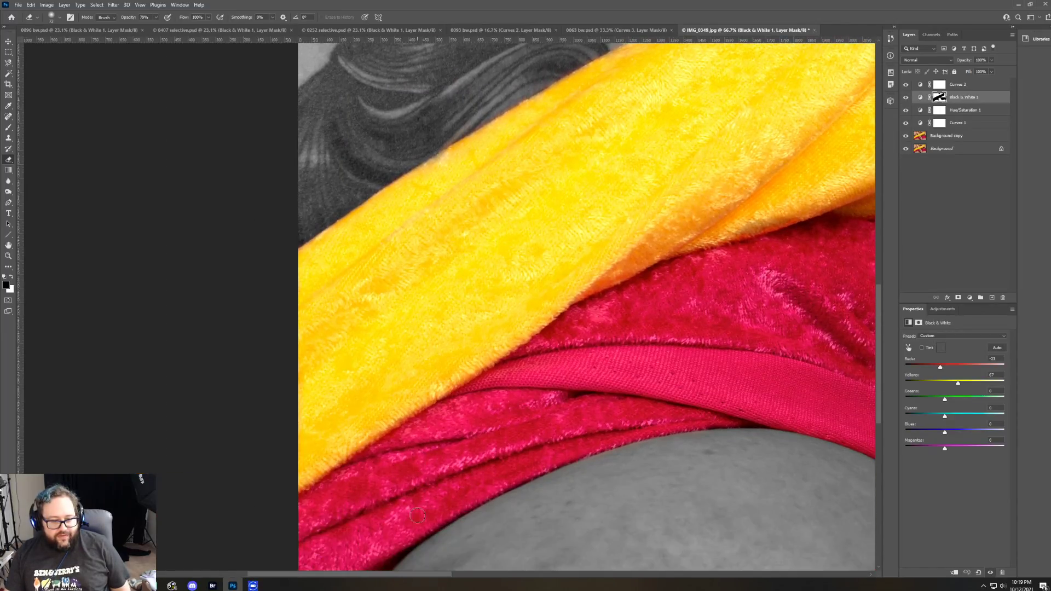
{"action": "scroll", "coordinate": [417, 515], "scroll_direction": "down", "scroll_amount": 3}
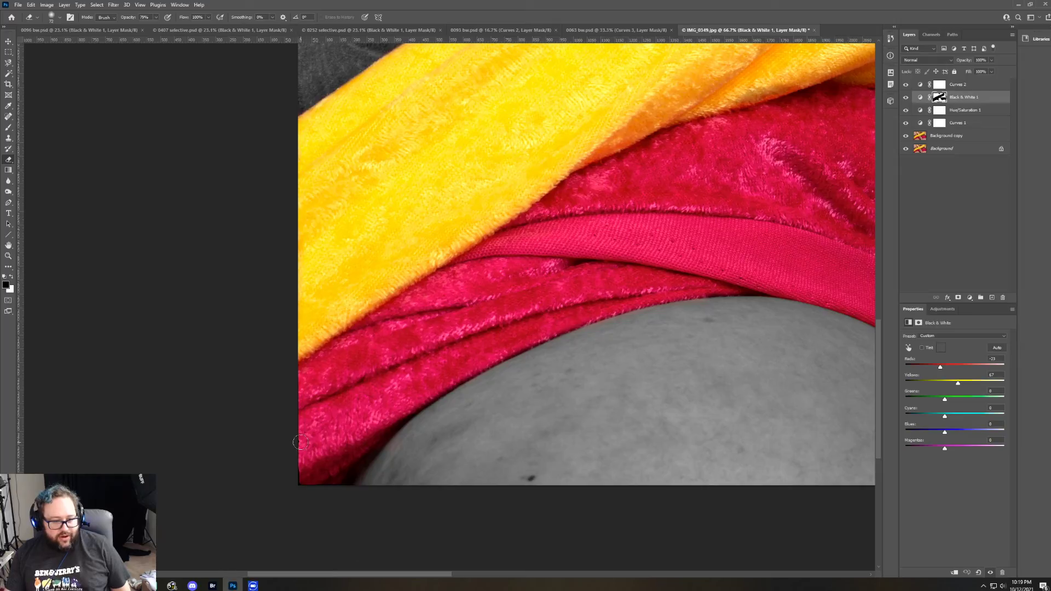
{"action": "left_click", "coordinate": [11, 279]}
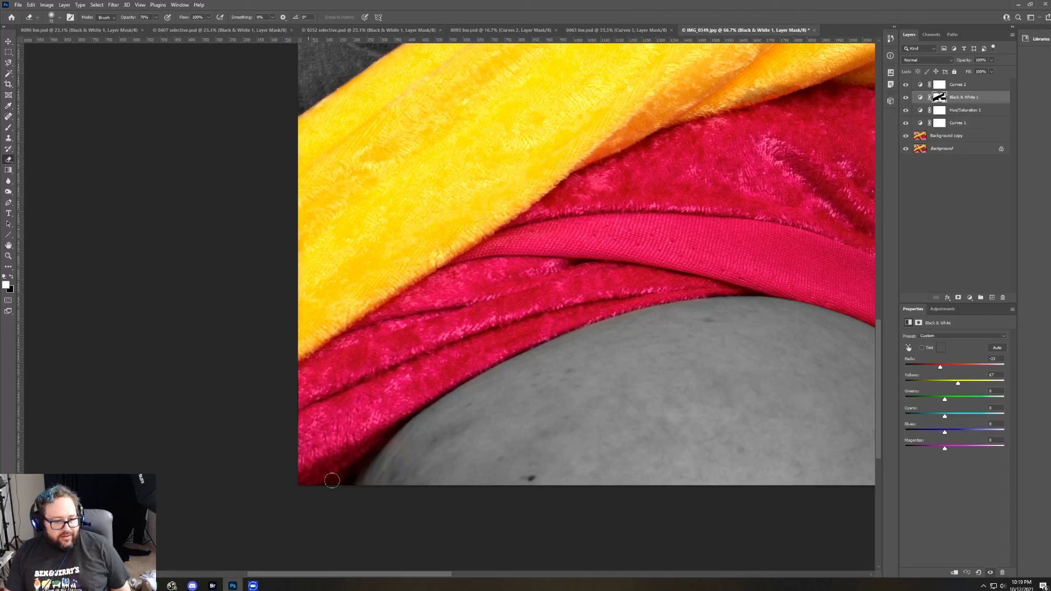
{"action": "scroll", "coordinate": [415, 490], "scroll_direction": "up", "scroll_amount": 5}
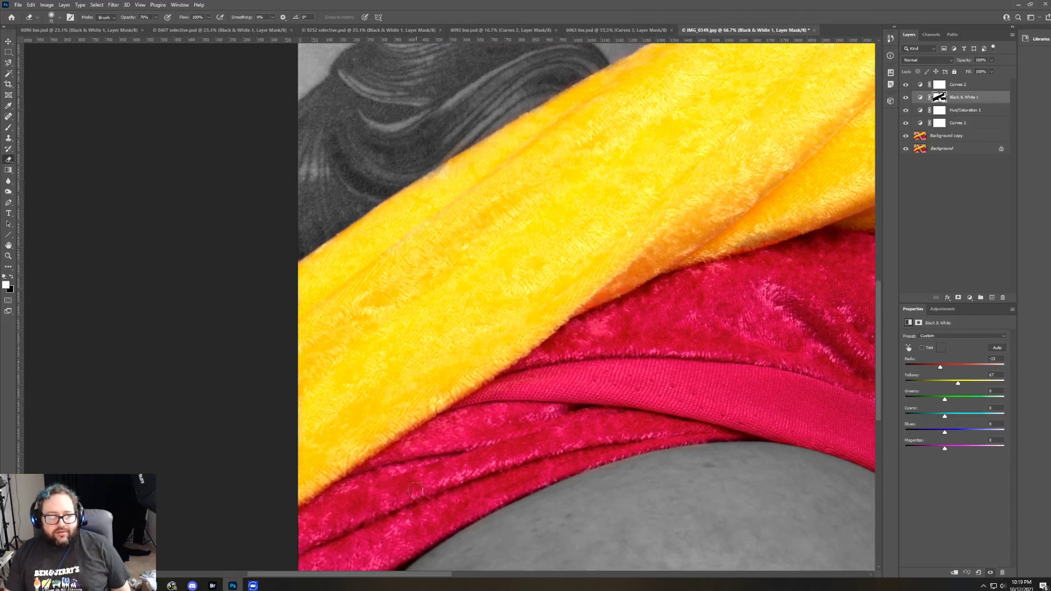
{"action": "scroll", "coordinate": [415, 491], "scroll_direction": "up", "scroll_amount": 2}
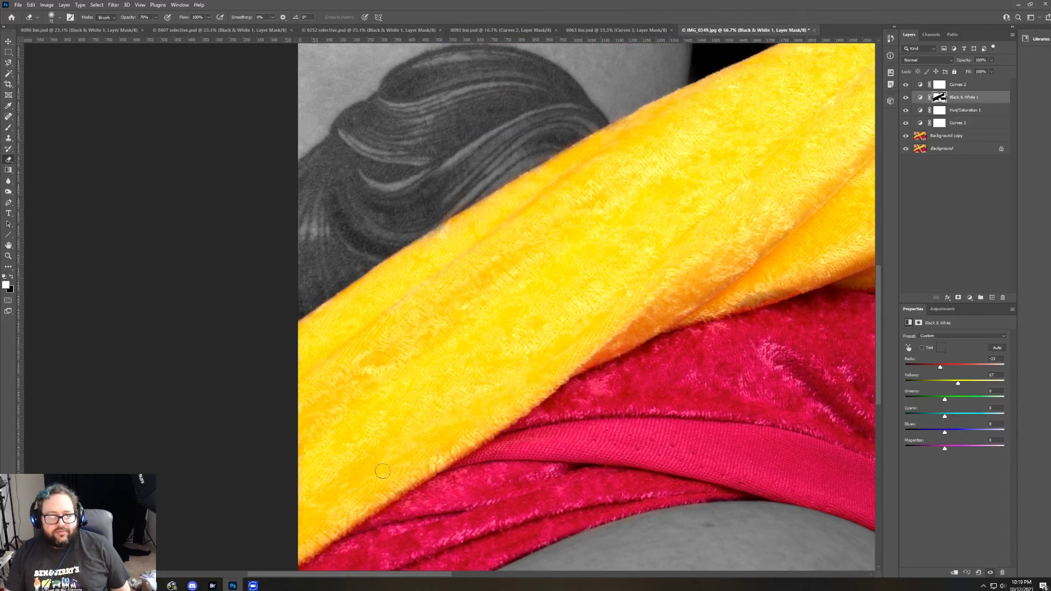
{"action": "left_click", "coordinate": [8, 256]}
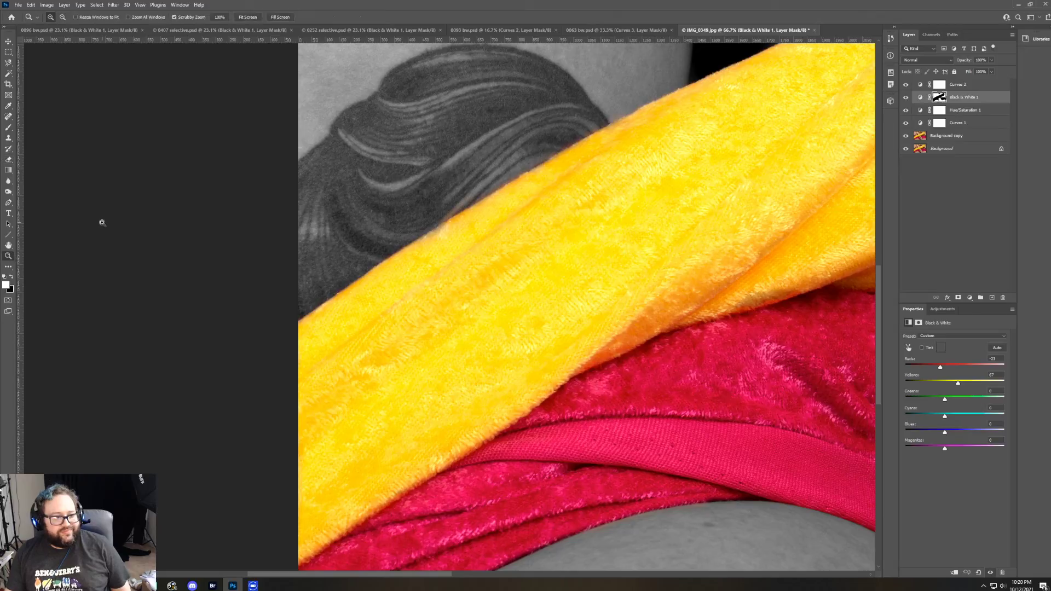
{"action": "left_click", "coordinate": [62, 17]}
{"action": "left_click", "coordinate": [443, 179]}
{"action": "left_click", "coordinate": [443, 178]}
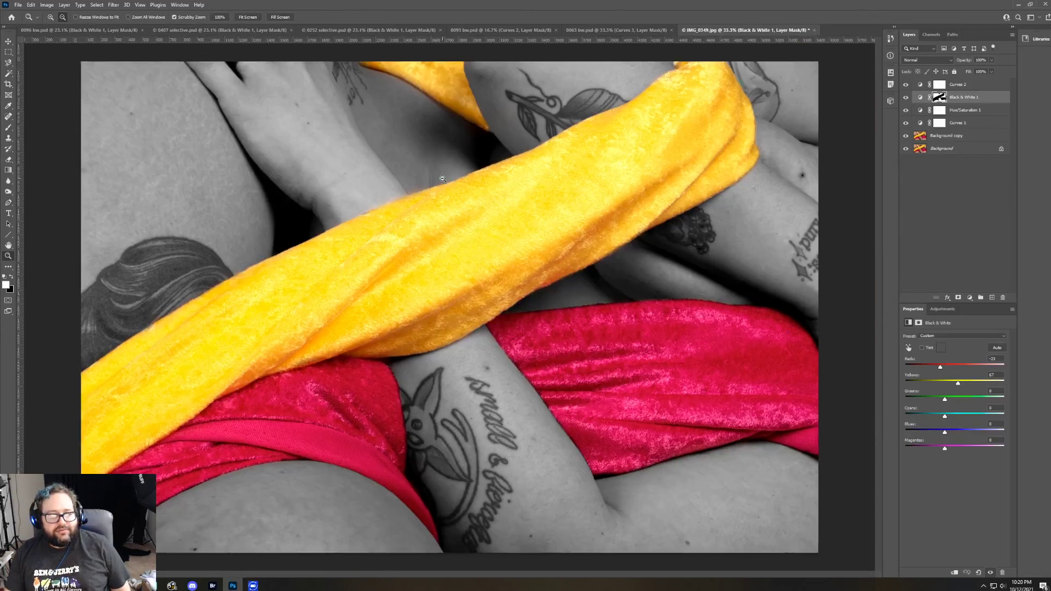
{"action": "left_click", "coordinate": [443, 179]}
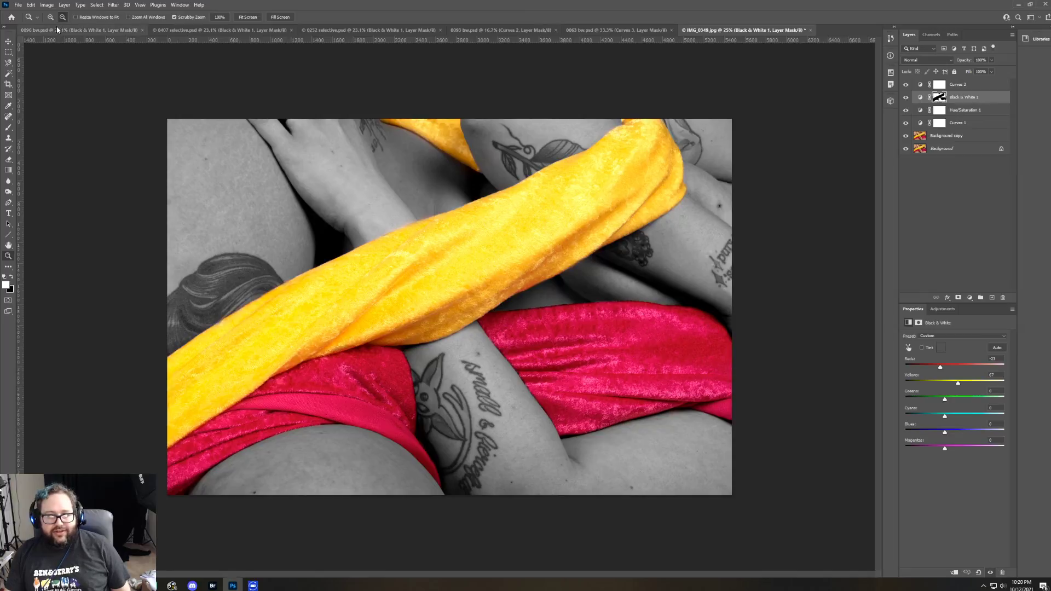
Step: Save the image as a Photoshop file named "0349 selective" in the JPEG folder, accepting the format options
{"action": "left_click", "coordinate": [18, 4]}
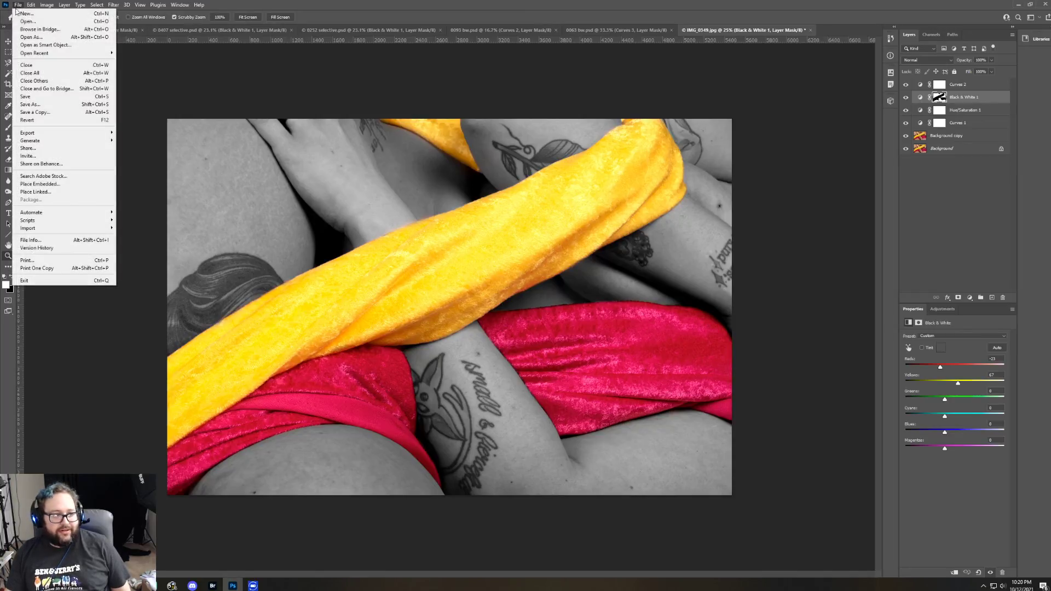
{"action": "left_click", "coordinate": [27, 101]}
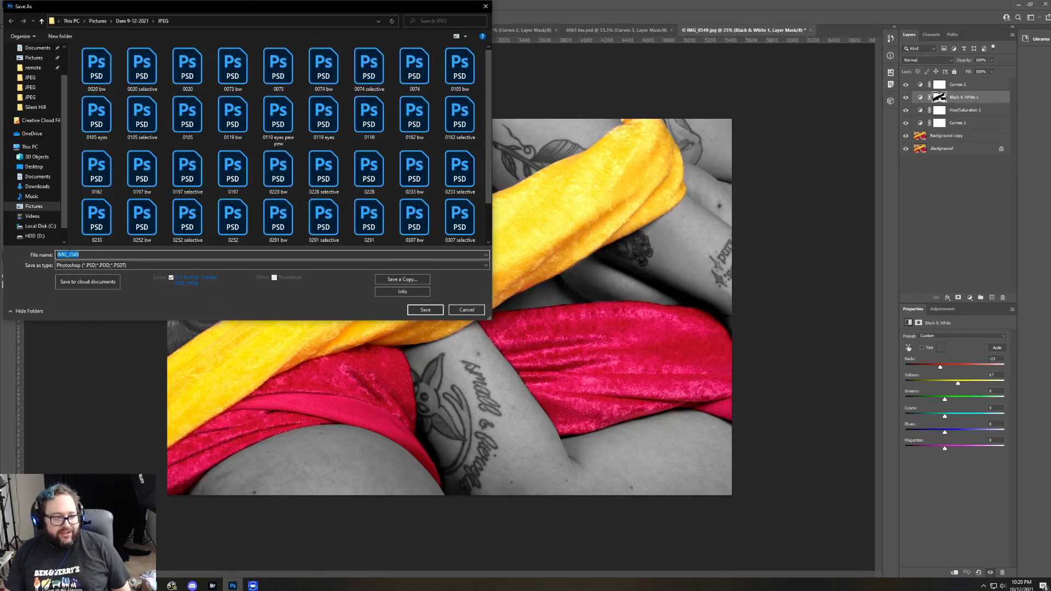
{"action": "left_click", "coordinate": [69, 255]}
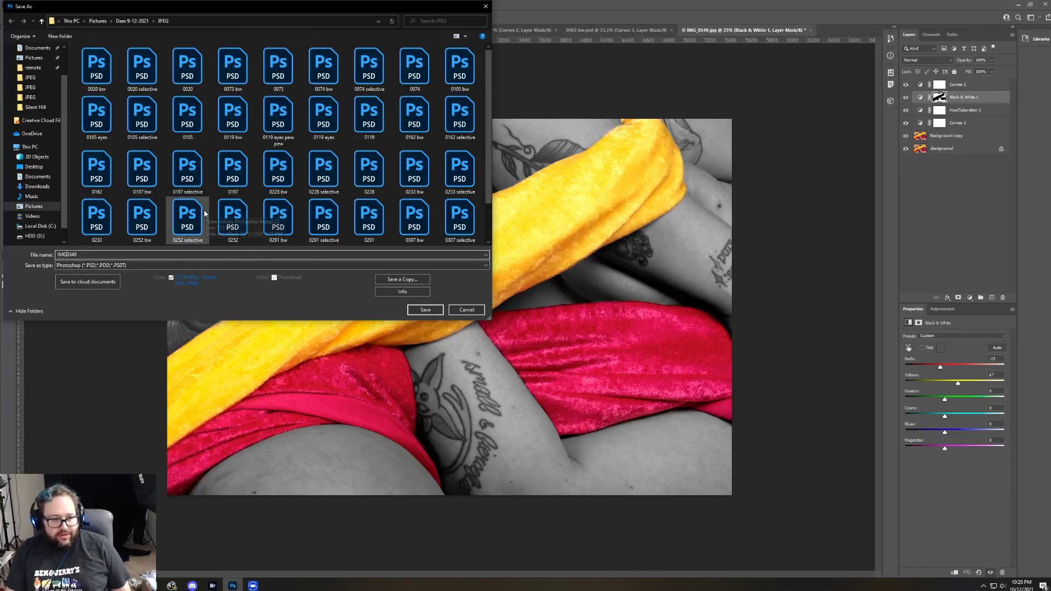
{"action": "key", "text": "BackSpace"}
{"action": "key", "text": "BackSpace"}
{"action": "key", "text": "BackSpace"}
{"action": "key", "text": "BackSpace"}
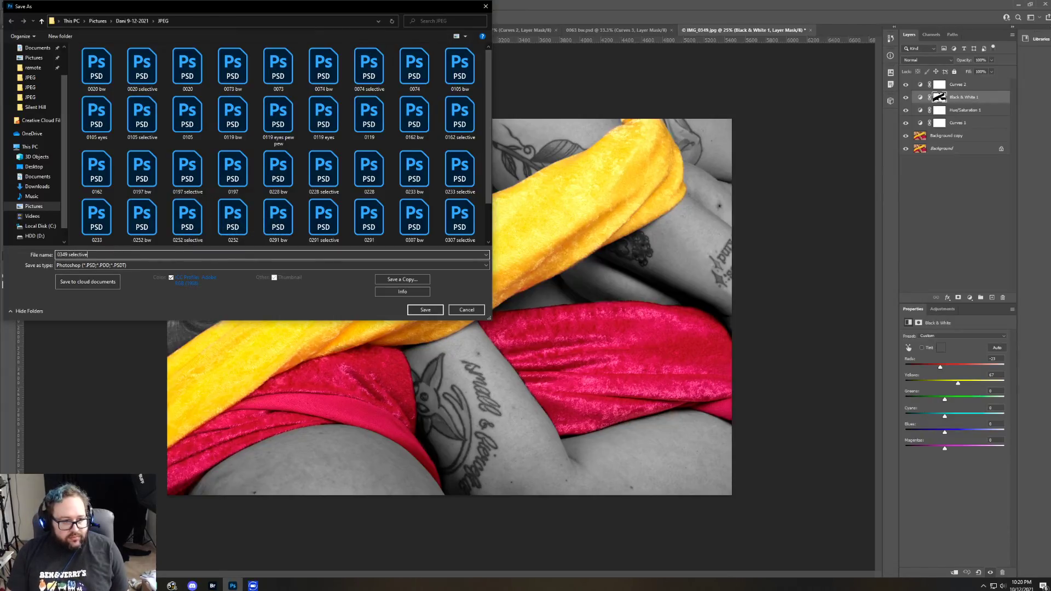
{"action": "key", "text": "Return"}
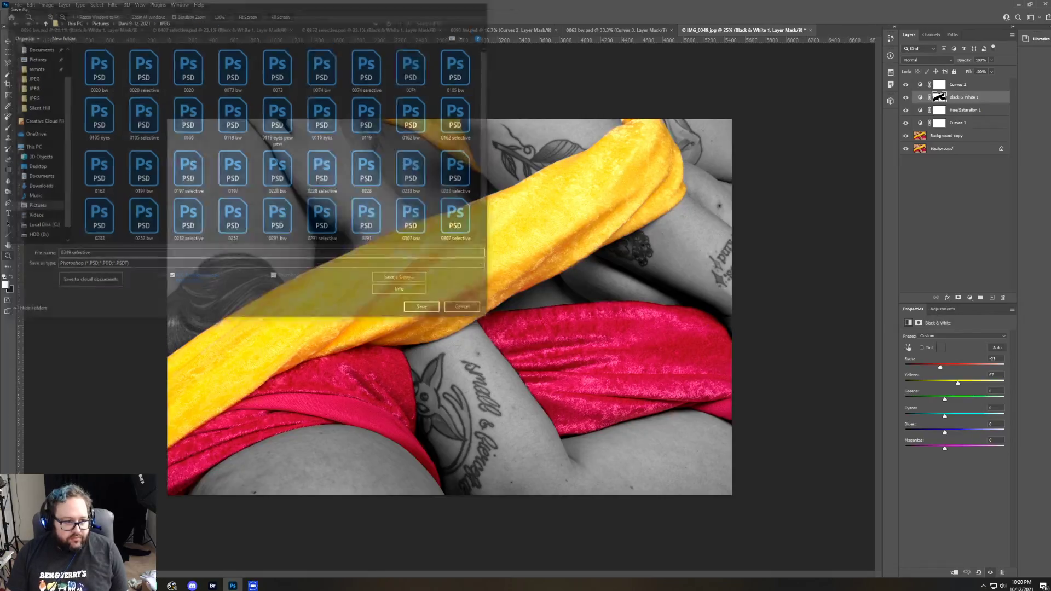
{"action": "key", "text": "Return"}
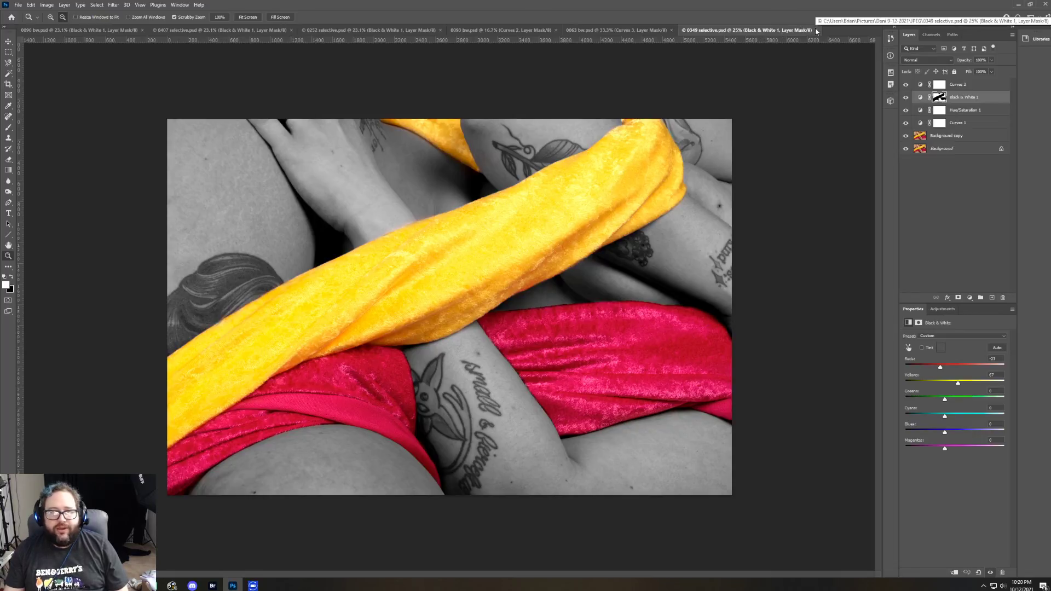
Step: Close all open documents
{"action": "left_click", "coordinate": [179, 5]}
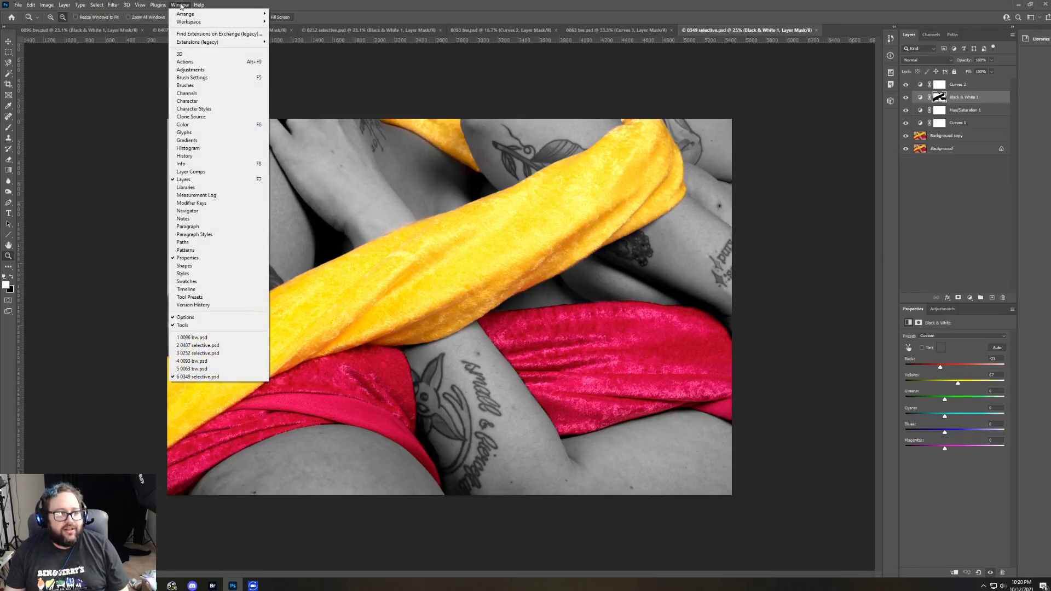
{"action": "mouse_move", "coordinate": [18, 5]}
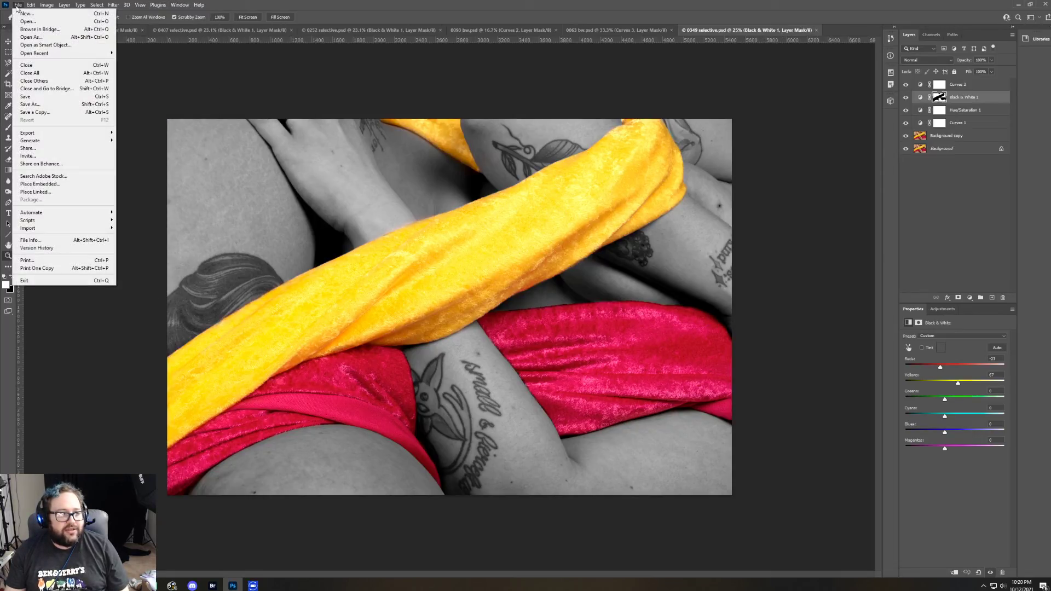
{"action": "left_click", "coordinate": [58, 73]}
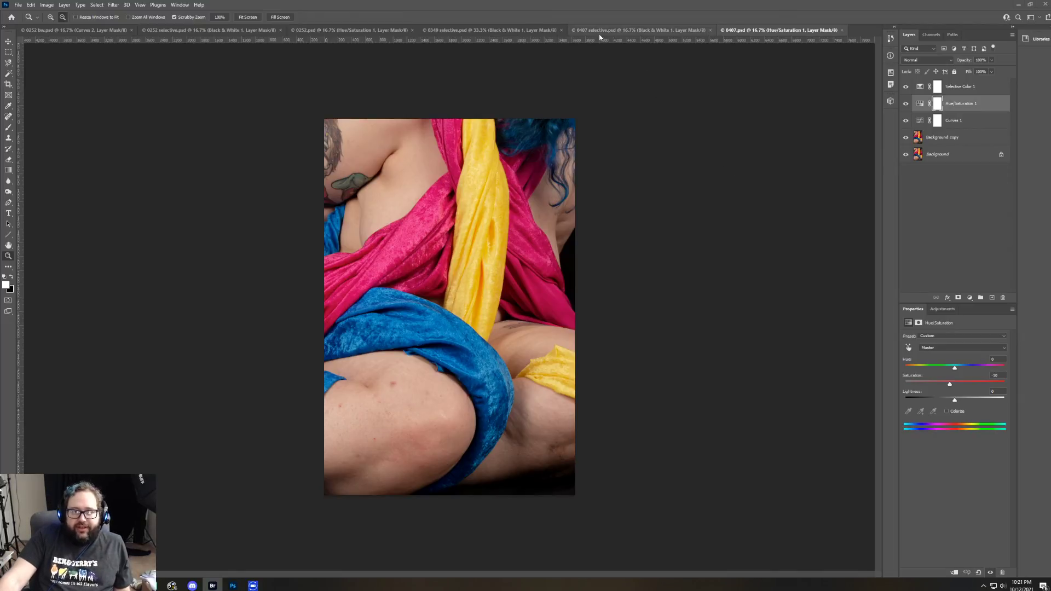
Step: Compare 0407.psd with 0407 selective.psd, each fitted on screen, and view 0349 selective.psd
{"action": "left_click", "coordinate": [247, 17]}
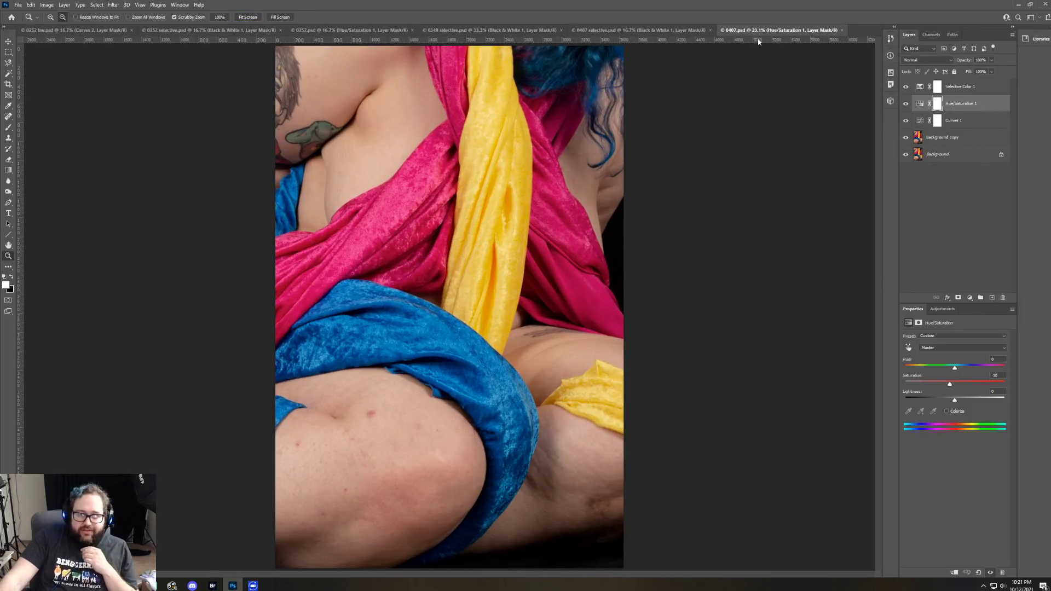
{"action": "left_click", "coordinate": [660, 30]}
{"action": "left_click", "coordinate": [247, 17]}
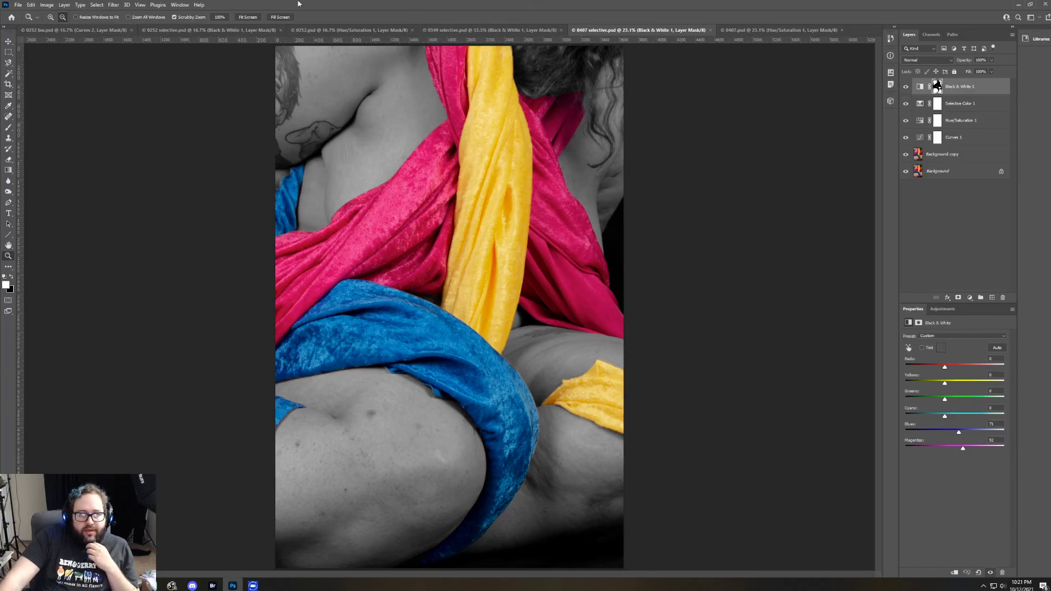
{"action": "left_click", "coordinate": [476, 30]}
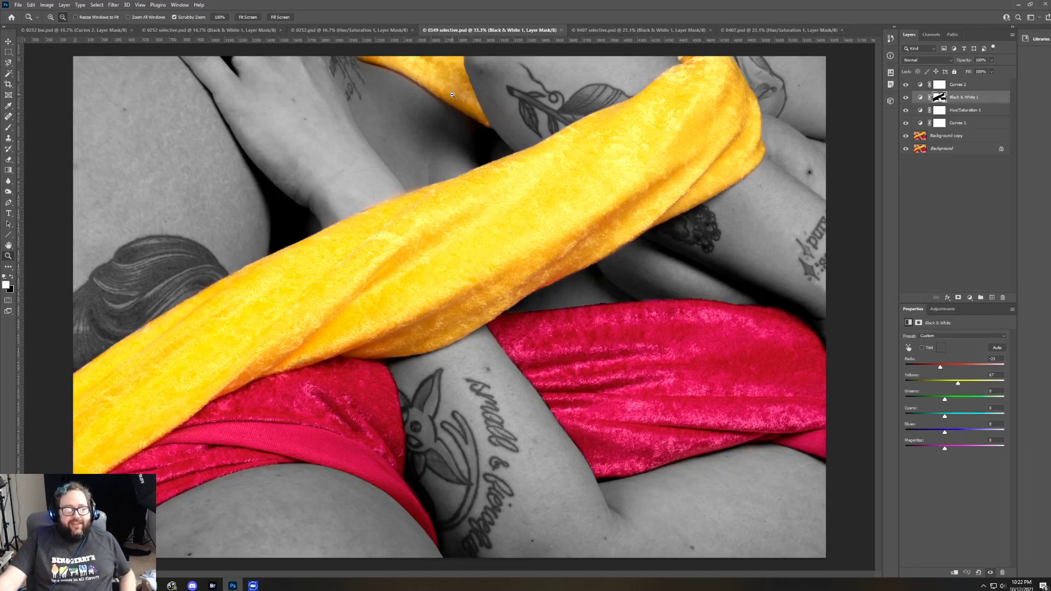
Step: Compare the full-colour, black-and-white and selective-colour versions of photo 0252
{"action": "left_click", "coordinate": [336, 30]}
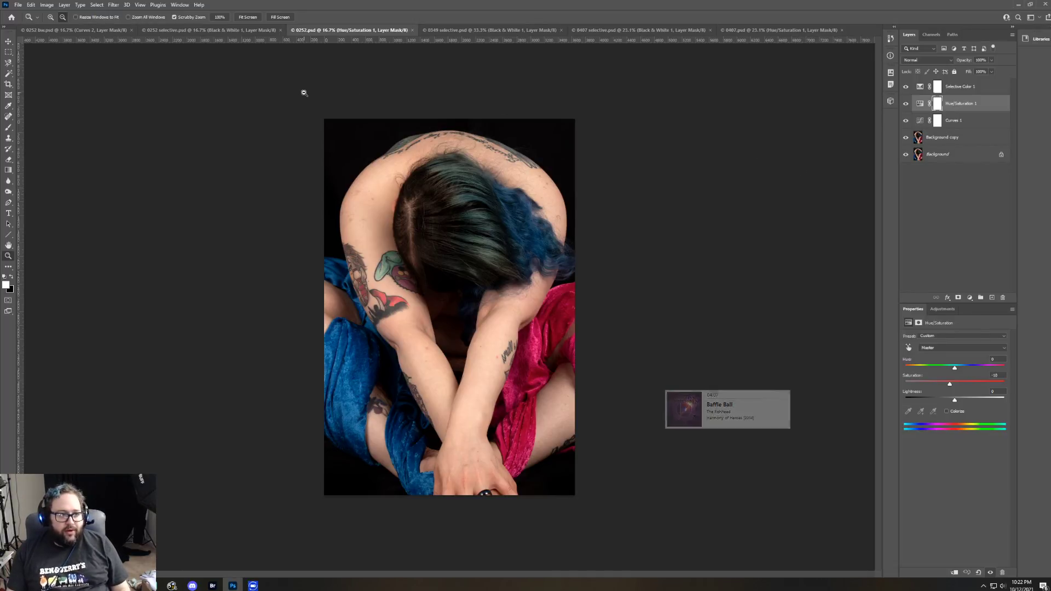
{"action": "left_click", "coordinate": [87, 31]}
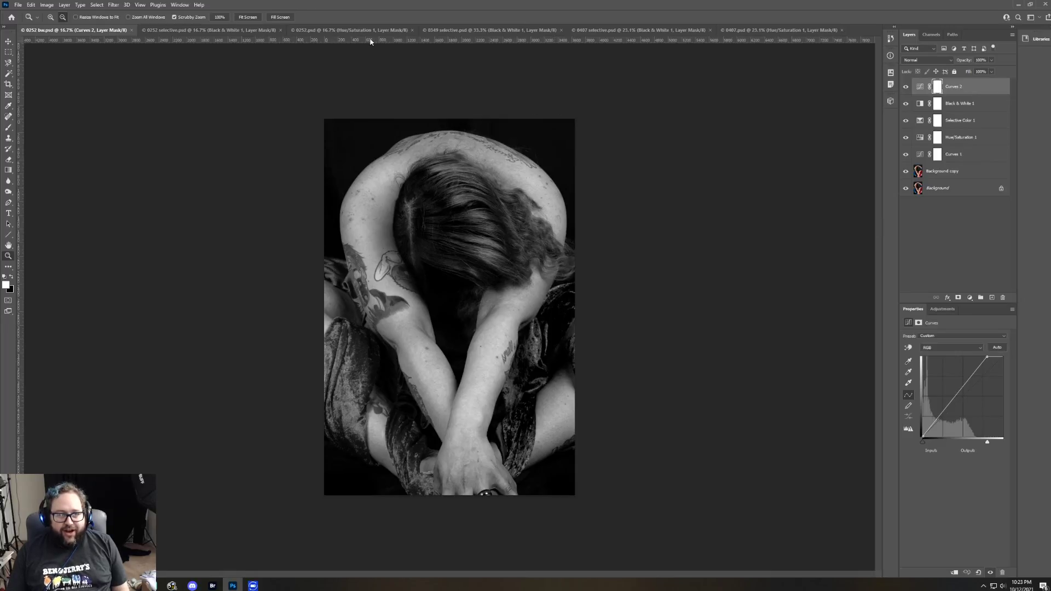
{"action": "left_click", "coordinate": [335, 30]}
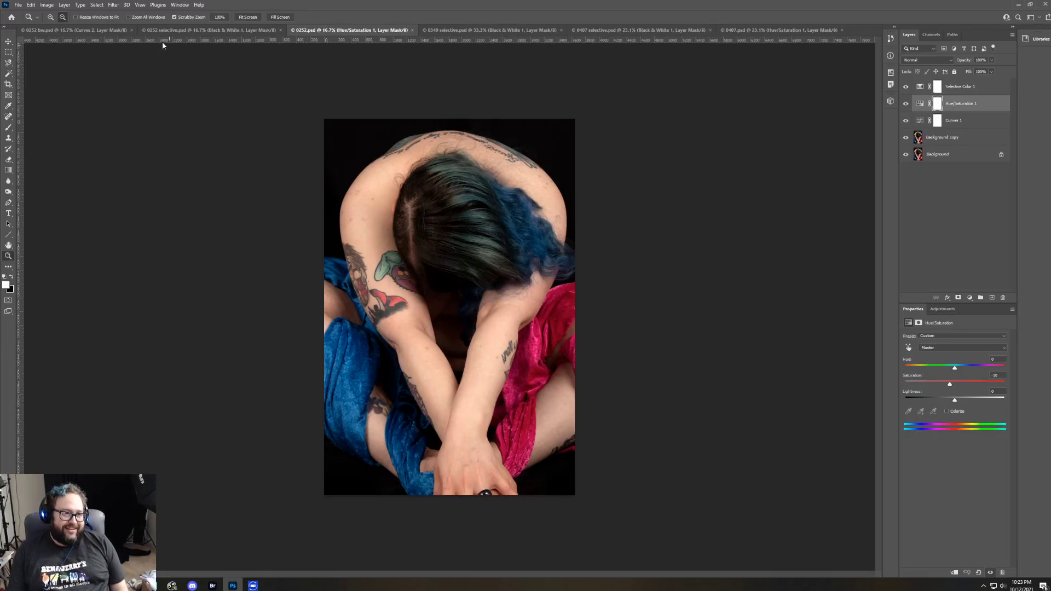
{"action": "left_click", "coordinate": [97, 32]}
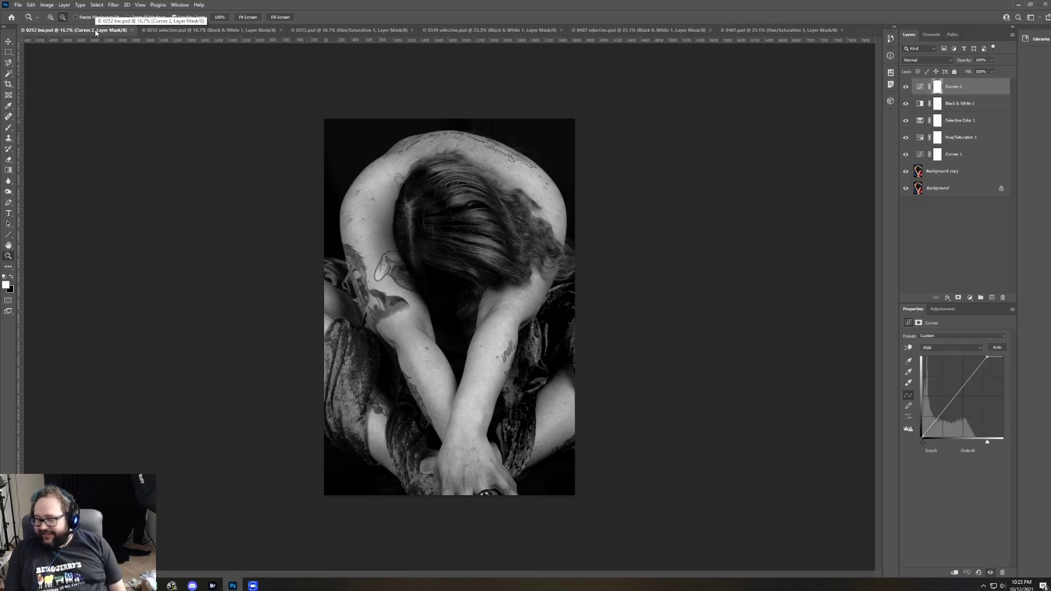
{"action": "left_click", "coordinate": [168, 30]}
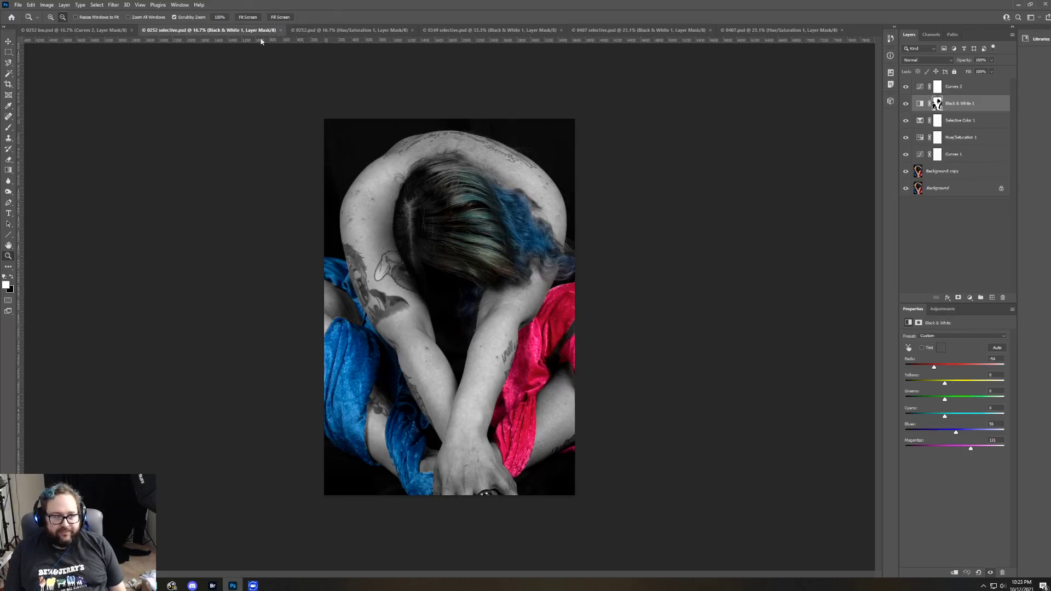
Step: Close all open documents and compare the full-colour 0093.psd with 0093 bw.psd
{"action": "left_click", "coordinate": [19, 6]}
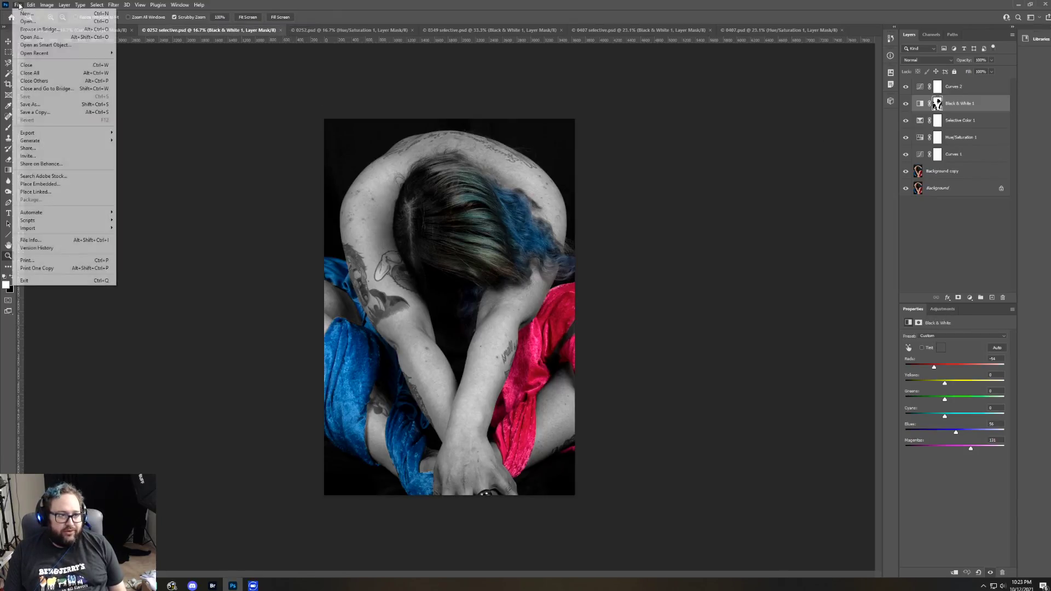
{"action": "left_click", "coordinate": [36, 74]}
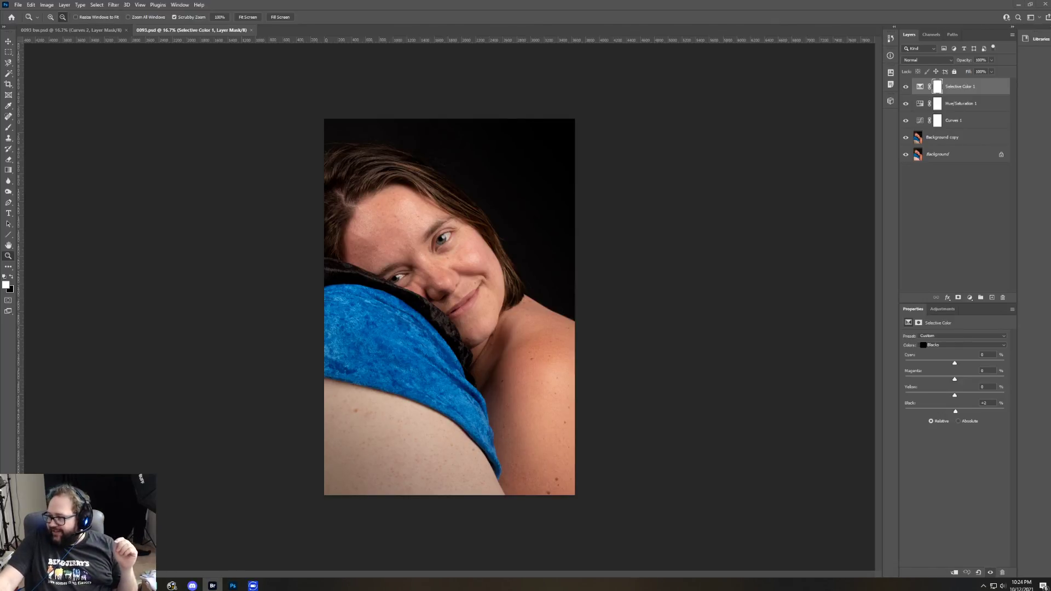
{"action": "left_click", "coordinate": [69, 31]}
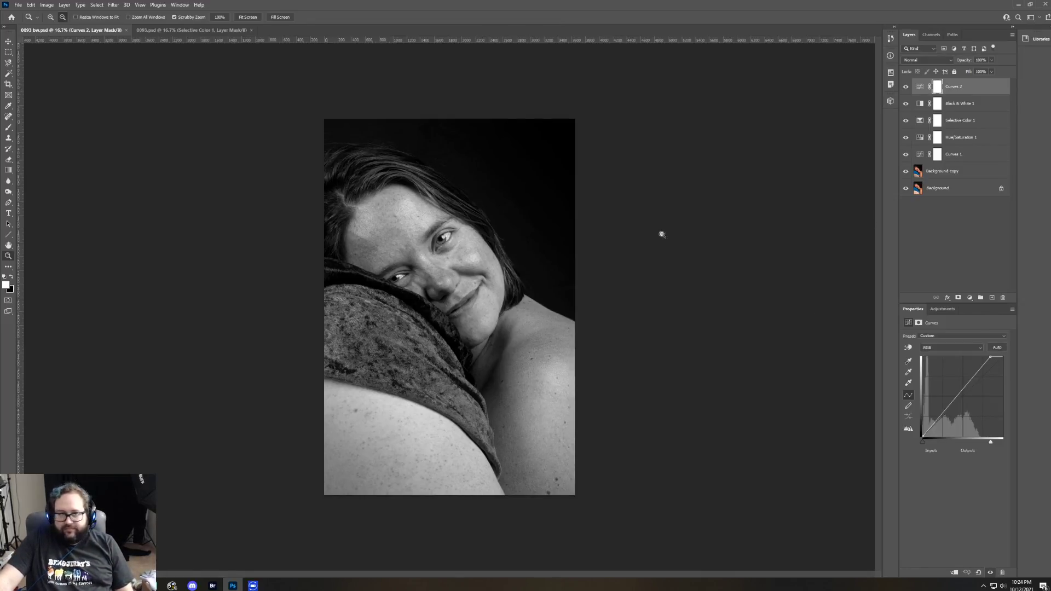
Step: Close both versions of photo 0093, view the hooded-cloak portrait 0513a.psd and close it
{"action": "left_click", "coordinate": [18, 5]}
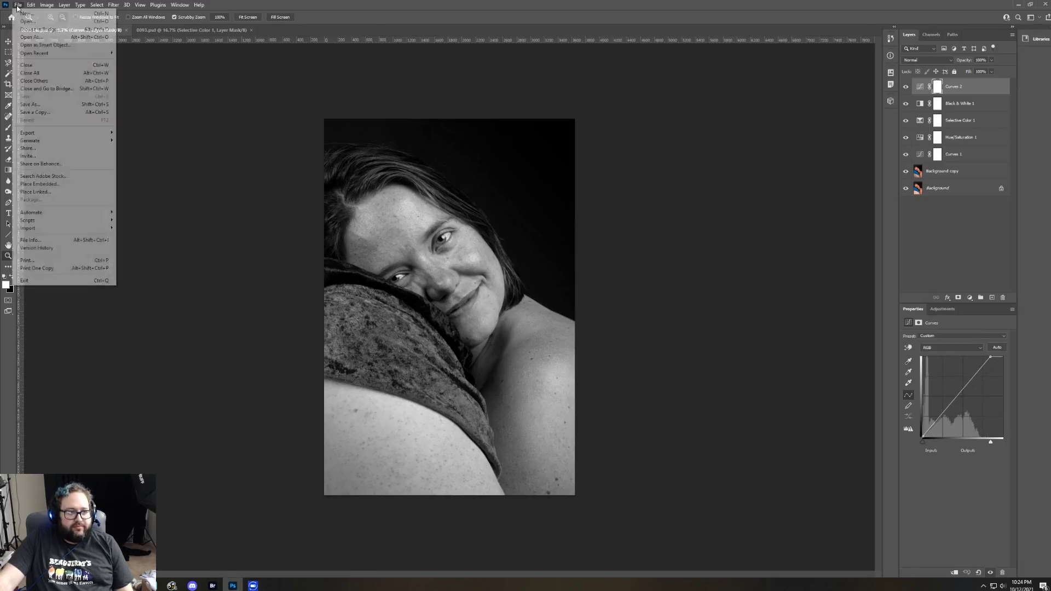
{"action": "left_click", "coordinate": [33, 73]}
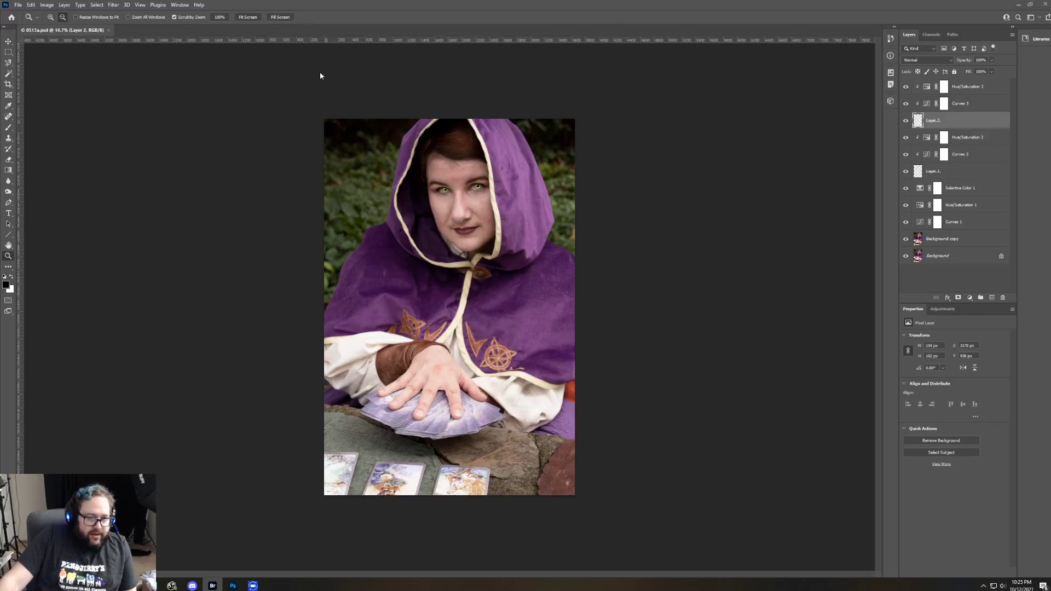
{"action": "left_click", "coordinate": [108, 30]}
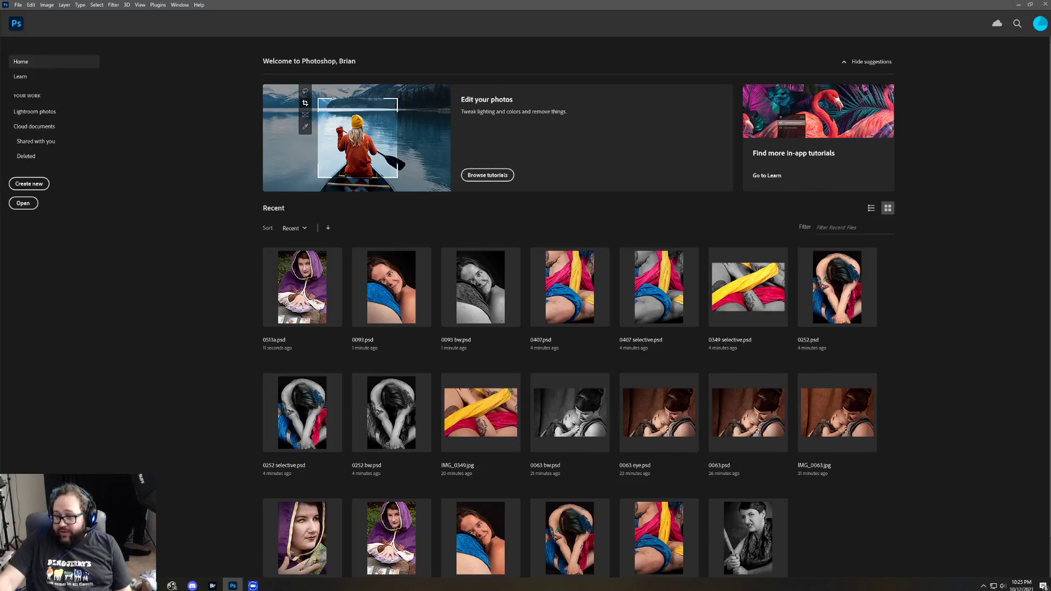
Step: Open the edited versions of photos 0096 and 0063 and compare their colour and black-and-white files, including the grotesque version of 0096
{"action": "key", "text": "alt+Tab"}
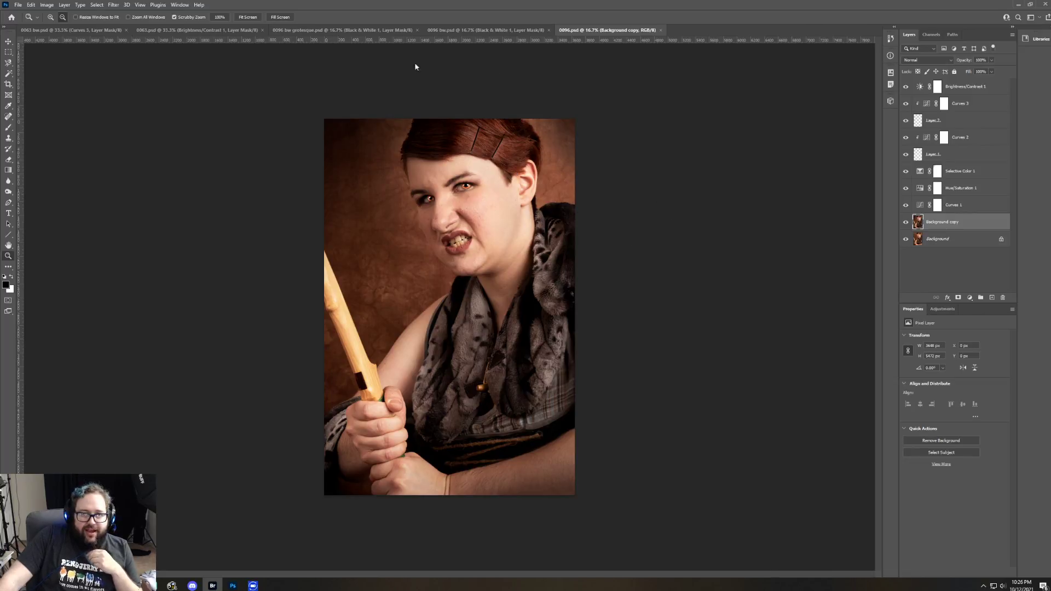
{"action": "left_click", "coordinate": [476, 32]}
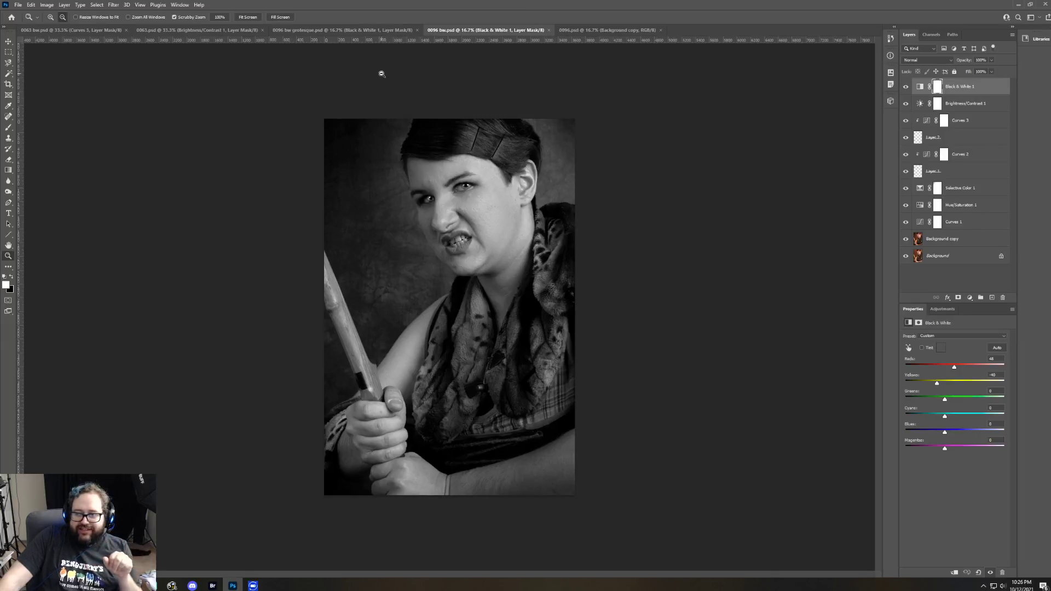
{"action": "left_click", "coordinate": [353, 31]}
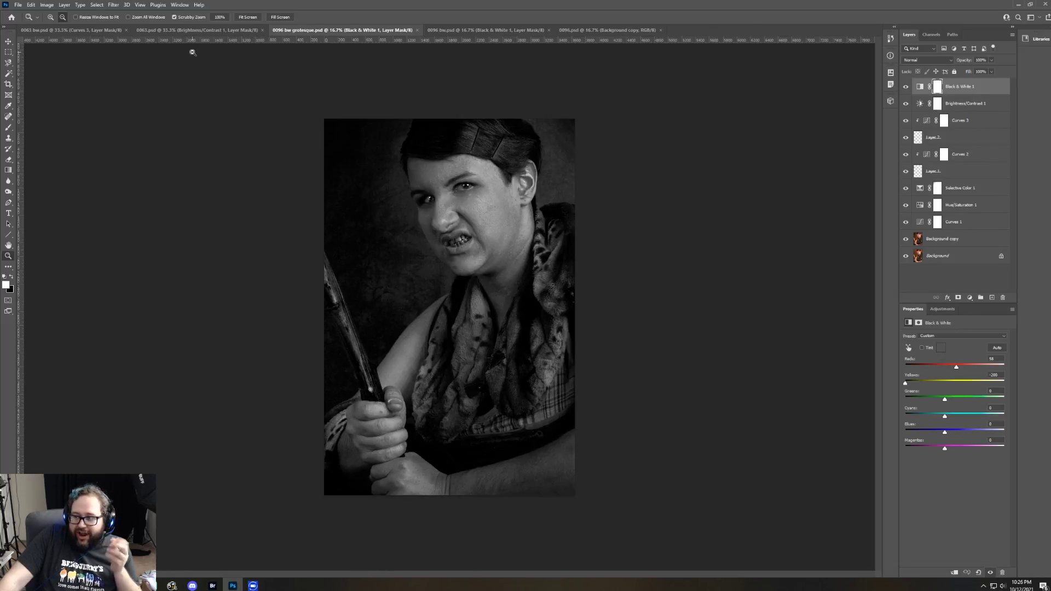
{"action": "left_click", "coordinate": [191, 32]}
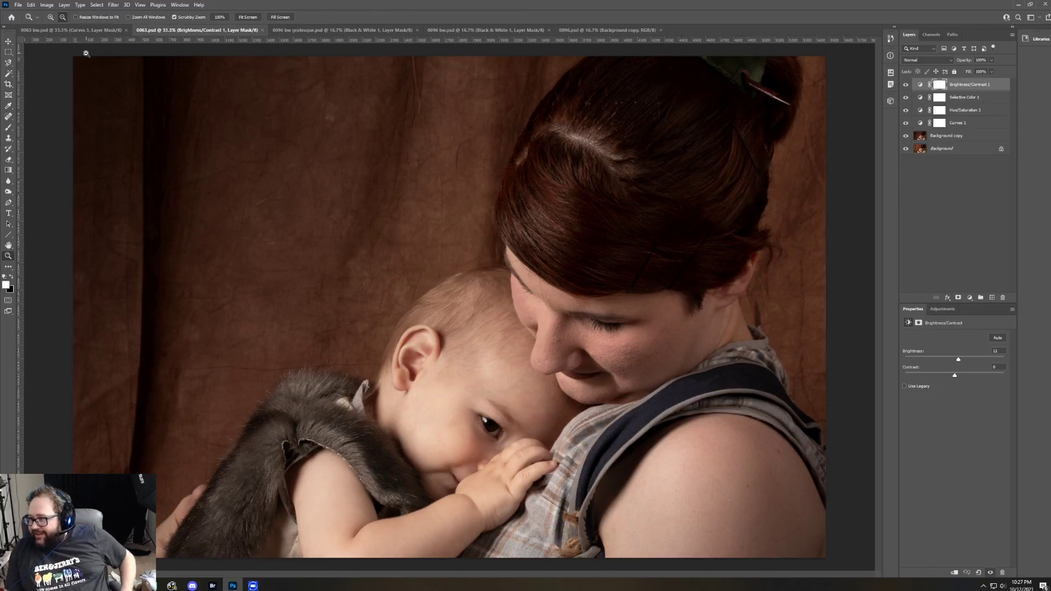
{"action": "left_click", "coordinate": [63, 30]}
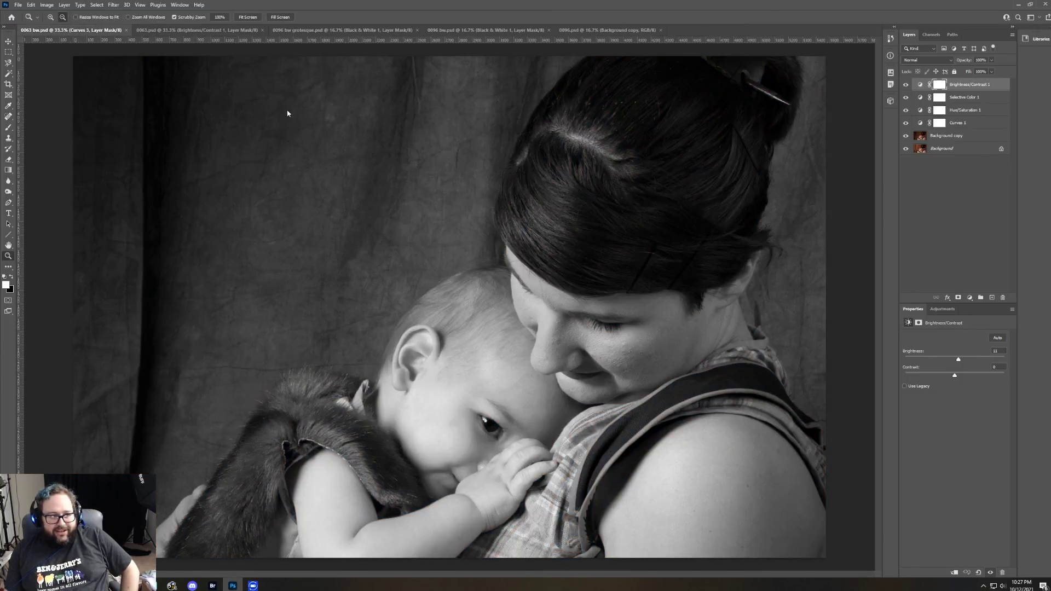